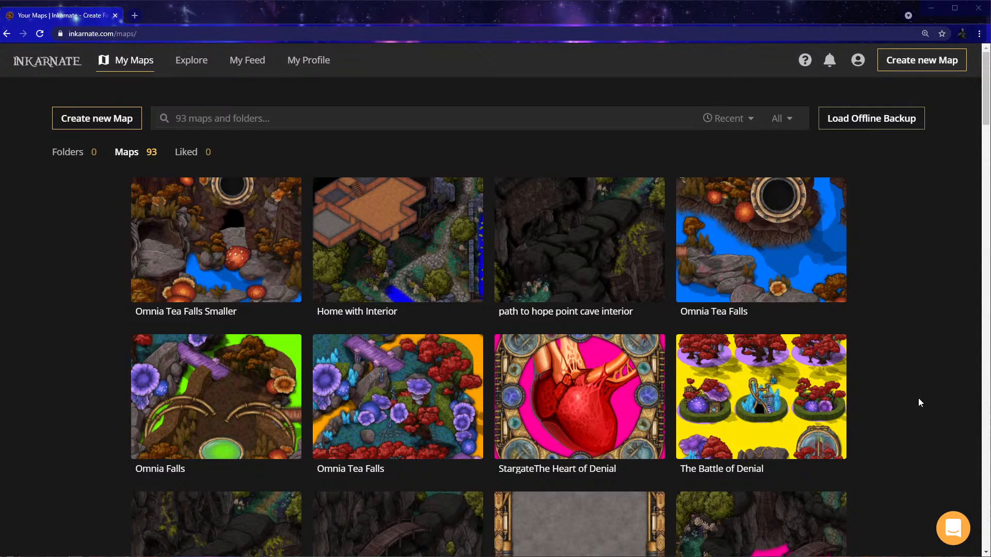
Open the map "Omnia Tea Falls Smaller" for editing
mouse_move(429, 347)
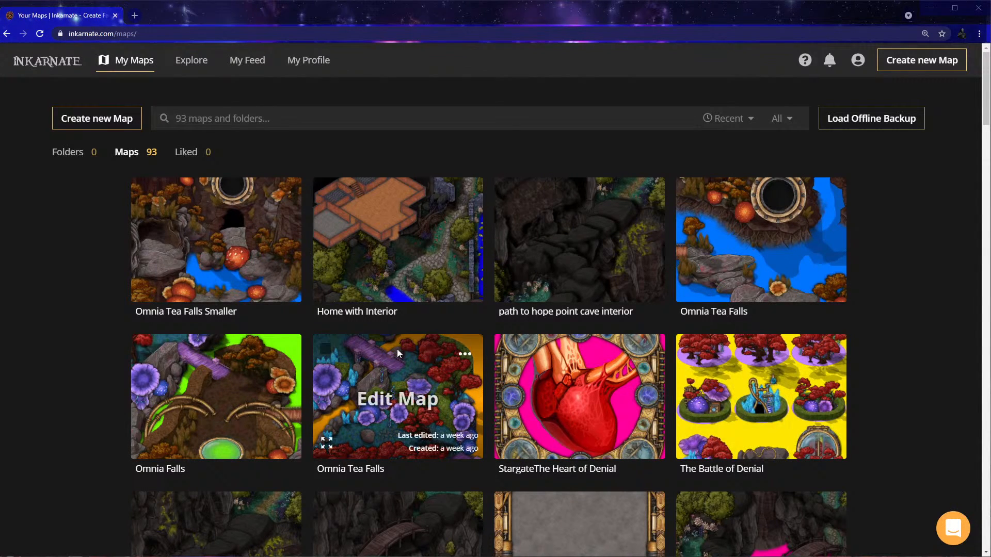
mouse_move(239, 261)
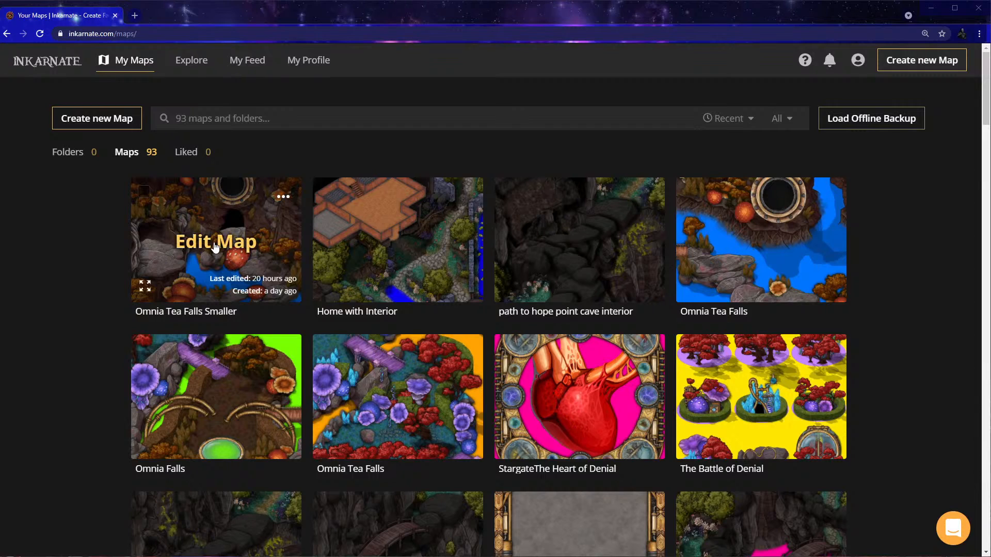
click(216, 242)
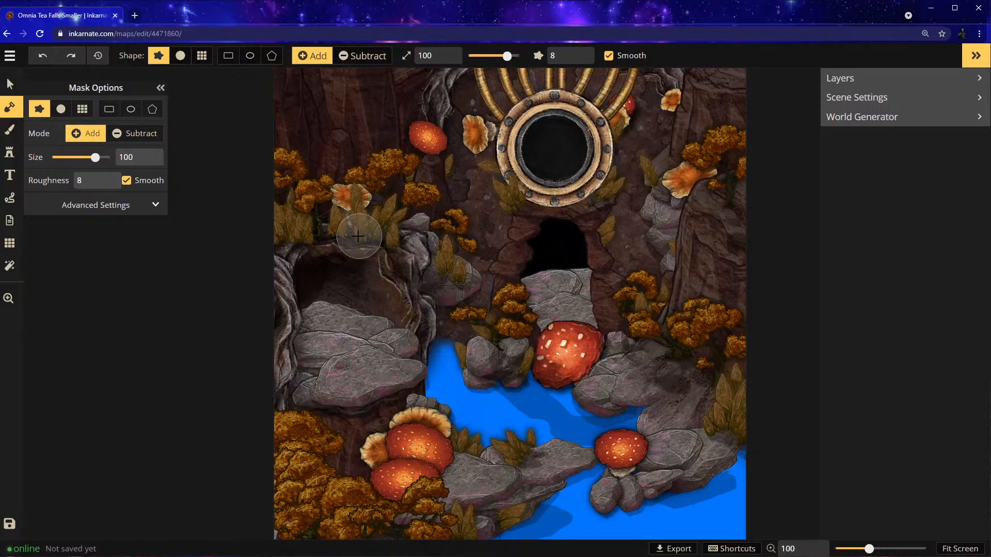
Rotate the small Blue Crystals stamp at the pipe's lower-left edge to 311, move it slightly down, and set its layer to -3
scroll(517, 157, up, 3)
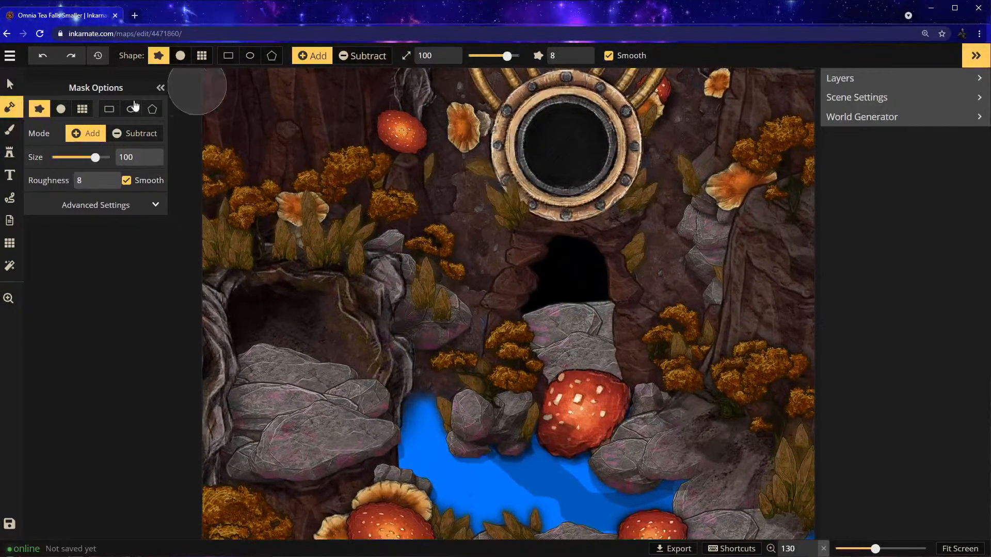
click(15, 85)
click(497, 205)
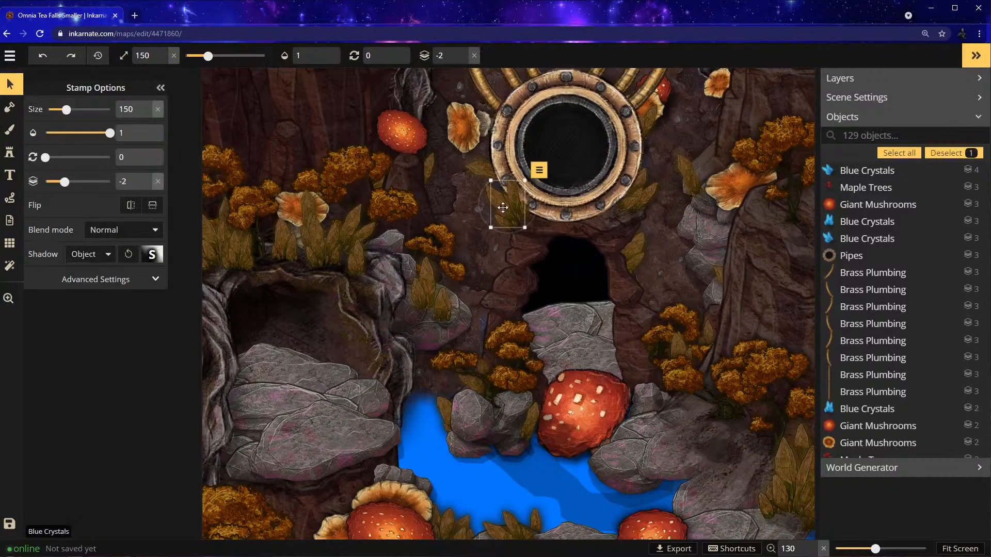
drag(535, 206, 533, 193)
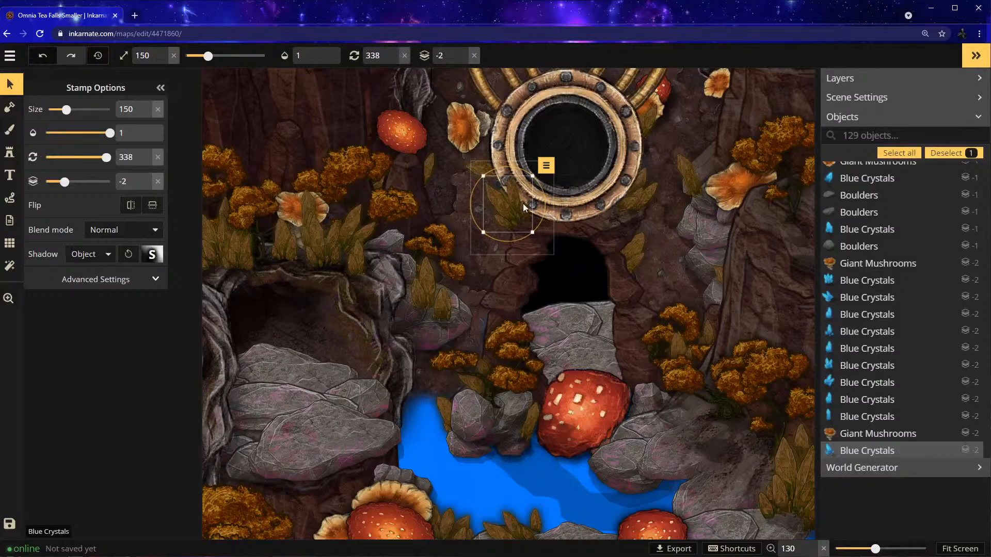
click(509, 237)
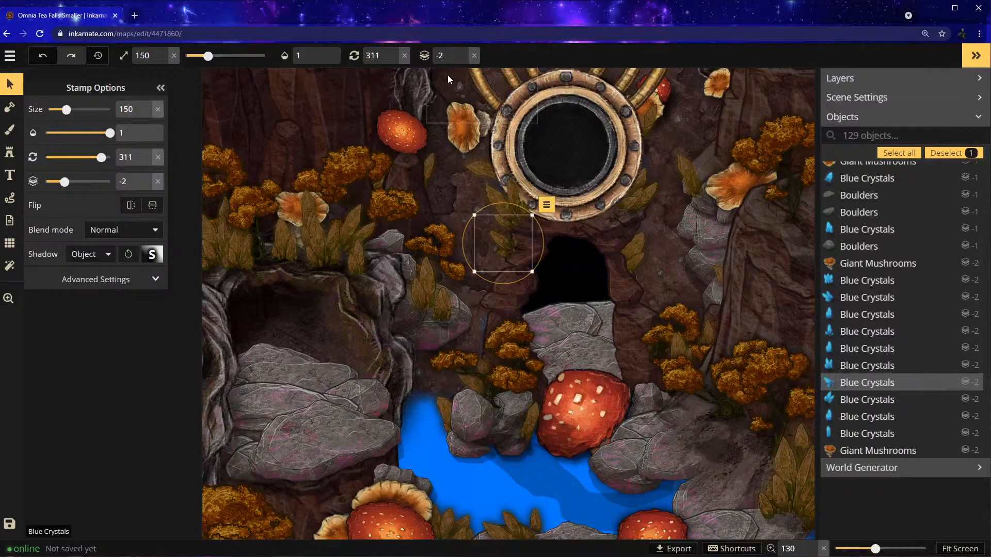
click(462, 59)
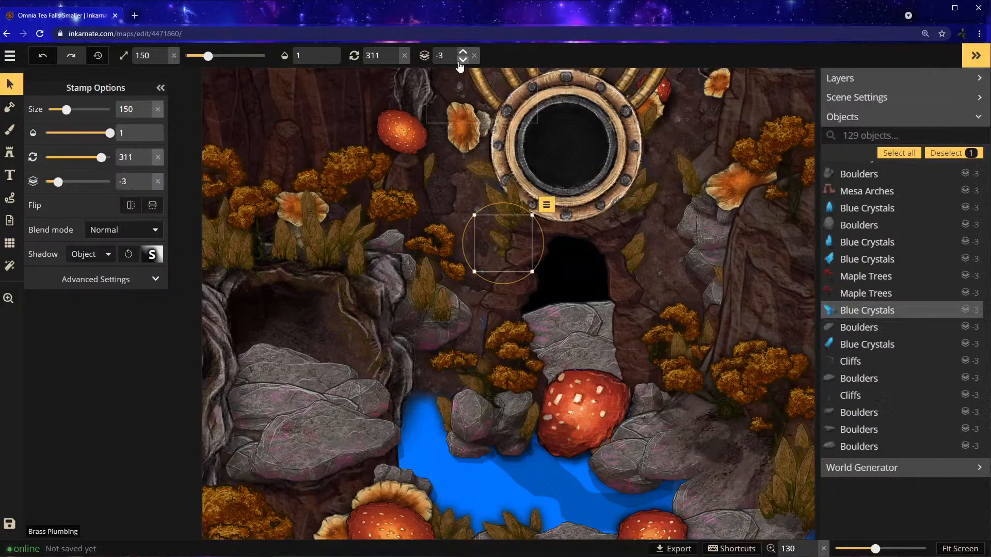
Set the layer of the larger Blue Crystals stamp overlapping the pipe's lower-left rim to 2
click(511, 210)
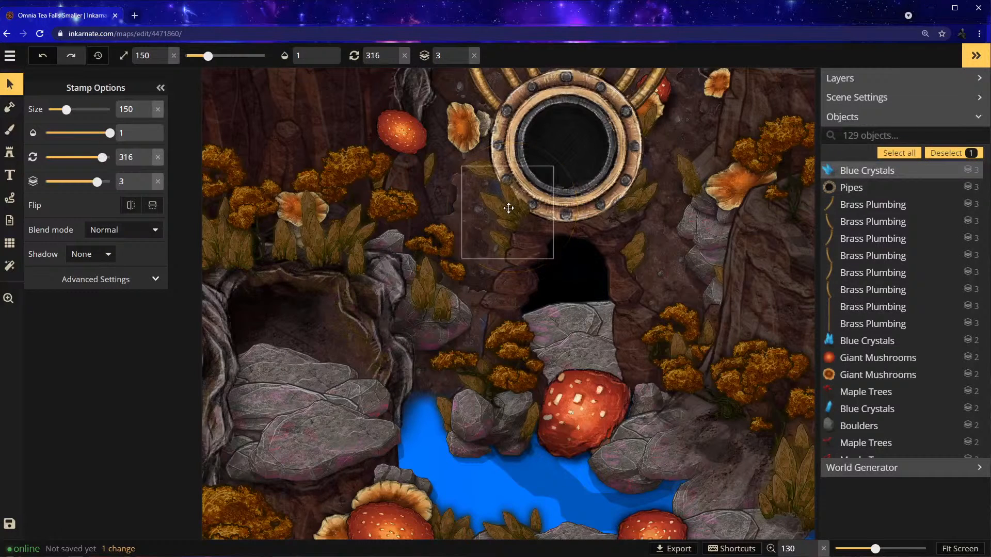
click(463, 60)
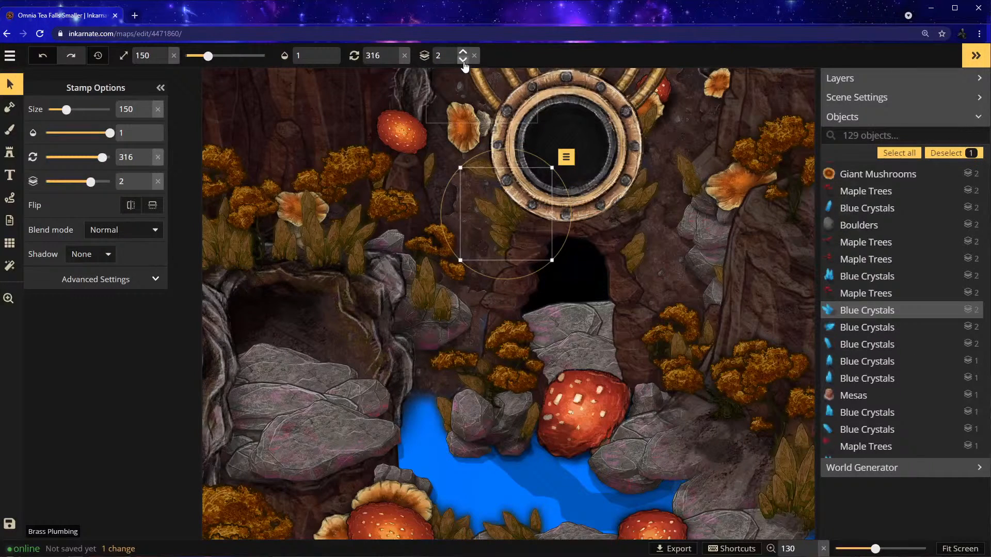
scroll(657, 323, down, 2)
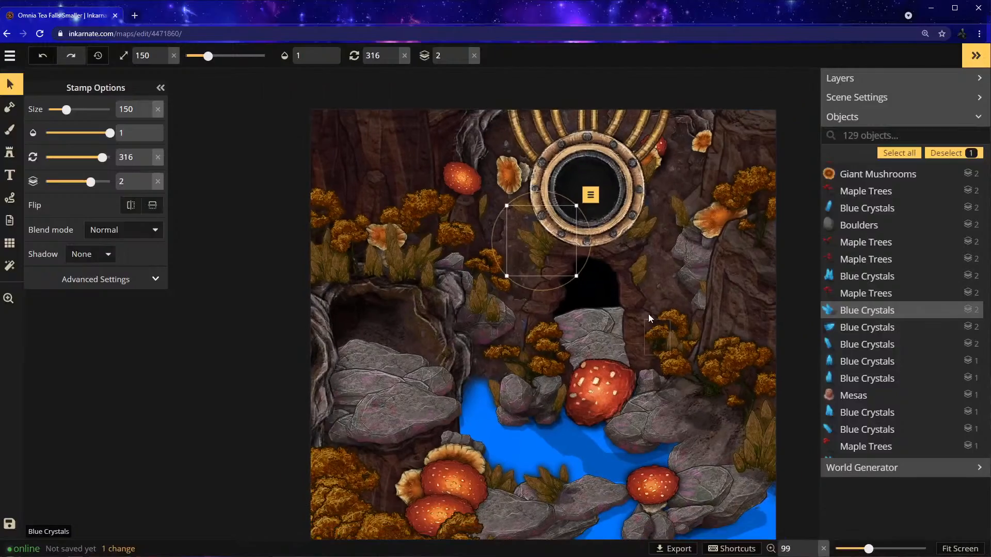
scroll(562, 326, up, 2)
drag(606, 330, 630, 368)
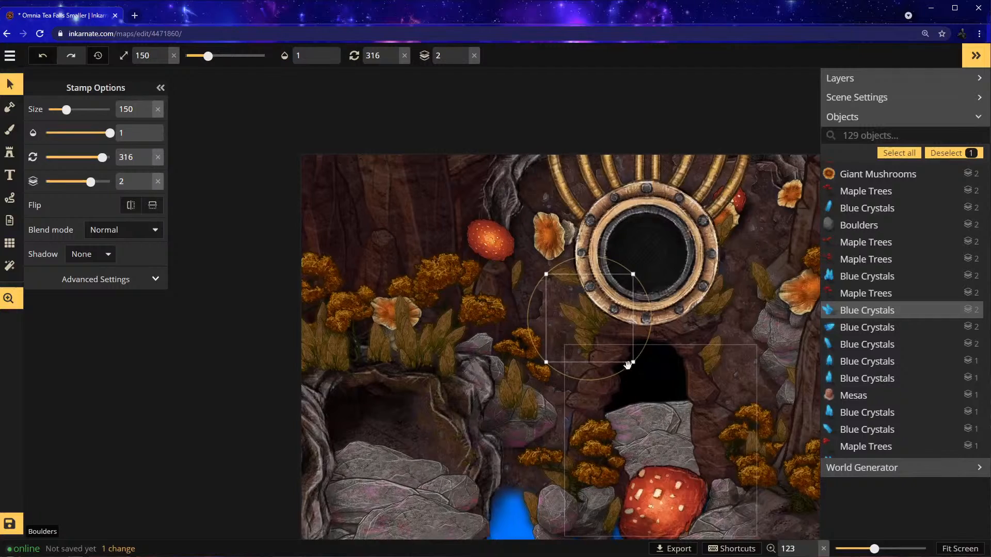
scroll(532, 302, up, 3)
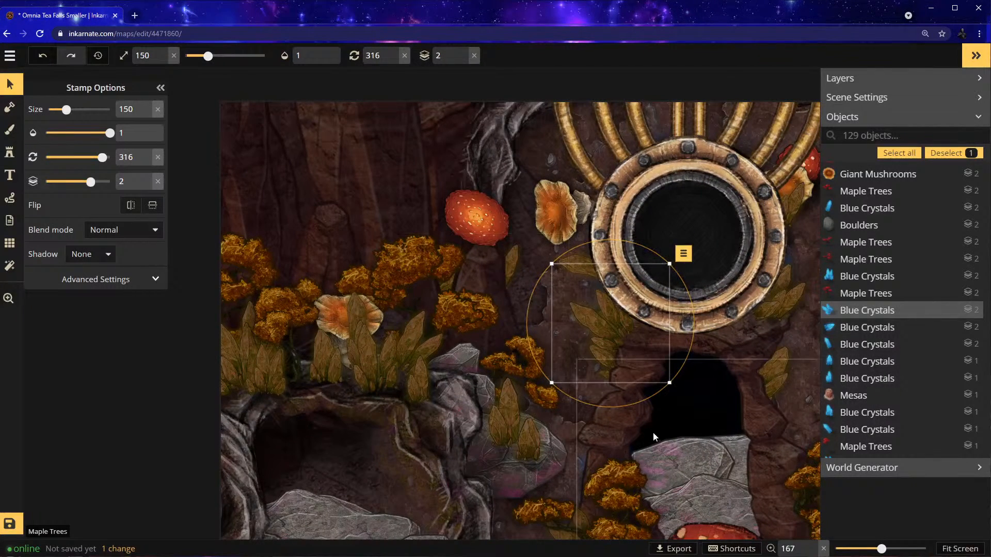
Stamp boulder variant 1 at size 379 on layer -5 over the water in the map's lower-right corner
click(541, 342)
scroll(541, 342, up, 2)
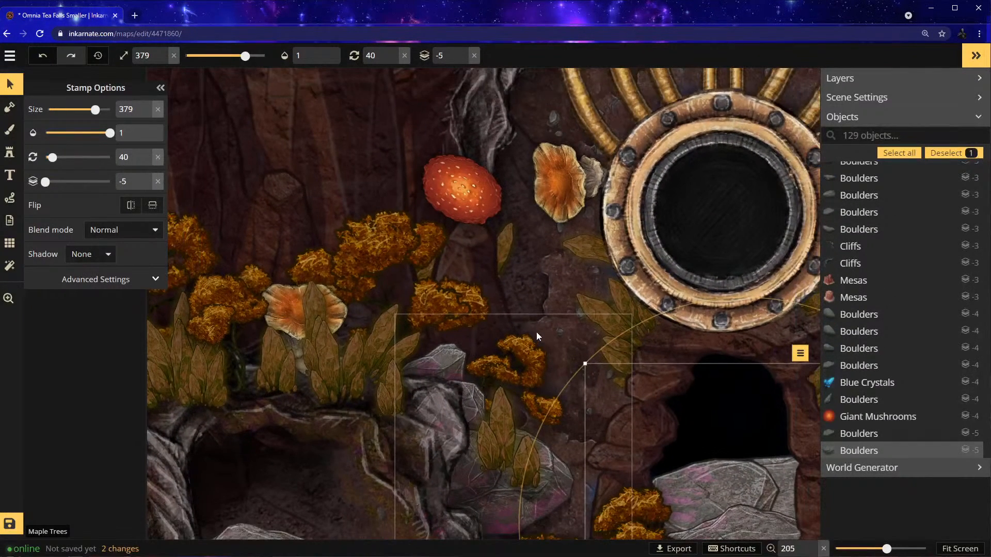
scroll(552, 320, down, 7)
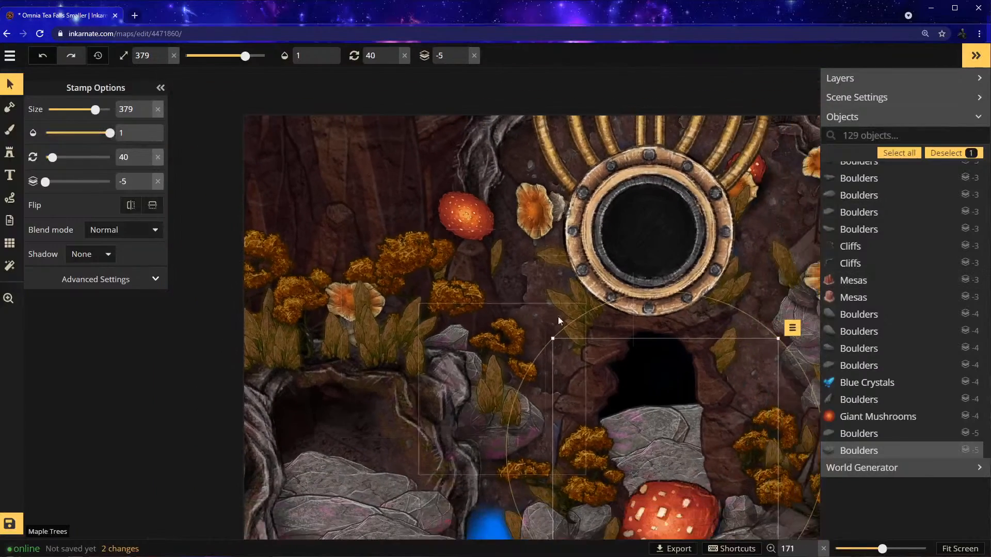
key(space)
drag(779, 488, 580, 240)
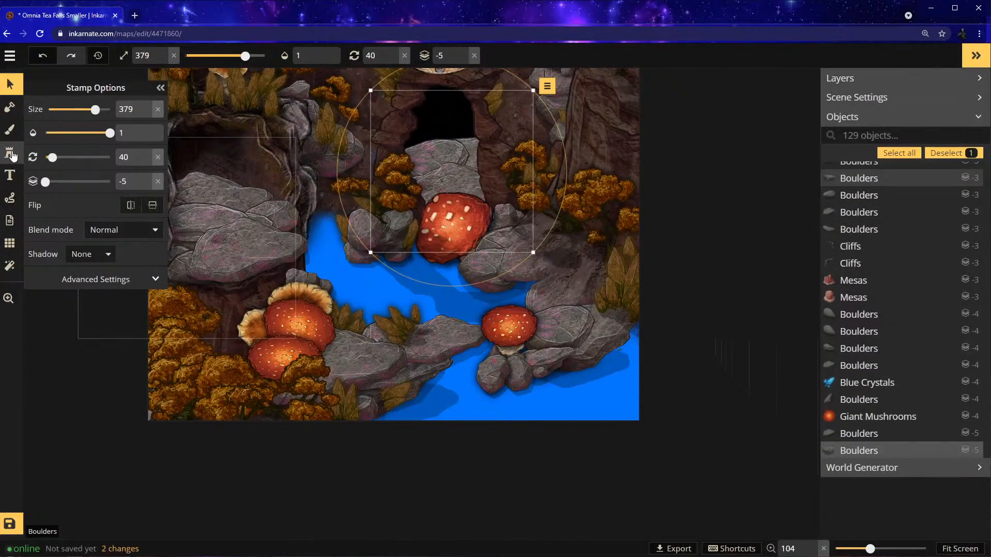
click(10, 153)
scroll(131, 147, up, 2)
click(107, 111)
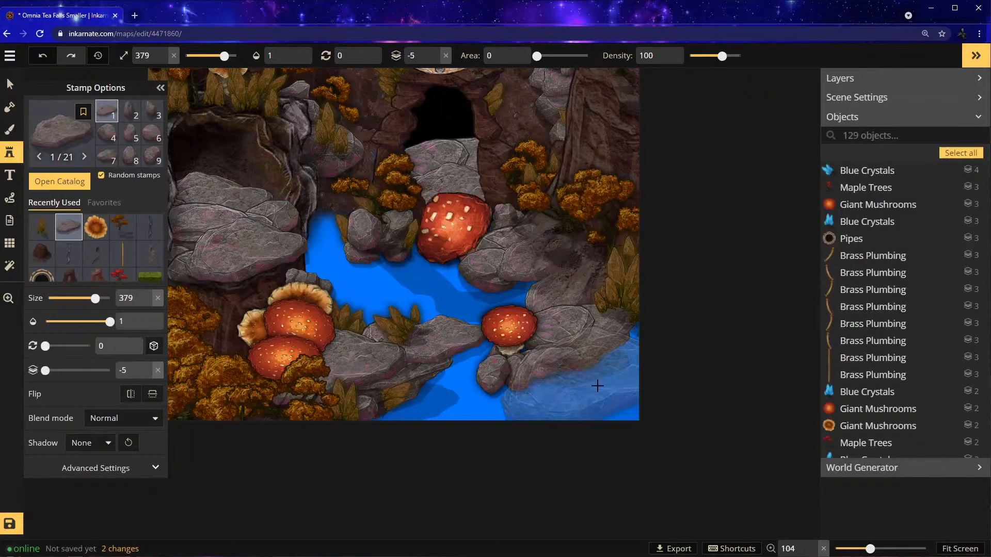
click(598, 386)
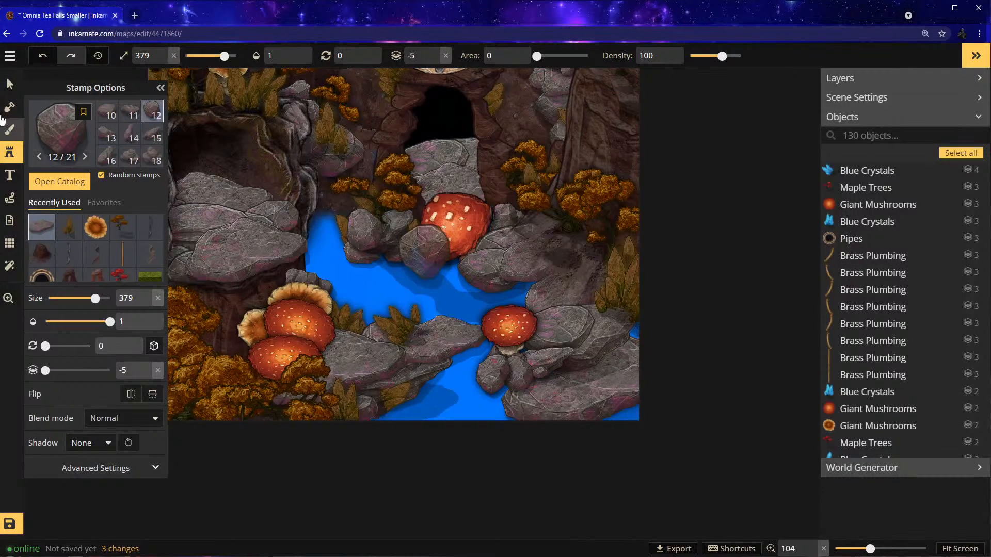
Shrink the new boulder to size 249 and tuck it under the rocks below the small red mushroom, repositioning a small neighbouring boulder
click(8, 80)
drag(599, 369, 585, 359)
drag(684, 314, 615, 354)
drag(567, 395, 602, 370)
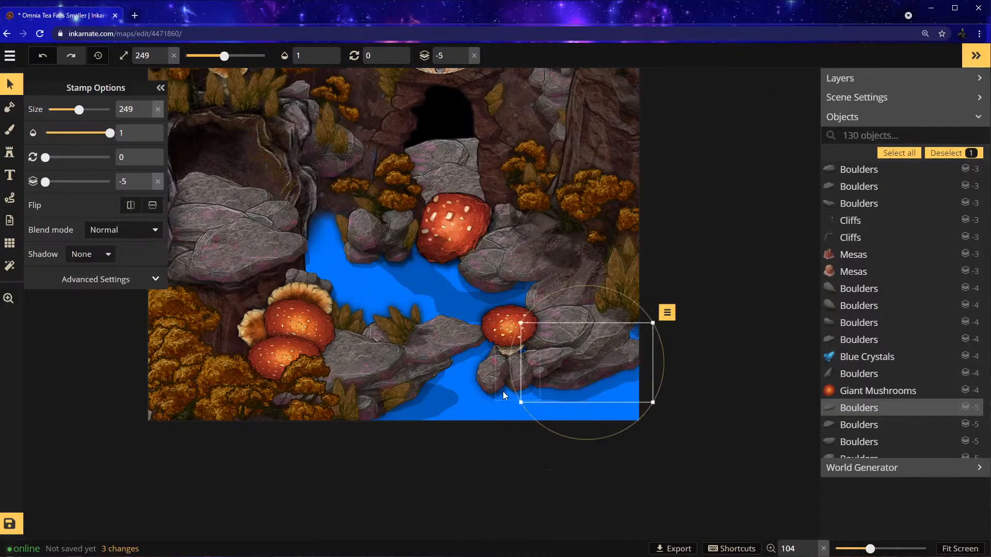
drag(500, 387, 521, 368)
drag(606, 373, 573, 381)
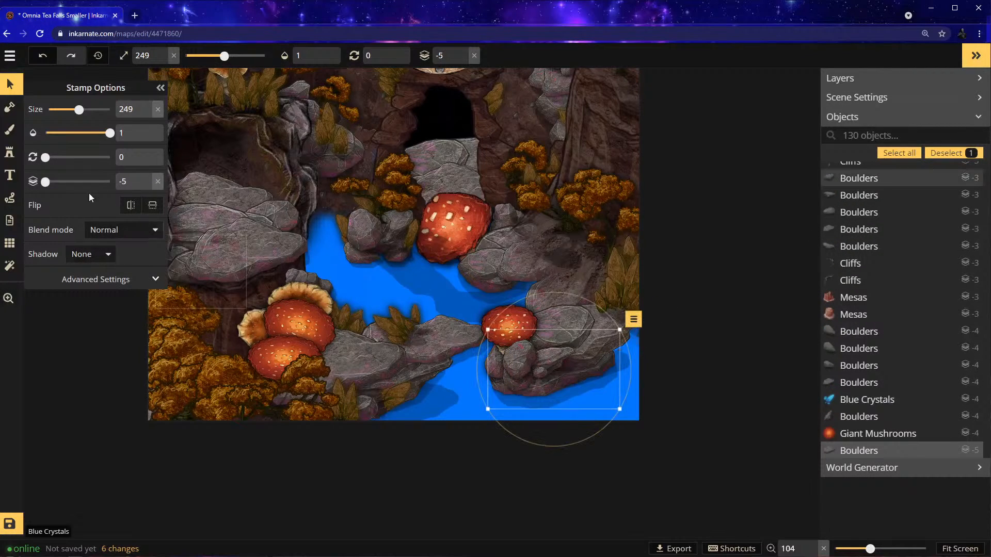
Stamp boulder variant 7 at size 326 on layer -5 in the water beside the lower-right rock cluster
click(9, 152)
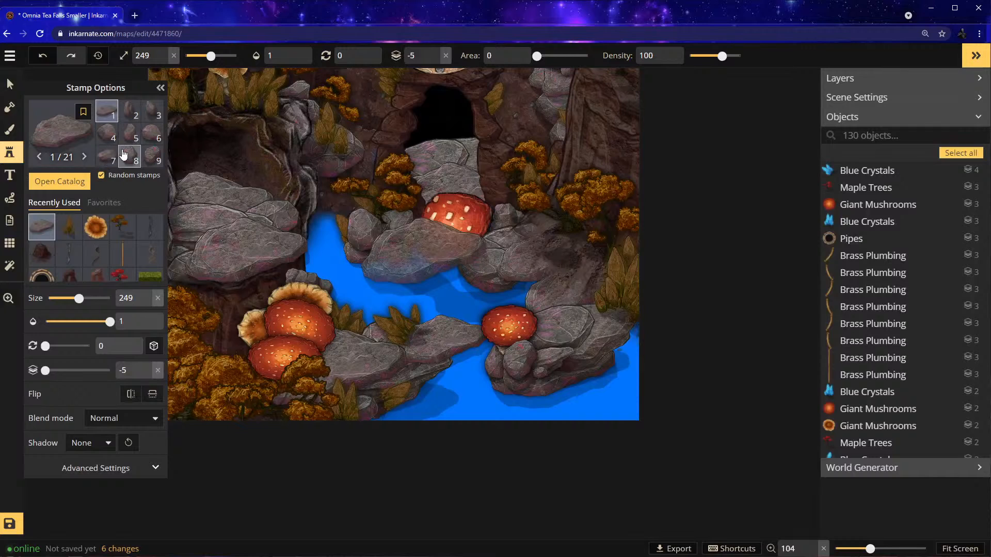
click(107, 156)
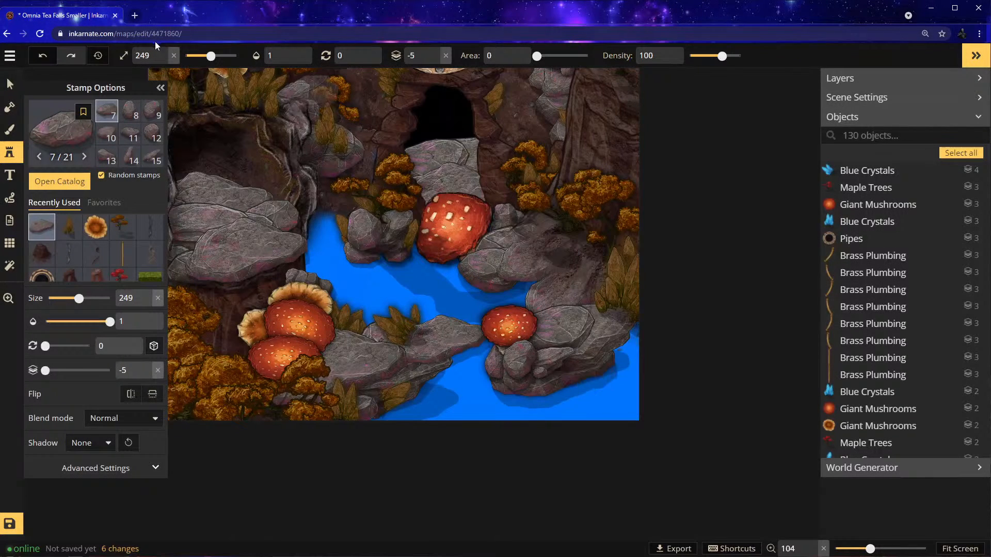
drag(212, 56, 218, 56)
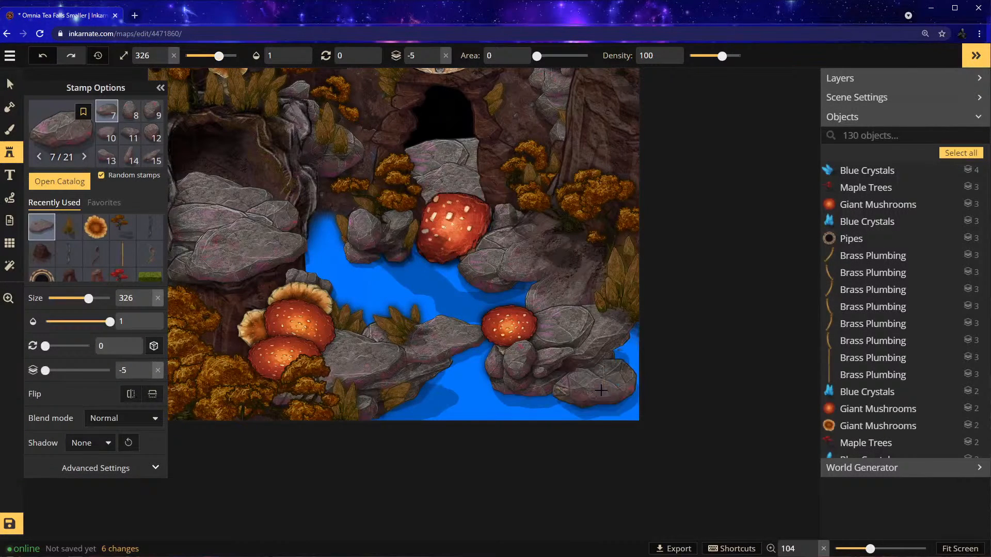
click(596, 384)
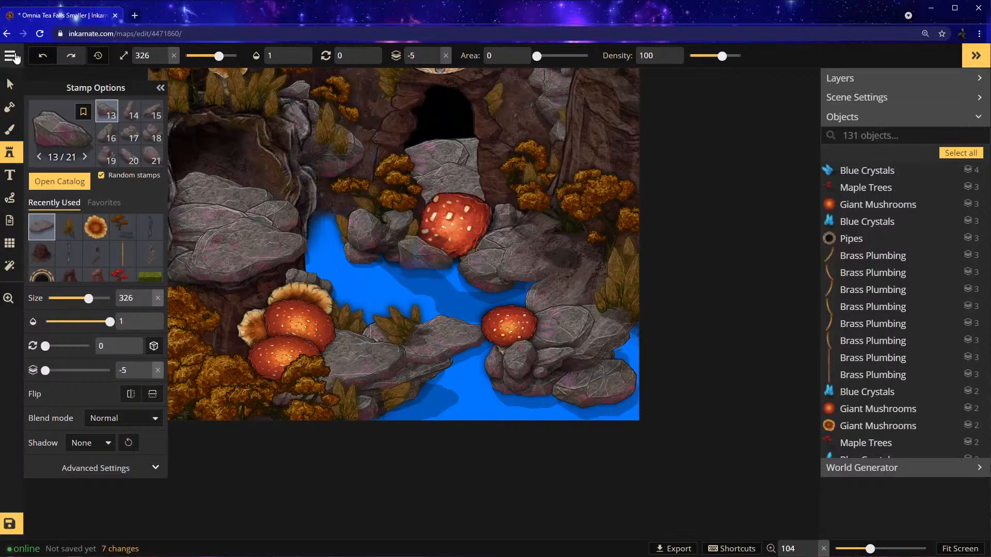
Set the size 249 boulder in the lower-right cluster to layer -4 and shift it slightly right
key(v)
click(616, 355)
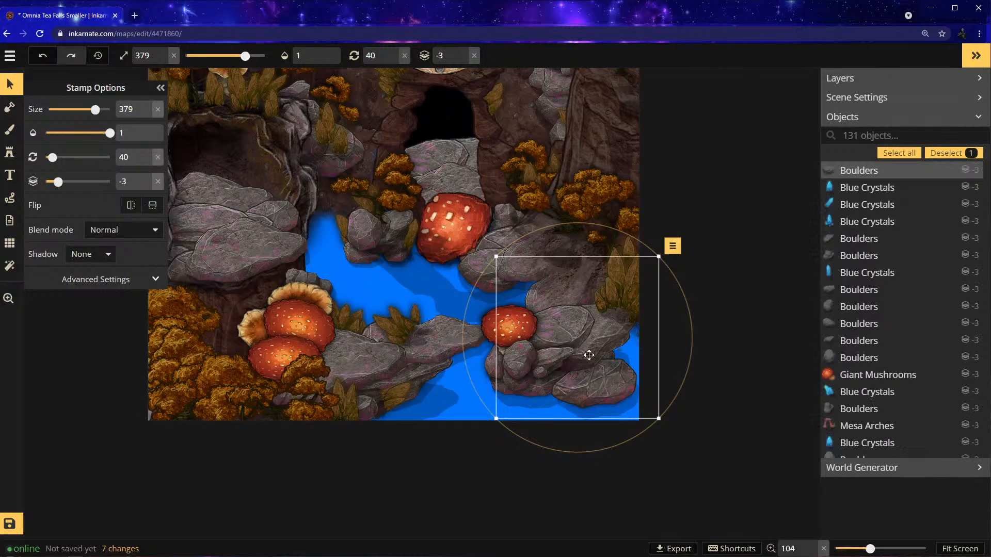
click(573, 379)
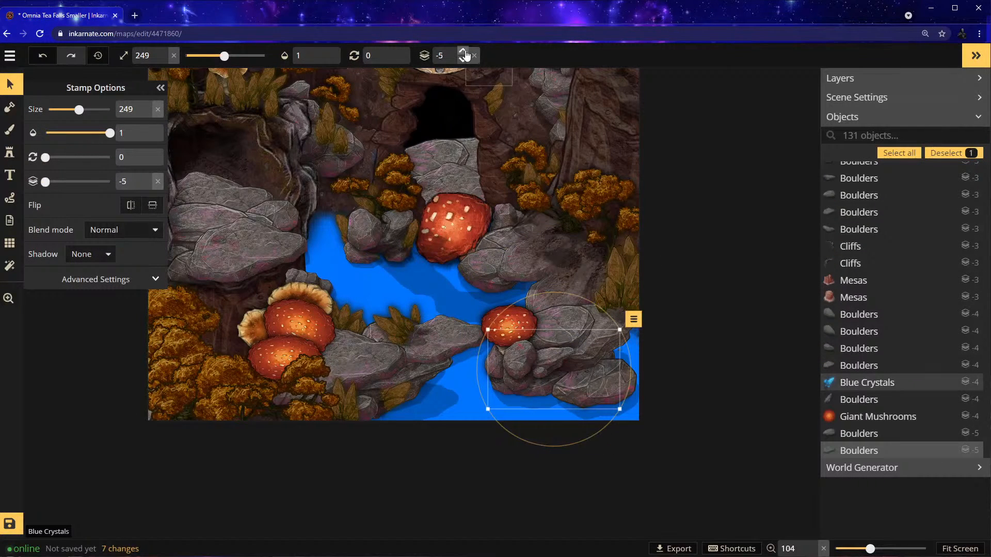
click(464, 53)
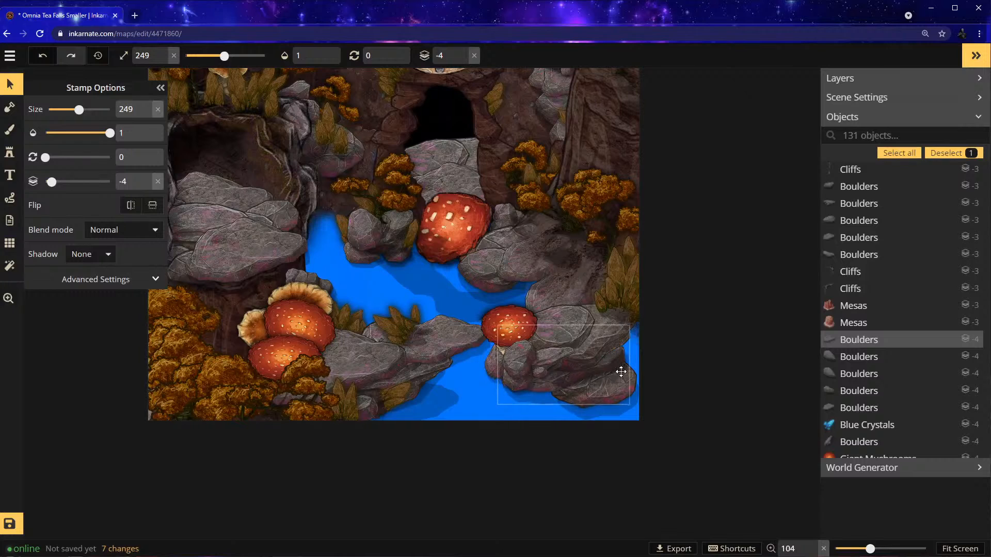
Set the layer of the size 150 boulder rotated 18 in the middle of the lower-right cluster to -2
click(539, 380)
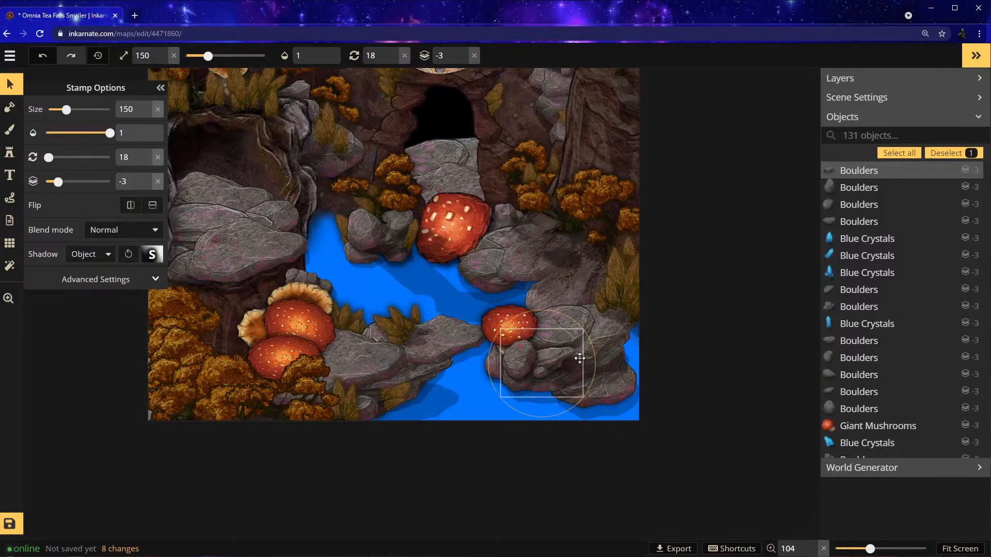
click(538, 347)
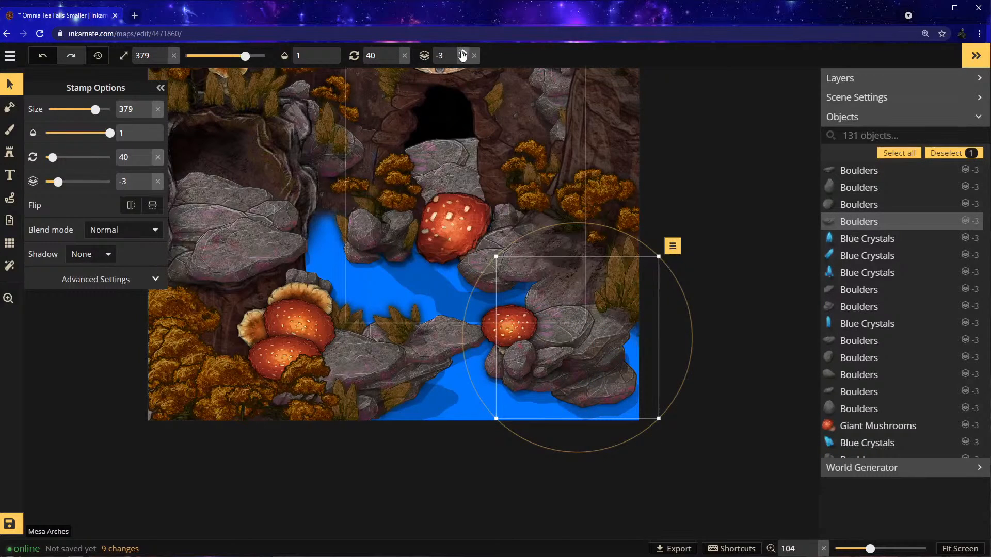
click(536, 378)
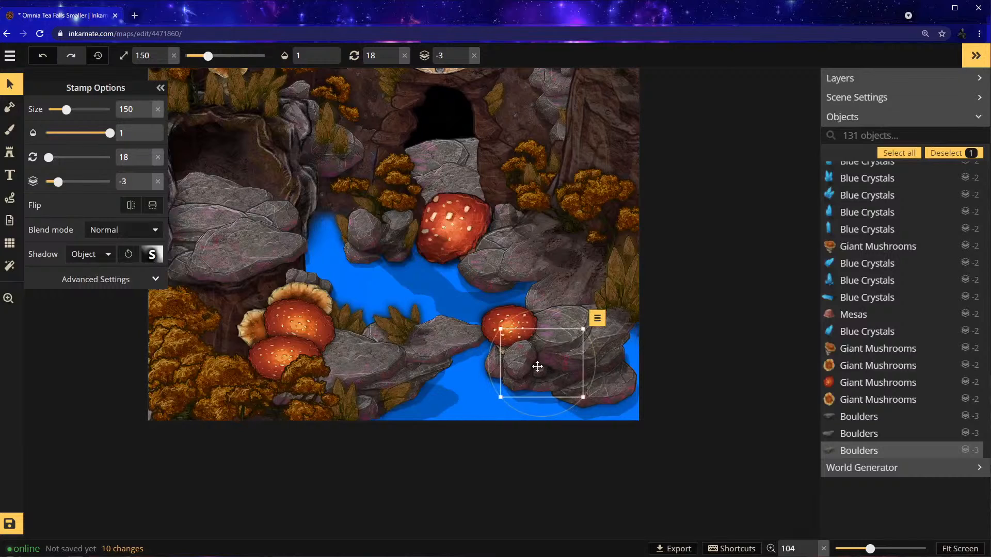
click(464, 54)
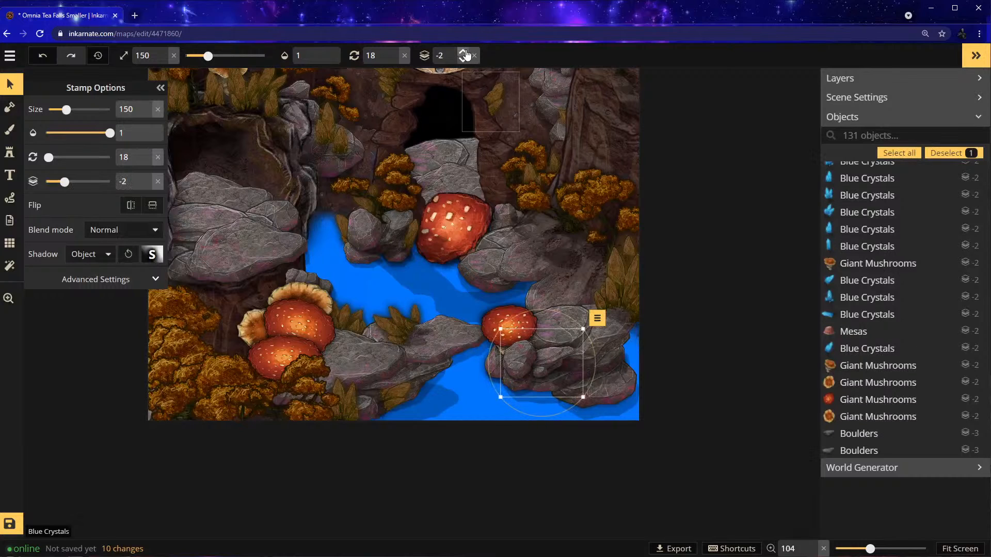
Set the layer of the small unrotated boulder directly below the small red mushroom to -2
click(516, 358)
click(510, 373)
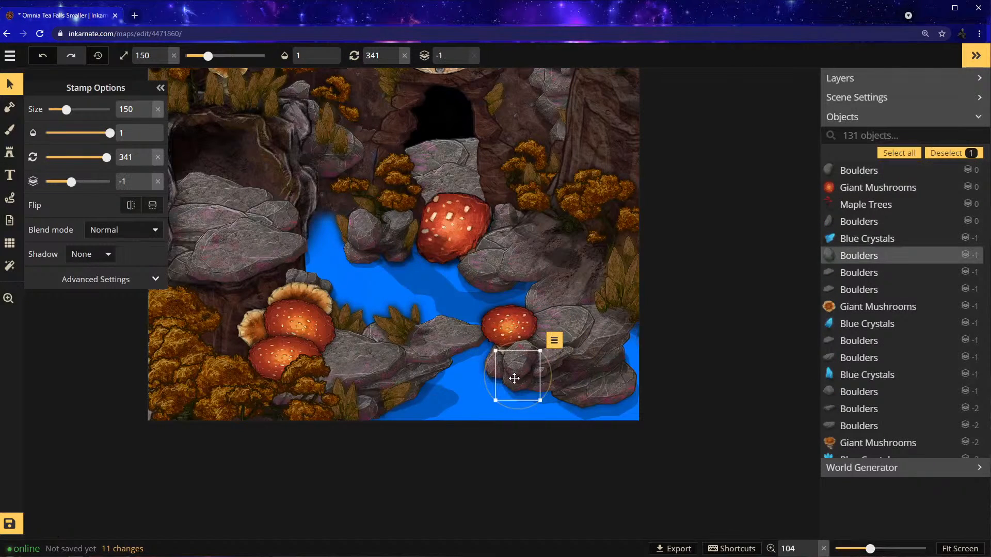
click(506, 349)
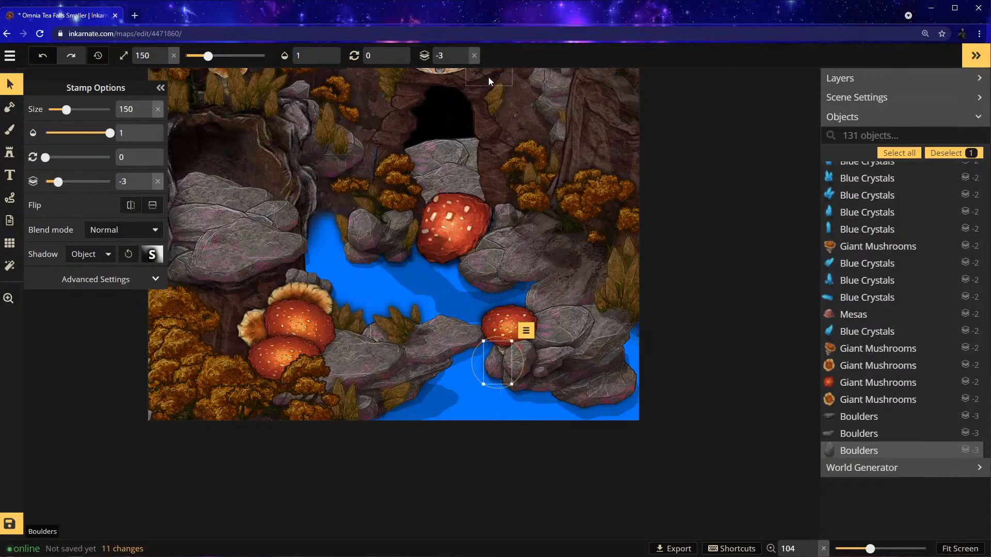
click(464, 54)
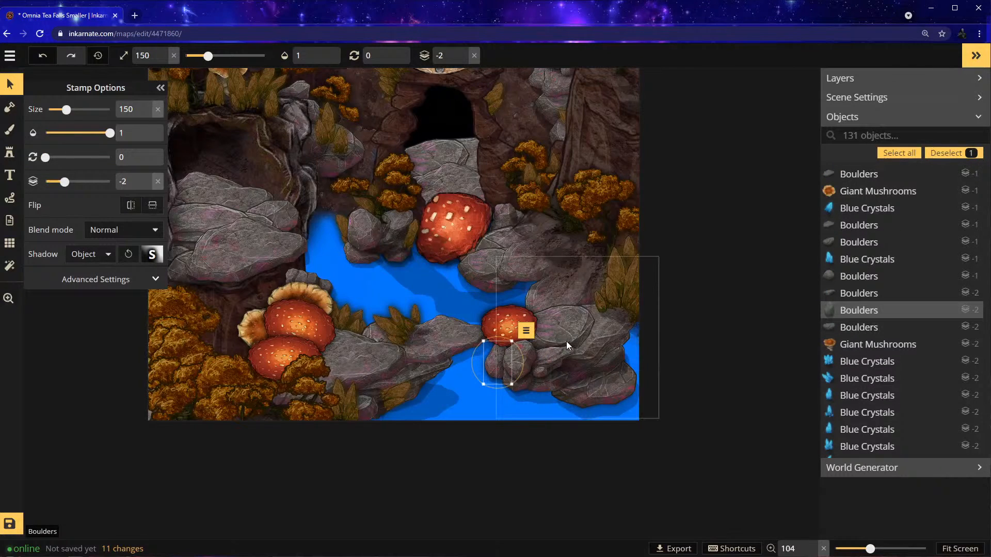
Enlarge the outermost lower-right boulder to size 449 and move it left beneath the rock cluster
click(612, 401)
drag(615, 389, 631, 440)
drag(587, 400, 579, 387)
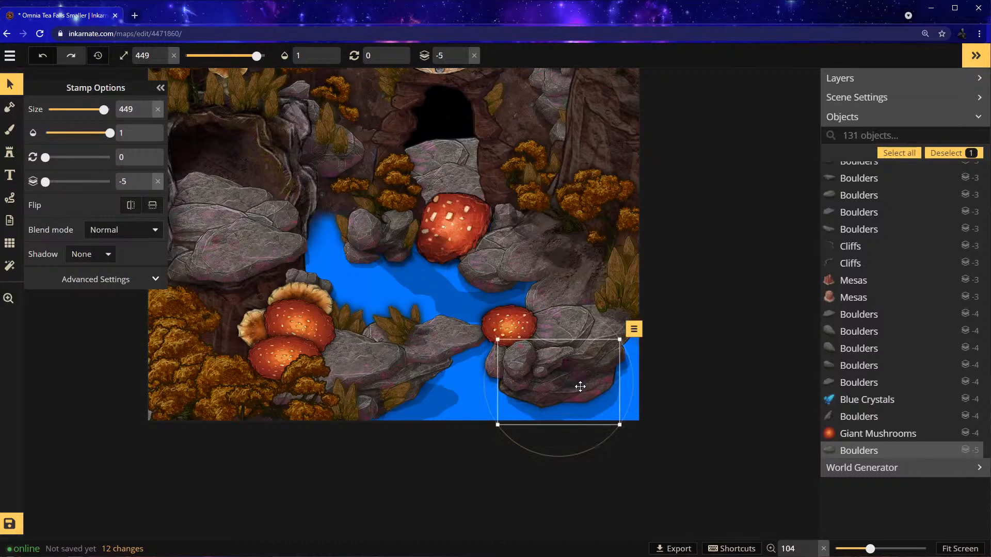
Place a size 449 mesa on layer -5 at the map's bottom edge beneath the lower-right rock cluster
click(8, 150)
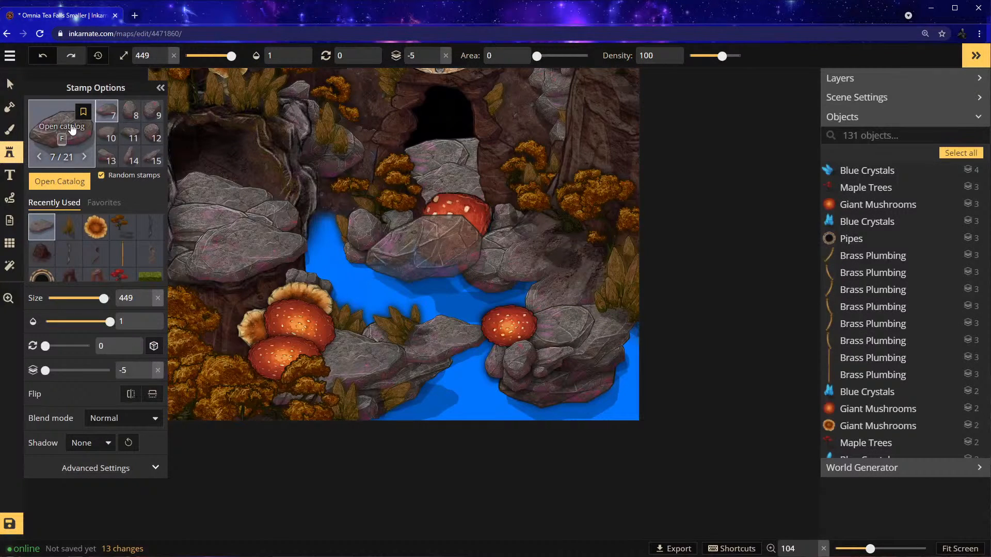
click(41, 253)
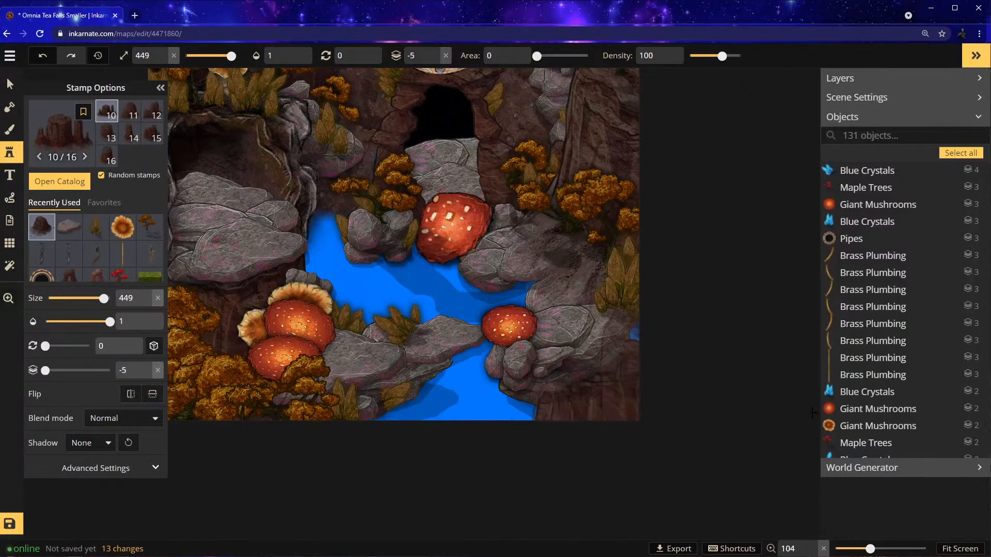
click(613, 425)
key(v)
Move the size 449 boulder up into the lower-right cluster above the new mesa and set its layer to -3
drag(626, 407, 572, 358)
click(563, 398)
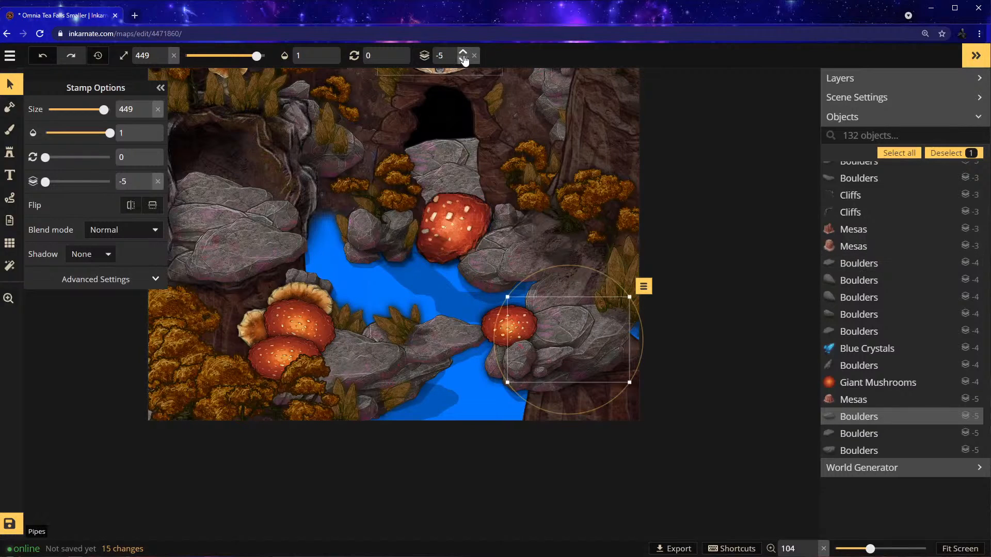
click(463, 54)
click(463, 53)
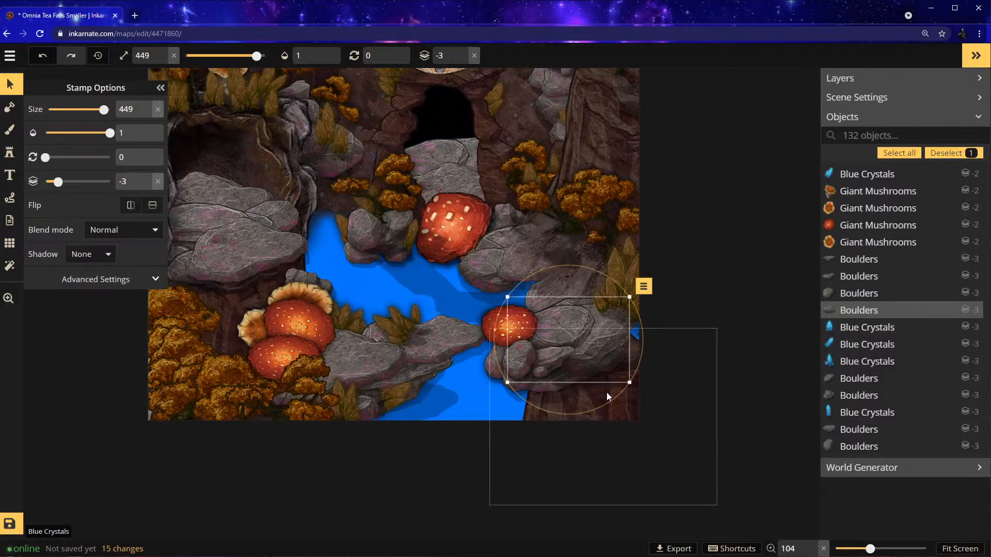
drag(569, 346, 568, 337)
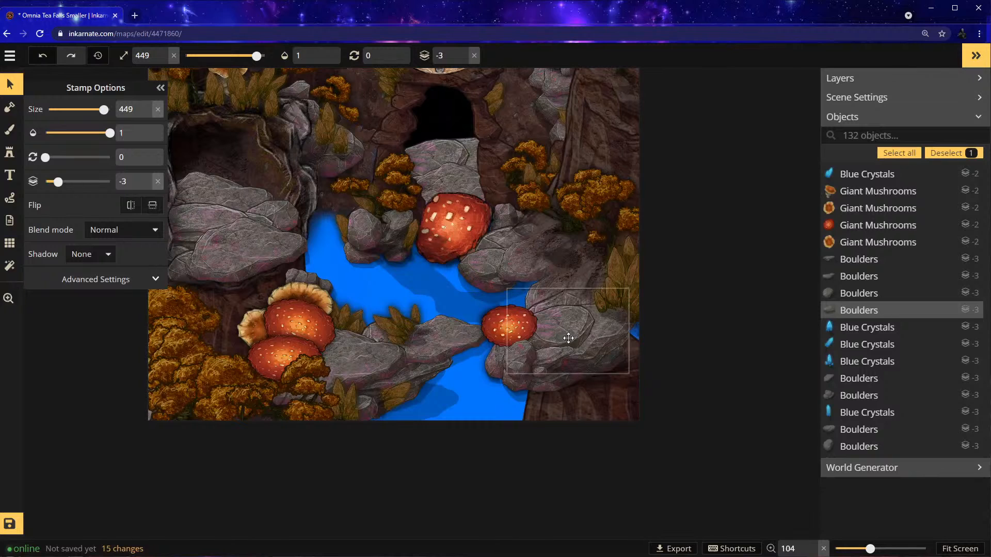
click(575, 336)
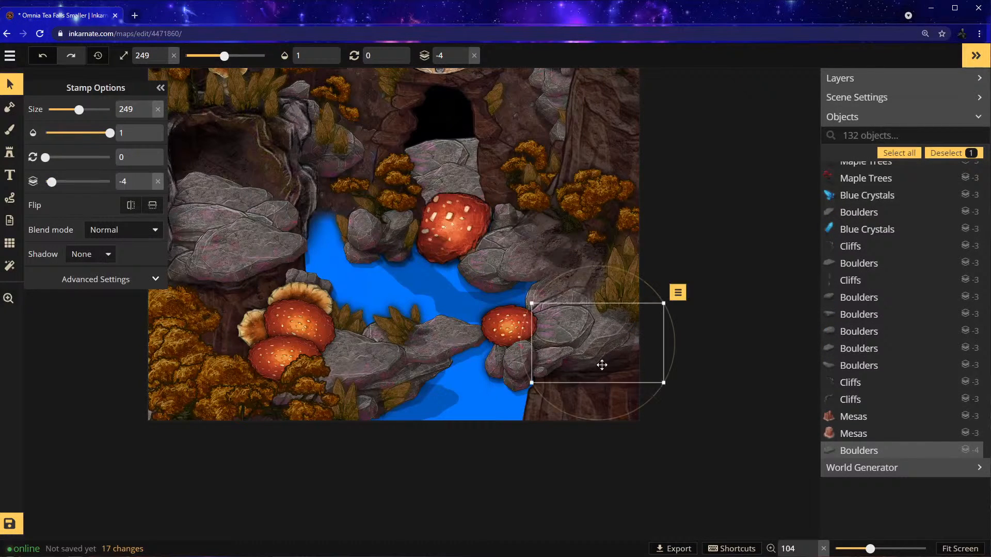
Move the small size 150 boulder rotated 341 to the cluster's outer right side and set its layer to 1
click(572, 366)
drag(572, 366, 636, 333)
click(463, 55)
click(466, 52)
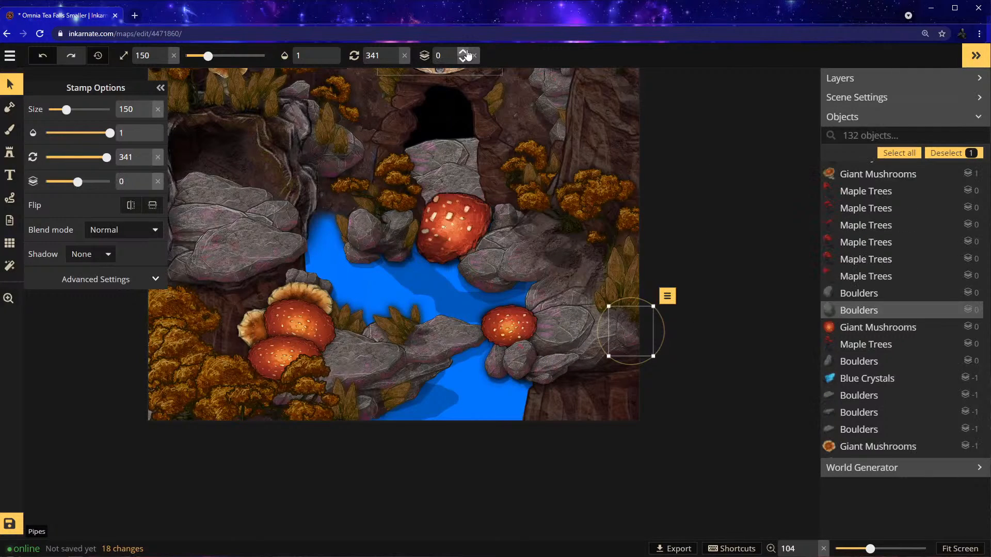
click(463, 53)
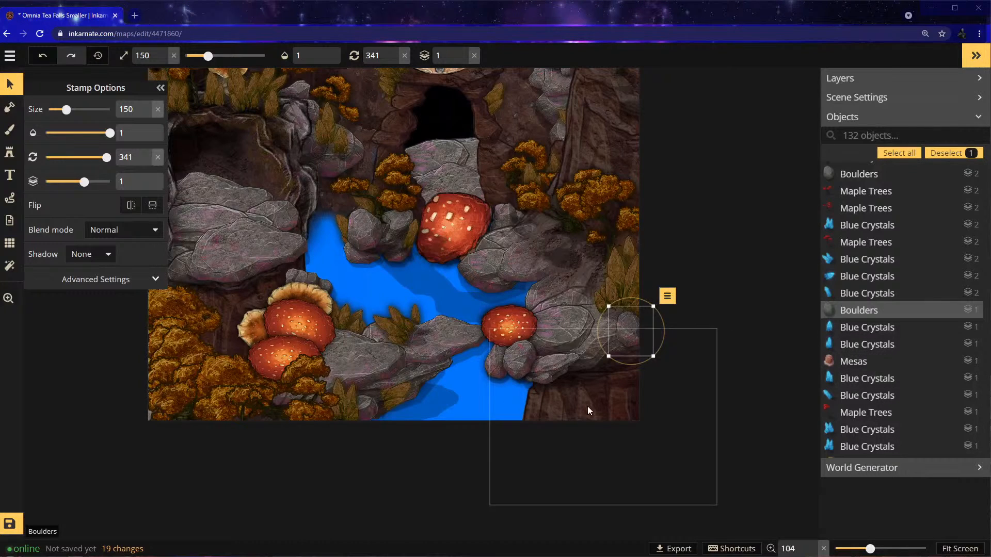
Move the small boulder beside the small red mushroom's stem to the base of the far-right plants and set its layer to 3
click(532, 356)
drag(598, 335, 627, 311)
click(464, 52)
click(464, 53)
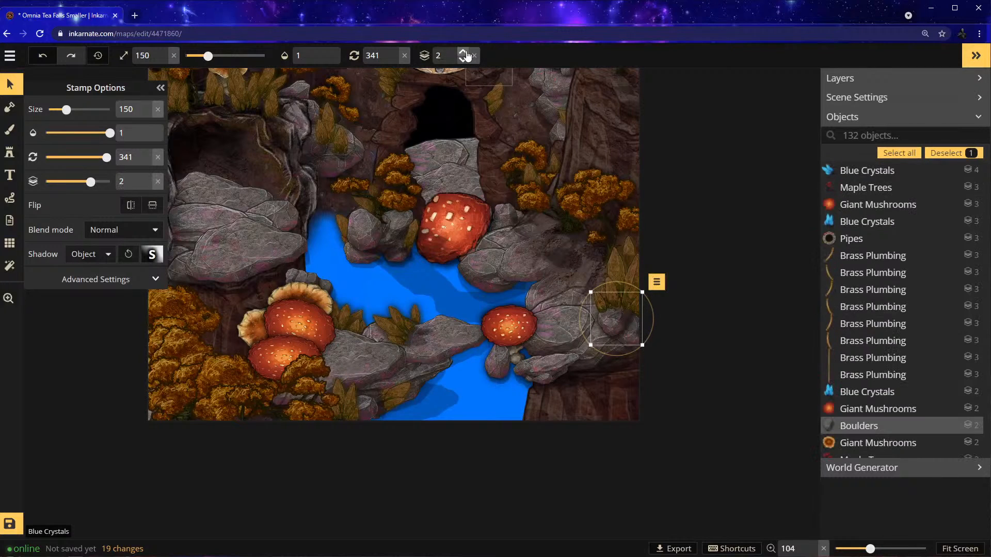
drag(610, 338, 627, 323)
click(462, 53)
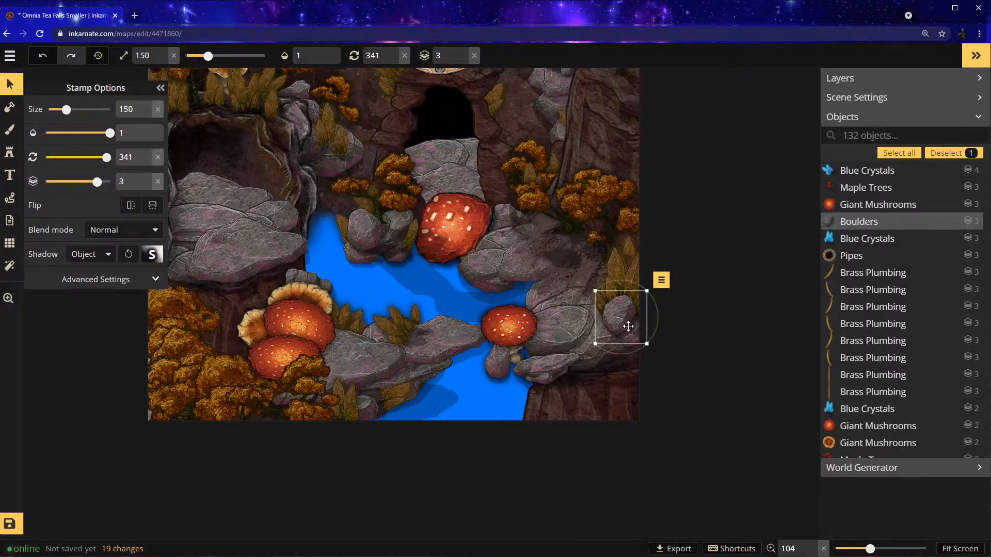
Delete the remaining small boulder below the small red mushroom and shift the size 150 boulder rotated 18 toward the mushroom's stem
drag(503, 355, 590, 355)
key(Delete)
click(512, 357)
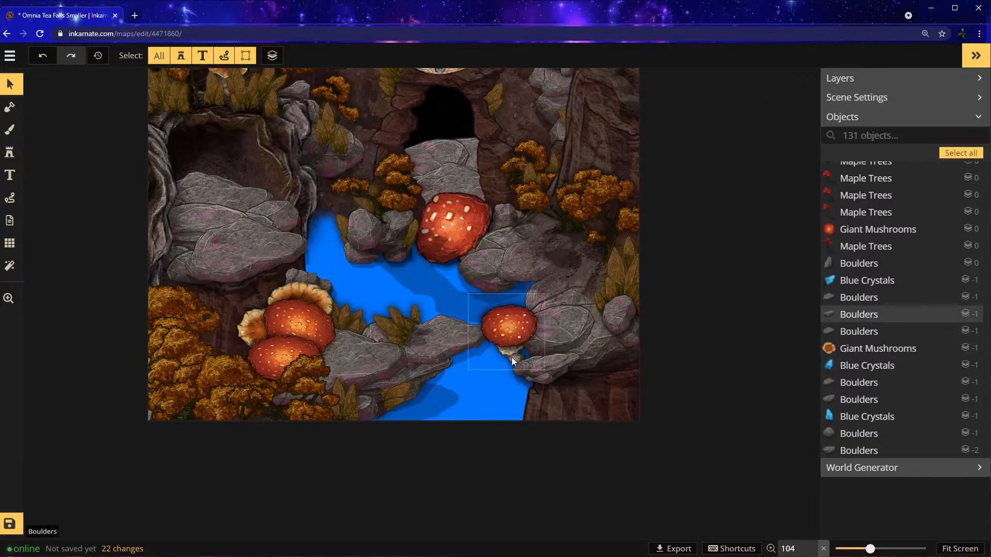
drag(507, 352, 533, 367)
click(46, 56)
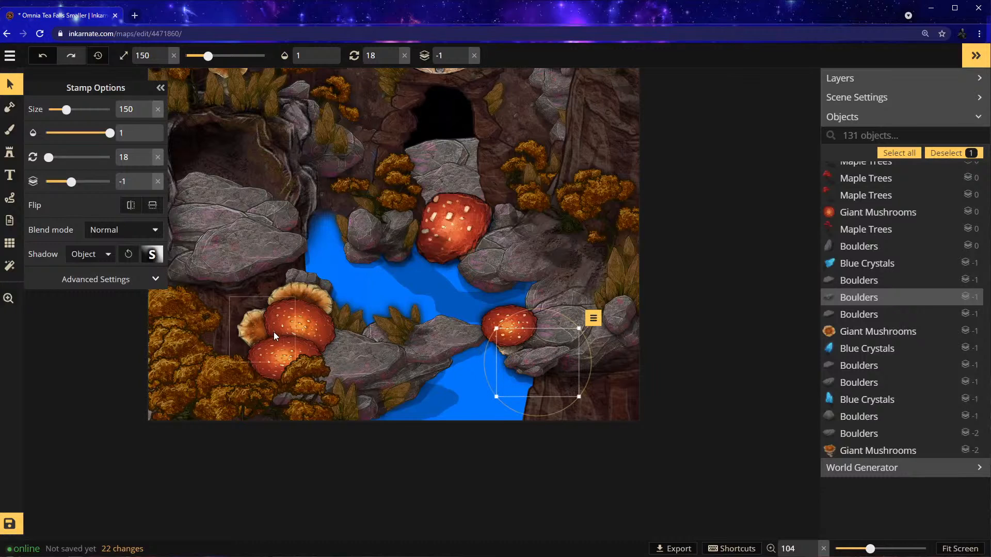
Add a size 150 boulder rotated 18 along the lower edge of the right cluster and set its layer to -3
click(17, 162)
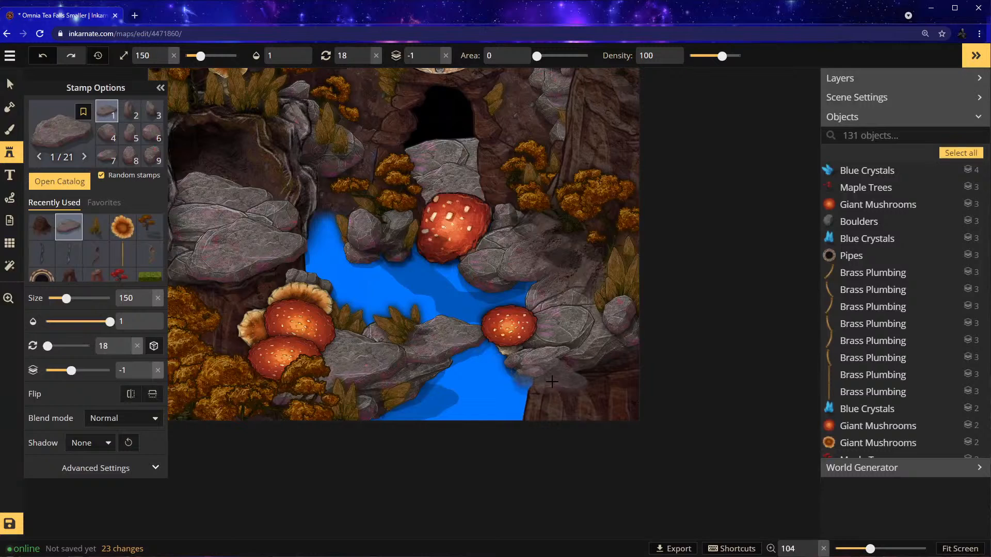
click(586, 388)
click(11, 85)
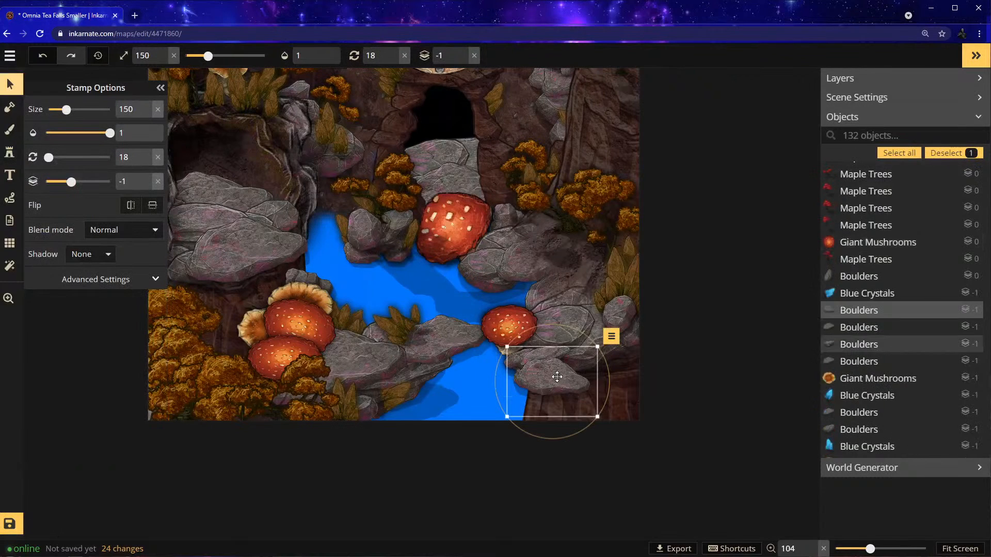
click(464, 62)
click(463, 62)
drag(571, 394, 551, 382)
Enlarge the new boulder to size 308, rotate it to 7 and fit it under the cluster, nudging the size 150 boulder above it
drag(586, 335, 665, 302)
drag(623, 348, 614, 374)
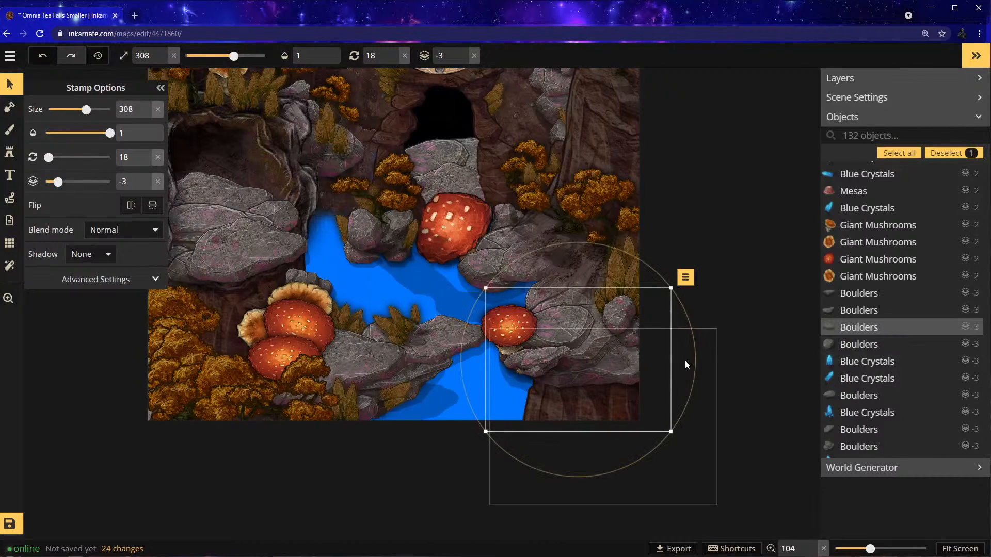
drag(692, 342, 695, 318)
drag(611, 361, 605, 363)
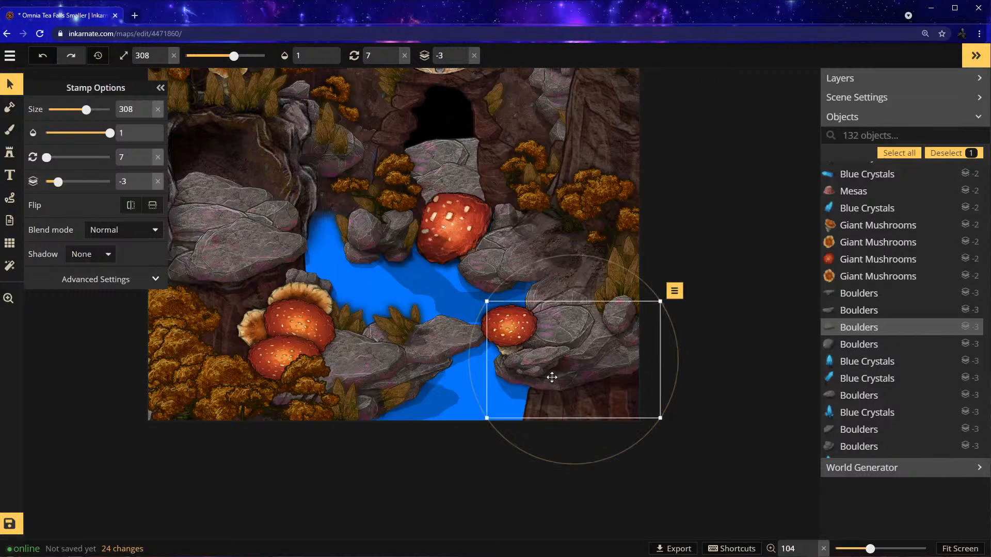
mouse_move(515, 376)
mouse_down()
mouse_move(540, 375)
mouse_move(529, 375)
mouse_up()
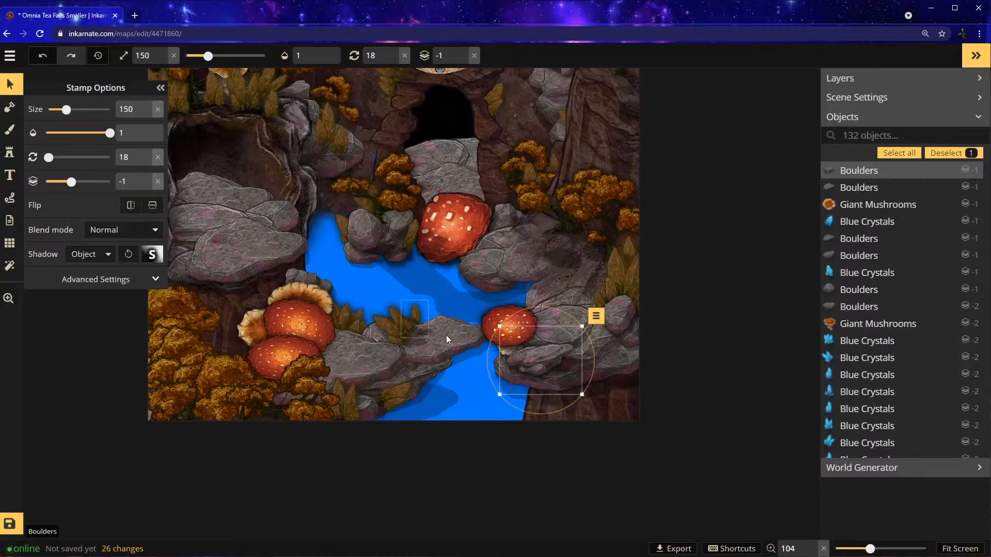
Place a size 239 mesa, variant 11 of 16, at the map's bottom edge beneath the left rock ledge
click(9, 152)
click(69, 228)
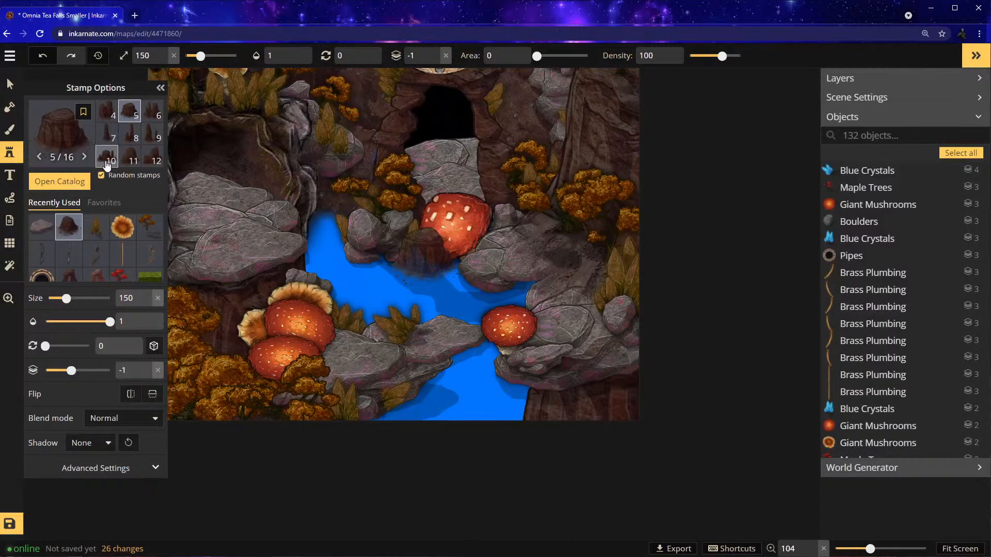
click(126, 162)
drag(200, 55, 210, 56)
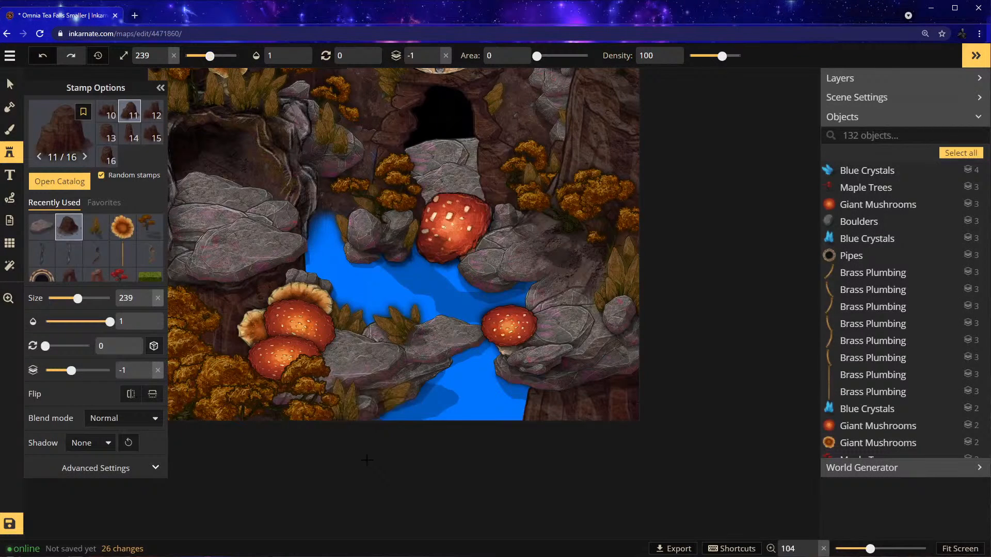
click(380, 434)
Shift the size 239 mesa slightly right under the left ledge and set its layer to -4
click(12, 84)
click(376, 406)
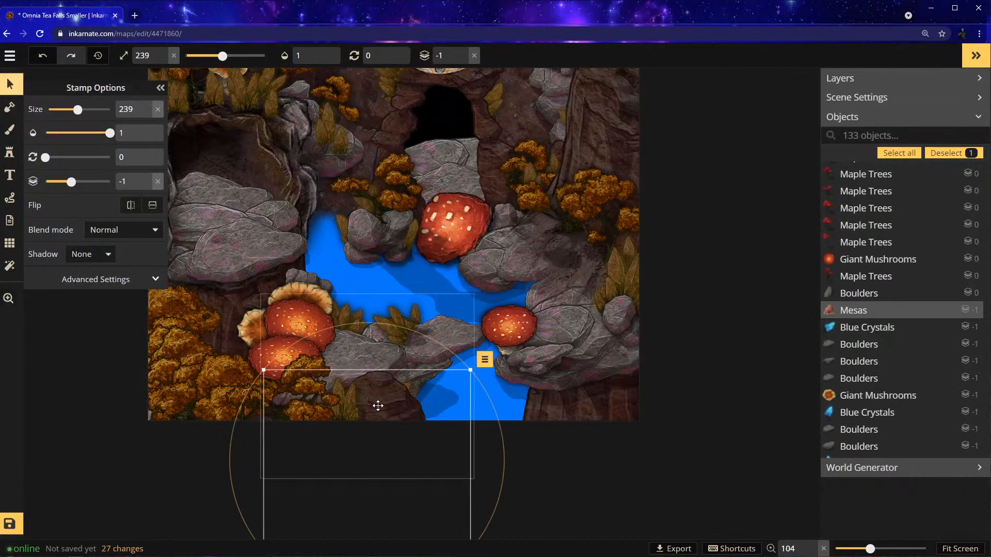
drag(372, 440, 380, 437)
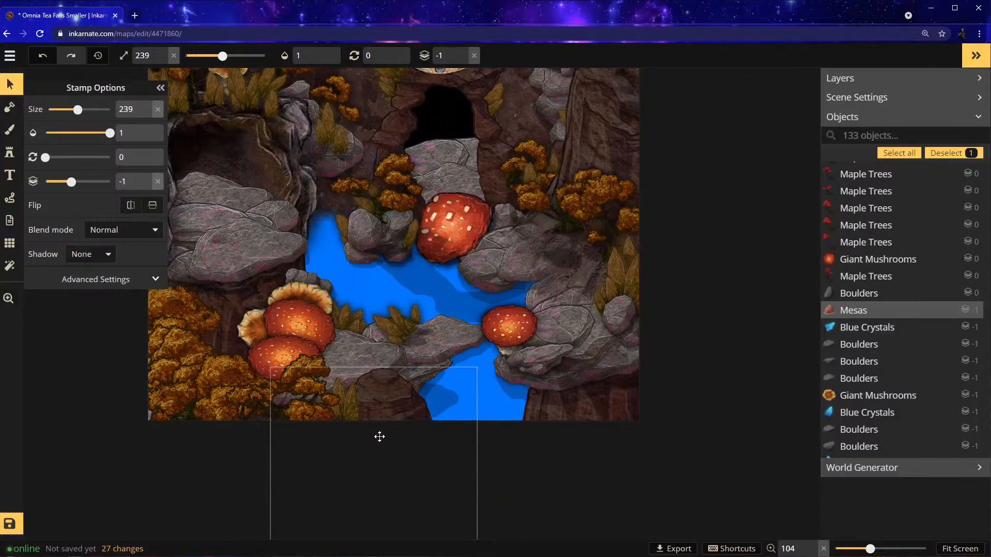
click(463, 61)
click(463, 61)
click(463, 61)
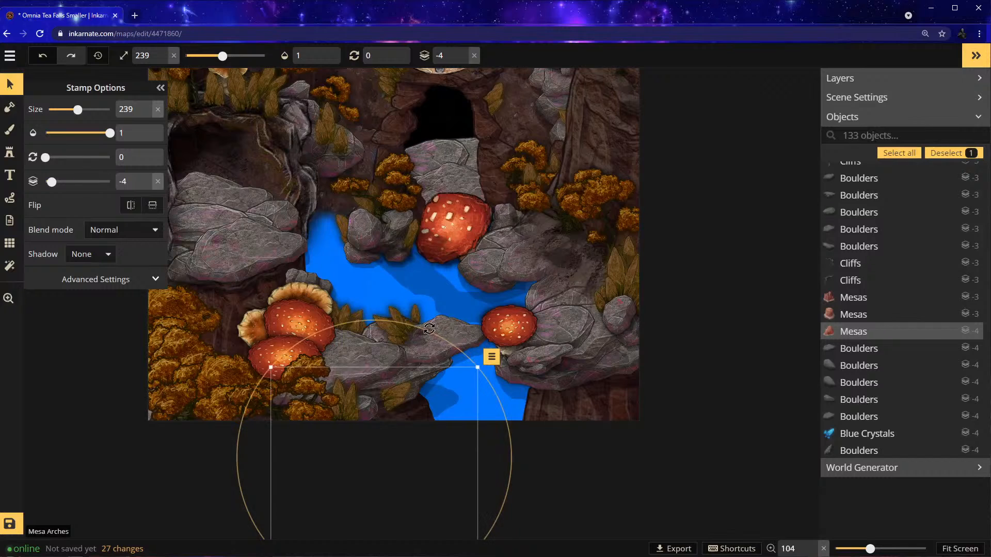
Nudge the pointed boulder at the left ledge's tip slightly down and move the layer 4 plant left along the ledge
click(438, 355)
drag(439, 355, 441, 360)
click(398, 340)
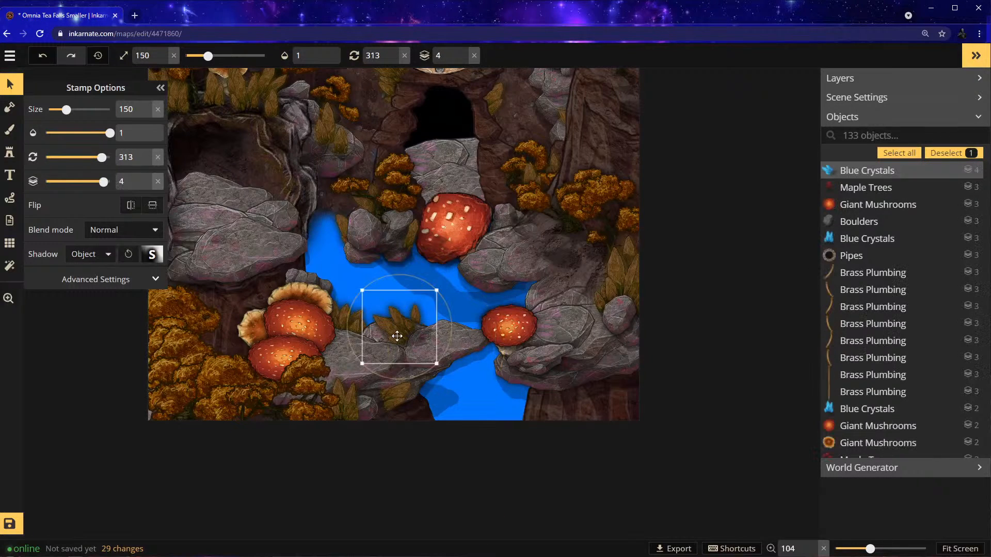
drag(394, 332, 376, 330)
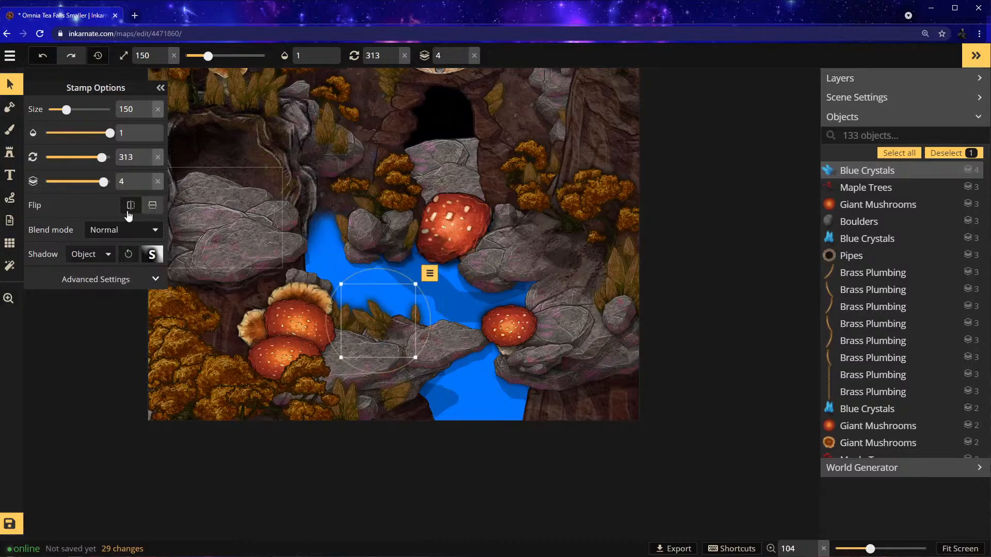
Place two size 209 boulders with rotation 0 side by side on the left rock ledge
click(11, 153)
click(65, 223)
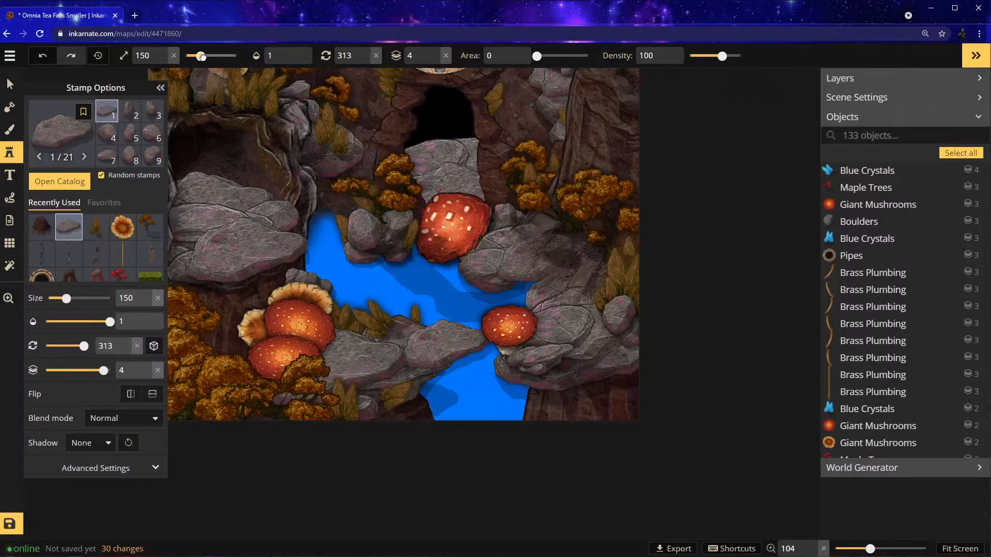
drag(200, 56, 207, 56)
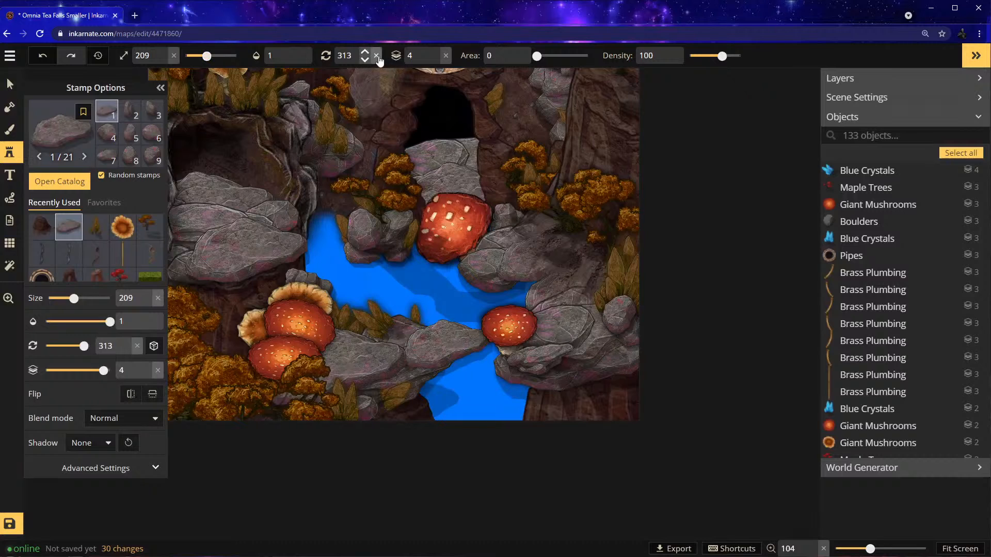
click(376, 55)
click(410, 354)
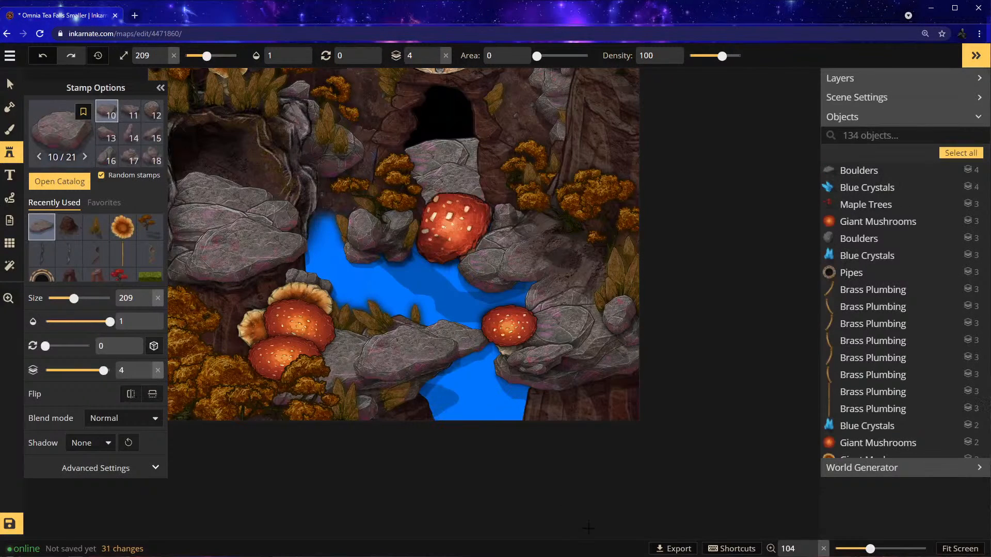
click(546, 417)
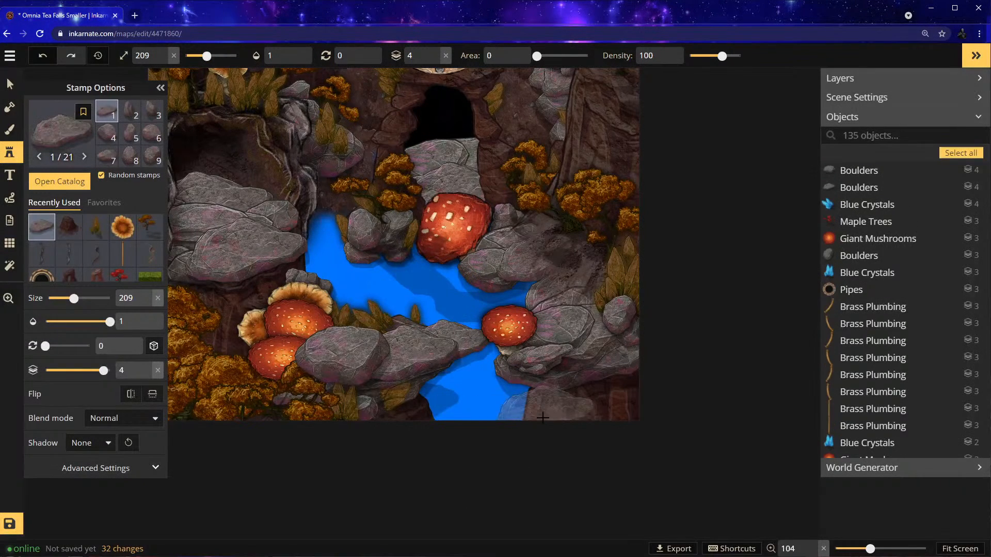
Set the layer of the right-hand size 209 boulder on the left ledge to -1
click(8, 84)
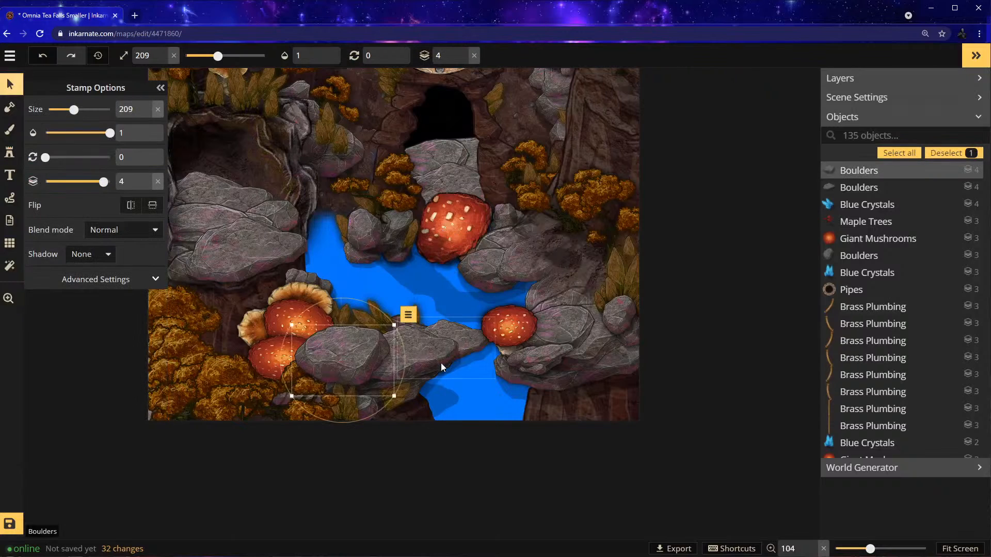
click(413, 367)
click(462, 61)
click(462, 61)
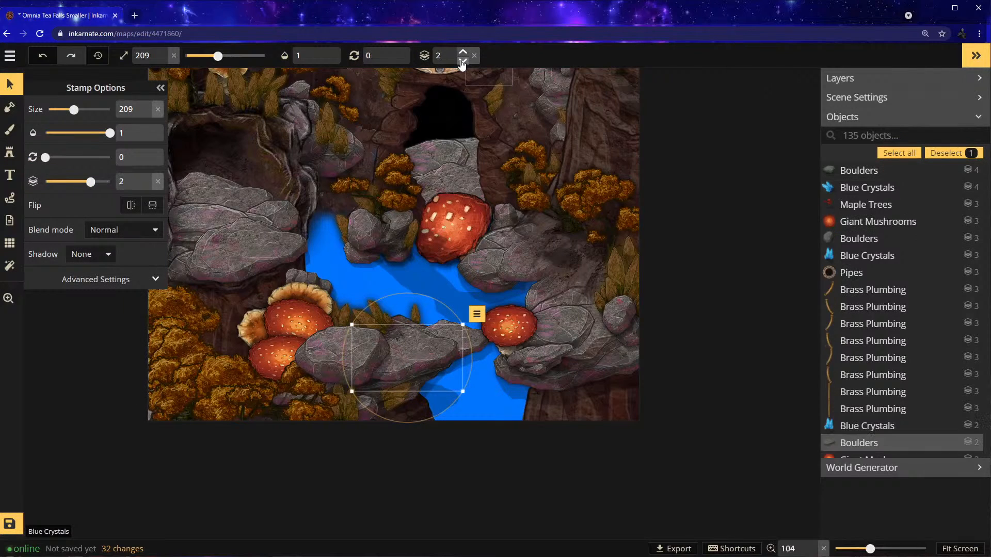
click(462, 61)
click(462, 61)
click(462, 61)
click(462, 60)
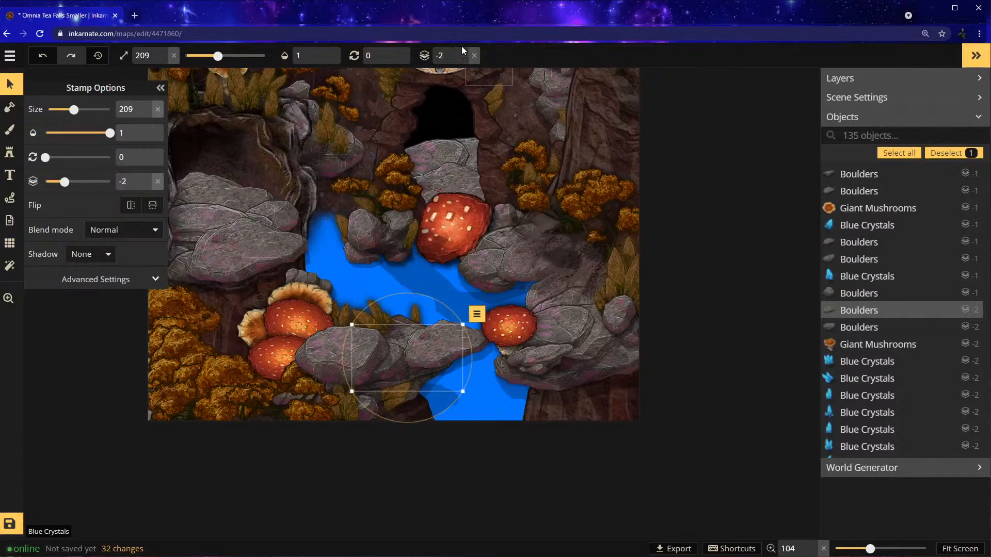
click(462, 52)
Set the layer of the left-hand size 209 boulder beside the red mushrooms to 0
click(338, 363)
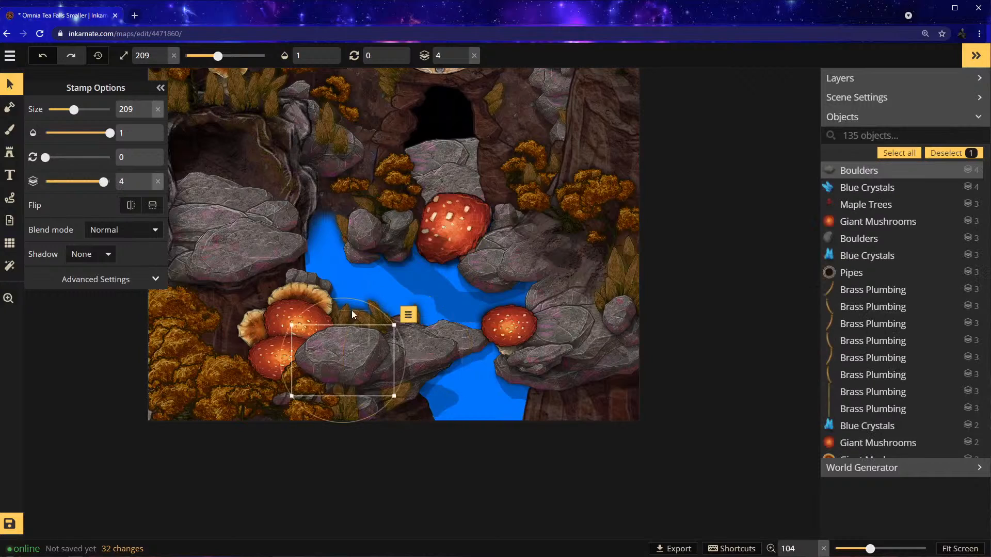
click(463, 61)
click(463, 61)
click(463, 61)
click(463, 61)
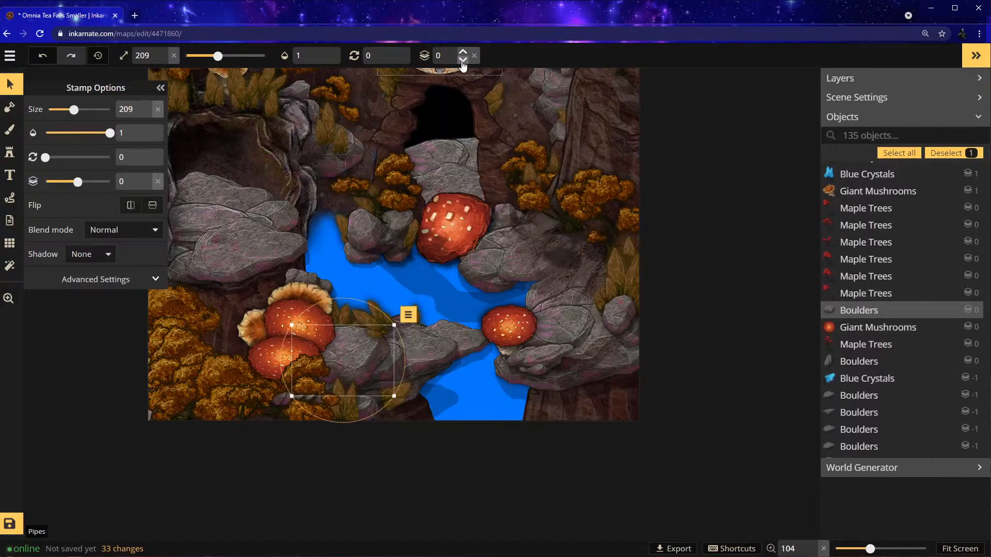
Rotate the layer 4 plant upright and move it onto the lower-right cluster, then shift the small layer -3 plant left along the ledge
click(372, 320)
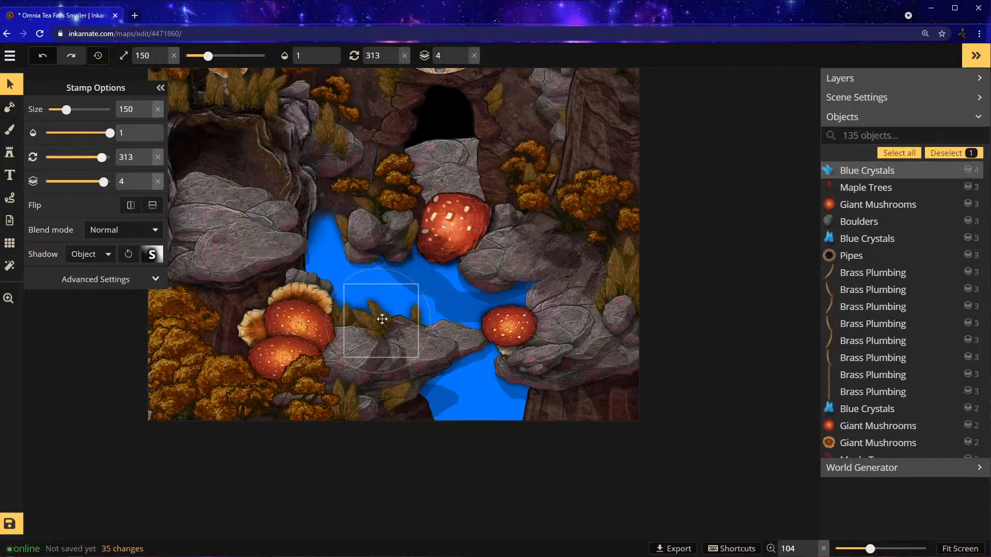
drag(428, 300, 412, 351)
drag(382, 310, 556, 348)
drag(416, 318, 368, 325)
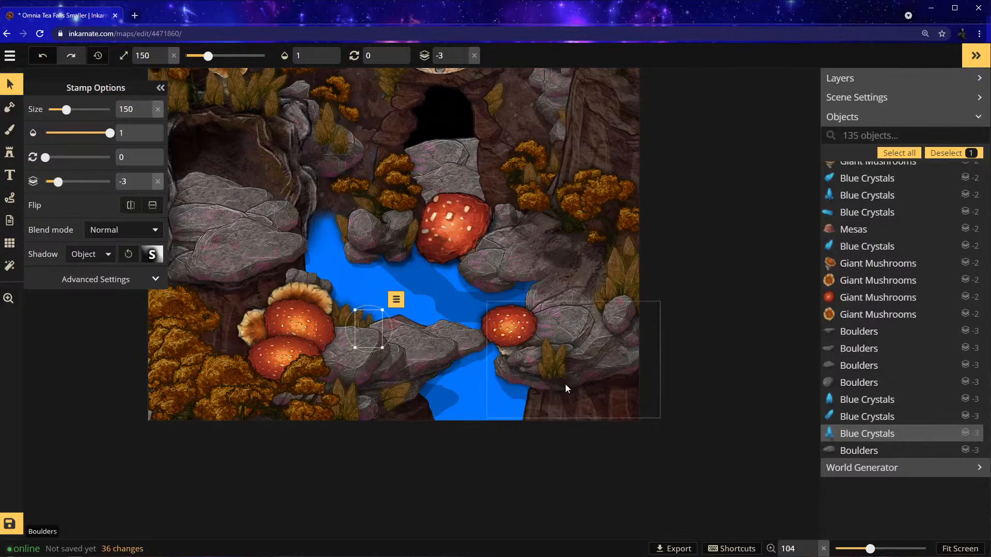
Move the layer 4 plant down below the right-hand ledge and place another size 150 plant, variant 6, beside it
drag(549, 370, 547, 398)
click(517, 361)
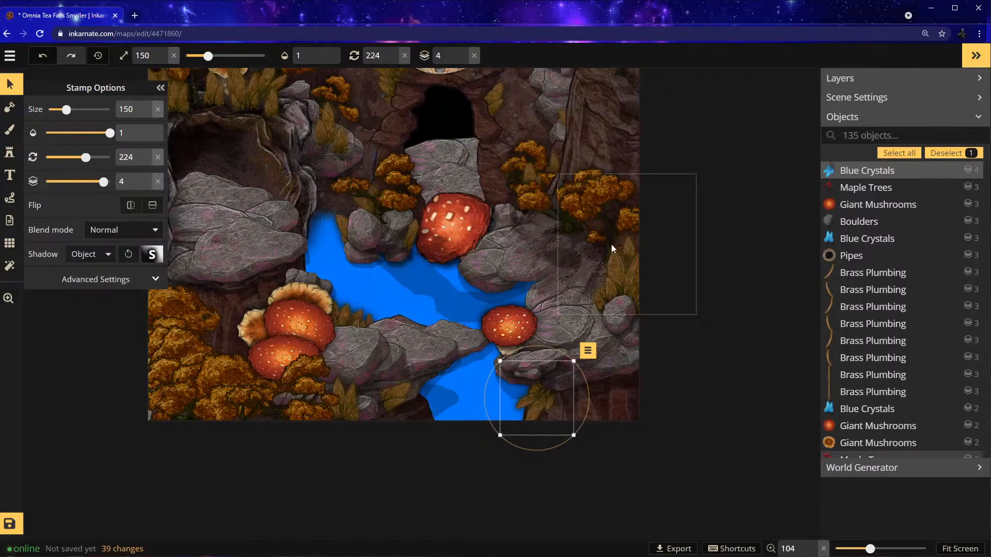
click(9, 152)
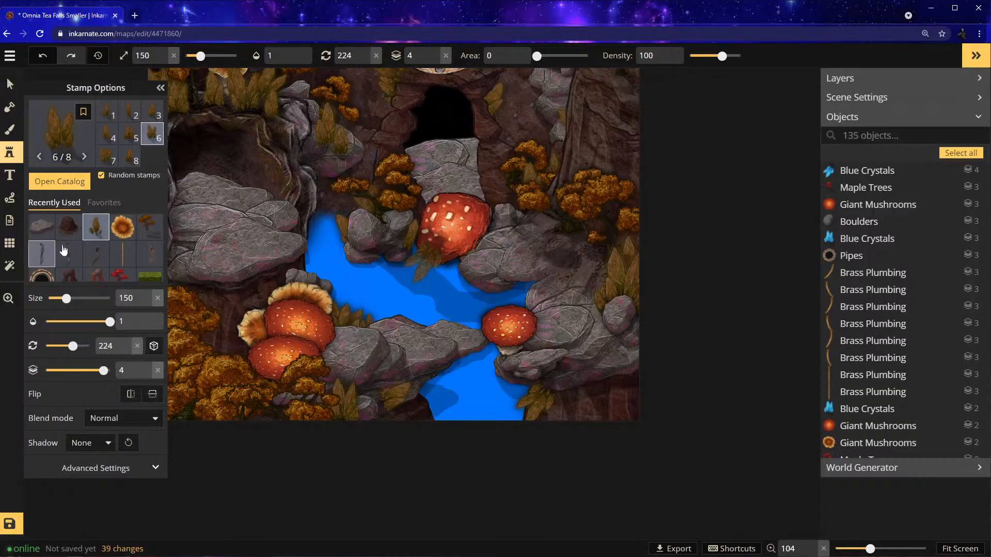
click(106, 155)
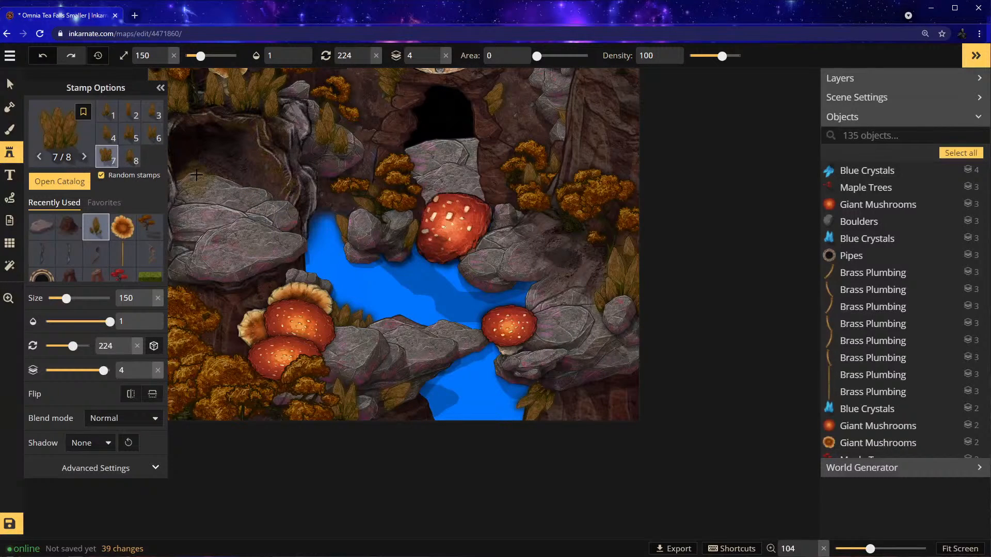
click(152, 136)
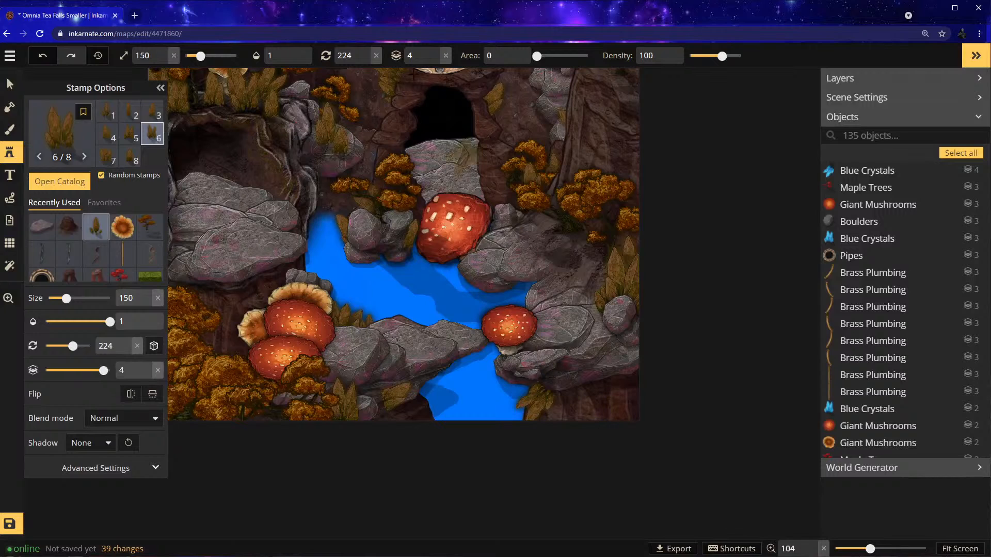
click(574, 407)
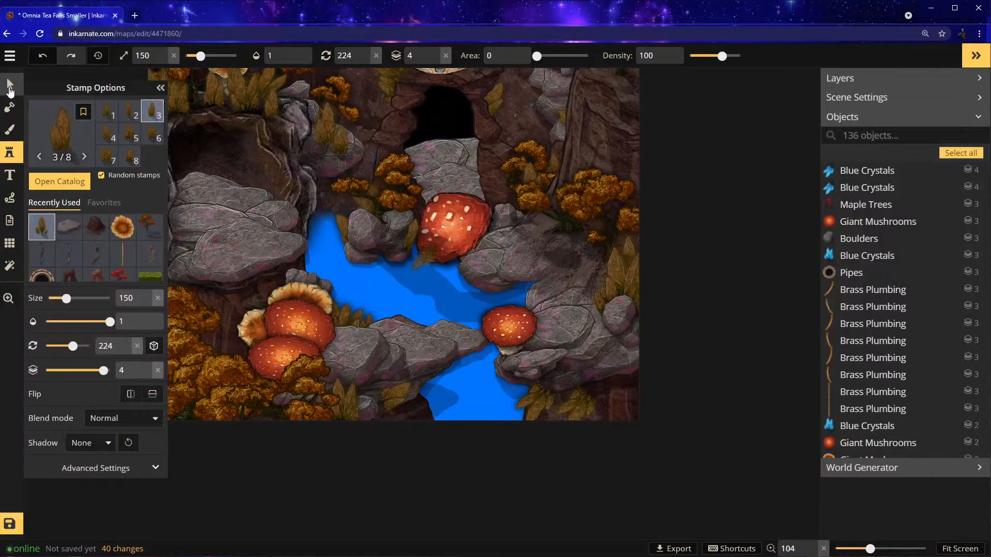
Set the new plant's rotation to 167 and layer to -3, positioning it beneath the far right end of the ledge
click(9, 84)
mouse_move(590, 386)
mouse_down()
mouse_move(577, 394)
mouse_move(582, 378)
mouse_up()
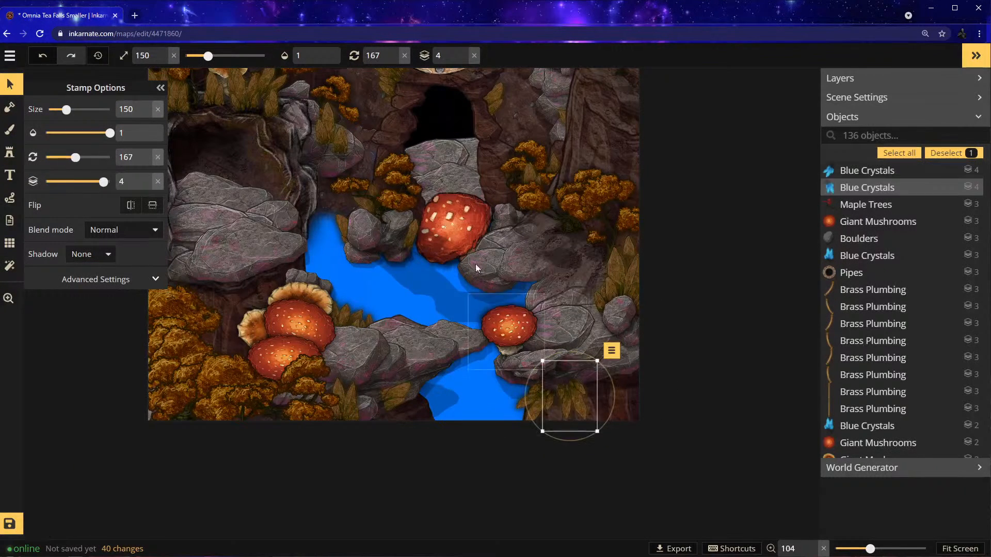
click(463, 60)
click(463, 61)
click(464, 60)
click(463, 61)
click(463, 61)
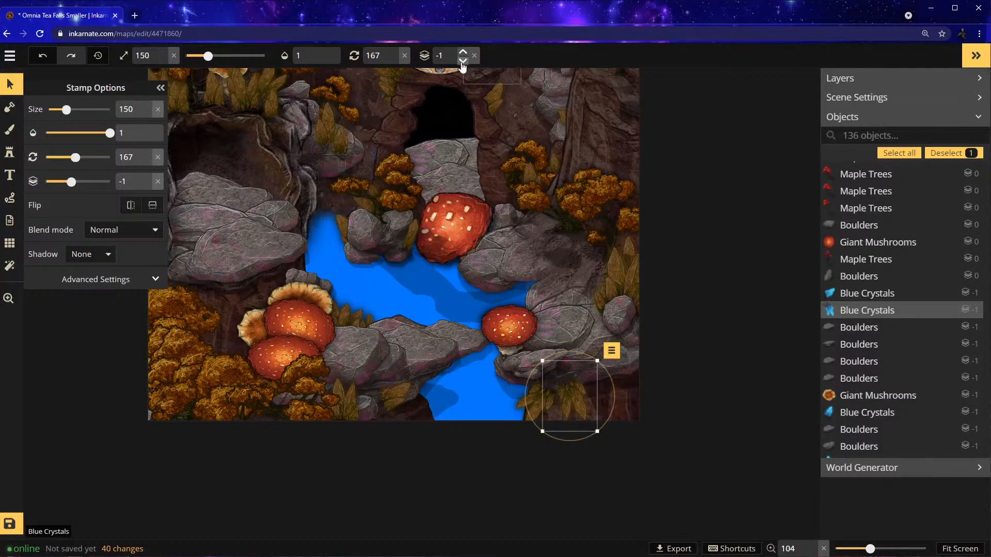
click(463, 60)
click(463, 61)
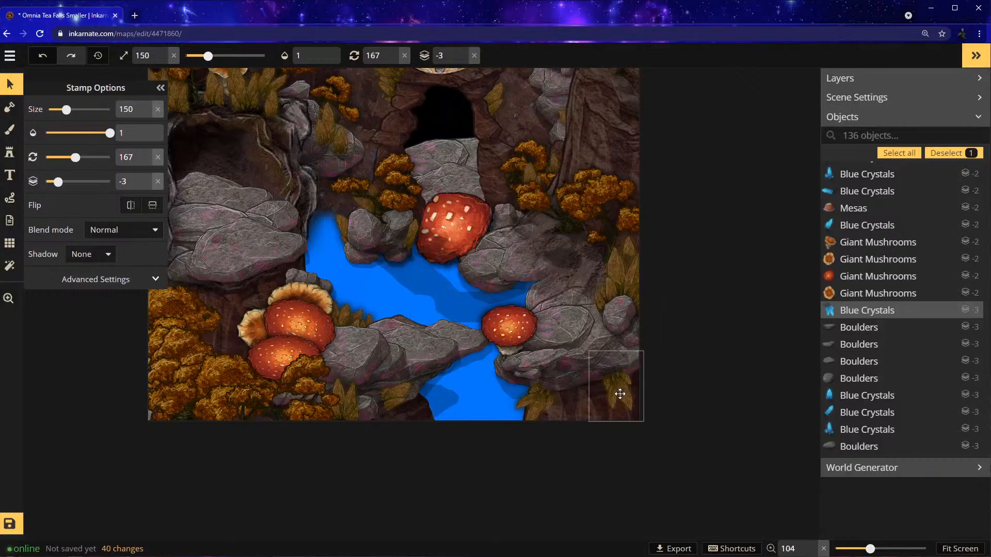
click(620, 394)
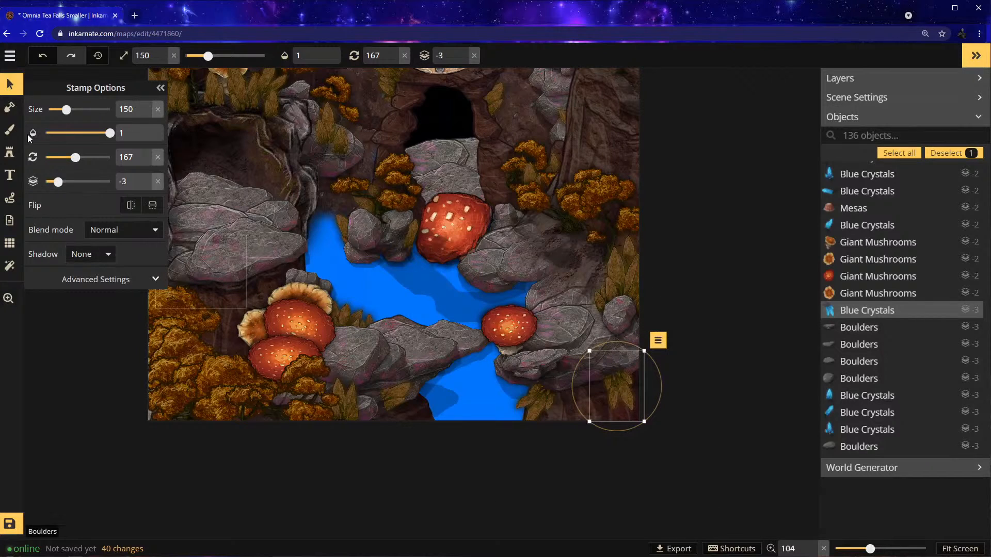
Place another size 150 plant, variant 1, on layer -3 between the two plants below the right-hand ledge
click(11, 153)
click(111, 114)
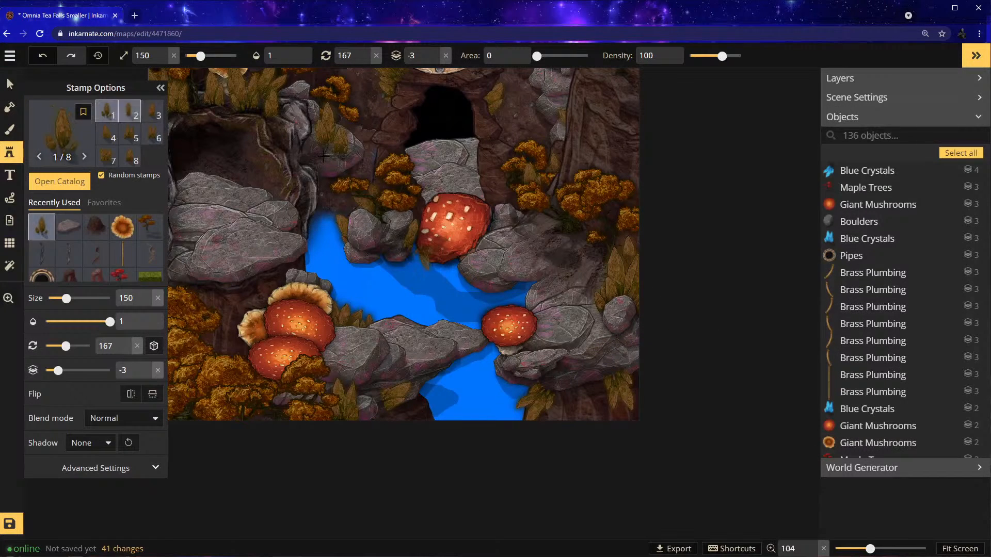
click(582, 407)
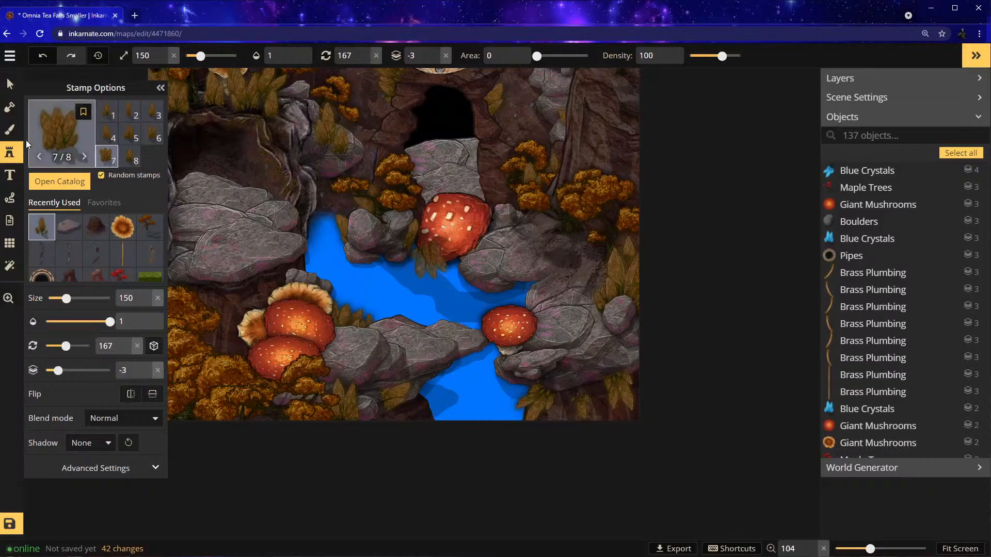
Set the small middle plant's layer to -4 and reposition the size 449 mesa behind the plants in the lower-right corner
key(v)
click(580, 402)
click(462, 61)
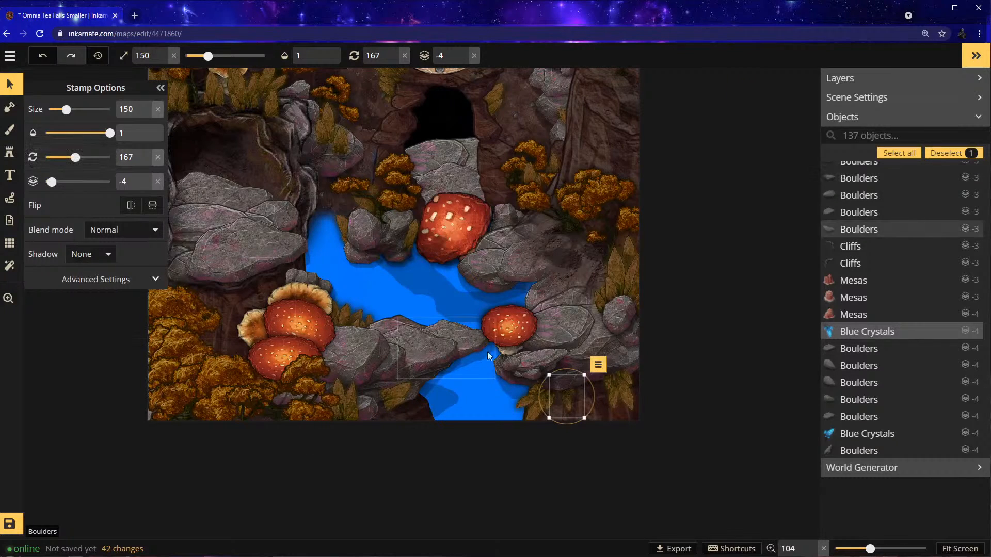
mouse_move(592, 429)
mouse_down()
mouse_move(598, 403)
mouse_move(604, 429)
mouse_up()
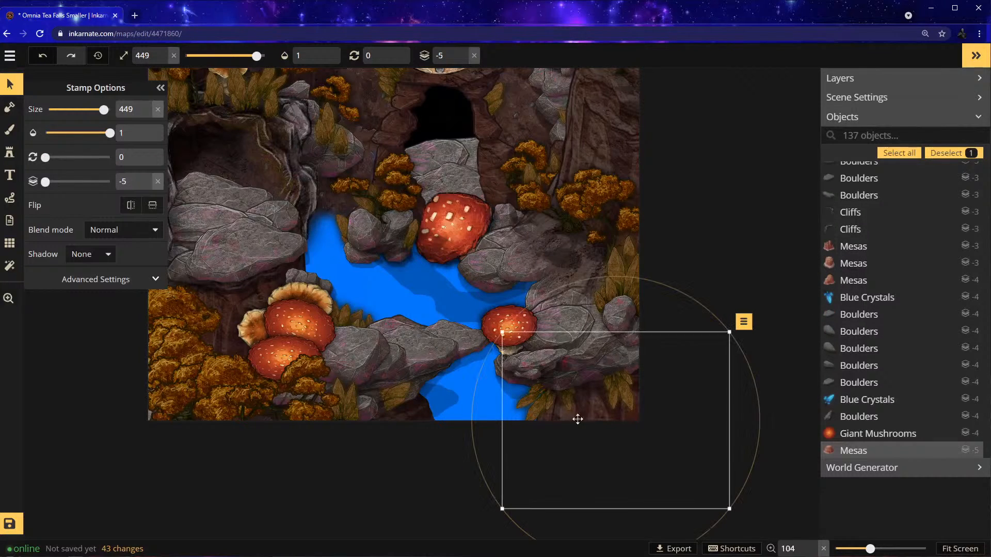
drag(537, 377, 549, 438)
Lower the size 137 giant mushroom beneath the small red mushroom to layer -4, and delete it
click(505, 344)
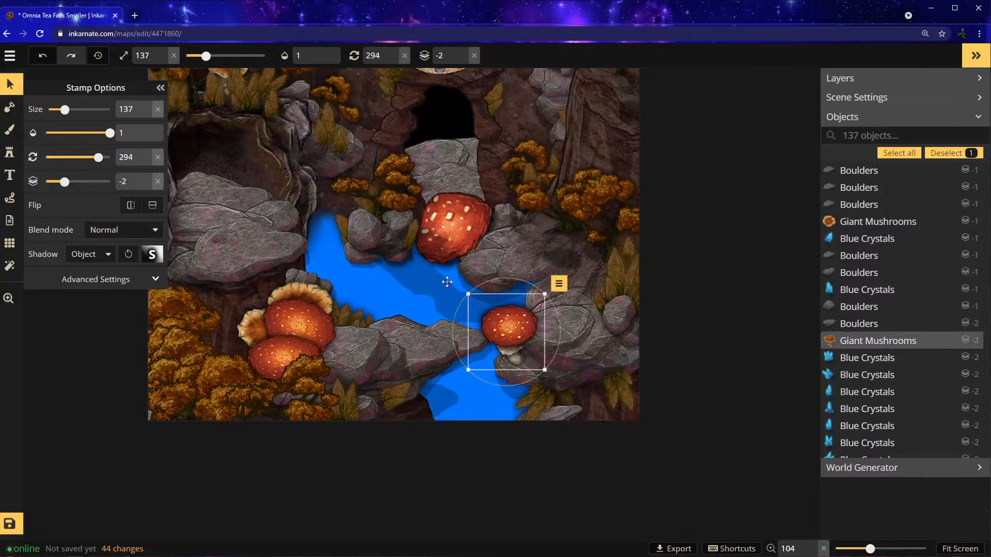
click(463, 60)
click(463, 60)
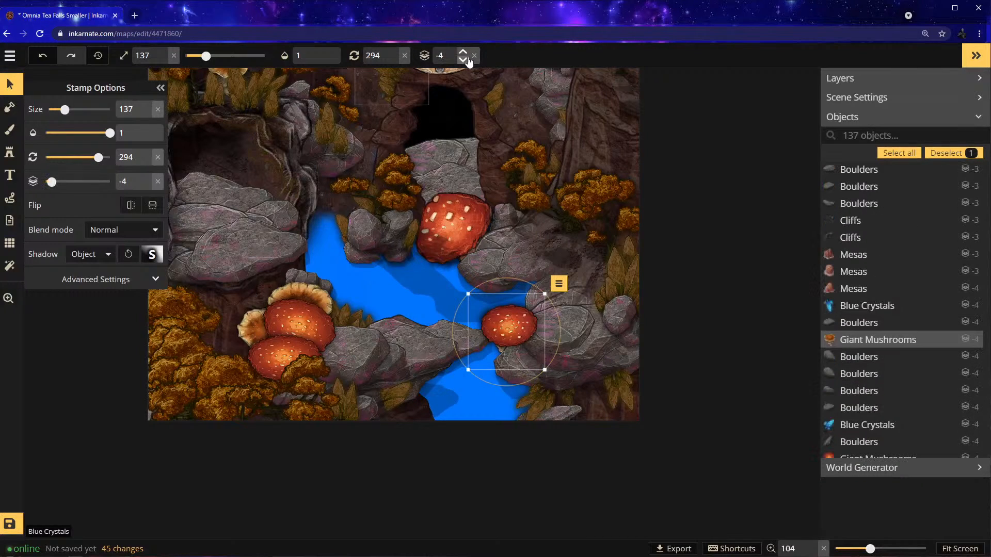
drag(558, 429, 529, 381)
key(Delete)
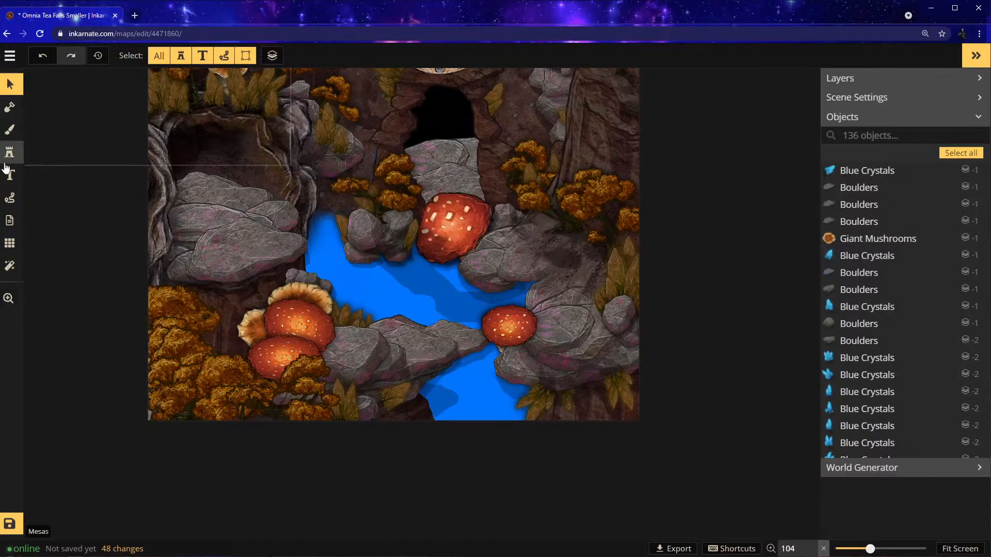
Try an orange giant mushroom, variant 3, on layer -1 in the water below the small red mushroom
click(10, 153)
click(122, 229)
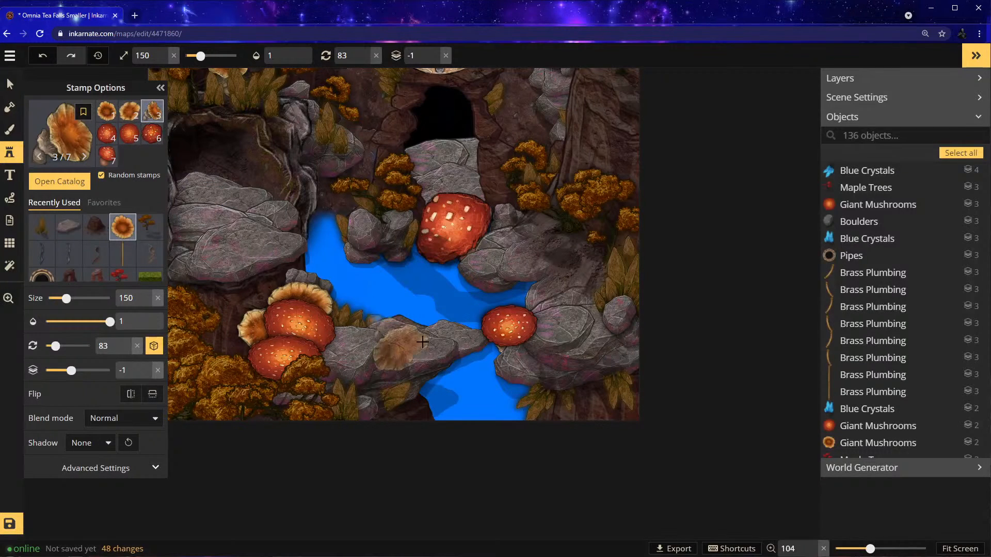
click(466, 378)
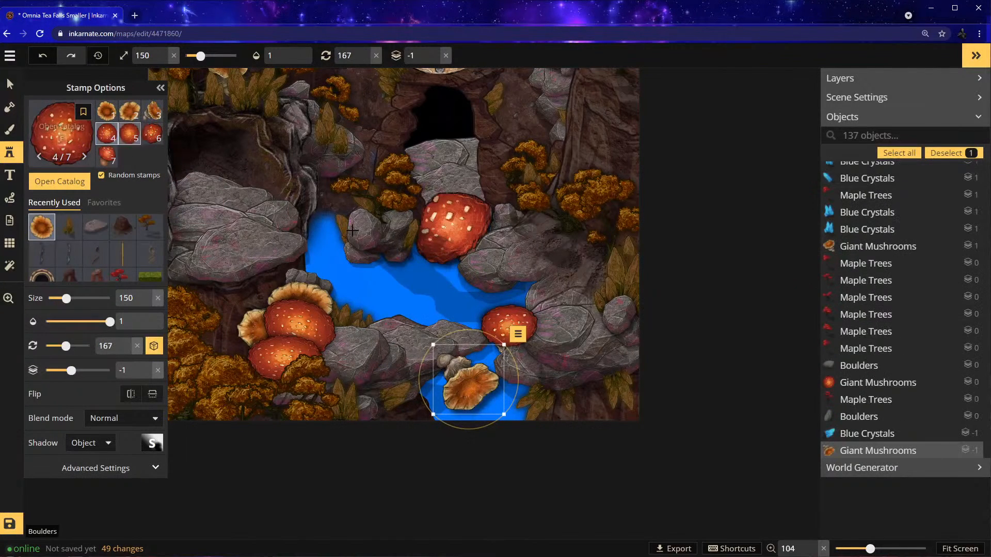
drag(515, 364, 317, 305)
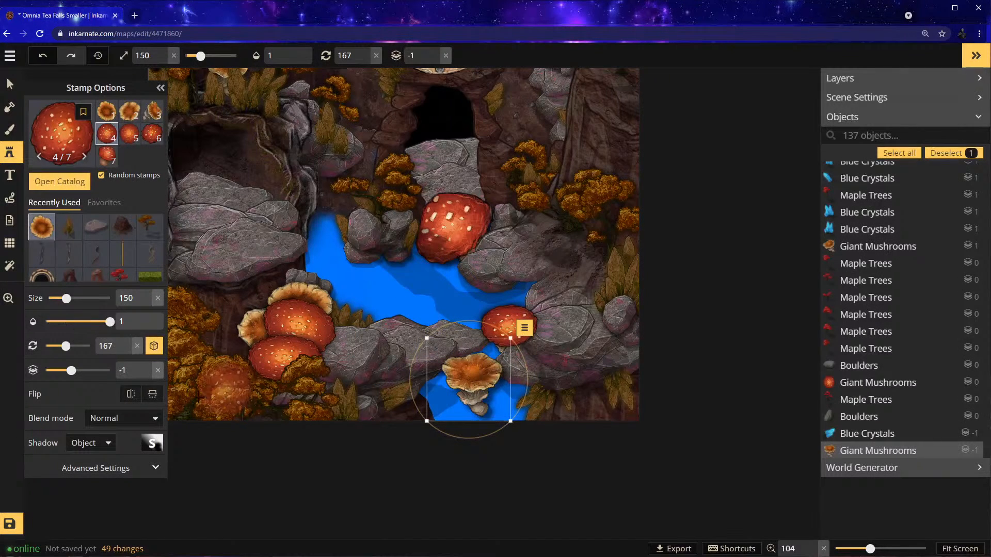
drag(421, 362, 432, 468)
drag(470, 399, 491, 378)
drag(553, 378, 476, 382)
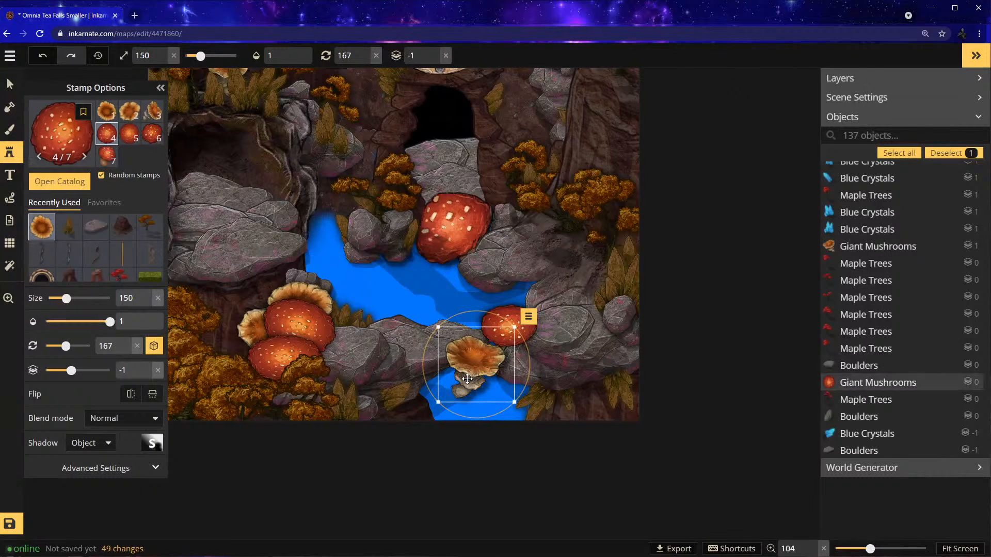
drag(467, 377, 483, 377)
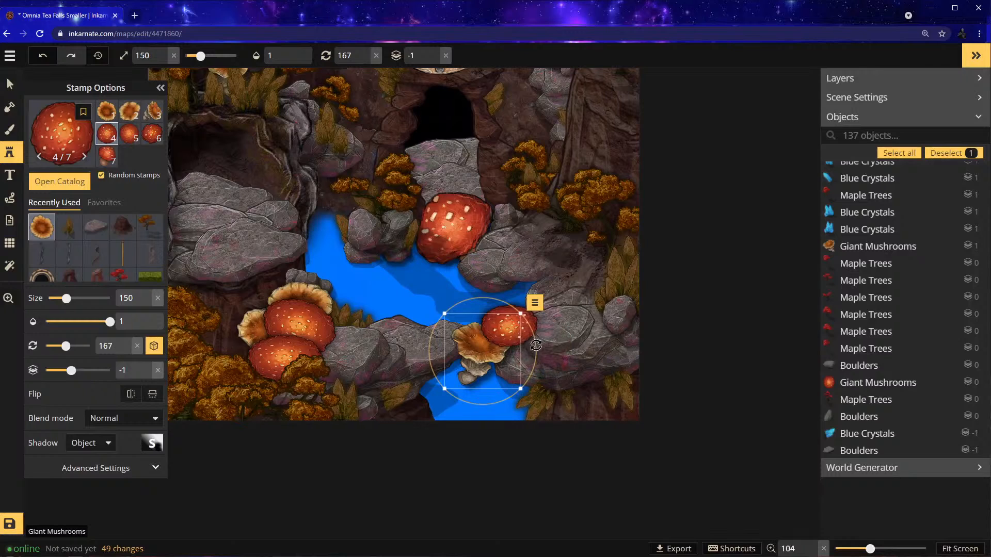
key(Delete)
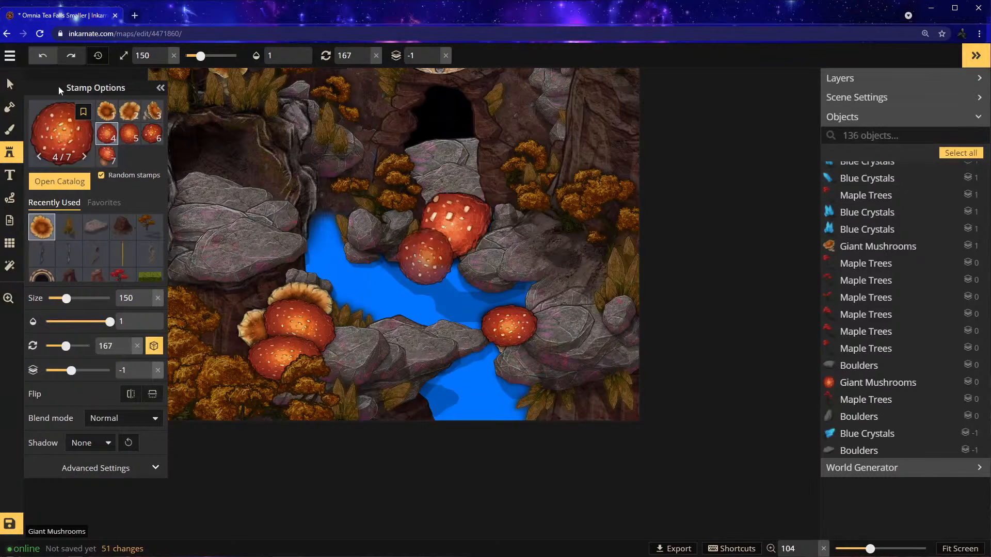
Set the mushroom stamp's height to 49 and place two flattened orange giant mushrooms on layer -1 below the small red mushroom
click(118, 470)
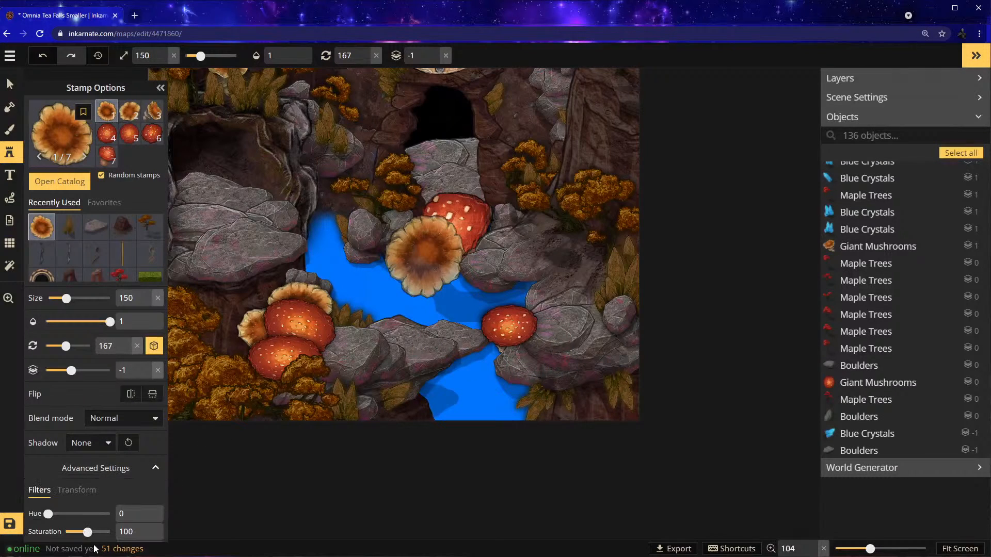
click(76, 492)
drag(86, 532, 76, 532)
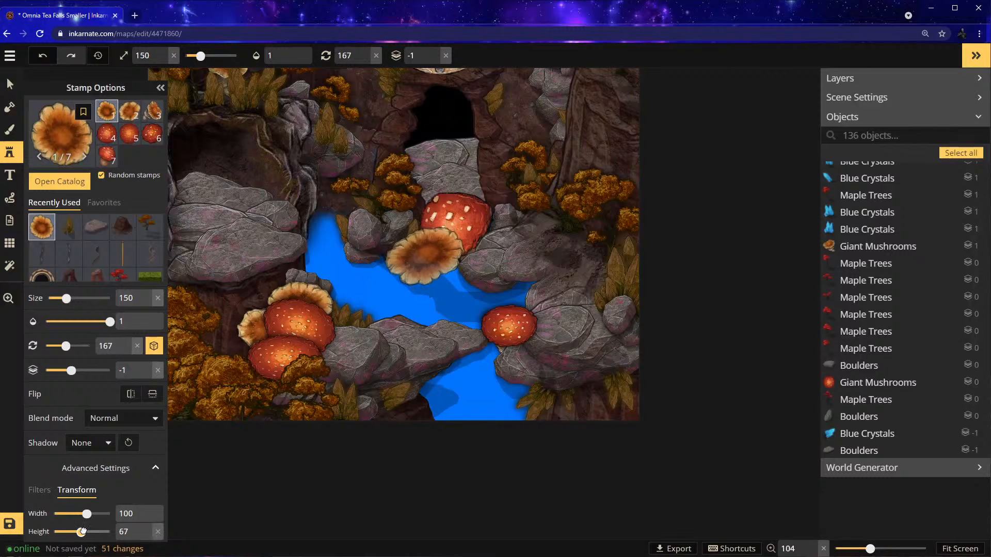
click(485, 351)
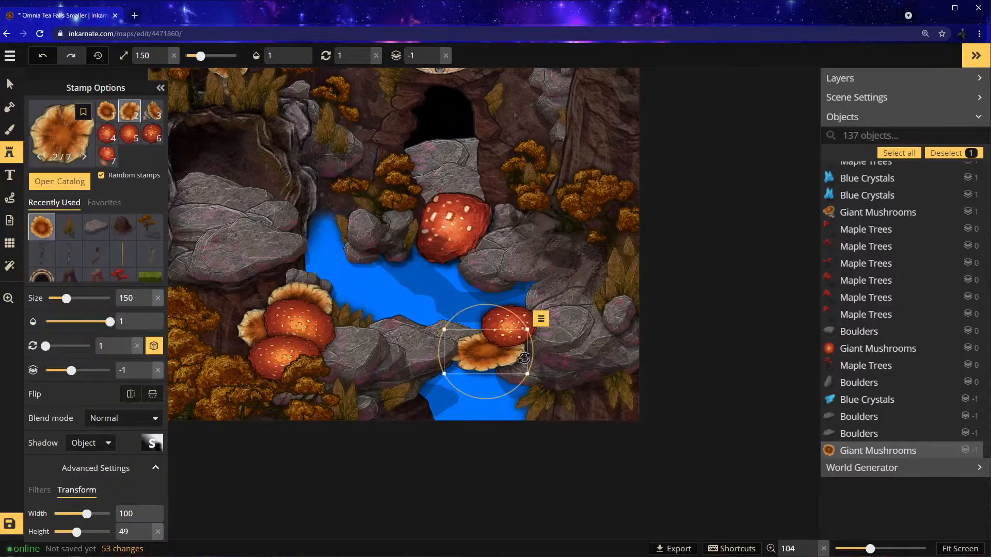
drag(499, 356, 494, 357)
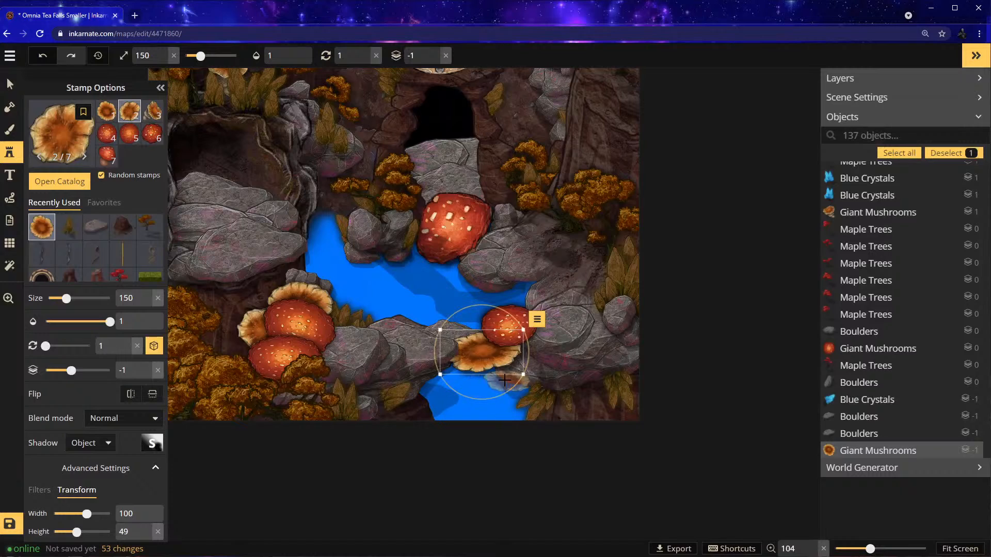
click(510, 377)
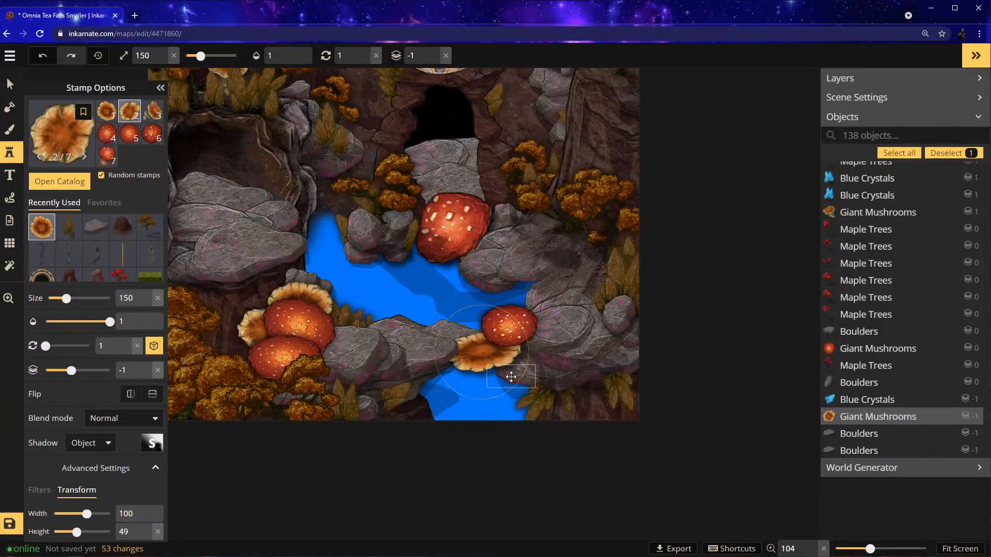
drag(532, 356, 506, 373)
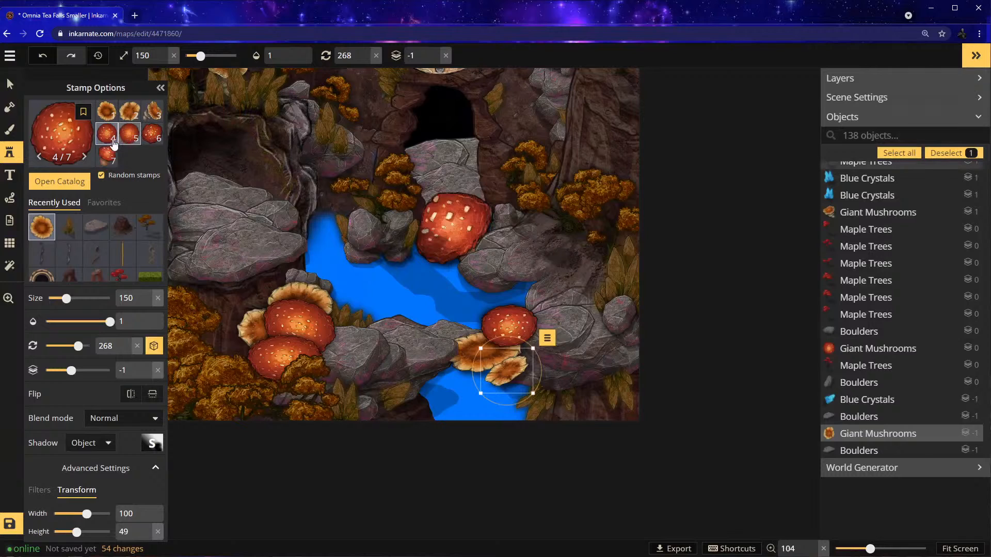
click(107, 155)
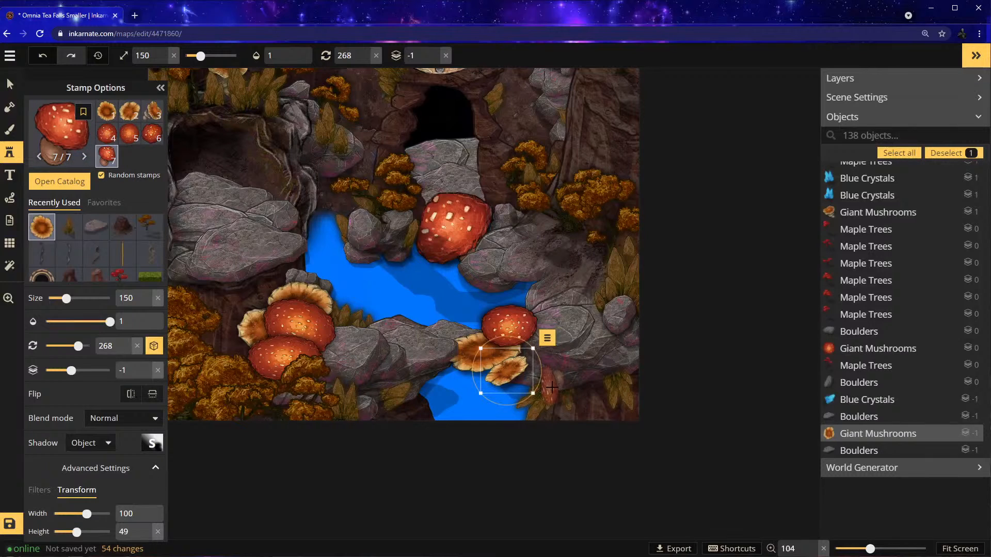
click(552, 388)
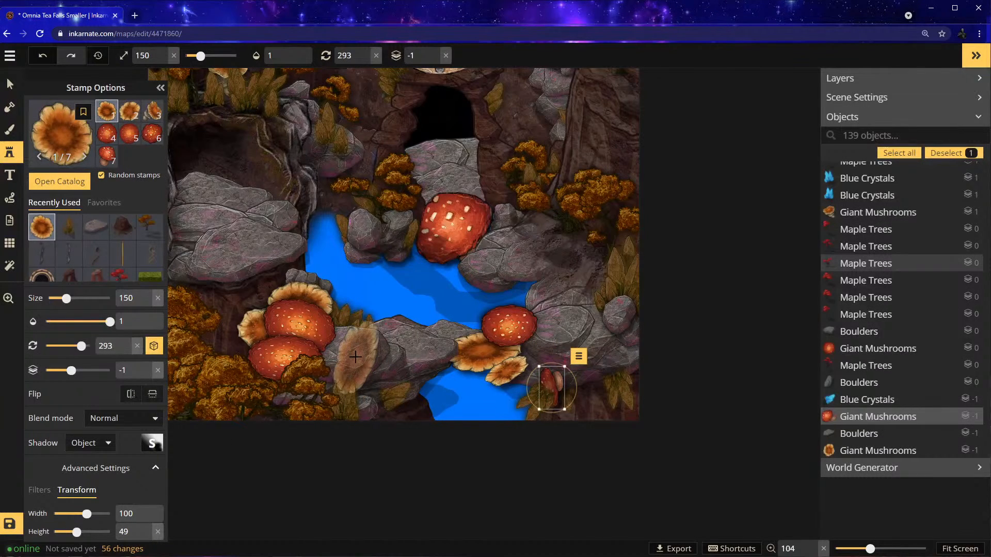
key(Delete)
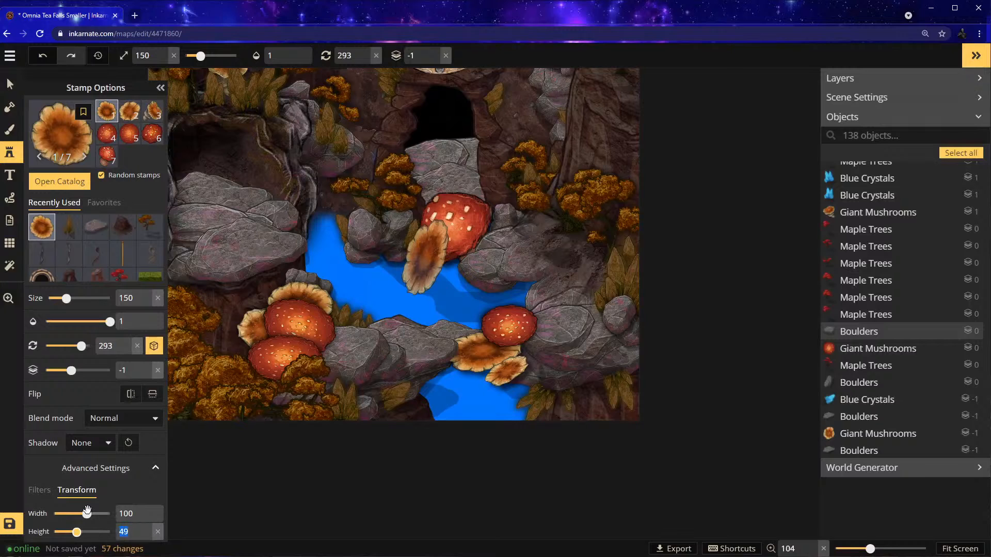
Place a red giant mushroom, variant 7, with height 100 below the flattened mushrooms and set its layer to -4
text(100)
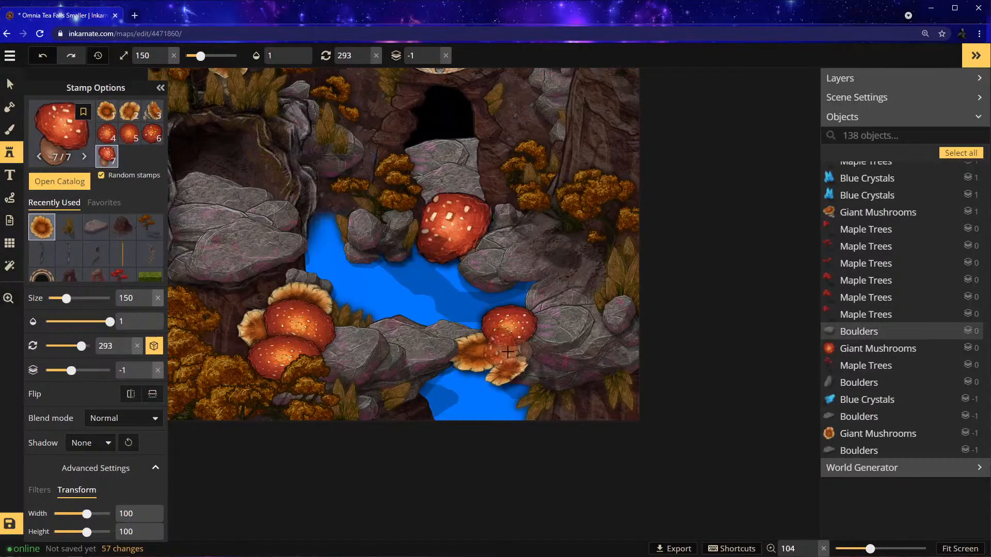
click(494, 384)
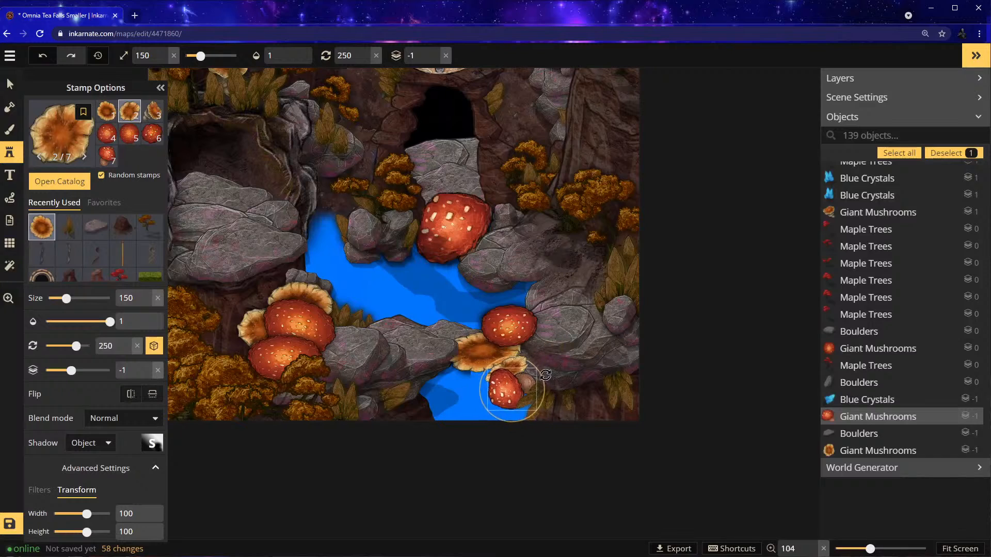
mouse_move(517, 389)
mouse_down()
mouse_move(553, 391)
mouse_move(517, 387)
mouse_up()
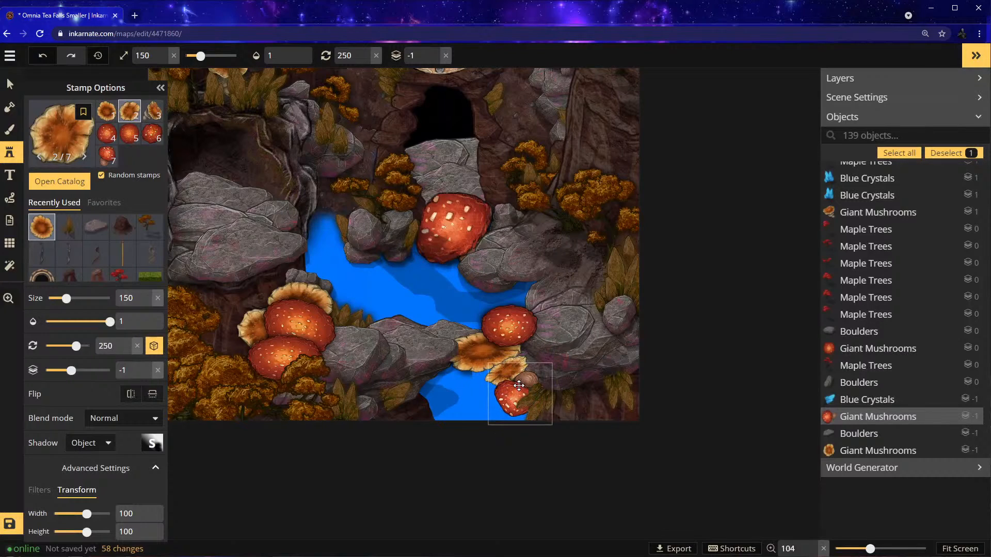
click(435, 60)
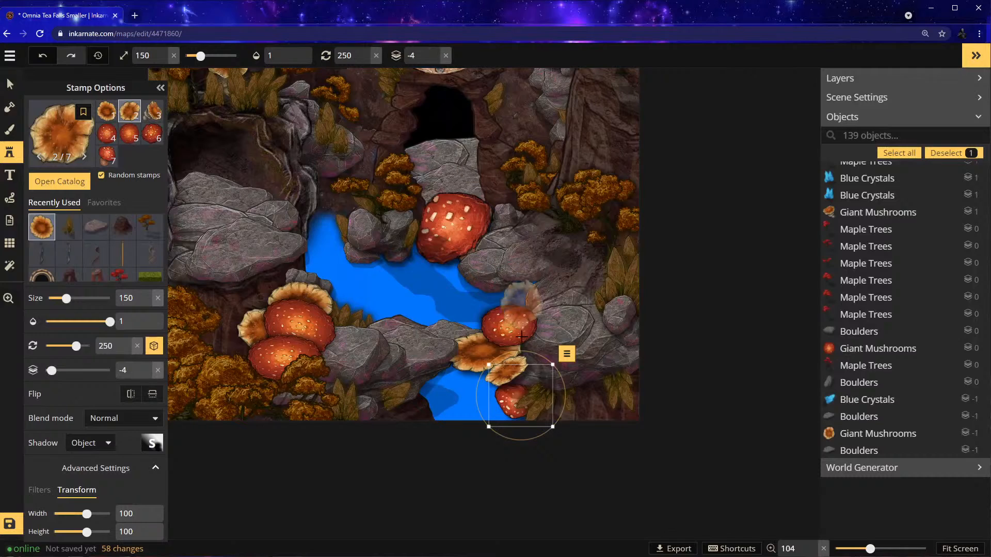
Move the red mushroom up beneath the flattened orange ones, and place an orange giant mushroom, variant 2, on layer -1 along the lower water's left bank
drag(520, 418, 503, 402)
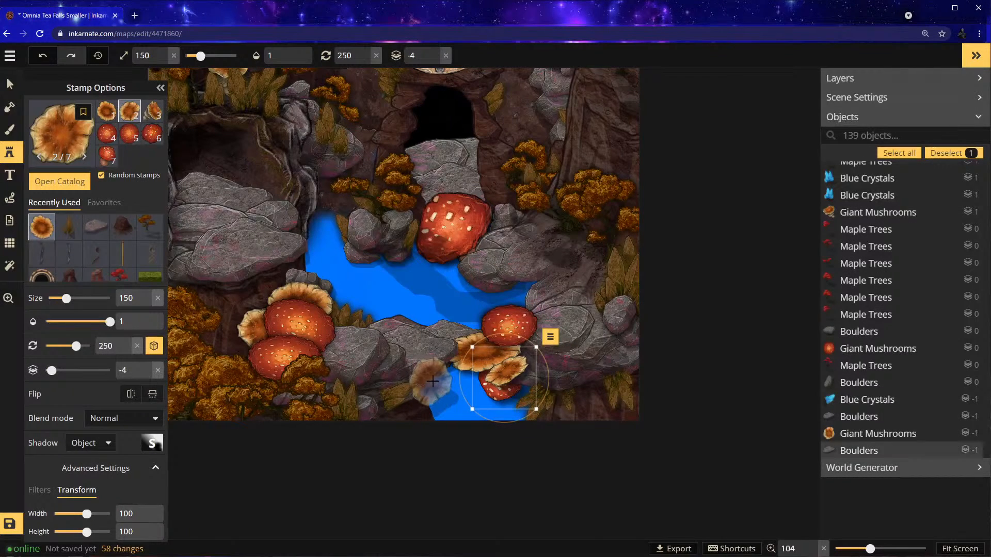
click(439, 381)
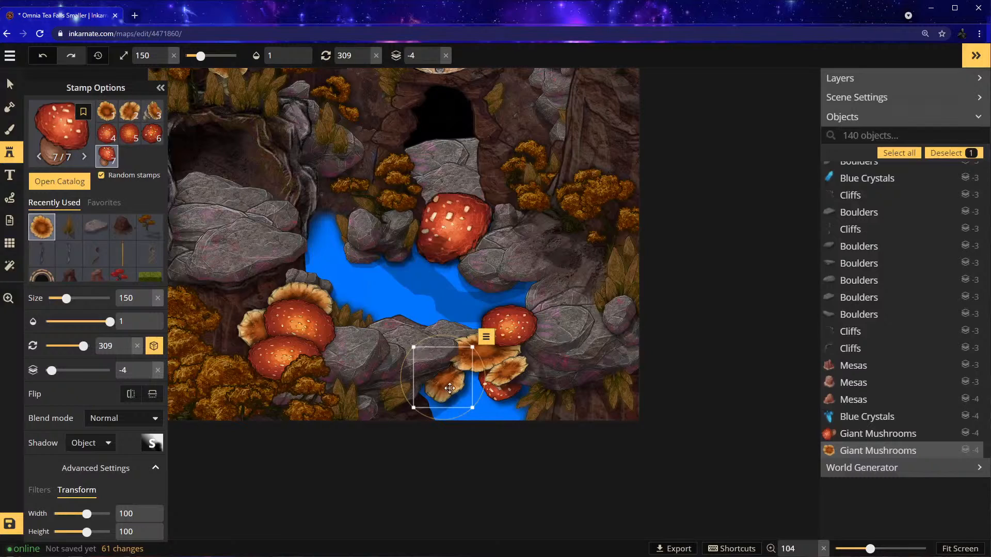
drag(487, 377, 500, 408)
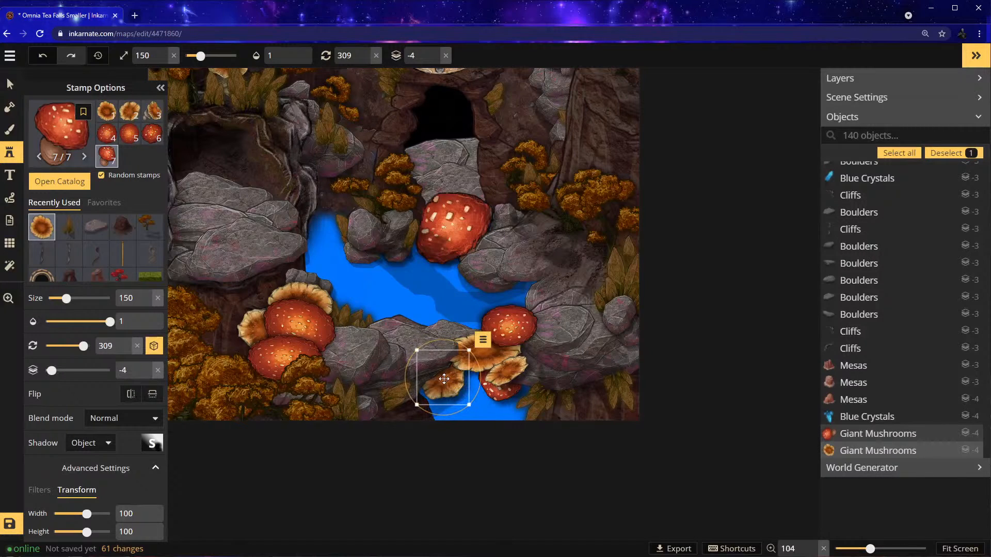
click(434, 54)
click(434, 54)
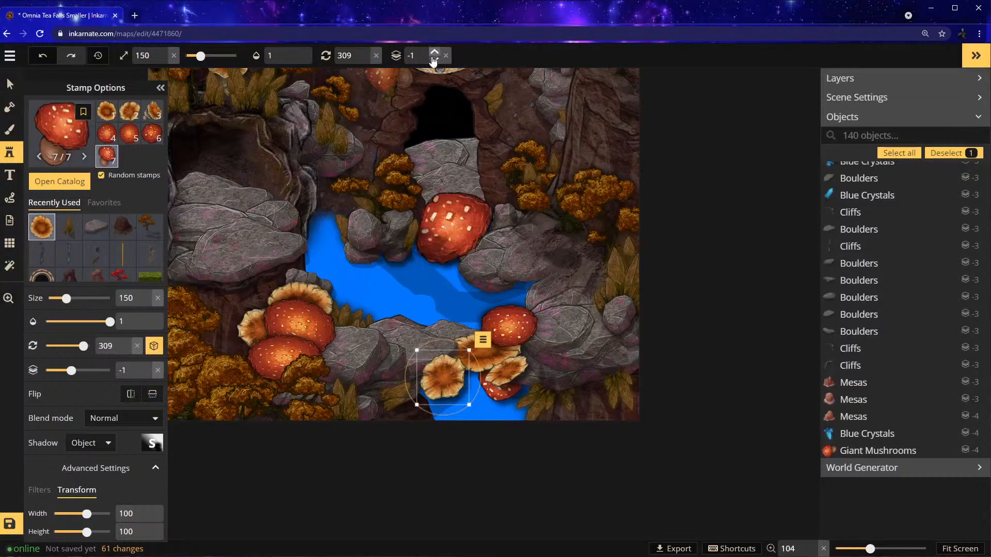
drag(445, 374, 431, 378)
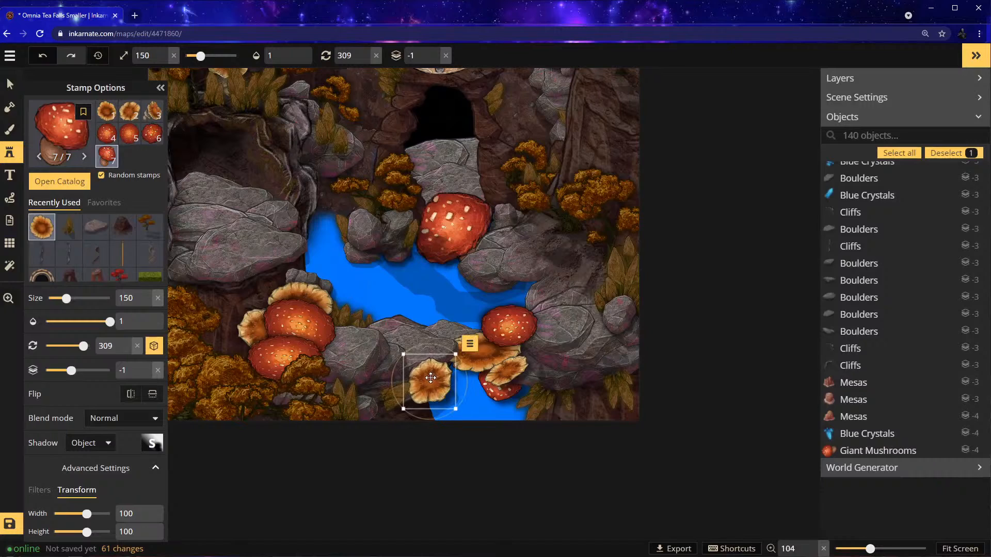
Place a red giant mushroom, variant 6, near the map's right edge on layer 2 and tuck it under the maple trees
click(150, 135)
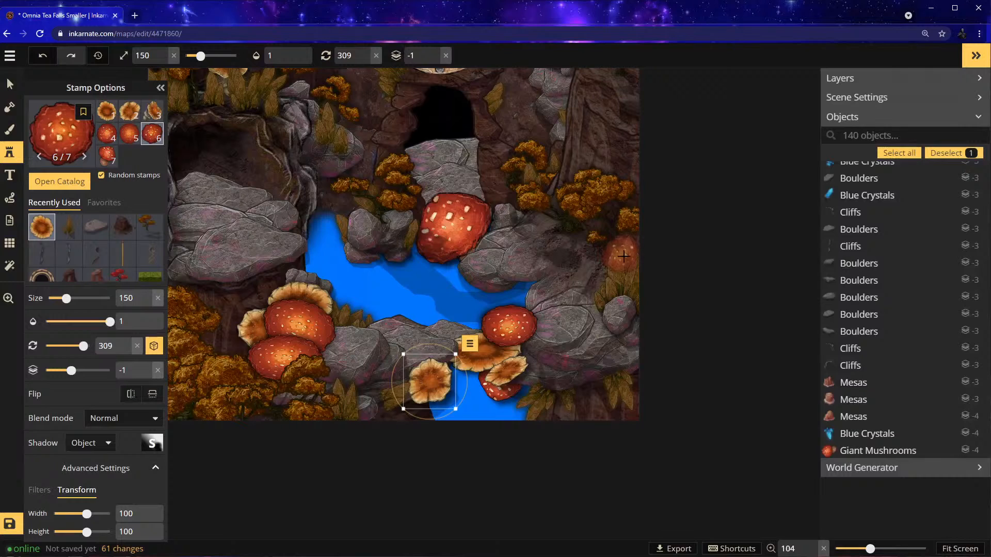
click(635, 249)
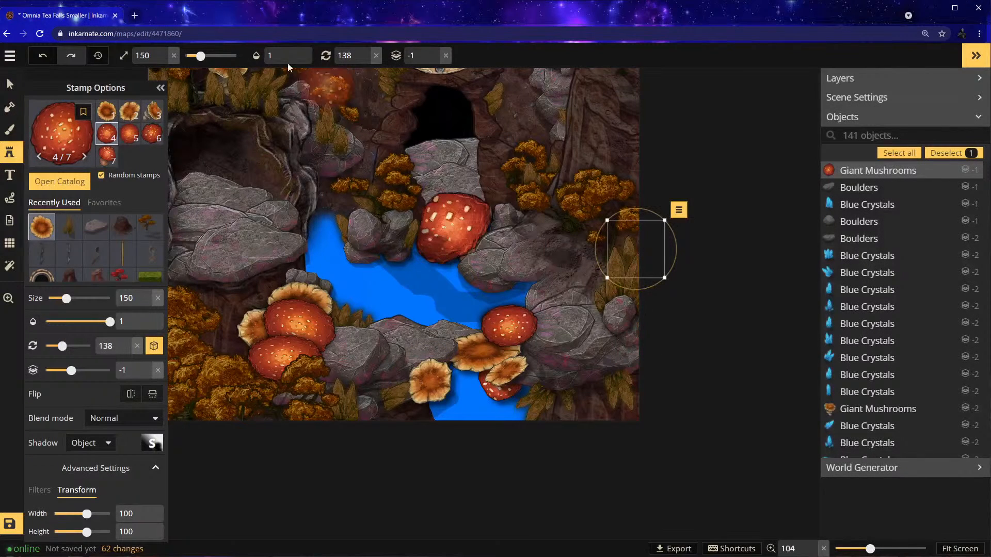
click(434, 52)
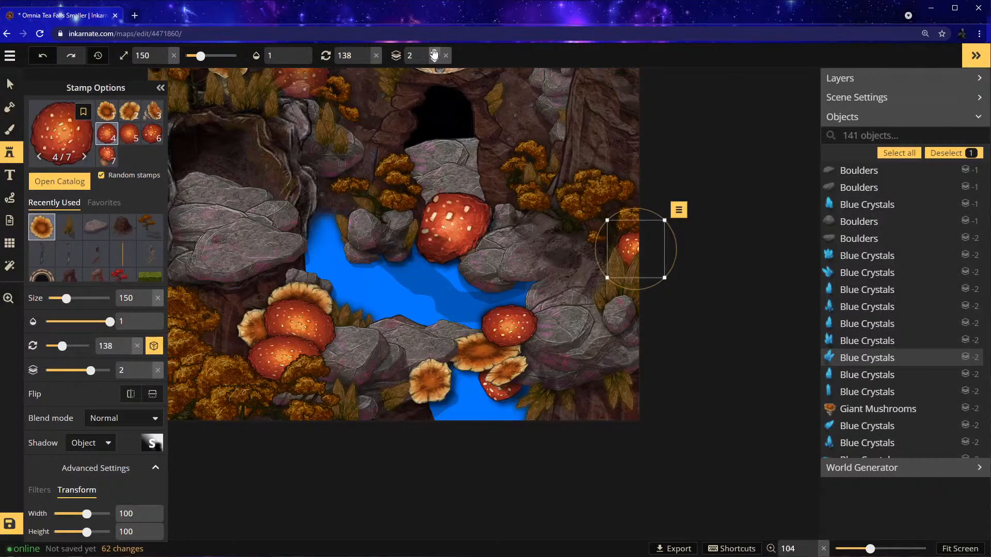
drag(609, 264, 620, 248)
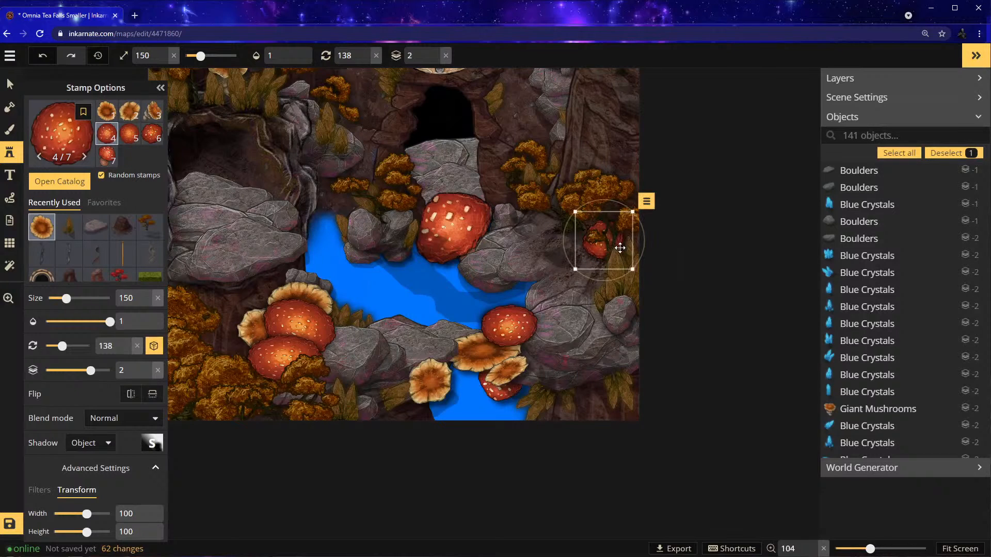
Place a red giant mushroom, variant 4, among the maple trees beside it, set its height to 60, and nestle it behind the foliage
click(560, 219)
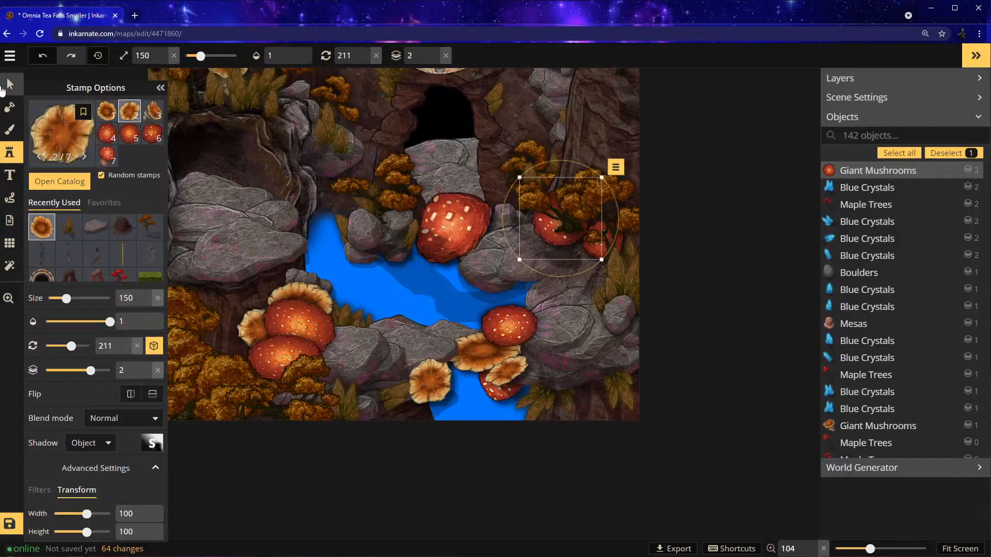
click(2, 91)
drag(87, 342, 79, 343)
drag(604, 201, 582, 189)
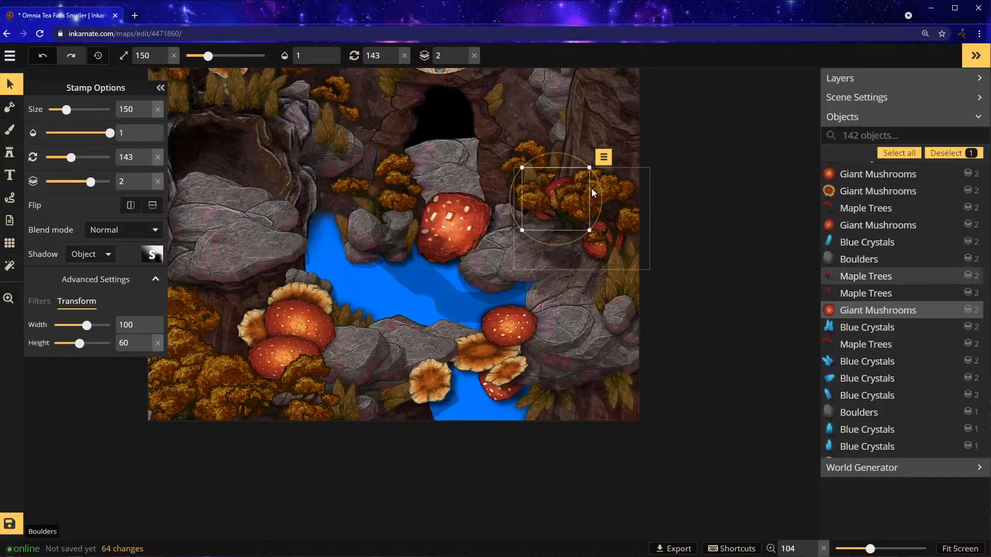
scroll(458, 190, down, 1)
scroll(458, 190, down, 1)
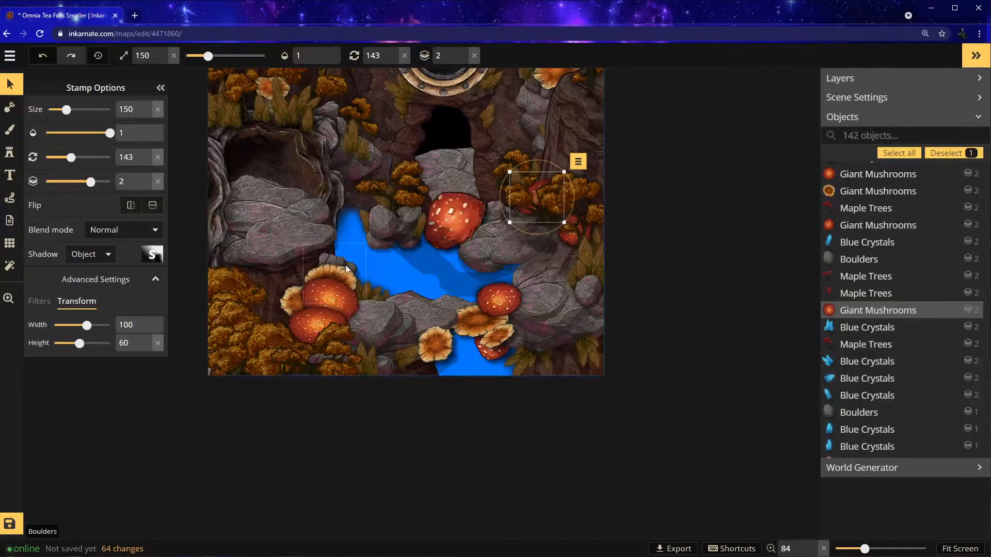
click(455, 225)
mouse_move(520, 223)
mouse_down()
mouse_move(522, 200)
mouse_move(524, 218)
mouse_up()
click(45, 55)
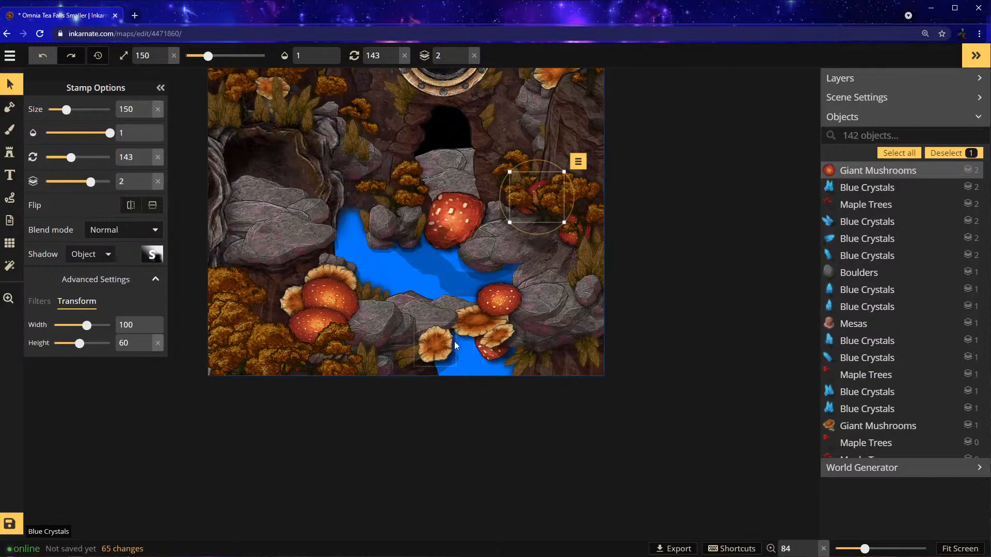
Delete the small round boulder and one neighbouring stamp from the rocks at the map's lower right edge
drag(590, 301, 579, 331)
key(Delete)
mouse_move(593, 278)
mouse_down()
mouse_move(646, 259)
mouse_move(599, 260)
mouse_up()
mouse_move(600, 311)
mouse_down()
mouse_move(549, 314)
mouse_move(580, 321)
mouse_move(525, 287)
mouse_move(583, 322)
mouse_up()
key(Delete)
Try the plant stamp on layer -4 at the map's right edge, undo it, and reset the stamp's rotation to 0
click(10, 152)
click(68, 227)
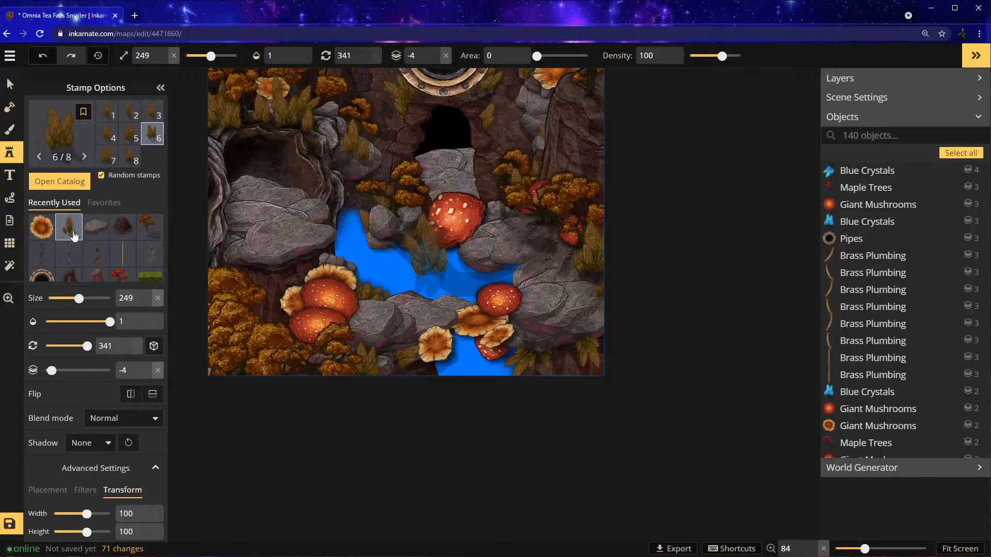
click(113, 149)
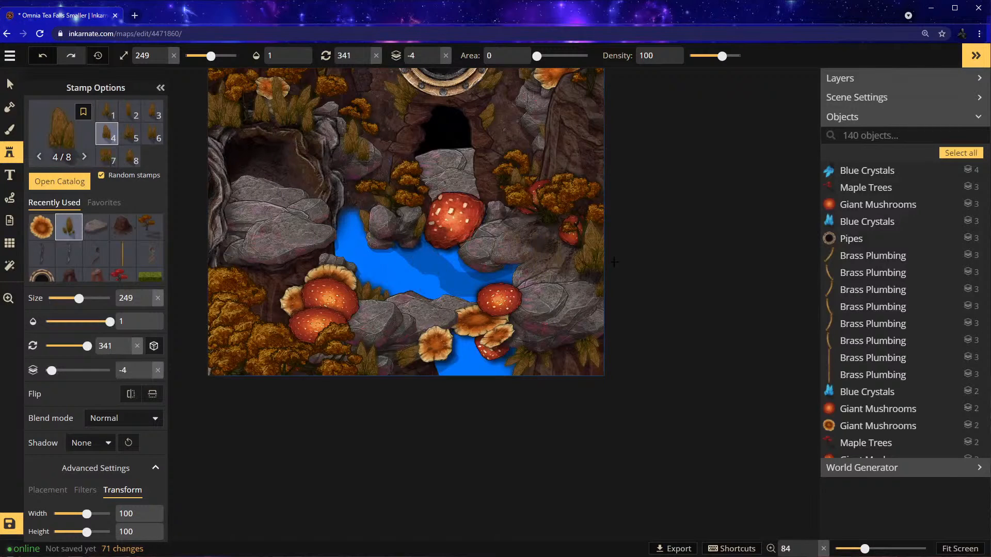
click(599, 296)
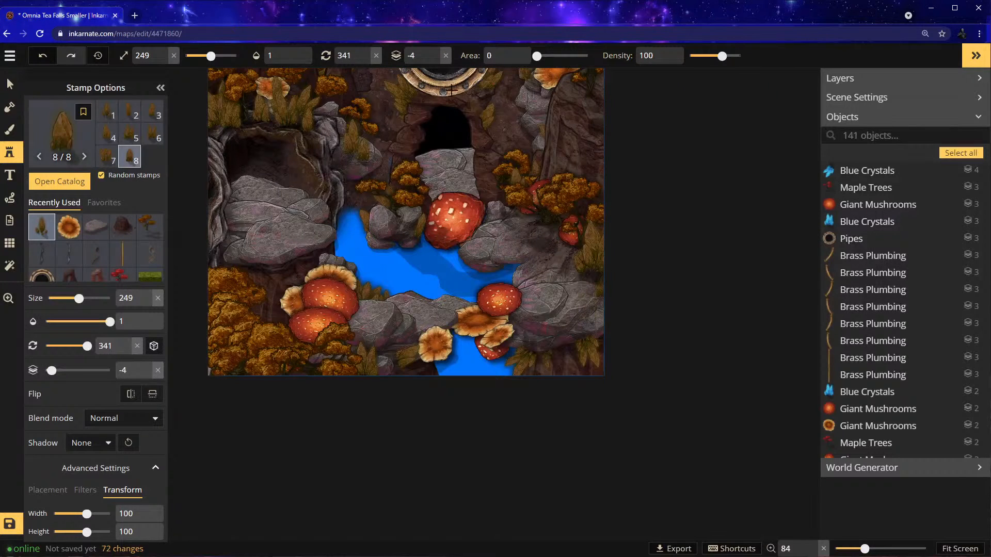
click(43, 56)
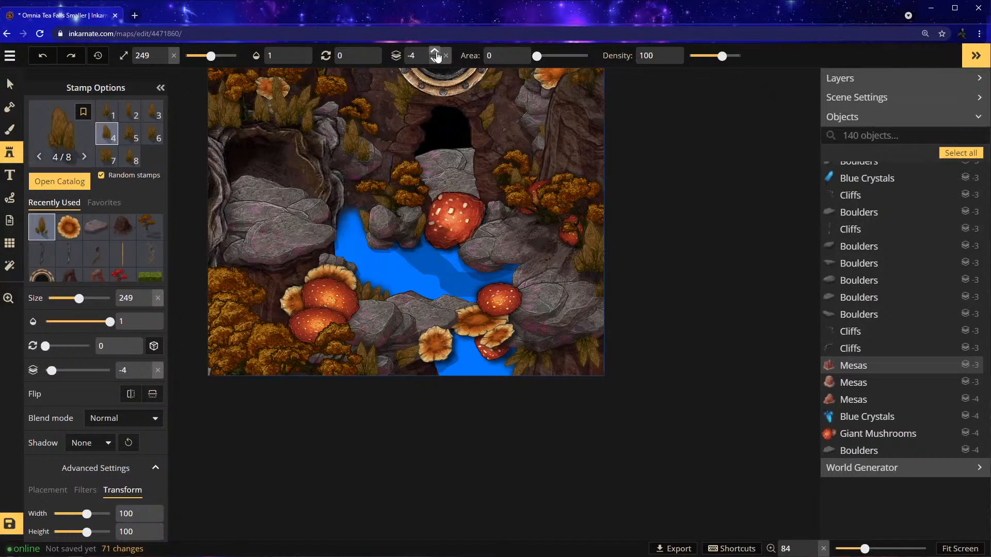
Set the plant stamp's layer to 3 and place five plants down the right edge and over the lower right rocks
click(435, 53)
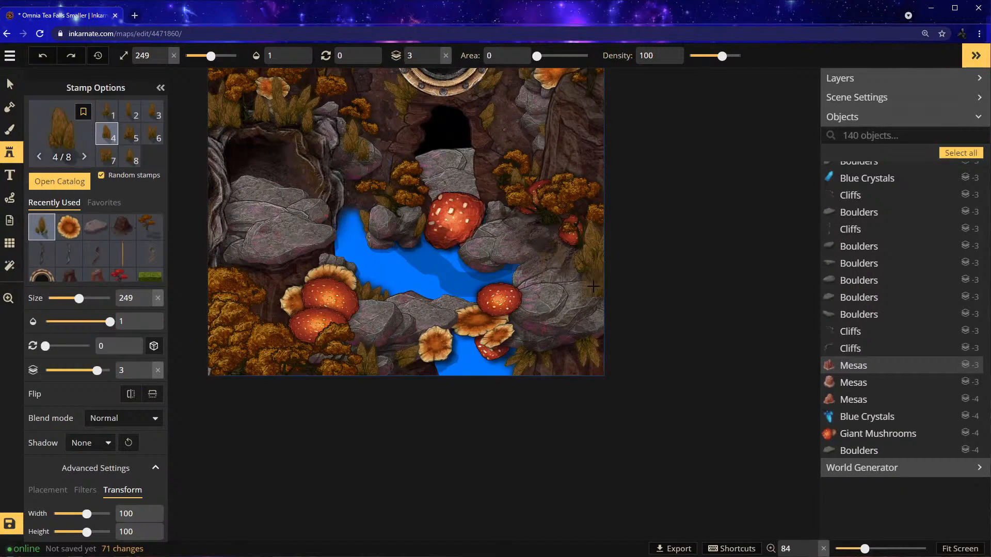
click(593, 286)
click(586, 305)
click(574, 322)
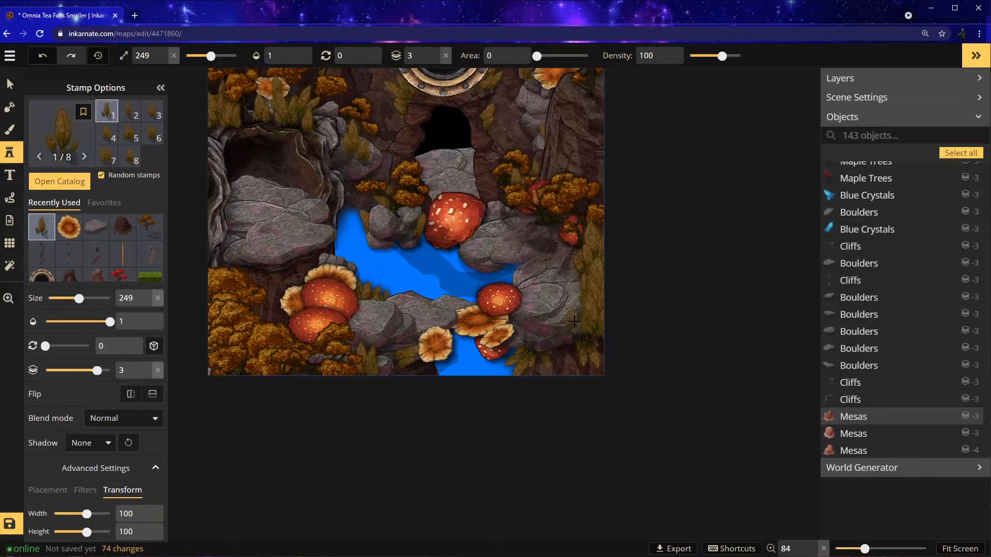
click(561, 334)
click(559, 336)
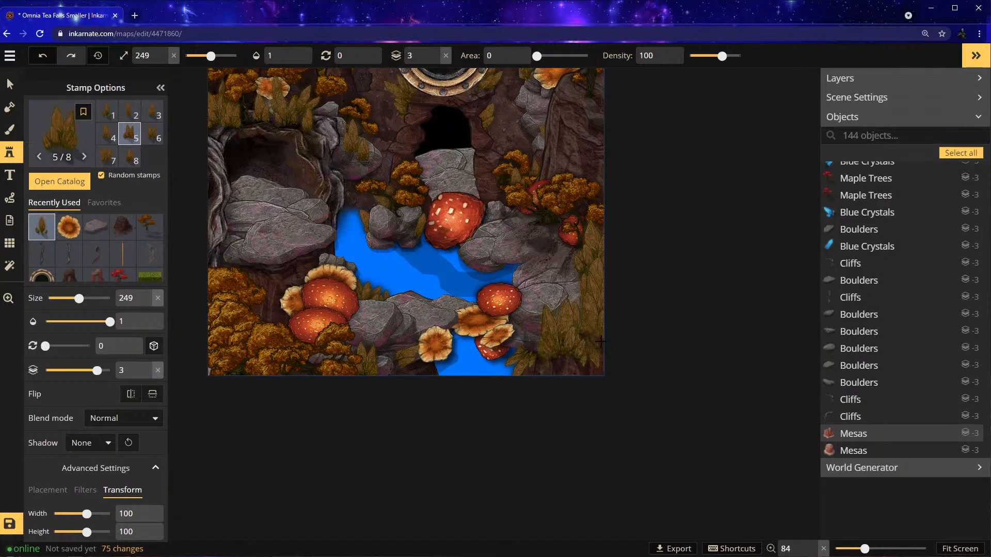
Rotate the two lowest of the new plants to 294 and 27 and position them over the bottom of the lower right rocks
key(v)
drag(612, 314, 574, 255)
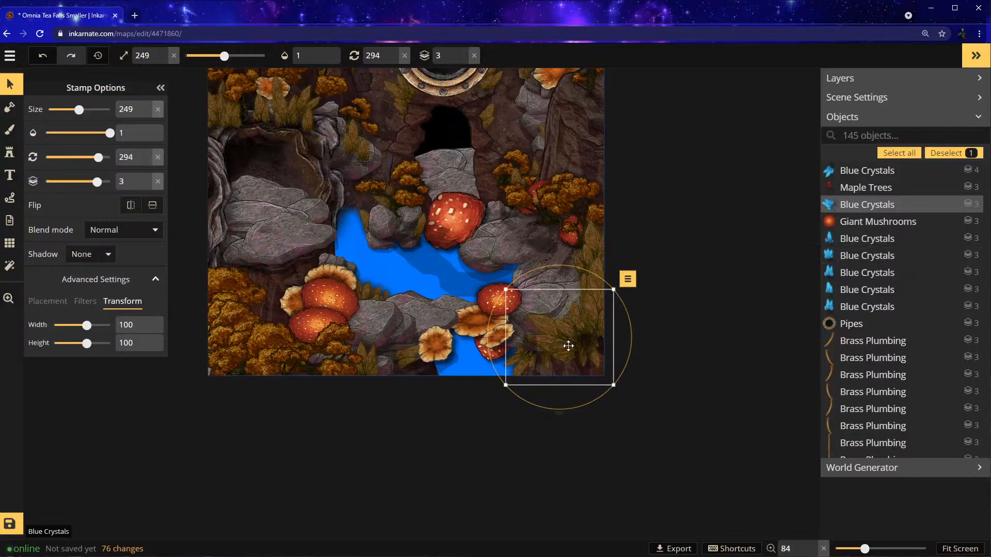
drag(567, 341, 567, 342)
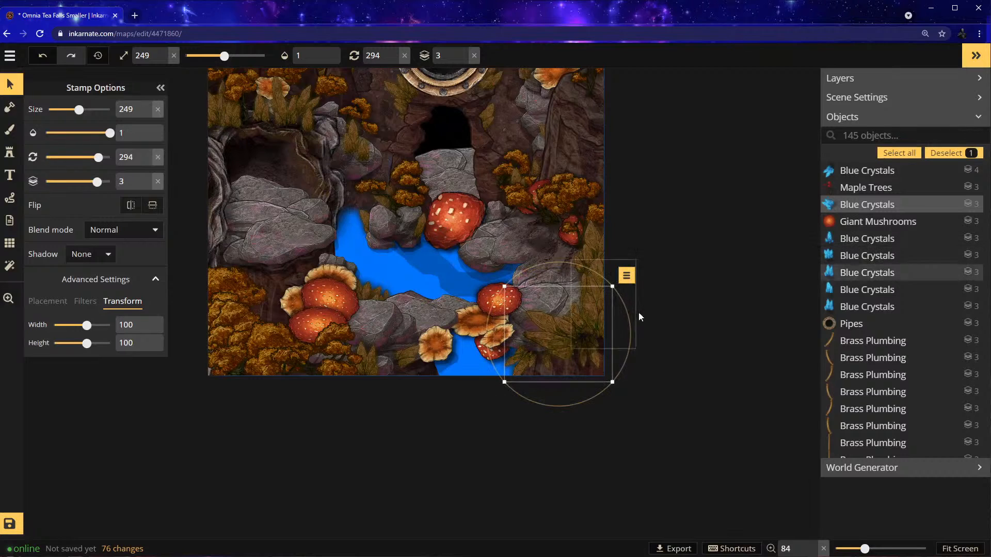
click(599, 322)
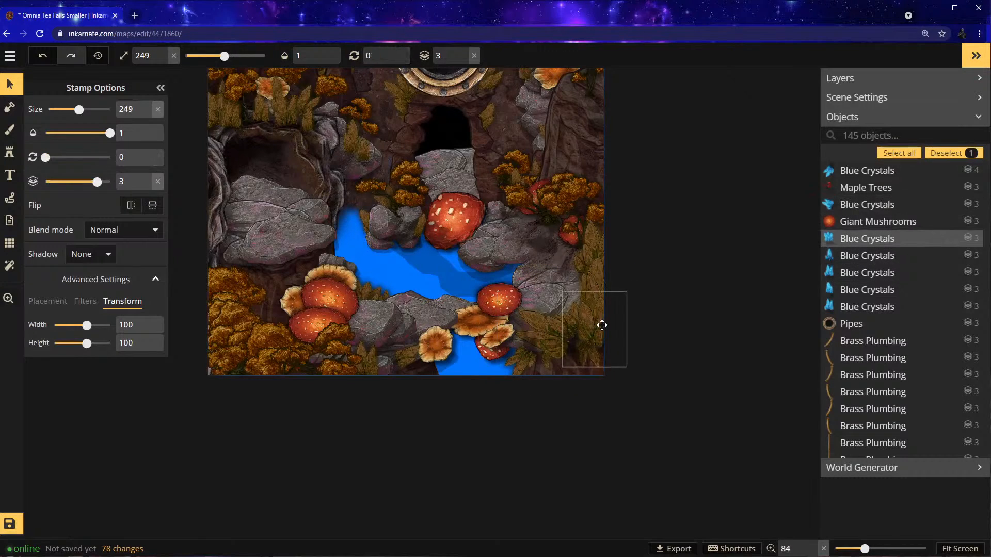
drag(592, 325, 593, 325)
drag(649, 310, 650, 341)
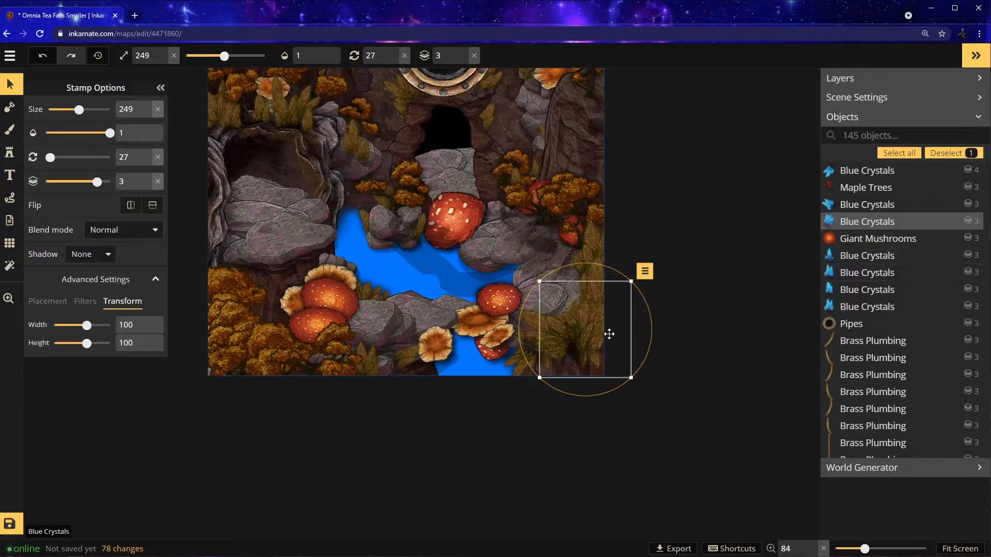
drag(593, 330, 594, 330)
Adjust the remaining plants along the map's right edge, rotating the middle one to 347 and the upper one to 334
click(603, 296)
click(595, 294)
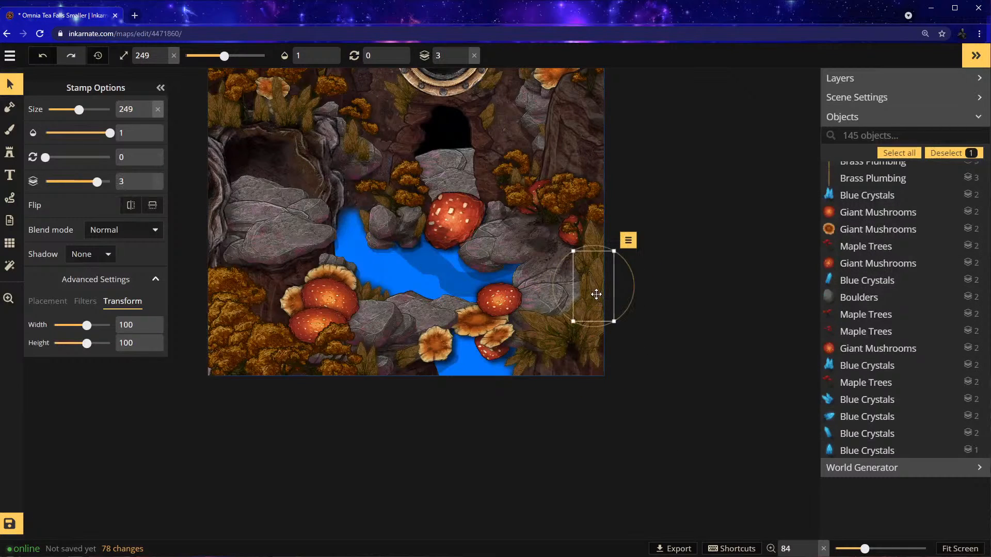
drag(636, 280, 606, 275)
click(596, 308)
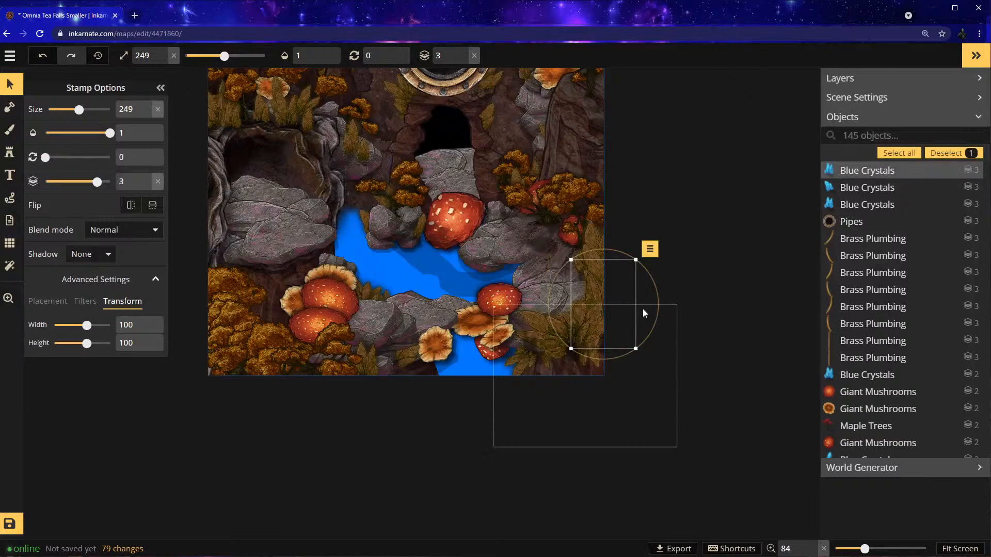
drag(658, 310, 609, 298)
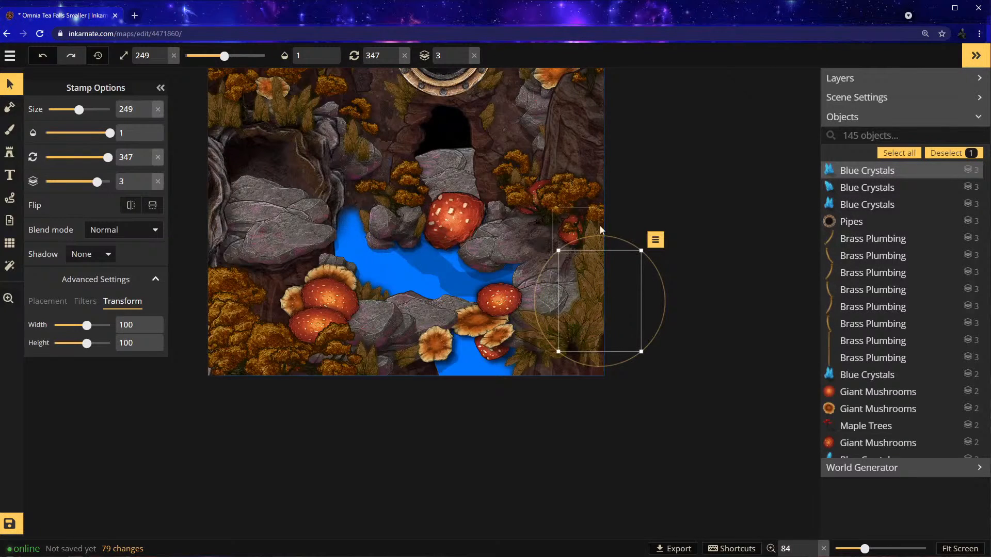
click(604, 259)
drag(646, 244, 645, 218)
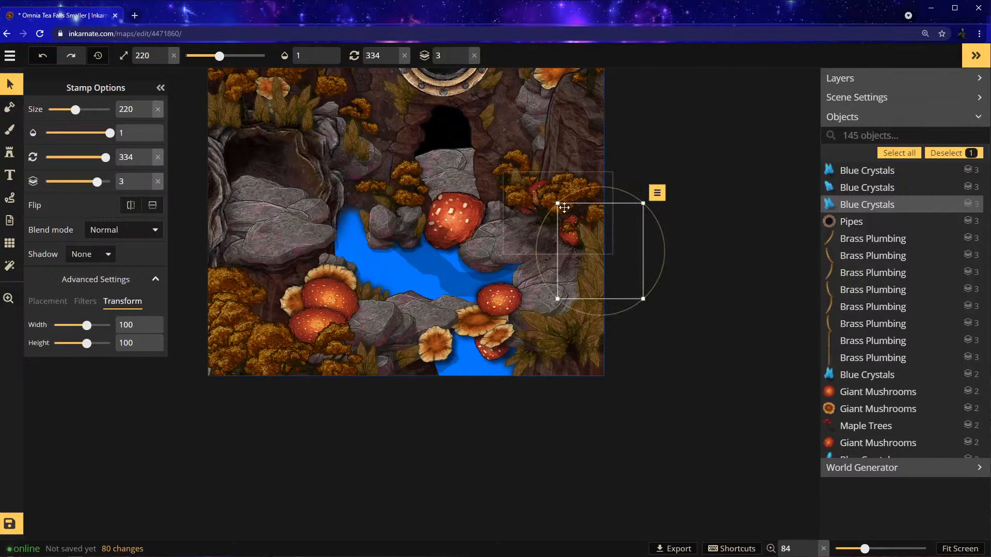
Enlarge the maple tree above the right-hand rocks to size 260 and reposition it over the small red mushrooms
click(589, 200)
drag(613, 172, 634, 156)
drag(566, 177, 562, 179)
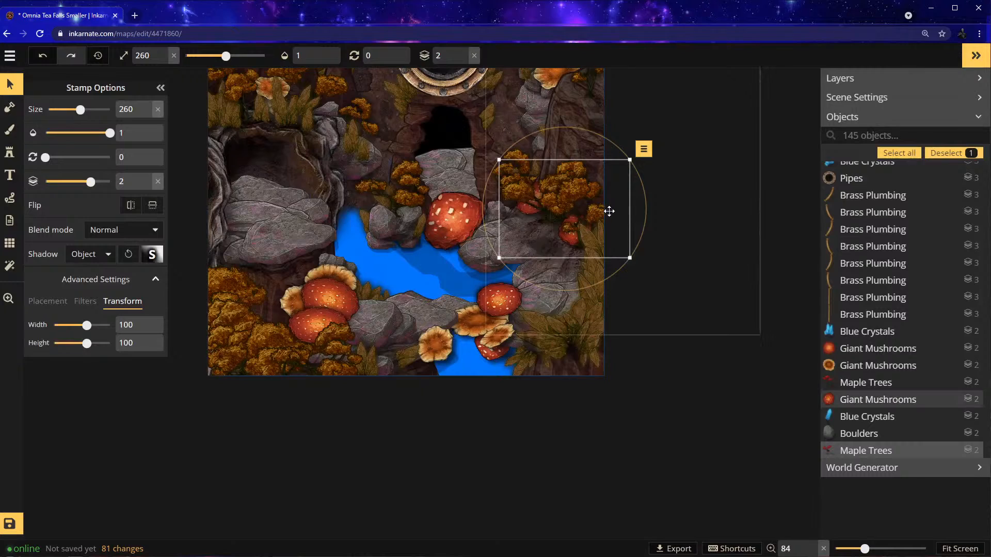
Rotate the small plant beside the left-bank orange mushroom to 88 and move it down toward the map's lower edge
scroll(501, 330, down, 3)
scroll(472, 333, up, 3)
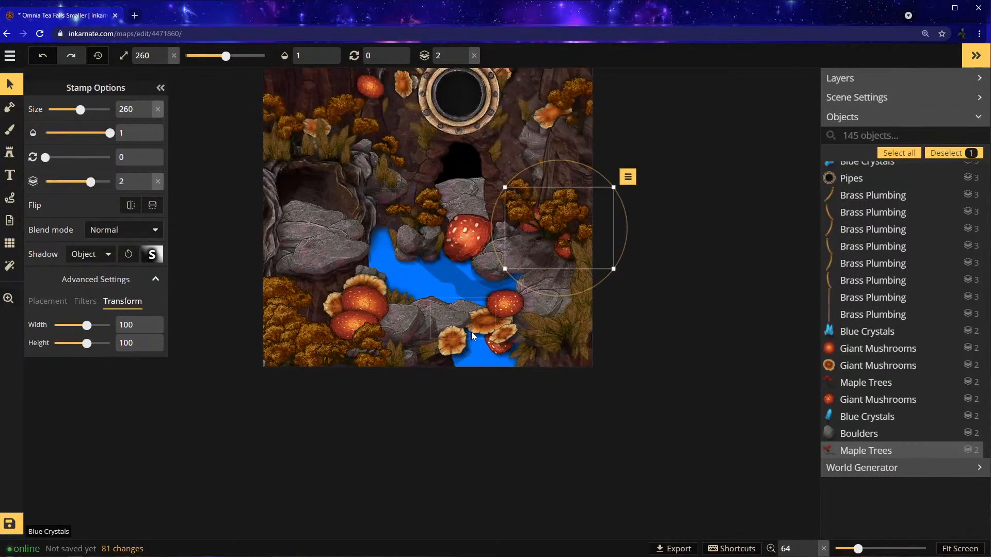
scroll(472, 333, up, 3)
click(413, 350)
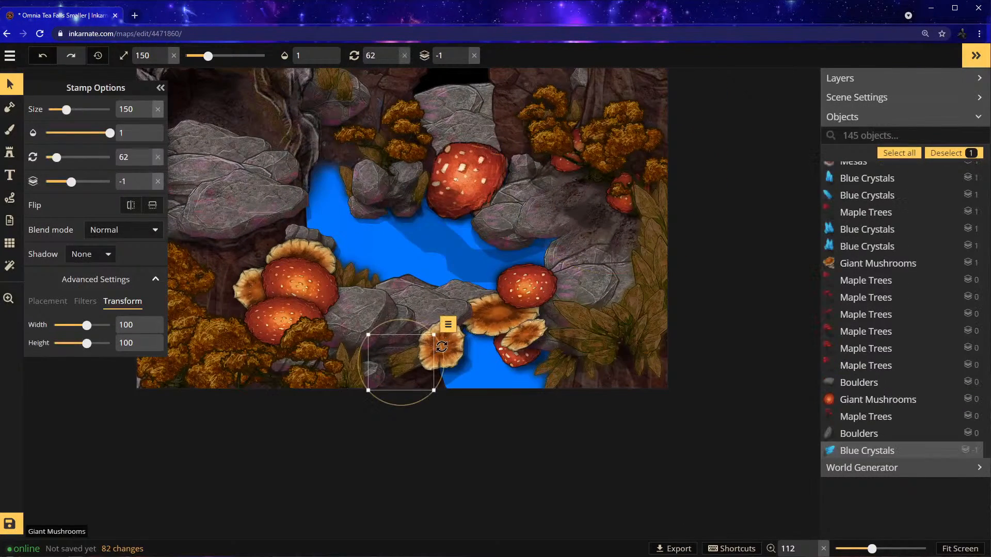
drag(443, 358, 443, 367)
drag(412, 366, 400, 376)
Try the rotated plant on layers -4 and -3, and raise the upright plant next to it to layer 3
click(461, 62)
click(462, 62)
click(462, 62)
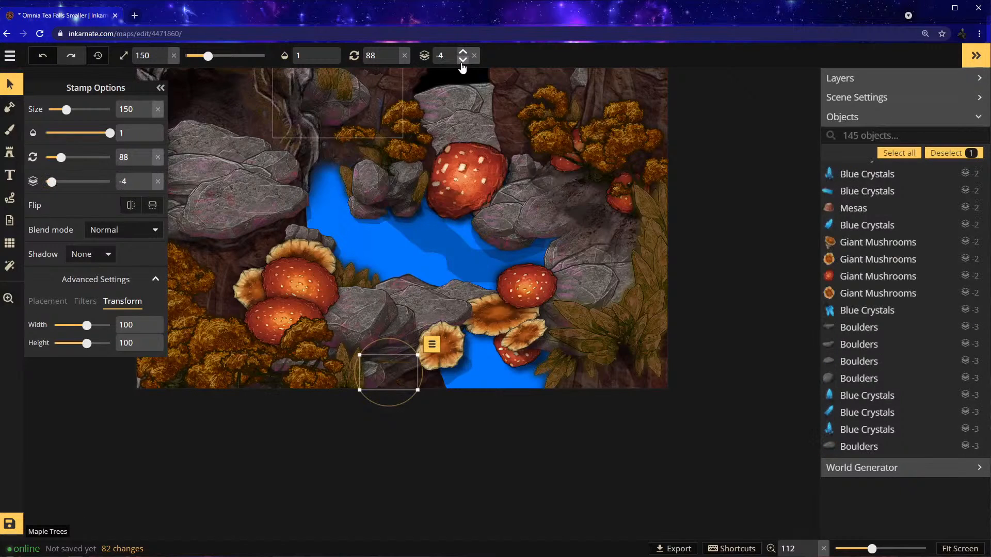
click(463, 51)
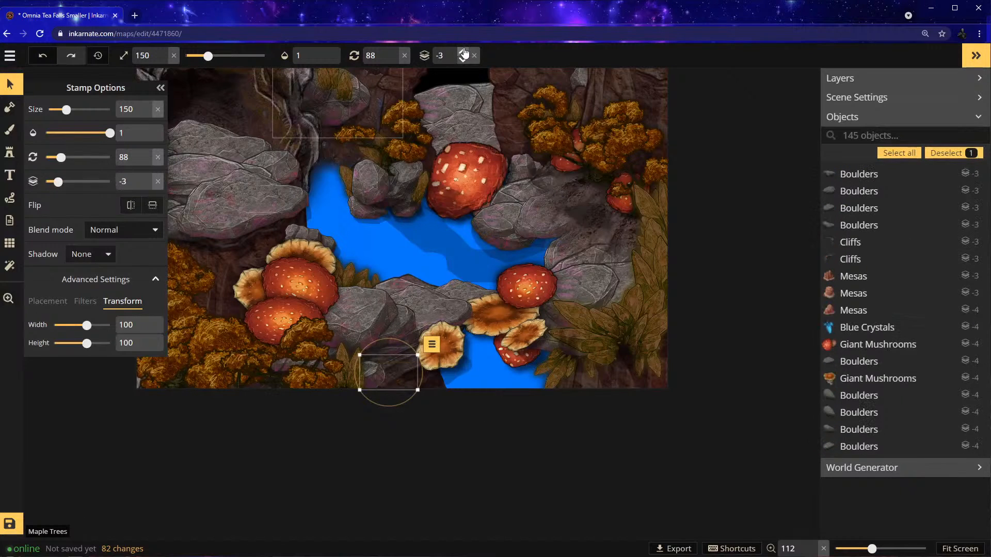
click(364, 374)
click(463, 51)
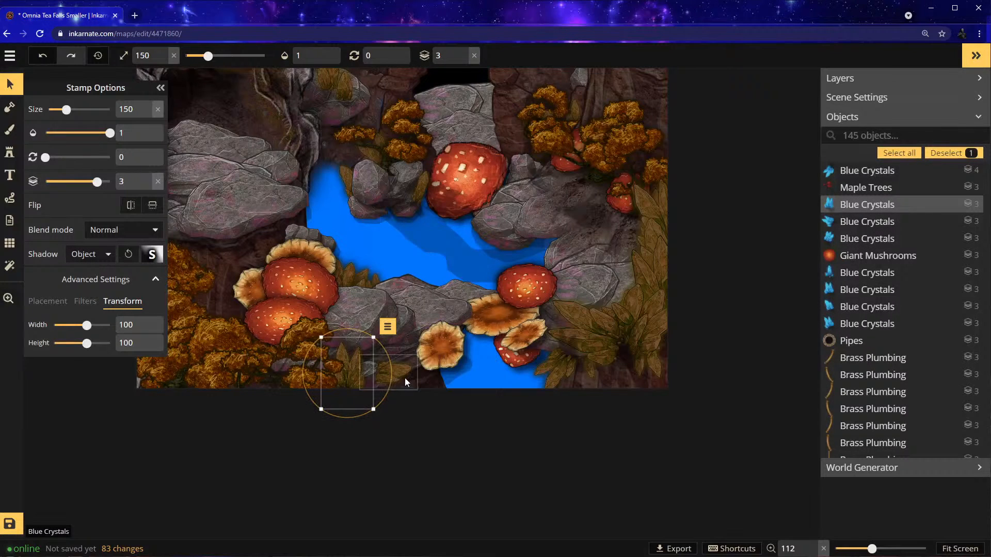
Move the rotated plant under the orange mushroom beside the stream outlet, with rotation 119 on layer -3
click(405, 378)
drag(398, 381, 420, 376)
click(463, 60)
click(463, 51)
click(393, 355)
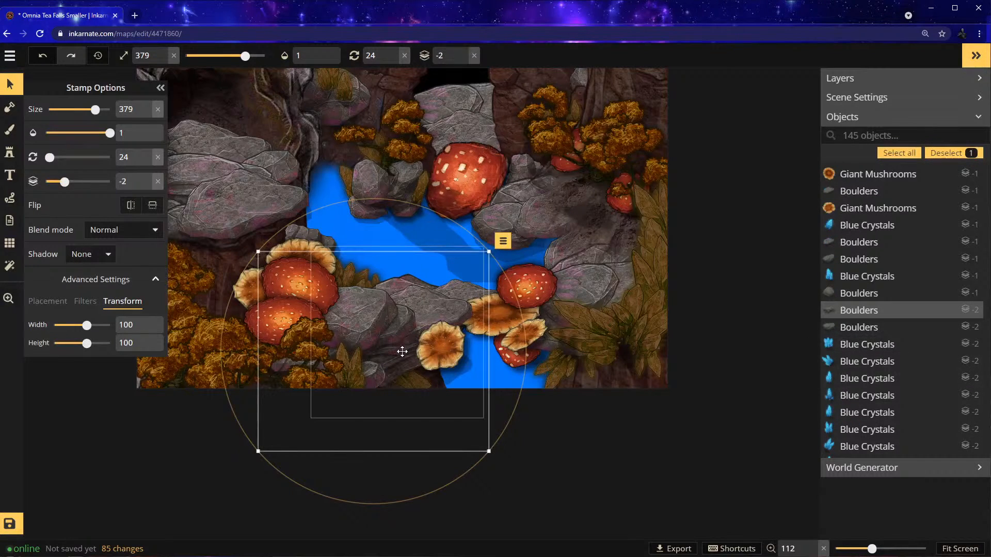
click(426, 376)
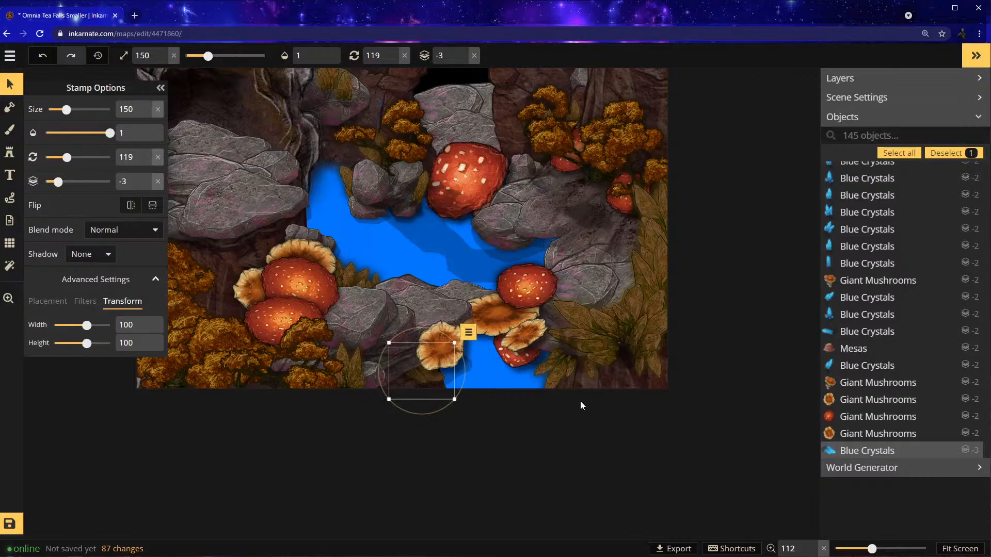
key(Escape)
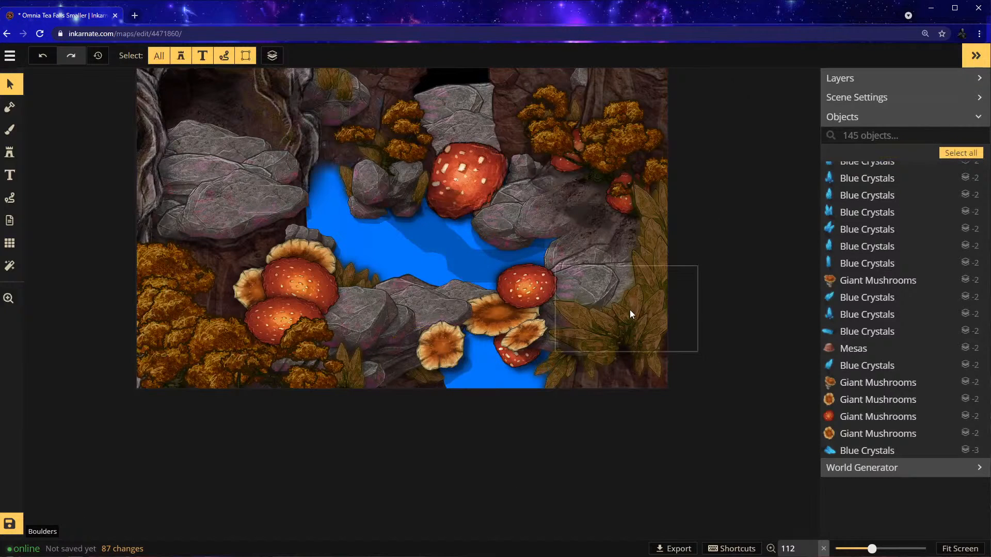
Stamp another plant, variant 5, at size 150, rotation 119 and layer -3, below the orange mushroom at the map's lower edge
click(9, 153)
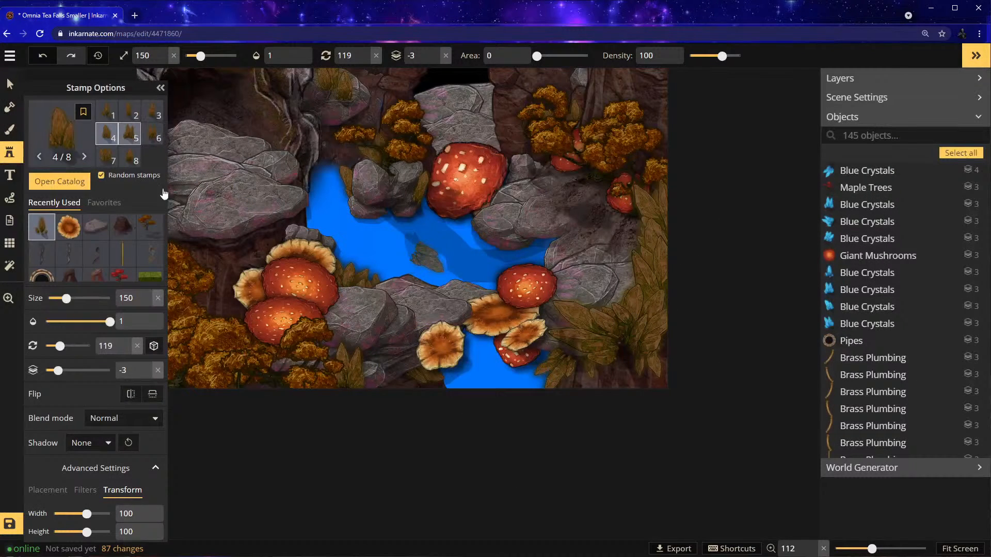
click(130, 134)
click(433, 384)
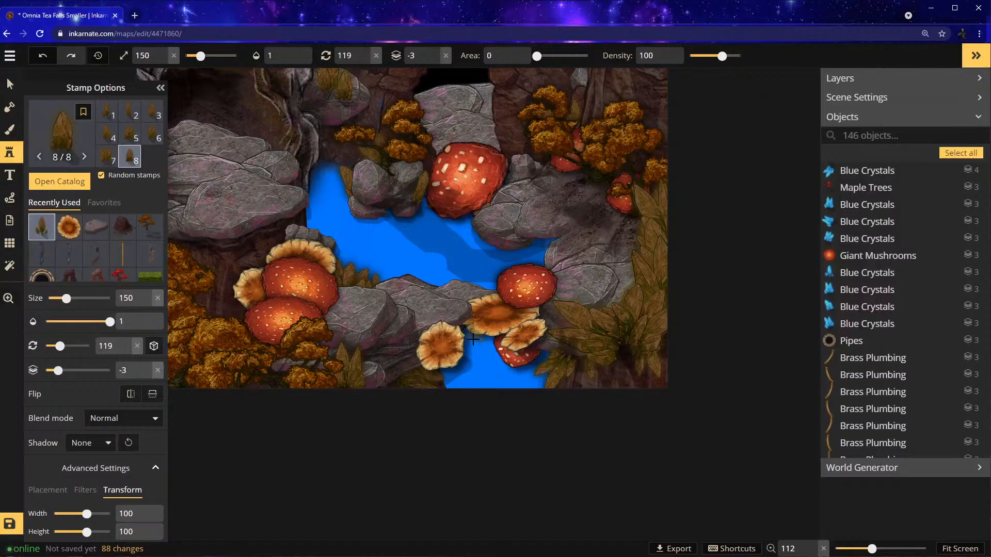
scroll(399, 231, down, 2)
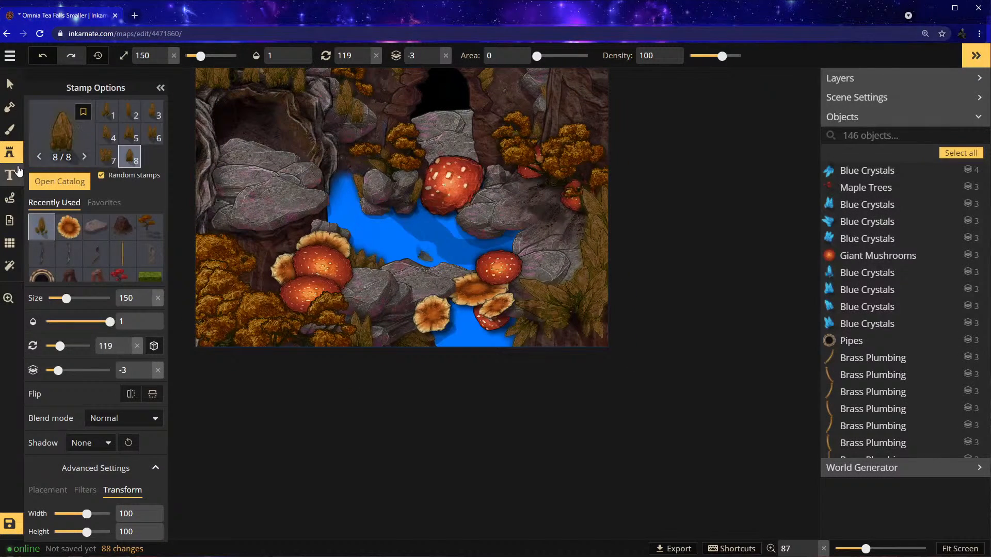
Try a size 150 boulder rotated to 341 in front of the rocks in the upper water, and delete it
click(95, 227)
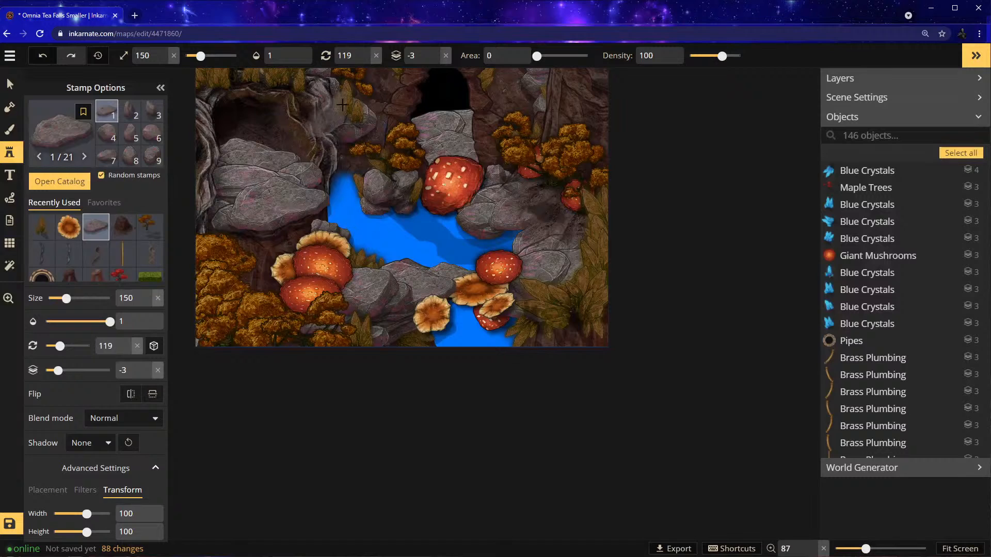
click(376, 56)
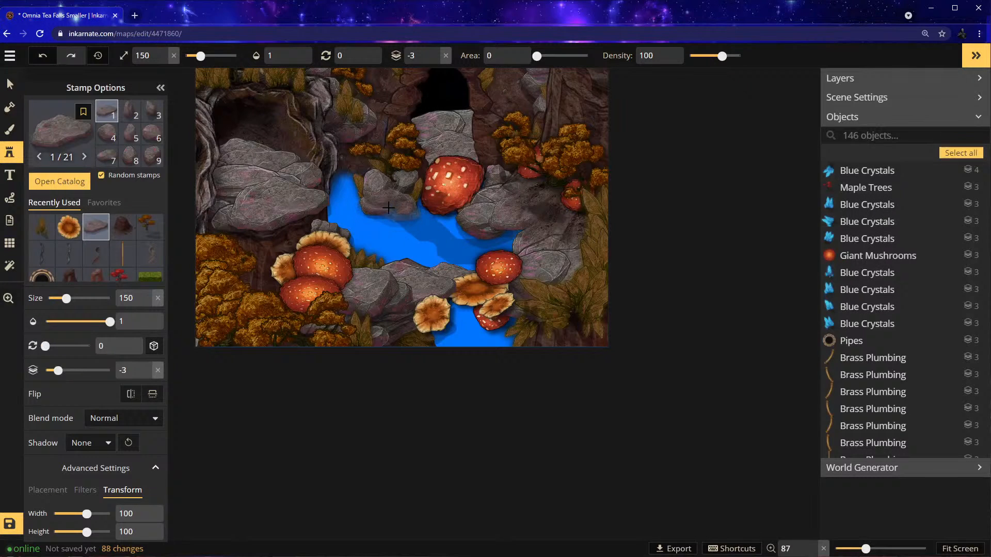
click(426, 252)
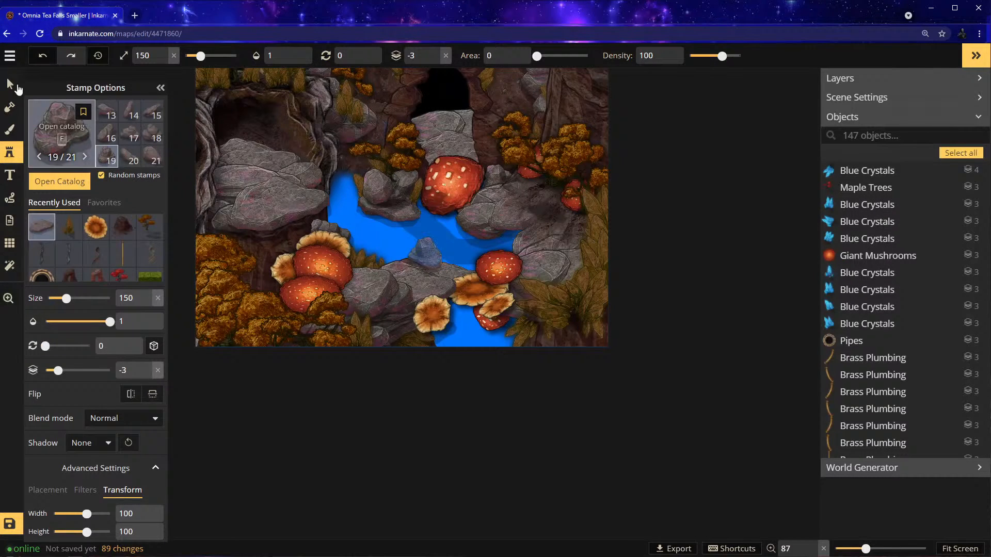
click(9, 84)
click(386, 206)
drag(388, 210, 426, 237)
click(375, 203)
key(Delete)
Stamp boulder variant 7 at size 294, rotation 341 and layer -3 below the rocks in the upper water
click(10, 153)
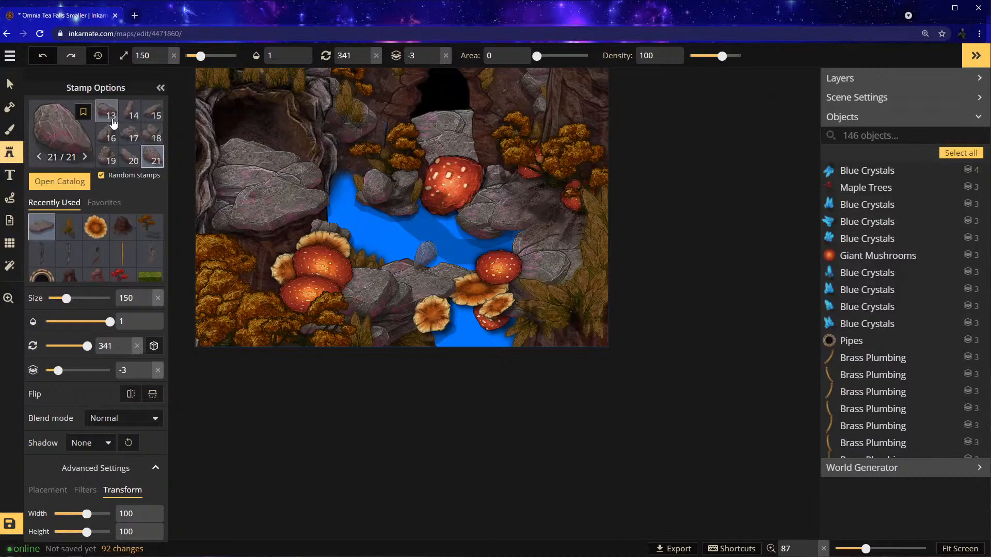
click(113, 122)
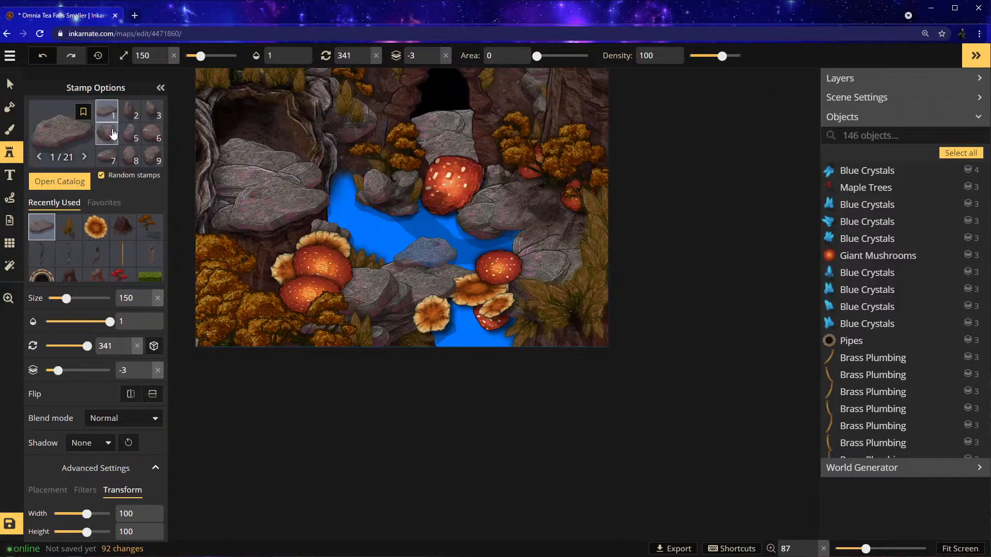
click(107, 159)
drag(200, 56, 216, 55)
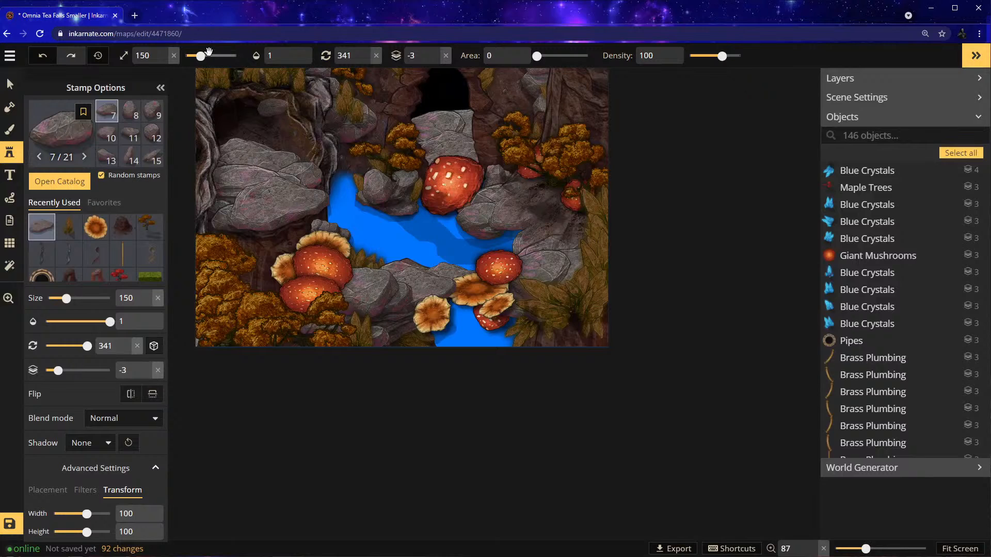
click(386, 216)
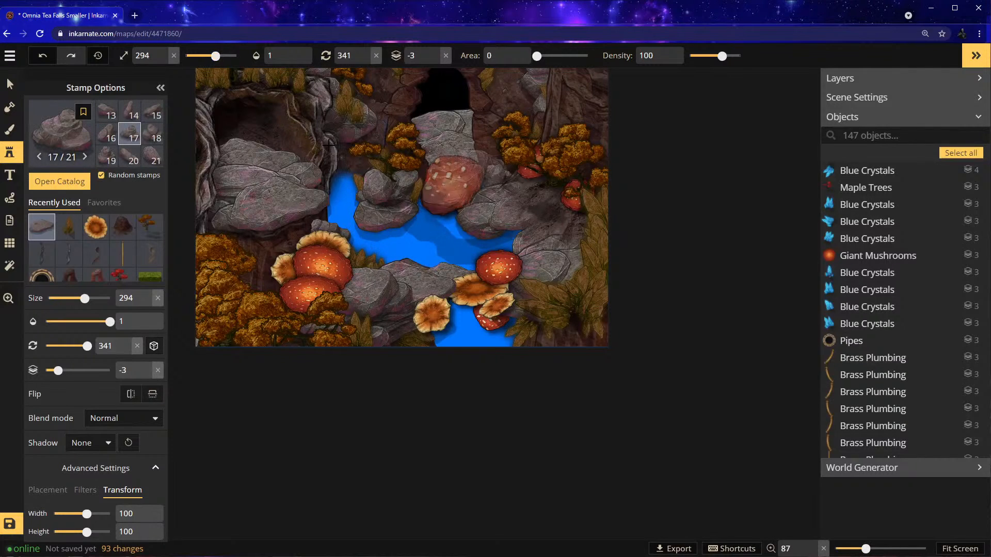
Lower the large boulder to layer -4, tuck it up behind the rocks in the water, and select the small flat boulder there
key(v)
click(375, 227)
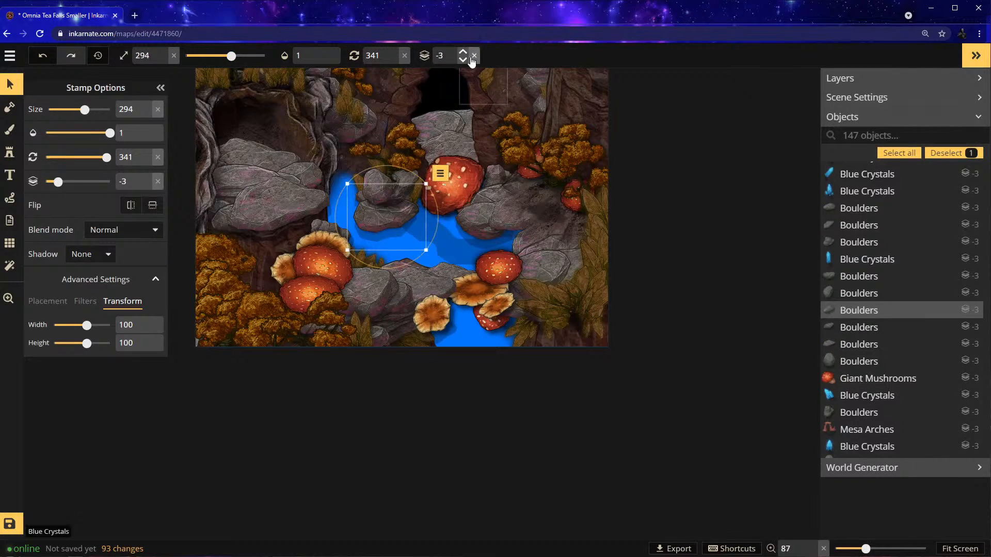
click(468, 58)
drag(395, 220, 397, 211)
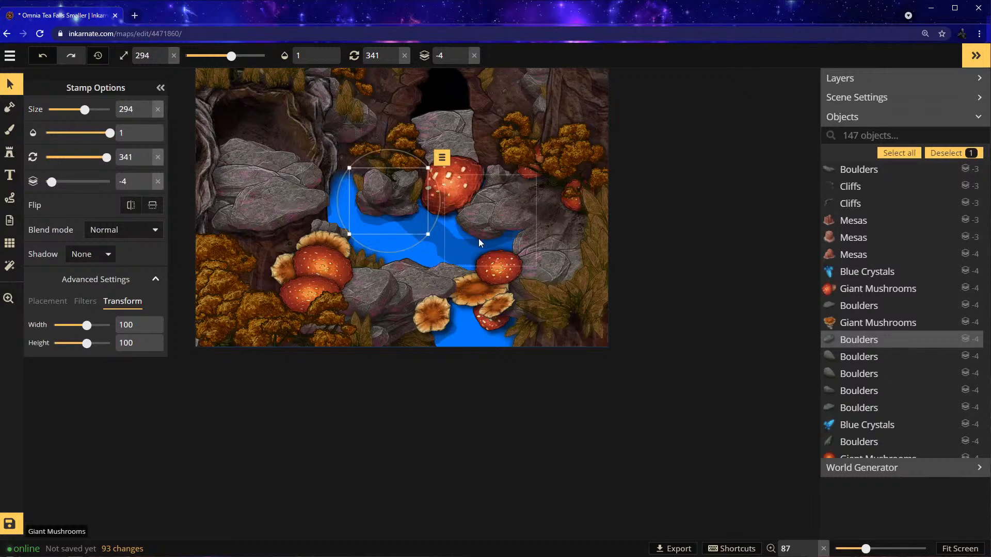
scroll(547, 284, down, 5)
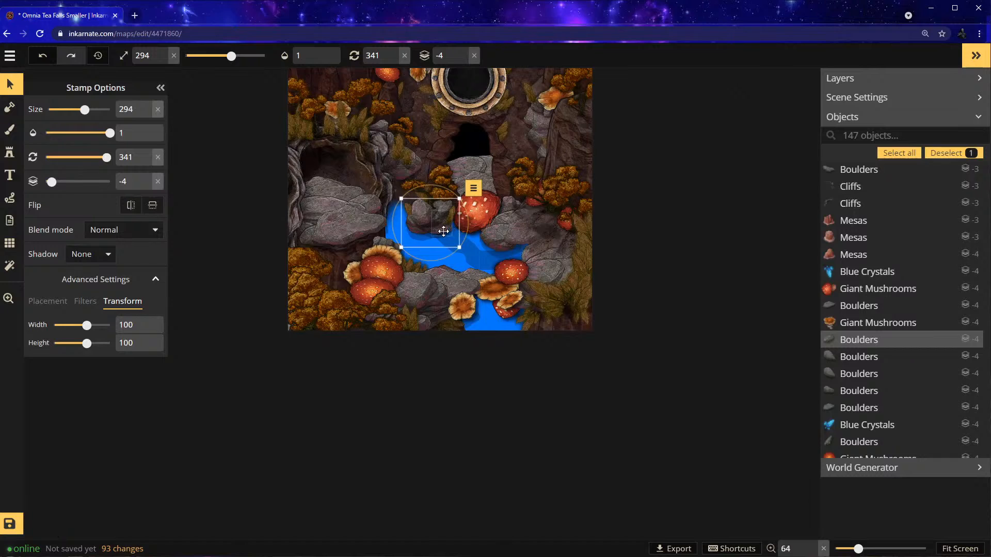
click(426, 231)
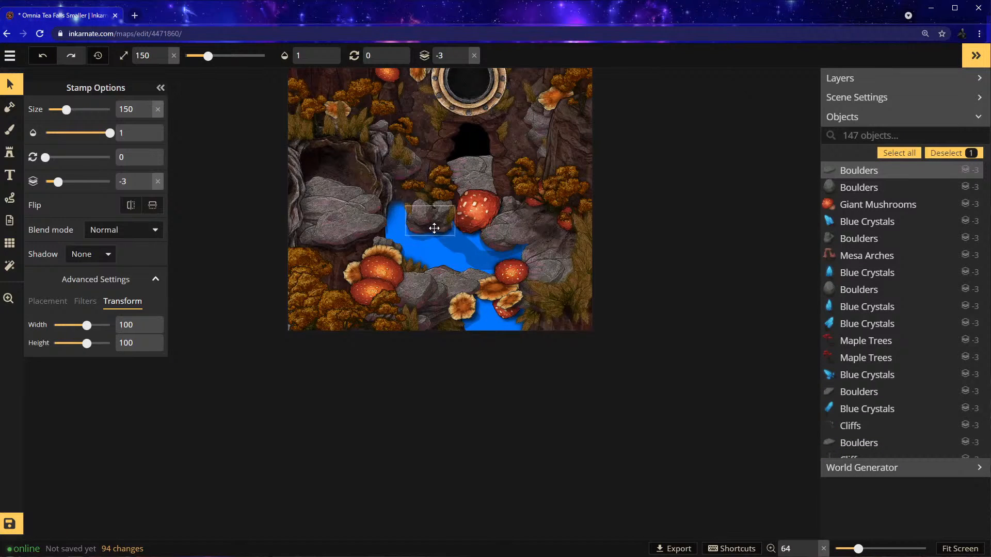
click(436, 228)
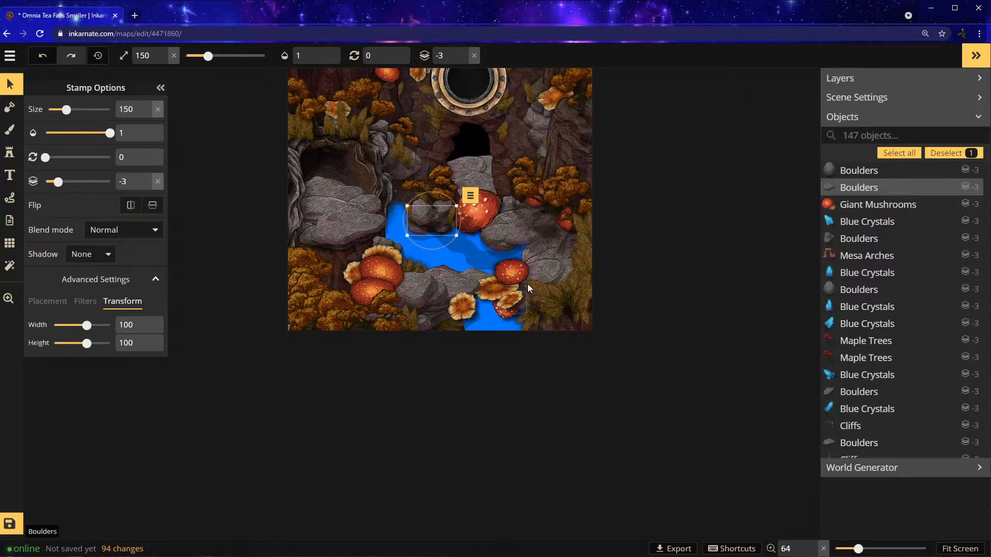
scroll(519, 224, down, 2)
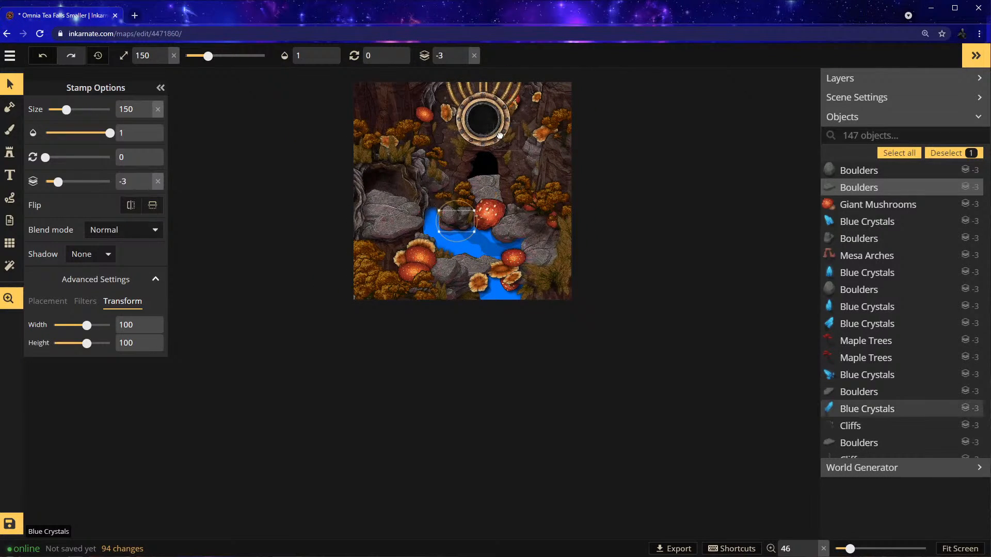
Set up a round foreground brush with solid light blue 59A5FF at size 38 for painting near the large pipe
scroll(500, 206, up, 4)
scroll(491, 196, up, 5)
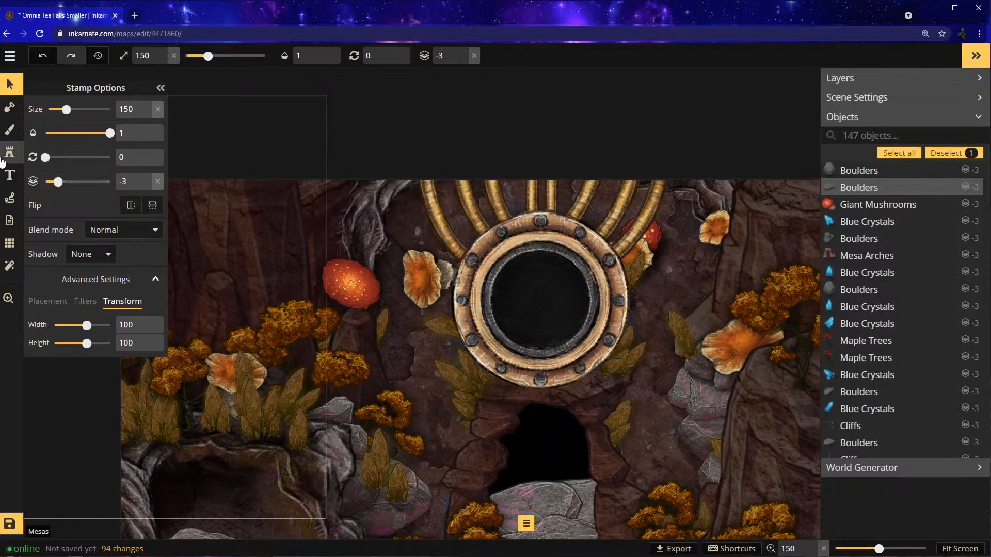
click(20, 125)
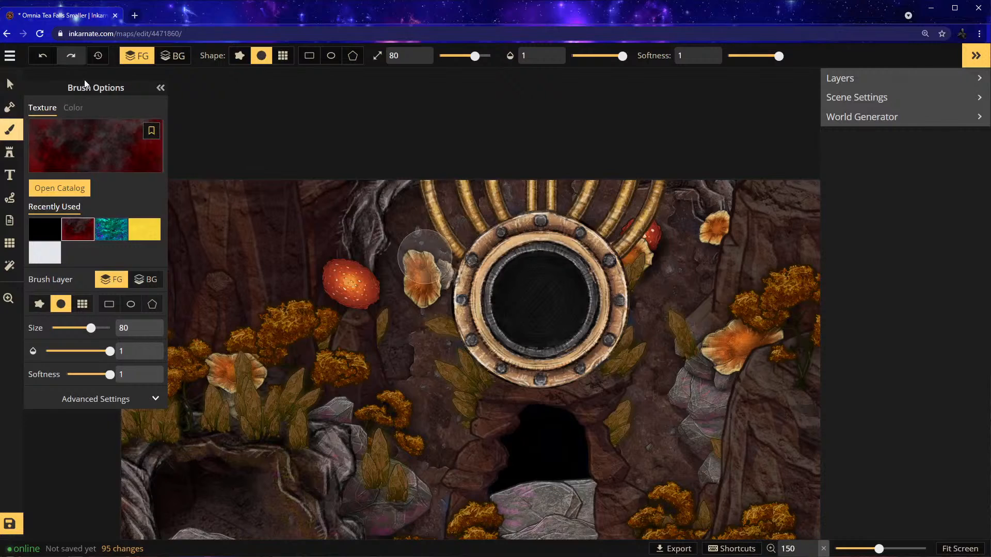
click(73, 108)
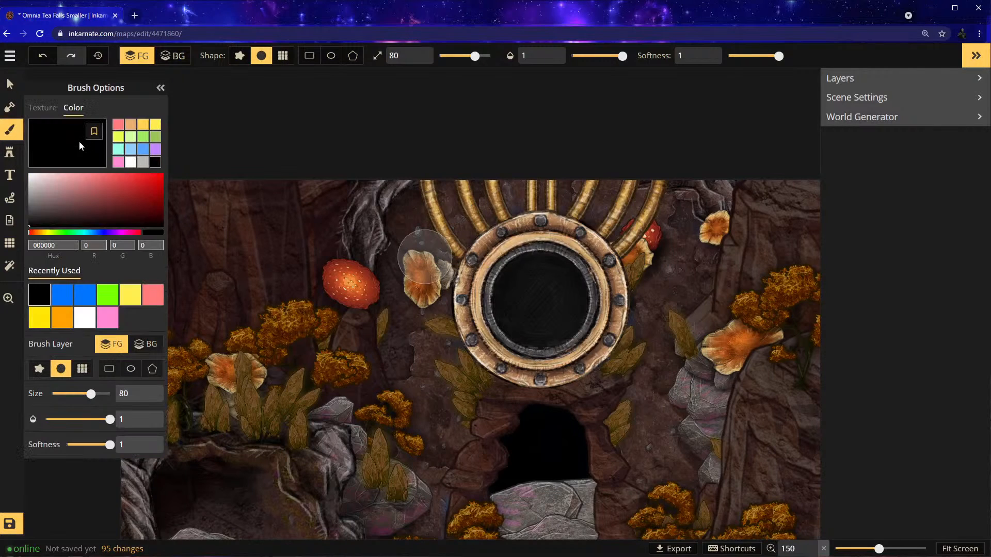
click(143, 150)
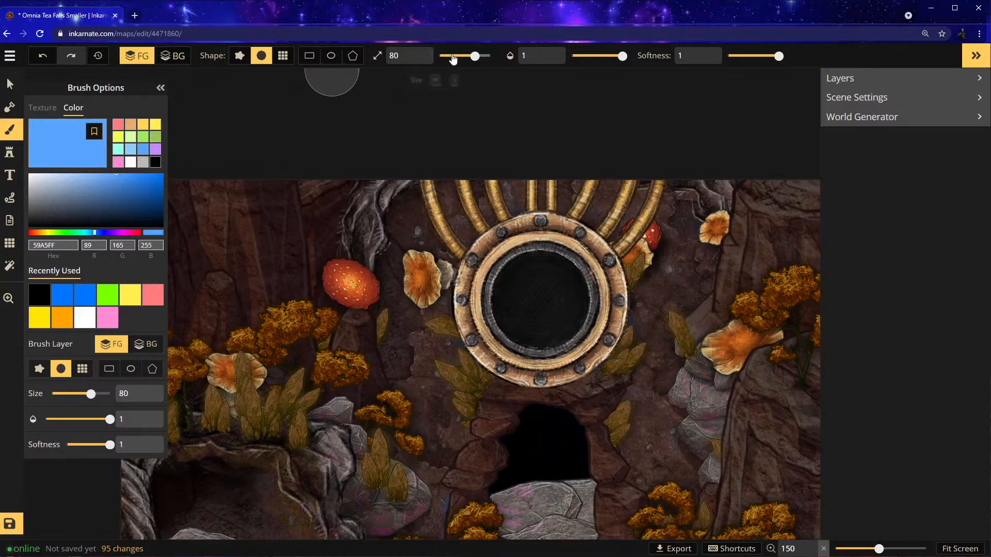
drag(473, 54, 467, 54)
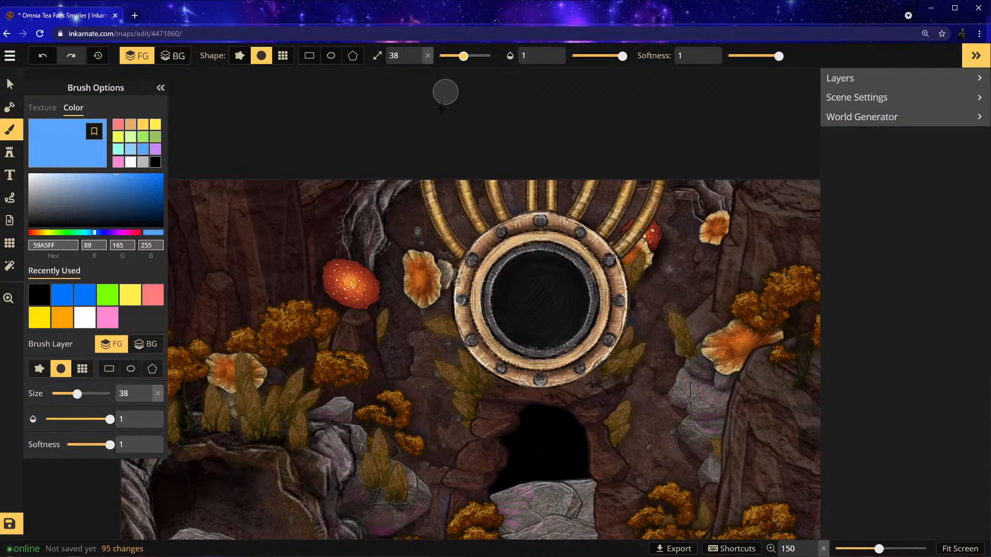
scroll(405, 242, up, 3)
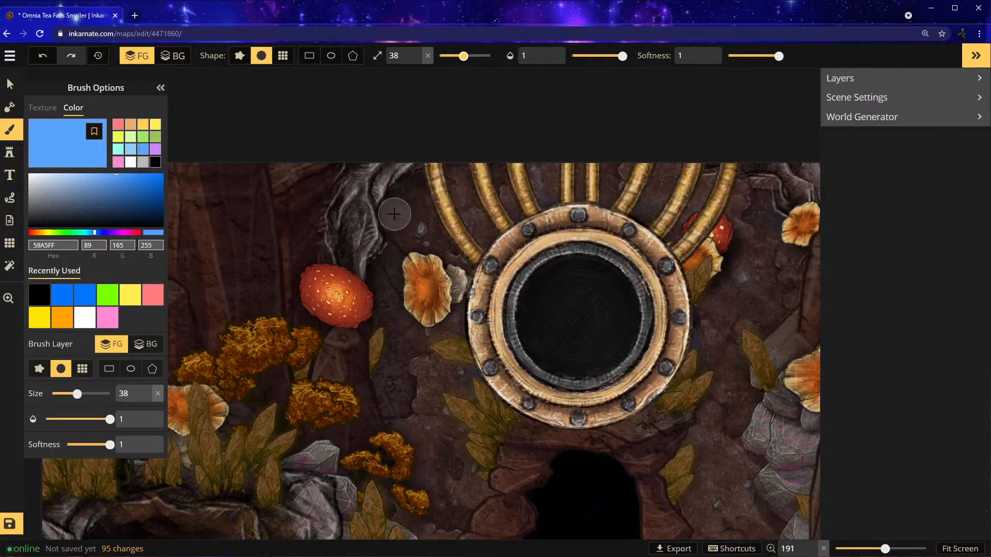
Undo the foreground stroke and paint a light blue patch on the background layer between the grey root and the outermost brass pipe
click(420, 188)
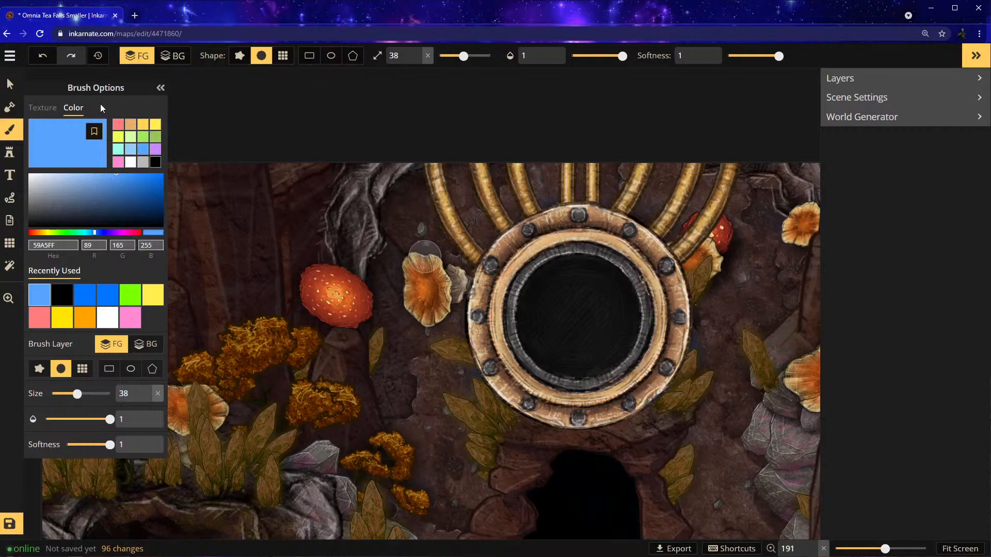
click(41, 61)
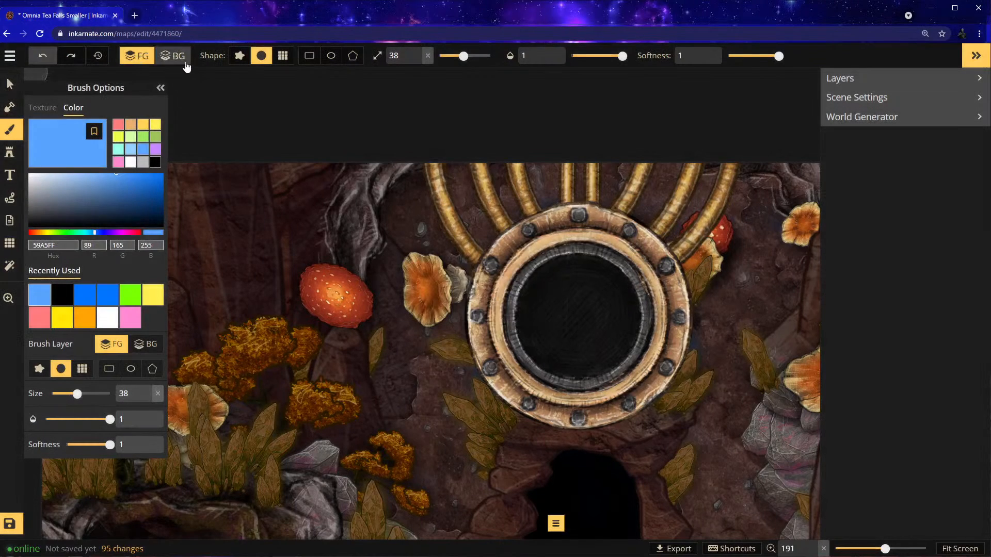
click(173, 55)
mouse_move(393, 239)
mouse_down()
mouse_move(410, 189)
mouse_move(418, 212)
mouse_up()
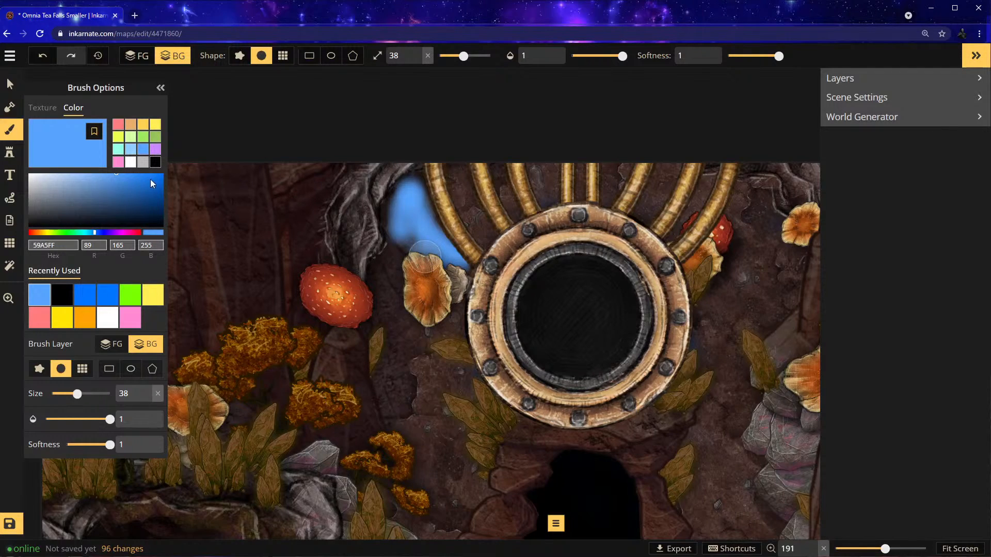
Try covering the light blue patch with the deeper blue 0075FF at brush size 38, and undo the painting
click(163, 174)
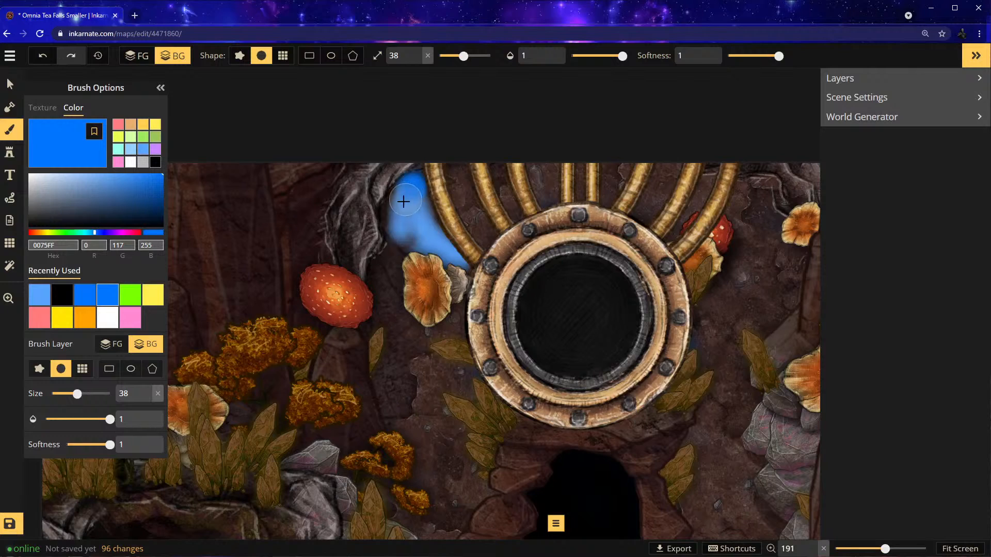
drag(404, 201, 390, 220)
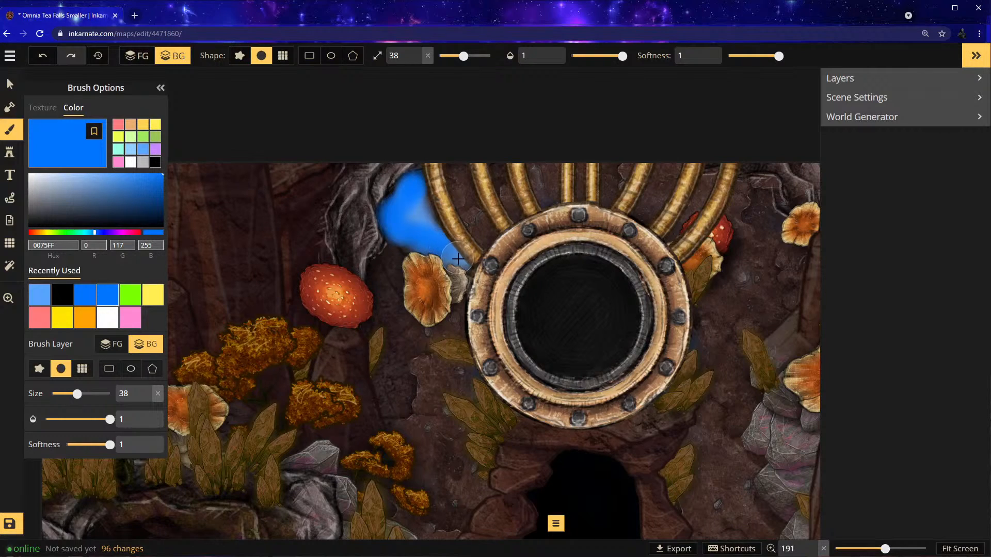
drag(412, 184, 391, 205)
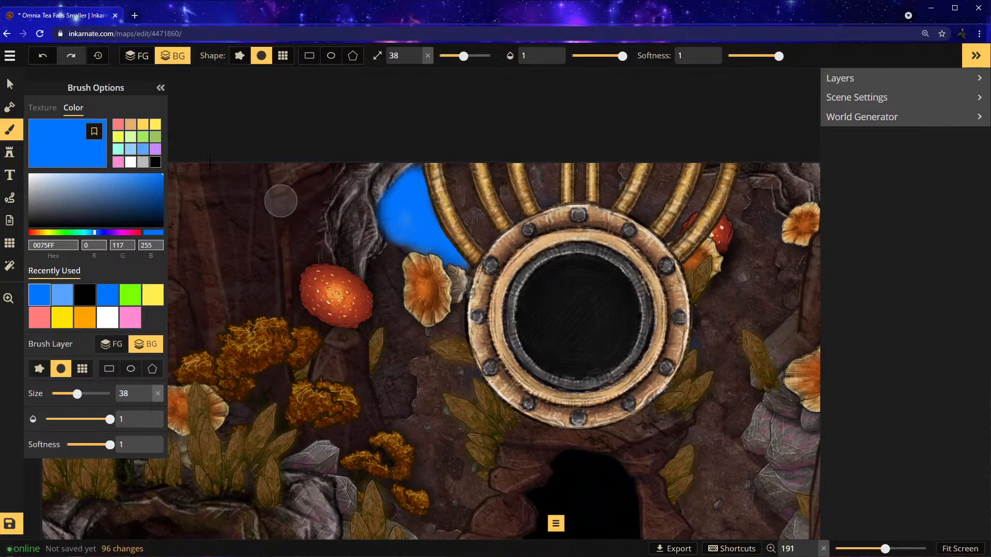
click(43, 55)
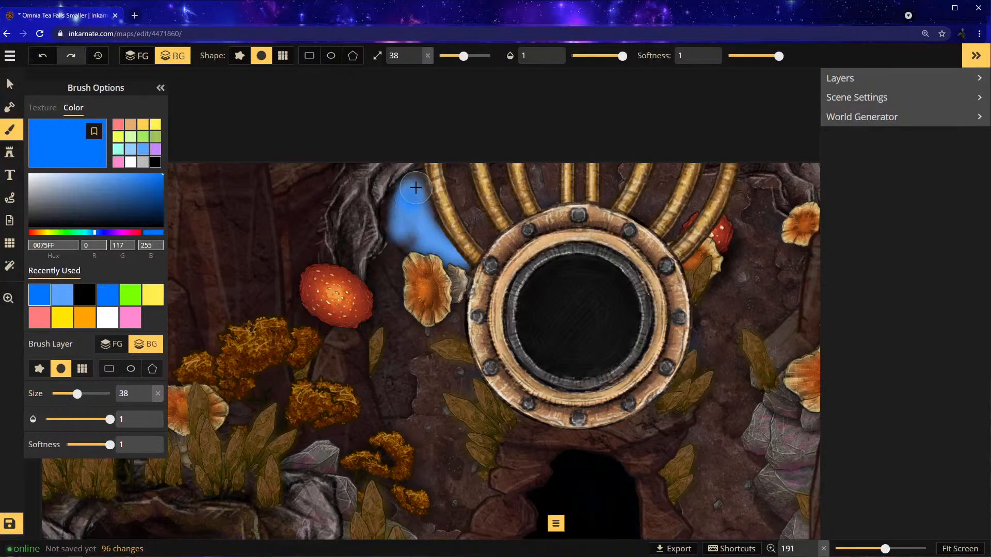
Reduce the brush to size 21 and fill the gap between the grey root, orange mushroom and outermost brass pipe with blue 0075FF
scroll(385, 142, up, 3)
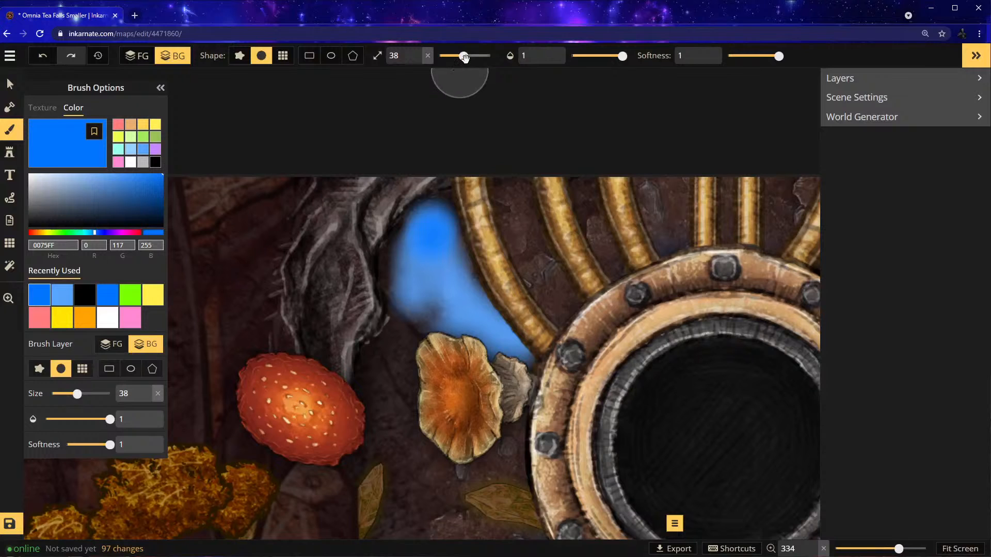
drag(458, 58, 455, 56)
scroll(436, 199, up, 2)
mouse_move(448, 206)
mouse_down()
mouse_move(488, 338)
mouse_move(426, 355)
mouse_move(409, 337)
mouse_move(378, 288)
mouse_move(409, 237)
mouse_move(387, 273)
mouse_move(383, 306)
mouse_move(445, 338)
mouse_move(410, 287)
mouse_move(450, 304)
mouse_move(517, 381)
mouse_up()
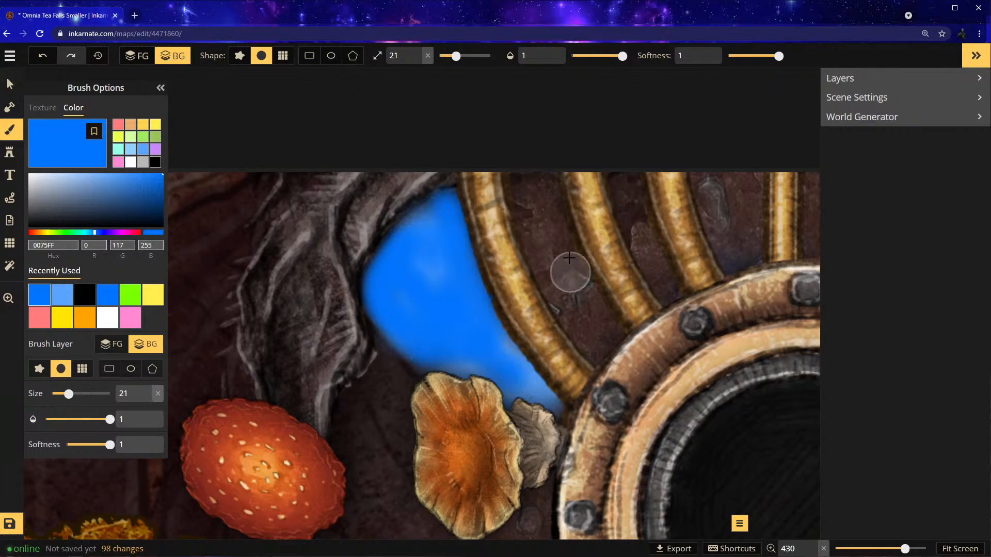
scroll(570, 264, down, 3)
scroll(491, 341, up, 4)
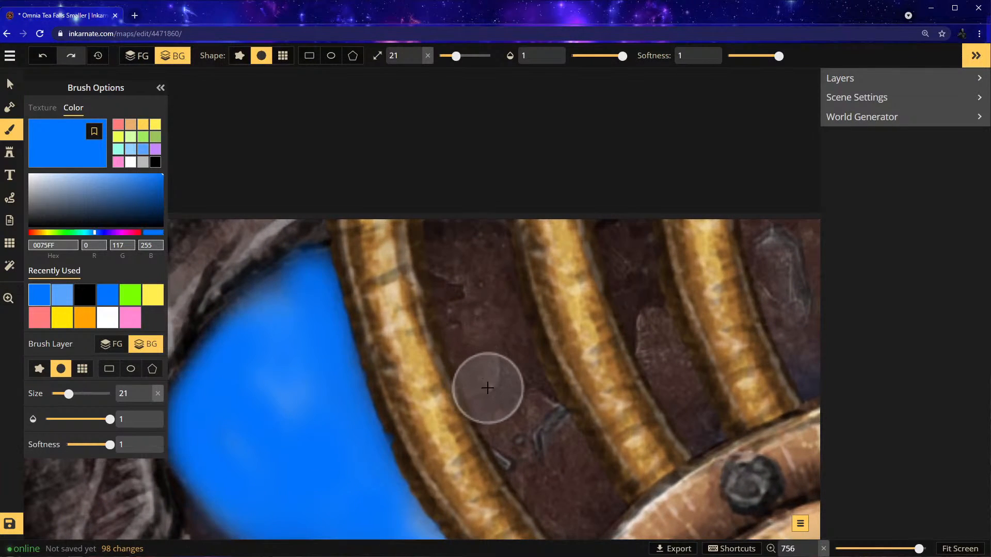
Set the brush size to 12 and paint blue 0075FF in the upper part of the gap between the two outermost left brass pipes
drag(456, 55, 450, 56)
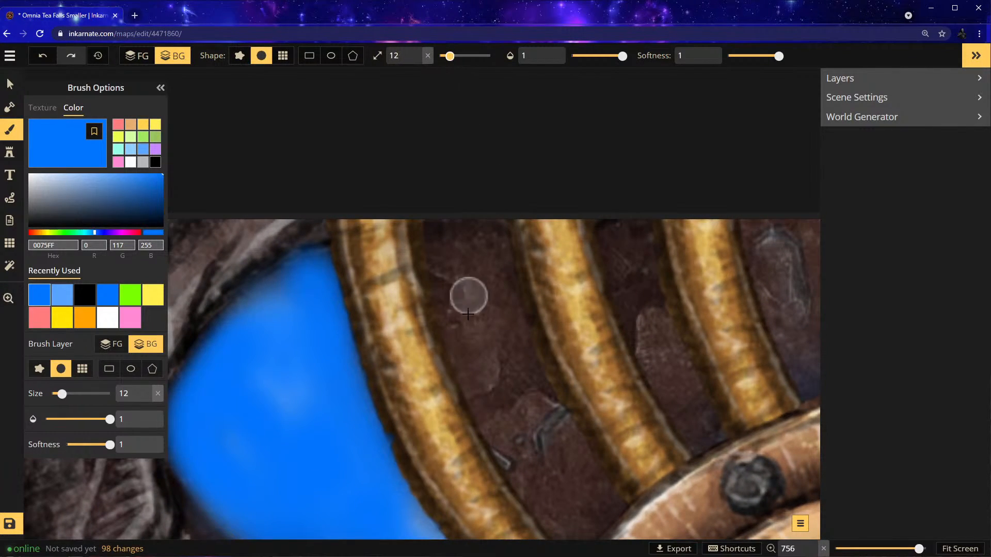
mouse_move(483, 404)
mouse_down()
mouse_move(522, 377)
mouse_move(536, 381)
mouse_move(523, 373)
mouse_move(491, 248)
mouse_move(439, 234)
mouse_move(455, 332)
mouse_move(476, 383)
mouse_move(458, 255)
mouse_move(480, 341)
mouse_move(491, 320)
mouse_move(465, 250)
mouse_move(495, 327)
mouse_move(498, 358)
mouse_move(482, 405)
mouse_move(439, 235)
mouse_move(506, 375)
mouse_up()
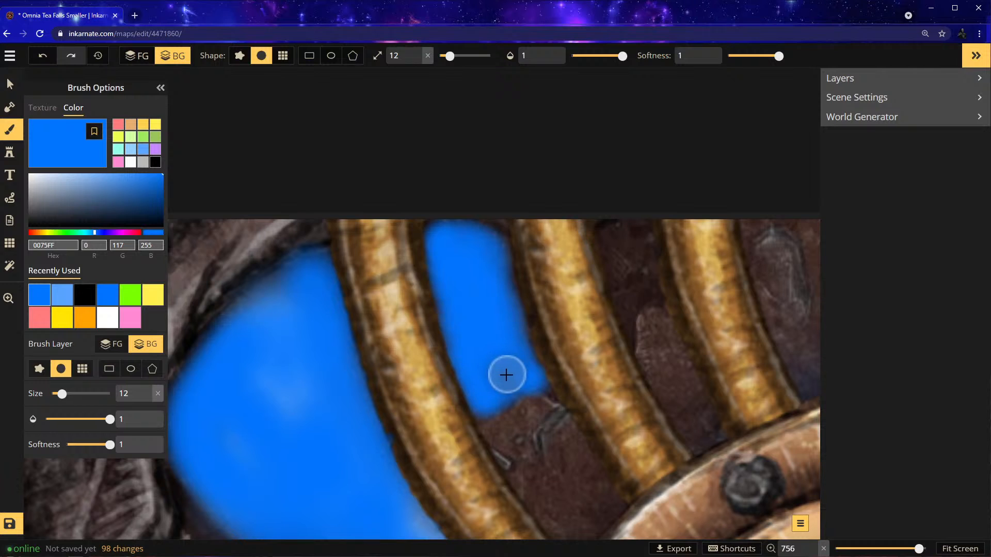
scroll(502, 373, down, 5)
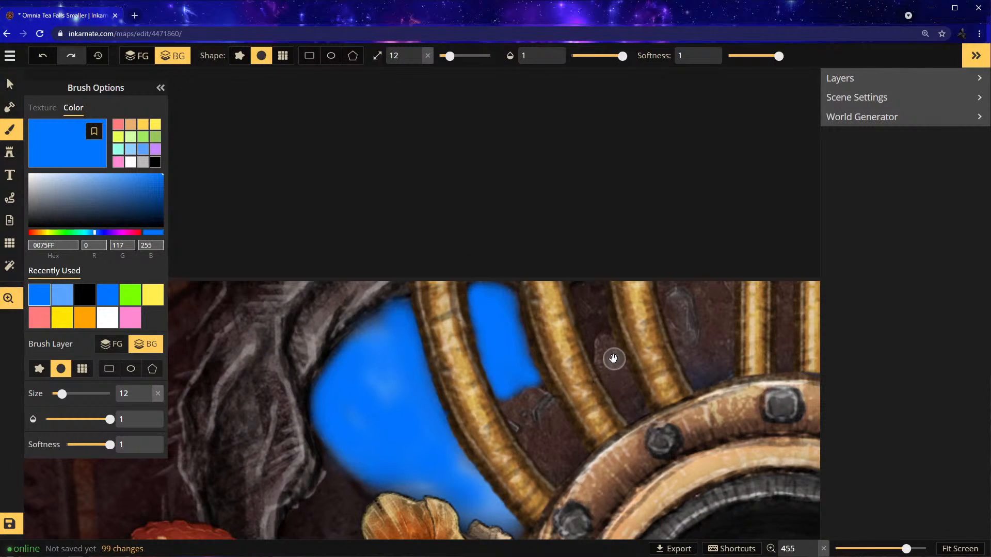
Reduce the brush to size 8, paint blue between the second and third left pipes, and add a small oval patch beside the third pipe
scroll(607, 339, up, 8)
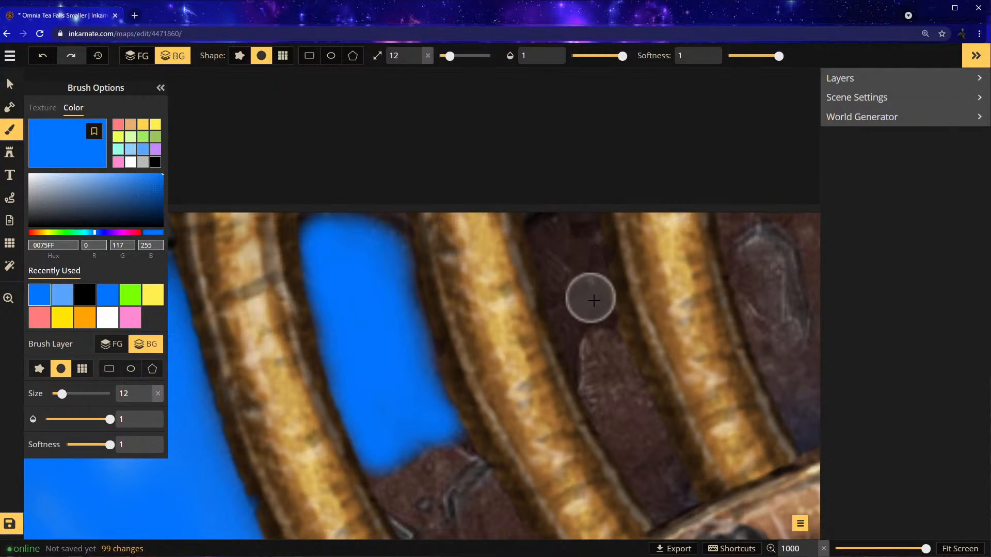
click(445, 57)
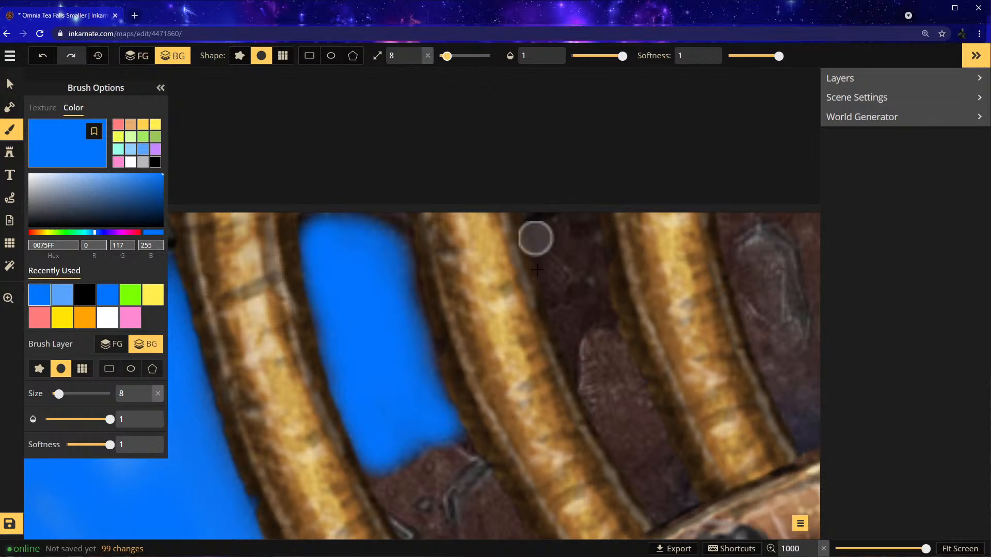
mouse_move(574, 370)
mouse_down()
mouse_move(572, 341)
mouse_move(578, 376)
mouse_move(585, 327)
mouse_move(602, 318)
mouse_move(585, 236)
mouse_move(589, 329)
mouse_move(594, 304)
mouse_move(550, 302)
mouse_move(573, 408)
mouse_move(574, 319)
mouse_move(587, 370)
mouse_move(592, 401)
mouse_move(569, 321)
mouse_move(562, 339)
mouse_move(578, 423)
mouse_move(572, 330)
mouse_move(566, 308)
mouse_move(548, 299)
mouse_move(584, 304)
mouse_move(592, 317)
mouse_move(599, 360)
mouse_move(580, 410)
mouse_up()
key(space)
scroll(582, 416, down, 8)
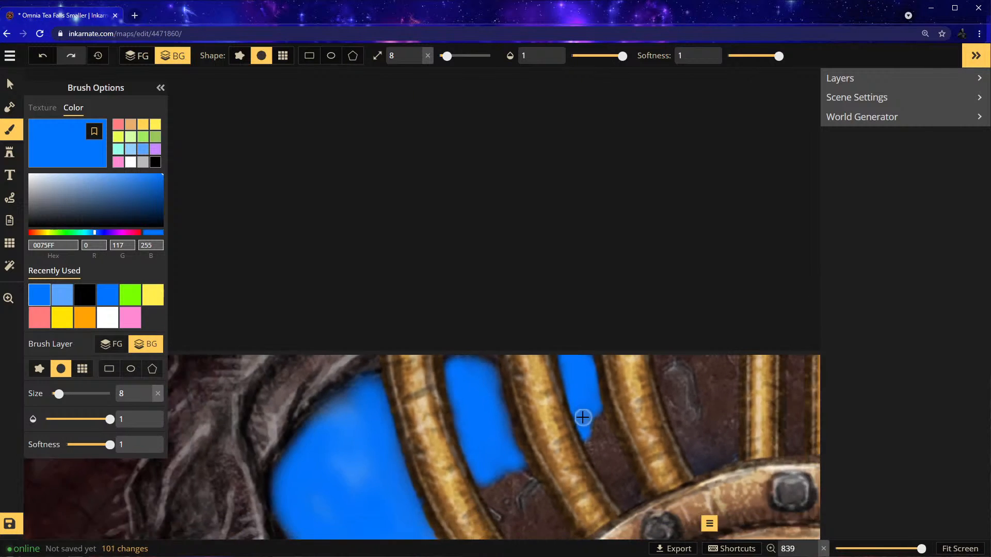
scroll(676, 420, up, 8)
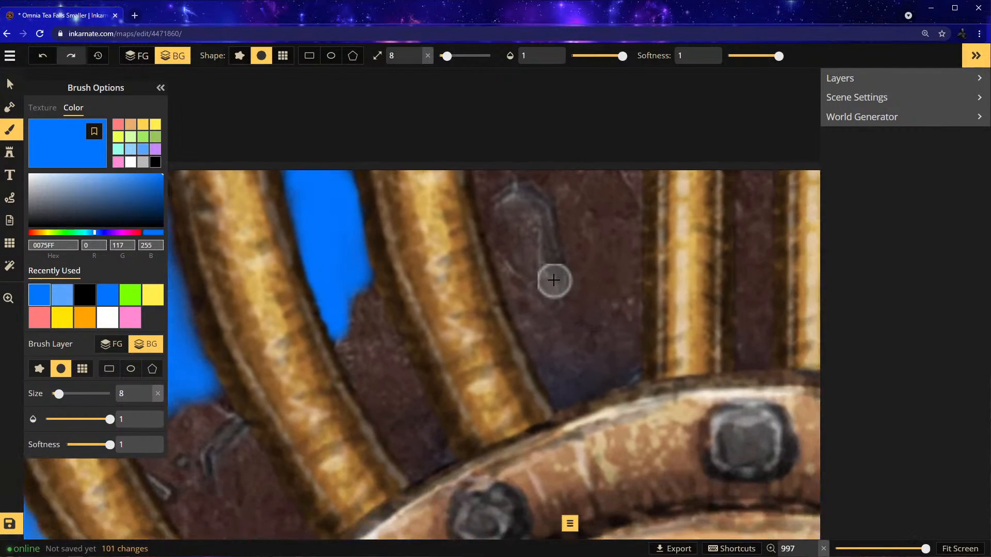
mouse_move(554, 280)
mouse_down()
mouse_move(530, 198)
mouse_move(508, 203)
mouse_move(508, 235)
mouse_move(526, 234)
mouse_move(541, 277)
mouse_move(548, 271)
mouse_move(529, 232)
mouse_move(515, 222)
mouse_move(513, 244)
mouse_move(555, 287)
mouse_move(247, 72)
mouse_up()
Try enlarging the oval blue patch beside the third pipe with the rough-edged brush at size 8, and undo the painting
click(239, 55)
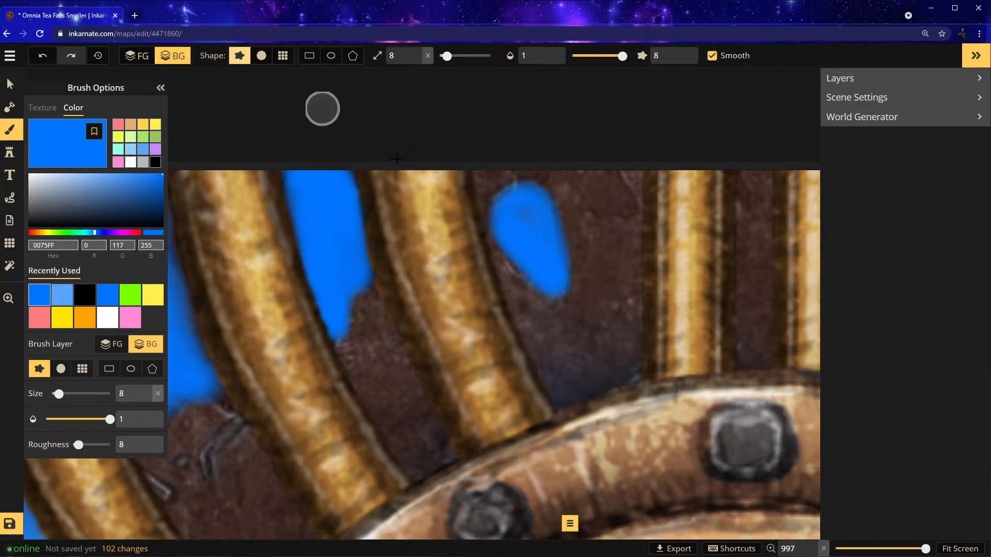
mouse_move(513, 203)
mouse_down()
mouse_move(535, 208)
mouse_move(561, 259)
mouse_up()
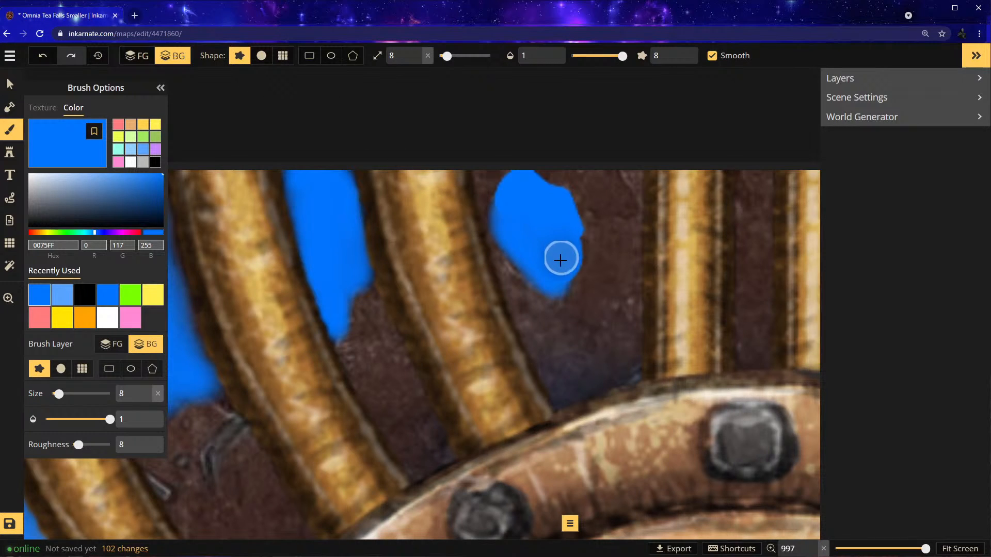
drag(553, 295, 522, 289)
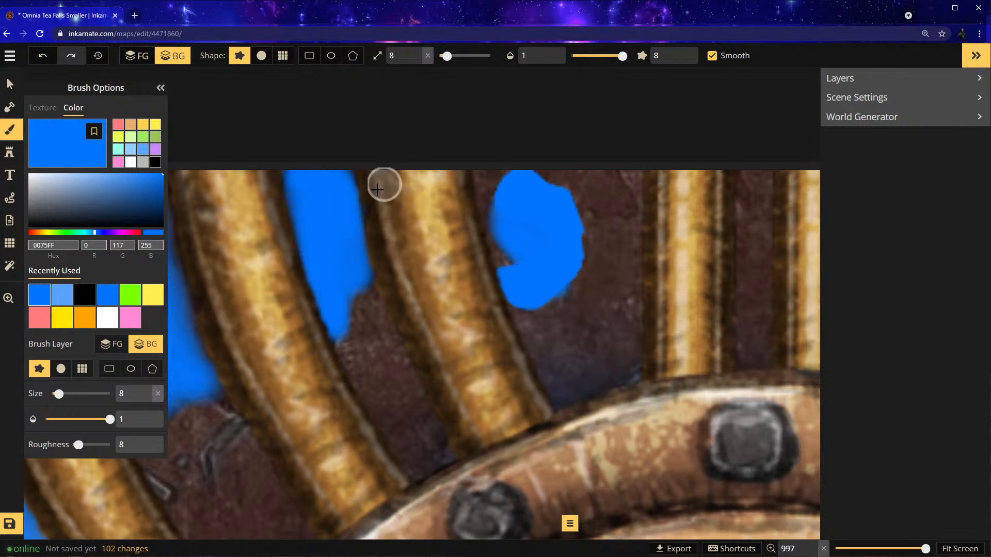
scroll(568, 197, down, 2)
click(53, 58)
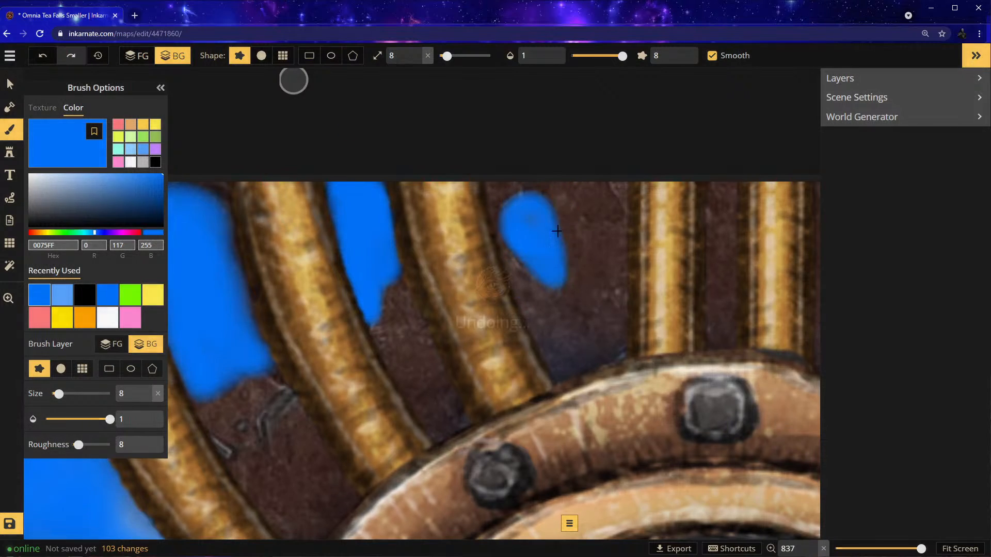
Try widening the oval patch toward the straight pipes with a row of single rough-edged dabs, and undo them
click(558, 210)
click(560, 226)
click(564, 240)
click(564, 259)
click(562, 275)
scroll(593, 327, down, 2)
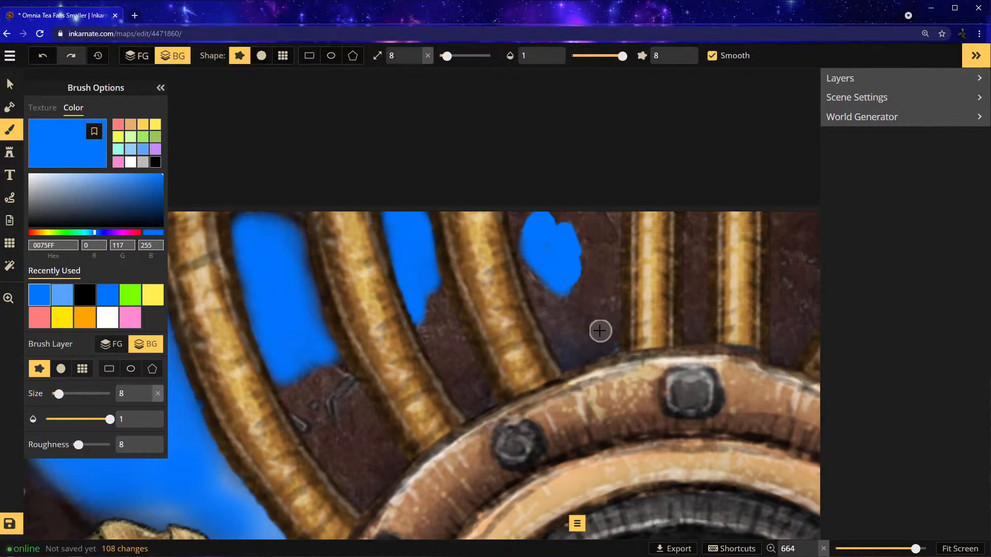
click(45, 61)
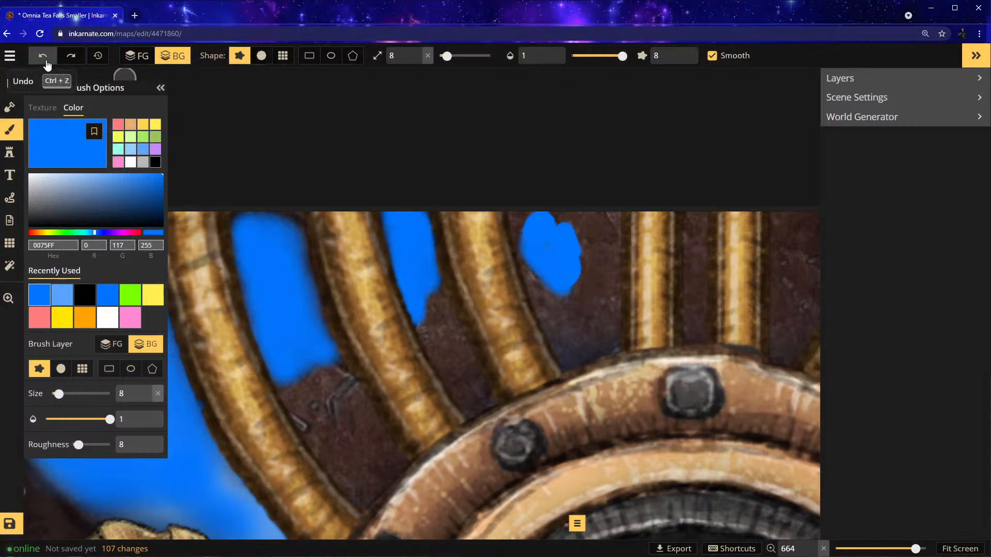
click(46, 62)
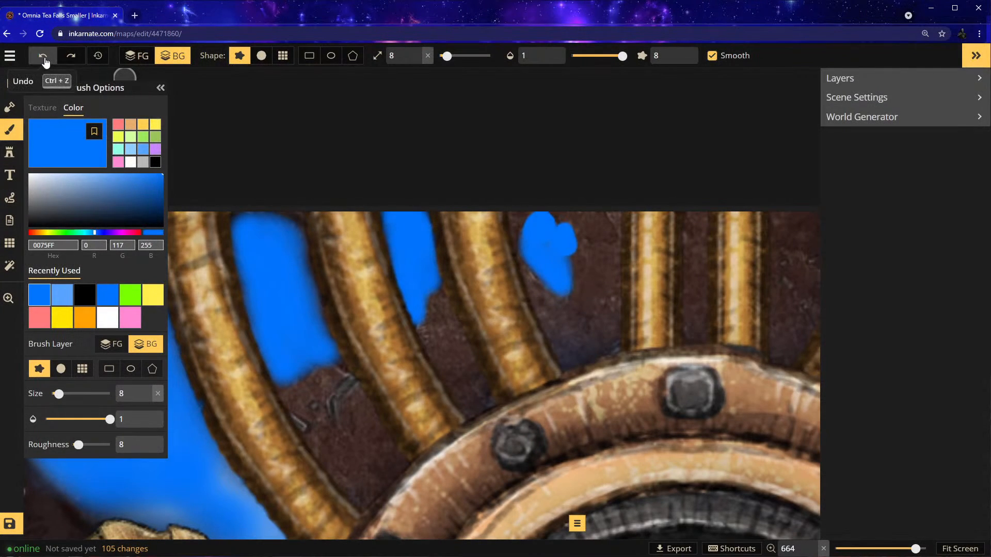
Try a single rough-edged blue dab at the map's upper edge between the straight pipes and the first right curved pipe, and undo it
scroll(340, 219, down, 2)
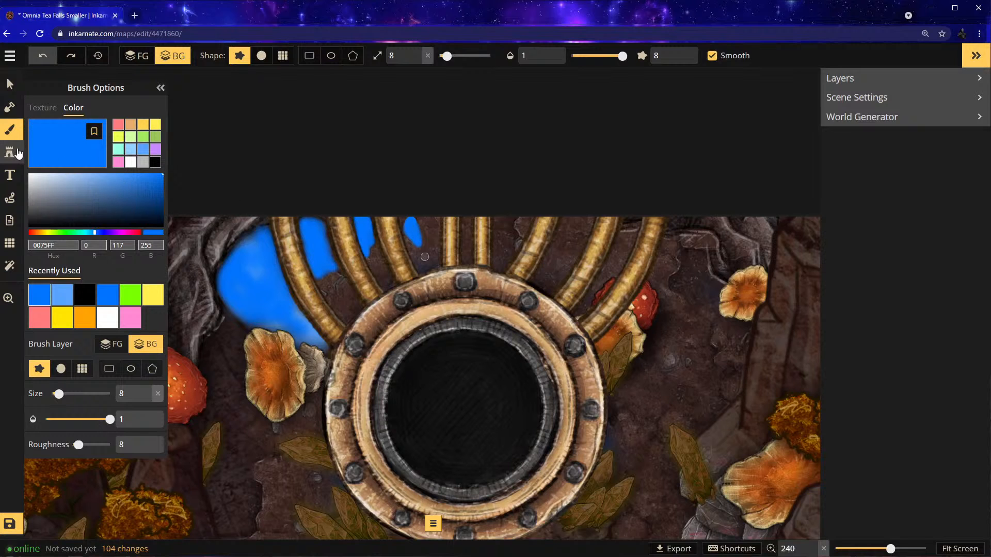
scroll(489, 229, up, 8)
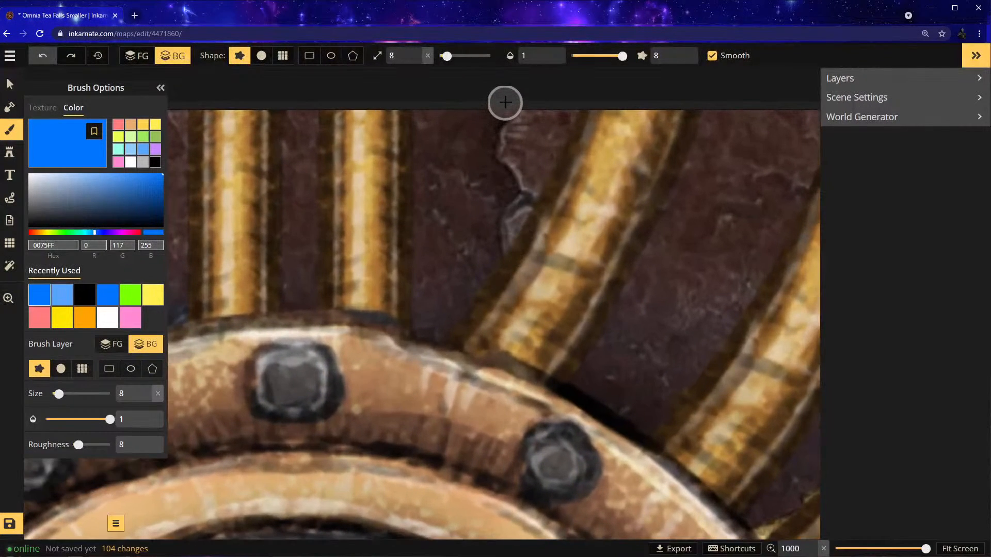
click(505, 102)
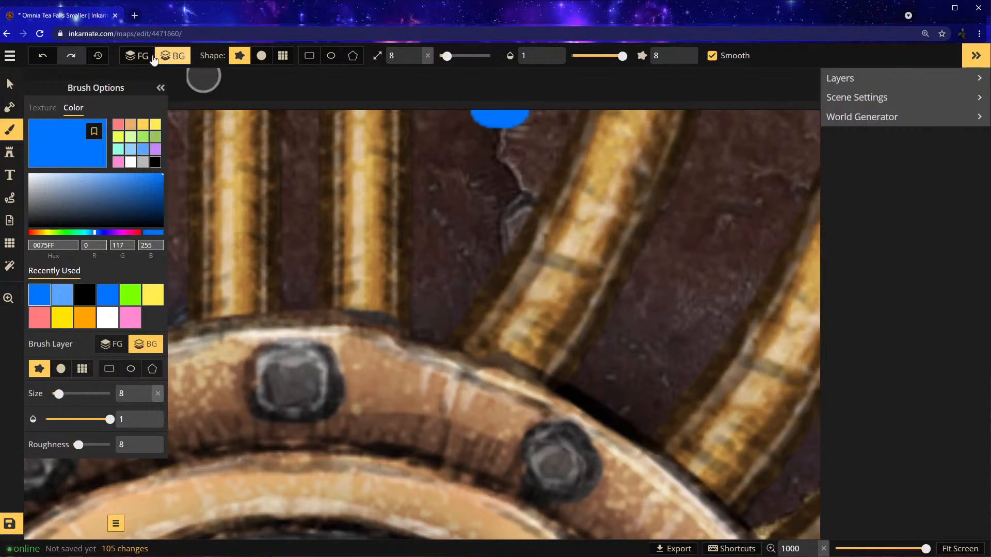
click(43, 56)
Switch back to the soft round brush and paint blue between the straight pipes and the first right curved pipe, down to the porthole rim
click(261, 56)
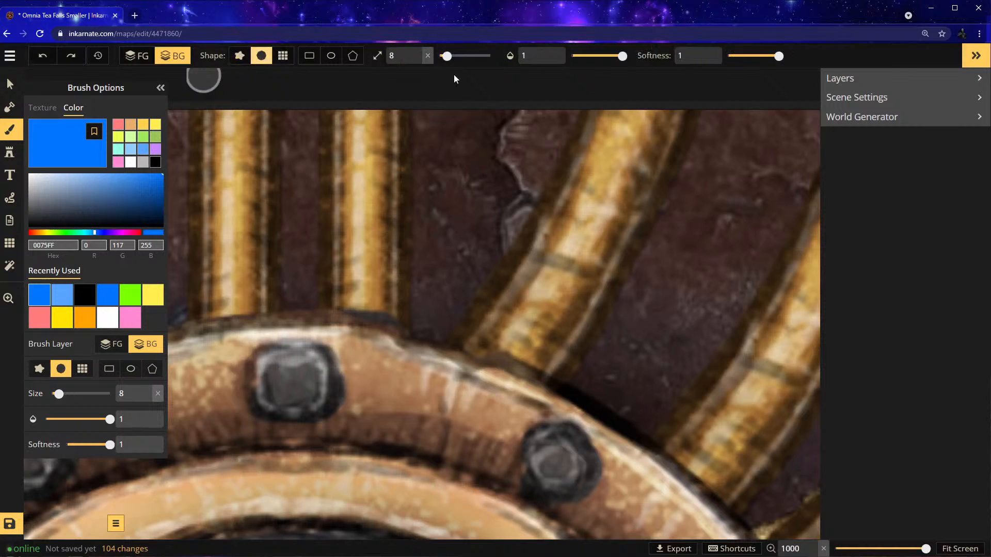
mouse_move(498, 109)
mouse_down()
mouse_move(477, 160)
mouse_move(502, 190)
mouse_move(491, 182)
mouse_move(479, 217)
mouse_move(483, 256)
mouse_move(437, 326)
mouse_move(457, 136)
mouse_move(468, 111)
mouse_move(456, 269)
mouse_move(461, 167)
mouse_move(477, 105)
mouse_move(436, 111)
mouse_move(431, 137)
mouse_move(438, 170)
mouse_move(467, 186)
mouse_up()
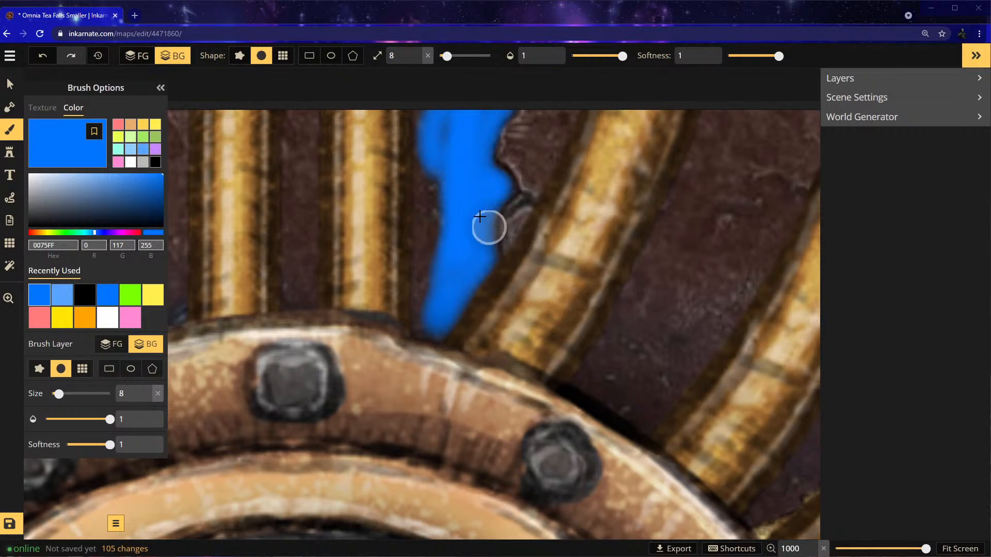
mouse_move(440, 207)
mouse_down()
mouse_move(436, 153)
mouse_move(431, 323)
mouse_move(441, 215)
mouse_move(484, 265)
mouse_move(453, 334)
mouse_move(427, 104)
mouse_move(602, 130)
mouse_up()
Paint an irregular blue patch in the gap between the first and second right curved pipes, just above the porthole rim
scroll(728, 199, down, 5)
mouse_move(671, 294)
mouse_down()
mouse_move(548, 234)
mouse_move(441, 298)
mouse_up()
scroll(441, 298, up, 4)
mouse_move(449, 228)
mouse_down()
mouse_move(492, 211)
mouse_move(529, 207)
mouse_move(539, 169)
mouse_move(557, 184)
mouse_move(518, 263)
mouse_move(418, 388)
mouse_move(362, 357)
mouse_move(428, 234)
mouse_move(380, 358)
mouse_move(429, 302)
mouse_move(451, 261)
mouse_move(400, 316)
mouse_move(446, 254)
mouse_move(492, 245)
mouse_move(521, 221)
mouse_move(433, 338)
mouse_move(440, 295)
mouse_move(478, 240)
mouse_move(501, 218)
mouse_move(444, 316)
mouse_move(508, 248)
mouse_move(499, 264)
mouse_move(411, 368)
mouse_move(423, 329)
mouse_move(400, 368)
mouse_move(396, 355)
mouse_move(404, 368)
mouse_move(444, 340)
mouse_move(506, 244)
mouse_move(433, 248)
mouse_move(411, 379)
mouse_up()
Outline an irregular blue patch between the leaf-shaped crystals left of the porthole and begin filling it with the size 8 brush
scroll(726, 287, down, 6)
key(space)
mouse_move(747, 316)
mouse_down()
mouse_move(471, 257)
mouse_move(447, 294)
mouse_up()
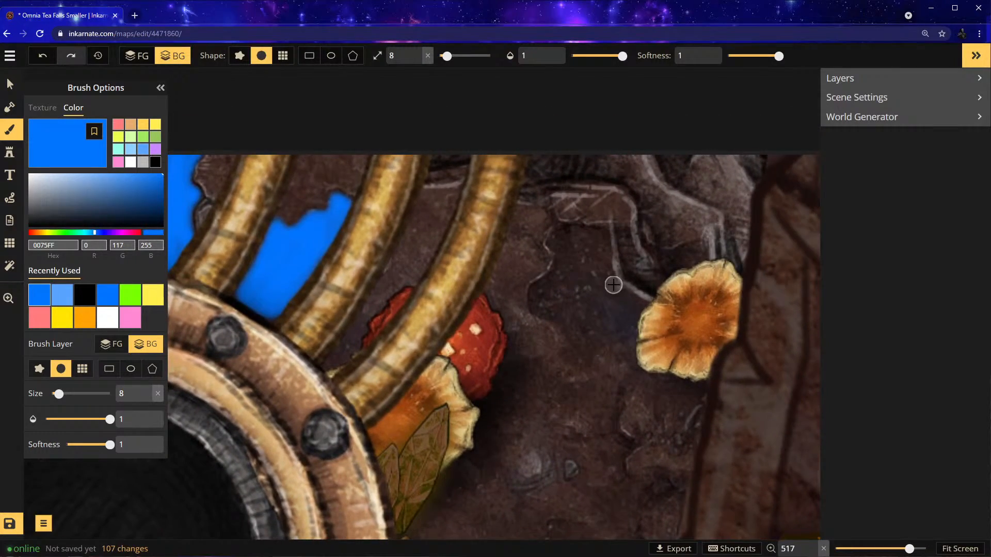
scroll(543, 307, down, 3)
key(space)
drag(483, 324, 906, 28)
scroll(434, 224, up, 3)
scroll(434, 224, up, 4)
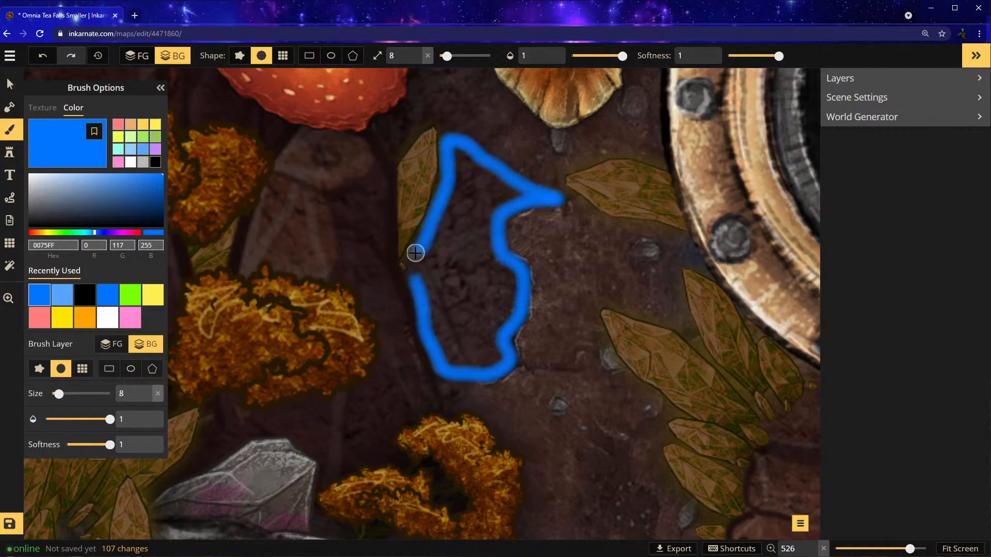
drag(442, 217, 431, 289)
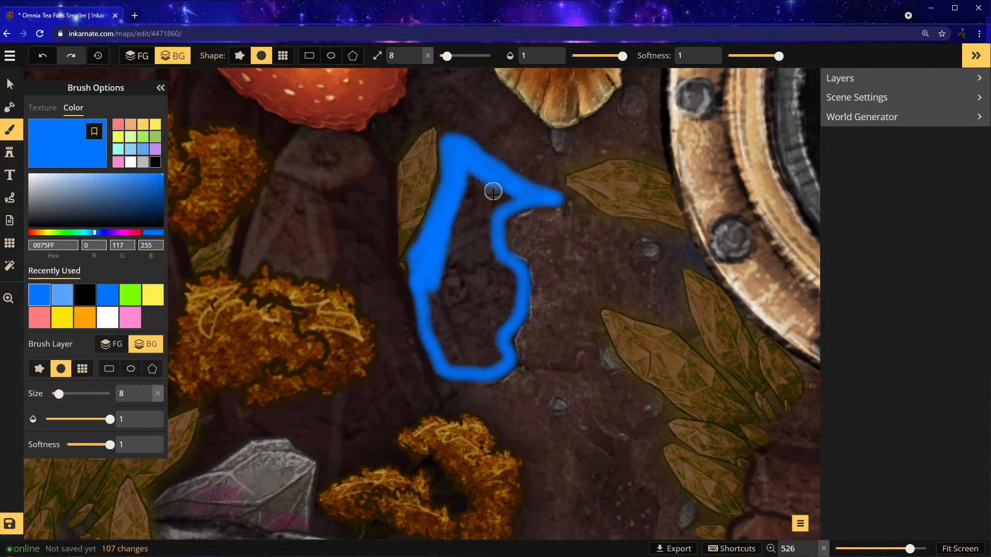
mouse_move(479, 201)
mouse_down()
mouse_move(474, 175)
mouse_move(456, 262)
mouse_move(471, 249)
mouse_move(468, 178)
mouse_up()
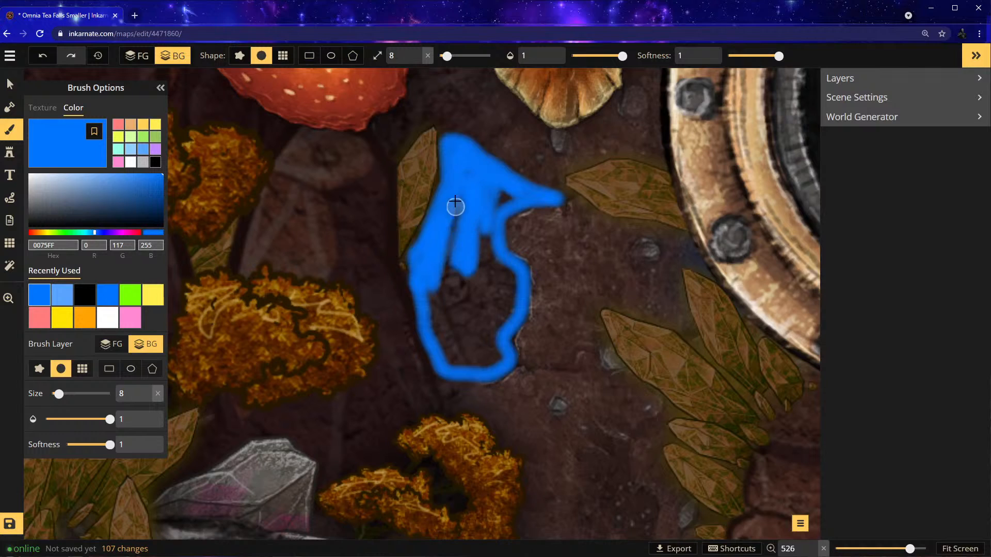
drag(441, 285, 442, 343)
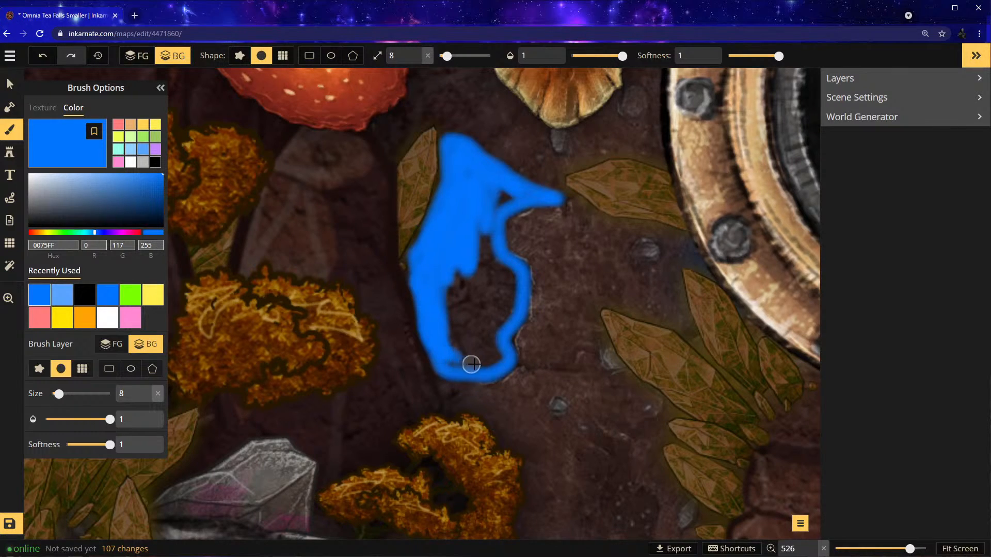
mouse_move(455, 364)
mouse_down()
mouse_move(453, 303)
mouse_move(458, 359)
mouse_move(478, 245)
mouse_up()
Enlarge the brush to size 15 and fill the remaining holes inside the blue patch left of the porthole
drag(447, 55, 453, 56)
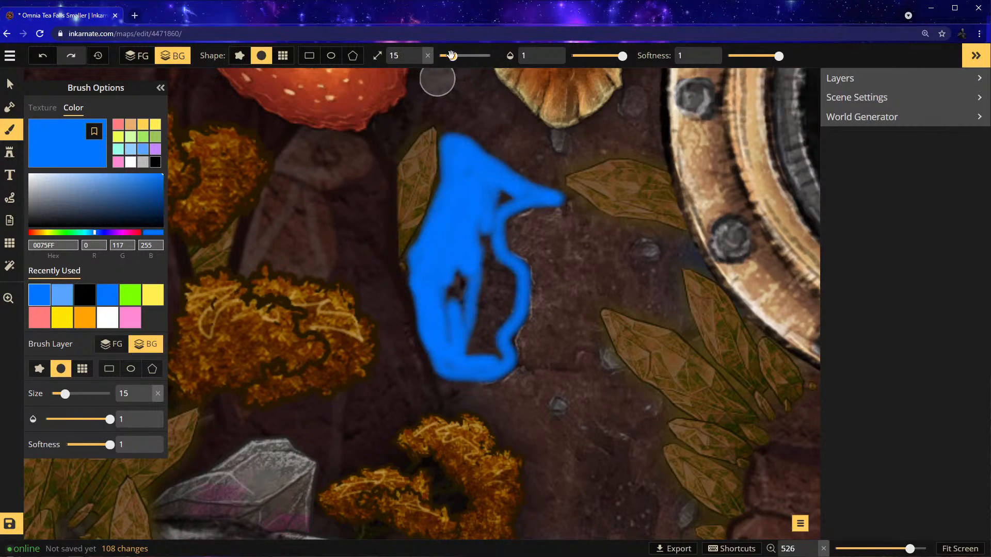
mouse_move(510, 192)
mouse_down()
mouse_move(482, 211)
mouse_move(474, 258)
mouse_move(474, 219)
mouse_move(503, 291)
mouse_up()
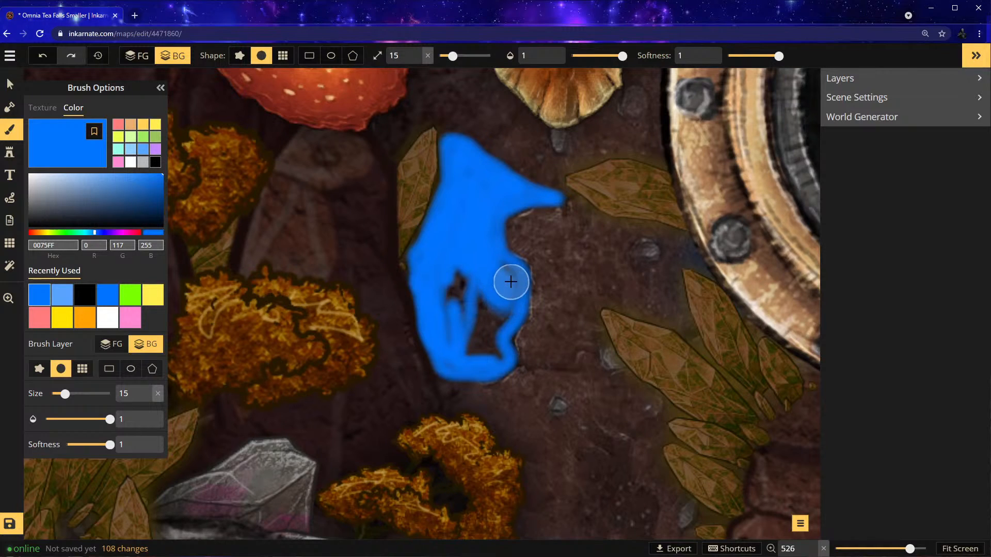
mouse_move(482, 219)
mouse_down()
mouse_move(506, 311)
mouse_move(491, 356)
mouse_move(467, 280)
mouse_move(461, 293)
mouse_move(477, 341)
mouse_move(465, 265)
mouse_move(449, 315)
mouse_move(457, 356)
mouse_move(495, 356)
mouse_move(483, 297)
mouse_move(449, 293)
mouse_move(476, 326)
mouse_move(468, 351)
mouse_move(452, 355)
mouse_move(487, 360)
mouse_move(471, 320)
mouse_move(477, 151)
mouse_up()
scroll(479, 157, down, 5)
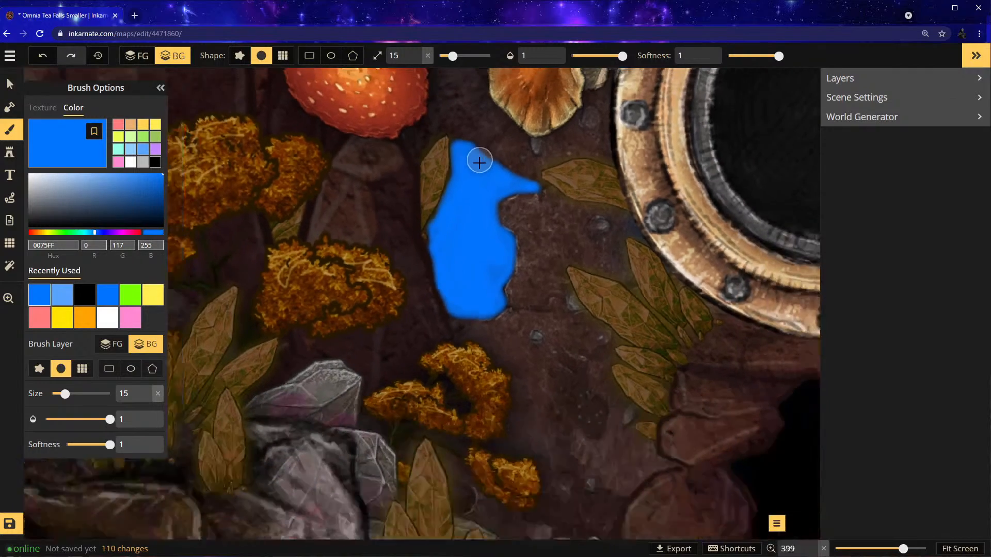
Set the brush to size 12 and paint a ragged blue patch between the orange moss and the brown boulders left of the cave
key(space)
mouse_move(562, 305)
mouse_down()
mouse_move(513, 211)
mouse_move(509, 132)
mouse_up()
scroll(476, 177, up, 5)
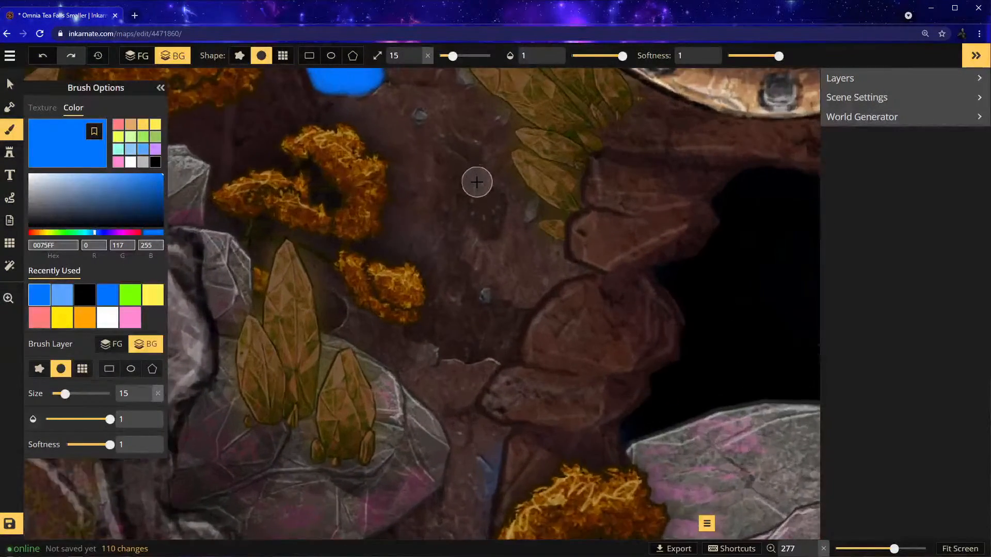
drag(452, 56, 448, 56)
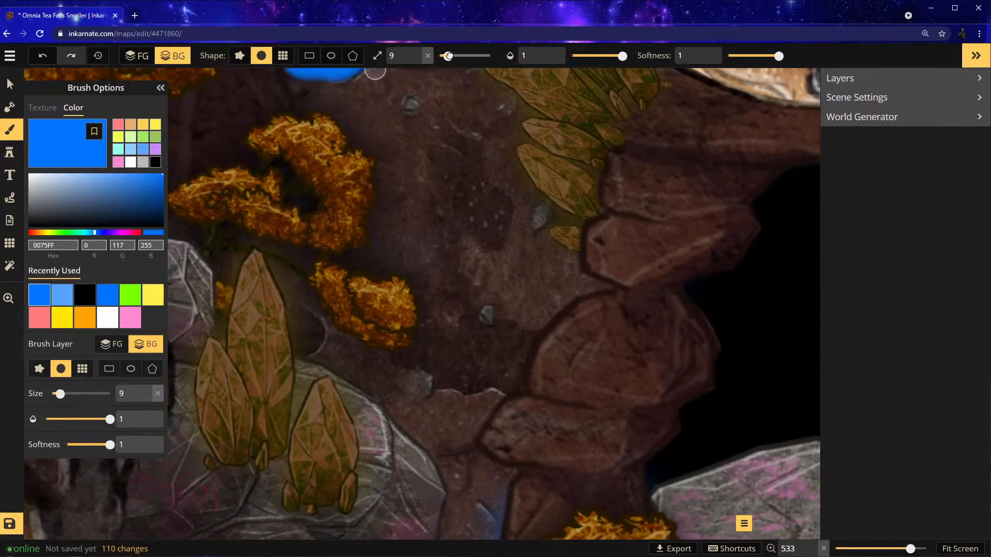
mouse_move(449, 139)
mouse_down()
mouse_move(474, 192)
mouse_move(496, 207)
mouse_move(495, 236)
mouse_move(480, 221)
mouse_move(489, 237)
mouse_move(501, 205)
mouse_move(488, 200)
mouse_move(469, 200)
mouse_move(465, 223)
mouse_move(449, 234)
mouse_move(451, 213)
mouse_move(474, 209)
mouse_move(452, 189)
mouse_move(444, 155)
mouse_move(445, 212)
mouse_move(458, 162)
mouse_move(437, 145)
mouse_move(458, 182)
mouse_up()
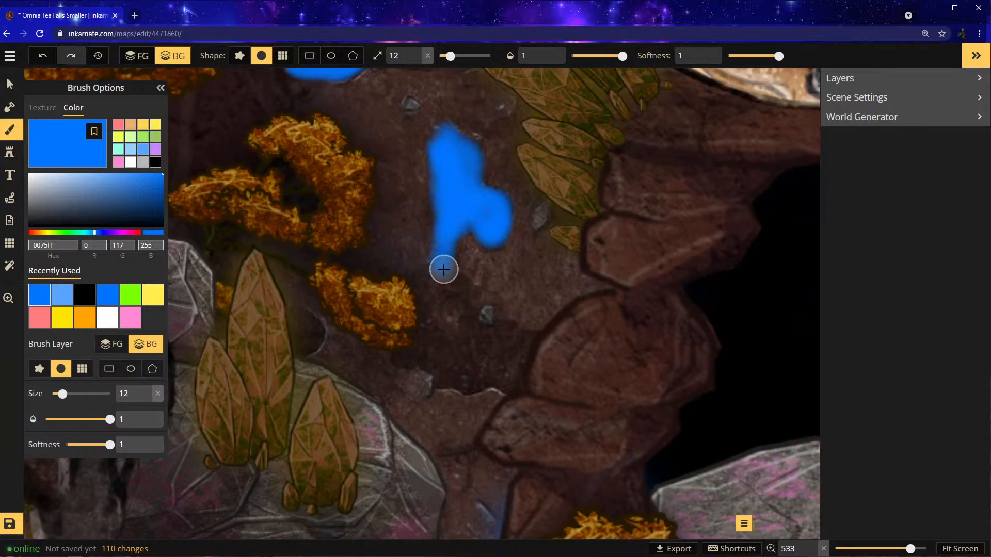
mouse_move(437, 278)
mouse_down()
mouse_move(424, 299)
mouse_move(384, 282)
mouse_move(405, 316)
mouse_move(402, 357)
mouse_move(430, 360)
mouse_move(445, 382)
mouse_move(493, 374)
mouse_move(511, 384)
mouse_move(519, 339)
mouse_move(495, 330)
mouse_move(493, 356)
mouse_move(461, 354)
mouse_move(498, 346)
mouse_move(496, 365)
mouse_move(459, 363)
mouse_move(449, 342)
mouse_move(454, 293)
mouse_move(486, 341)
mouse_move(433, 304)
mouse_move(471, 348)
mouse_move(440, 295)
mouse_move(428, 331)
mouse_move(418, 311)
mouse_move(414, 332)
mouse_move(404, 320)
mouse_move(457, 364)
mouse_move(412, 328)
mouse_move(453, 363)
mouse_move(489, 365)
mouse_move(505, 345)
mouse_move(501, 364)
mouse_move(421, 327)
mouse_move(420, 339)
mouse_move(487, 240)
mouse_up()
Paint a winding blue strip up past the crystals right of the cave and widen its upper end below the porthole
scroll(487, 240, down, 6)
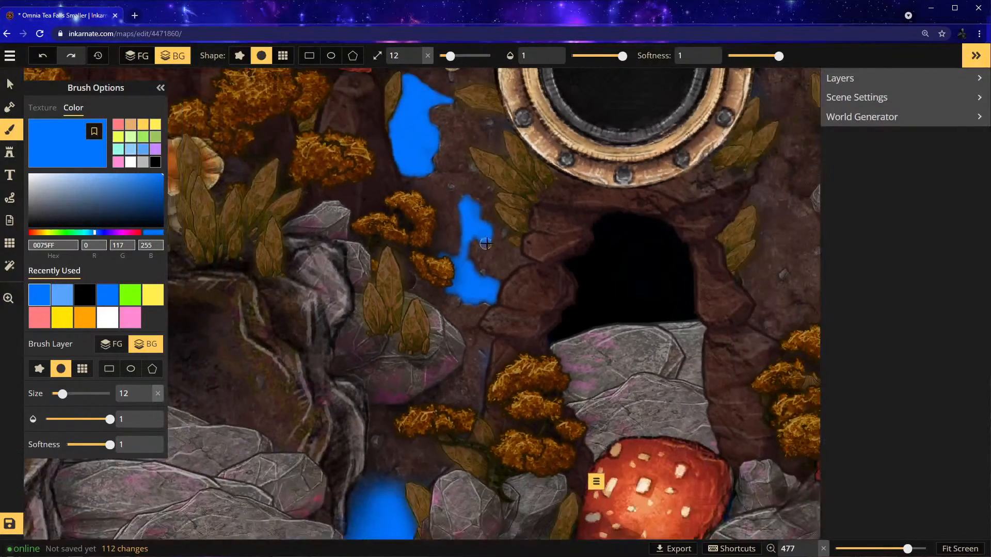
scroll(615, 197, down, 2)
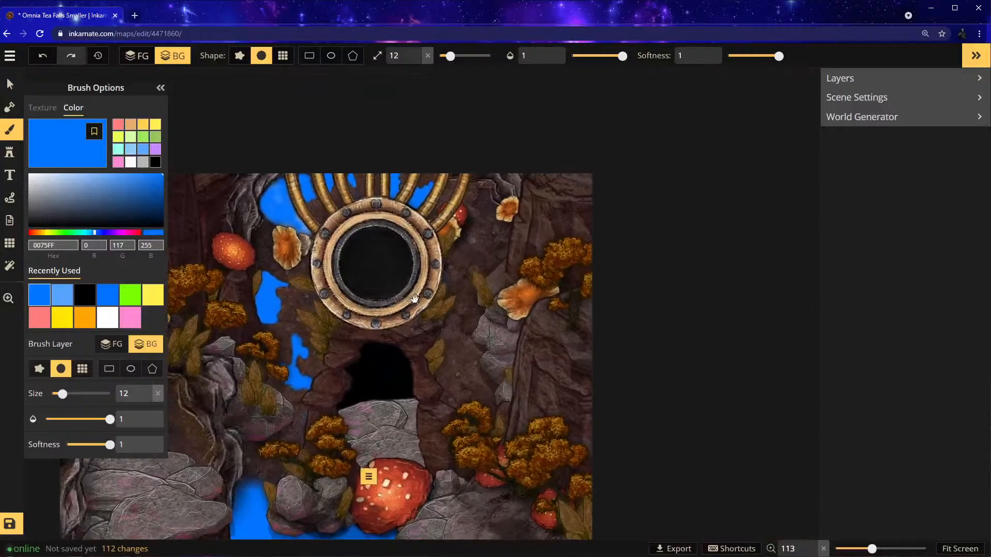
scroll(456, 335, up, 6)
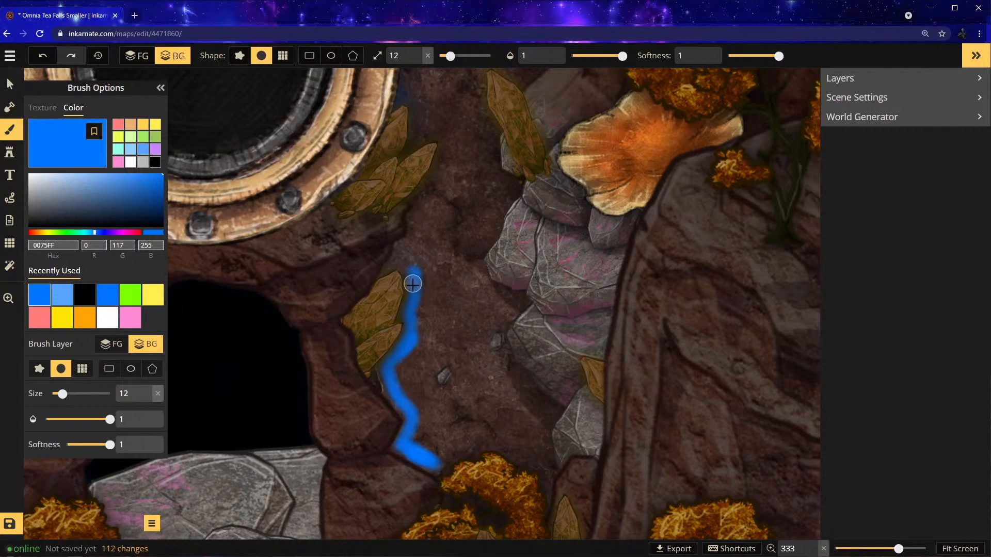
scroll(398, 262, up, 6)
mouse_move(383, 253)
mouse_down()
mouse_move(359, 276)
mouse_move(411, 218)
mouse_move(380, 242)
mouse_move(371, 261)
mouse_move(417, 210)
mouse_move(440, 201)
mouse_move(439, 173)
mouse_up()
scroll(449, 211, down, 4)
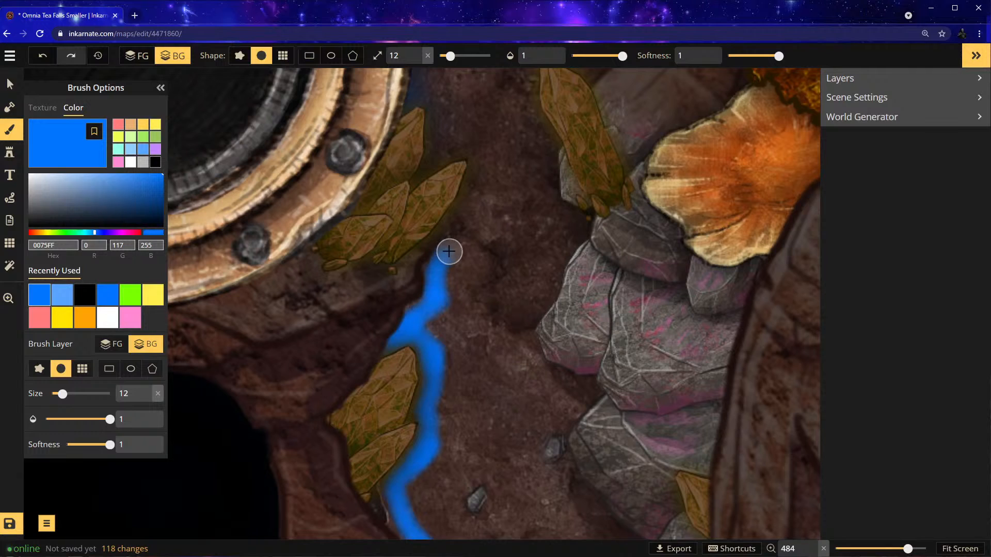
mouse_move(485, 282)
mouse_down()
mouse_move(447, 265)
mouse_move(471, 277)
mouse_move(459, 283)
mouse_move(462, 262)
mouse_move(446, 294)
mouse_up()
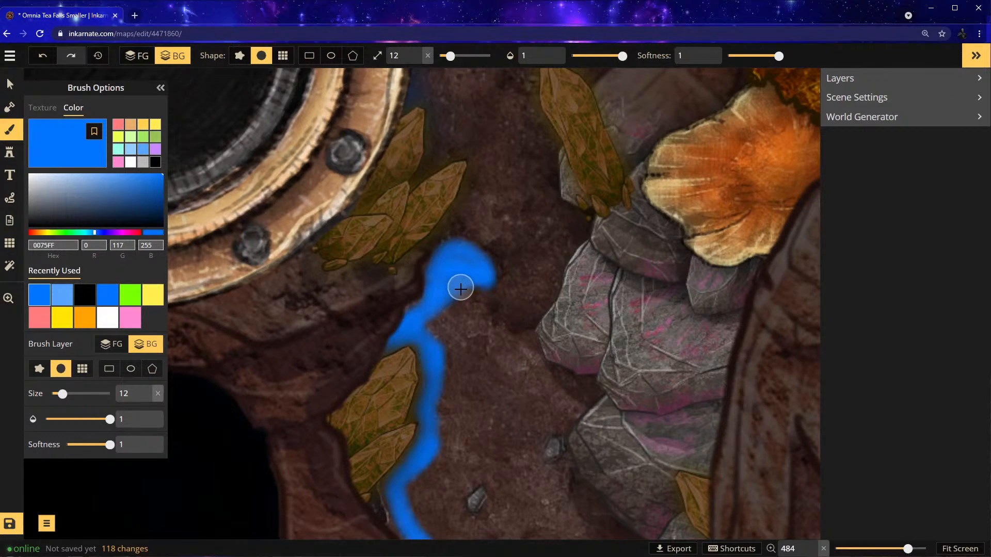
mouse_move(485, 322)
mouse_down()
mouse_move(477, 341)
mouse_move(443, 320)
mouse_move(472, 325)
mouse_move(445, 300)
mouse_move(439, 339)
mouse_move(428, 323)
mouse_move(449, 293)
mouse_move(452, 264)
mouse_move(463, 265)
mouse_move(452, 286)
mouse_move(468, 346)
mouse_move(489, 377)
mouse_move(480, 331)
mouse_move(528, 342)
mouse_move(545, 376)
mouse_move(597, 385)
mouse_move(594, 394)
mouse_move(557, 425)
mouse_move(592, 397)
mouse_move(550, 403)
mouse_move(504, 363)
mouse_move(563, 400)
mouse_move(523, 360)
mouse_move(483, 348)
mouse_move(497, 357)
mouse_move(502, 405)
mouse_move(479, 358)
mouse_move(479, 404)
mouse_move(463, 339)
mouse_move(450, 421)
mouse_move(438, 323)
mouse_move(445, 405)
mouse_move(443, 445)
mouse_move(443, 396)
mouse_move(430, 454)
mouse_move(502, 398)
mouse_move(445, 422)
mouse_move(514, 378)
mouse_move(464, 388)
mouse_move(535, 382)
mouse_move(500, 376)
mouse_move(497, 393)
mouse_move(442, 409)
mouse_move(460, 439)
mouse_up()
Extend the blue patch down along the grey boulders and fill the enclosed rock to just above the orange moss
mouse_move(525, 487)
mouse_down()
mouse_move(459, 234)
mouse_move(467, 200)
mouse_move(459, 148)
mouse_move(471, 122)
mouse_move(442, 159)
mouse_move(454, 207)
mouse_move(450, 115)
mouse_move(428, 155)
mouse_move(462, 219)
mouse_move(455, 176)
mouse_move(473, 150)
mouse_move(486, 178)
mouse_move(482, 153)
mouse_up()
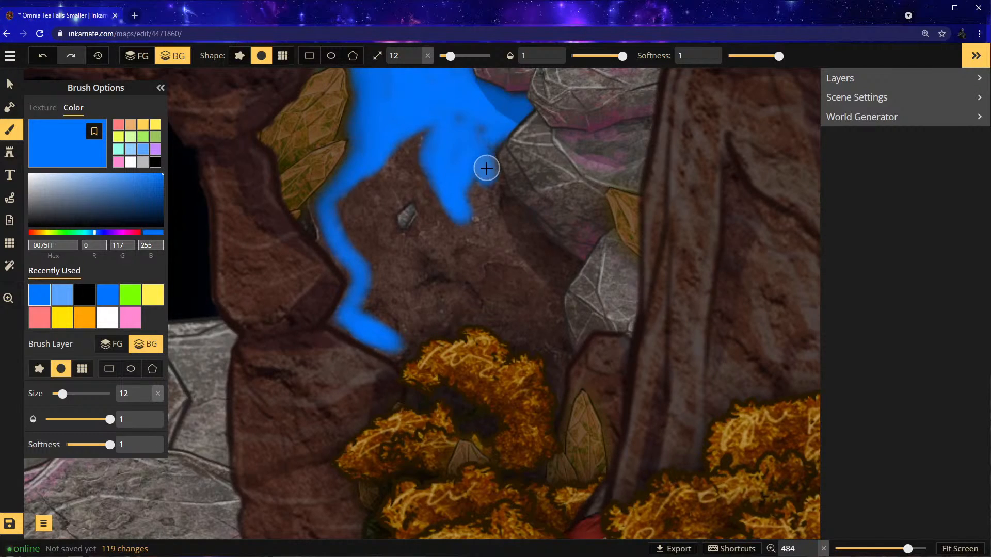
mouse_move(498, 192)
mouse_down()
mouse_move(569, 270)
mouse_move(515, 252)
mouse_up()
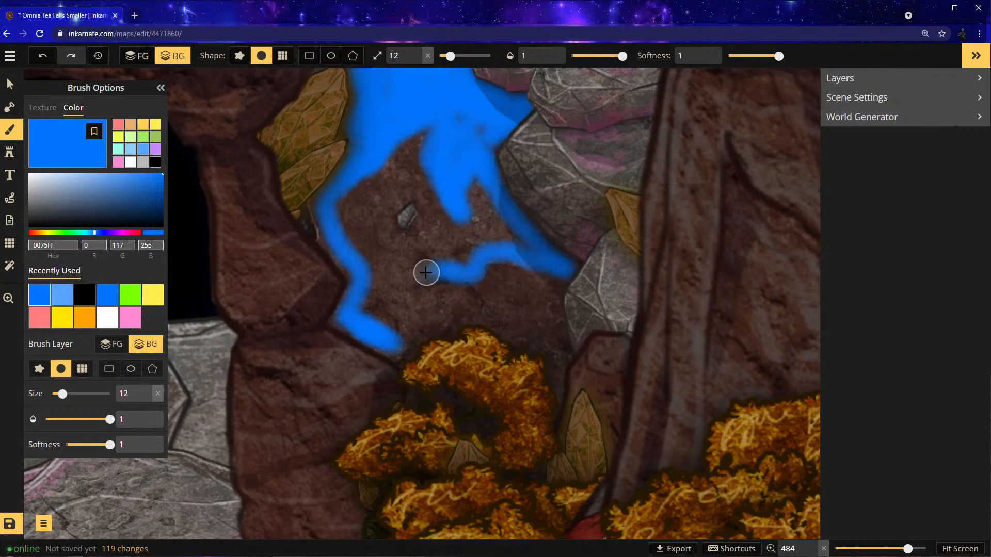
mouse_move(403, 341)
mouse_down()
mouse_move(402, 192)
mouse_move(386, 319)
mouse_move(396, 304)
mouse_move(402, 325)
mouse_move(366, 311)
mouse_move(375, 213)
mouse_move(376, 316)
mouse_move(421, 127)
mouse_move(349, 195)
mouse_move(344, 212)
mouse_move(364, 266)
mouse_move(359, 226)
mouse_move(342, 213)
mouse_move(346, 224)
mouse_move(389, 178)
mouse_move(352, 214)
mouse_move(337, 205)
mouse_move(344, 241)
mouse_move(366, 264)
mouse_move(357, 311)
mouse_move(392, 325)
mouse_move(378, 248)
mouse_move(386, 193)
mouse_move(379, 238)
mouse_move(371, 185)
mouse_move(365, 253)
mouse_move(348, 206)
mouse_move(375, 171)
mouse_move(348, 194)
mouse_move(430, 123)
mouse_move(416, 259)
mouse_move(469, 254)
mouse_move(411, 263)
mouse_move(468, 263)
mouse_move(491, 236)
mouse_move(527, 246)
mouse_move(488, 202)
mouse_up()
drag(503, 242, 465, 194)
mouse_move(472, 237)
mouse_down()
mouse_move(407, 248)
mouse_move(475, 218)
mouse_move(415, 235)
mouse_move(445, 205)
mouse_move(429, 169)
mouse_move(432, 227)
mouse_move(413, 166)
mouse_up()
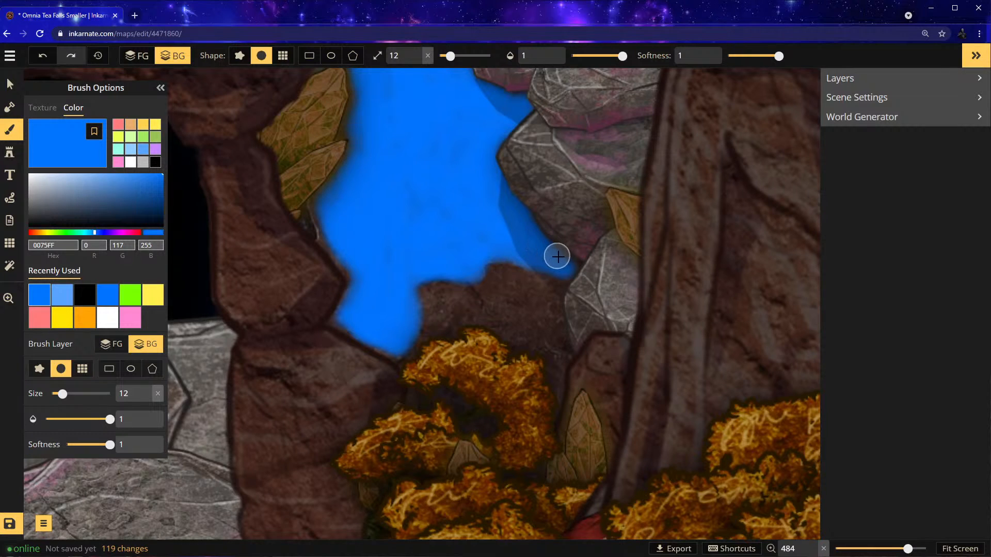
drag(566, 262, 530, 256)
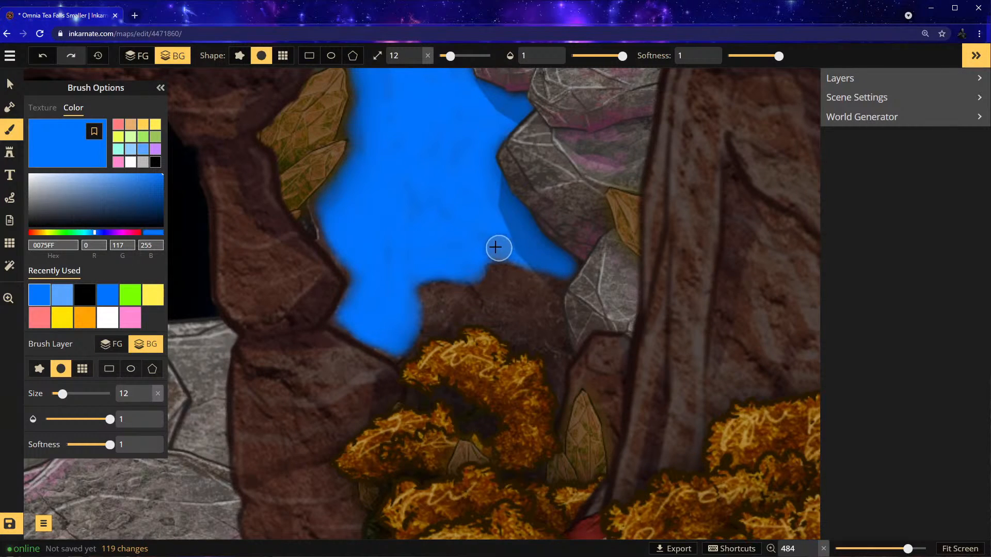
Outline a jagged blue patch between the porthole's right rim and the brown cliff, below the red mushroom, and begin filling it
scroll(497, 249, down, 6)
scroll(434, 282, up, 5)
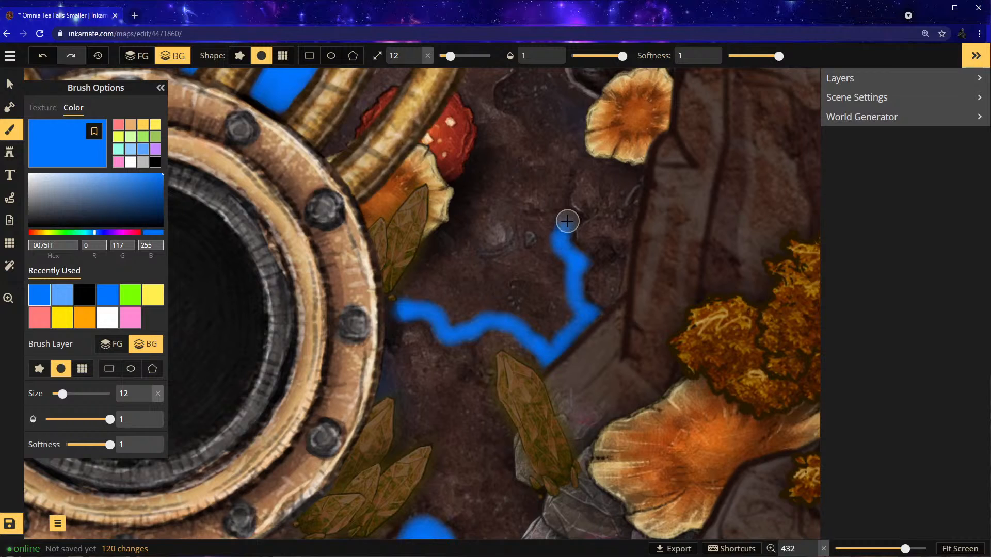
drag(539, 174, 509, 162)
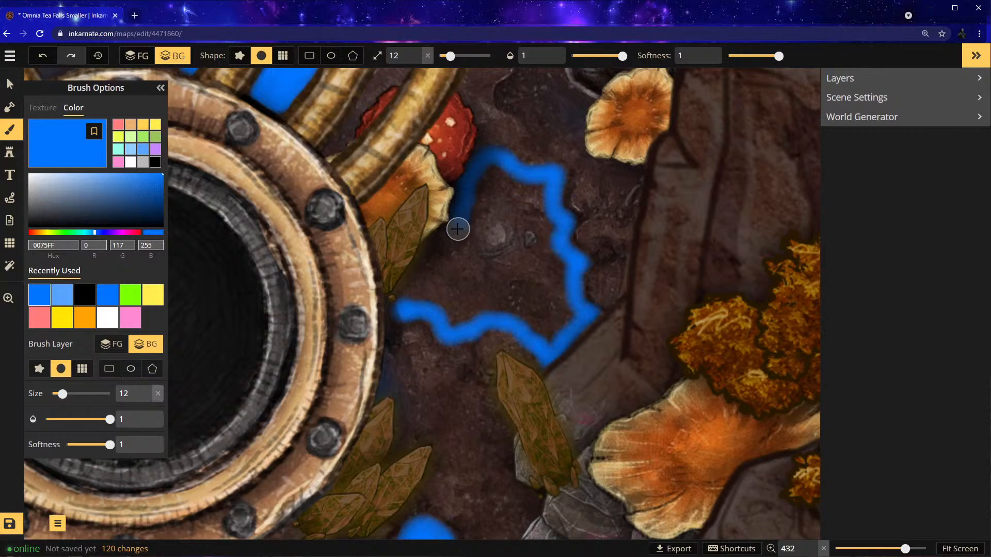
mouse_move(405, 298)
mouse_down()
mouse_move(474, 232)
mouse_move(428, 298)
mouse_move(467, 282)
mouse_move(449, 310)
mouse_move(413, 300)
mouse_move(442, 318)
mouse_move(529, 314)
mouse_move(555, 329)
mouse_move(560, 297)
mouse_move(541, 233)
mouse_move(563, 309)
mouse_move(560, 266)
mouse_up()
drag(552, 330, 538, 255)
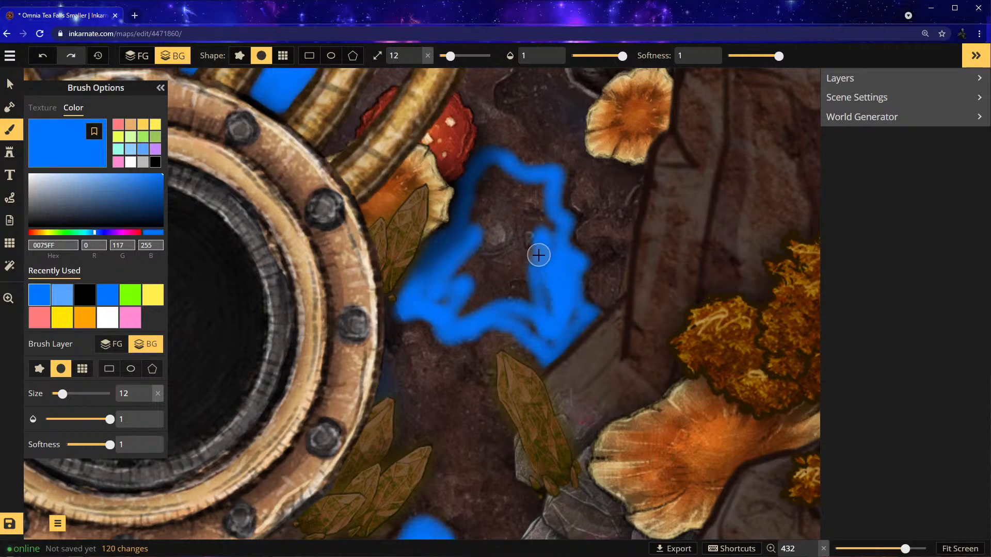
Enlarge the brush to size 21 and fill the rest of the blue patch right of the porthole
click(458, 56)
mouse_move(511, 224)
mouse_down()
mouse_move(534, 193)
mouse_move(496, 184)
mouse_move(478, 249)
mouse_move(485, 169)
mouse_move(544, 219)
mouse_move(438, 294)
mouse_move(460, 277)
mouse_up()
mouse_move(520, 250)
mouse_down()
mouse_move(531, 289)
mouse_move(504, 222)
mouse_move(525, 193)
mouse_move(543, 209)
mouse_move(559, 316)
mouse_move(573, 315)
mouse_move(548, 332)
mouse_move(498, 281)
mouse_move(507, 296)
mouse_move(460, 316)
mouse_up()
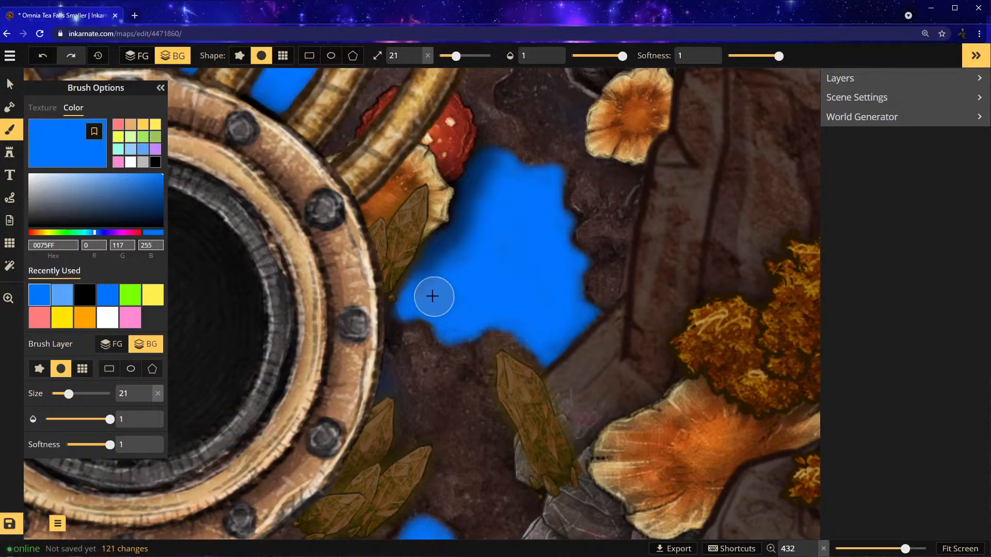
Extend the blue patch right of the porthole upward between the outermost brass pipe and the orange fungus
scroll(484, 264, down, 5)
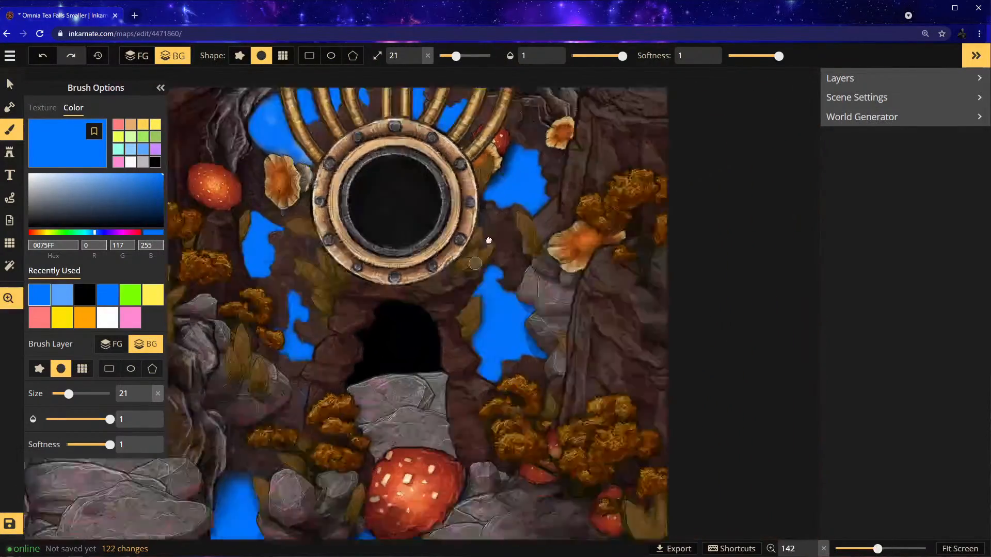
drag(489, 241, 476, 345)
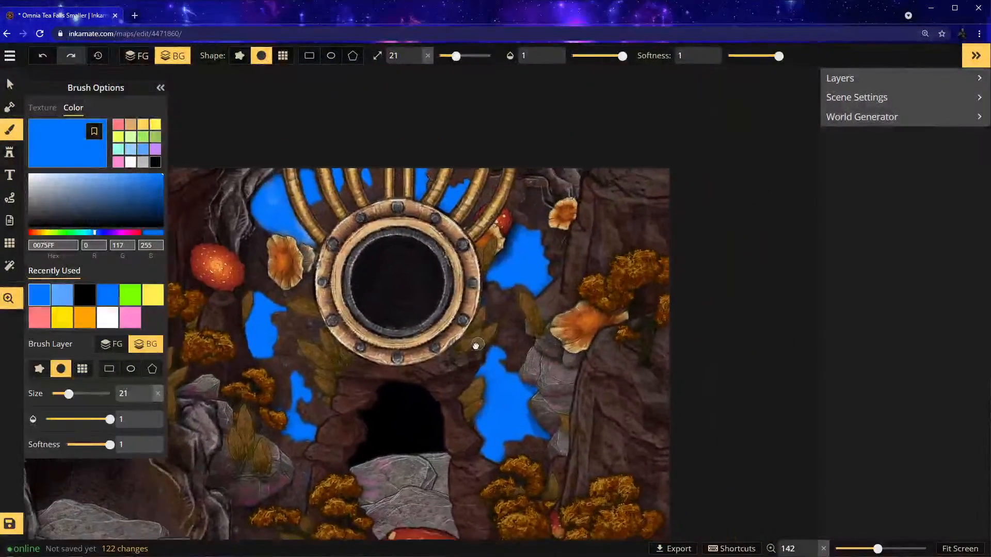
drag(403, 346, 428, 336)
scroll(539, 230, up, 5)
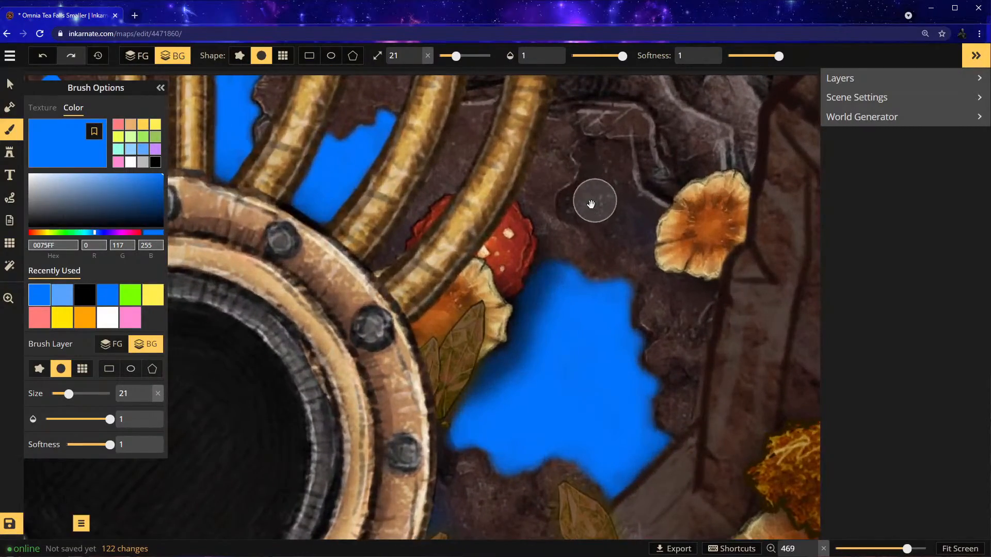
drag(576, 228, 515, 324)
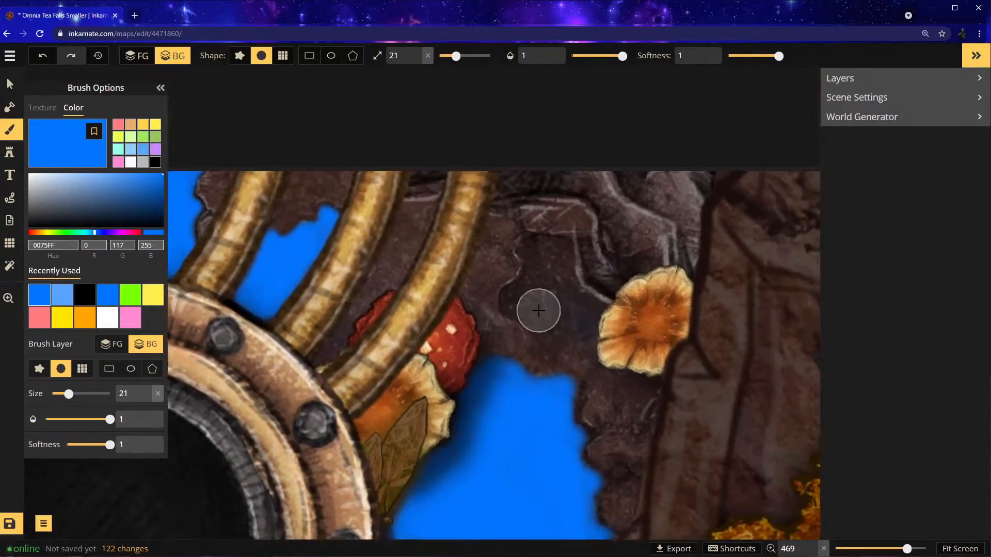
scroll(546, 334, down, 3)
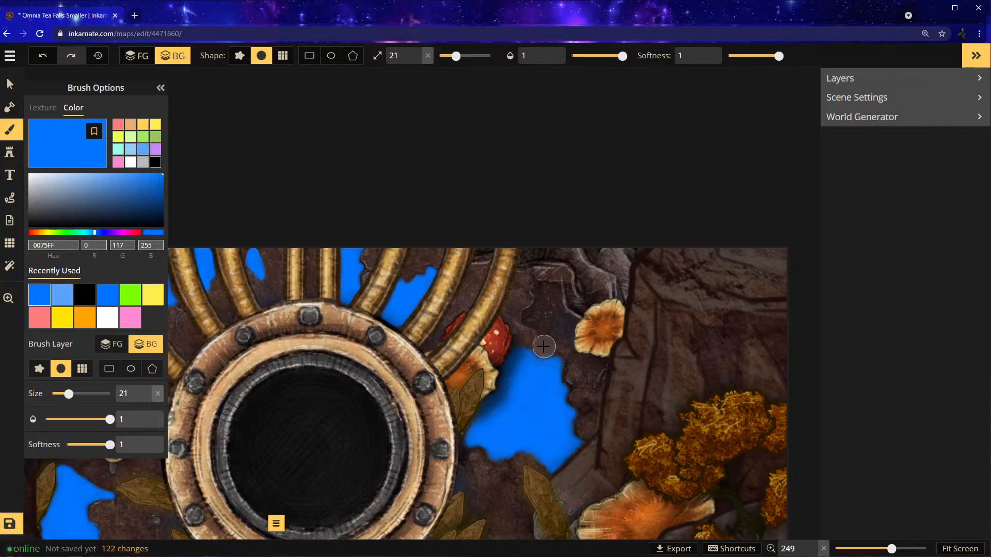
scroll(544, 343, up, 2)
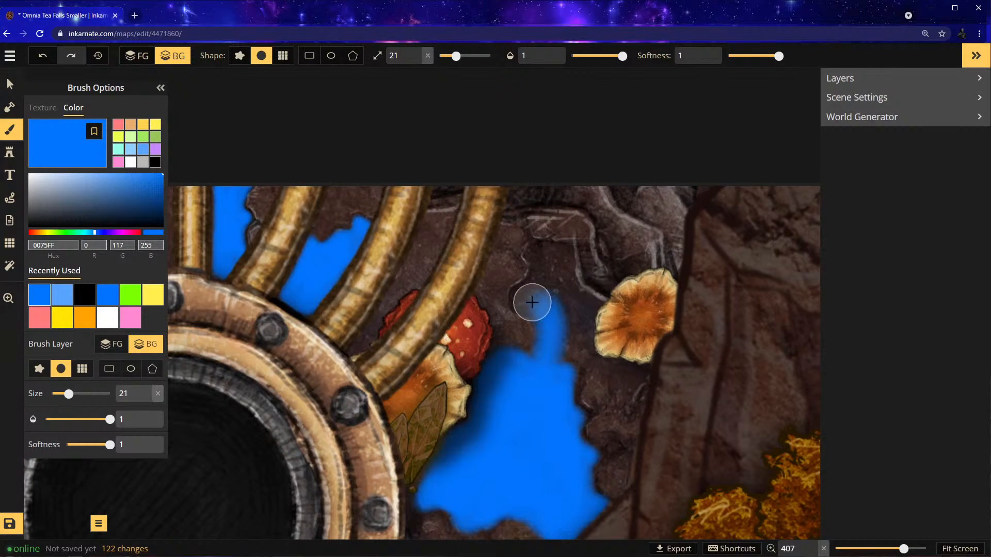
mouse_move(544, 279)
mouse_down()
mouse_move(536, 255)
mouse_move(551, 253)
mouse_move(564, 301)
mouse_up()
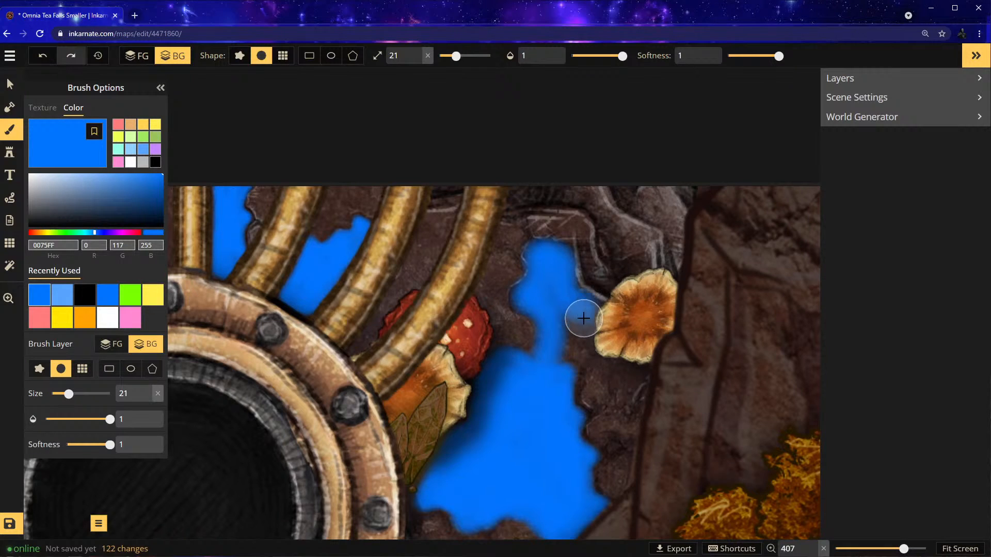
mouse_move(543, 370)
mouse_down()
mouse_move(558, 284)
mouse_move(547, 276)
mouse_move(549, 330)
mouse_move(549, 273)
mouse_move(551, 355)
mouse_move(514, 381)
mouse_move(527, 400)
mouse_up()
Select the large size 379 boulder below the blue pool and lower it to layer -4
scroll(508, 398, down, 5)
key(space)
drag(458, 447, 627, 179)
scroll(535, 249, down, 2)
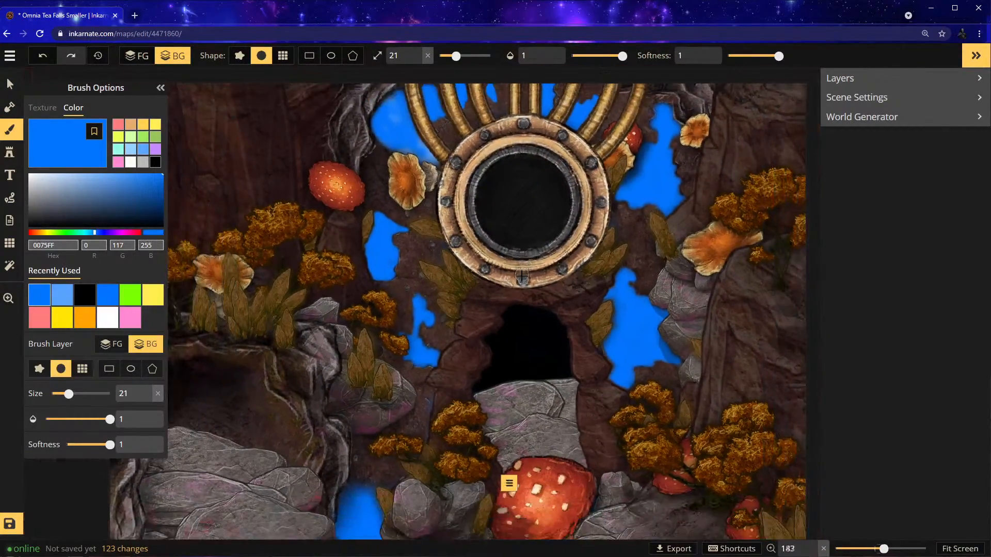
drag(531, 365, 560, 172)
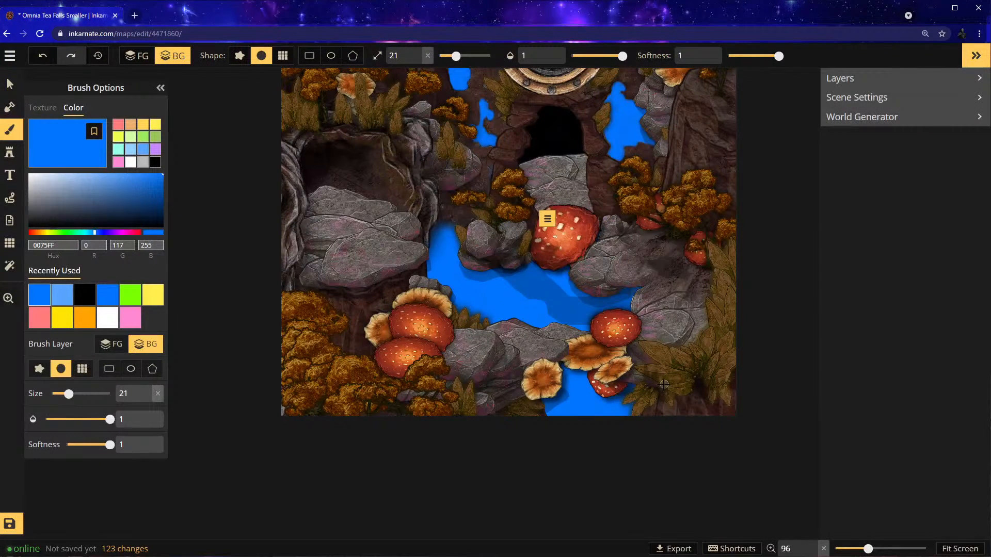
scroll(576, 356, up, 5)
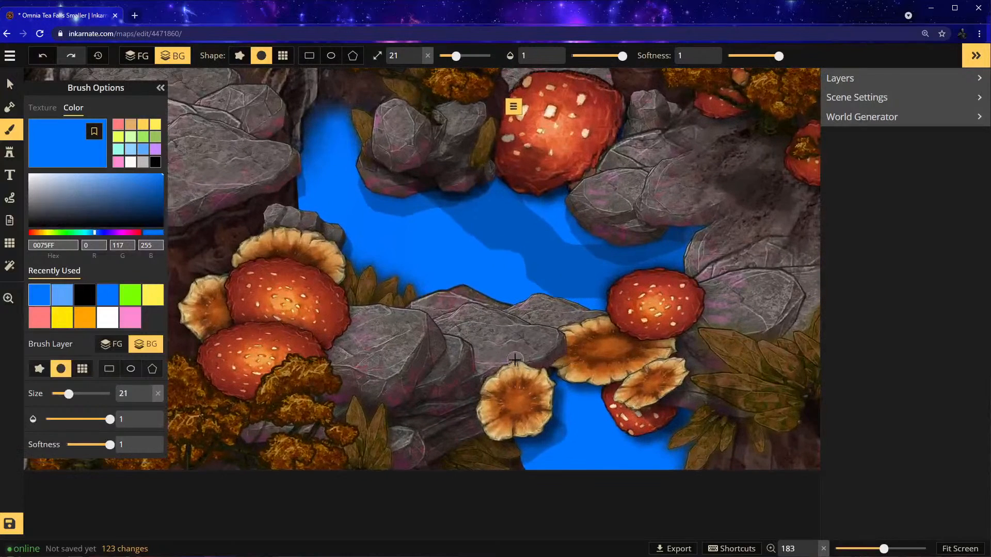
click(9, 83)
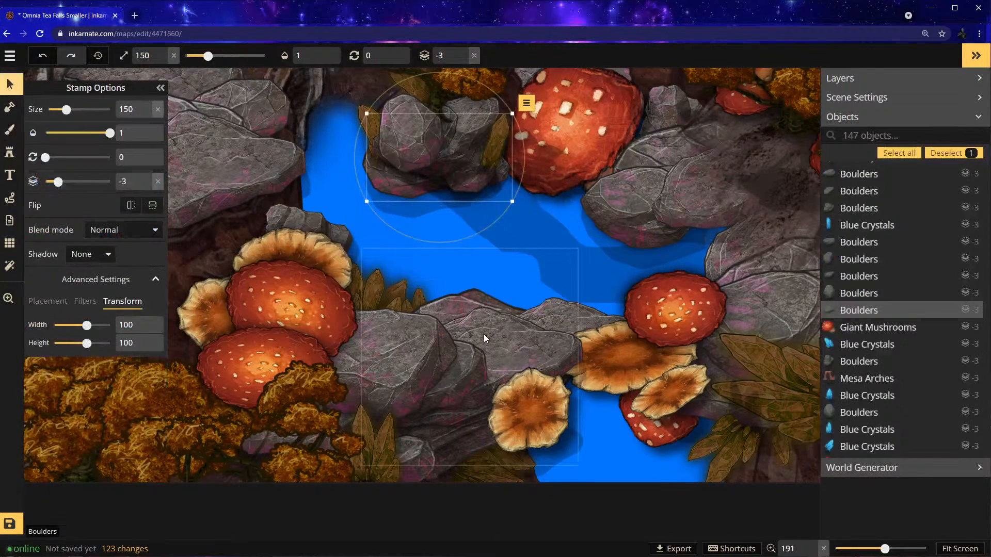
click(526, 329)
click(562, 331)
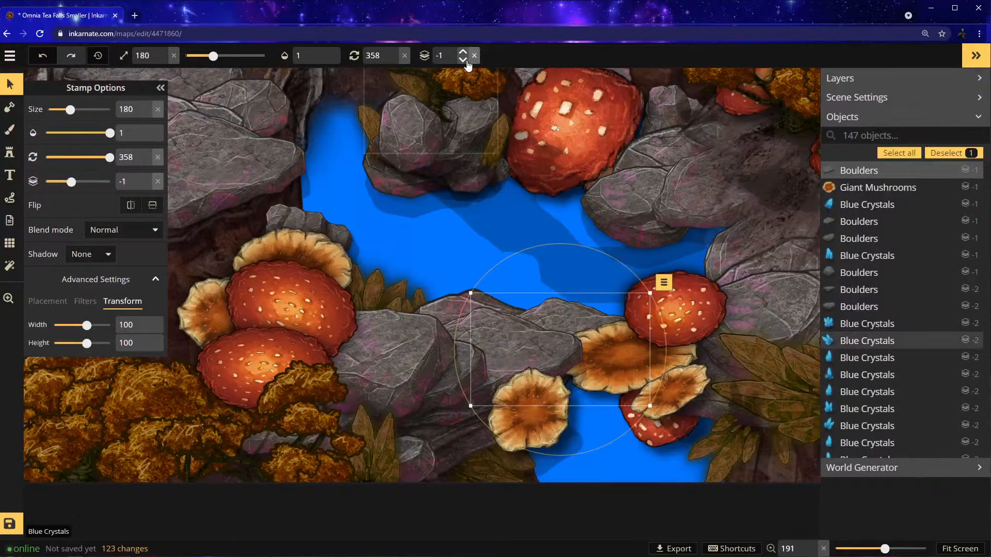
click(482, 342)
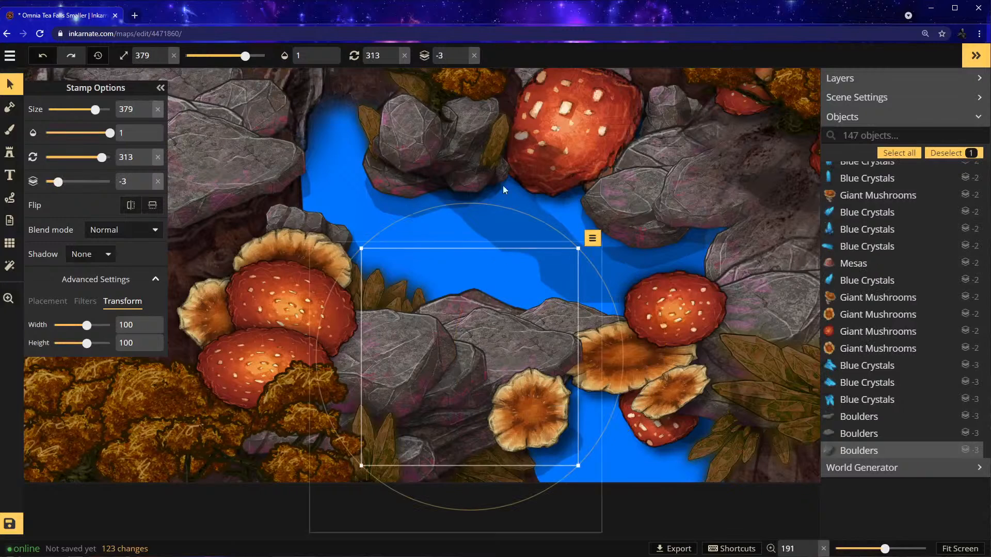
click(464, 61)
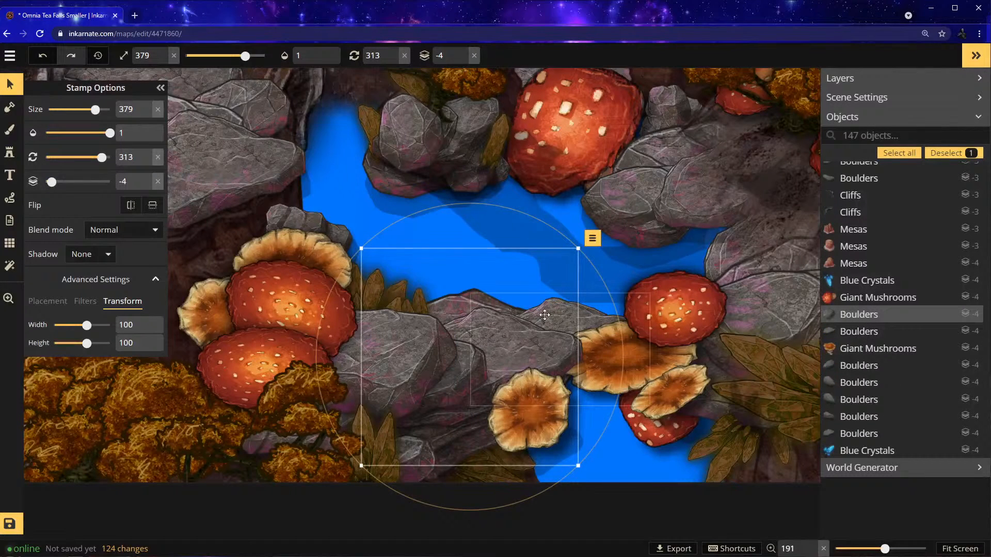
Lower the size 209 boulder beside the round fungus to layer -3 and shift it right, behind the orange fungi
click(507, 335)
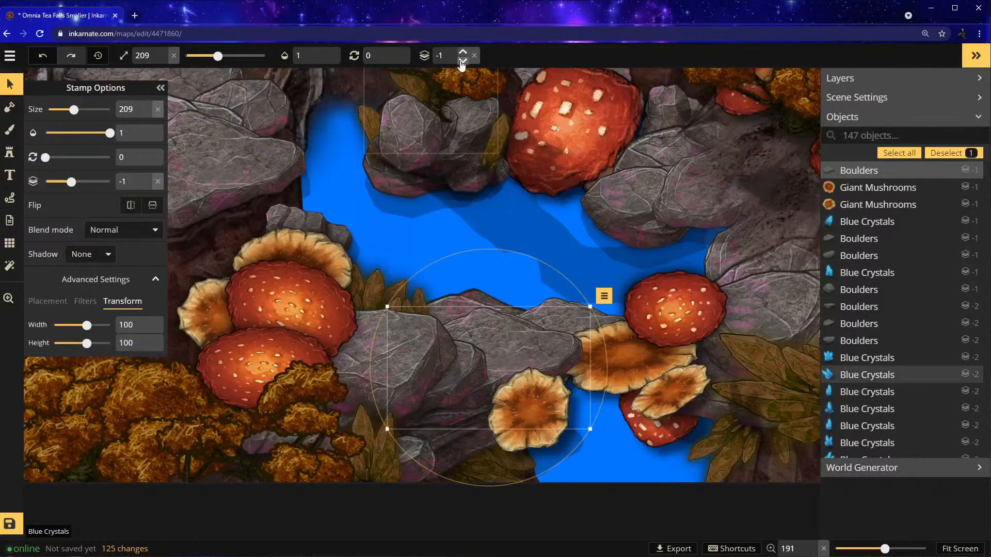
click(462, 62)
click(463, 61)
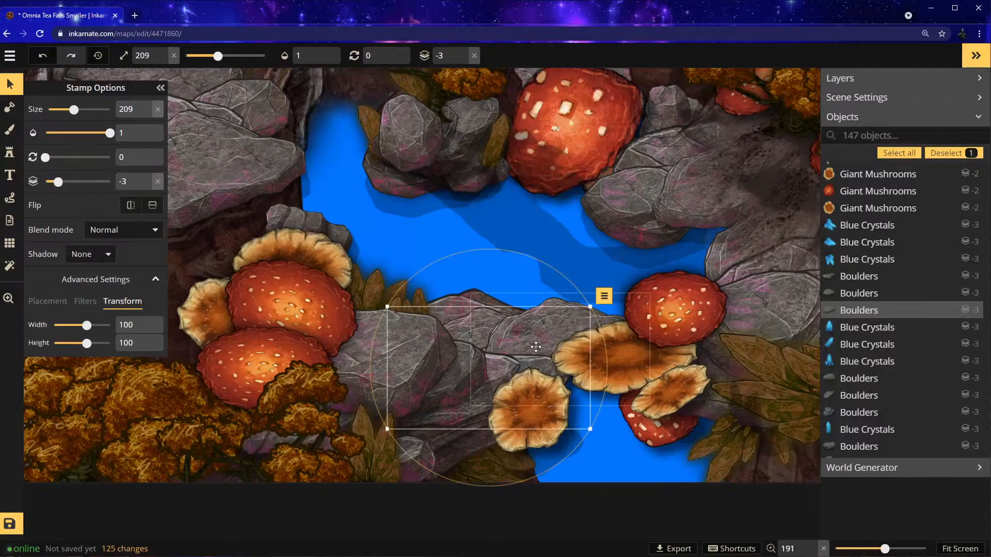
drag(535, 347, 573, 341)
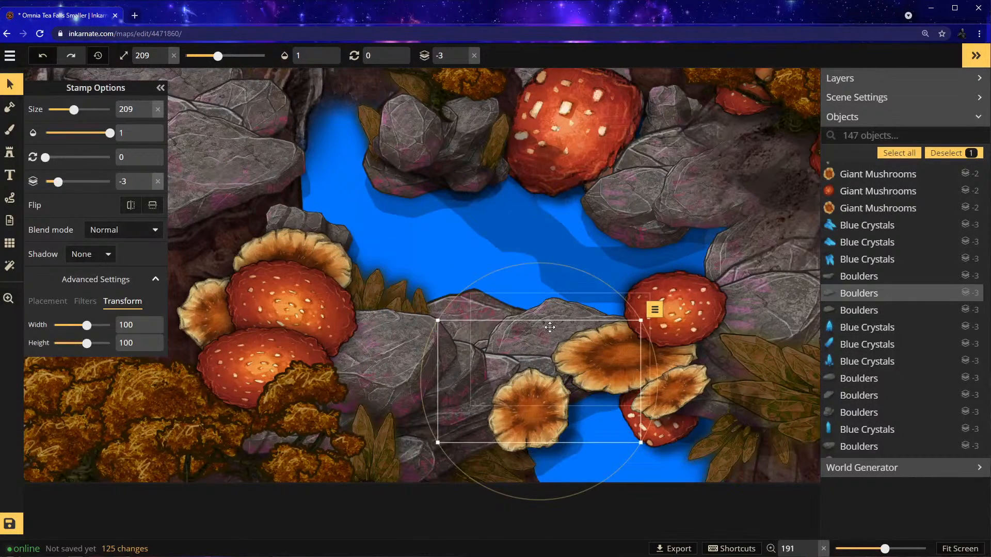
Move the red mushroom at the pool's lower right edge left, and delete the boulder behind the orange fungus
scroll(638, 361, down, 5)
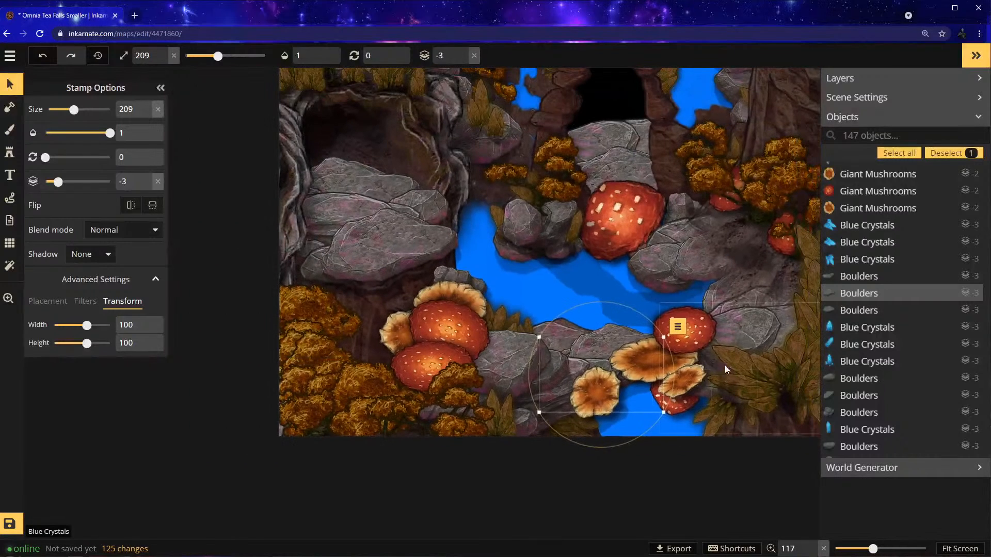
drag(699, 332, 657, 332)
click(602, 349)
drag(597, 351, 588, 306)
click(462, 61)
click(462, 62)
click(462, 62)
key(Delete)
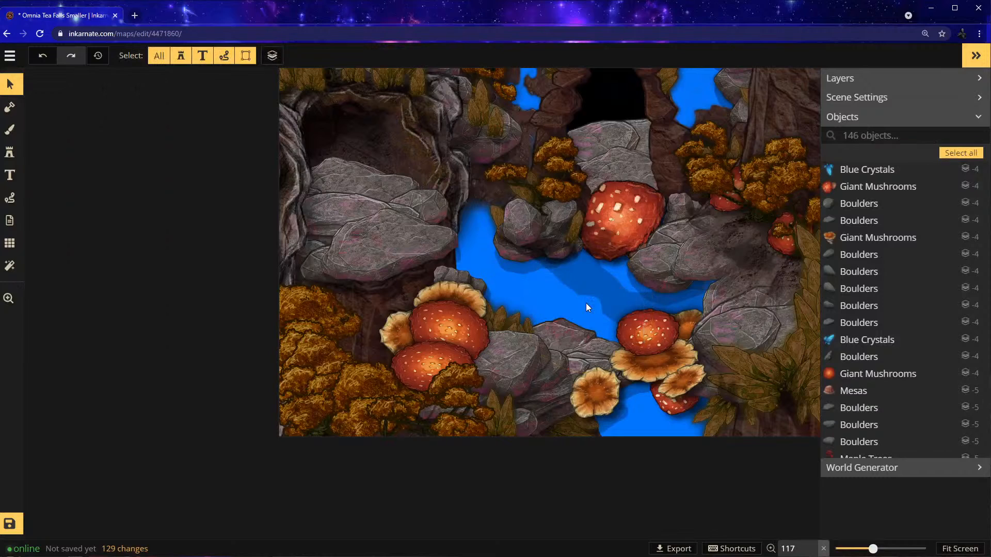
Delete the boulder protruding into the pool's lower edge, left of the moved red mushroom
drag(611, 373, 662, 414)
click(568, 337)
key(Delete)
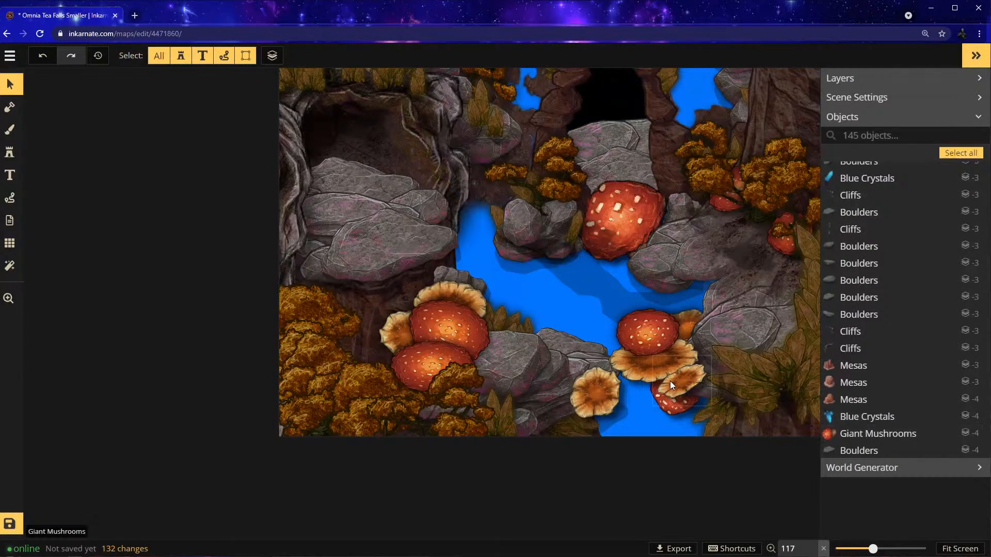
Duplicate the small red mushroom below the orange fungi and place the copy to its left, beside the round fungus
right_click(668, 400)
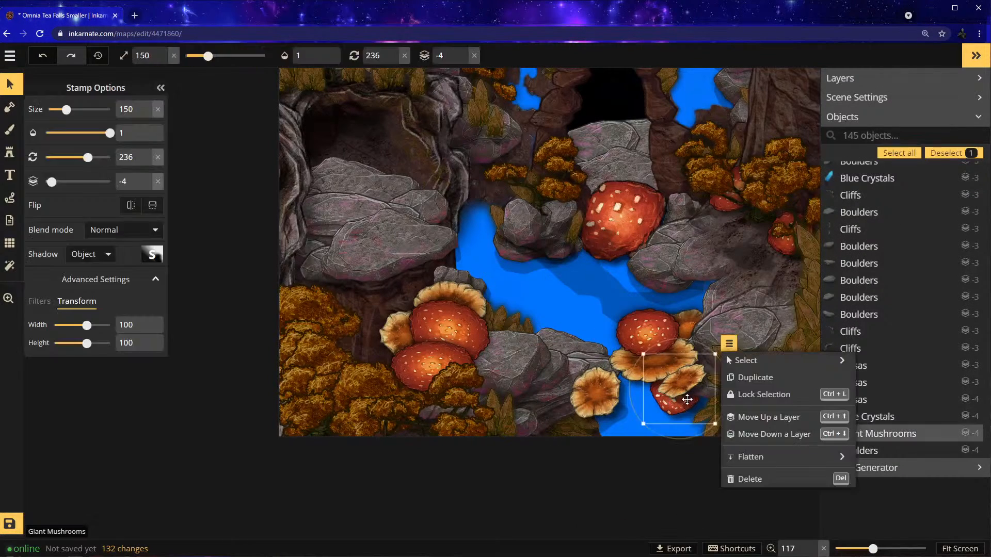
click(748, 376)
drag(723, 398, 616, 408)
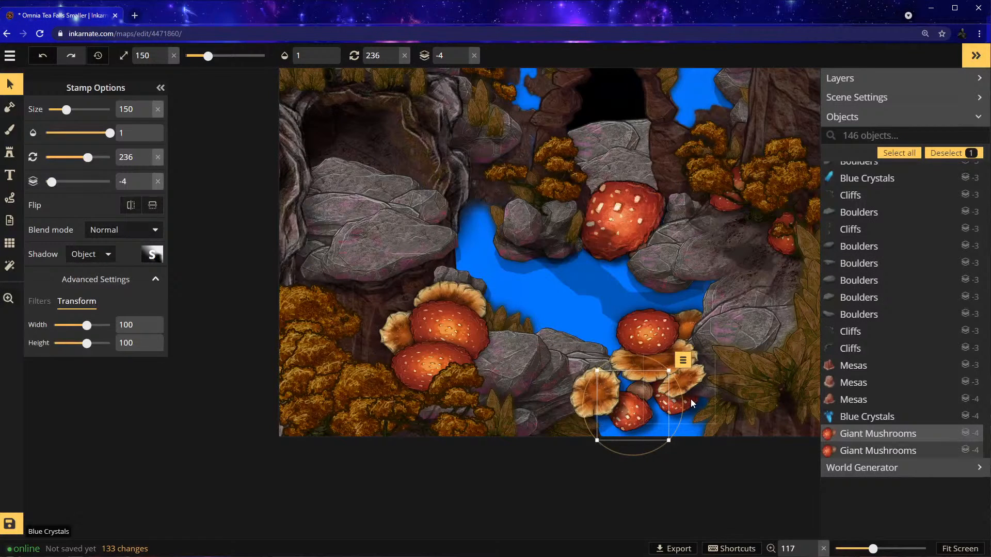
Rotate the copied small red mushroom to 92 and tuck it behind the round fungus
drag(685, 398, 589, 382)
drag(644, 412, 624, 400)
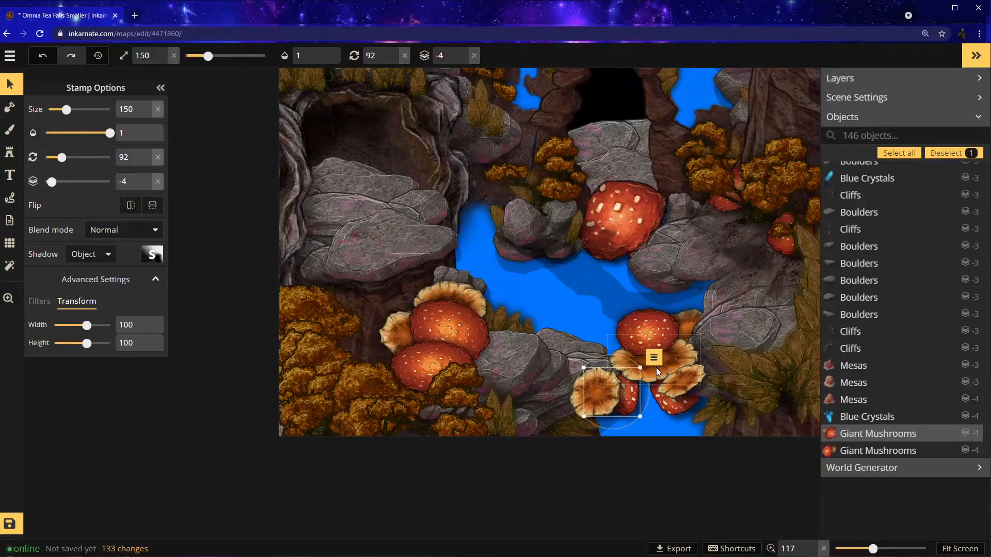
Shift the red mushroom above the orange fungi left, lower it to layer -3, flatten its height to 49 and rotate it to 156
drag(642, 334, 605, 333)
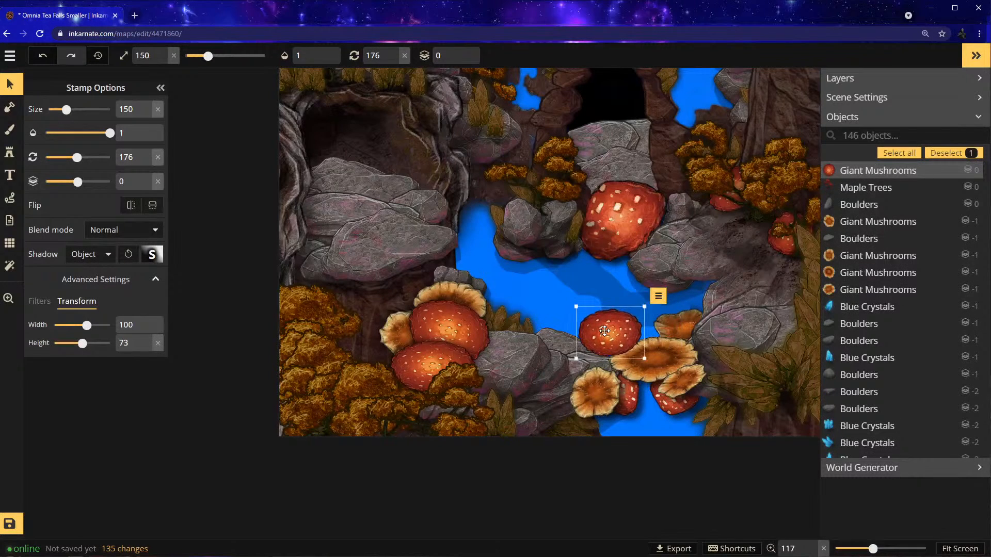
click(463, 59)
click(463, 59)
click(463, 59)
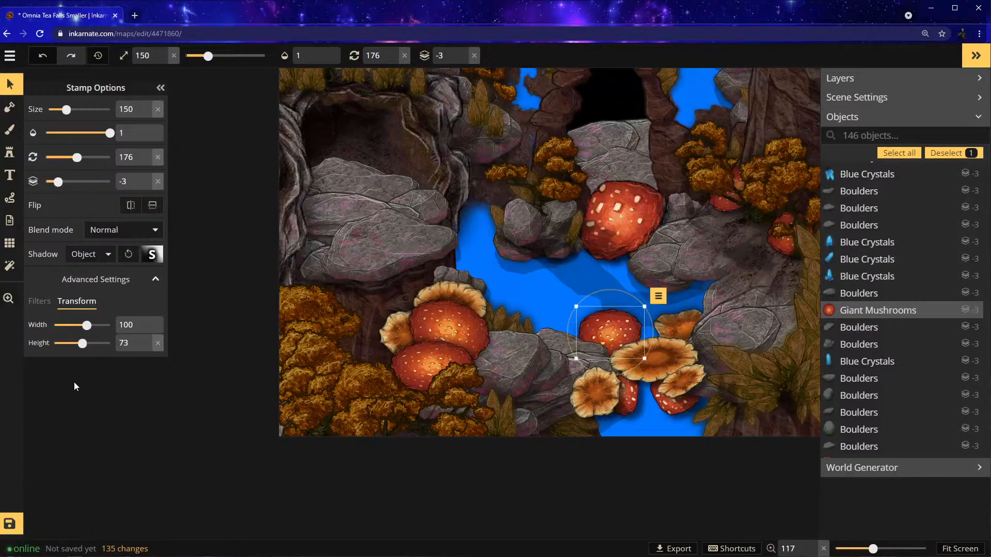
drag(81, 342, 76, 343)
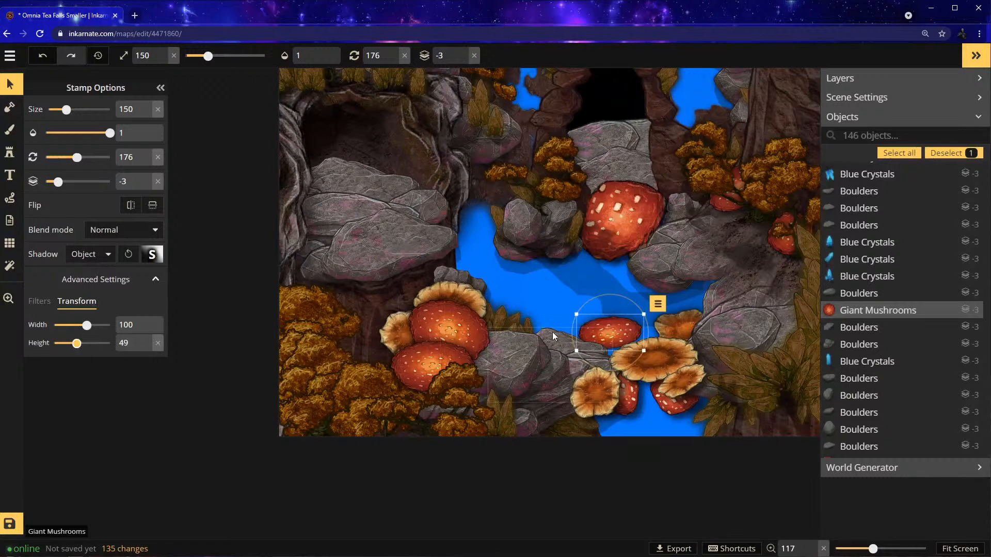
mouse_move(638, 332)
mouse_down()
mouse_move(643, 342)
mouse_move(640, 333)
mouse_up()
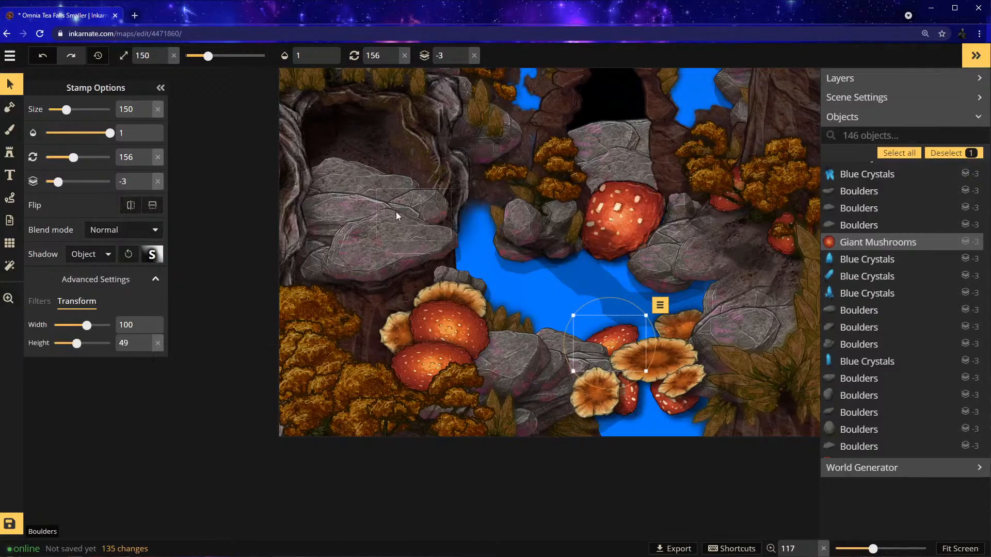
Stamp the third giant mushroom variant below the round fungus at the map's lower edge and rotate it to 299
click(20, 151)
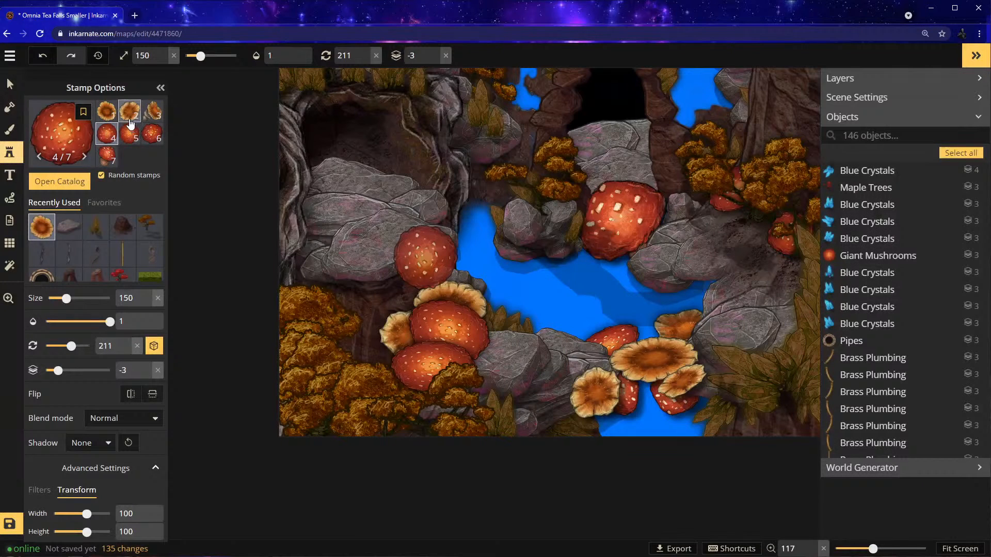
click(152, 122)
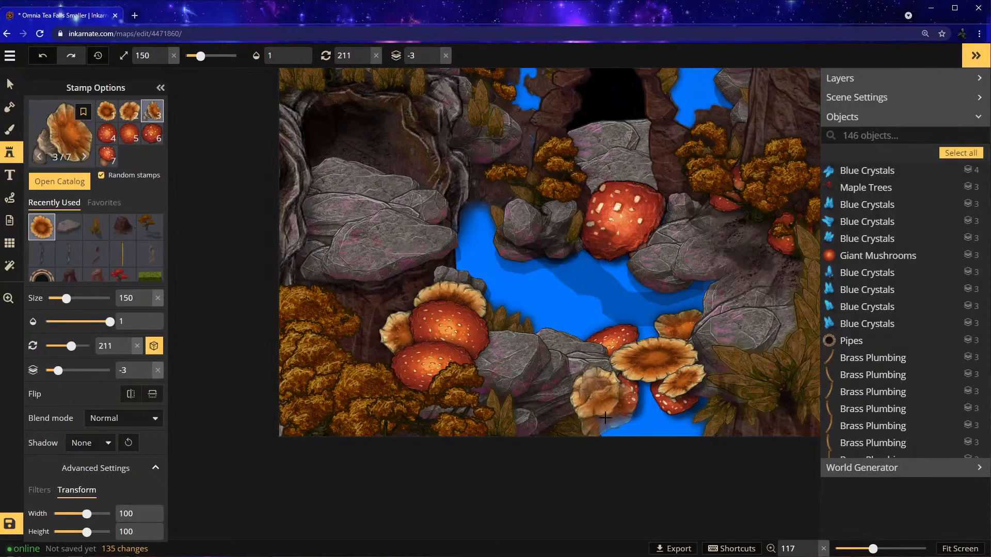
click(613, 429)
drag(680, 427, 660, 388)
drag(631, 417, 639, 404)
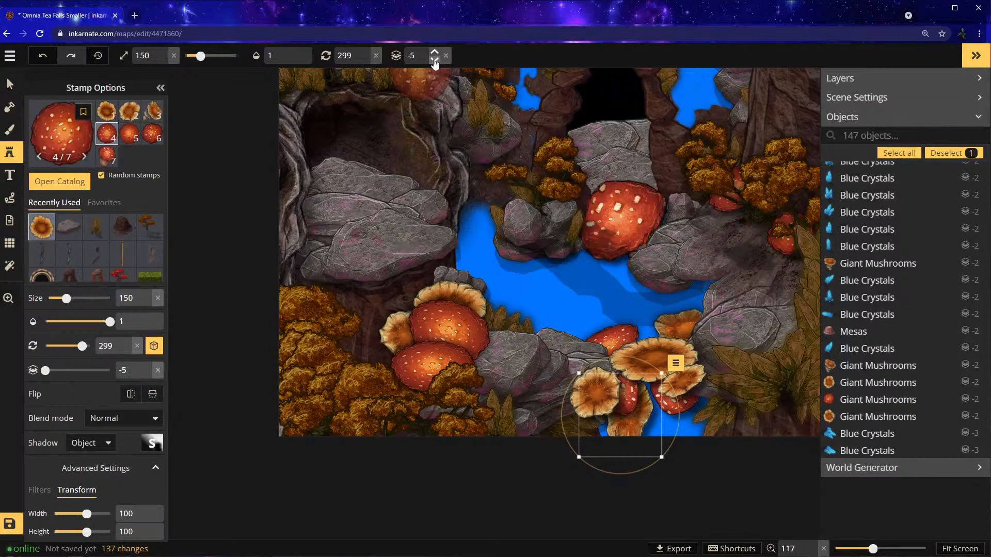
Shrink the new orange mushroom to size 106, set it to layer -3 and tuck it directly beneath the round fungus
drag(637, 429, 632, 454)
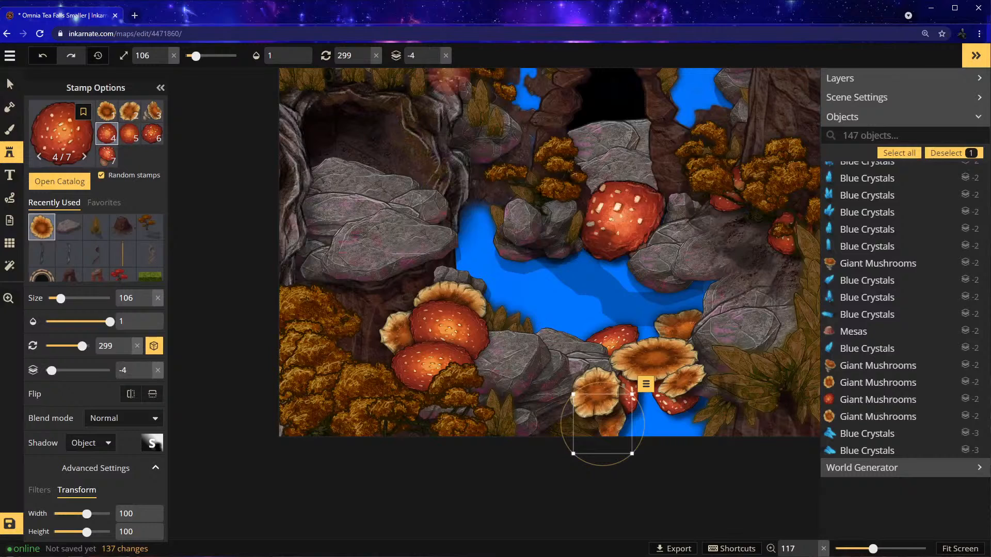
drag(609, 433, 605, 433)
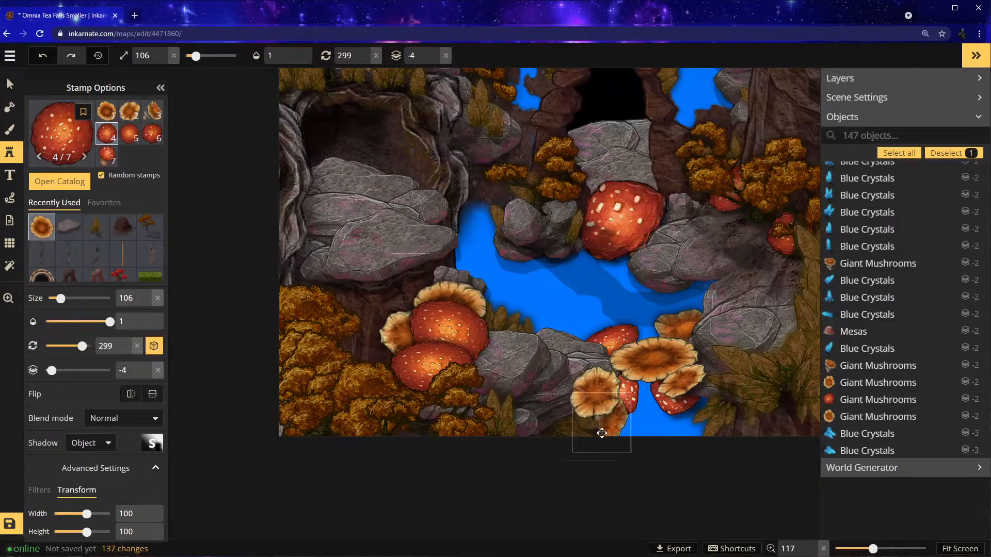
click(435, 53)
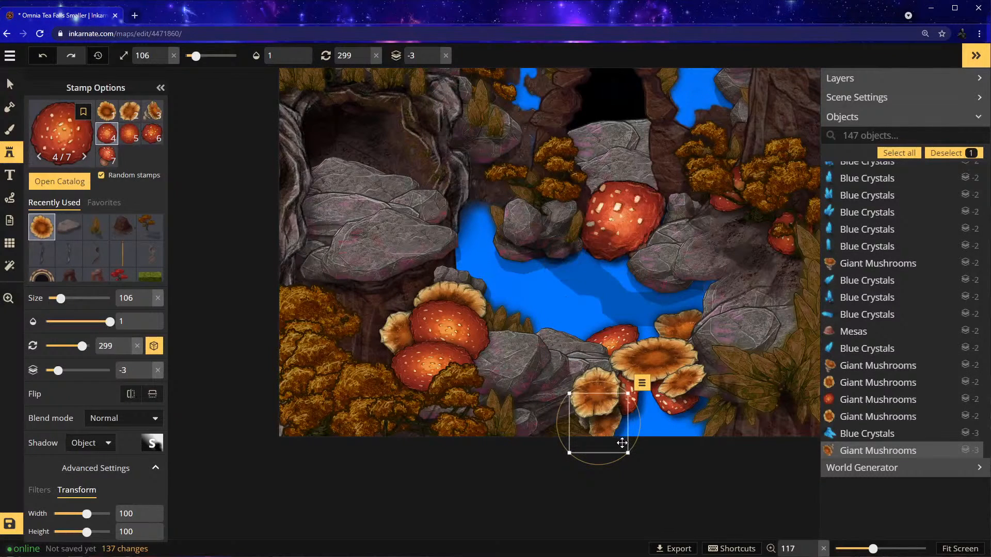
drag(602, 438, 608, 438)
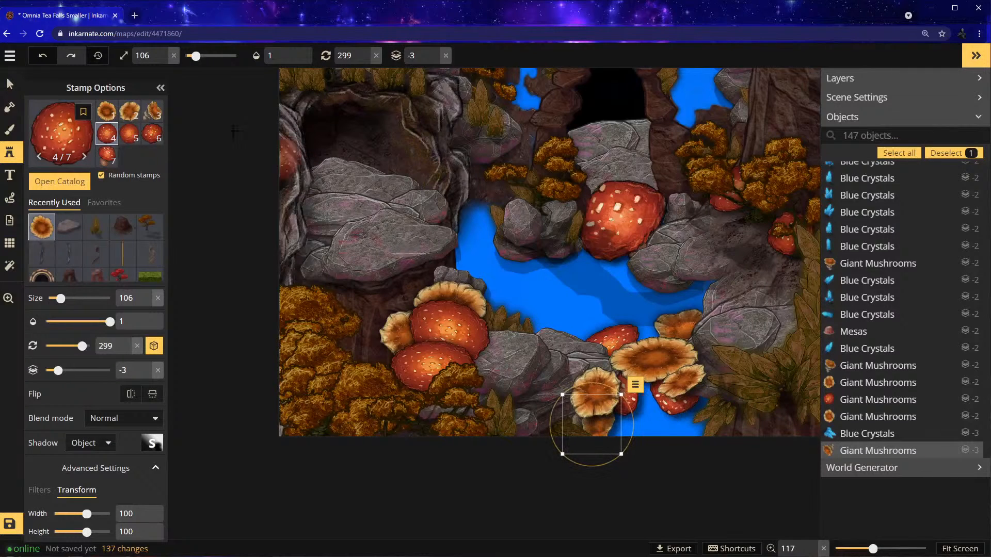
Rotate the flattened red mushroom above the orange fungi to 168
click(9, 86)
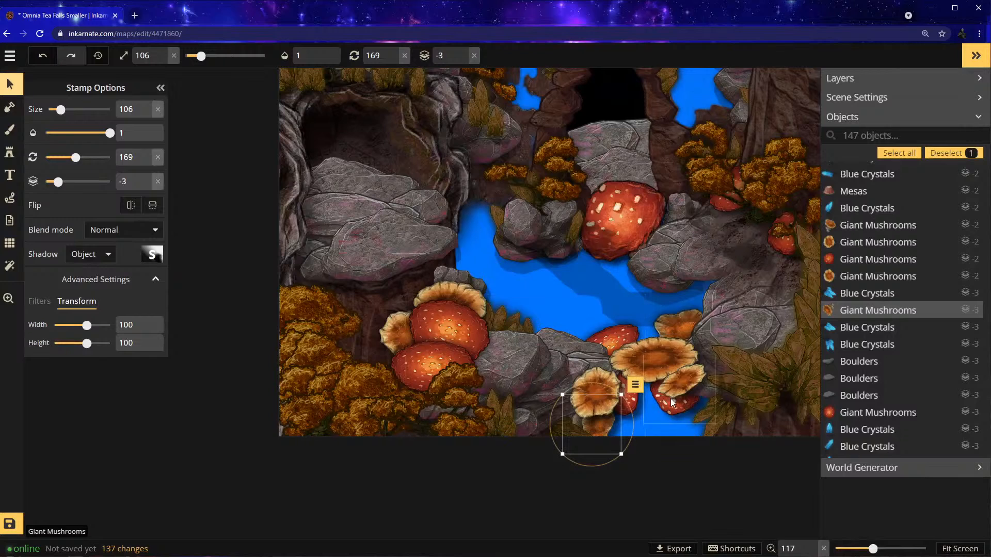
click(609, 356)
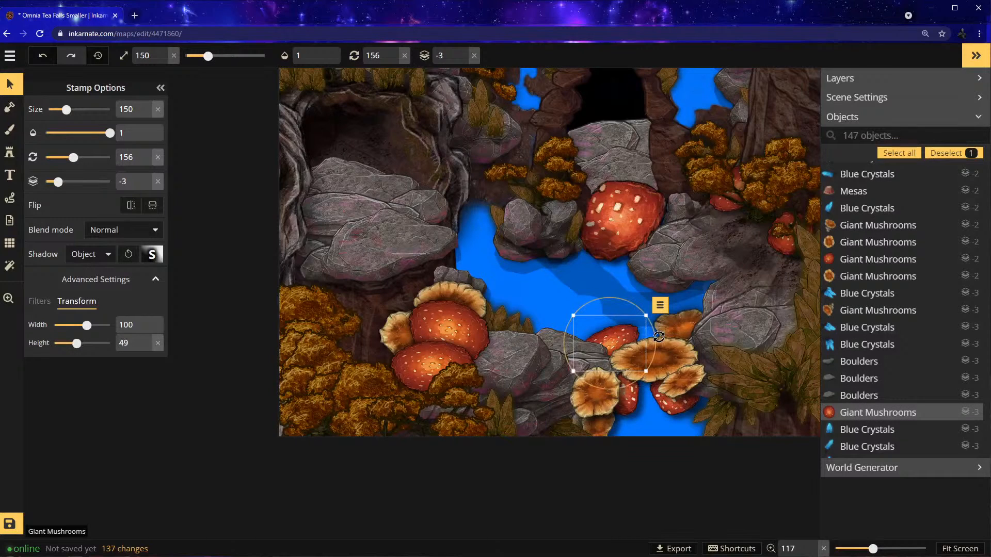
mouse_move(658, 350)
mouse_down()
mouse_move(641, 364)
mouse_move(603, 349)
mouse_move(646, 354)
mouse_move(651, 332)
mouse_up()
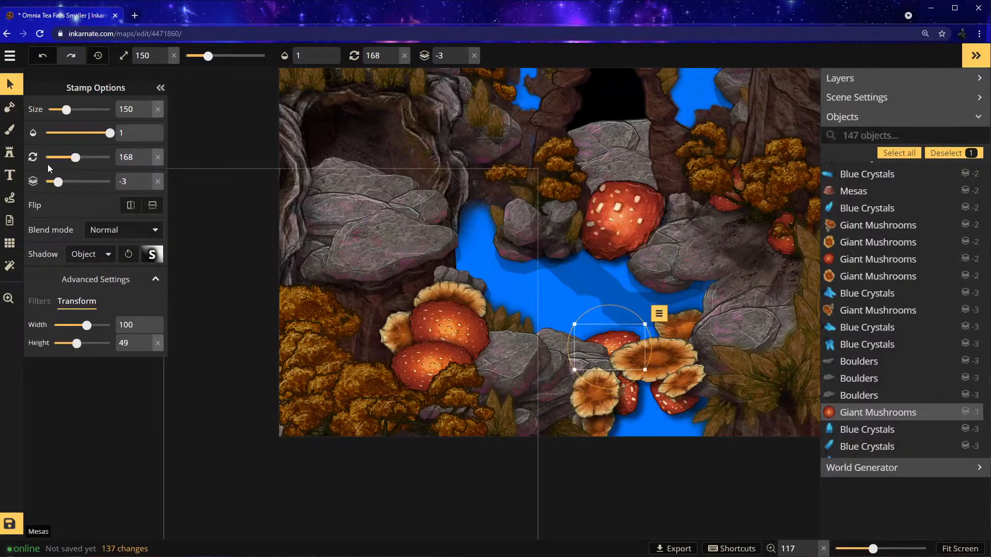
Stamp a red giant mushroom between the round and orange fungi, flatten it to height 34, rotate it level and shrink it to size 122
click(9, 153)
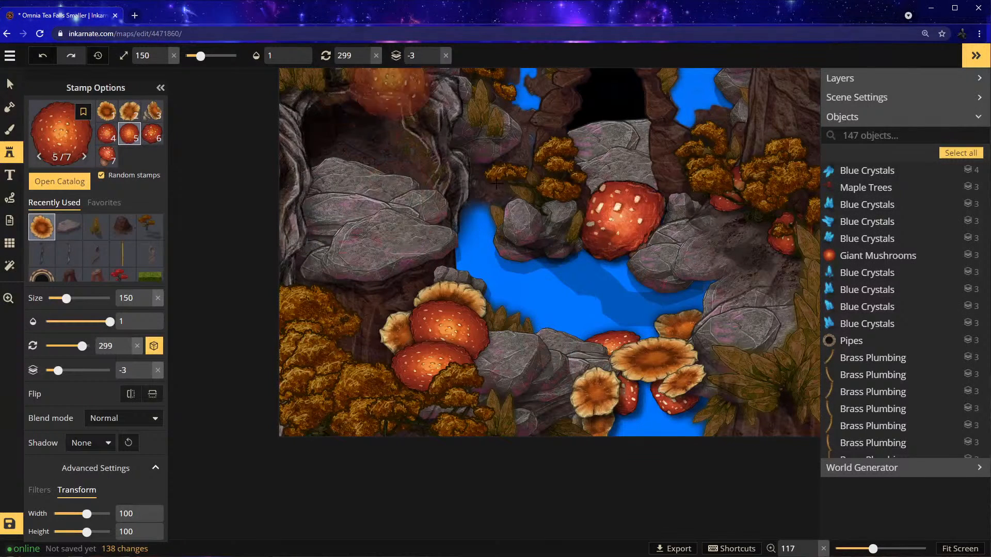
click(630, 388)
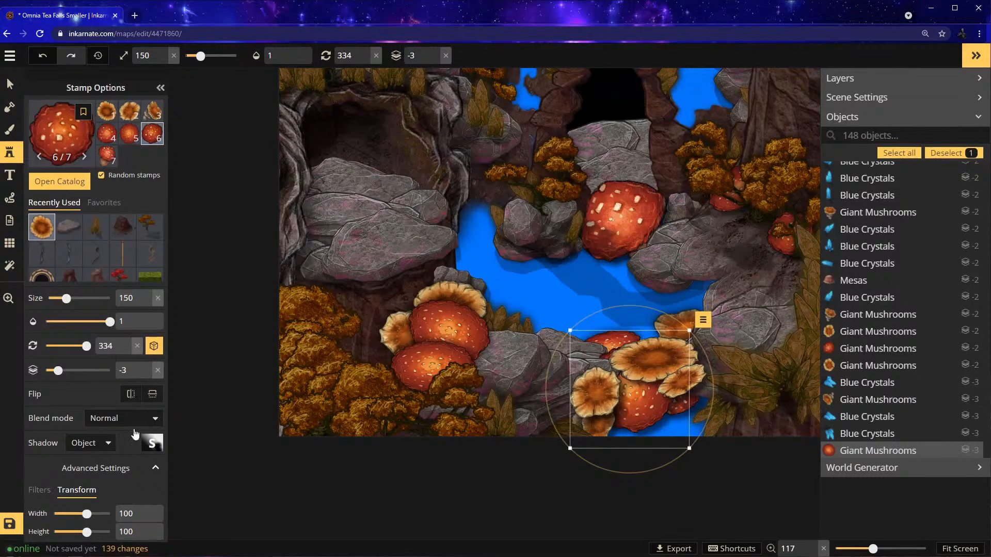
drag(87, 532, 71, 532)
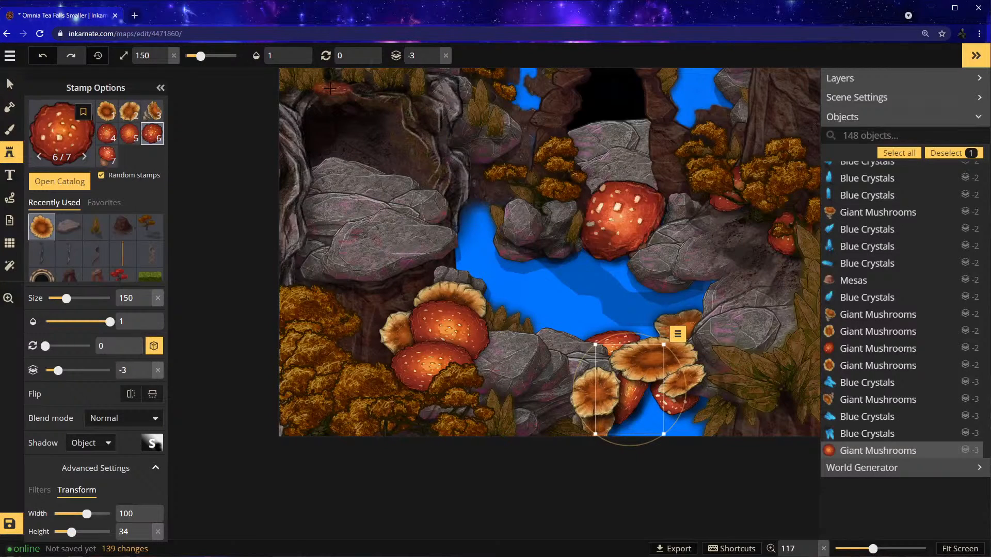
drag(683, 384, 595, 320)
drag(636, 405, 645, 407)
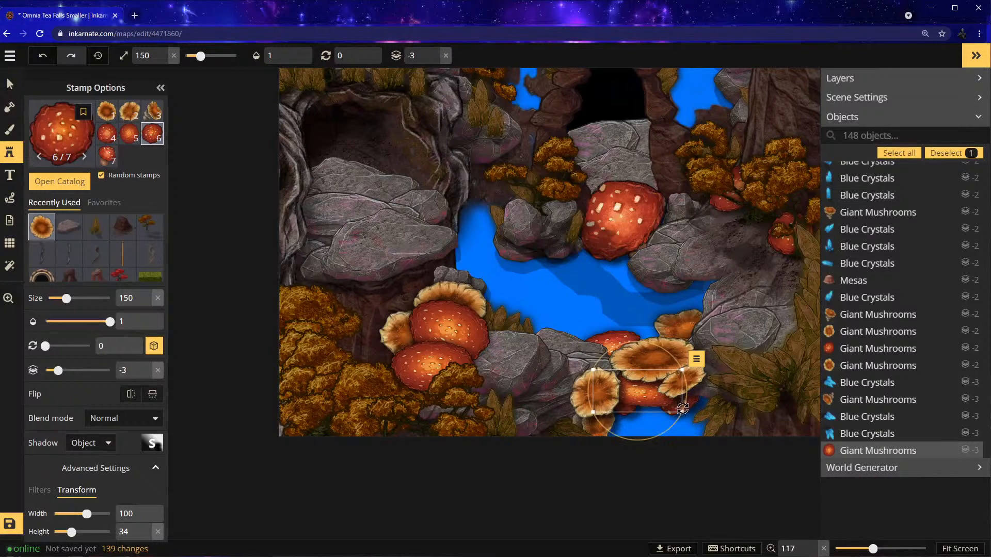
drag(682, 411, 636, 386)
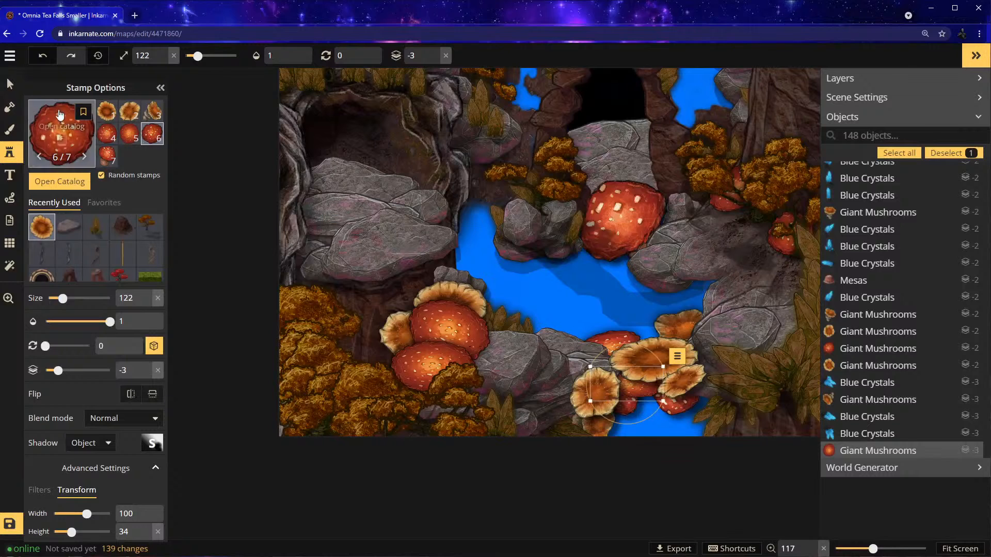
Delete the flattened red mushroom above the orange fungi and the orange fungus at the pool's lower right edge
click(10, 85)
mouse_move(621, 403)
mouse_down()
mouse_move(697, 428)
mouse_move(633, 465)
mouse_move(620, 404)
mouse_up()
click(42, 59)
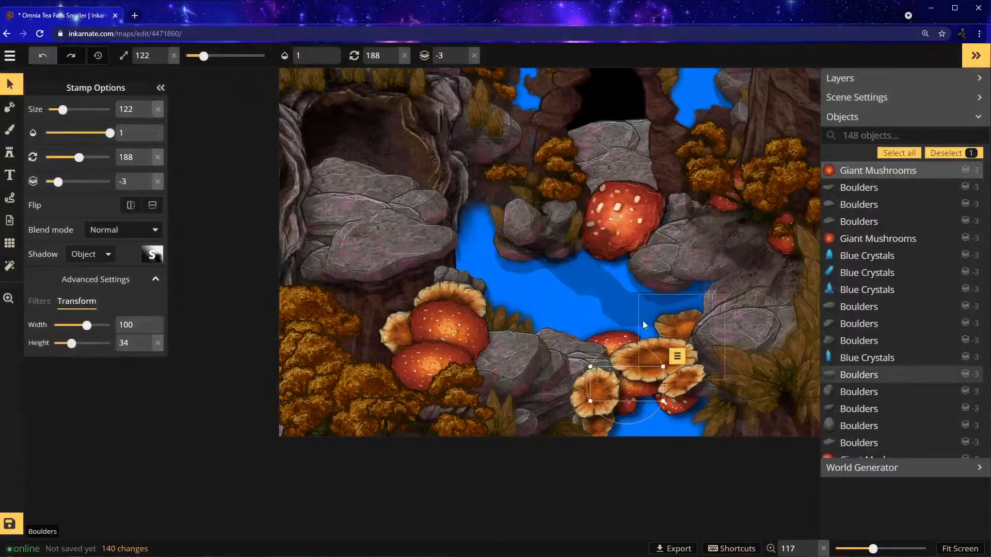
drag(618, 336, 584, 292)
key(Delete)
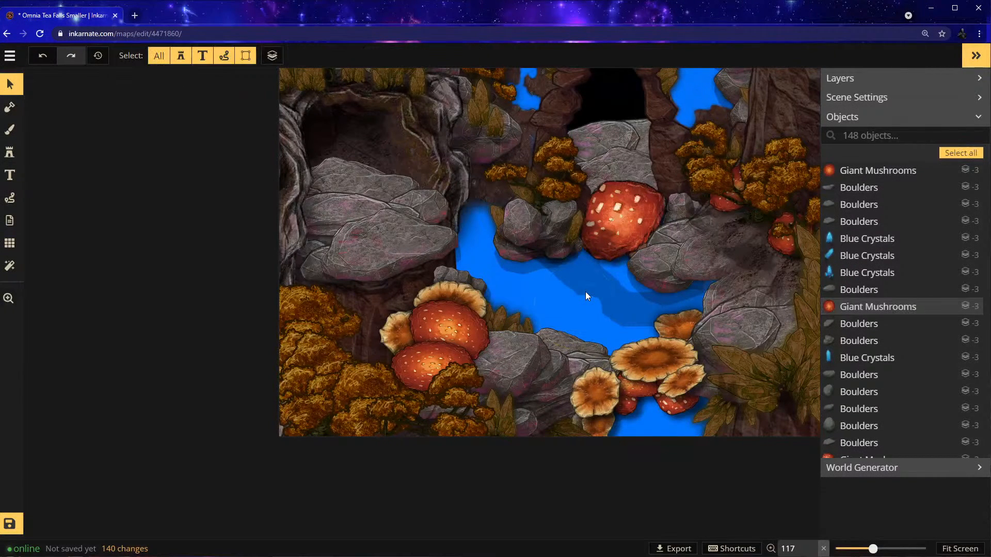
drag(689, 315, 691, 419)
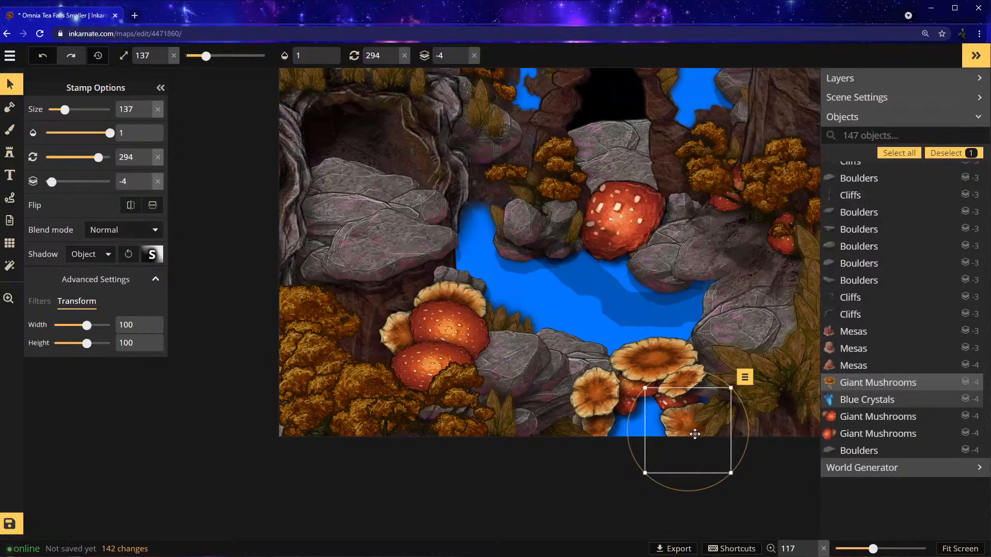
key(Delete)
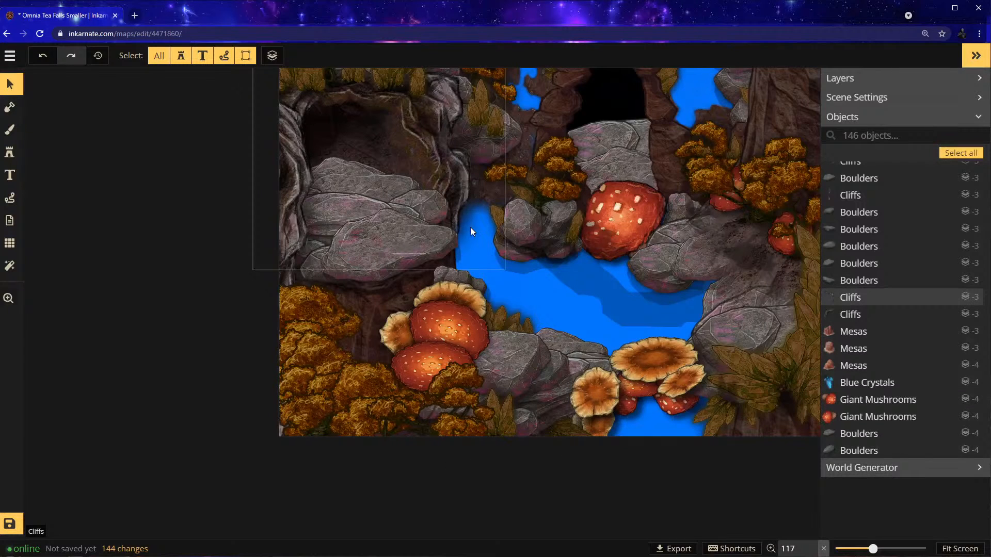
Lower the maple tree left of the cave path to layer -1, and delete the size 178 boulder from the rocks beneath it
drag(521, 225, 550, 274)
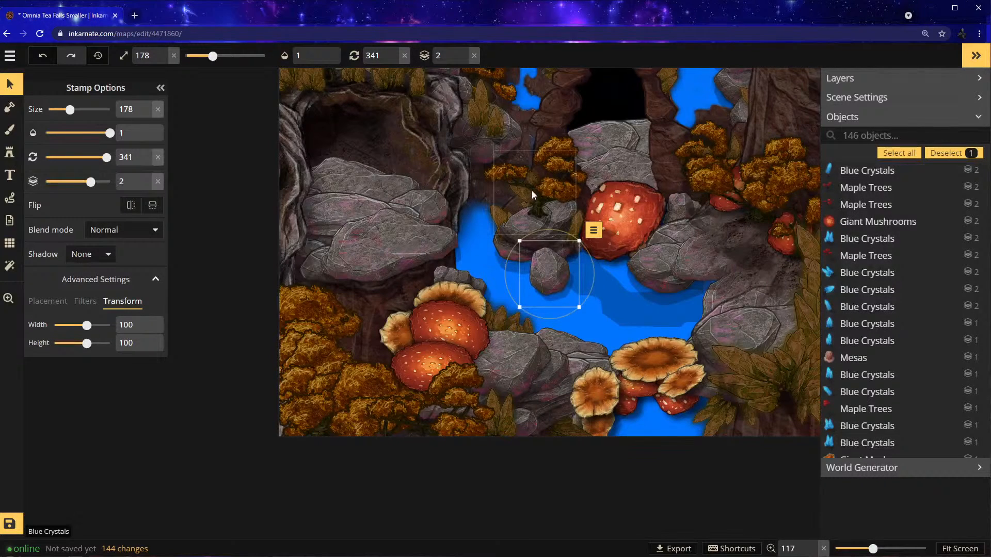
click(534, 161)
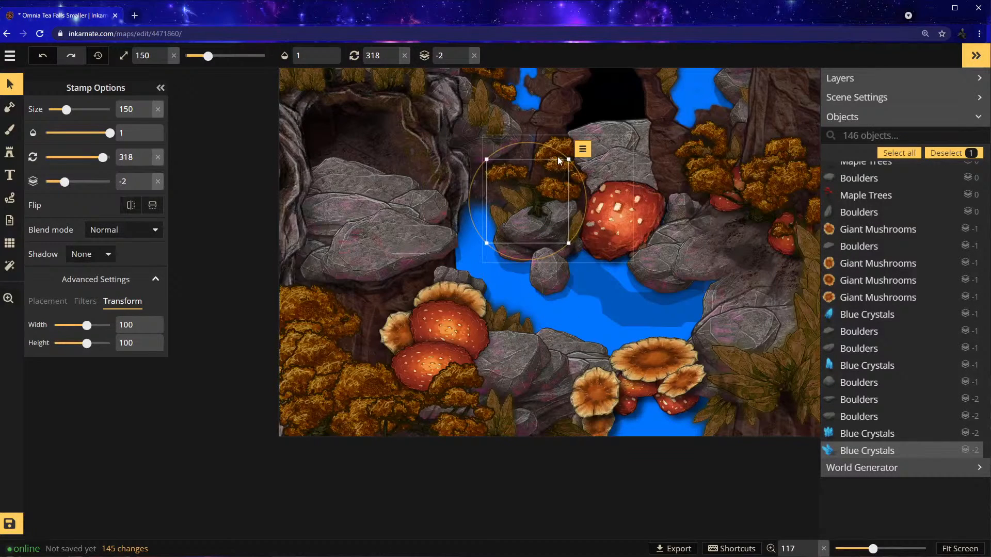
click(557, 158)
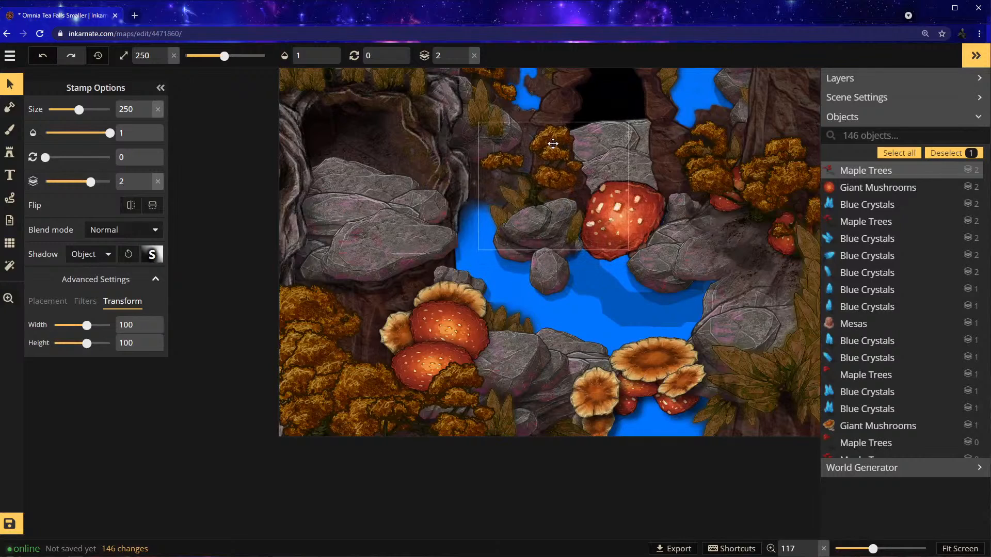
click(463, 59)
click(463, 60)
click(463, 60)
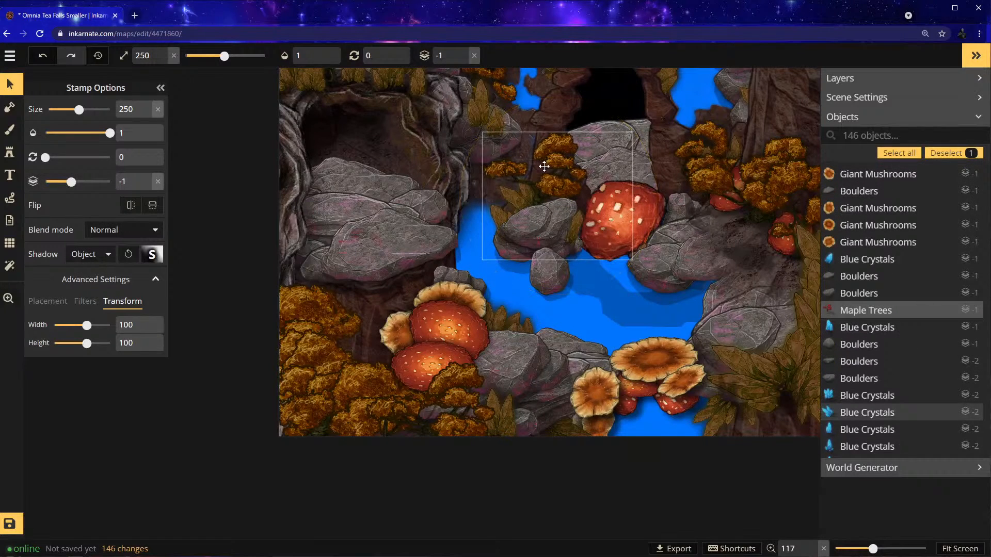
drag(548, 274, 618, 313)
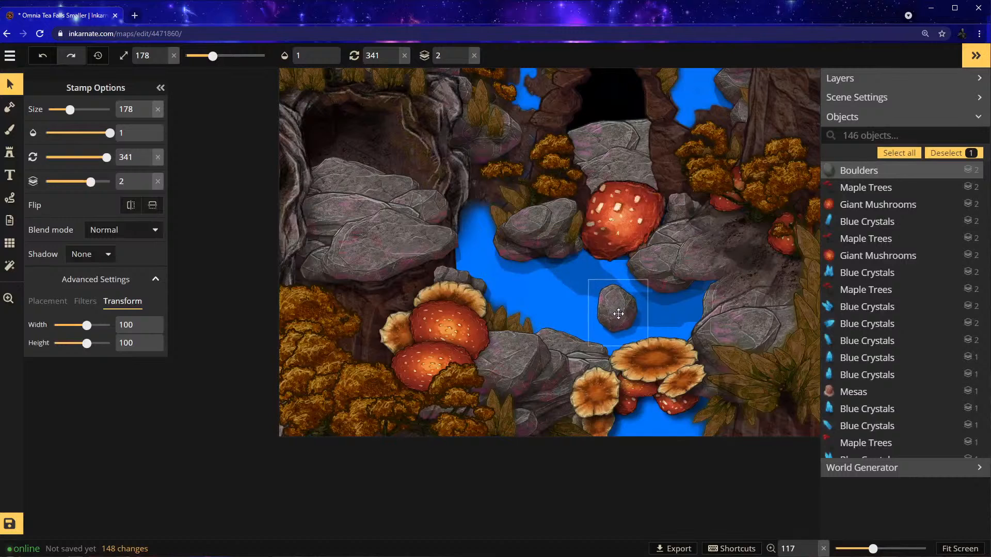
key(Delete)
Shift the size 255 boulder by the large red mushroom right on layer -4, and put the size 180 boulder beside it on layer -1
mouse_move(649, 276)
mouse_down()
mouse_move(684, 276)
mouse_move(641, 306)
mouse_move(594, 310)
mouse_move(675, 263)
mouse_move(688, 274)
mouse_move(657, 269)
mouse_move(666, 273)
mouse_up()
click(464, 58)
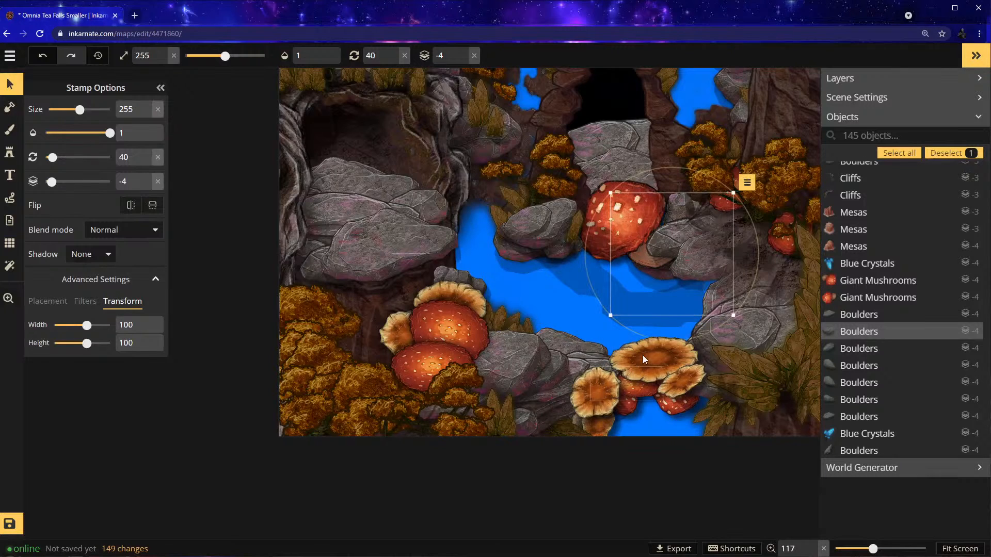
click(702, 280)
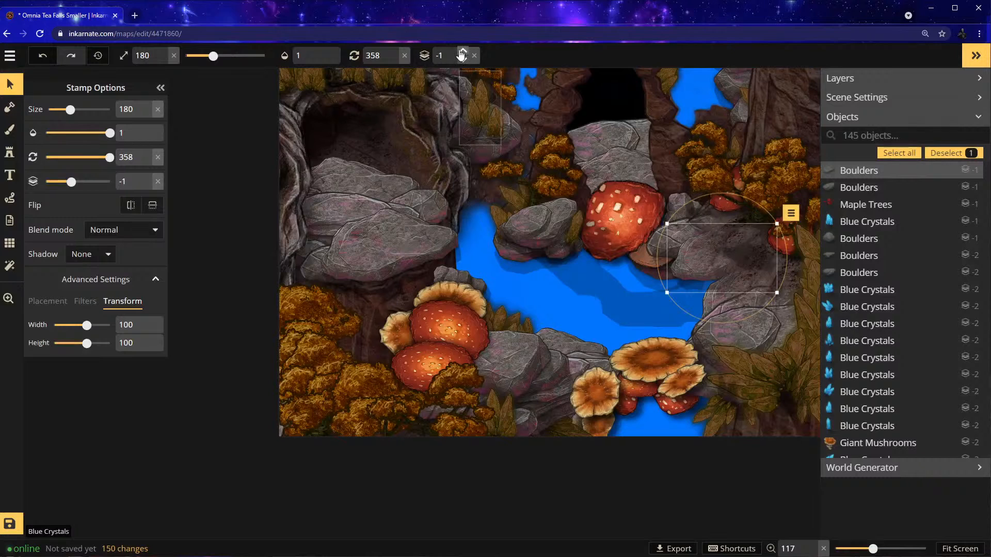
click(462, 52)
click(463, 59)
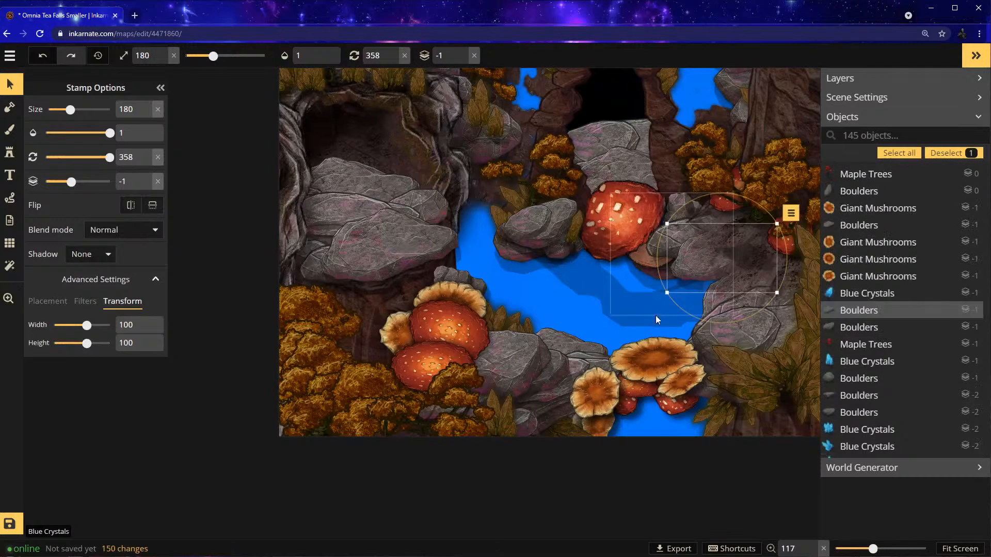
Select every object on the map, set their shadow to Object, and clear the selection
scroll(622, 302, down, 3)
scroll(618, 299, down, 4)
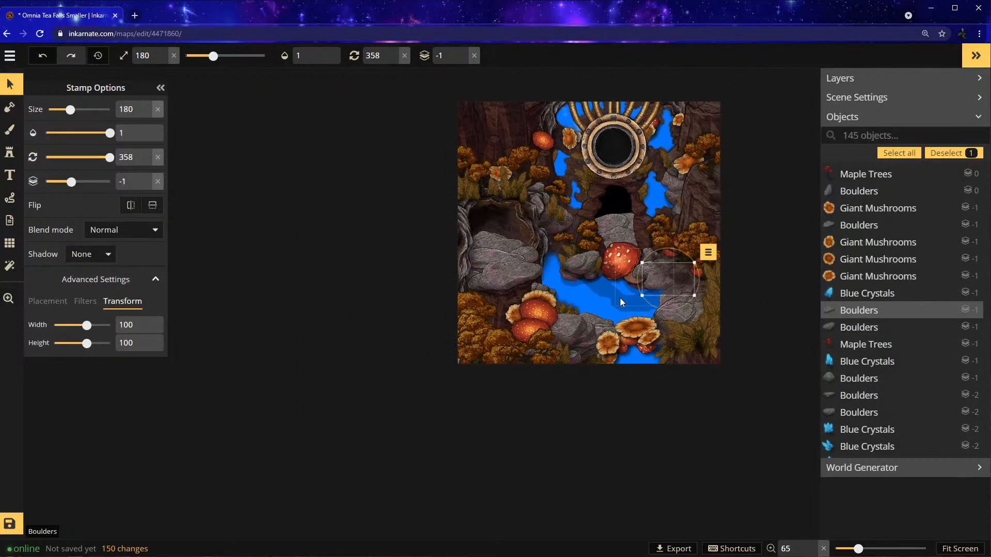
key(space)
drag(596, 386, 566, 464)
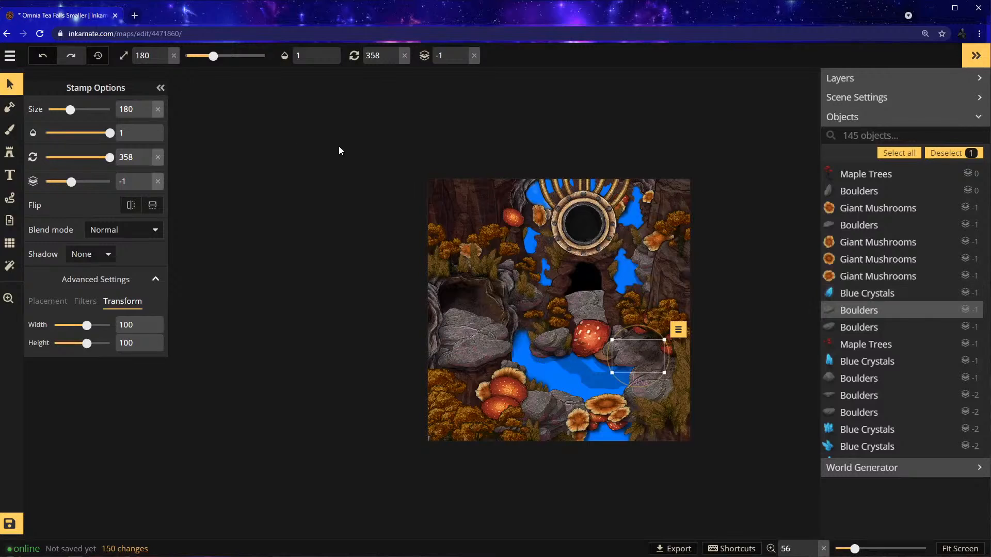
drag(360, 144, 741, 476)
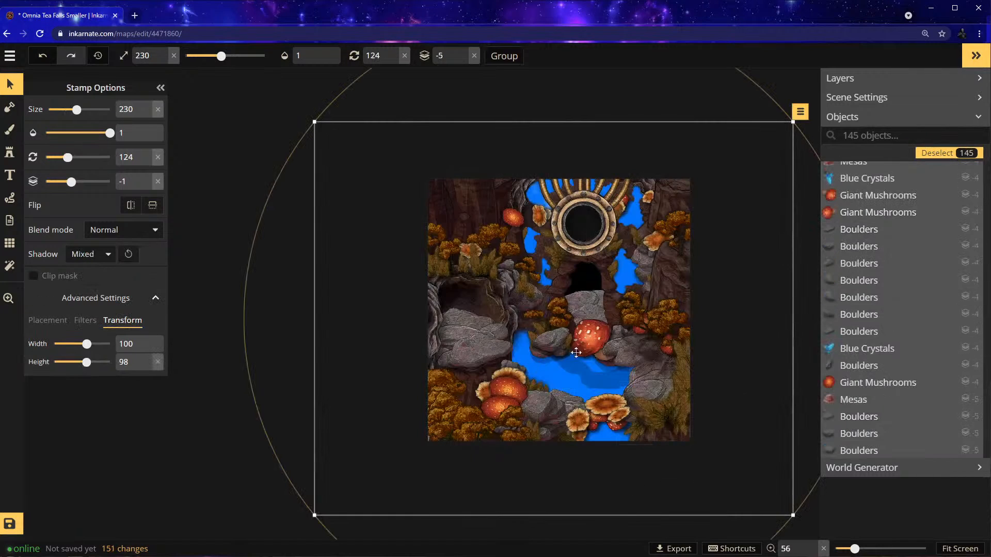
click(105, 253)
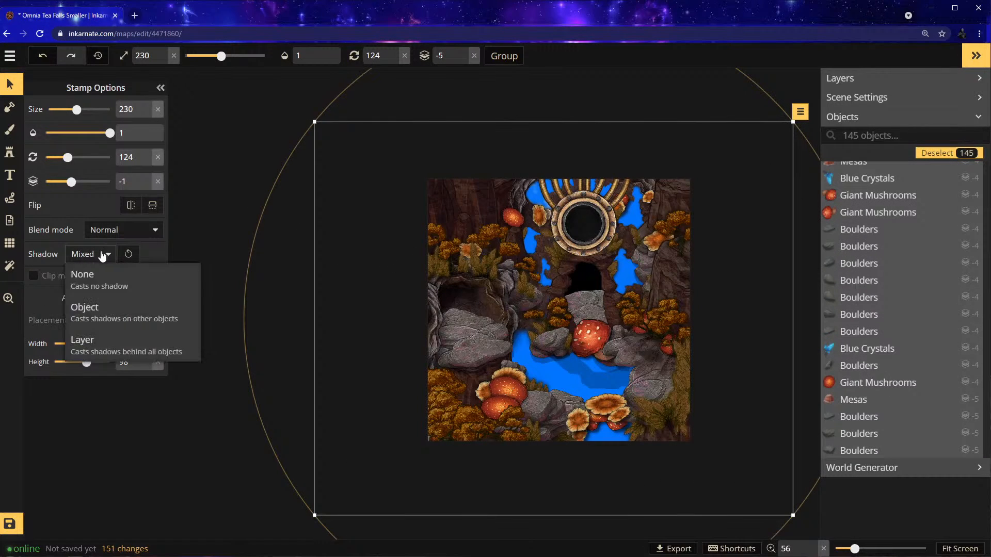
click(100, 324)
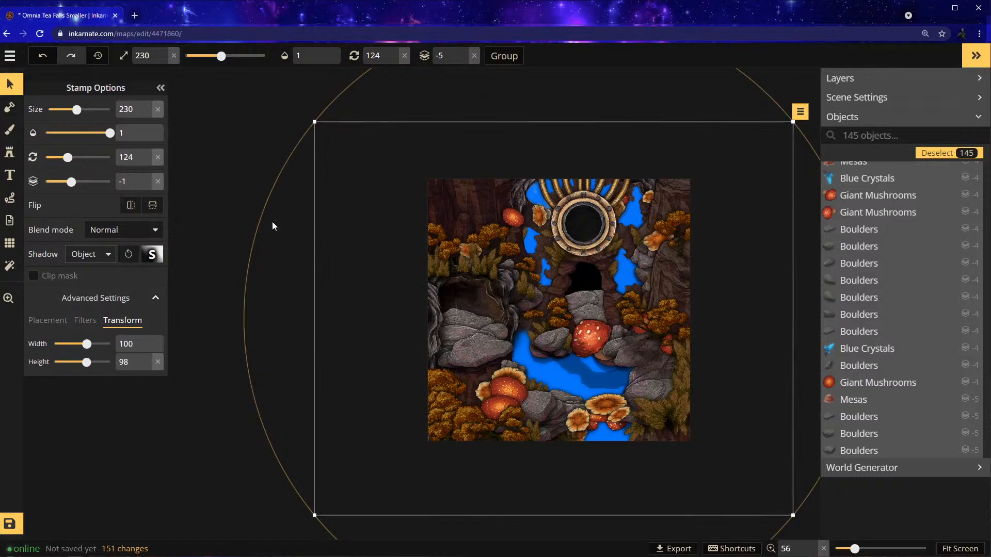
click(235, 170)
Save the map
scroll(650, 396, up, 4)
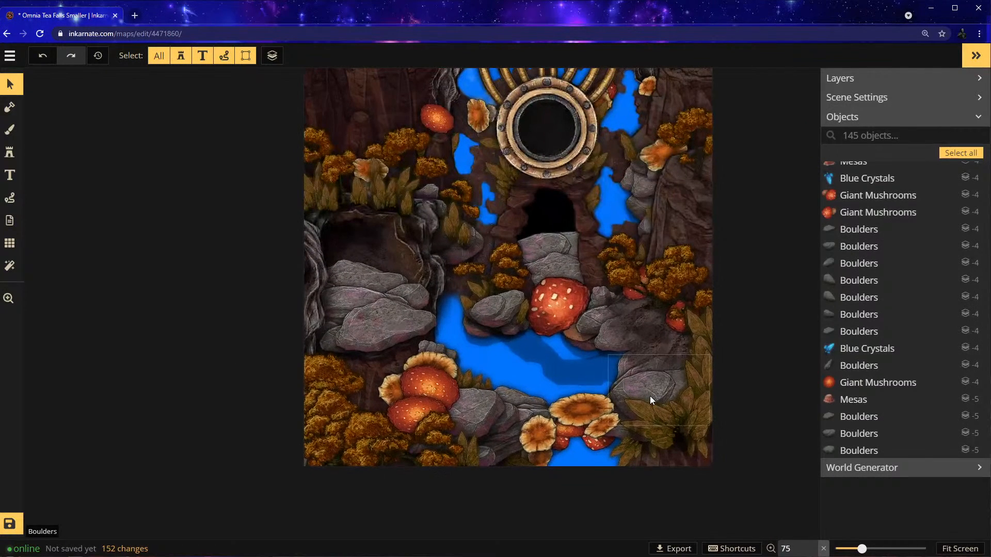
scroll(564, 376, up, 1)
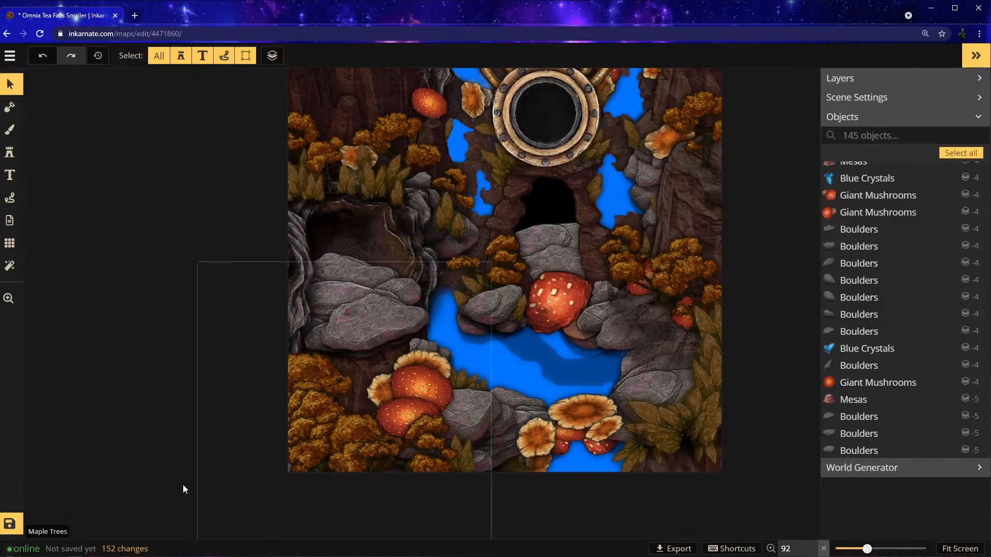
click(20, 523)
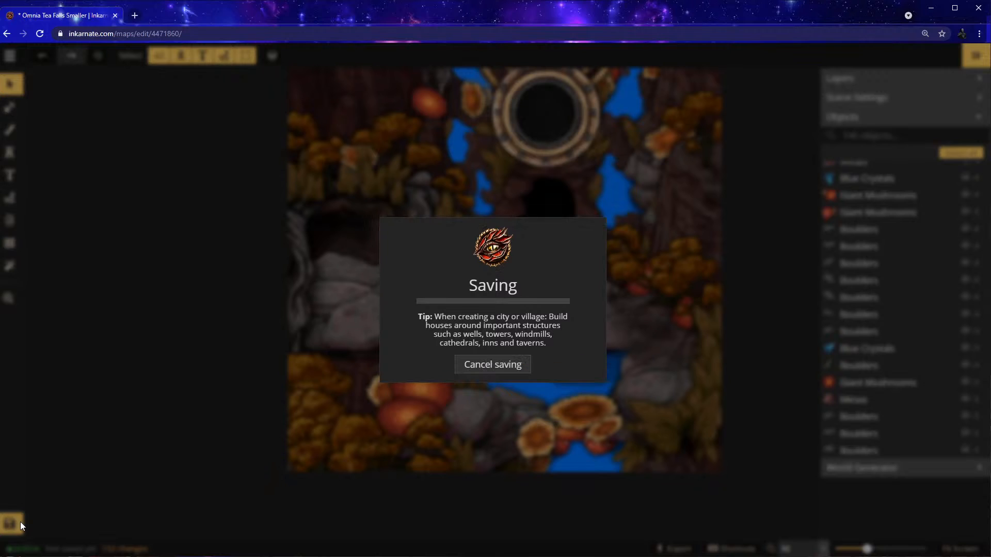
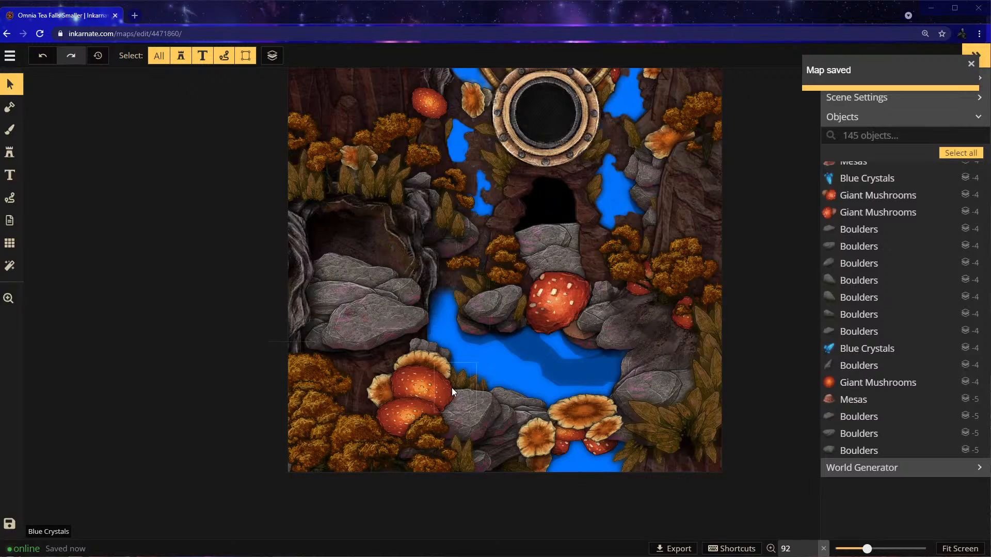
Stamp a size 230 cliff across the pool's lower outlet at the map's bottom edge and lower it to layer -4
scroll(664, 501, up, 1)
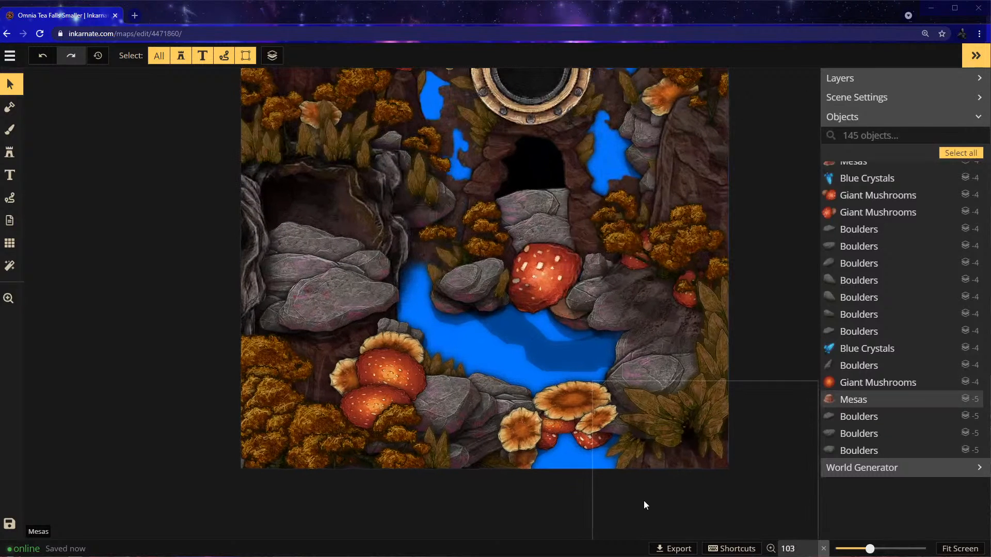
scroll(643, 500, up, 3)
click(9, 152)
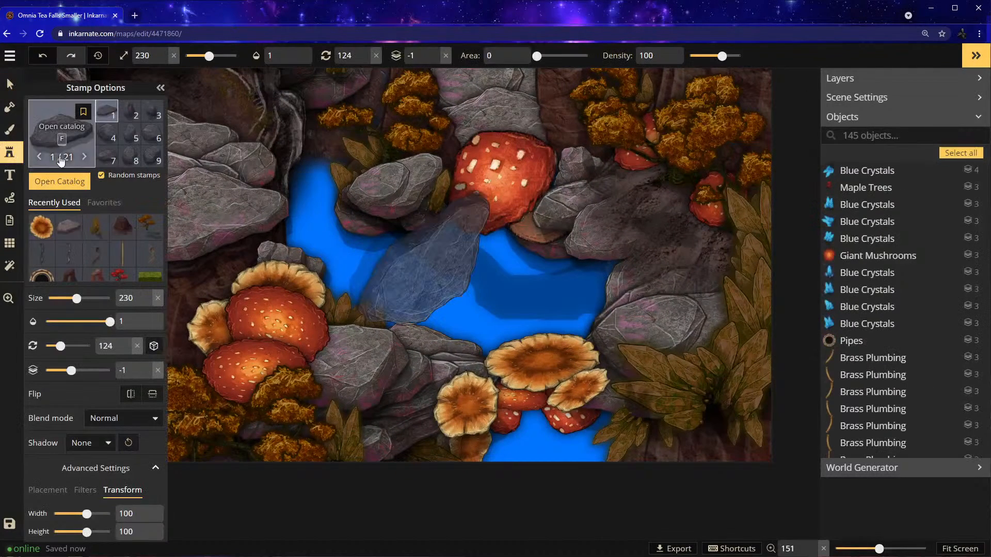
click(52, 254)
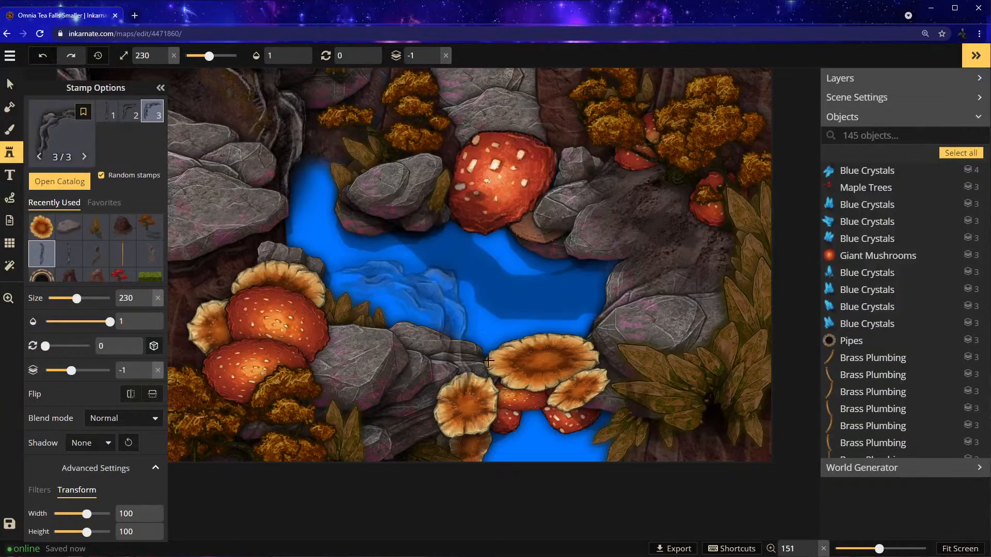
click(587, 453)
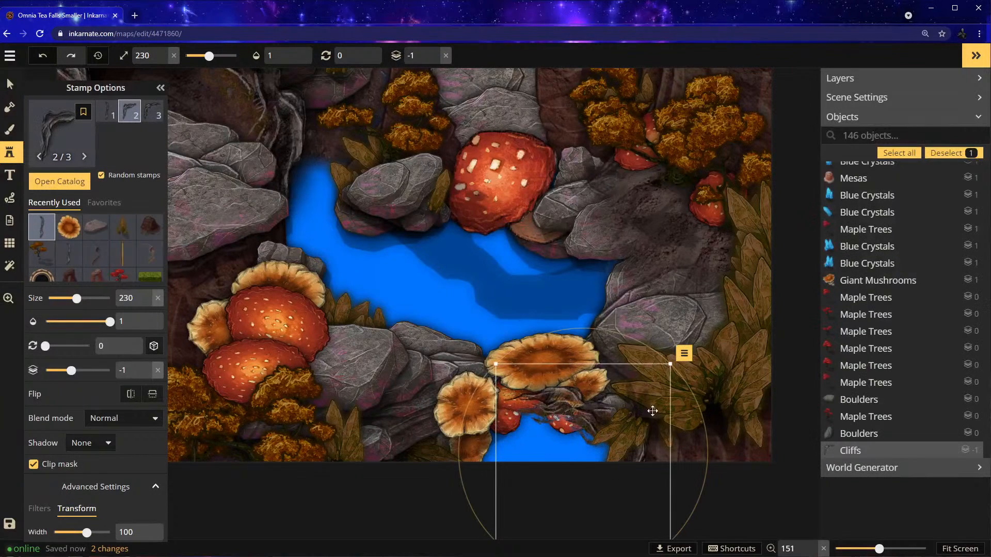
click(435, 60)
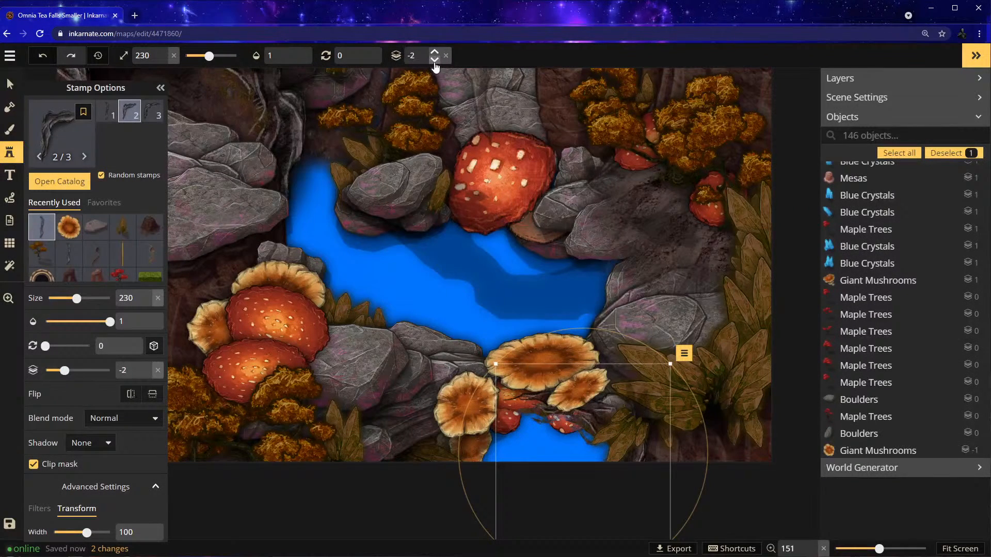
click(435, 60)
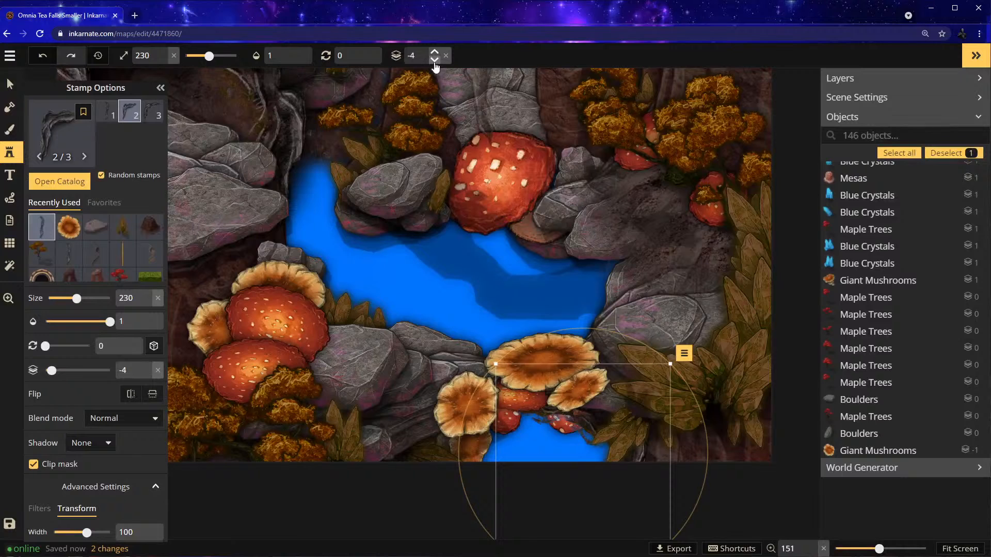
Shift the new cliff slightly right so it lines the right bank of the lower outlet
click(10, 84)
drag(613, 451, 653, 442)
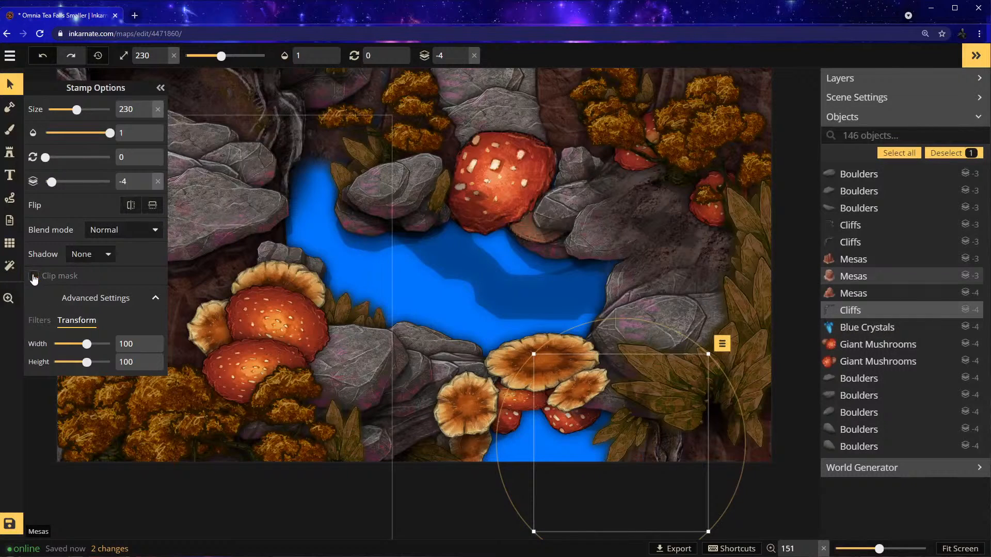
mouse_move(674, 458)
mouse_down()
mouse_move(655, 460)
mouse_move(671, 479)
mouse_move(686, 475)
mouse_move(667, 460)
mouse_up()
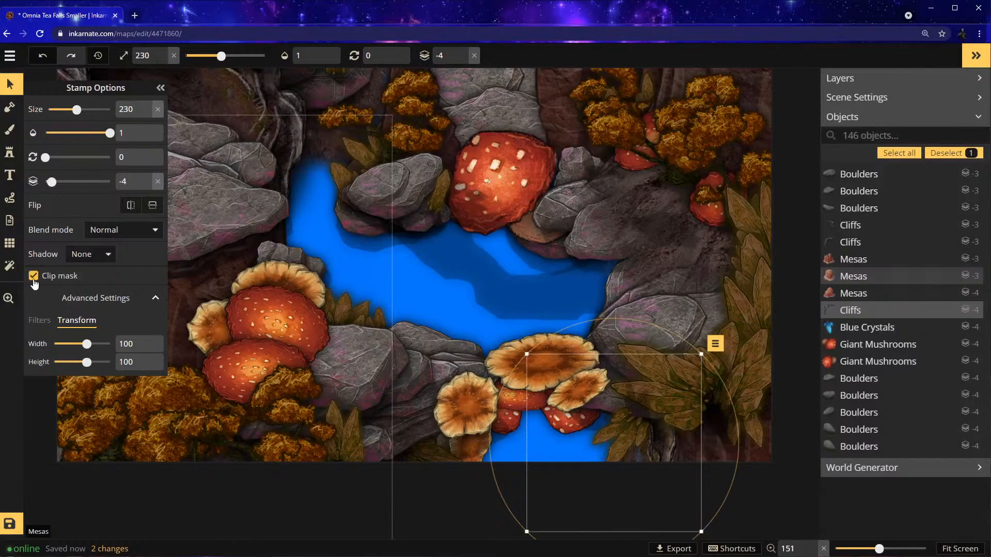
mouse_move(648, 463)
mouse_down()
mouse_move(608, 460)
mouse_move(623, 470)
mouse_move(697, 467)
mouse_move(640, 467)
mouse_up()
Include Fantasy Battlemaps 2.0 in the background brush's texture catalog, look through its textures, and close the catalog
click(9, 129)
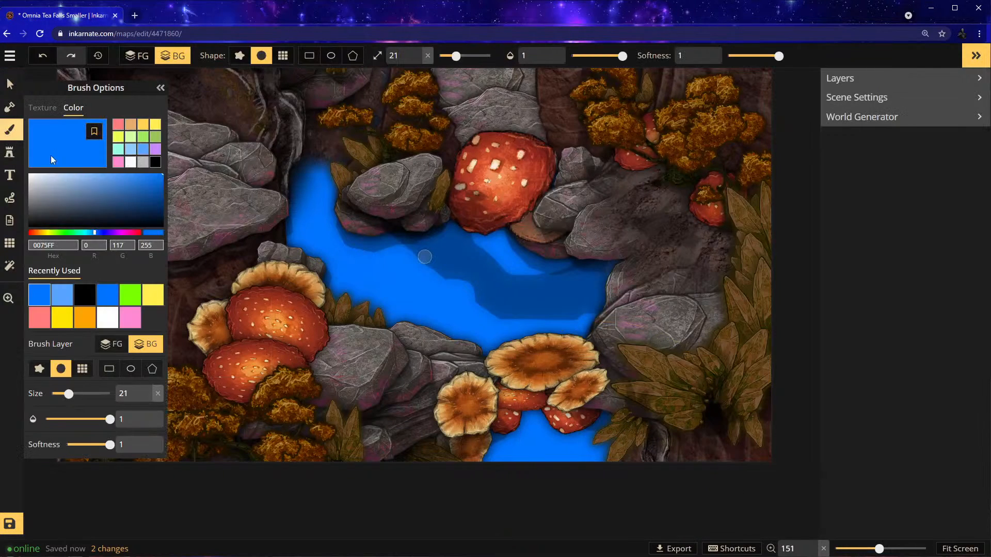
click(42, 108)
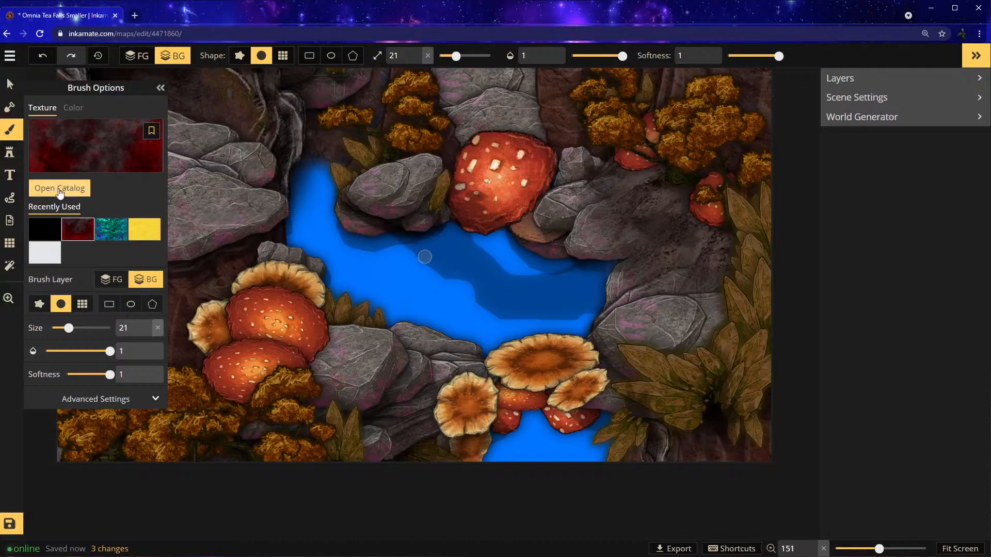
click(63, 144)
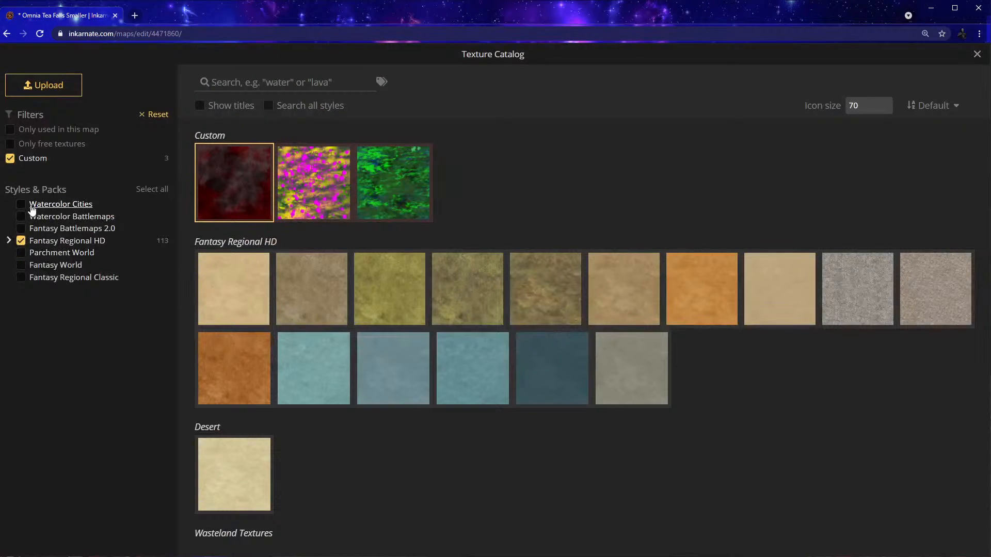
click(22, 228)
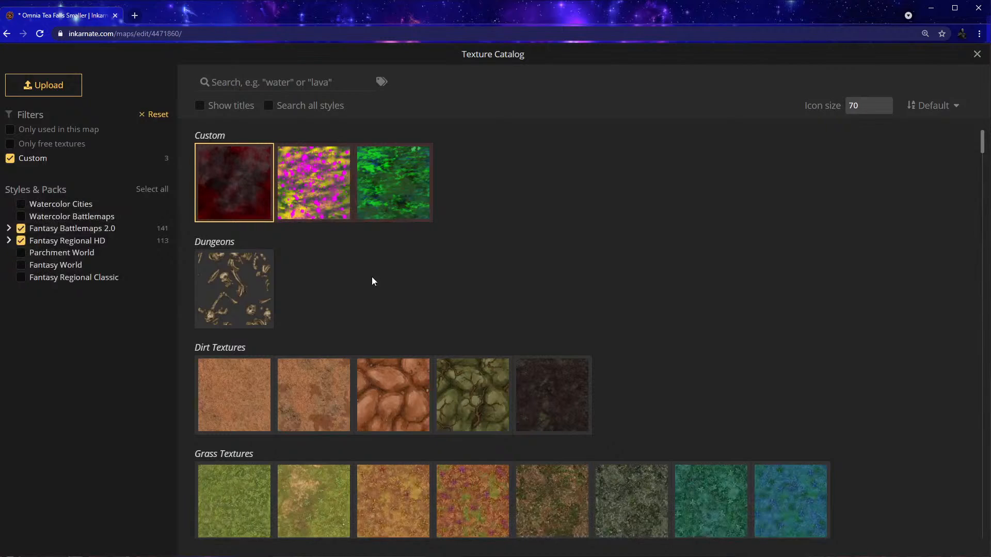
scroll(423, 385, down, 2)
scroll(422, 385, down, 7)
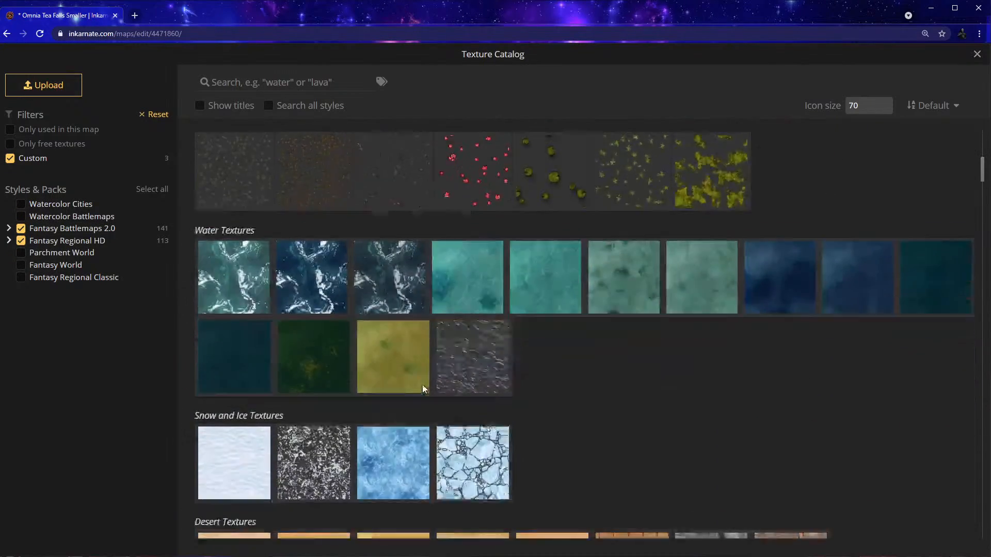
scroll(408, 353, up, 5)
scroll(403, 354, up, 3)
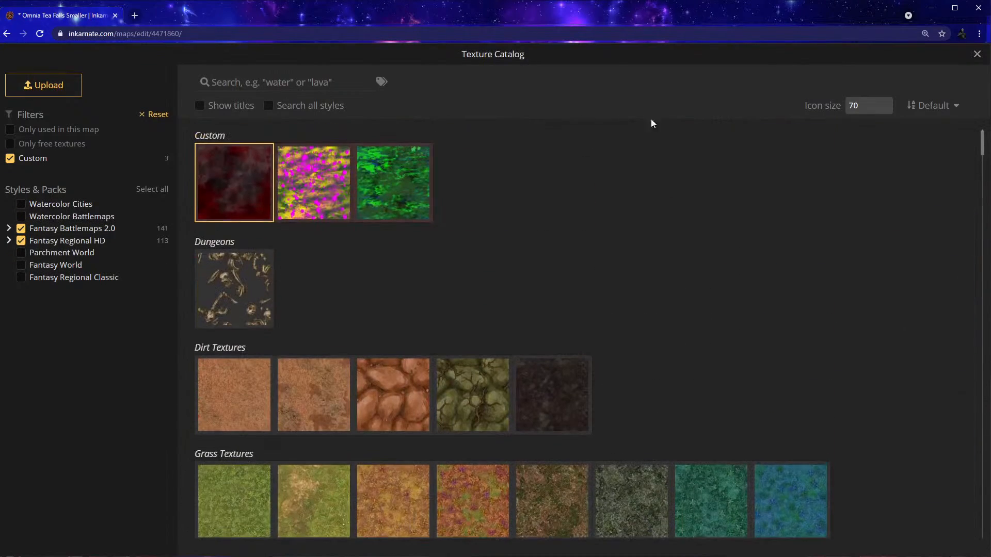
click(977, 54)
Choose the cracked reddish-brown rock texture and paint it on the background at size 21 beside the lower outlet's right bank
click(59, 188)
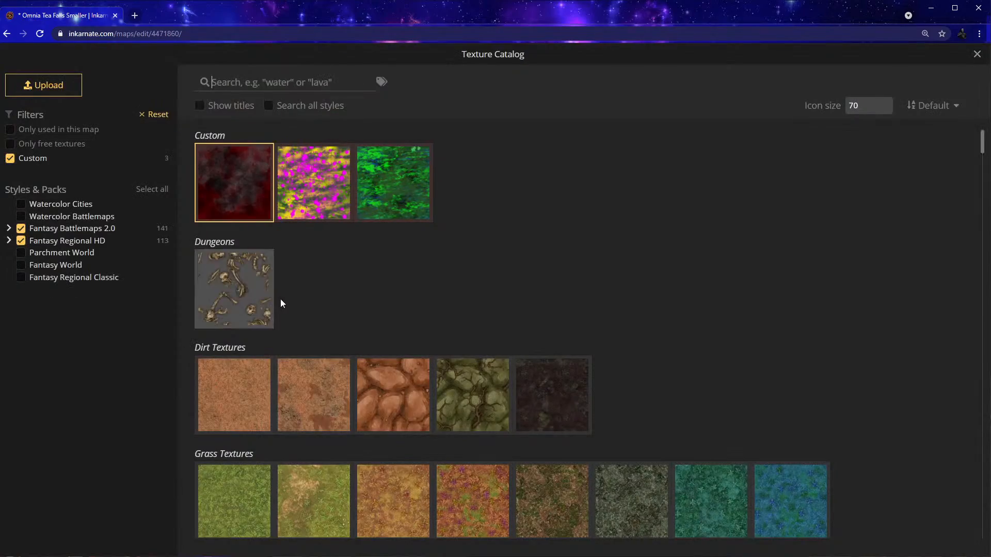
scroll(281, 315, down, 4)
scroll(290, 330, up, 3)
scroll(290, 336, down, 15)
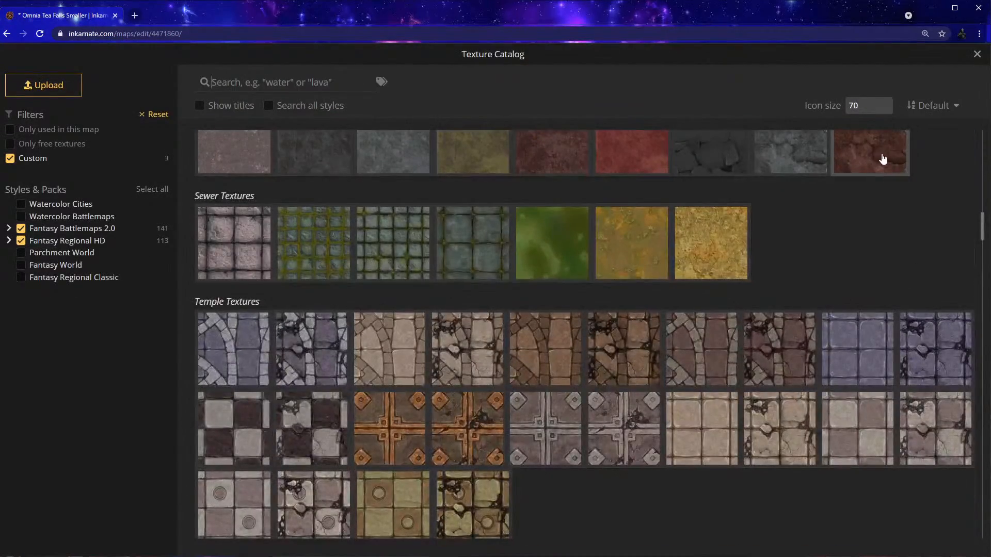
click(883, 158)
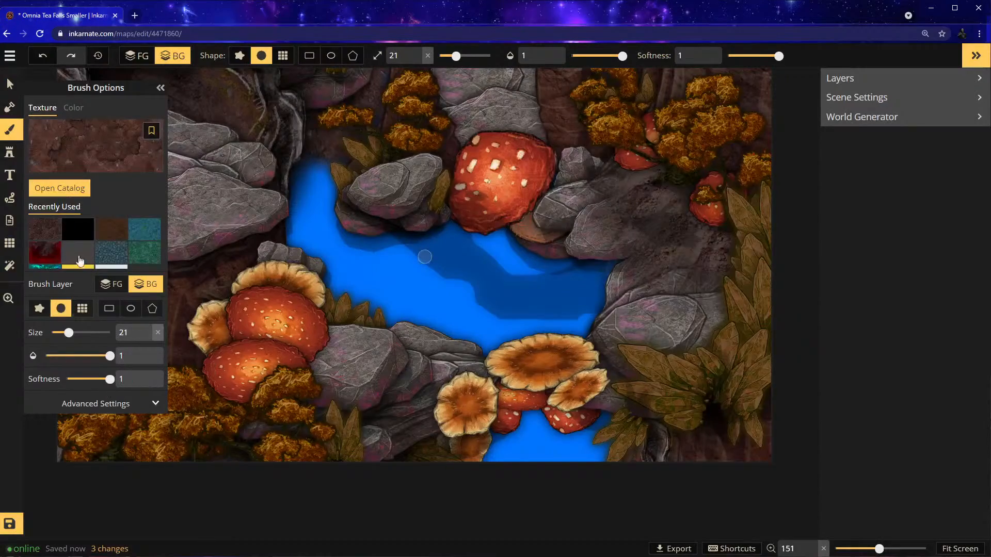
scroll(632, 467, up, 5)
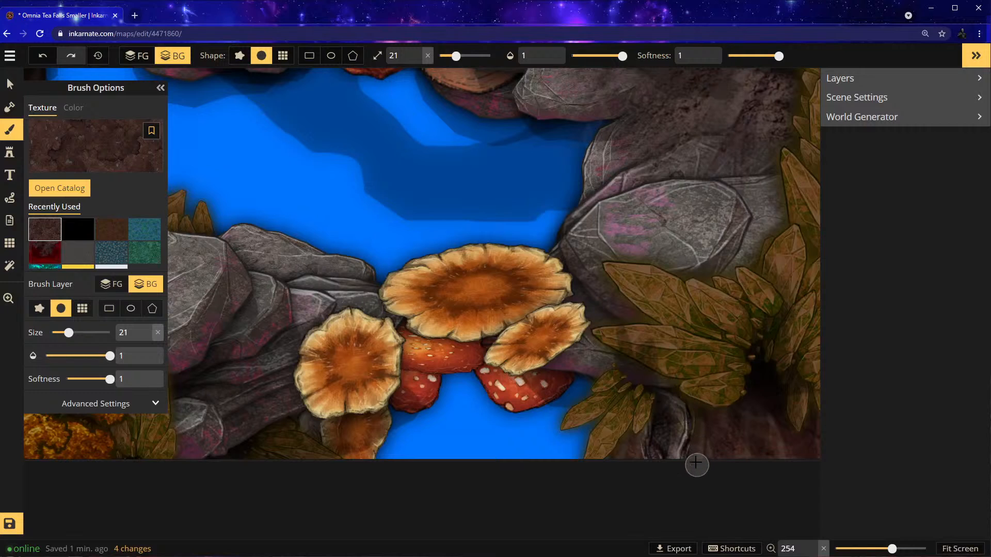
scroll(645, 456, down, 2)
scroll(645, 457, down, 2)
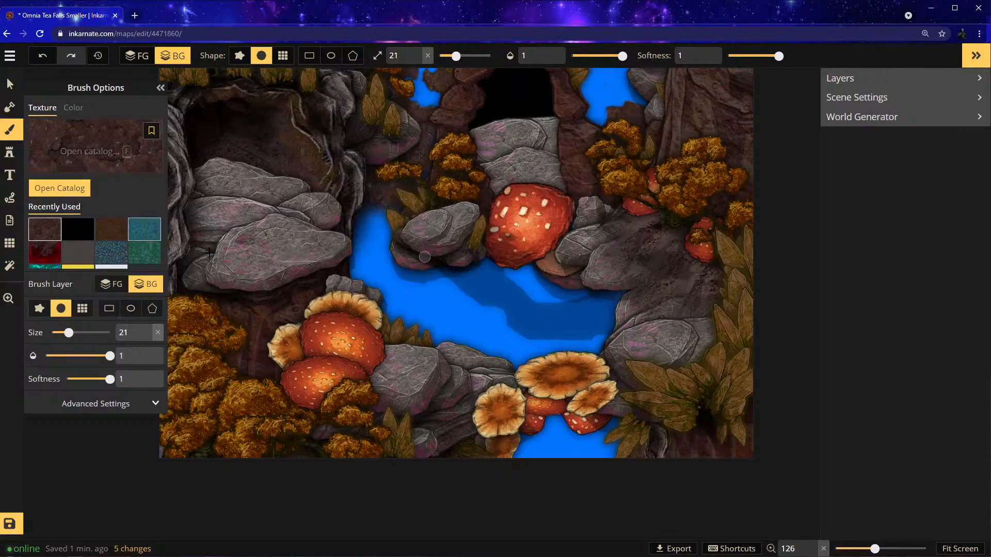
Stamp a size 230 cliff on the lower outlet's left bank, rotate it to 269, and put it on layer -2
click(10, 84)
click(10, 152)
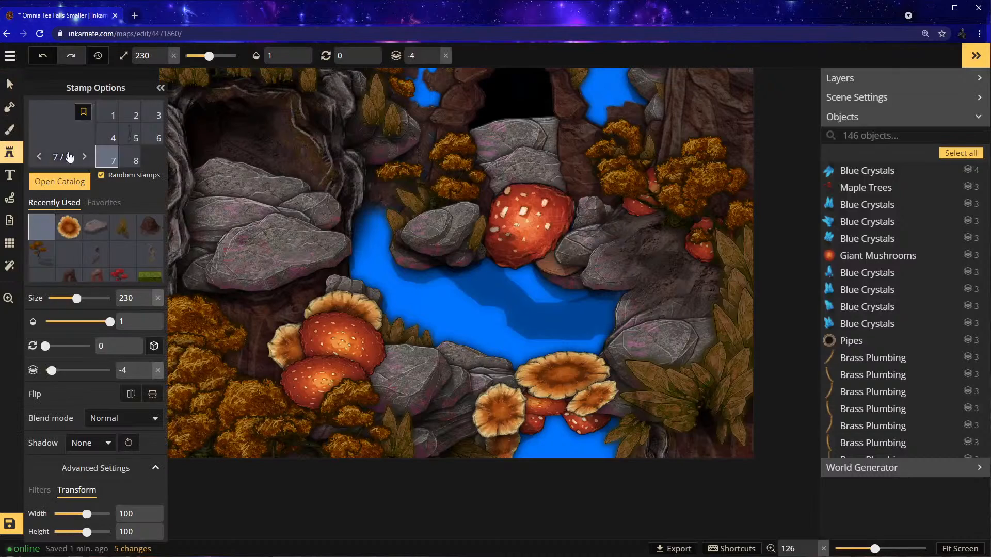
click(482, 449)
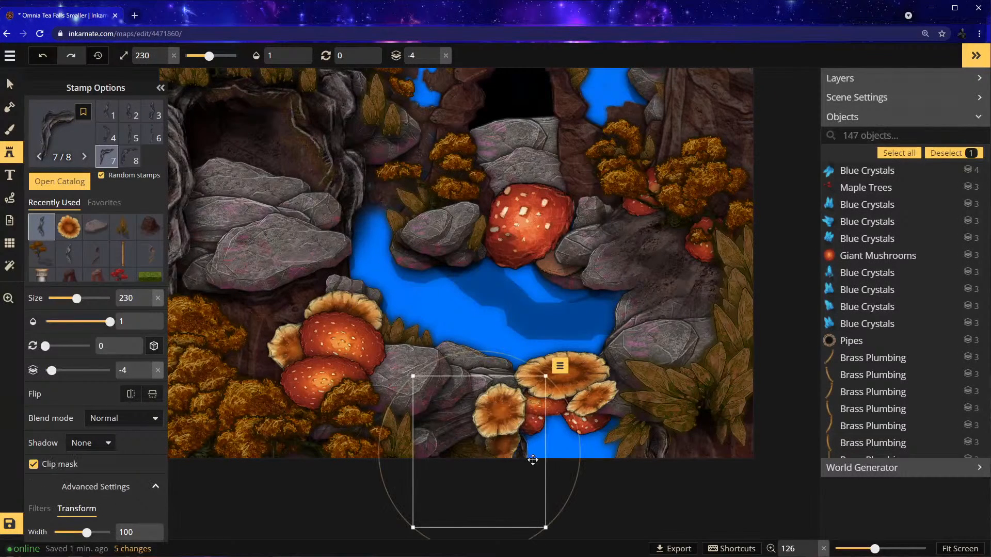
drag(561, 361, 465, 292)
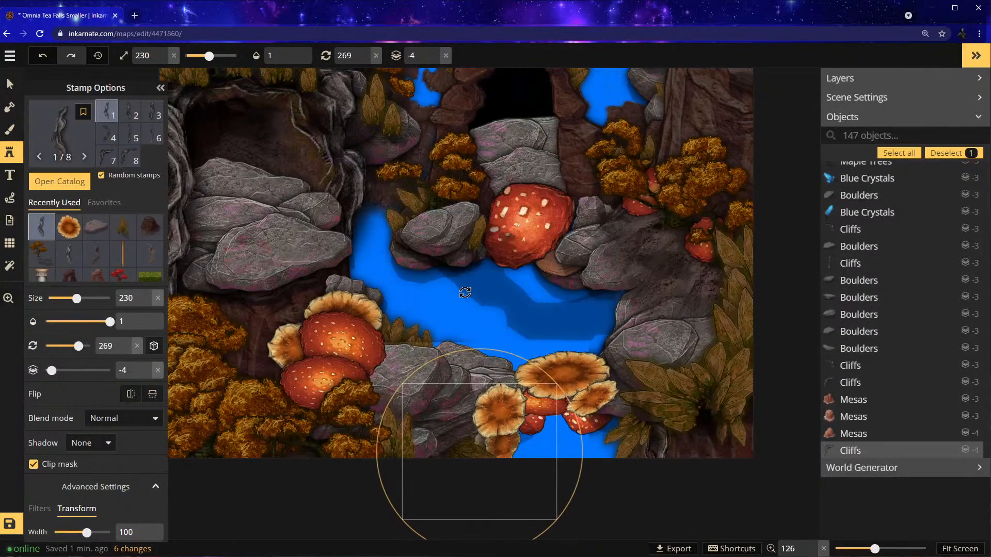
click(434, 52)
click(434, 53)
click(434, 53)
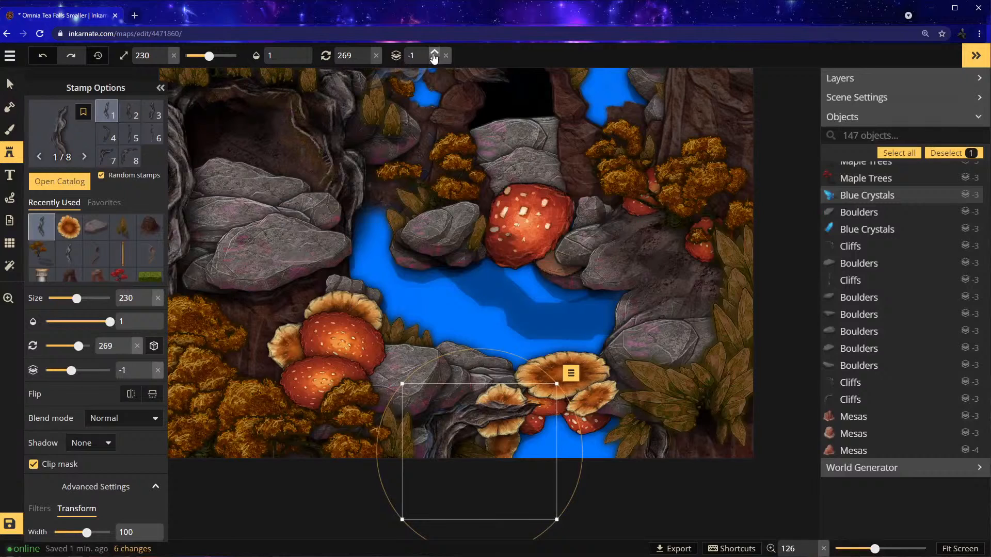
drag(449, 434, 439, 441)
click(434, 60)
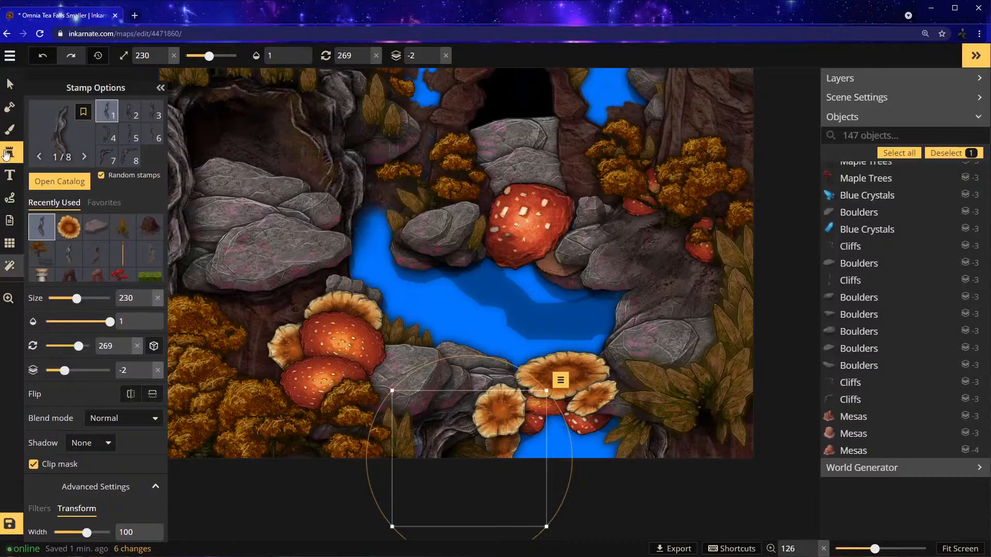
Delete the rock stamp covering the lower outlet's left bank, and reposition the size 239 mesa slightly left on layer -4
key(v)
drag(404, 507, 447, 342)
drag(440, 489, 562, 503)
key(Delete)
drag(445, 288, 393, 497)
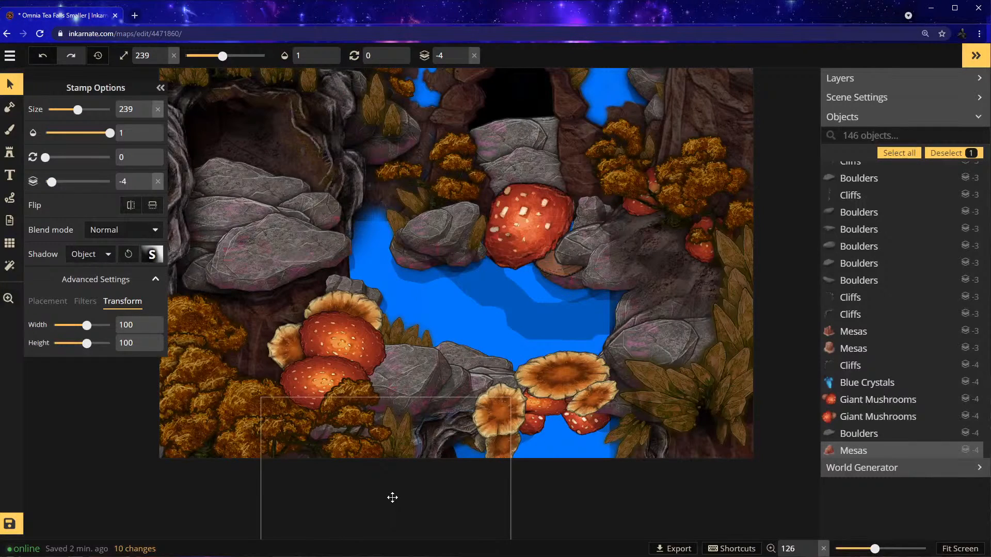
drag(392, 498, 393, 497)
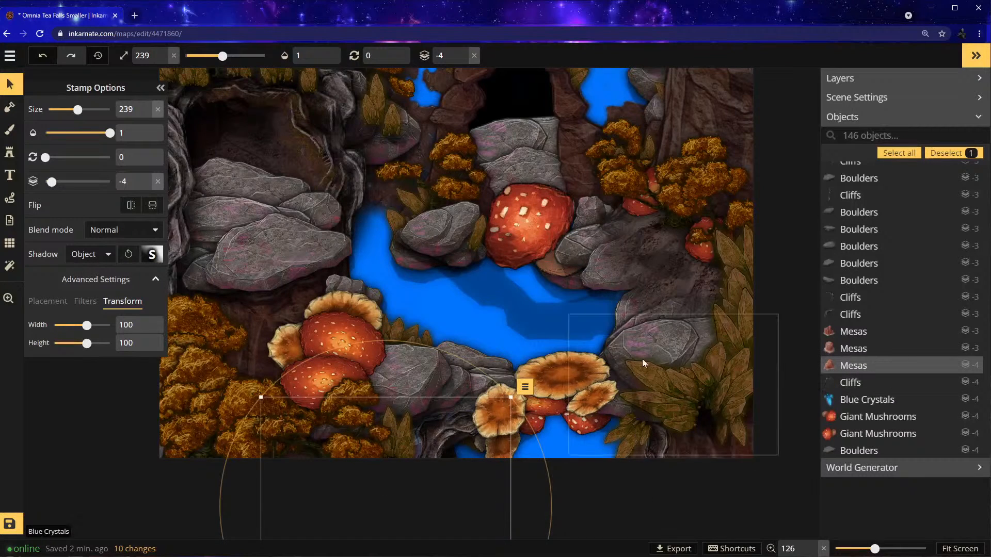
Stamp a size 239 cliff on layer -4, rotate it to 280, and place it along the pool's upper bank below the red mushroom
click(10, 129)
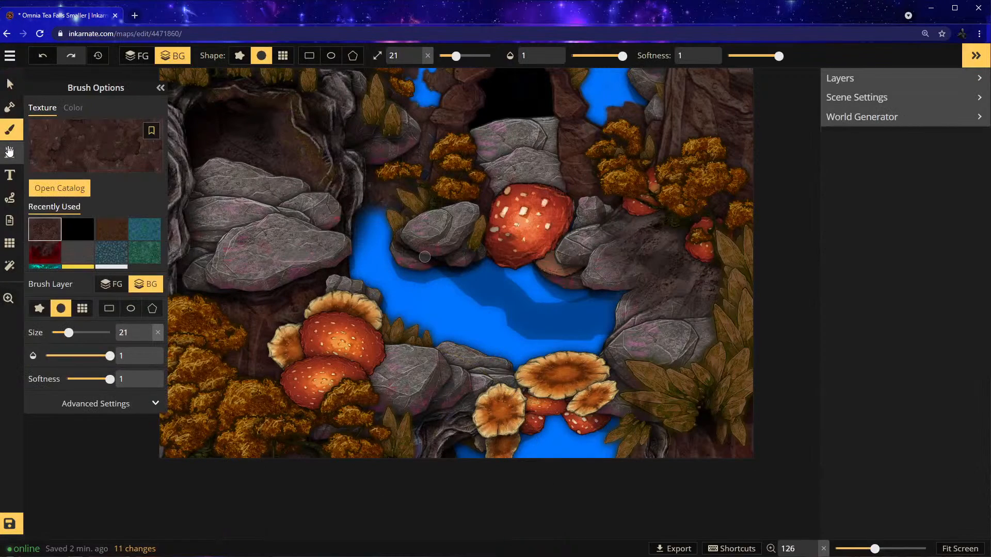
click(9, 152)
click(42, 223)
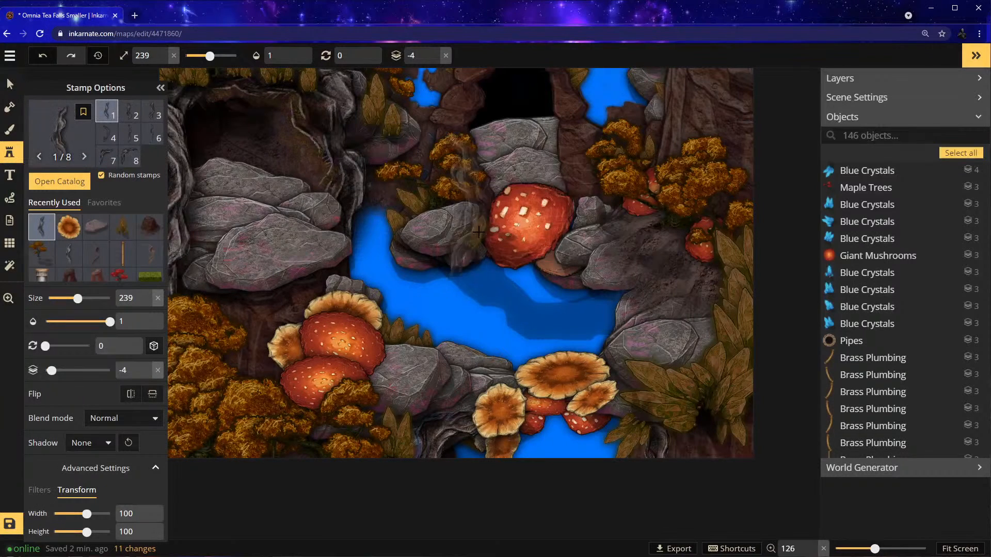
click(508, 274)
drag(600, 283, 535, 184)
drag(517, 300, 522, 276)
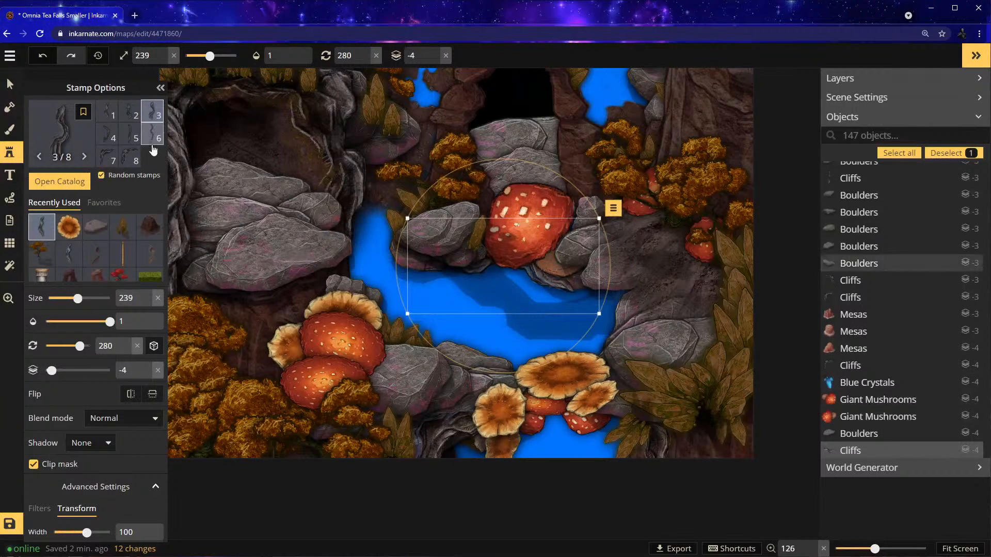
Add another size 239 cliff at rotation 280 under the pool's upper-left boulders, and turn off the clip mask of the cliff below the mushroom
click(373, 274)
drag(374, 274, 476, 266)
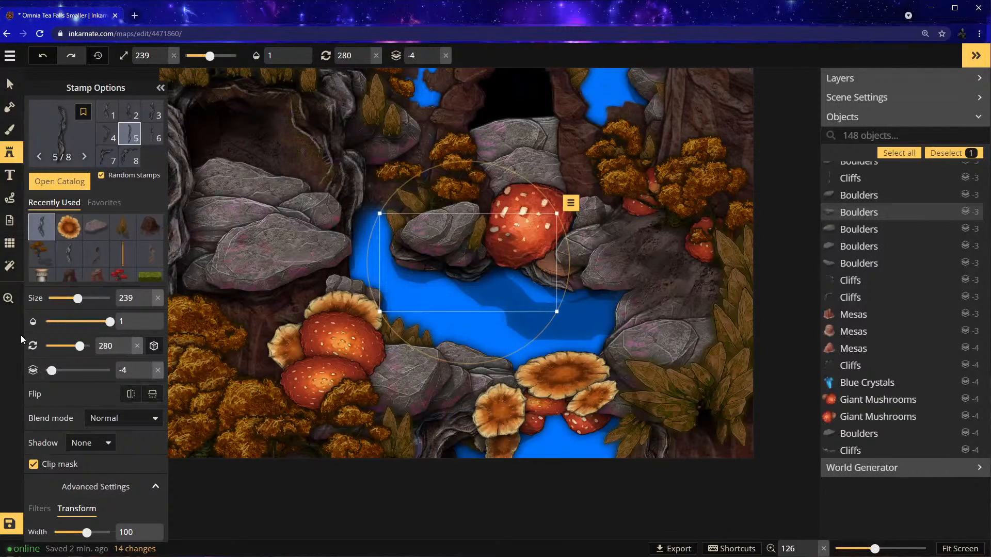
click(9, 83)
click(546, 284)
click(532, 285)
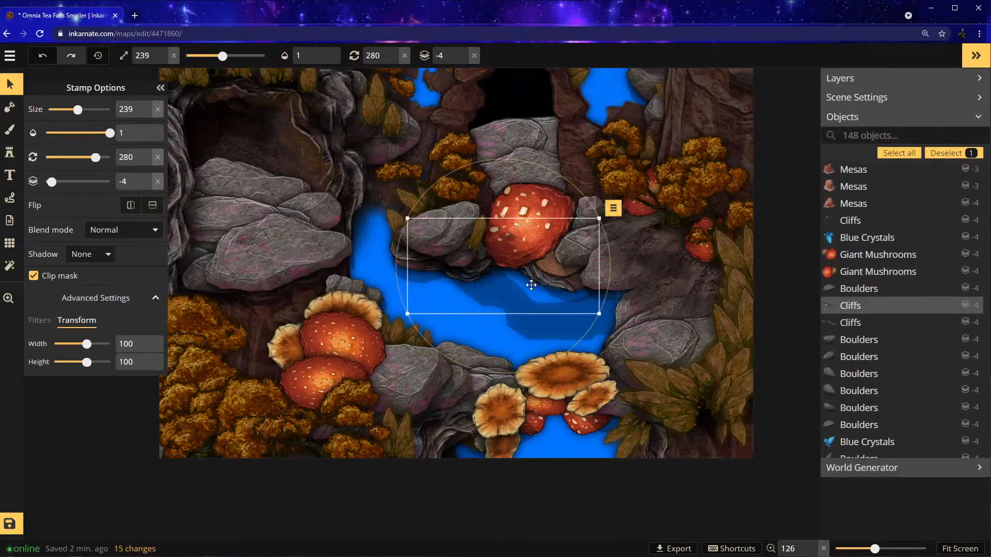
click(32, 276)
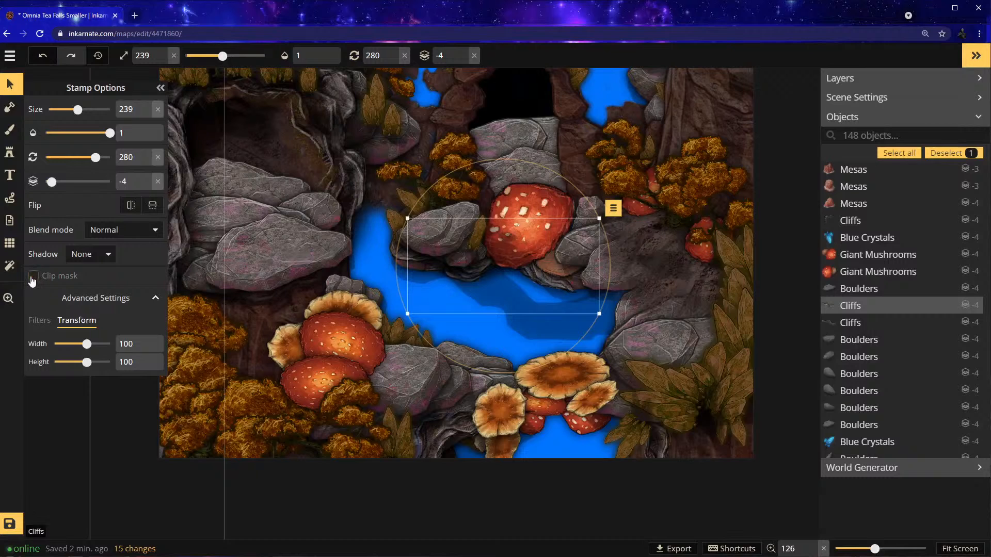
click(687, 341)
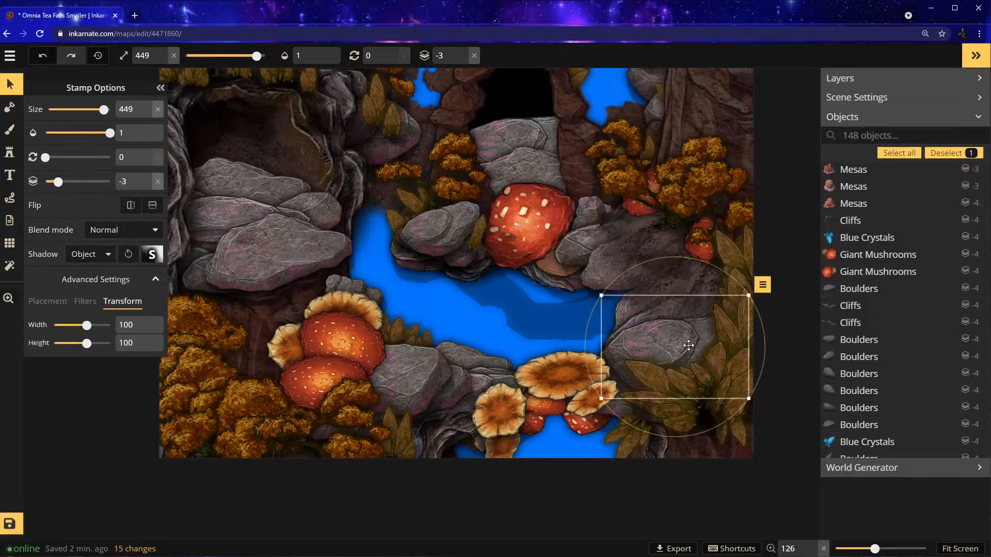
click(538, 358)
scroll(520, 348, down, 3)
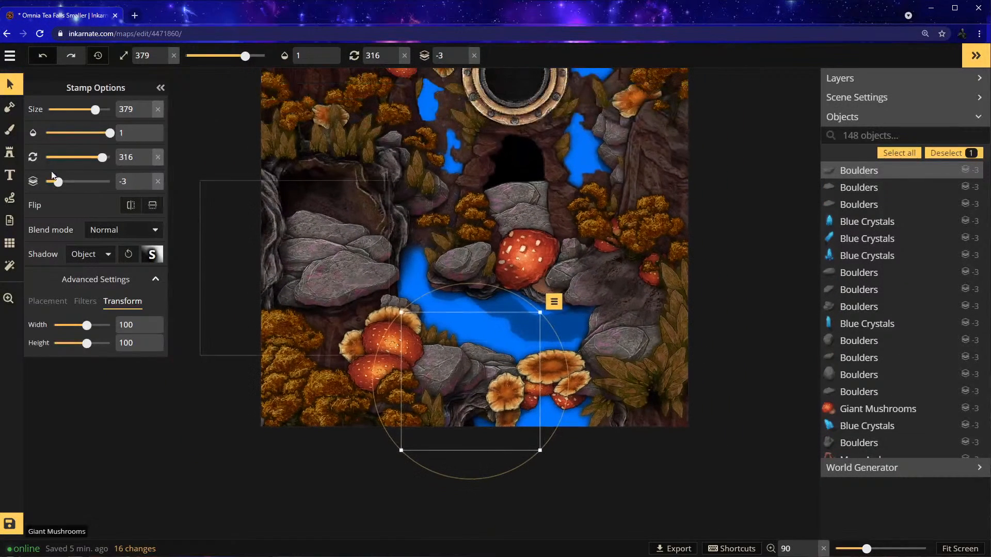
click(6, 152)
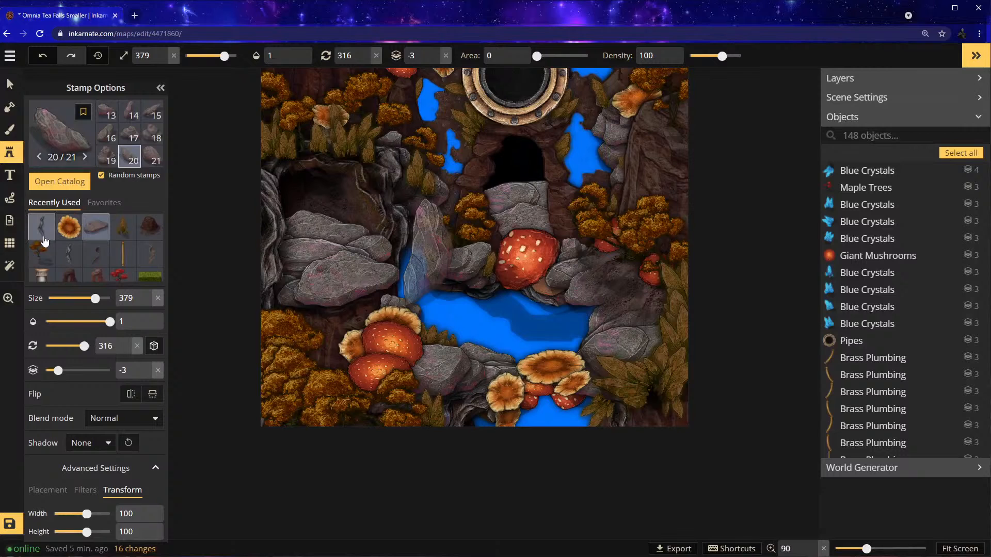
scroll(714, 276, down, 1)
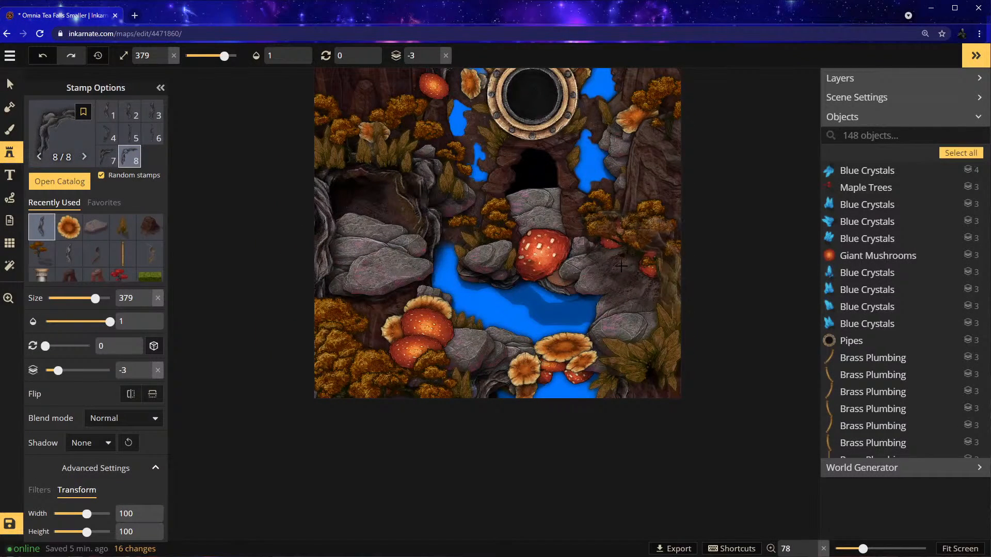
click(482, 300)
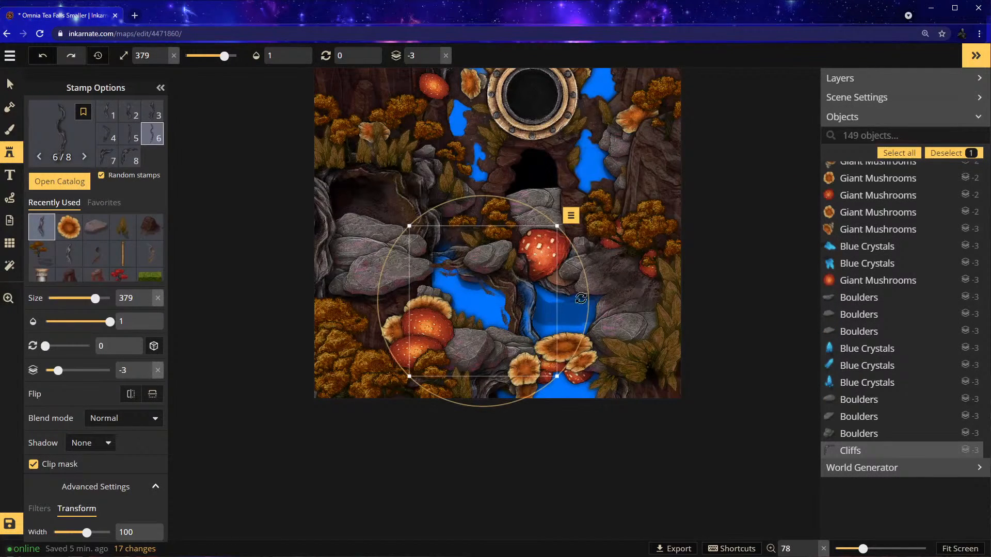
key(ctrl+z)
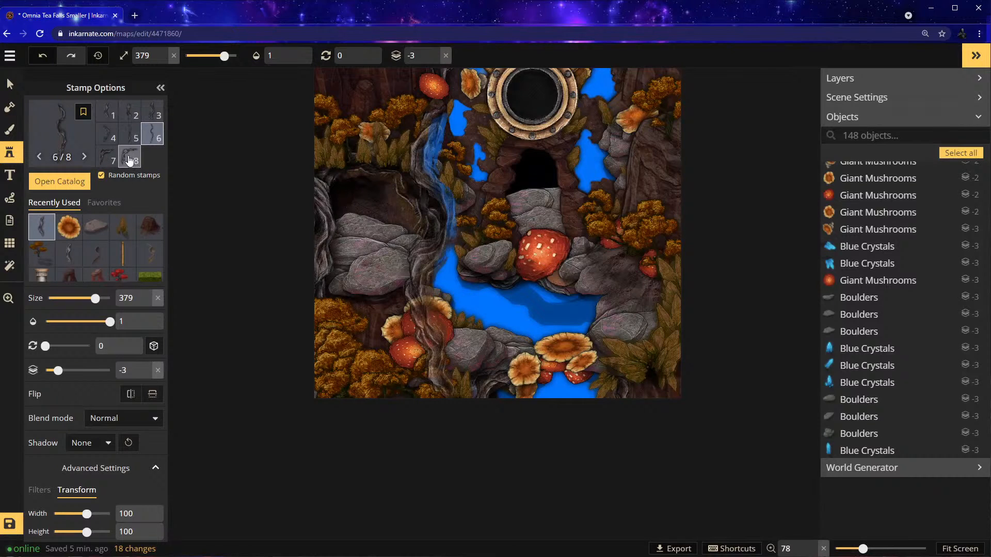
Stamp cliff variant 1 at size 274 at the pool's upper-left end, rotate it to 269, and put it on layer -5
click(115, 120)
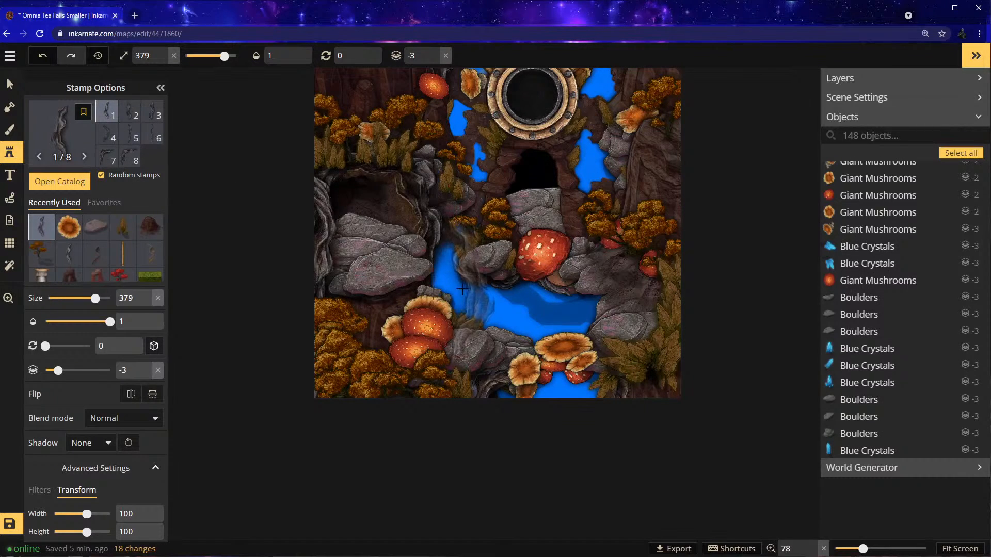
drag(225, 56, 214, 56)
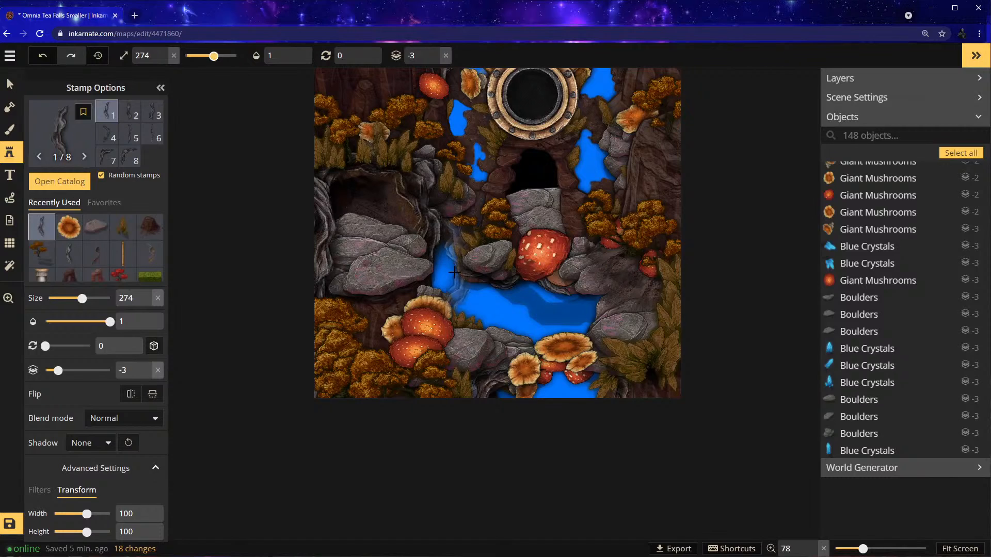
click(454, 272)
drag(523, 269, 449, 197)
click(436, 58)
click(436, 59)
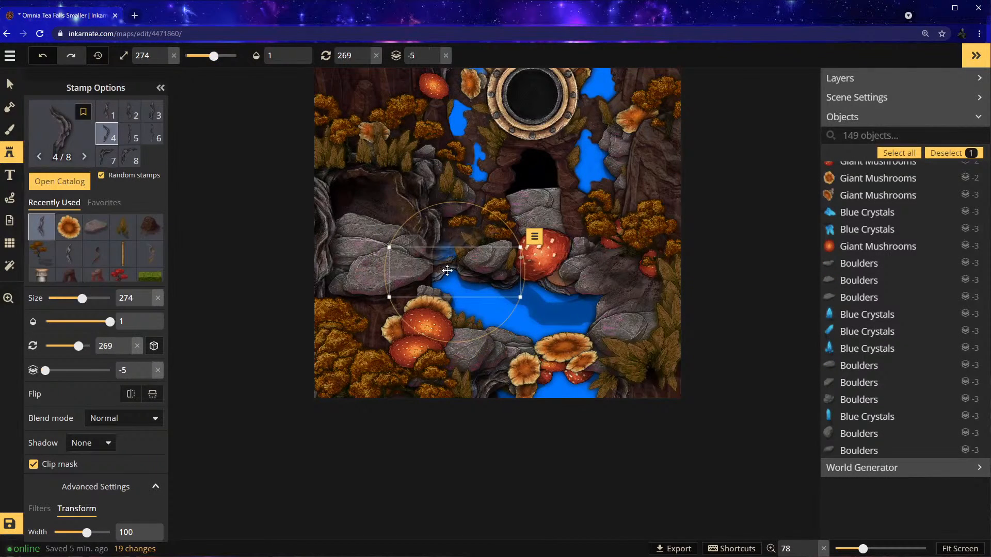
Move the size 274 cliff up to the edge of the pool's upper-left end, and turn off its clip mask
drag(445, 273, 388, 252)
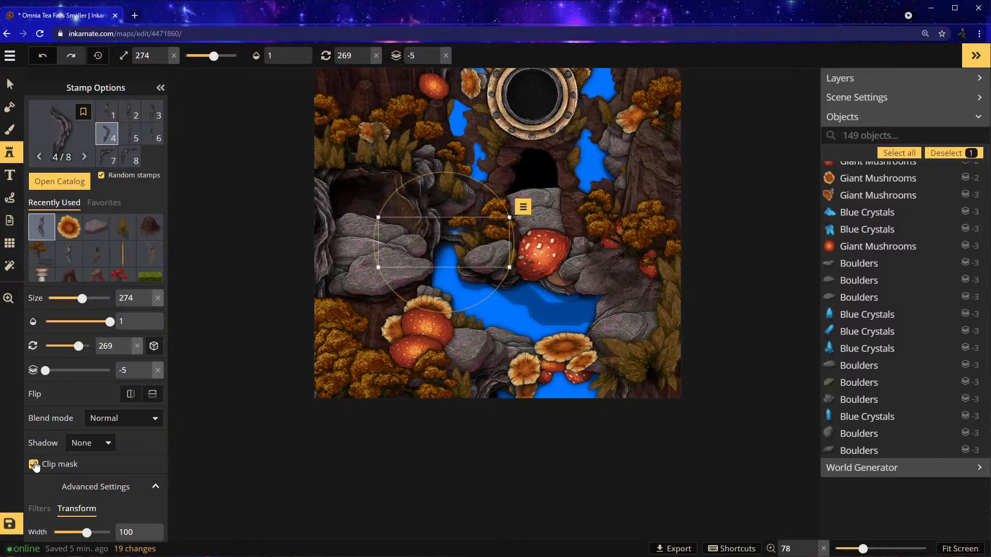
drag(451, 240, 446, 236)
scroll(446, 236, up, 5)
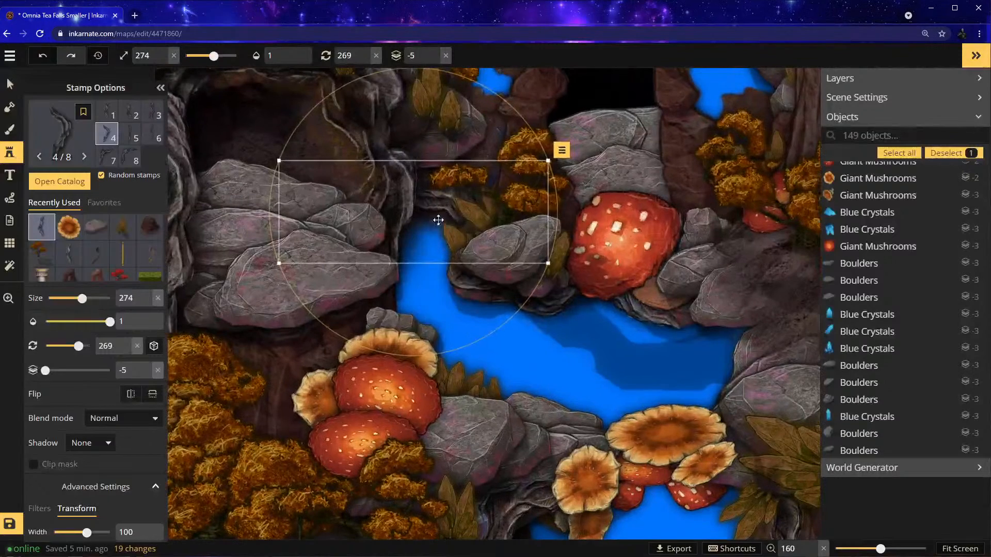
drag(432, 202, 452, 215)
scroll(452, 215, down, 5)
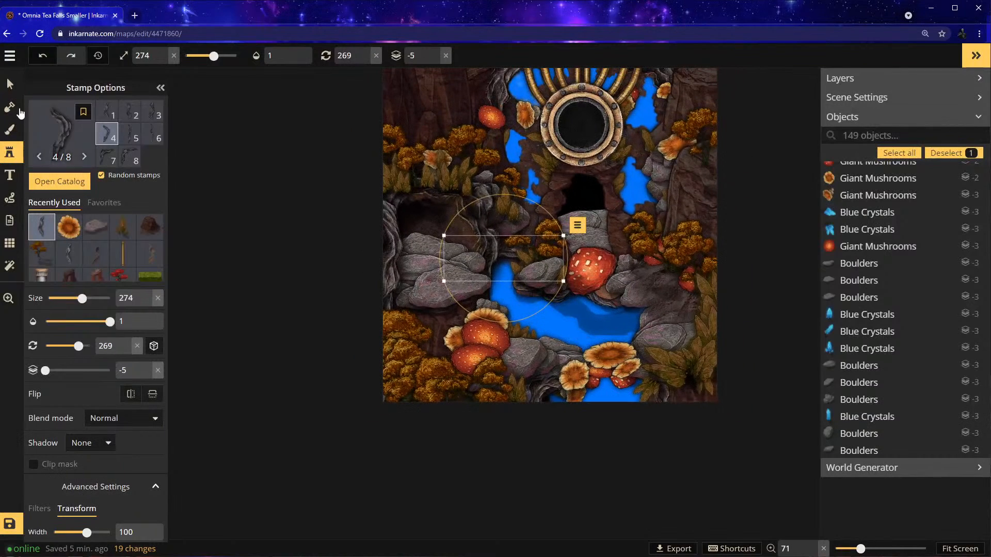
Darken the size 249 Blue Crystals plant rotated 27 in the map's lower-right corner to brightness 29
click(9, 84)
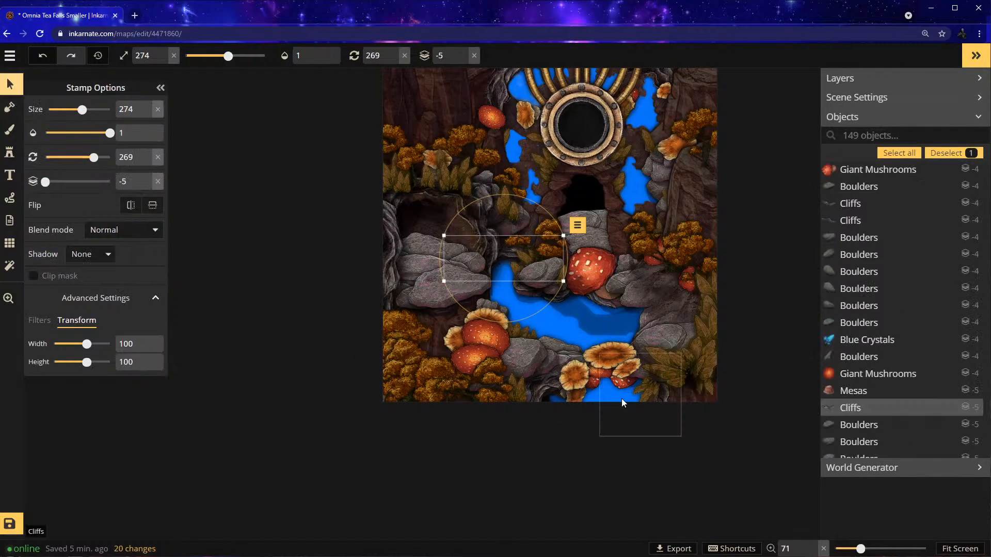
click(713, 354)
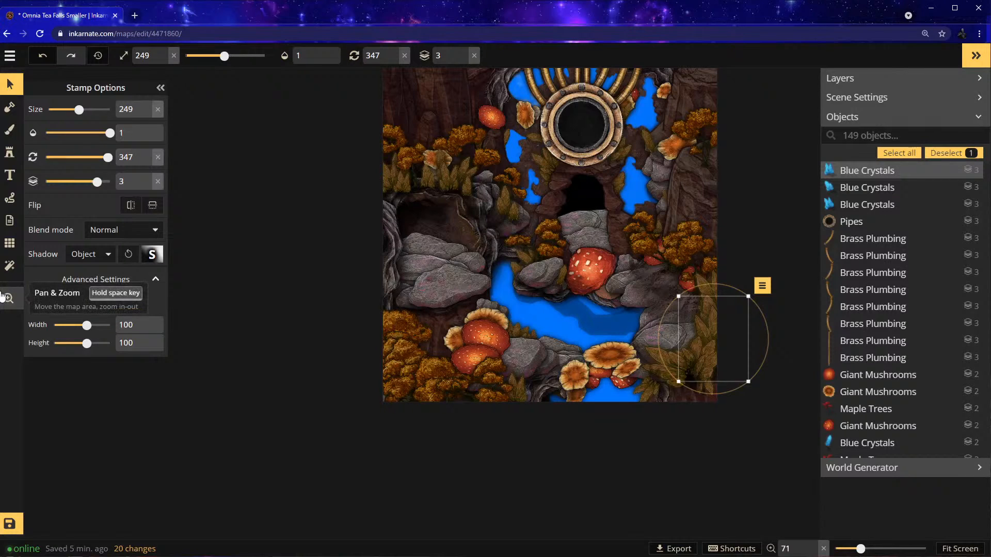
click(9, 153)
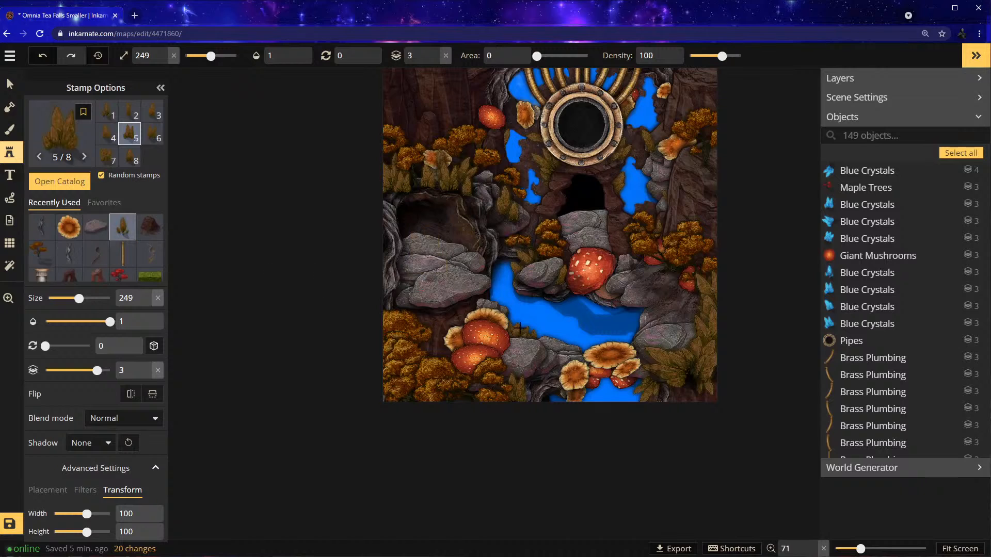
key(v)
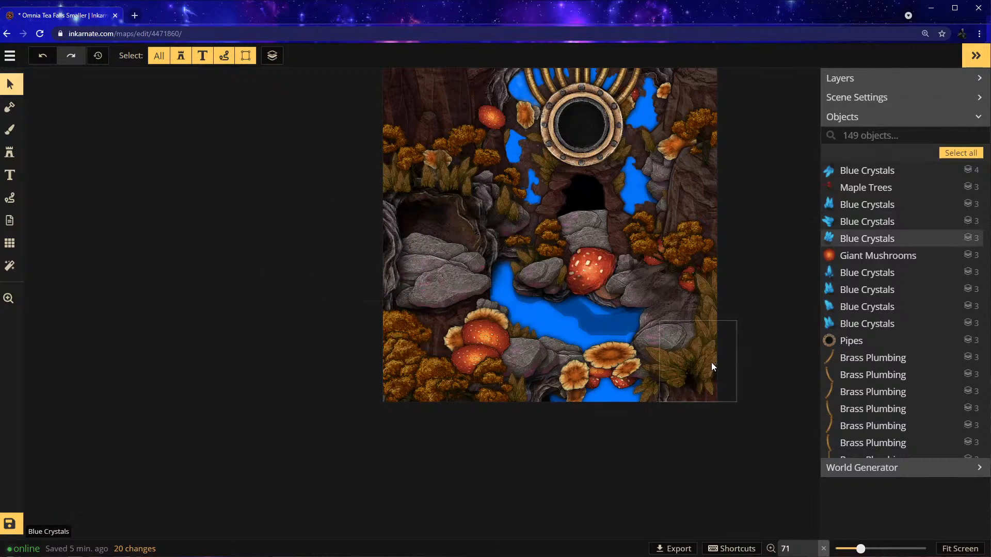
click(704, 359)
click(84, 301)
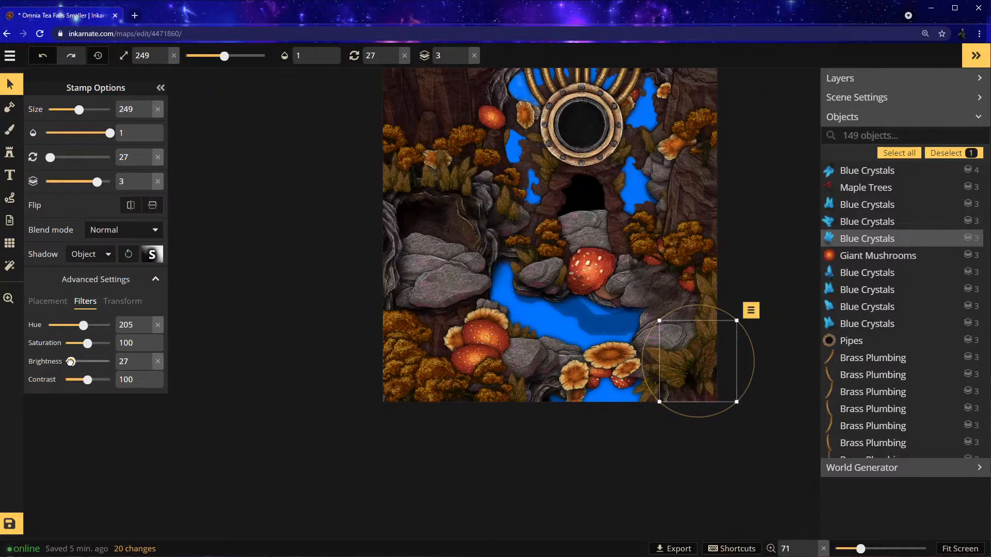
Set the brightness of the size 249 Blue Crystals plant rotated 336 on the map's right edge to 29
click(705, 295)
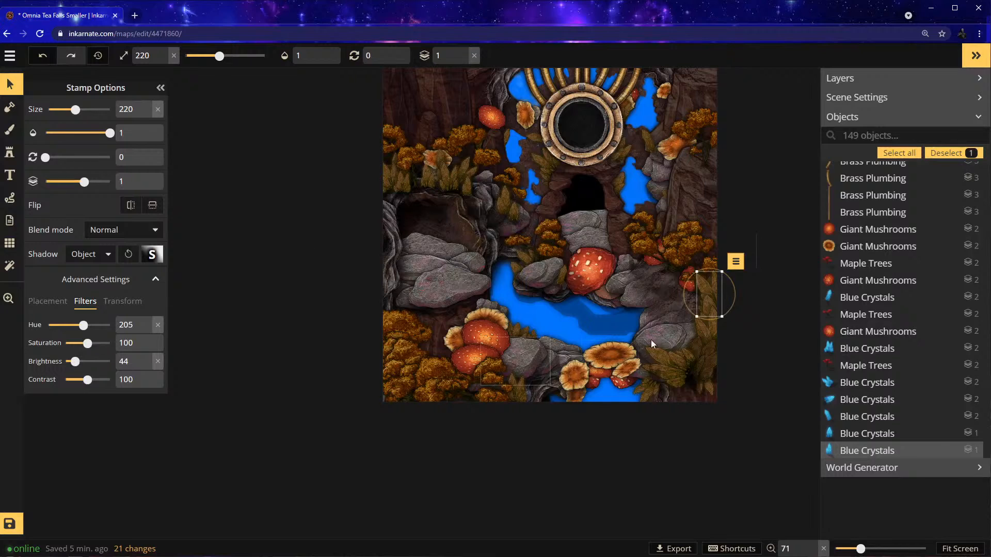
click(706, 356)
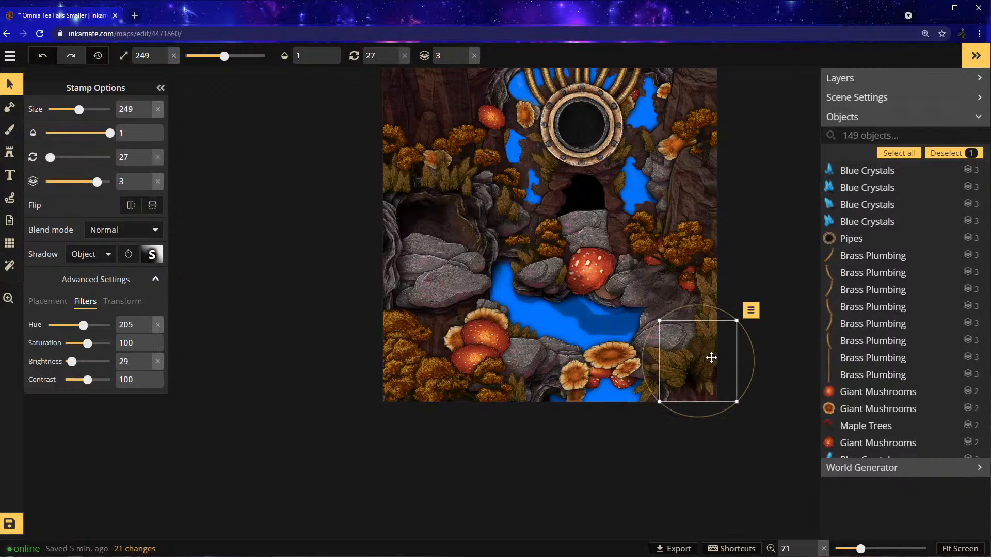
click(713, 355)
click(716, 320)
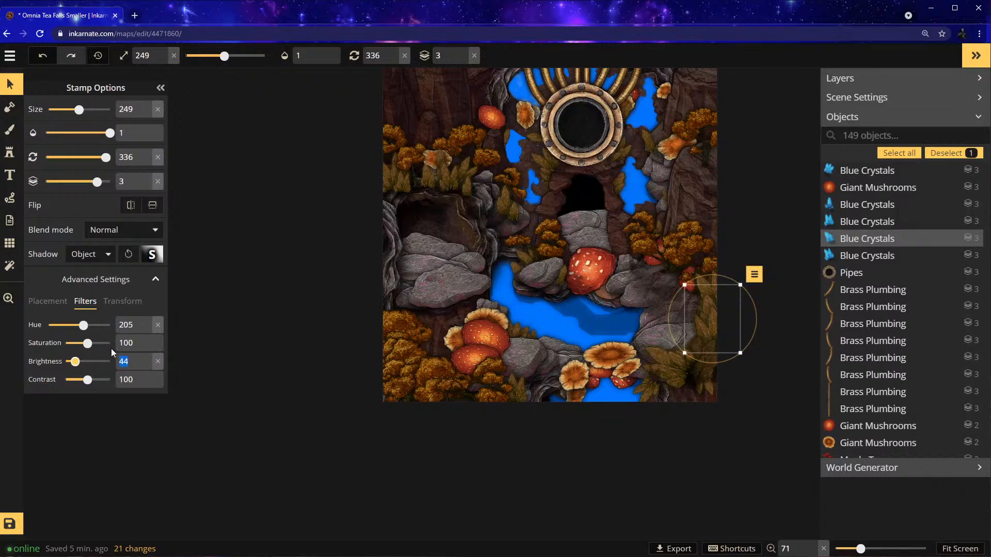
text(29)
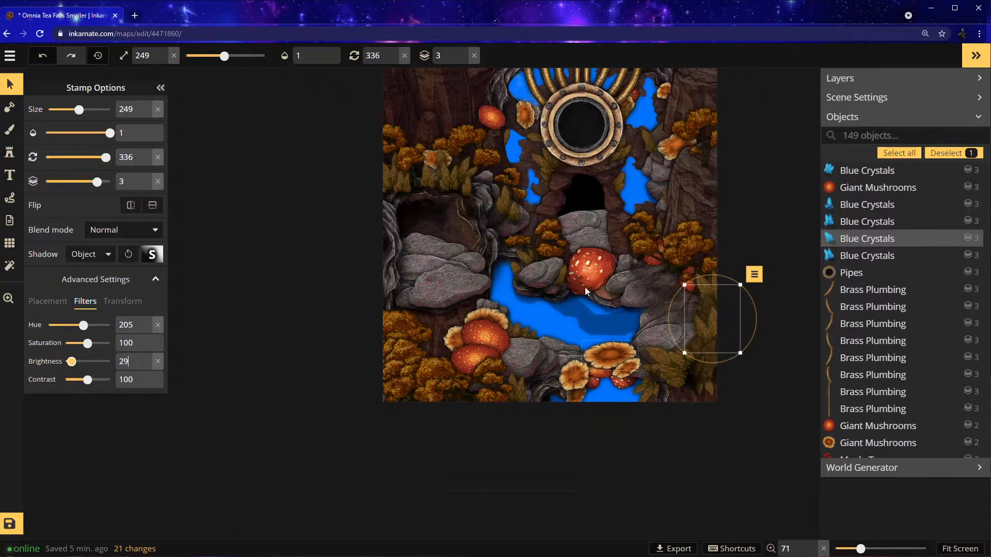
Set the brightness to 29 for two size 150 Blue Crystals plants above the left cave and one beside the round pipe's lower right
click(453, 182)
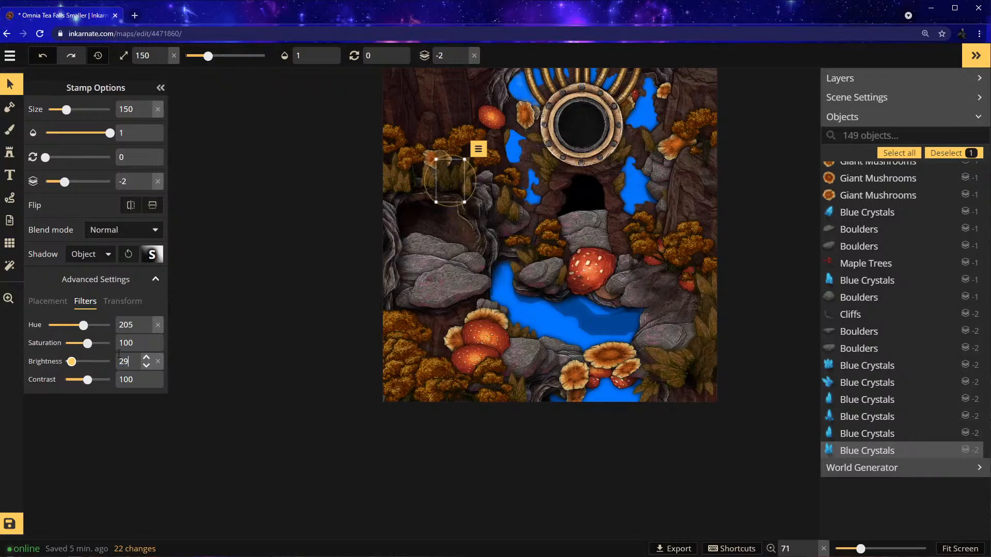
click(391, 180)
double_click(134, 362)
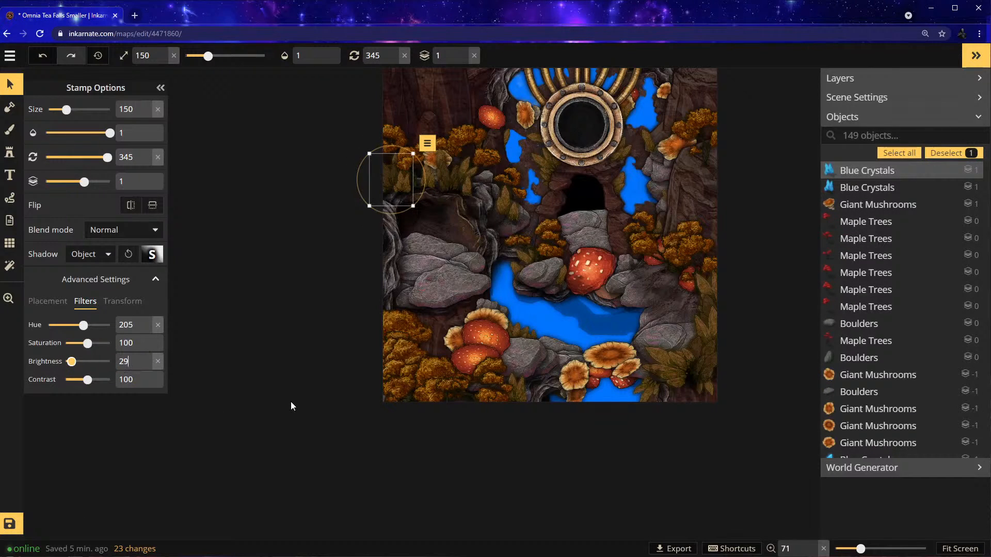
click(622, 163)
double_click(146, 361)
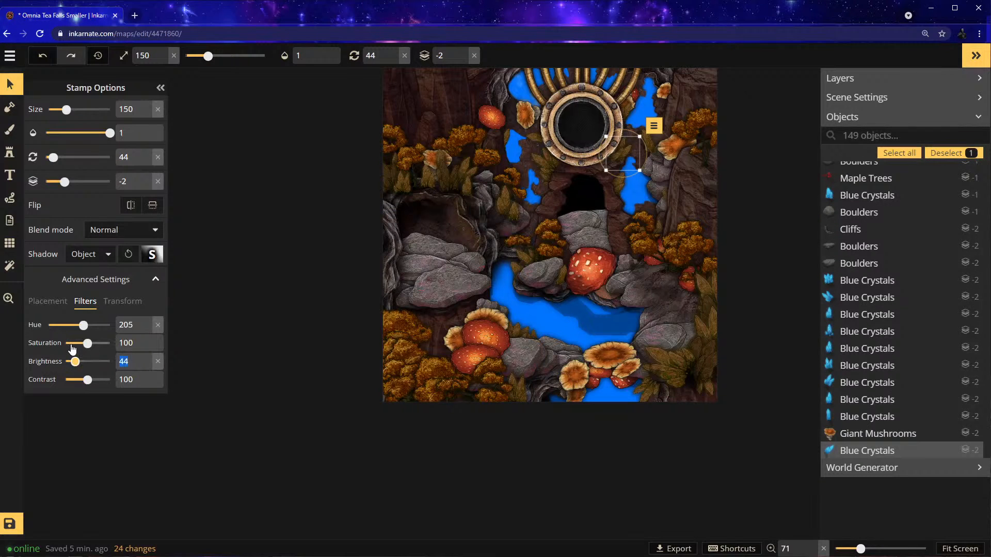
Duplicate the darkened plant beside the round pipe, and place the copy beside the right edge of the dark doorway
scroll(464, 262, up, 3)
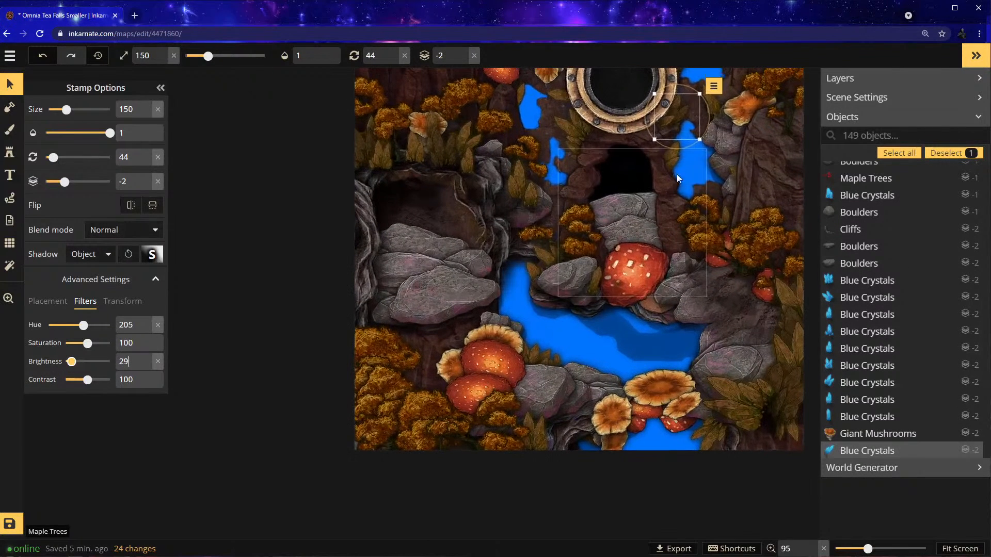
right_click(683, 121)
click(725, 124)
drag(711, 130, 675, 166)
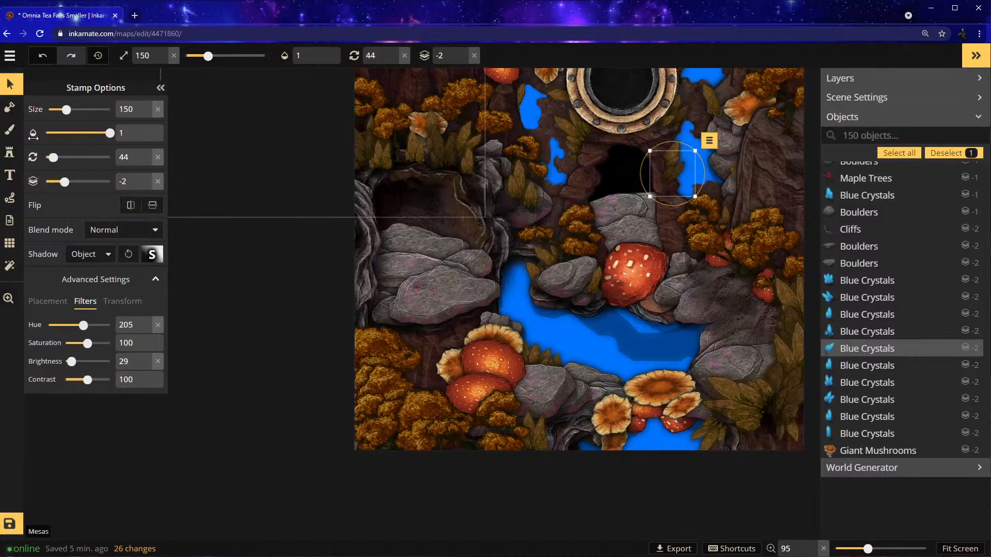
Stamp variant 5 of the Blue Crystals plant at size 150, rotation 44, layer -2, near the map's bottom edge by the orange bushes
click(8, 155)
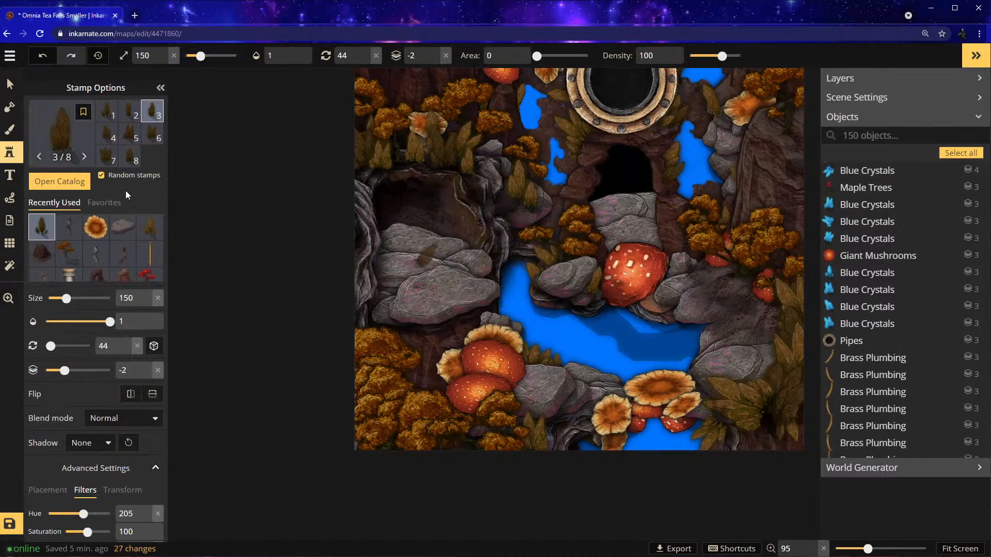
click(121, 136)
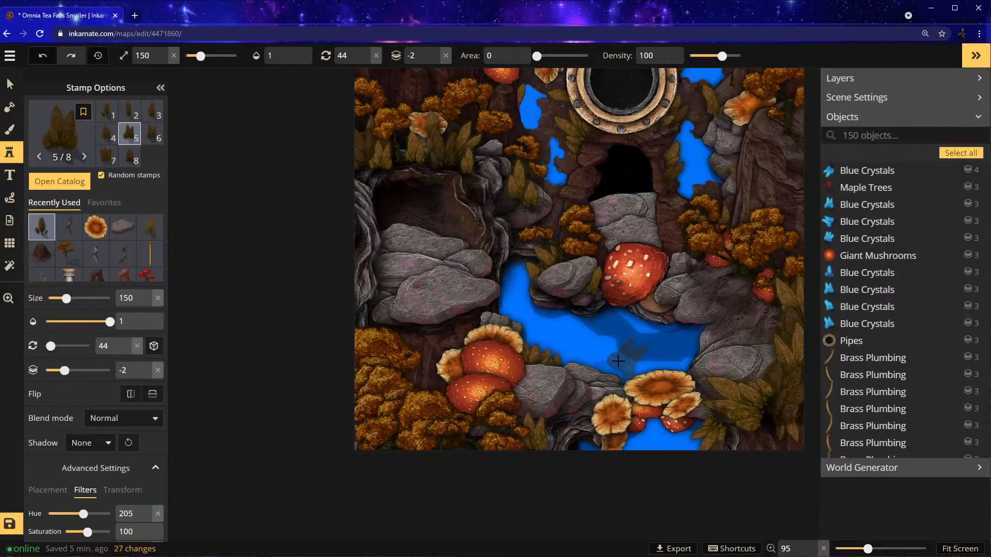
click(471, 444)
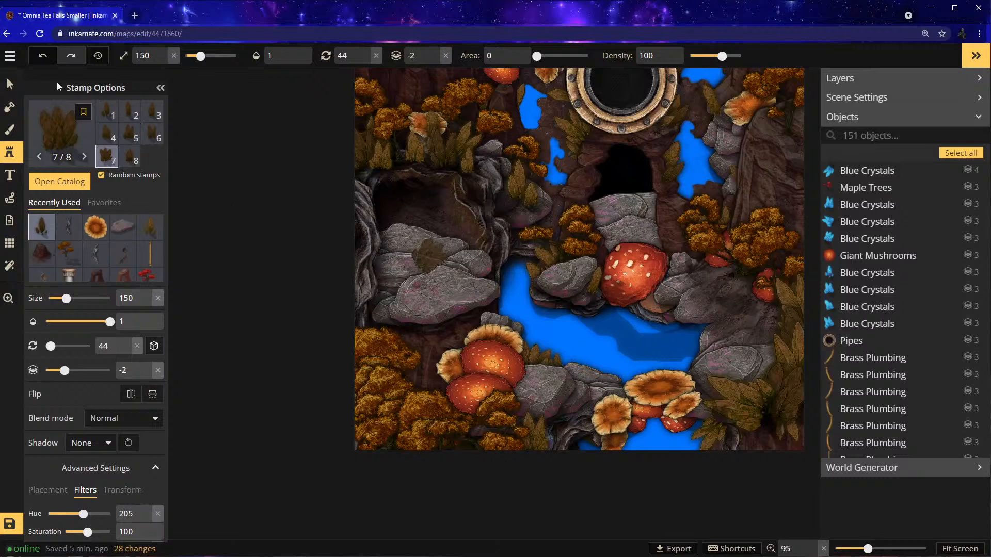
Undo the last crystal plant stamp
click(43, 56)
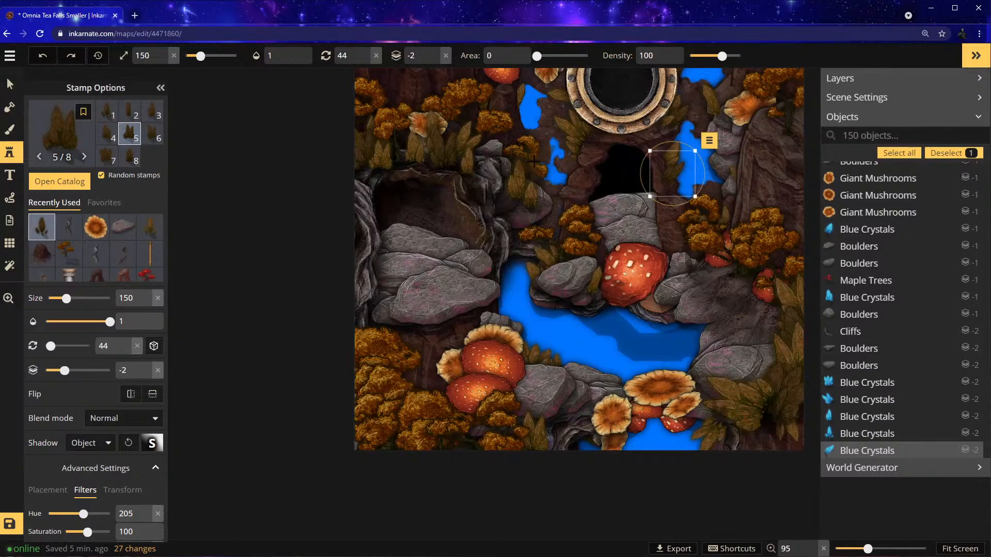
drag(532, 150, 542, 374)
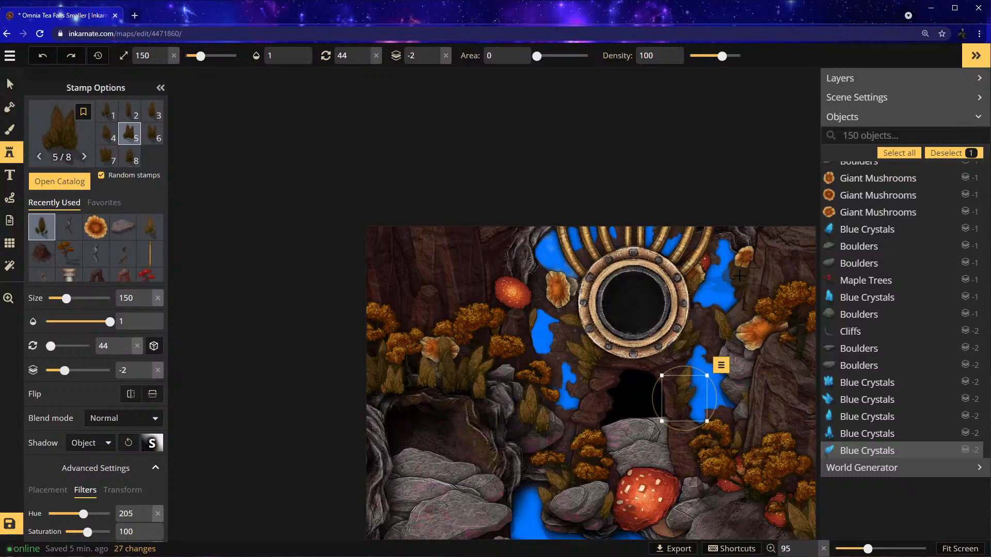
click(806, 357)
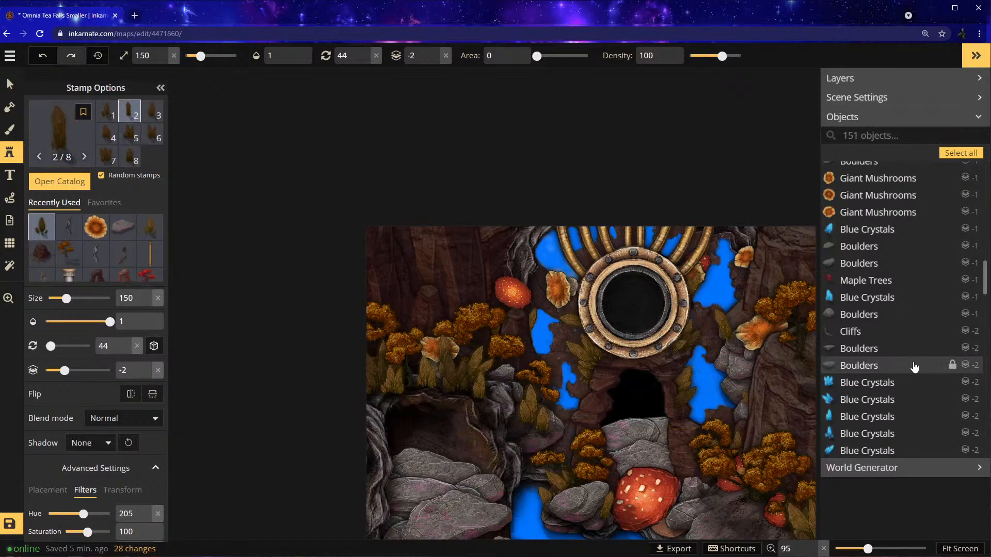
key(ctrl+z)
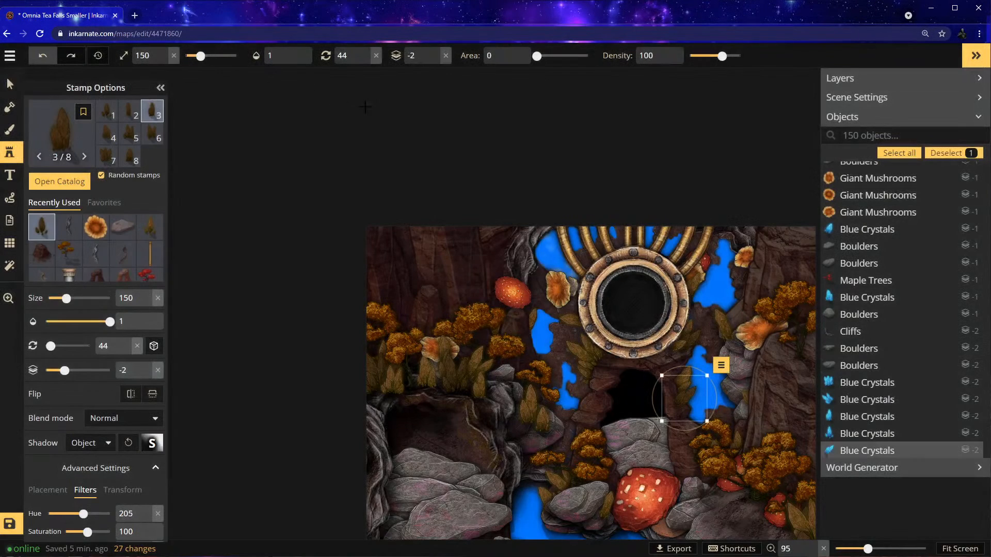
Stamp Blue Crystals plant variants 7 and 1 at size 150, rotation 347, layer 4, on the map's right edge below the orange mushroom
click(45, 227)
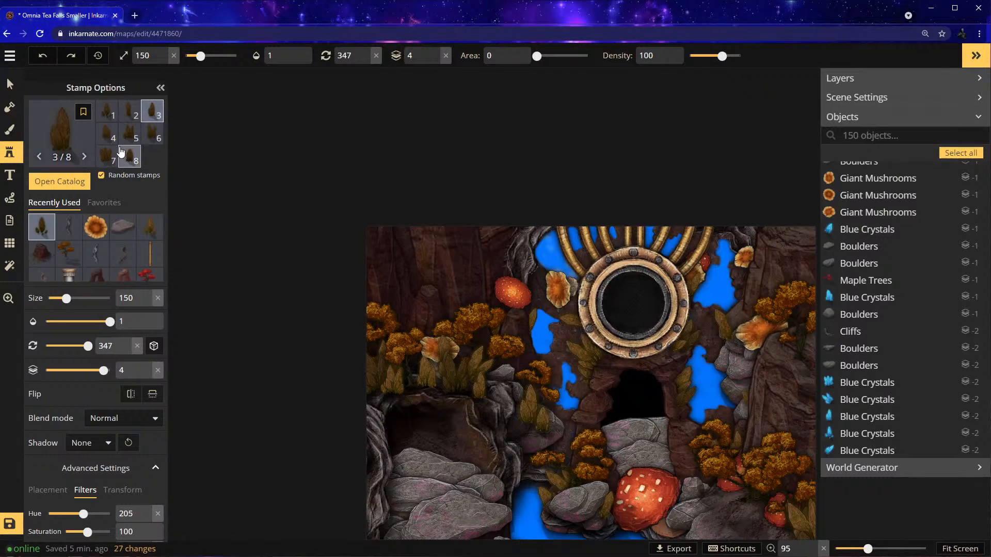
click(107, 156)
click(798, 357)
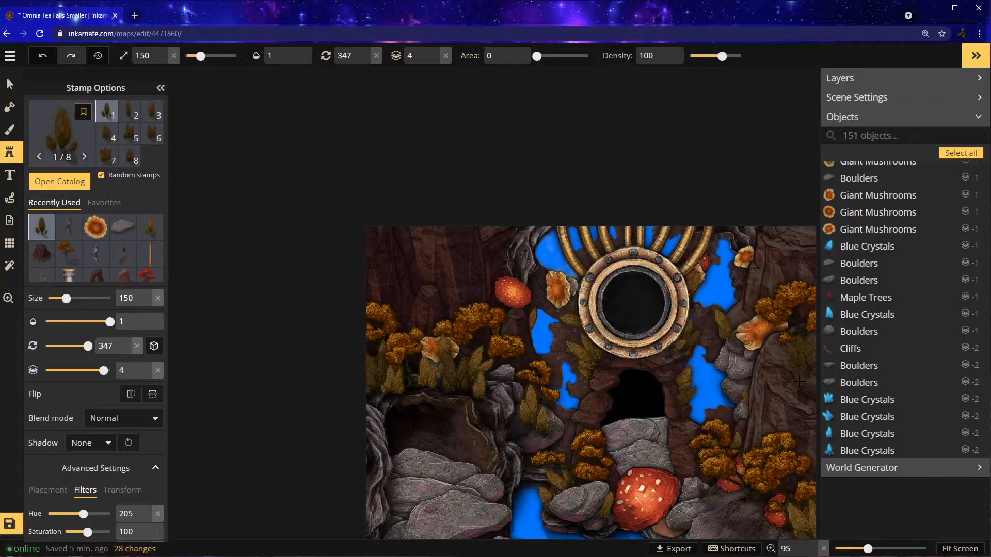
click(780, 362)
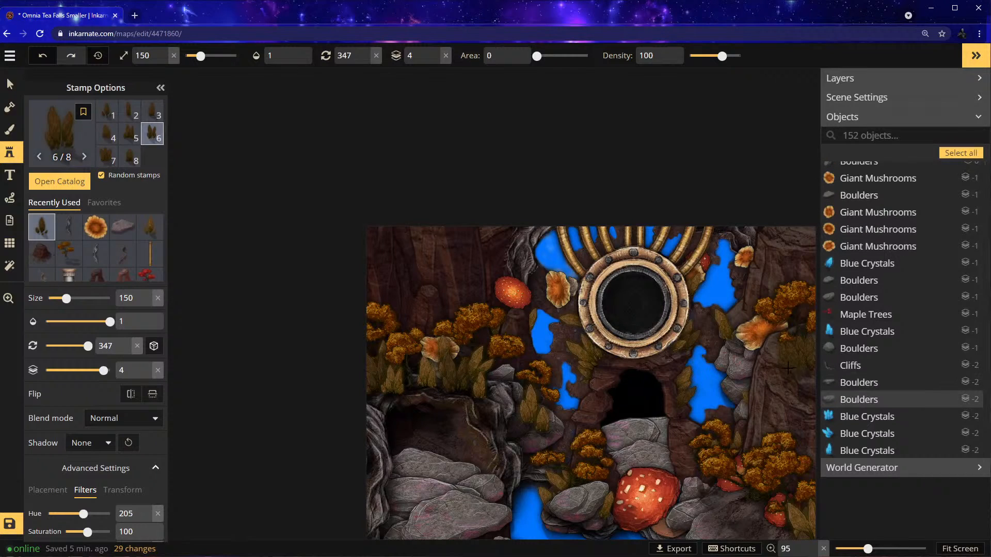
Stamp variant 6 of the Blue Crystals plant at size 150, rotation 347, layer 1, among the orange bushes to the dark doorway's lower right
scroll(791, 380, down, 1)
key(space)
drag(751, 427, 647, 274)
scroll(653, 315, up, 3)
scroll(653, 316, up, 2)
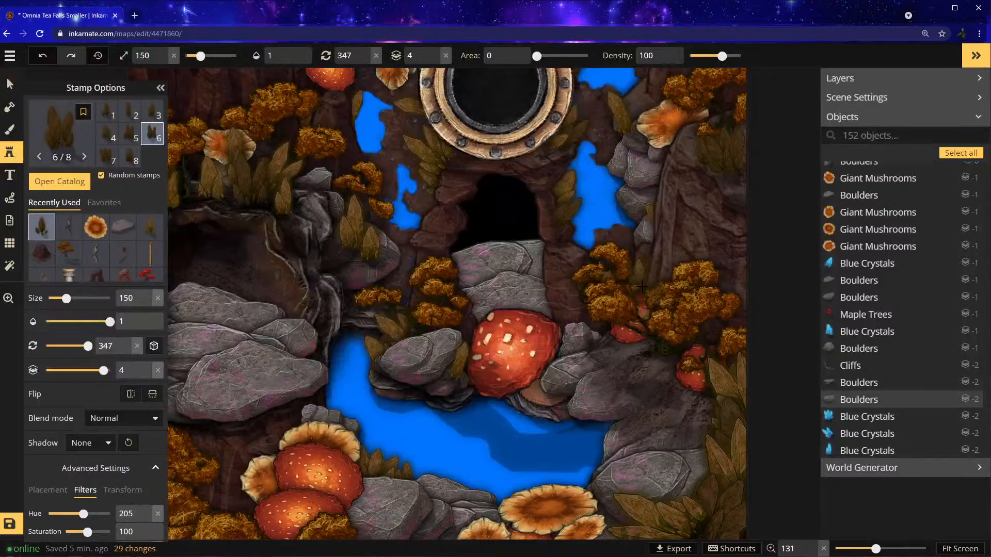
click(433, 62)
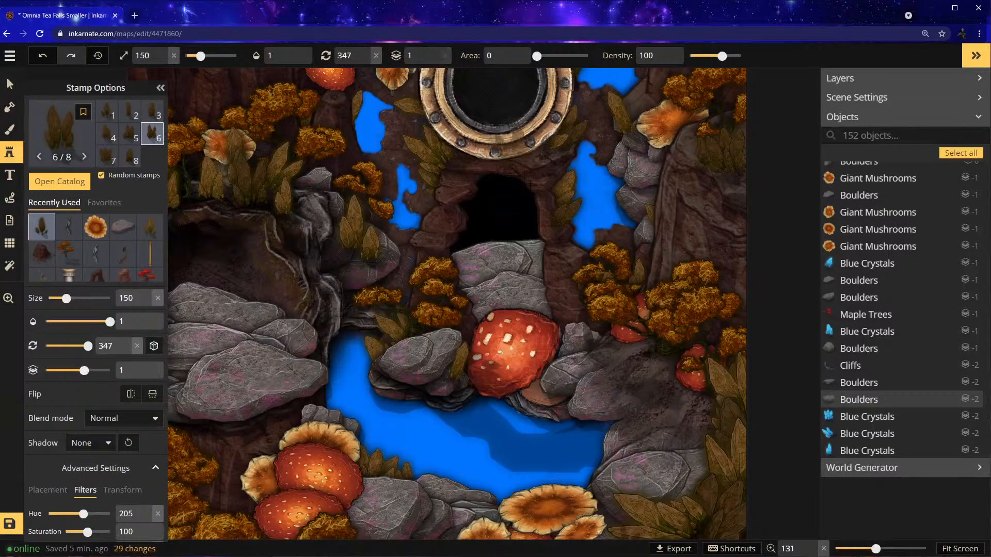
click(756, 316)
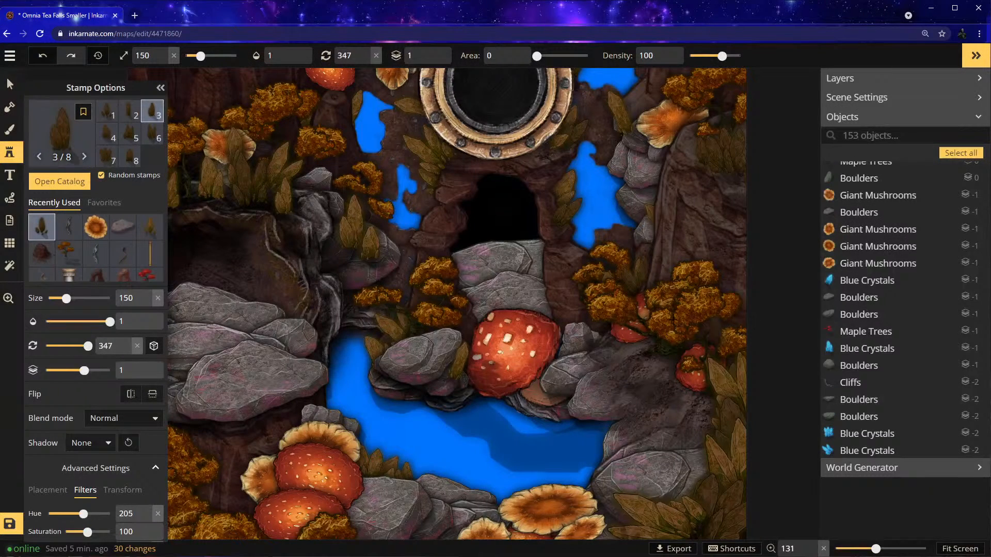
Move the new plant from among the orange bushes to the gap between them and the grey rock steps below the doorway
click(10, 84)
click(632, 291)
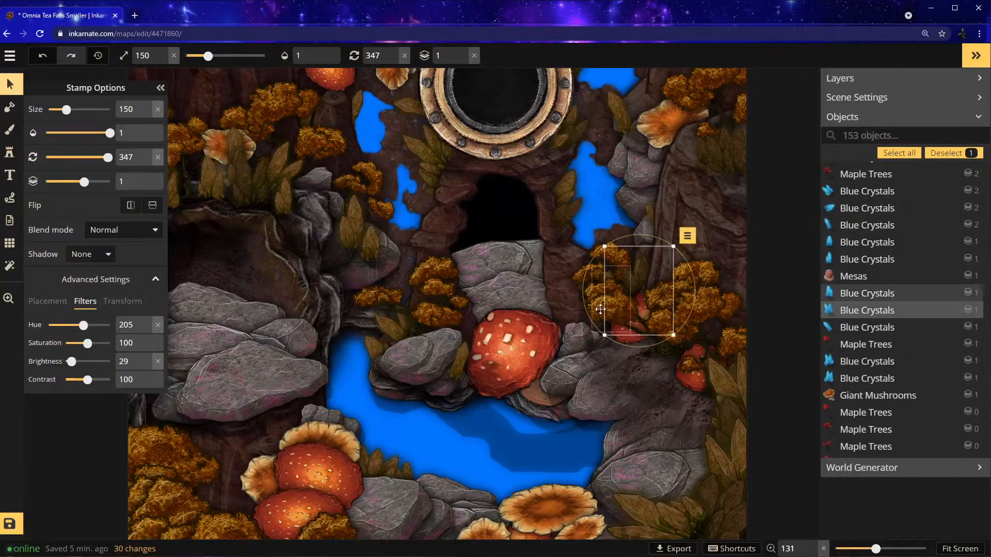
drag(636, 289, 588, 297)
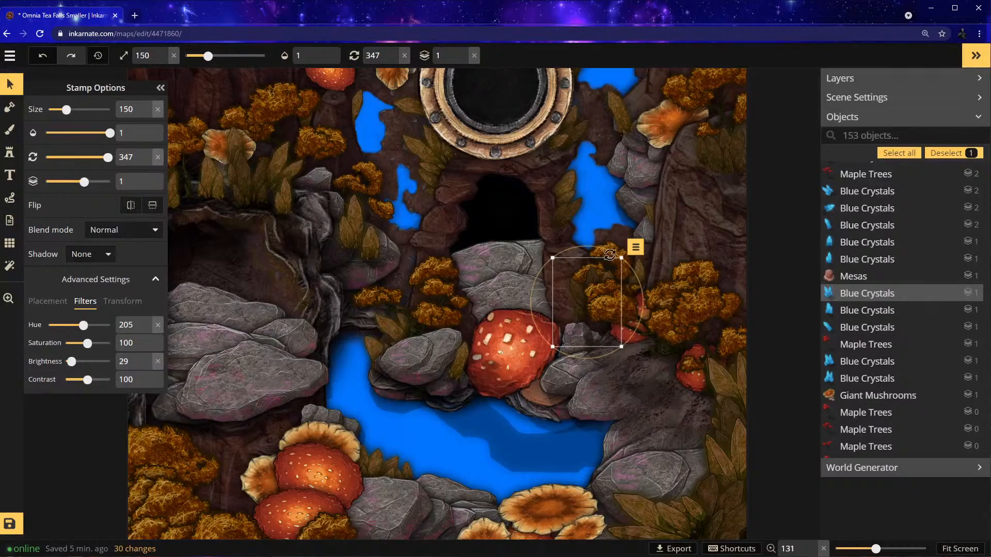
Rotate the blue crystal stamp beside the stone path and lower its layer, and nudge the maple trees stamp next to it
drag(604, 259, 616, 251)
click(463, 62)
click(463, 62)
click(463, 62)
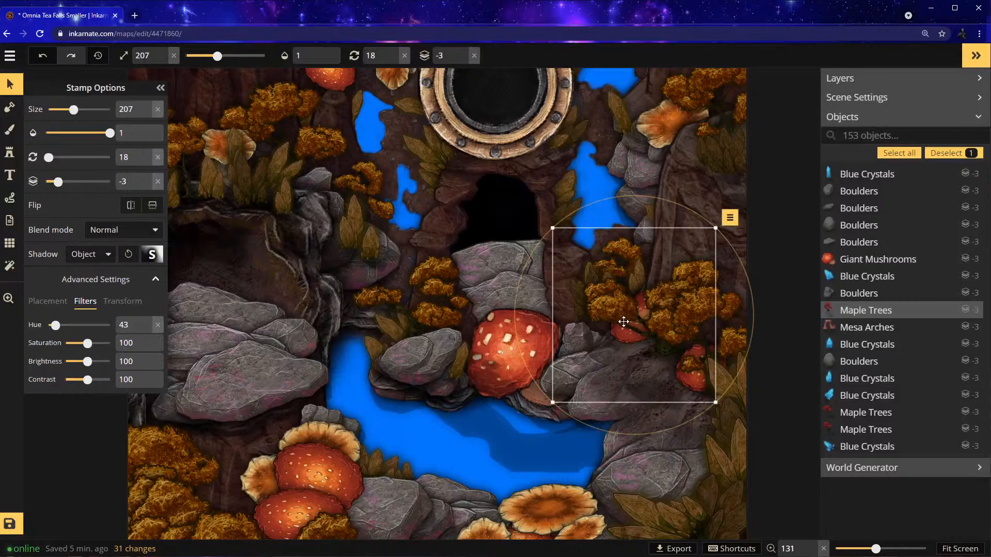
drag(618, 284, 639, 288)
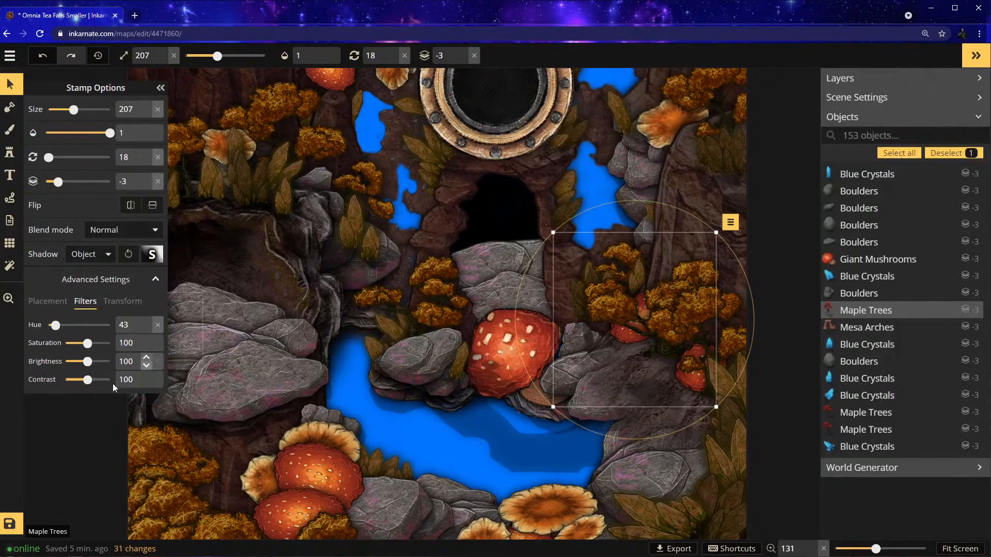
Set the brightness to 29 for the crystal plants right of the path, behind the pool boulder and above the cave's right side
click(636, 283)
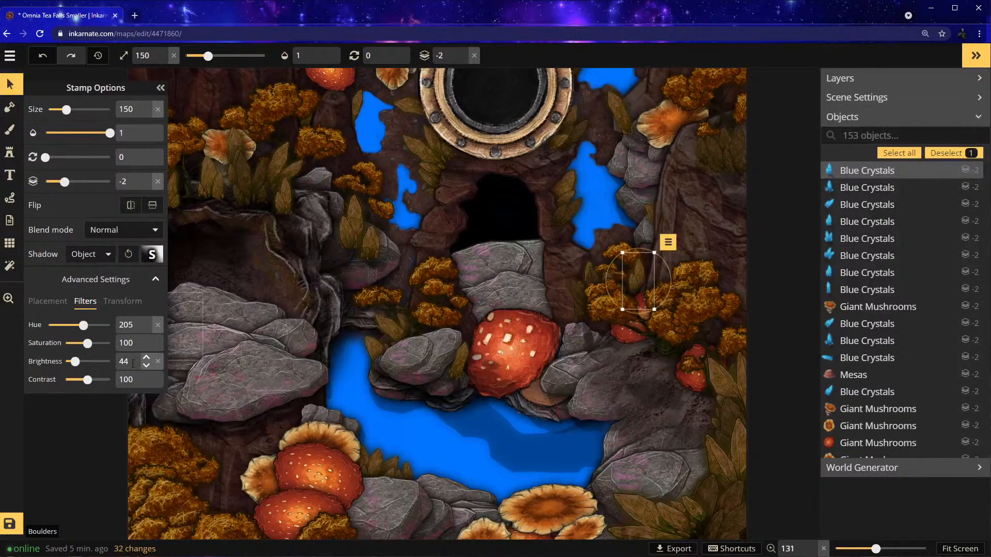
text(29)
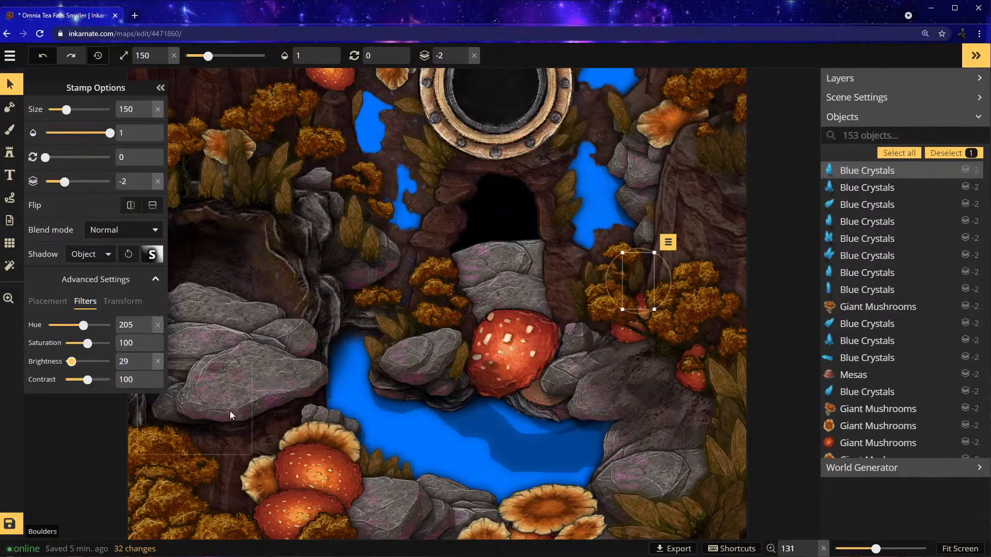
click(393, 336)
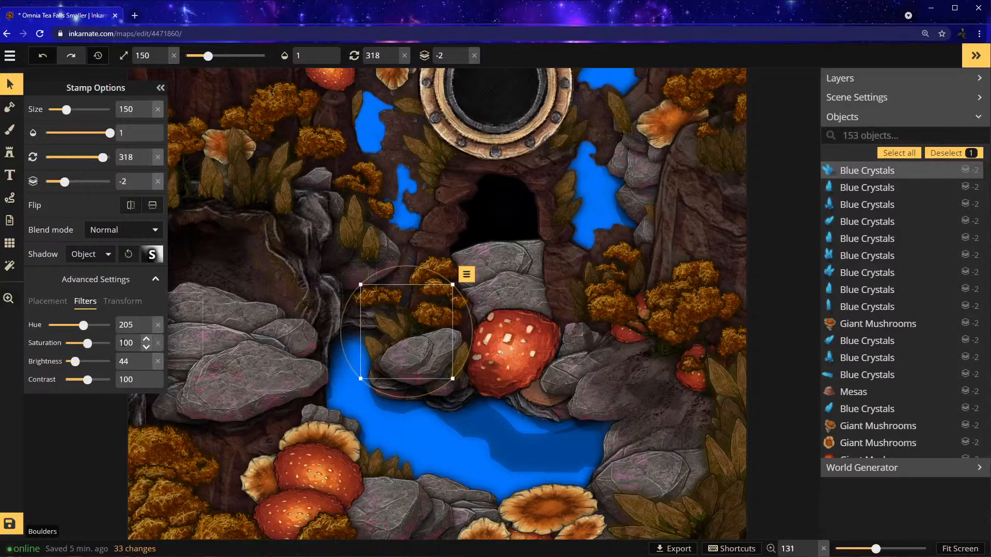
text(29)
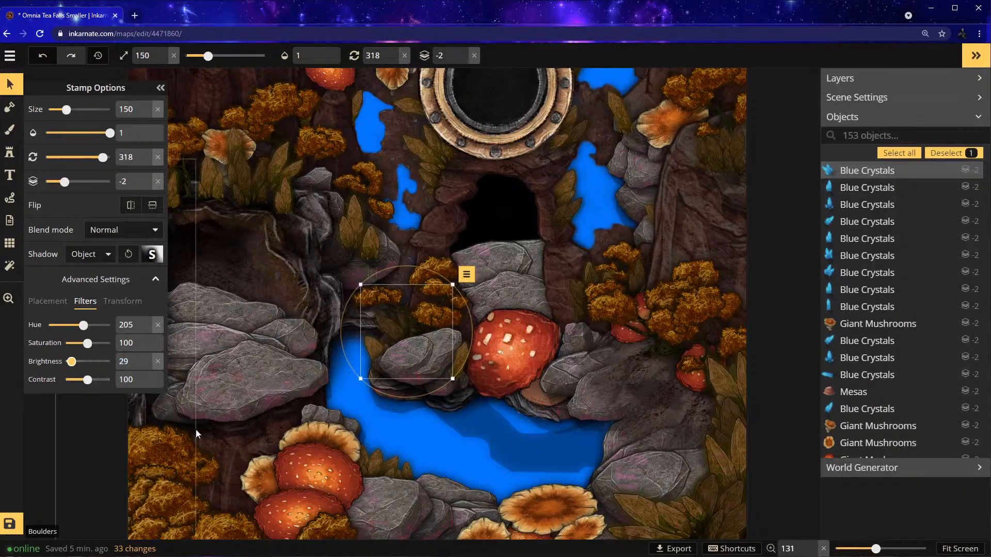
scroll(434, 408, down, 2)
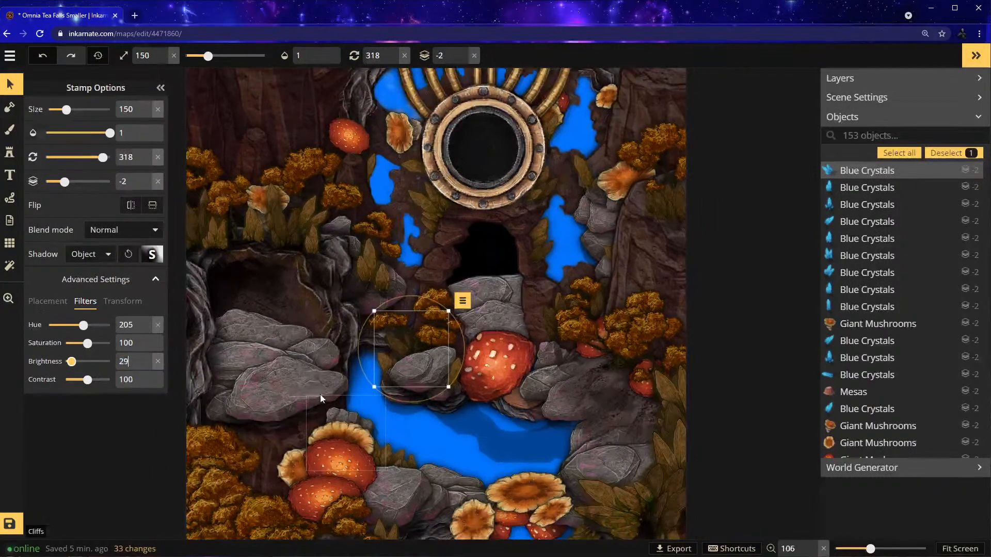
click(367, 255)
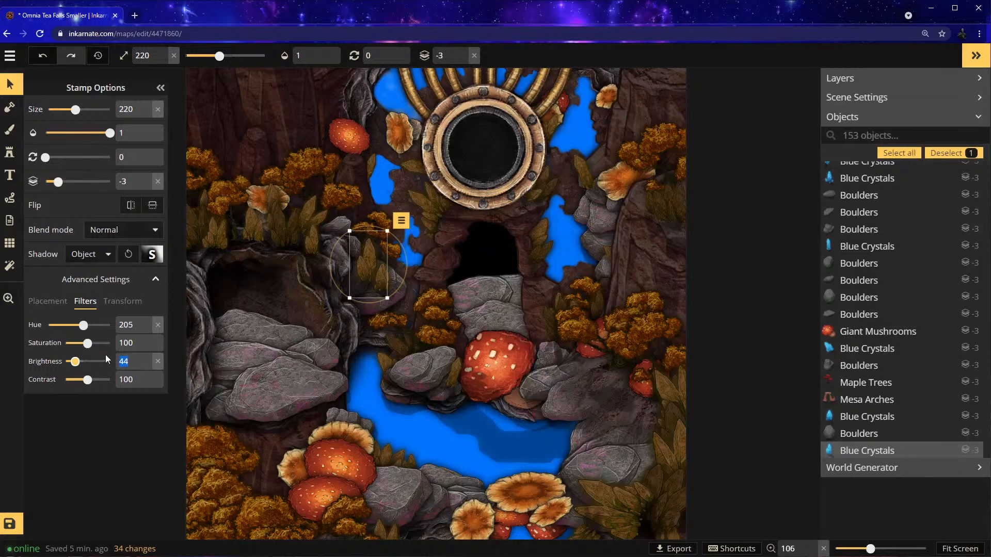
text(29)
Move and shrink the red mushroom behind the upper-left foliage, and adjust the orange mushroom so it sits closer to the metal ring
scroll(520, 425, down, 3)
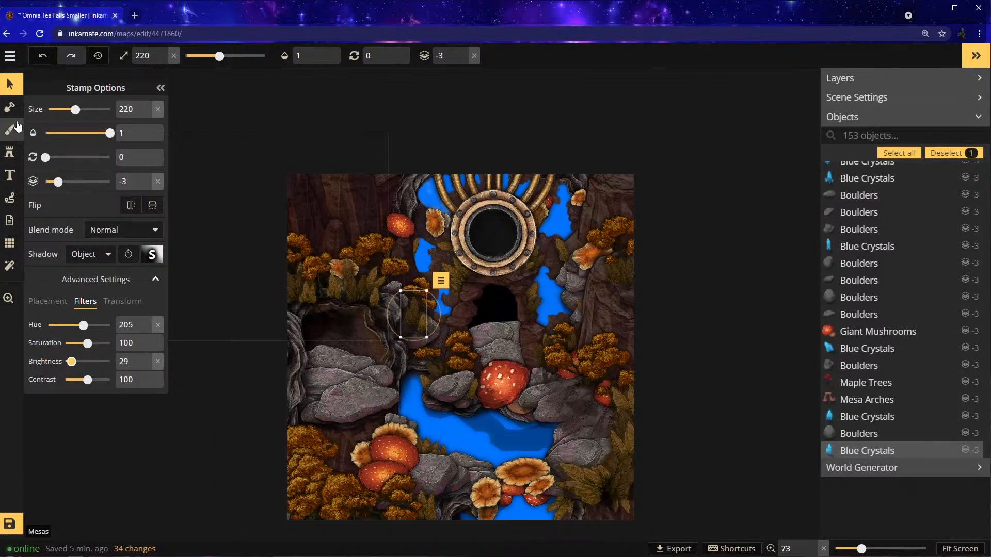
scroll(422, 201, up, 4)
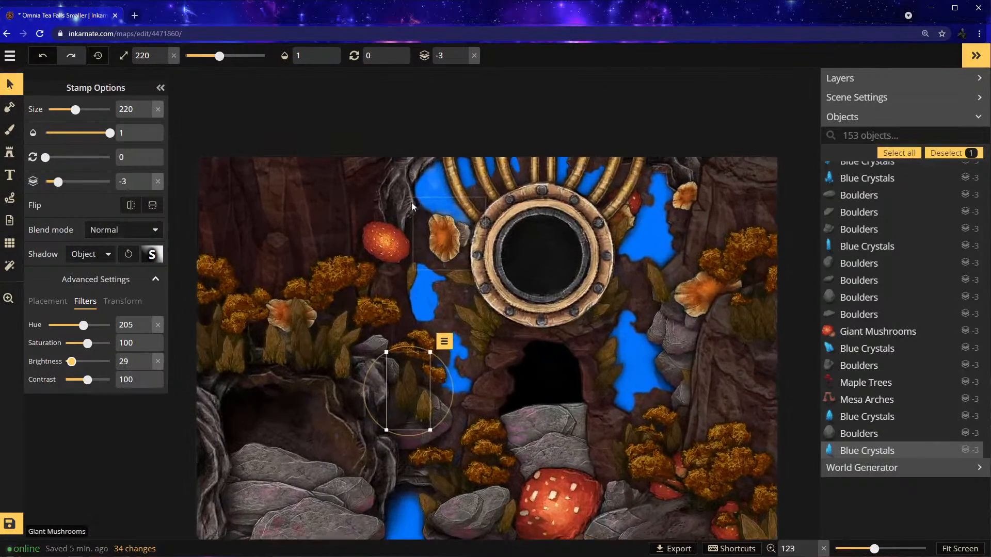
click(381, 233)
drag(381, 233, 368, 249)
drag(406, 287, 396, 279)
click(448, 238)
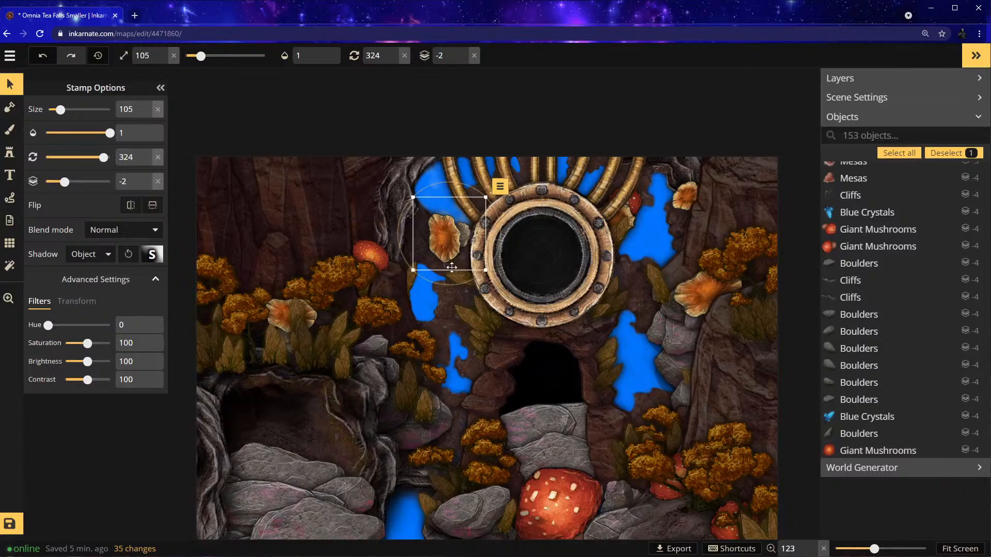
drag(421, 266, 425, 269)
Place the crystal plant beside the orange mushroom right of the ring, with its layer at 1 and its size reduced to 123
click(726, 284)
drag(748, 262, 685, 277)
click(659, 287)
click(464, 60)
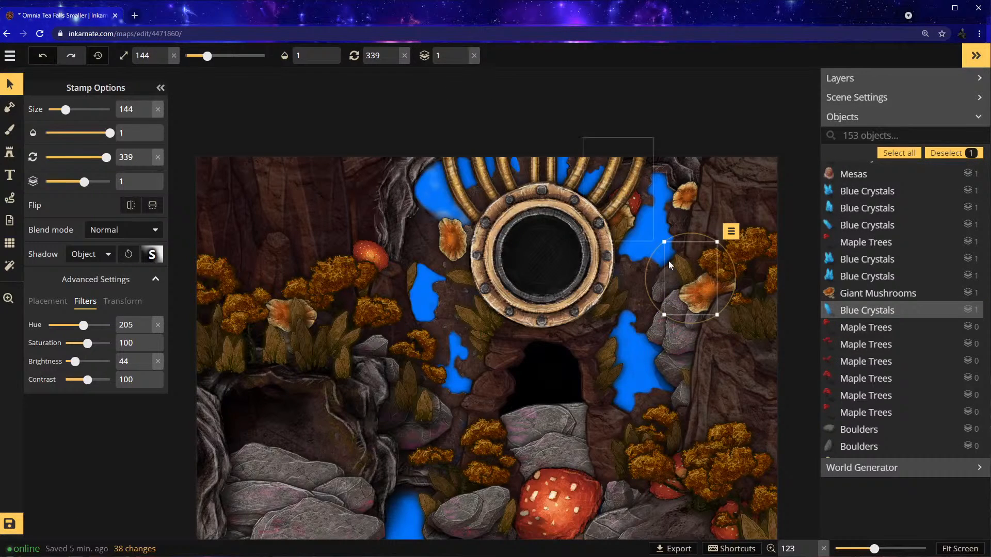
drag(664, 242, 671, 254)
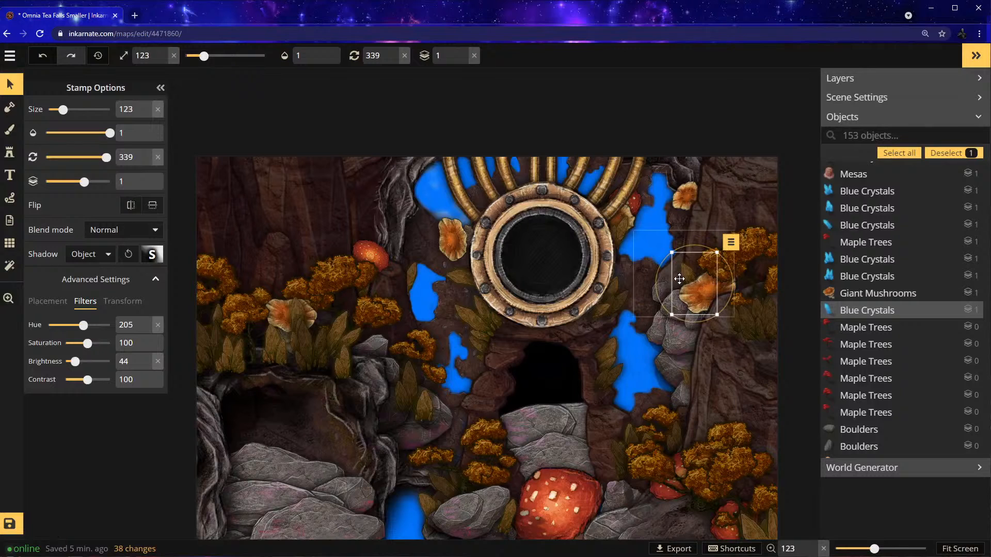
Set the brightness of the crystal plant at the lower left of the metal ring to 29
scroll(583, 372, down, 1)
scroll(582, 369, down, 1)
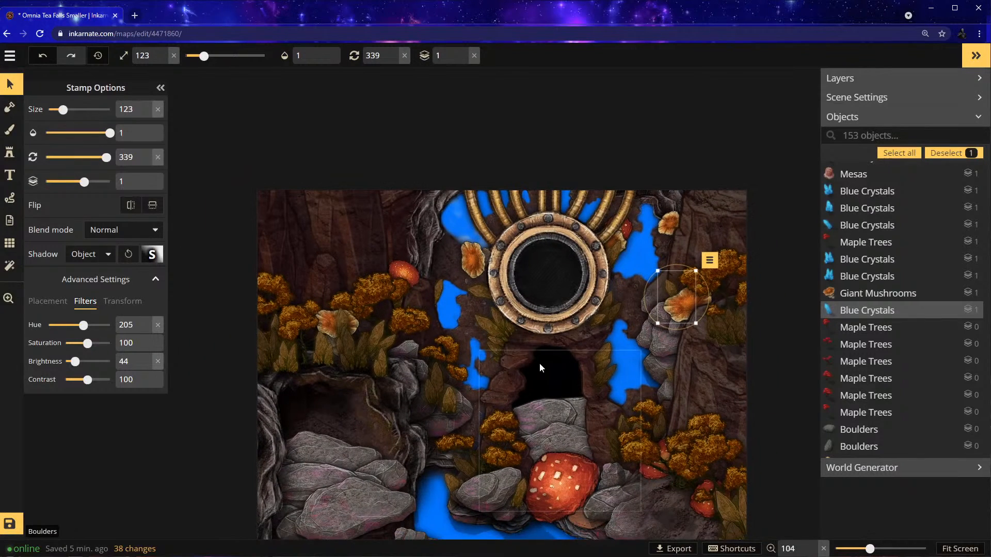
click(500, 321)
text(29)
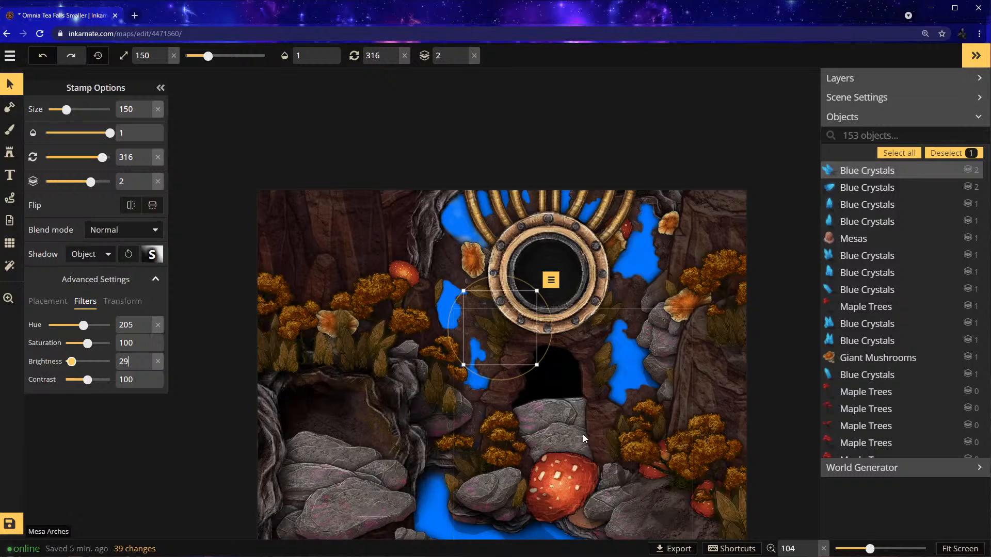
Export the finished map as a 2048 x 2048 px image and save the map
scroll(584, 434, down, 1)
scroll(499, 466, down, 2)
key(space)
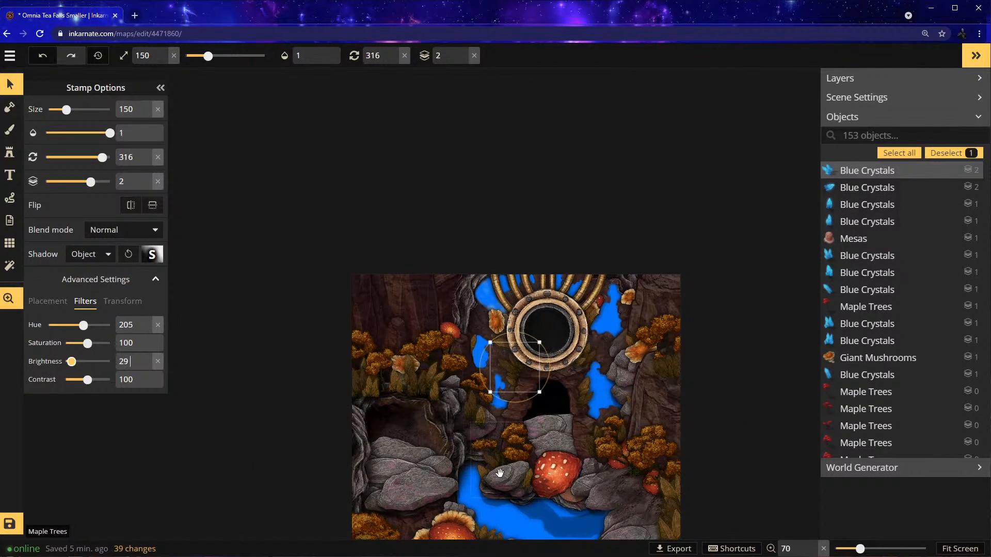
drag(497, 467, 498, 287)
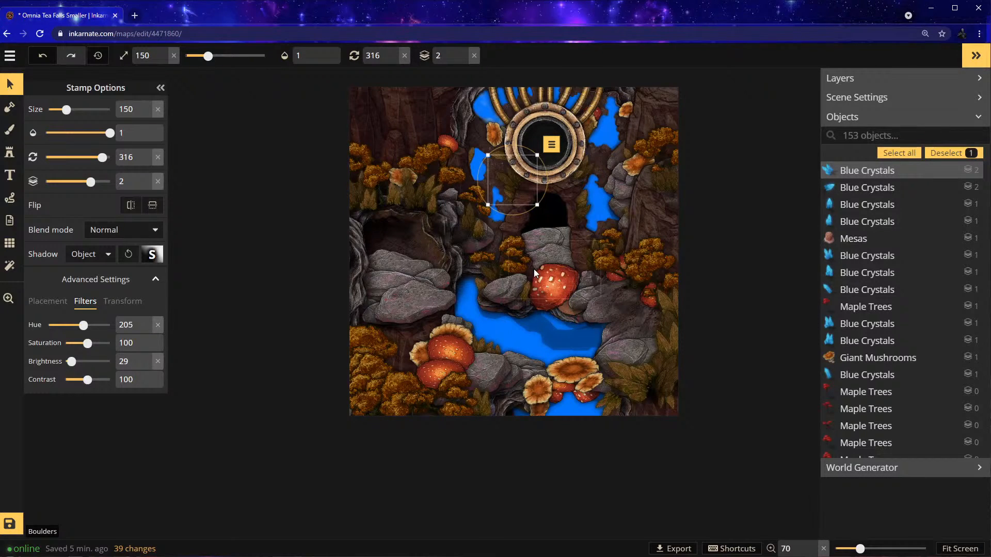
click(10, 55)
click(53, 168)
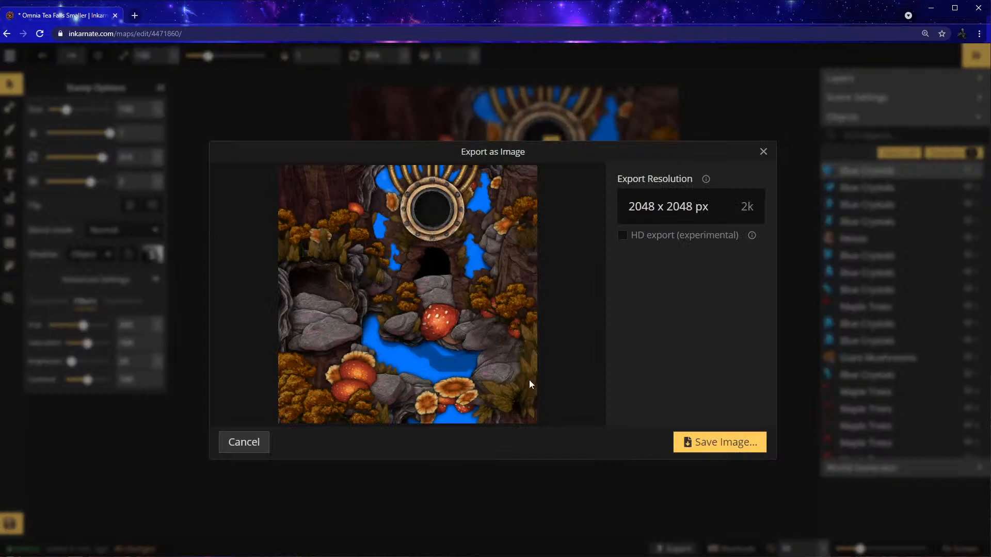
click(681, 447)
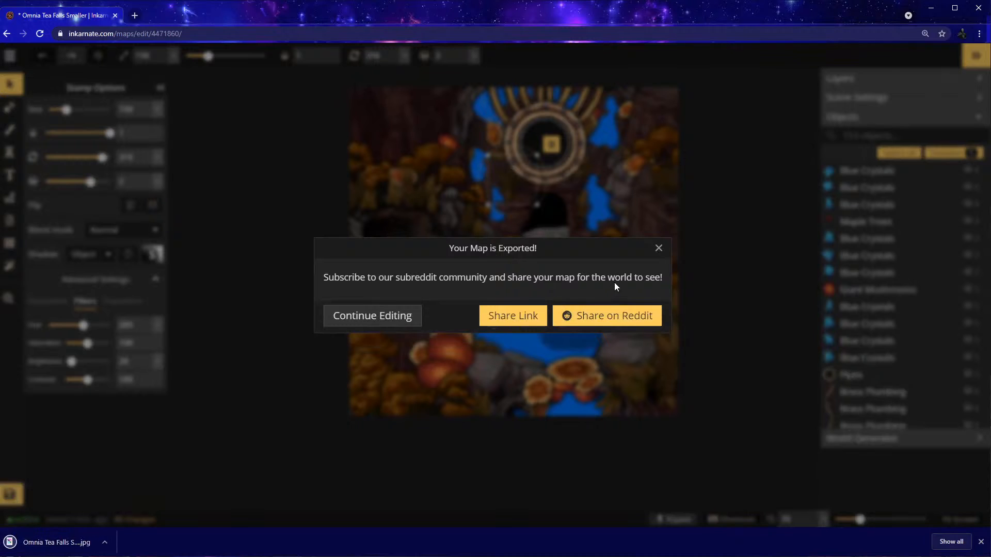
click(659, 249)
click(10, 496)
Open the downloaded map image in Krita and enlarge its window to fill the screen
click(16, 545)
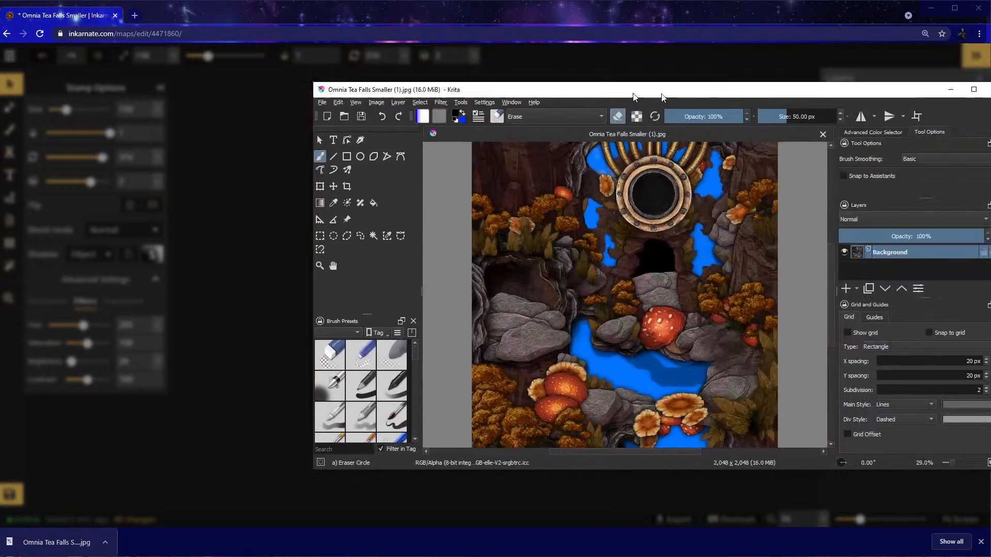
drag(662, 85, 456, 46)
drag(394, 50, 284, 18)
drag(699, 390, 984, 555)
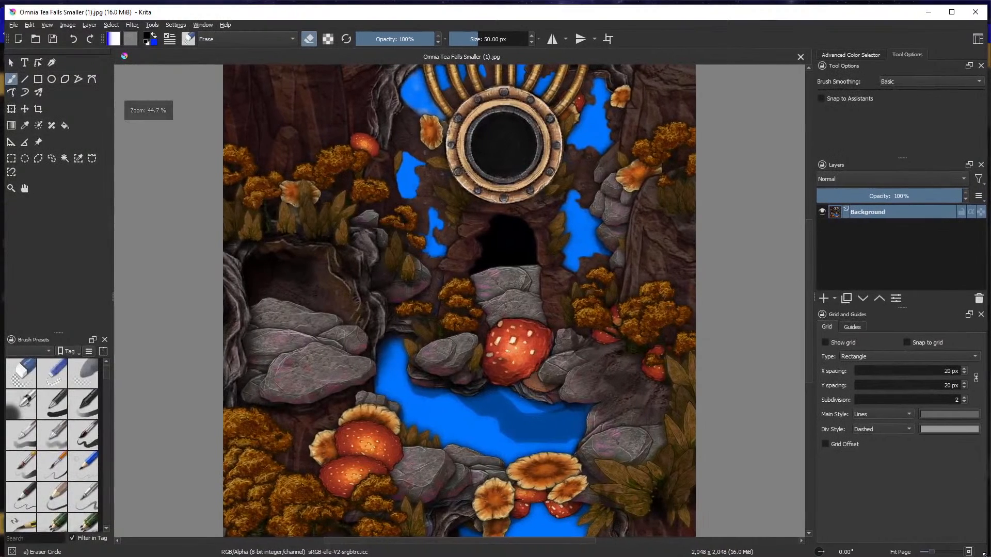
Try to select the blue water in the exported image with Similar Color Selection
click(79, 154)
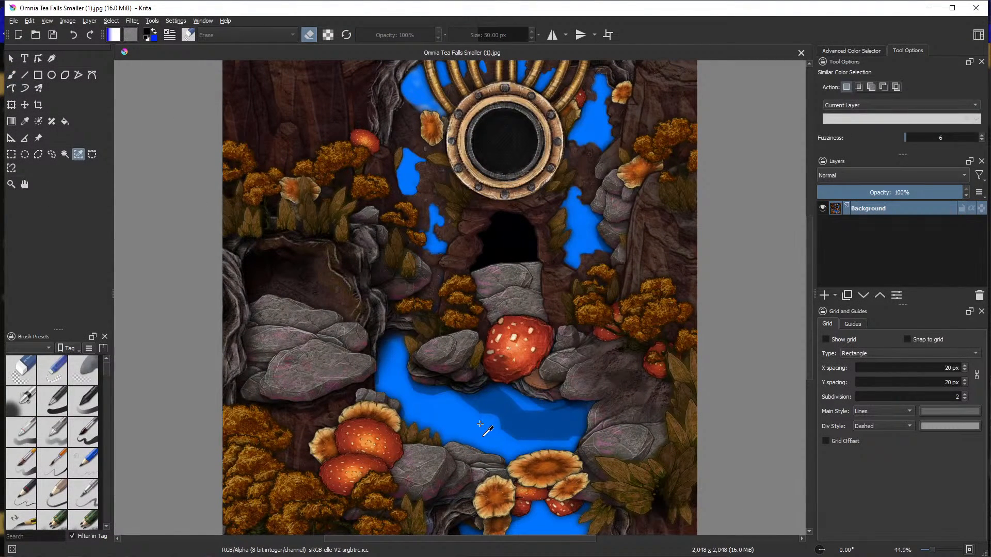
scroll(475, 425, down, 2)
scroll(474, 428, up, 1)
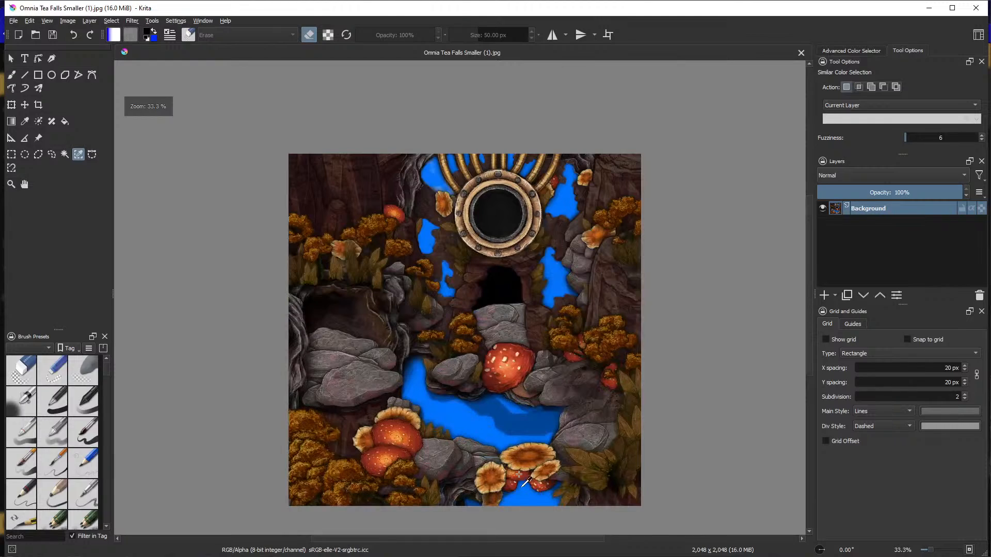
click(474, 429)
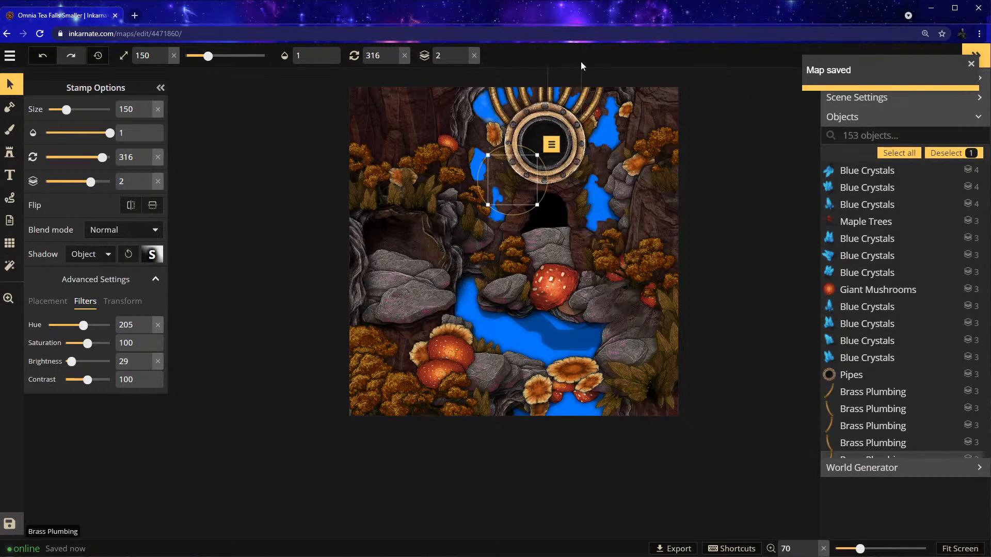
Select every stamp on the map and set their shadow to Object
scroll(521, 105, down, 1)
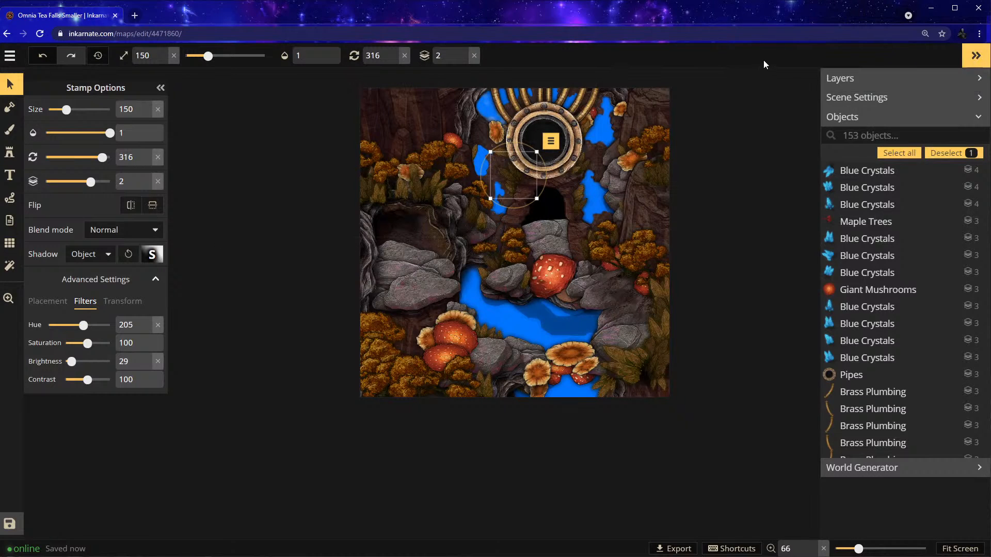
scroll(374, 240, down, 1)
key(space)
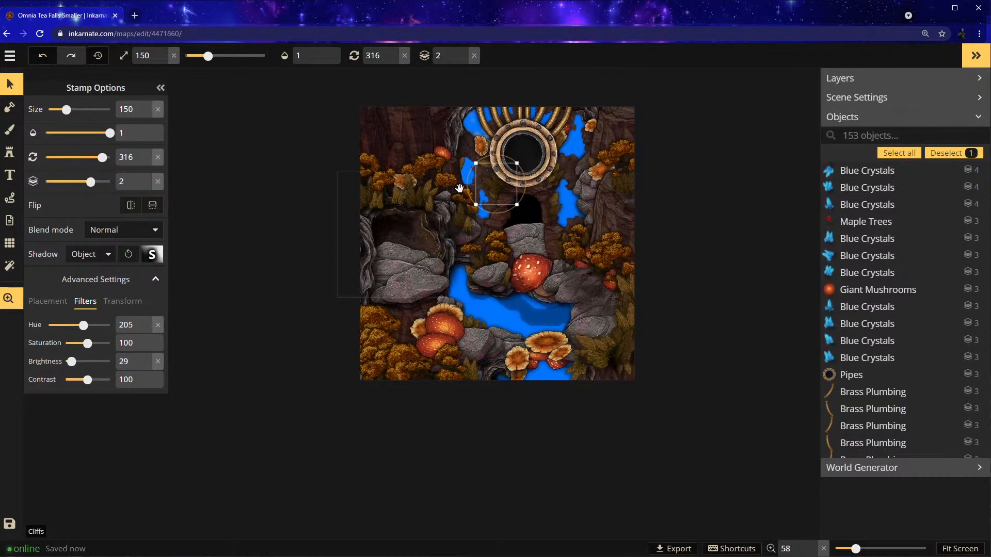
drag(459, 189, 460, 279)
drag(262, 116, 747, 511)
click(91, 254)
click(99, 310)
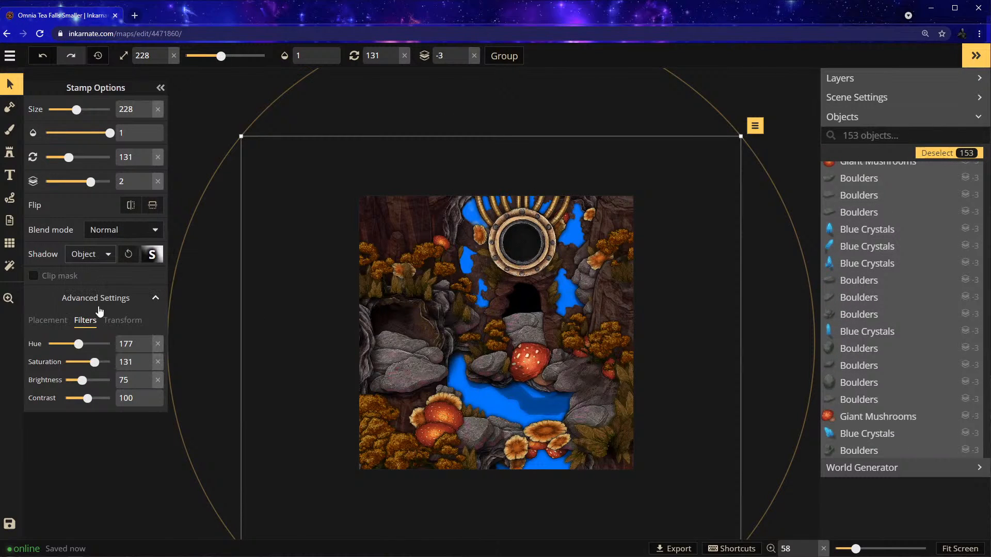
Deselect the stamps, export the map again as a 2048 x 2048 px image, and save the map
click(202, 104)
click(15, 58)
click(21, 165)
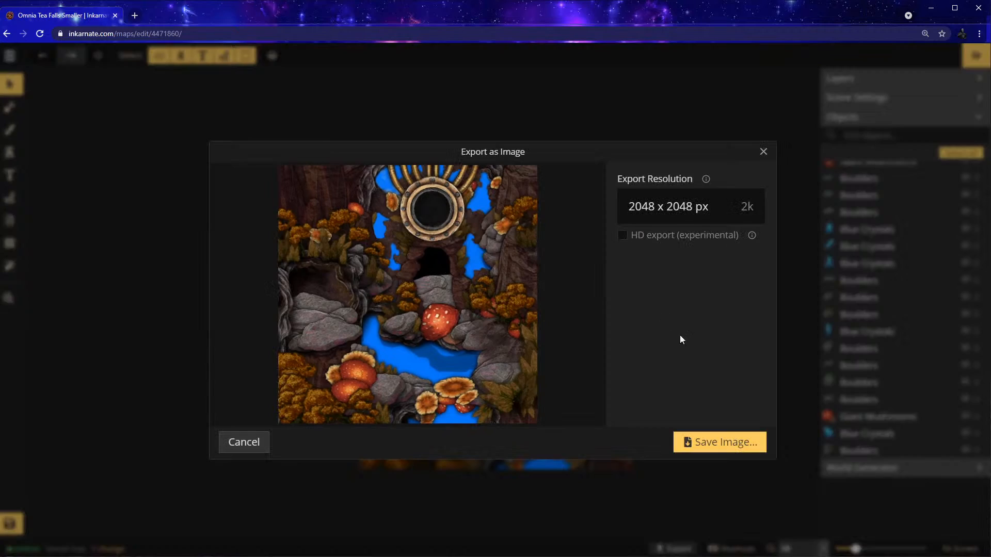
click(733, 446)
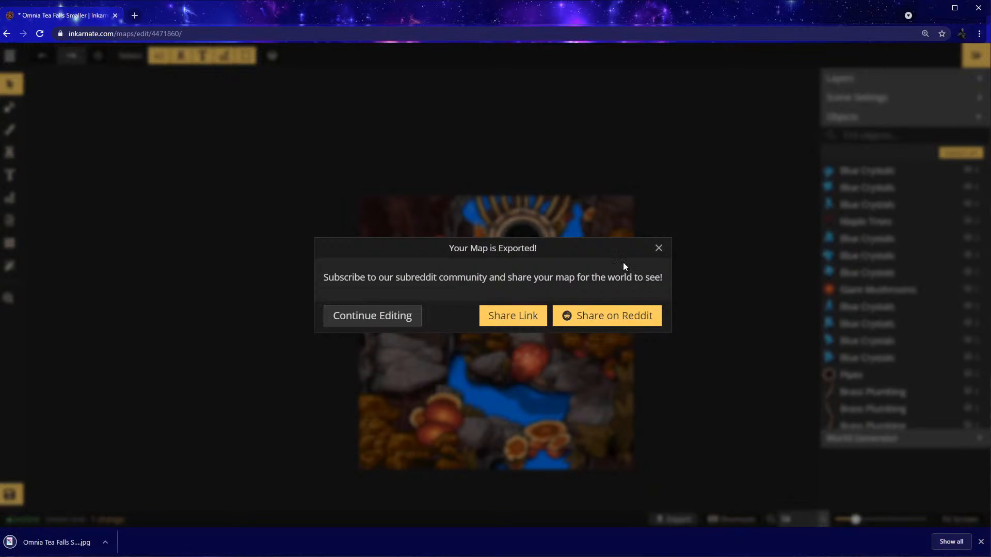
click(656, 249)
click(10, 496)
Open the new export in Krita and close the earlier document Omnia Tea Falls Smaller (1).jpg
click(46, 543)
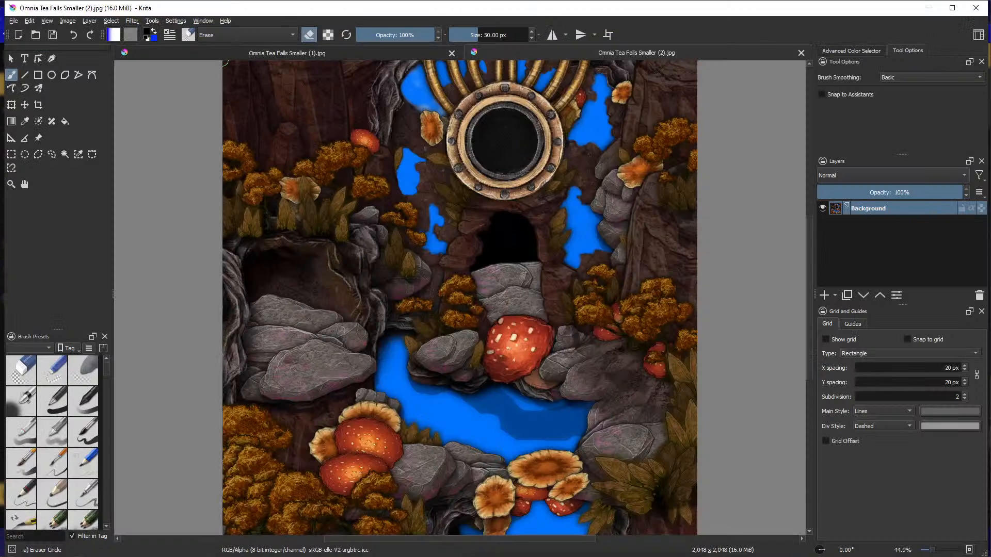
scroll(398, 316, down, 1)
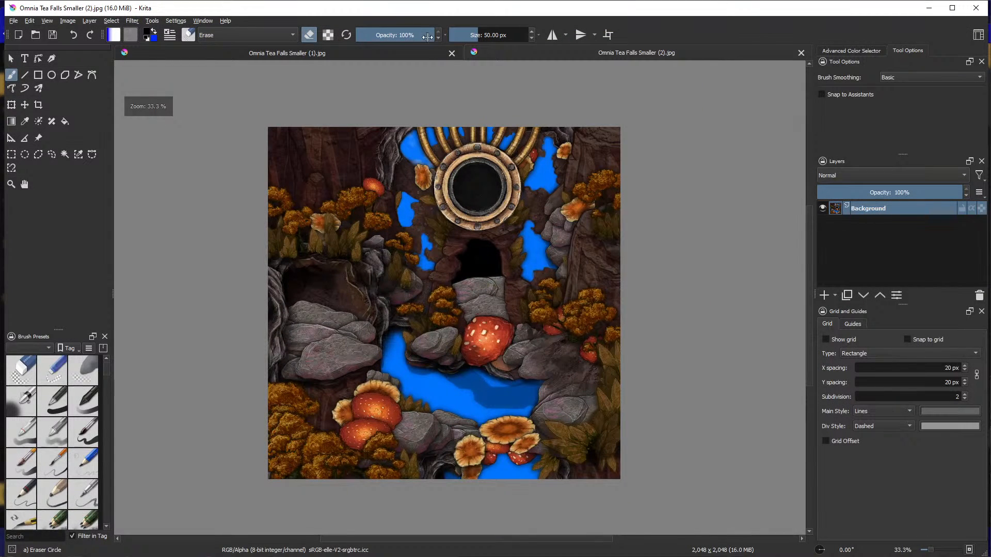
click(452, 54)
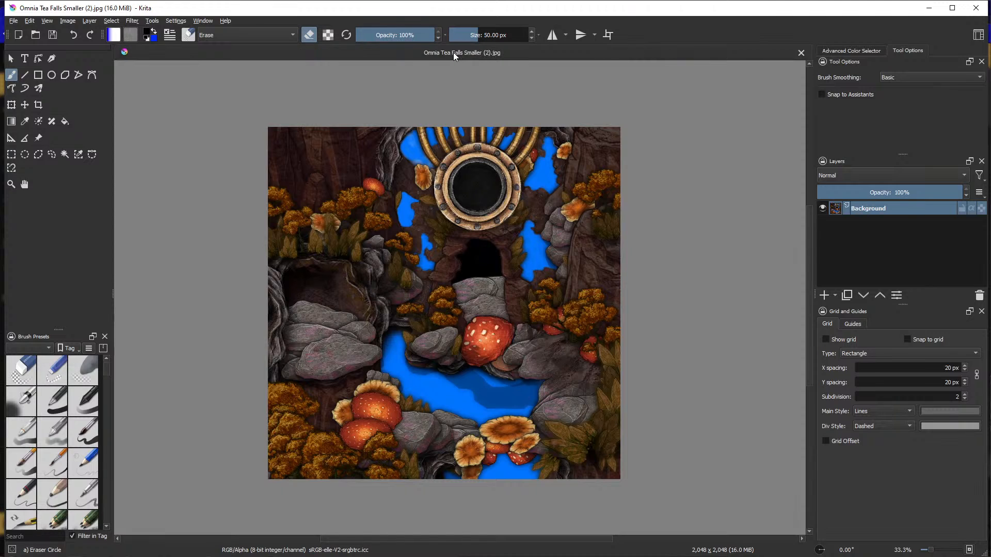
Select the bright blue water areas across the new image with Similar Color Selection
scroll(403, 336, up, 1)
scroll(324, 368, down, 1)
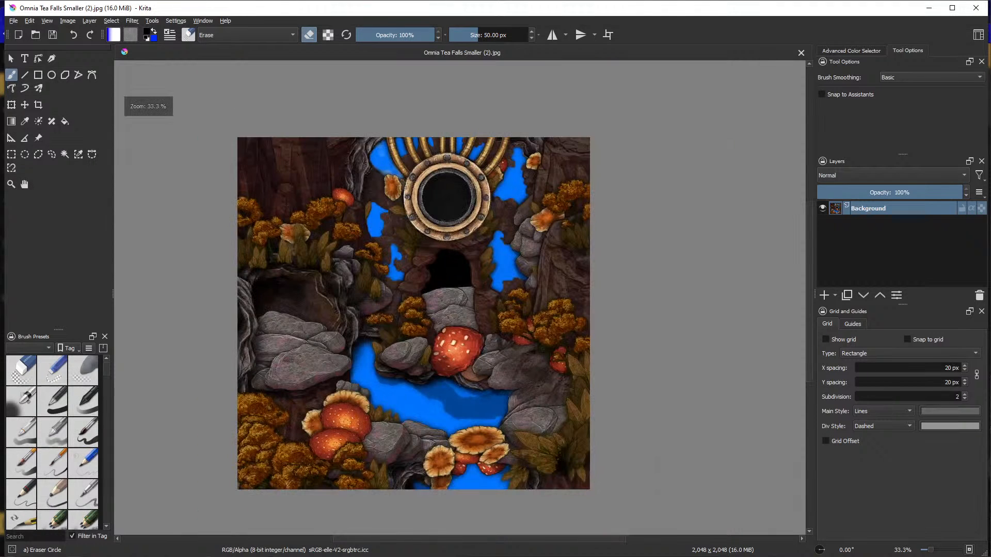
click(75, 159)
scroll(395, 355, up, 1)
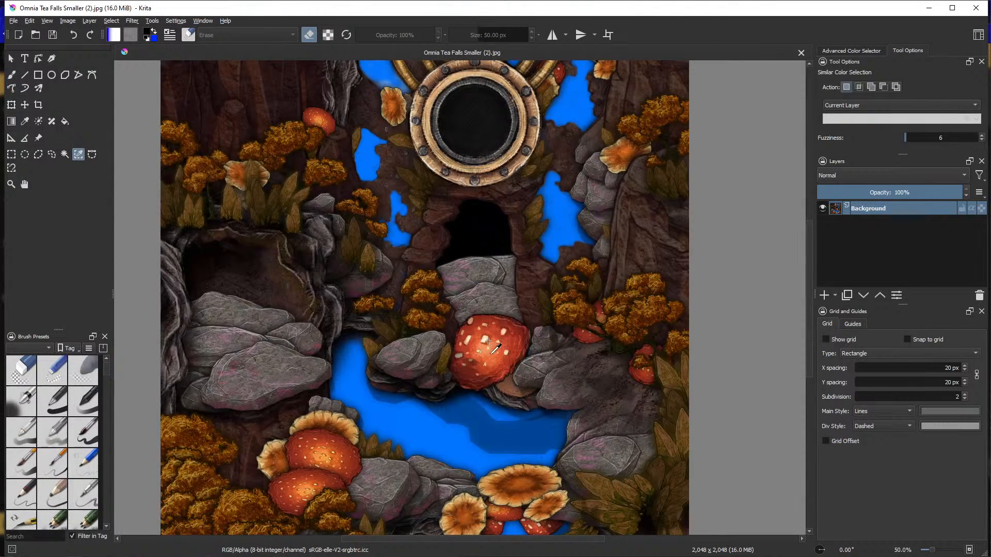
click(383, 413)
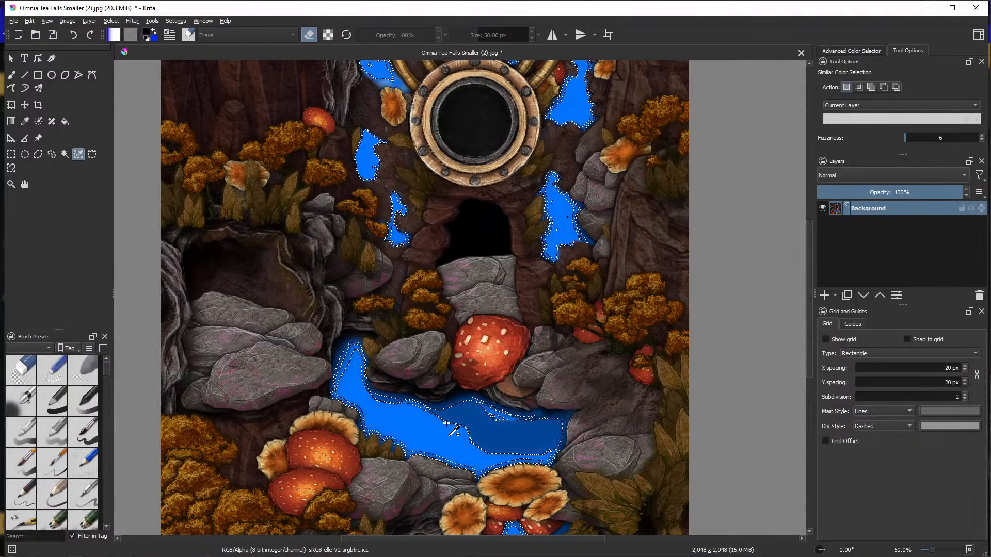
Extend the water selection to the darker, shadowed blue shades along the edges of the lower stream
click(423, 408)
shift+click(437, 406)
shift+click(447, 404)
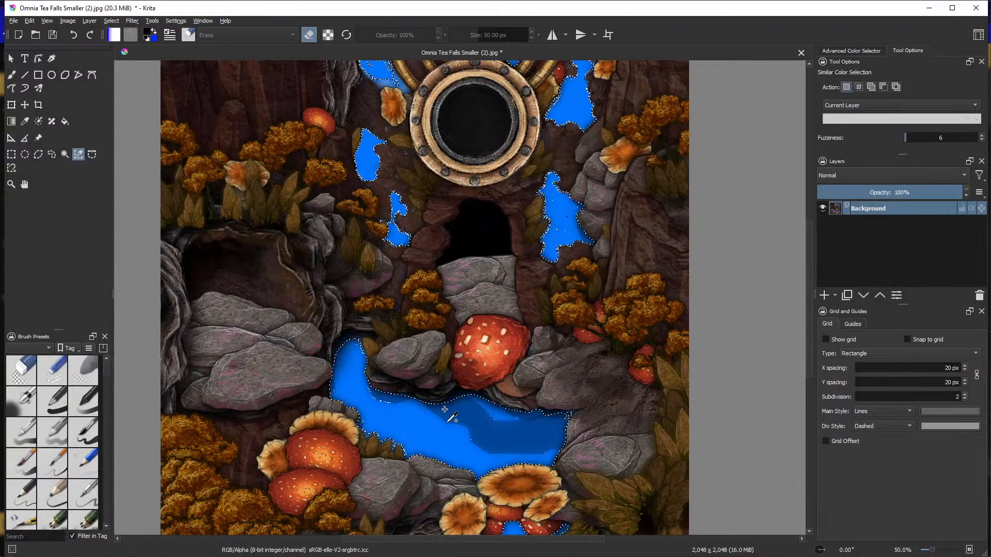
Examine the selection outline around the lower stream and the right-hand waterfalls for missed blue pixels
scroll(427, 438, up, 3)
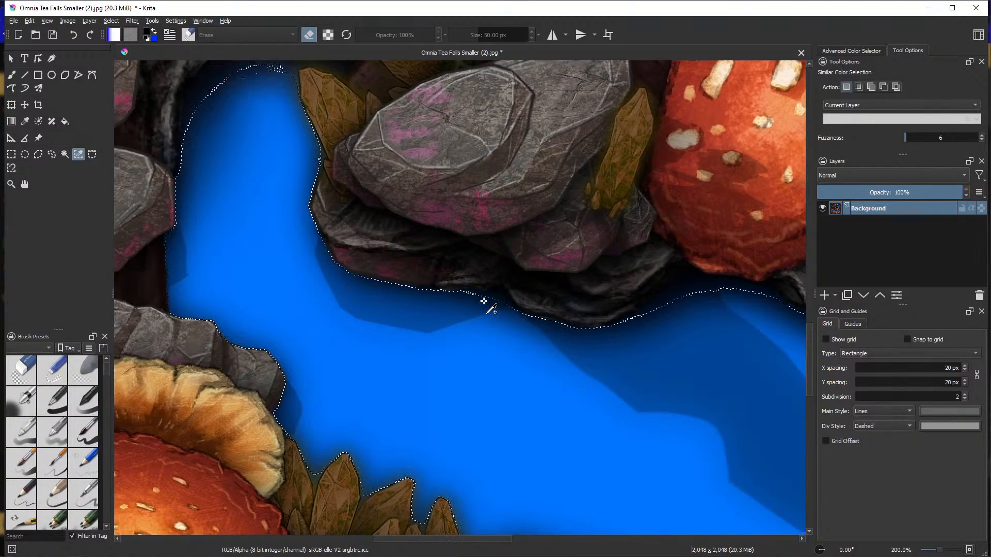
scroll(532, 382, down, 3)
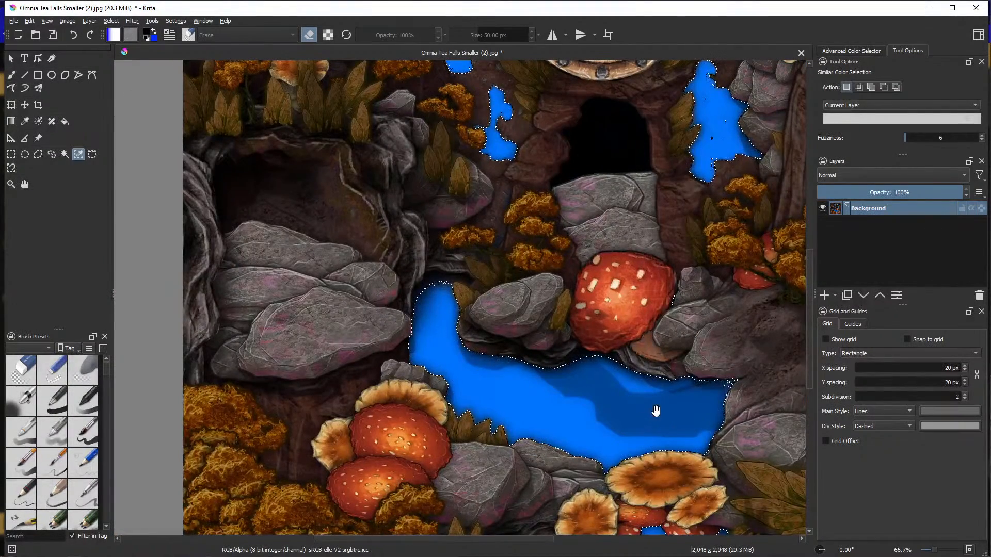
drag(655, 416, 527, 299)
scroll(526, 298, up, 4)
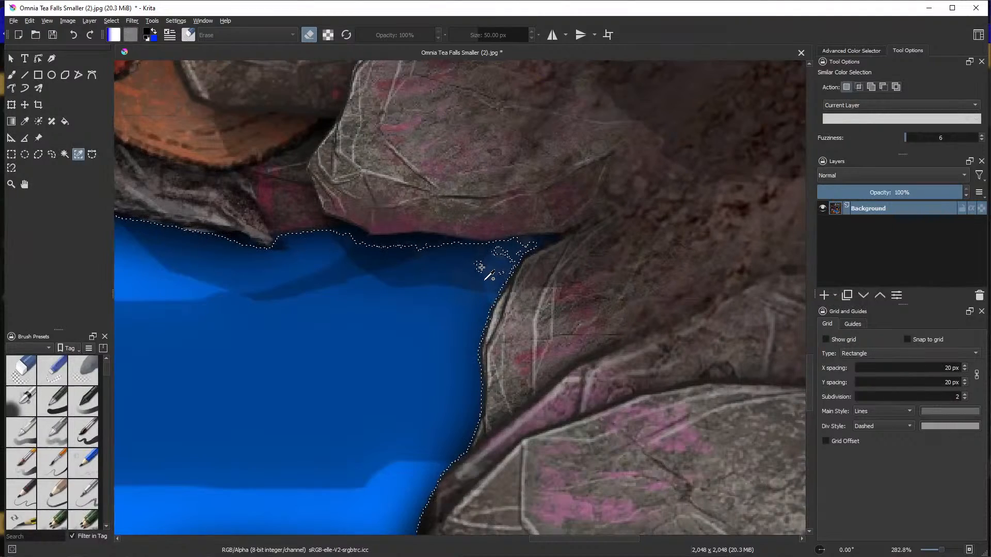
scroll(438, 263, down, 4)
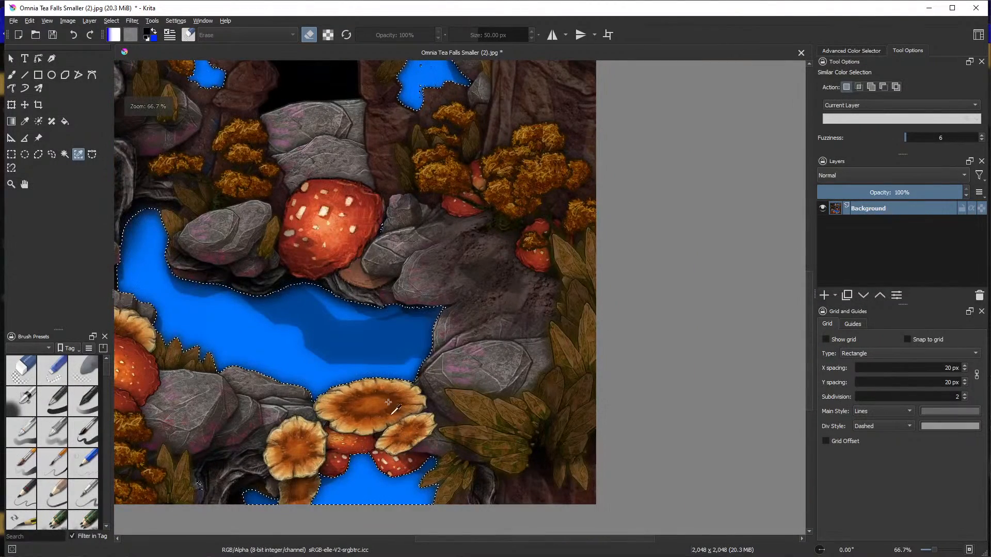
drag(374, 176, 444, 399)
scroll(506, 321, up, 4)
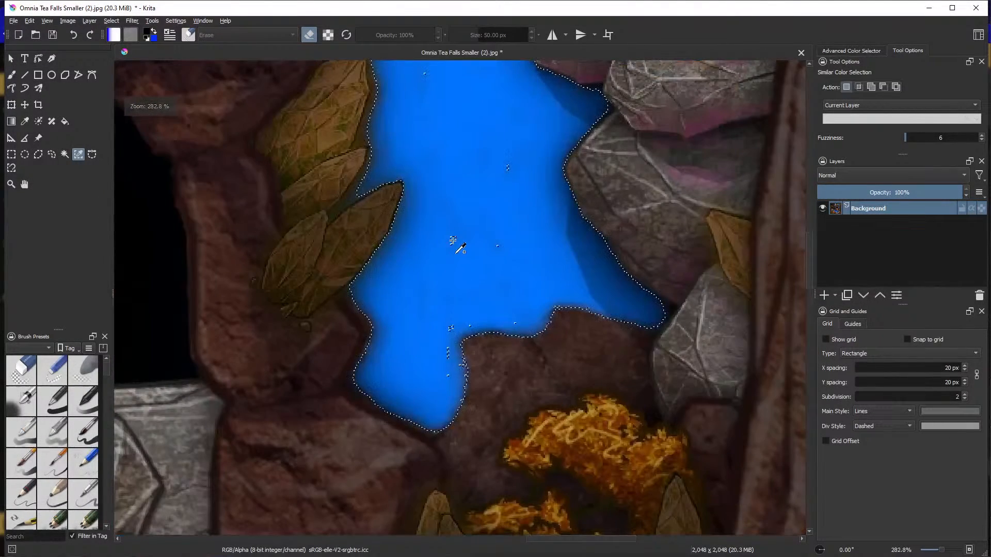
scroll(463, 297, down, 4)
scroll(400, 219, up, 5)
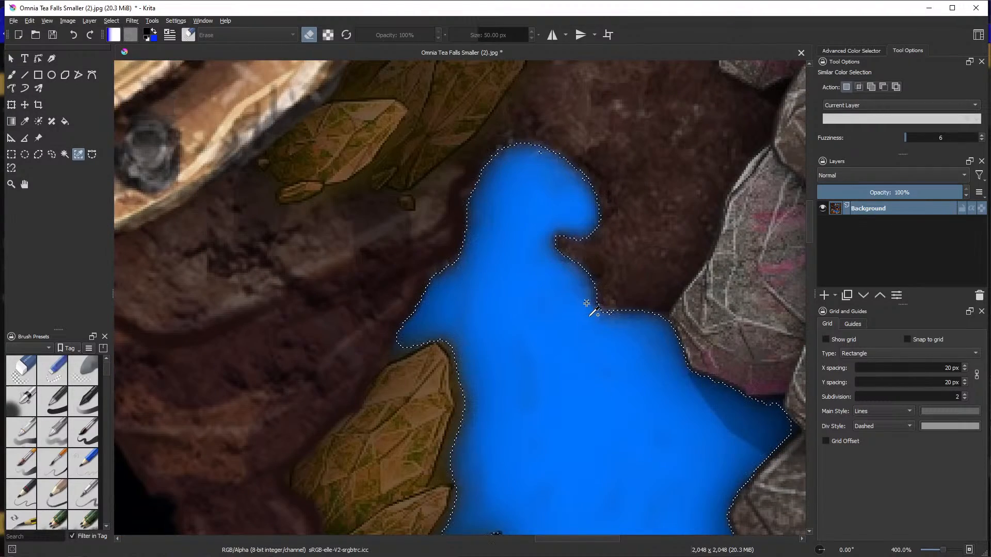
scroll(541, 442, down, 1)
drag(541, 442, 557, 333)
scroll(537, 340, up, 3)
scroll(535, 341, down, 3)
drag(562, 168, 548, 309)
scroll(549, 310, up, 2)
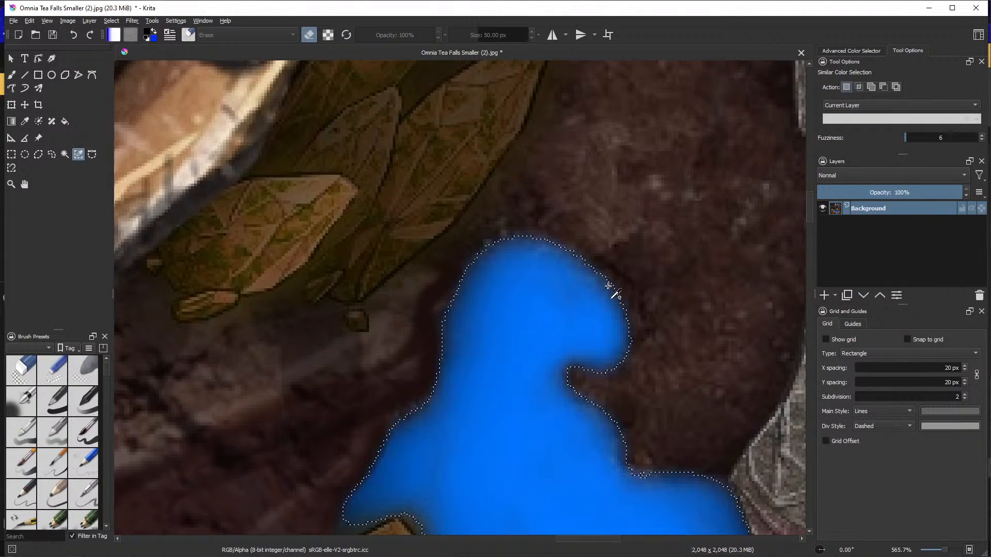
scroll(542, 279, down, 3)
drag(548, 191, 522, 513)
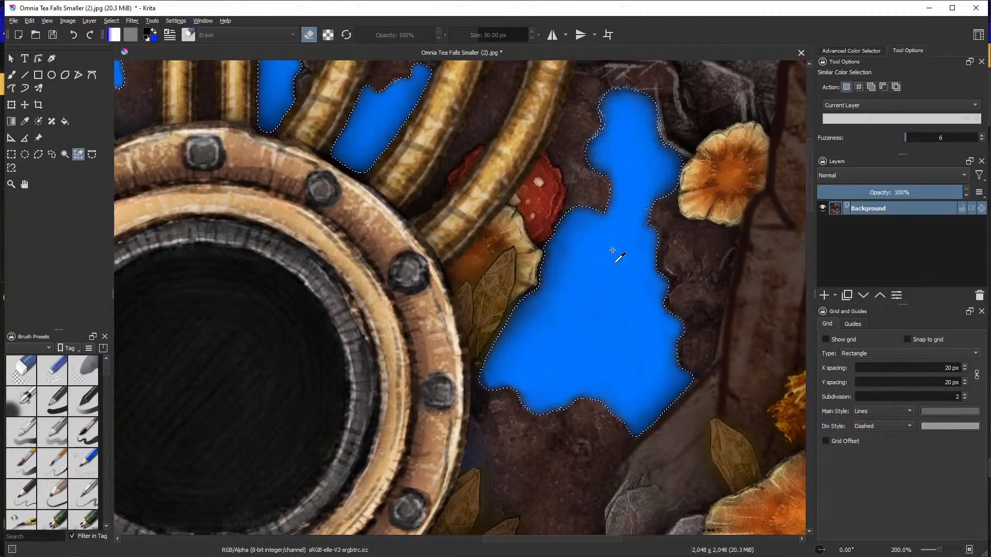
scroll(605, 254, up, 5)
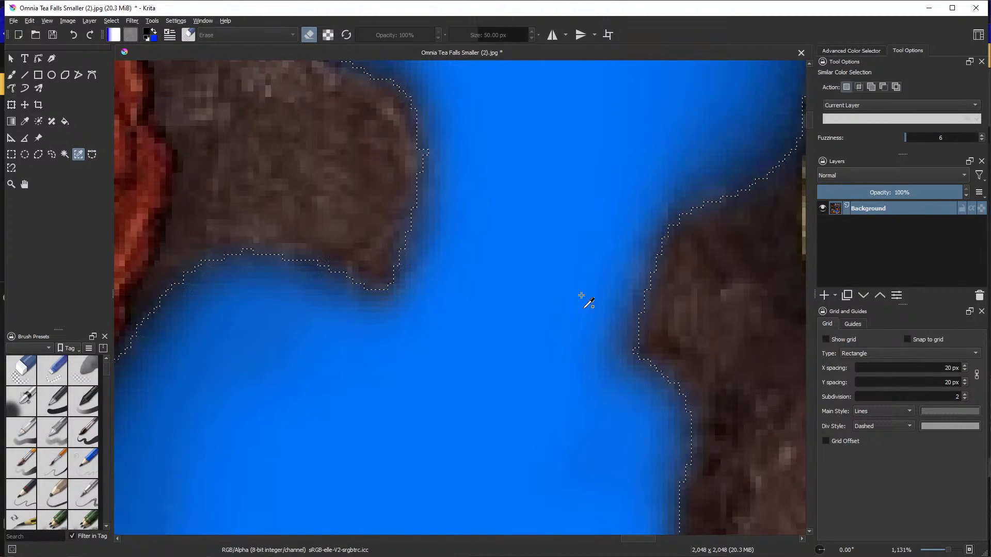
scroll(448, 286, down, 5)
Add the unselected lighter blue patches in the waterfall left of the pipes to the water selection
drag(344, 268, 657, 388)
scroll(217, 382, up, 3)
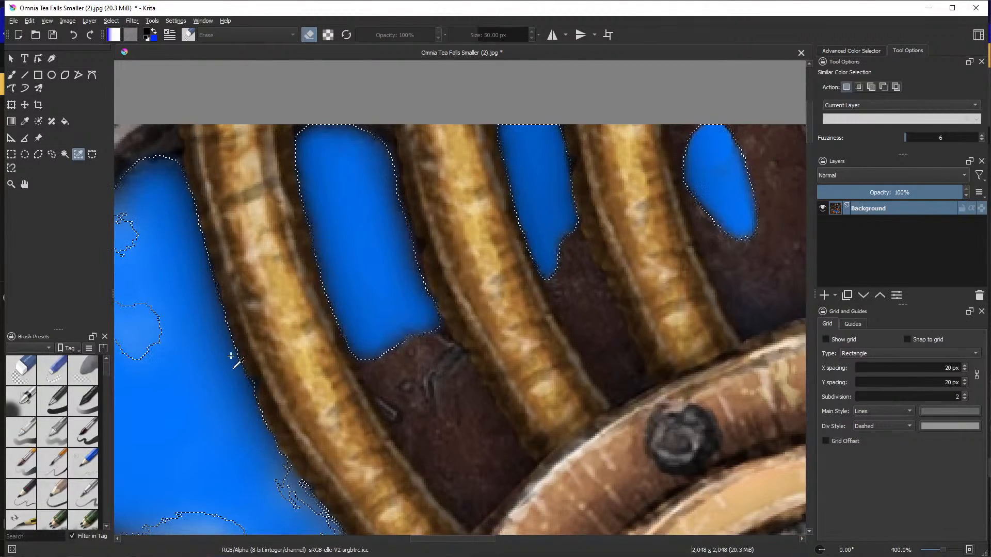
drag(228, 354, 547, 280)
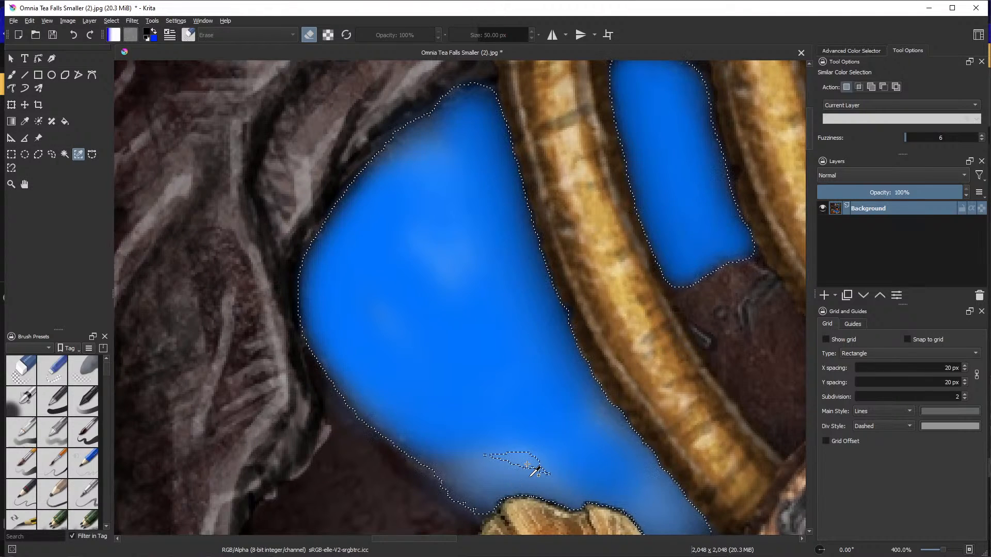
scroll(524, 454, down, 4)
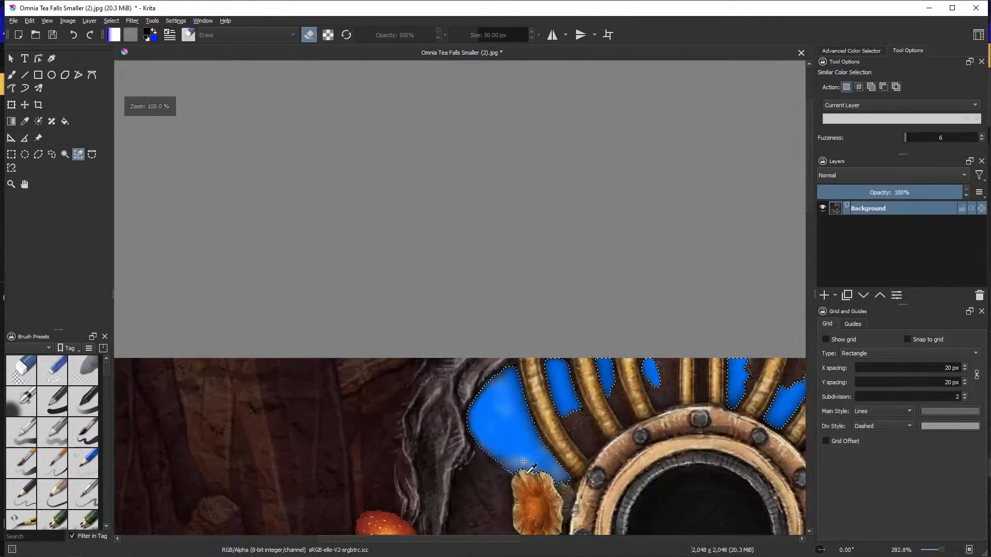
Check the selection around the left-hand waterfalls, the stream and the lower rocks for stray selected spots
drag(485, 482, 518, 183)
scroll(537, 338, down, 6)
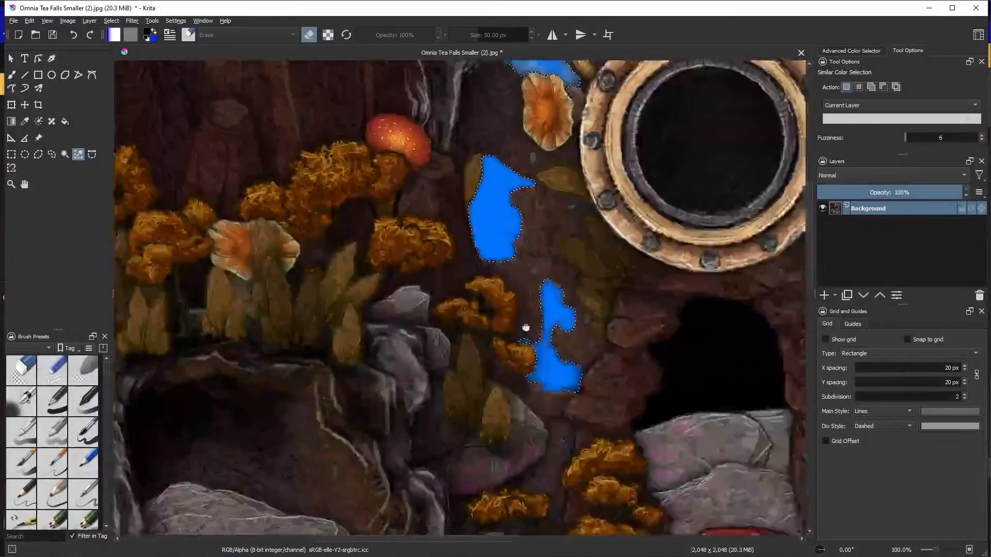
scroll(540, 387, down, 2)
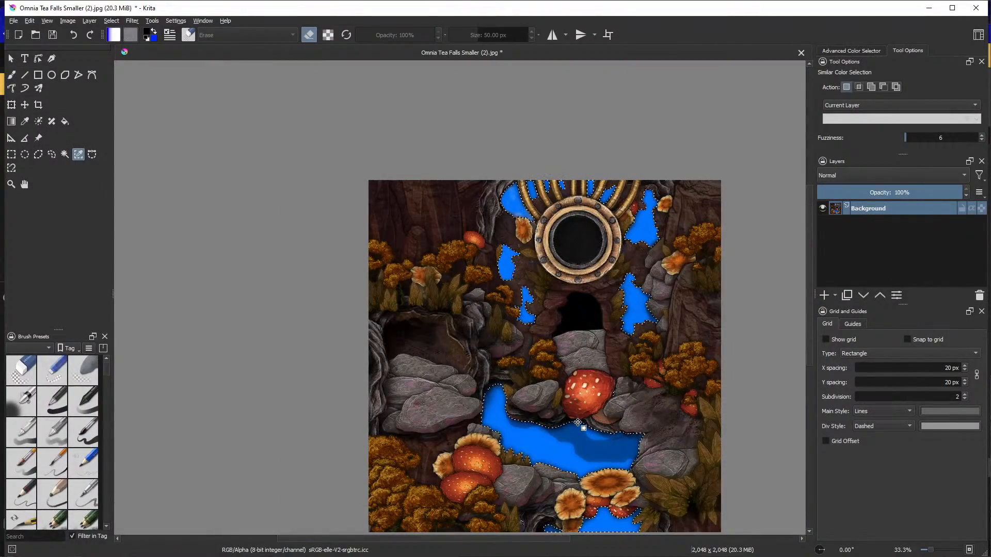
scroll(589, 419, up, 2)
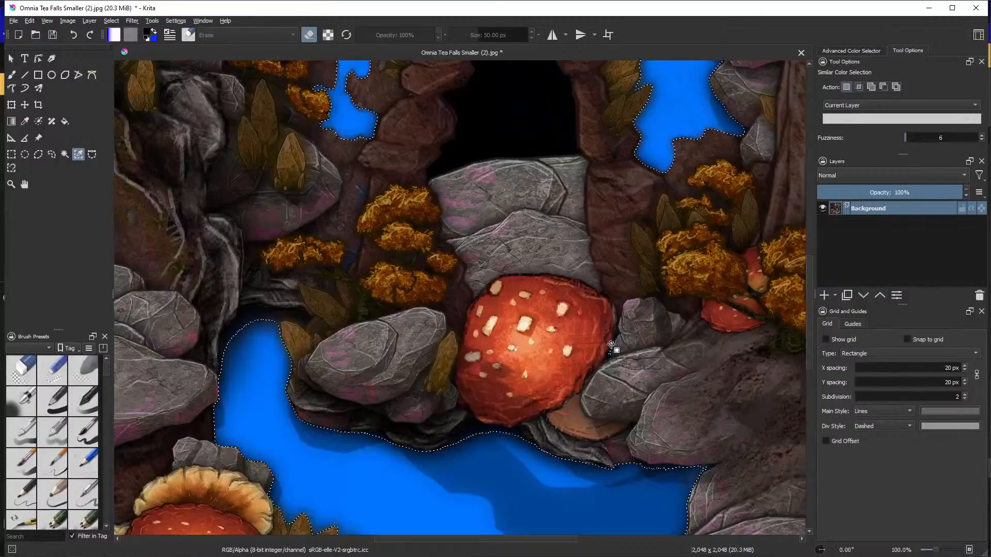
scroll(603, 373, down, 3)
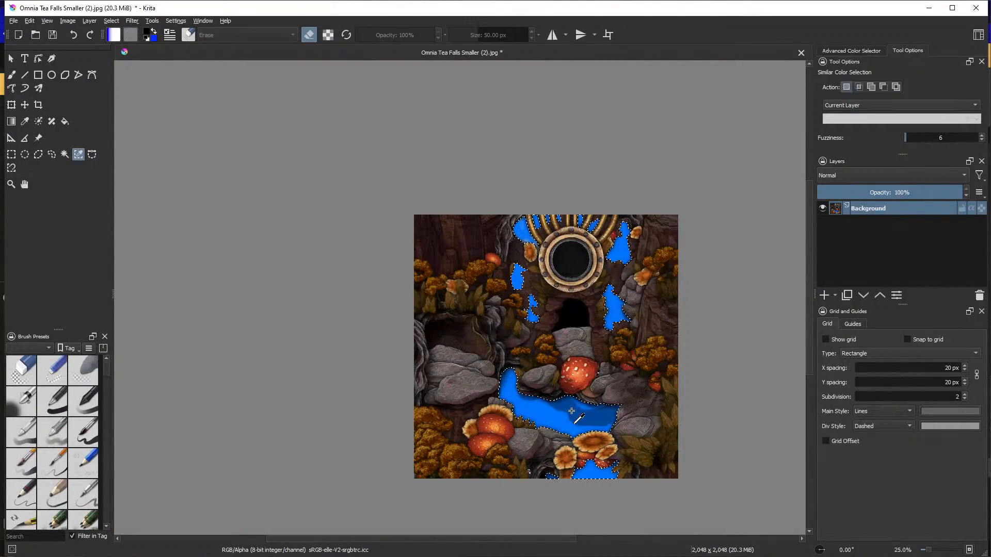
scroll(575, 411, up, 2)
drag(495, 454, 553, 271)
scroll(557, 316, up, 4)
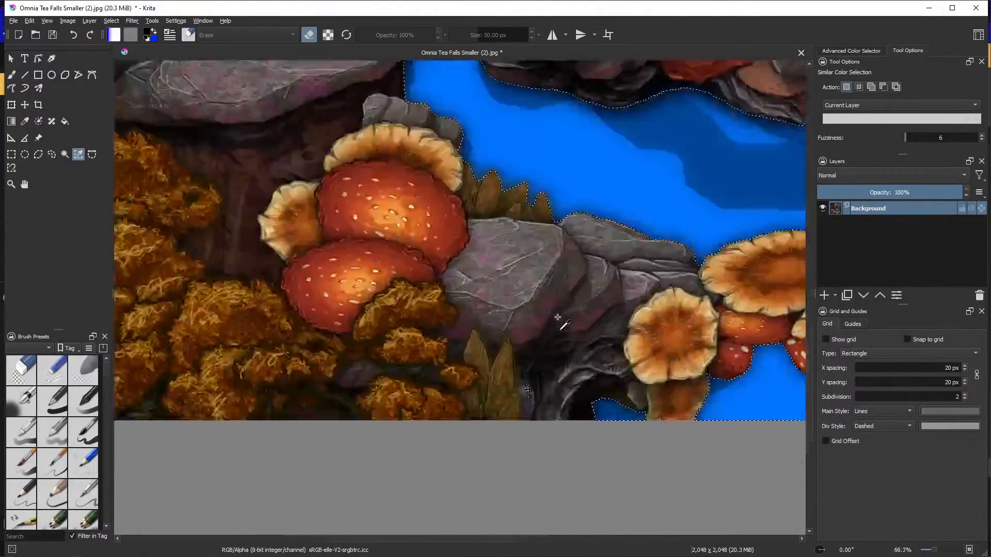
Delete the selected water areas from the Background layer
scroll(558, 423, down, 4)
mouse_move(646, 283)
mouse_down()
mouse_move(570, 338)
mouse_move(513, 354)
mouse_up()
key(Delete)
Patch the stray transparent specks beside the pointed leaves near the map's lower edge with the Smart Patch tool
drag(431, 438, 535, 232)
scroll(537, 289, up, 5)
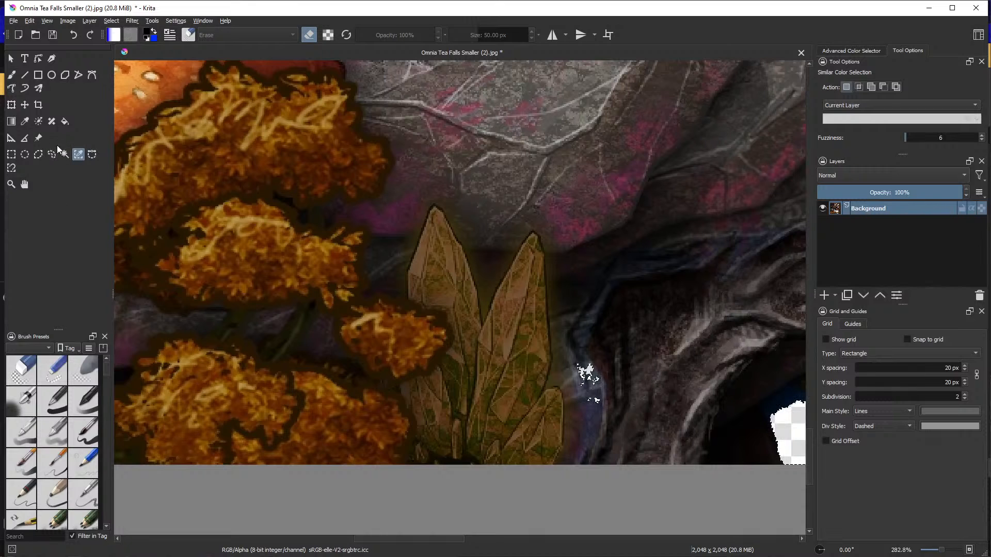
click(55, 121)
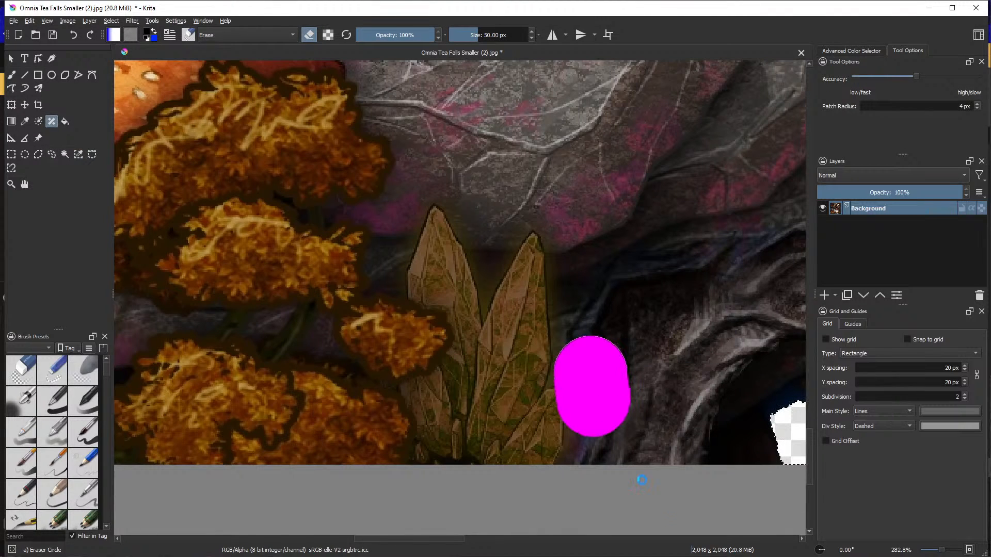
drag(591, 372, 594, 401)
scroll(671, 386, down, 5)
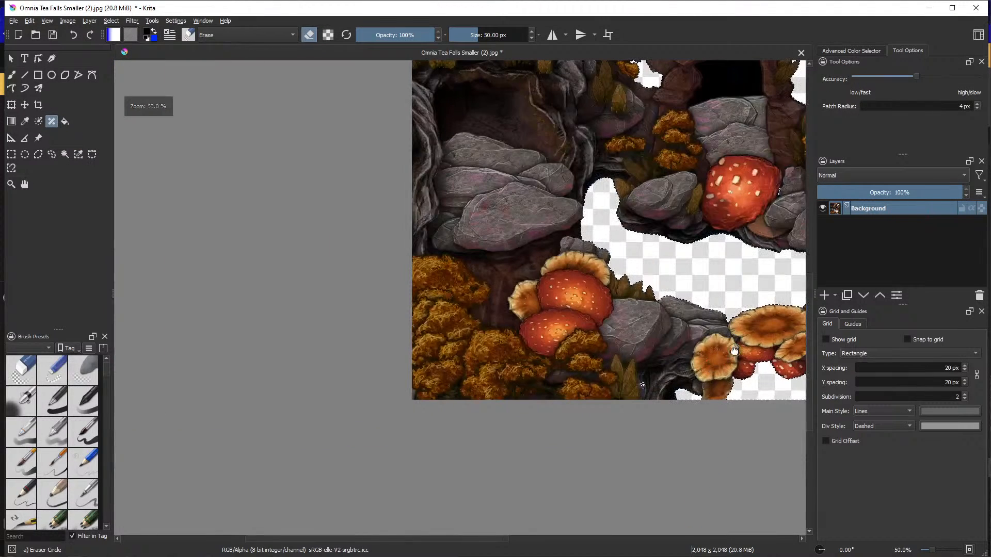
Patch the small transparent gap between the large red mushroom and the rocks beside it
drag(734, 352, 319, 334)
scroll(400, 288, up, 2)
drag(397, 206, 439, 323)
mouse_move(366, 229)
mouse_down()
mouse_move(415, 412)
mouse_move(438, 445)
mouse_up()
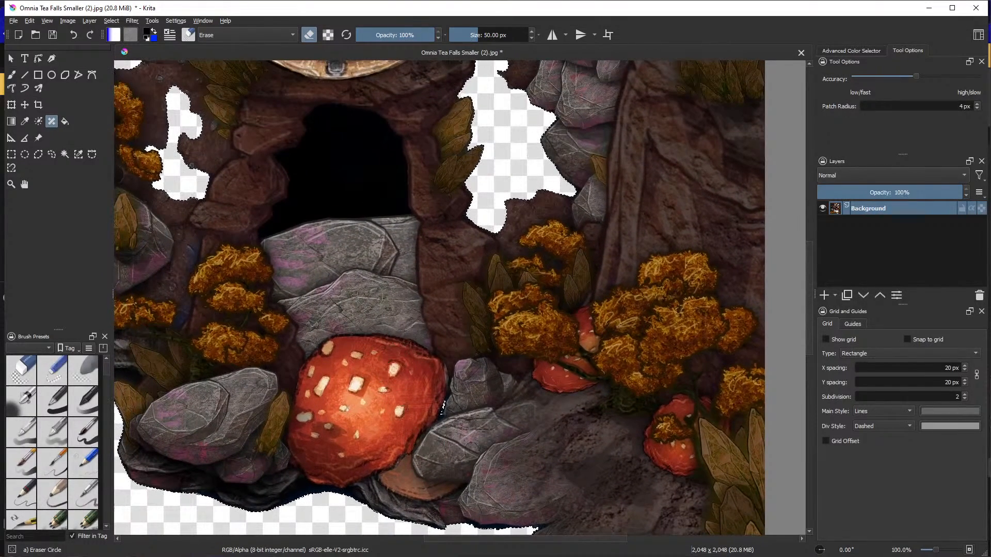
drag(448, 399, 445, 422)
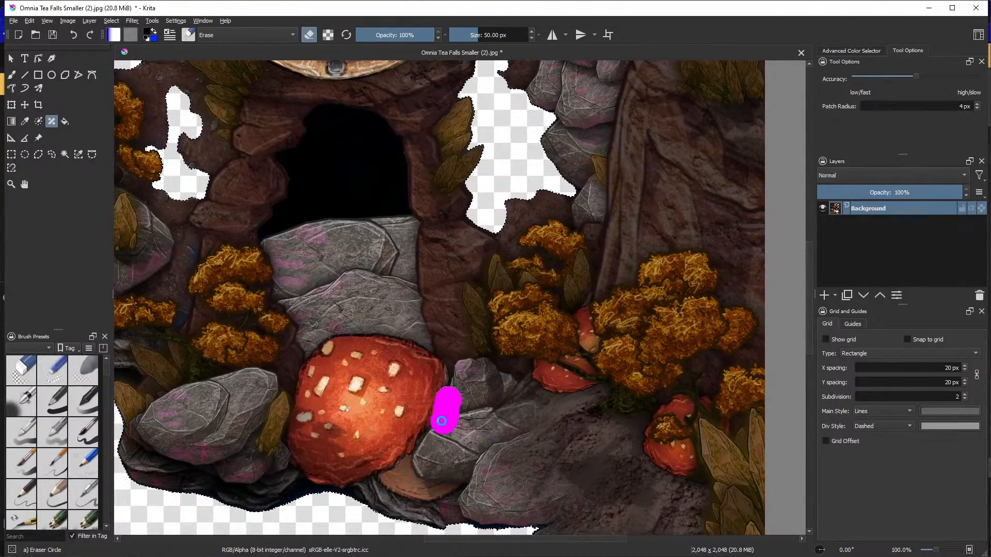
scroll(433, 313, up, 1)
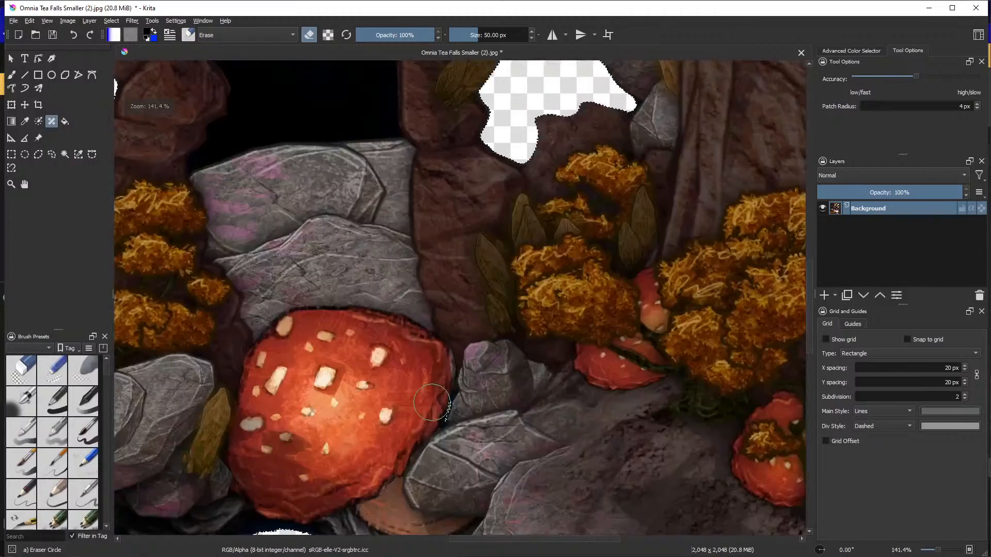
Switch to Rectangular Selection and clear the current water selection
scroll(437, 304, down, 2)
drag(438, 304, 509, 431)
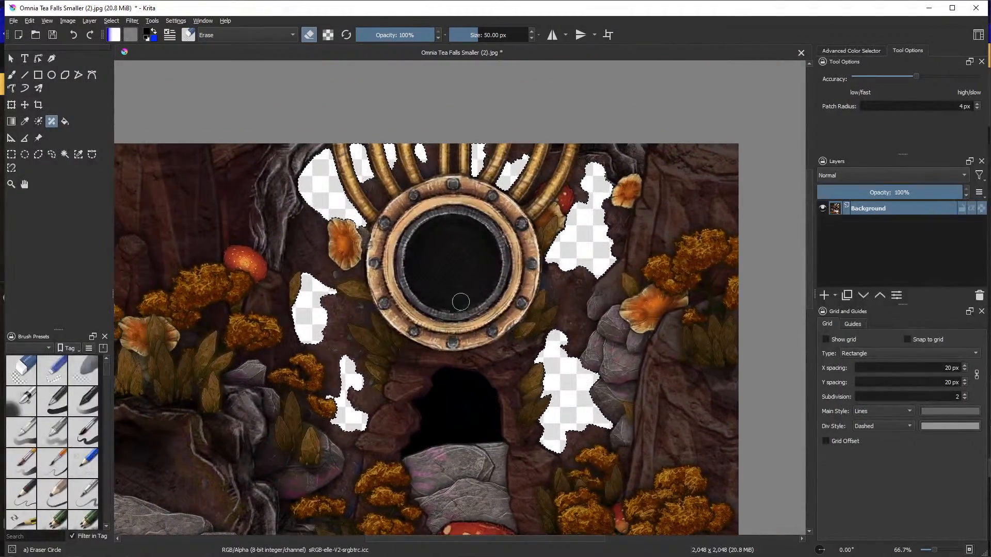
mouse_move(484, 315)
mouse_down()
mouse_move(372, 376)
mouse_move(342, 373)
mouse_move(411, 227)
mouse_move(567, 335)
mouse_move(638, 360)
mouse_move(863, 330)
mouse_move(668, 199)
mouse_move(733, 103)
mouse_move(730, 67)
mouse_move(652, 145)
mouse_move(589, 176)
mouse_up()
drag(453, 237, 370, 353)
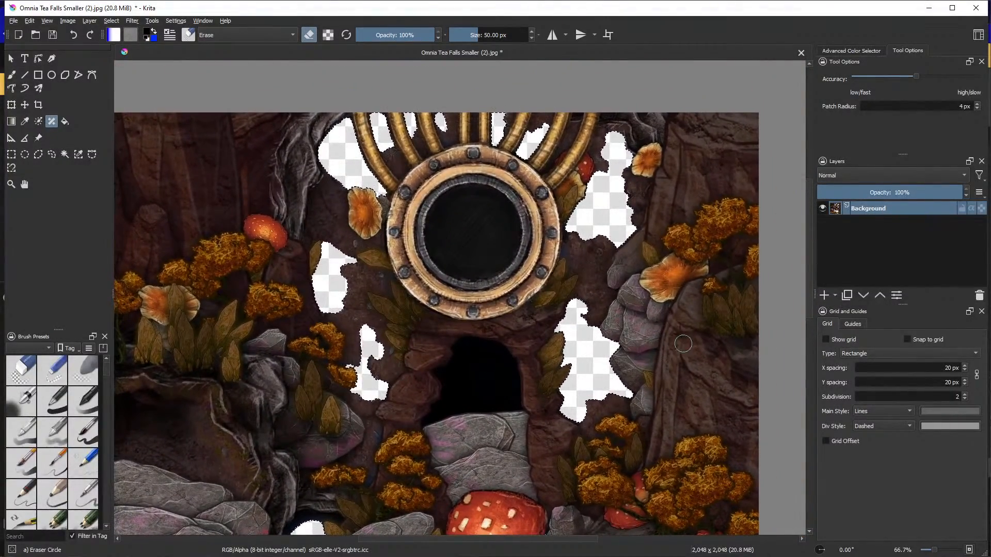
click(10, 155)
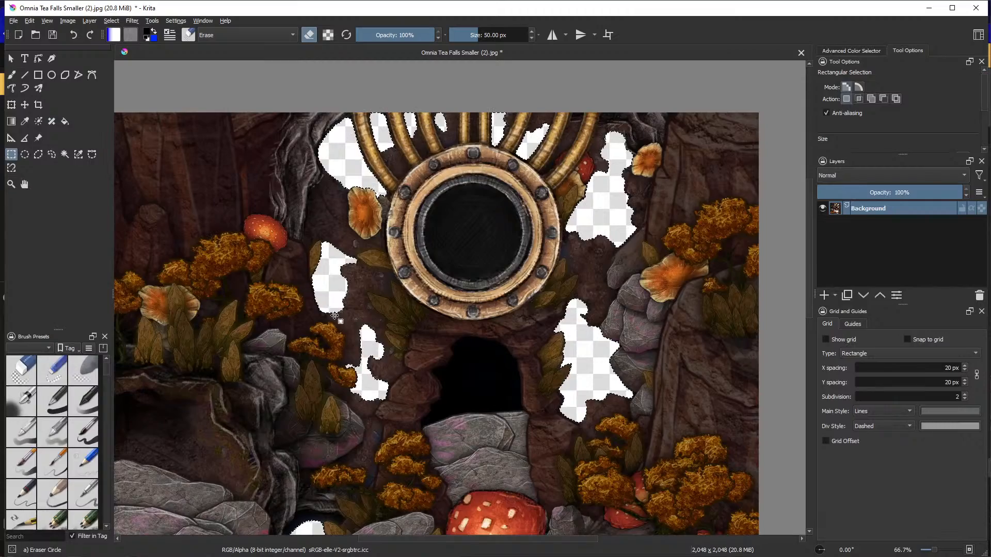
click(433, 384)
drag(434, 383, 462, 242)
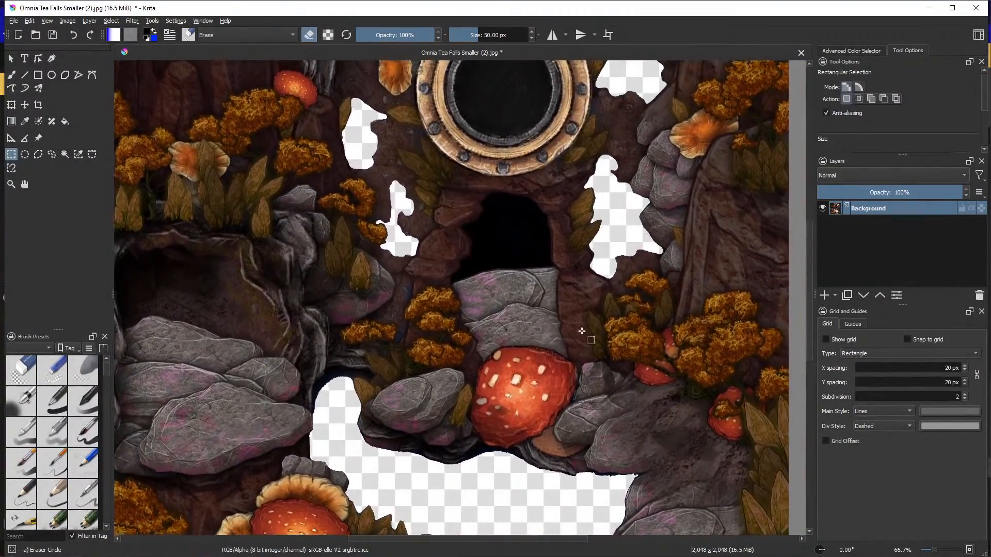
Add a black Stroke layer style to the Background layer with a size of 5 px and 100% opacity
right_click(886, 207)
click(913, 220)
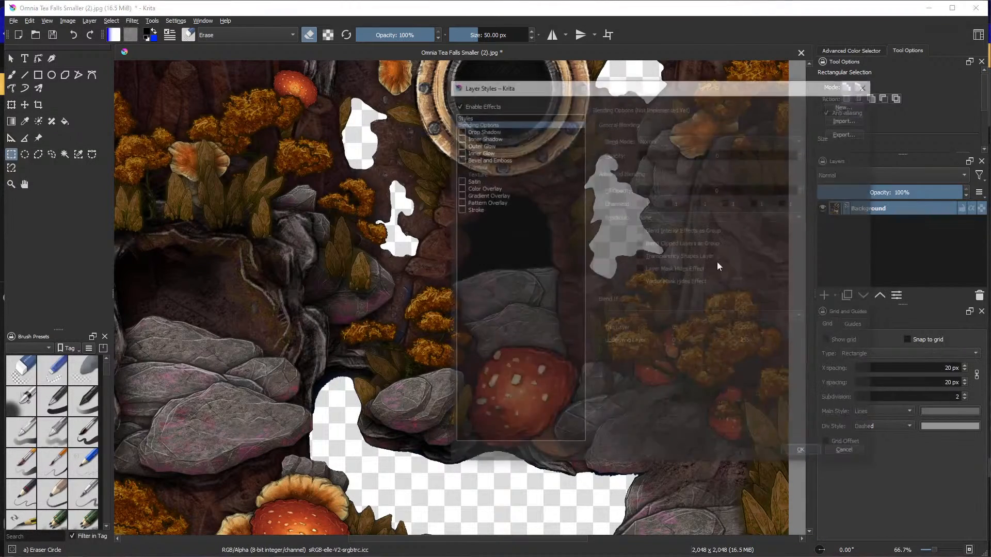
click(458, 209)
click(680, 138)
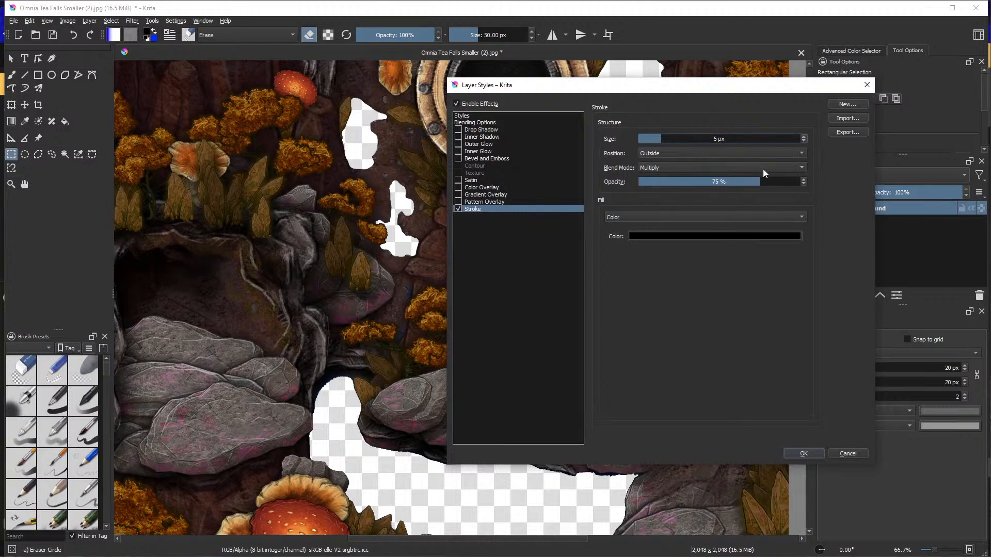
drag(759, 181, 803, 182)
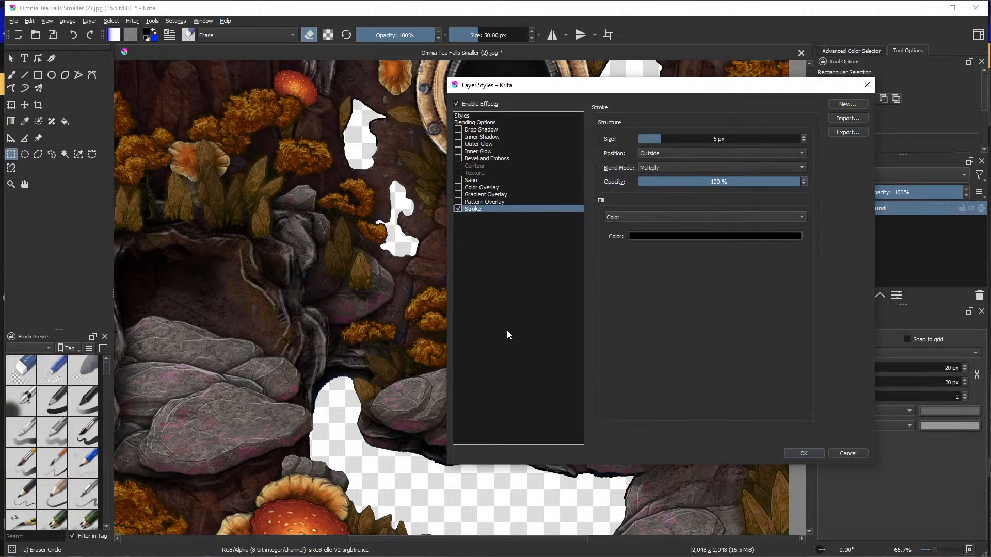
click(804, 456)
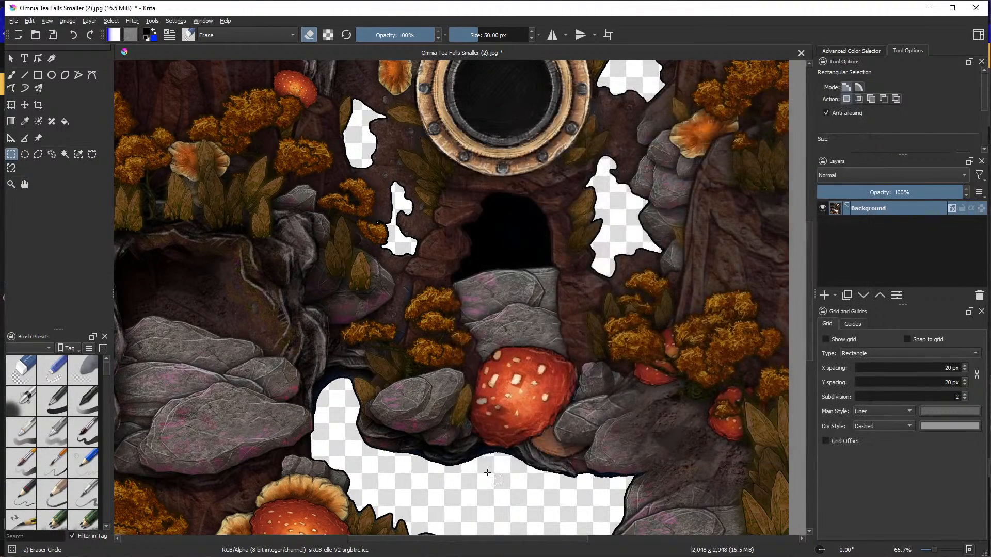
Reopen the Background layer's style settings and set the Stroke position to Center
scroll(488, 472, down, 3)
scroll(538, 416, up, 3)
scroll(538, 416, up, 2)
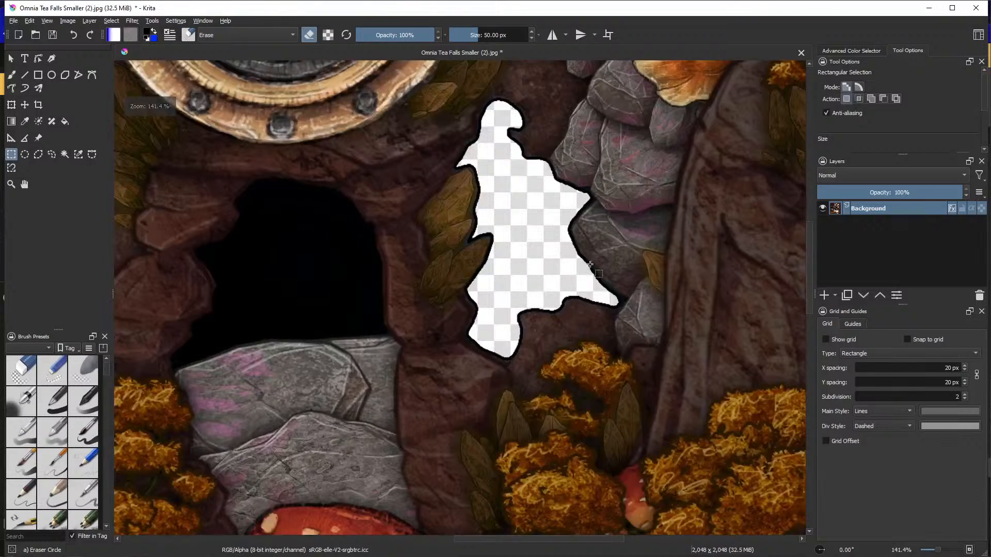
right_click(896, 212)
click(902, 228)
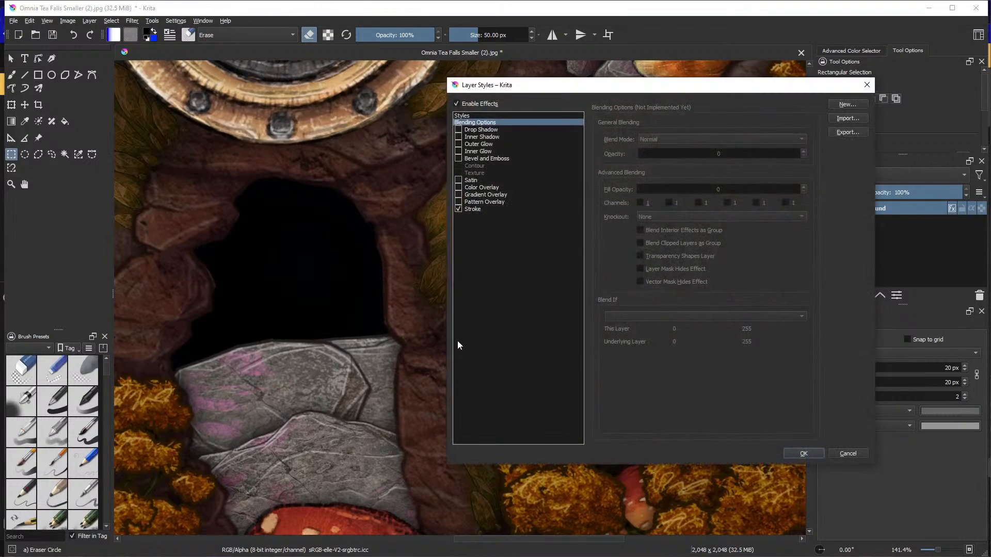
click(484, 209)
click(667, 155)
click(666, 174)
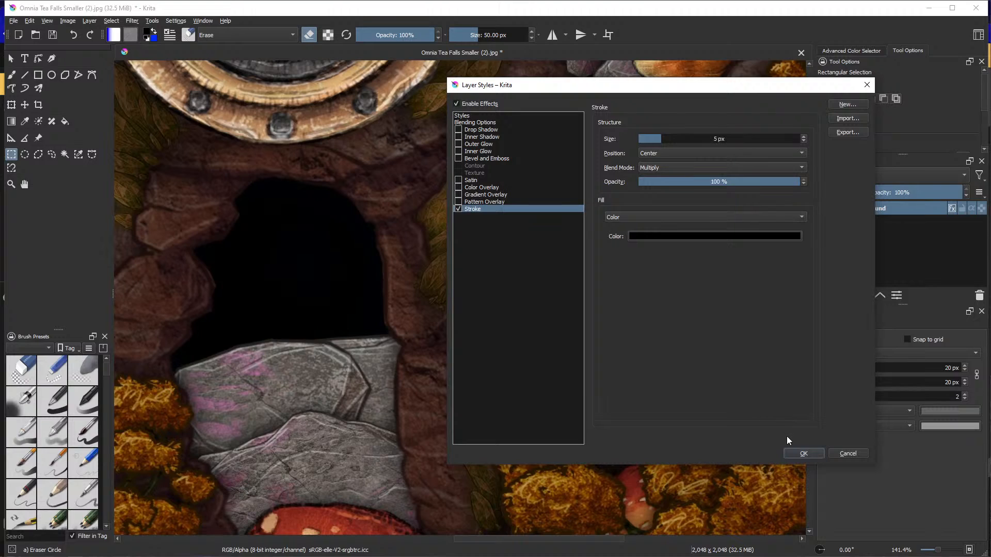
click(804, 453)
Examine the black stroke around the transparent openings near the pipes and across the rest of the map
scroll(565, 247, down, 4)
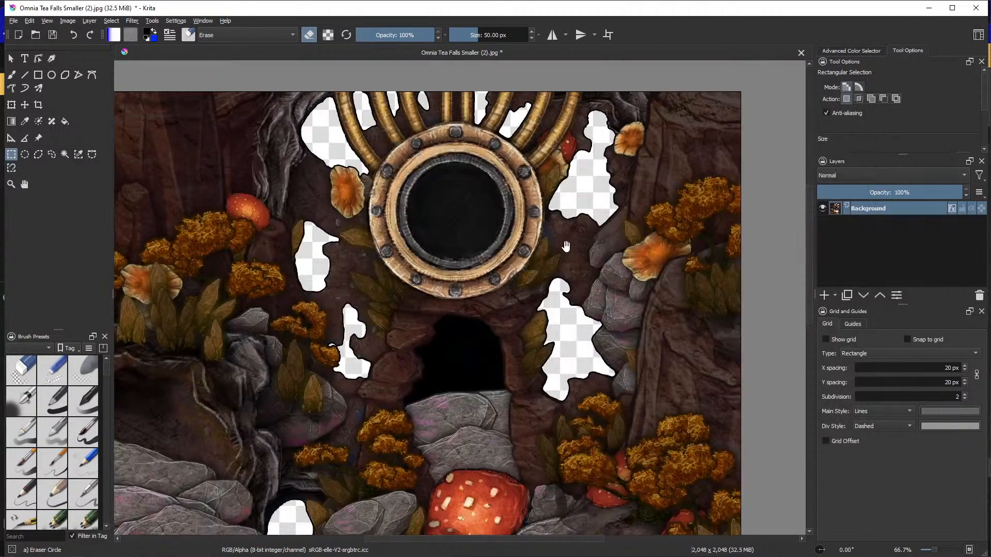
scroll(598, 179, up, 2)
scroll(598, 179, up, 3)
scroll(615, 361, up, 3)
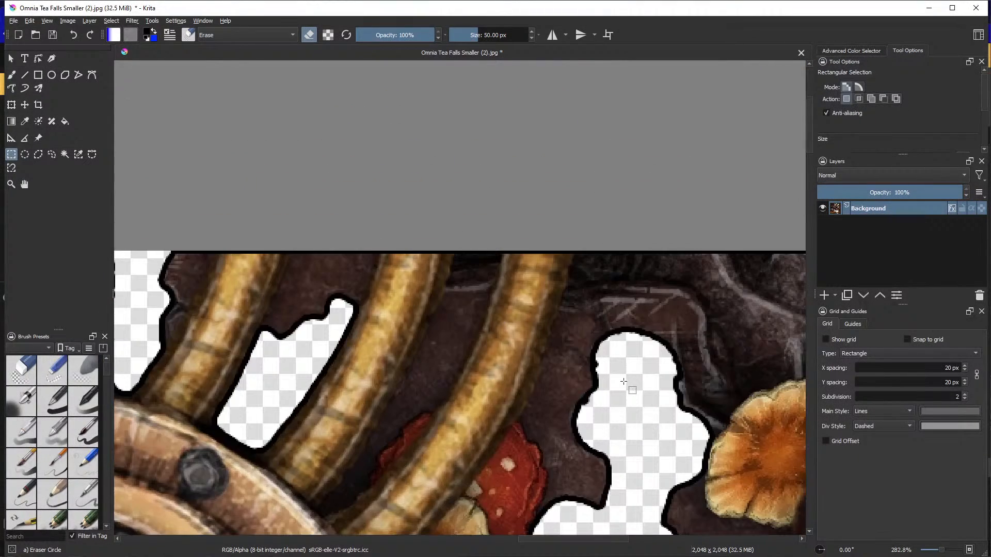
scroll(618, 377, down, 3)
drag(387, 376, 587, 106)
drag(512, 414, 616, 80)
drag(591, 386, 513, 109)
drag(569, 318, 483, 16)
drag(538, 314, 513, 52)
drag(594, 309, 267, 1)
drag(576, 263, 438, 266)
scroll(154, 107, down, 5)
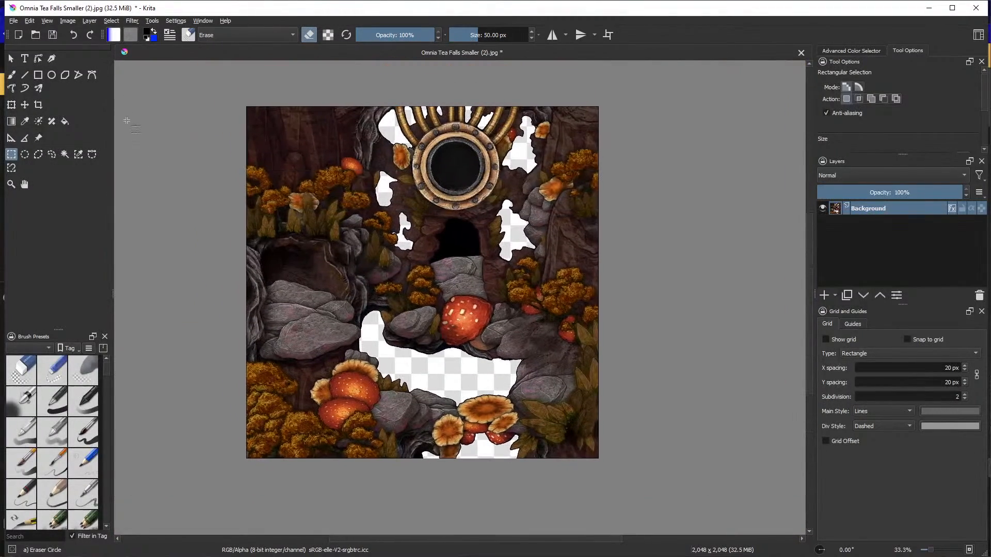
Start saving the map under a new name and choose PNG image as the file type
click(14, 21)
click(28, 79)
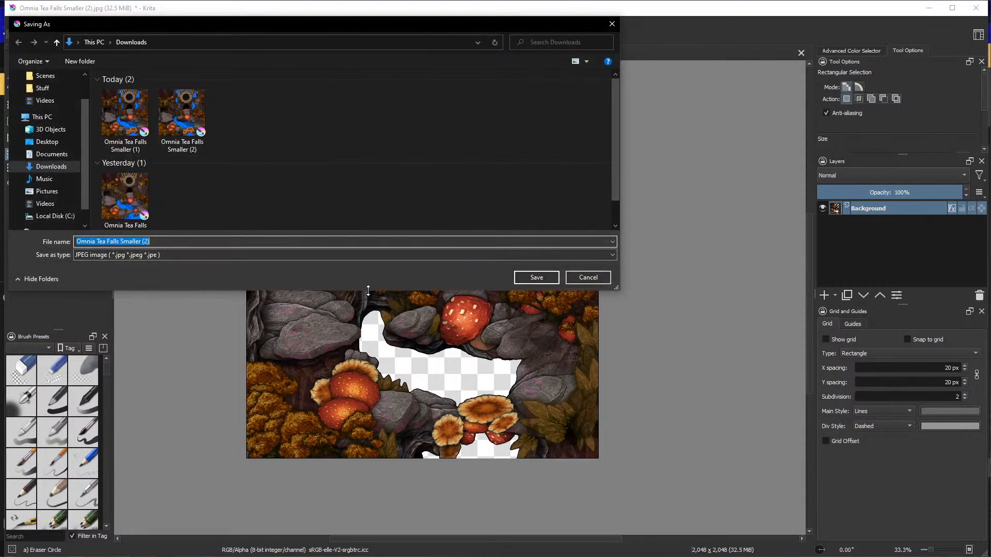
click(176, 255)
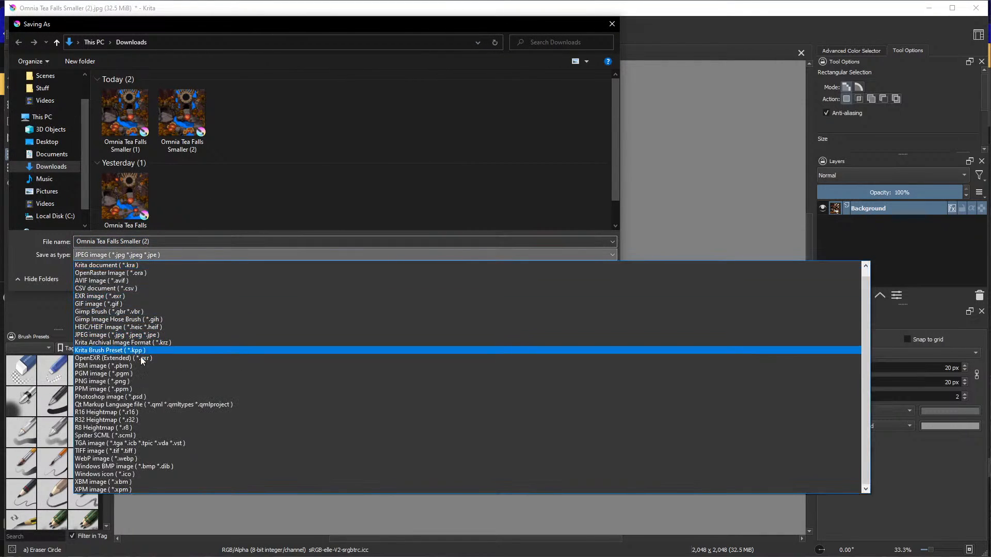
click(129, 382)
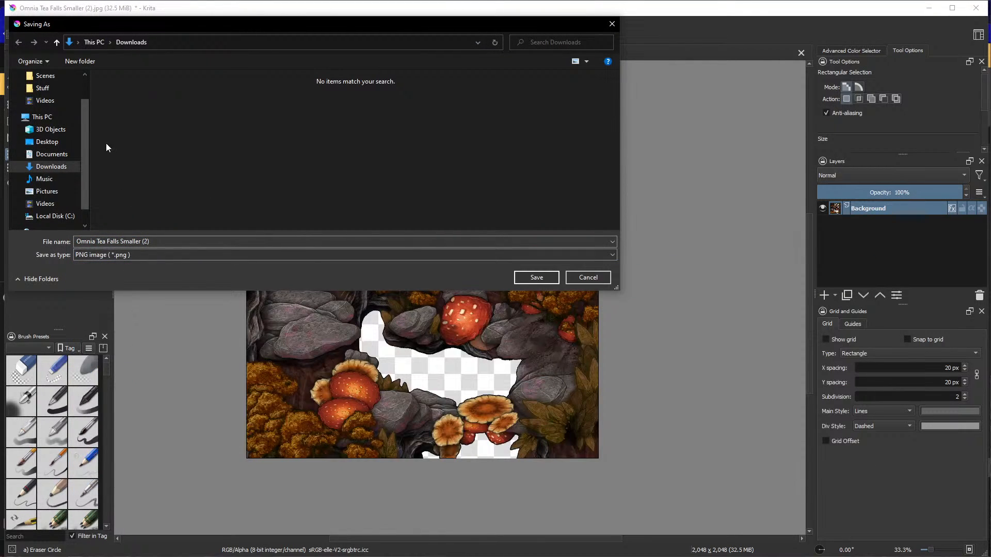
Set the save location to Documents > RMMZ > And Remember Tomorrow > img > parallaxes
scroll(50, 110, up, 1)
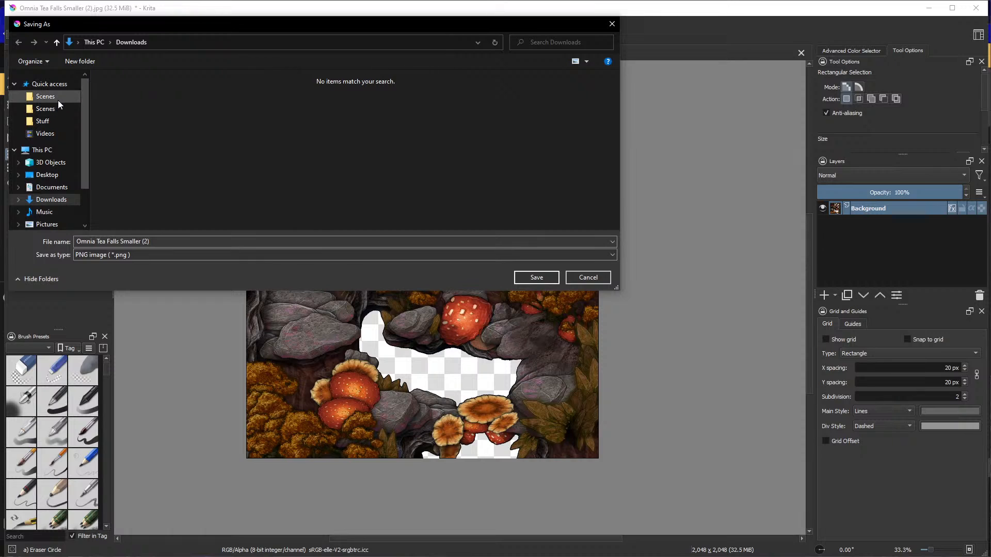
click(57, 189)
double_click(120, 177)
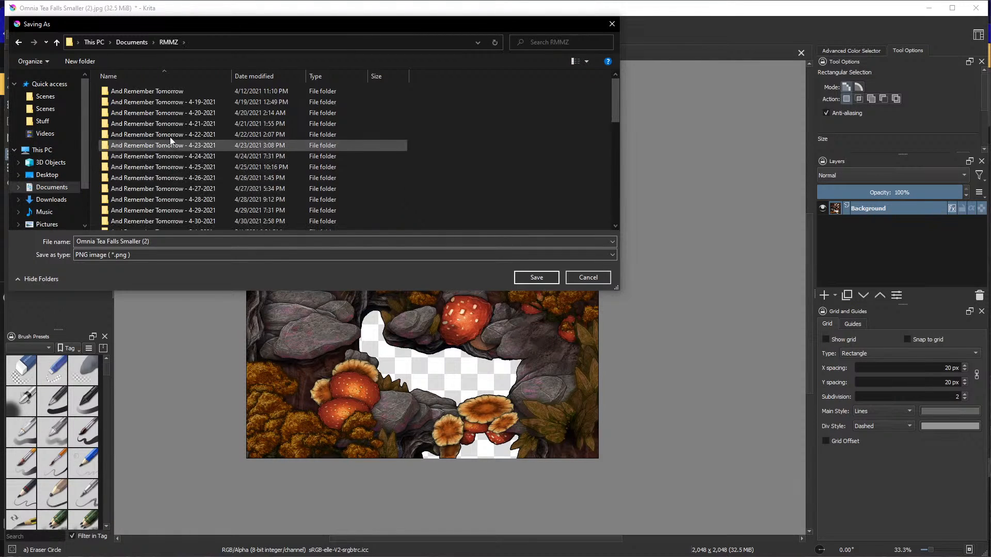
double_click(148, 92)
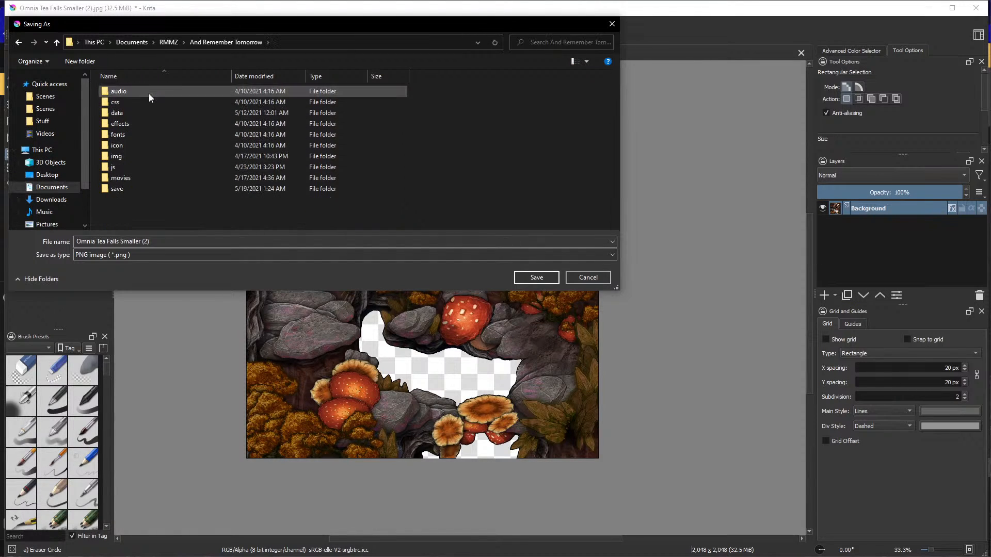
double_click(119, 156)
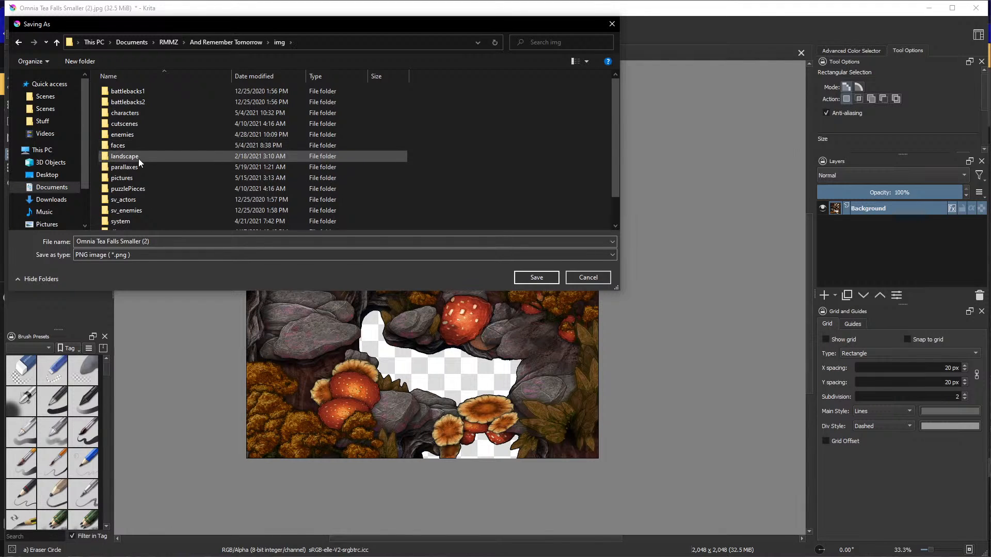
click(132, 167)
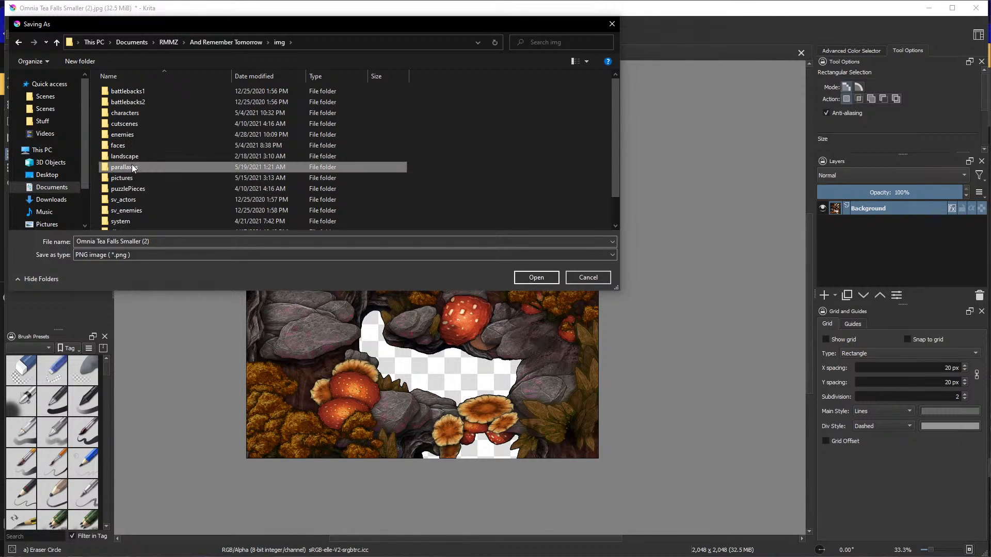
double_click(133, 168)
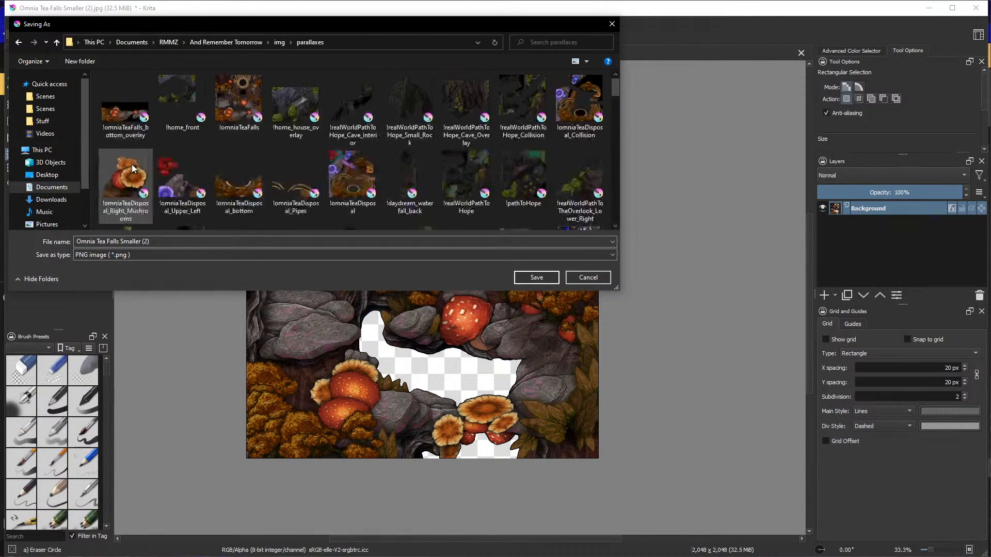
Save the map over the existing !omniaTeaFalls file and accept the PNG export options
click(243, 108)
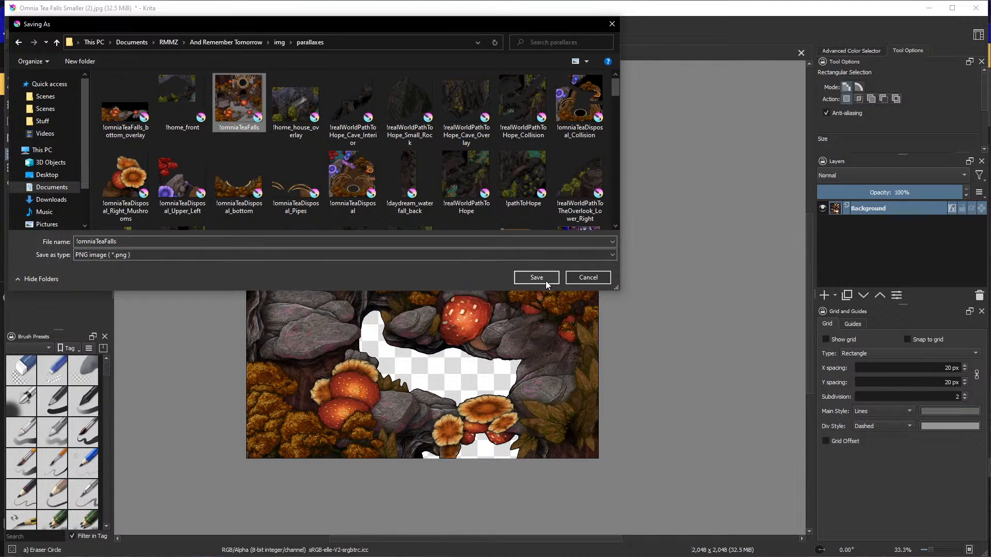
click(540, 277)
click(691, 287)
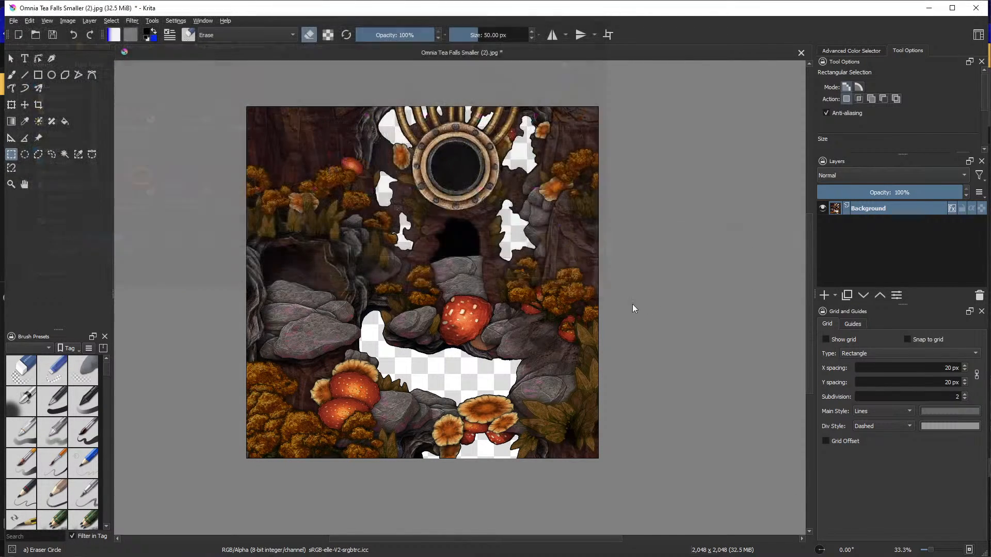
click(793, 408)
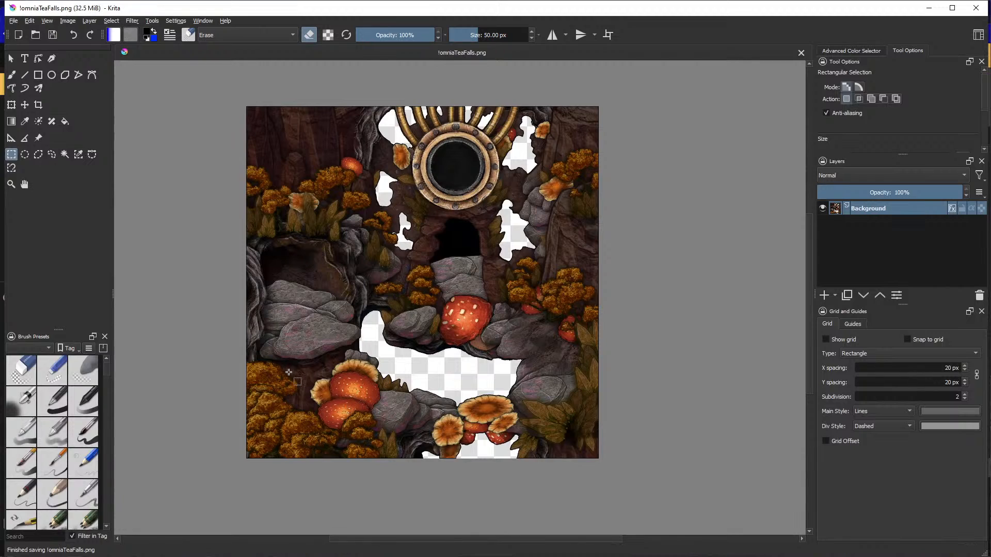
Scale the whole image to 2016 × 2016 px with proportions constrained and the Auto (Bicubic) filter
scroll(304, 372, up, 1)
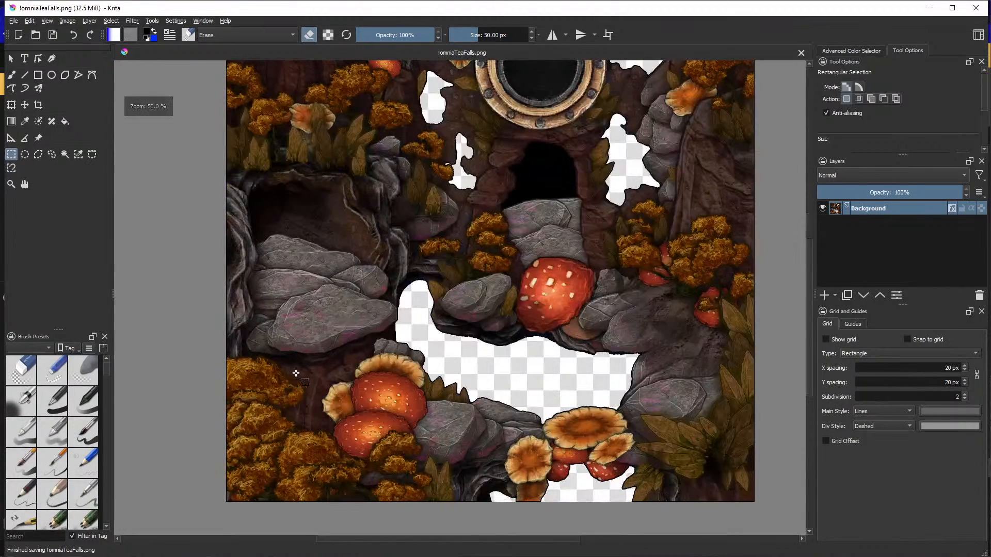
click(67, 21)
click(84, 146)
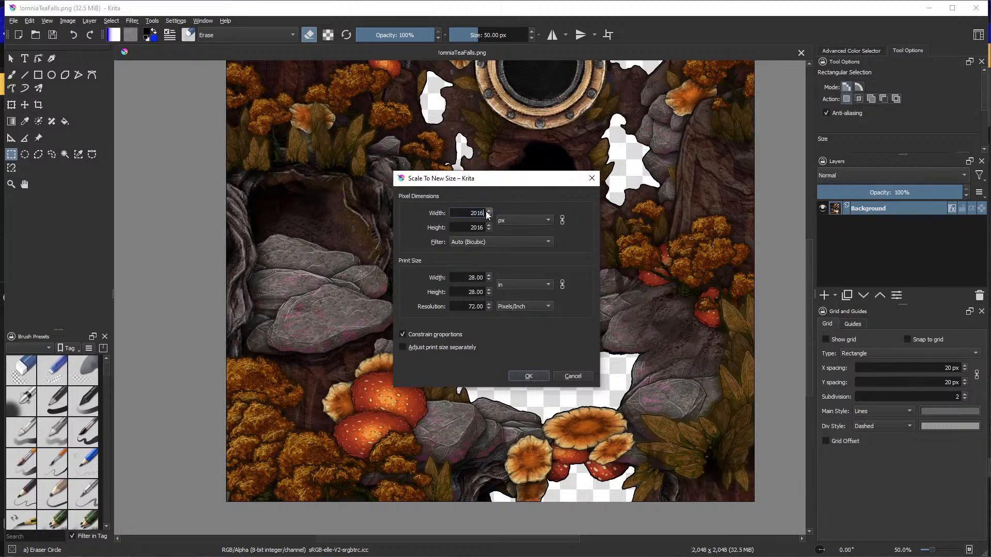
click(532, 381)
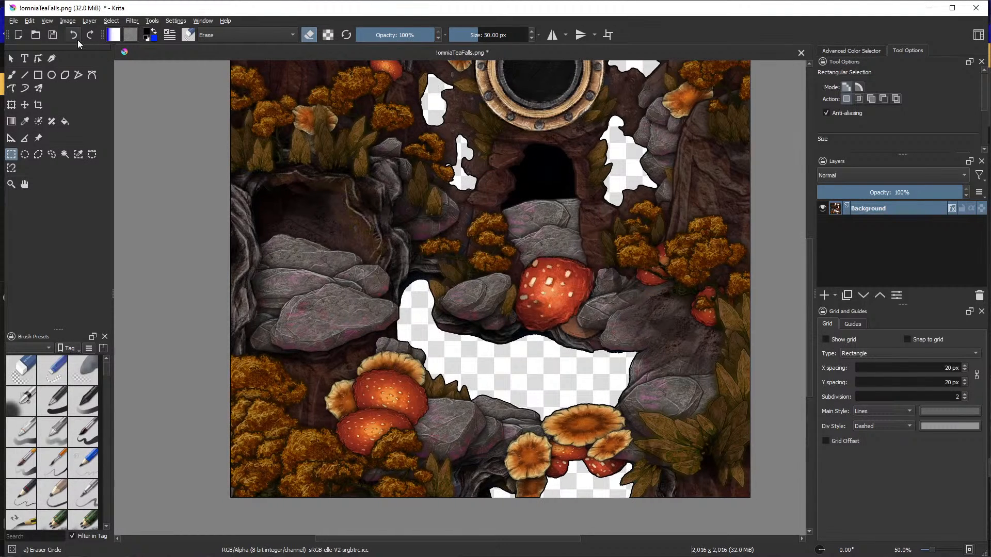
Save the resized !omniaTeaFalls.png with the alpha channel stored and compression 3
click(21, 23)
click(31, 71)
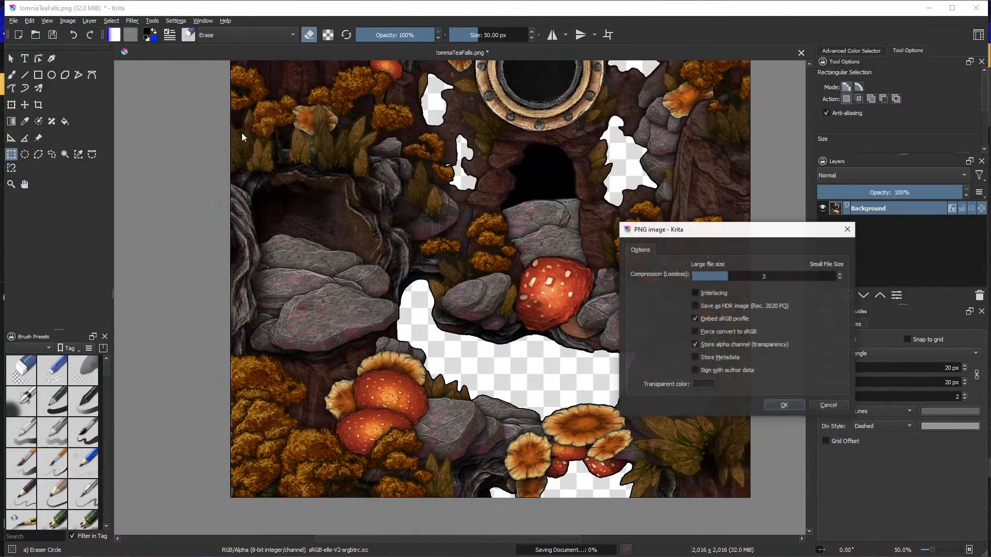
click(778, 405)
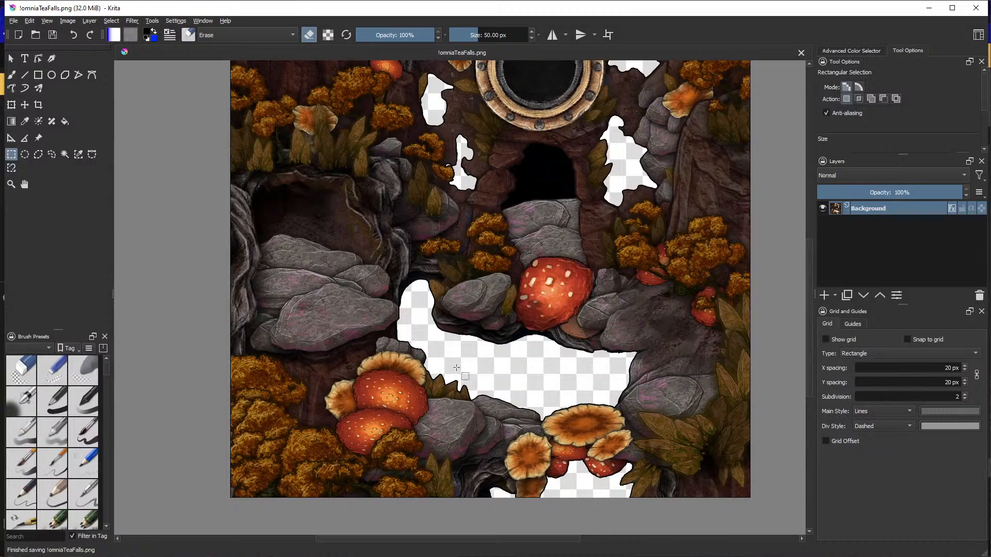
Switch to Freehand Selection and examine the mushrooms, rocks and leaves below the large water opening
scroll(464, 396, up, 2)
scroll(464, 396, down, 2)
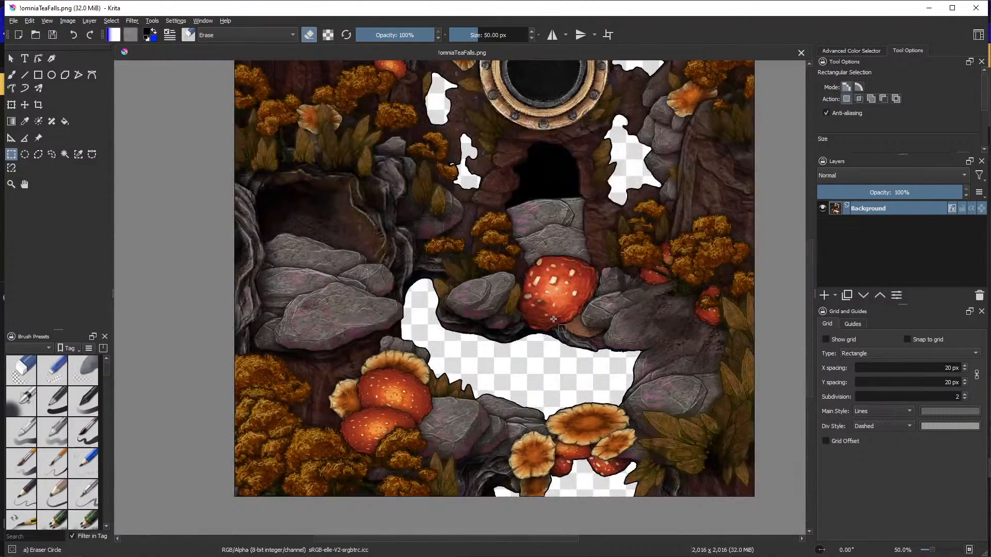
drag(541, 353, 548, 234)
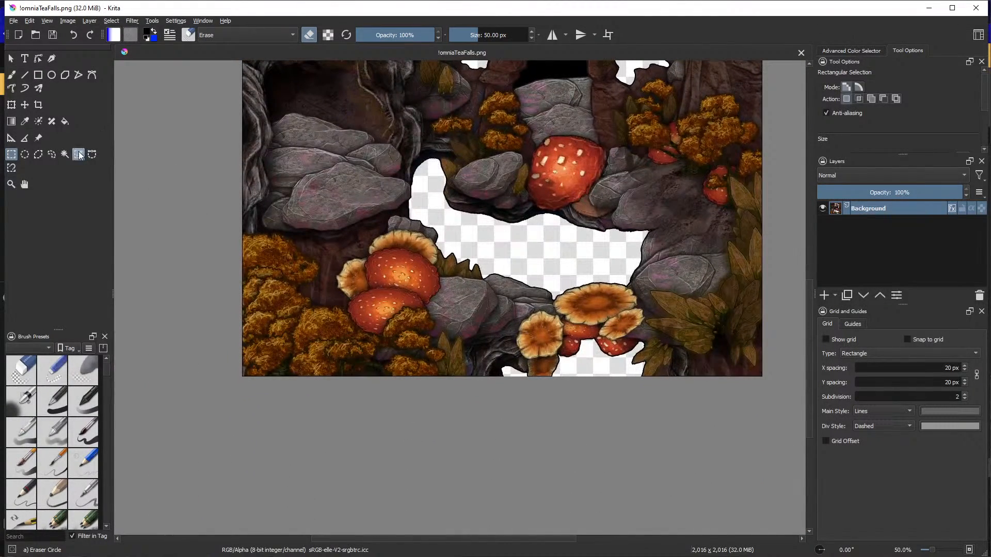
click(51, 155)
scroll(537, 330, up, 2)
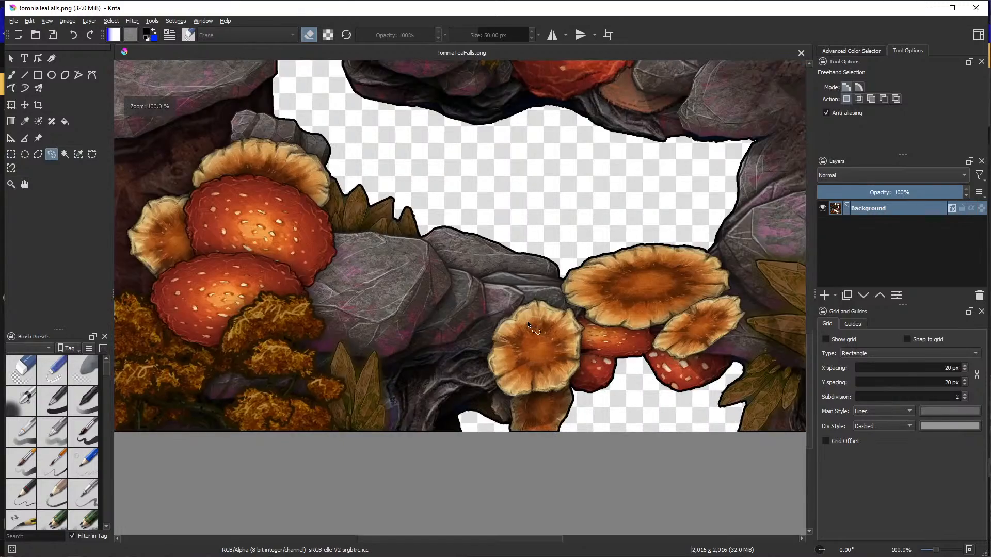
scroll(528, 324, down, 2)
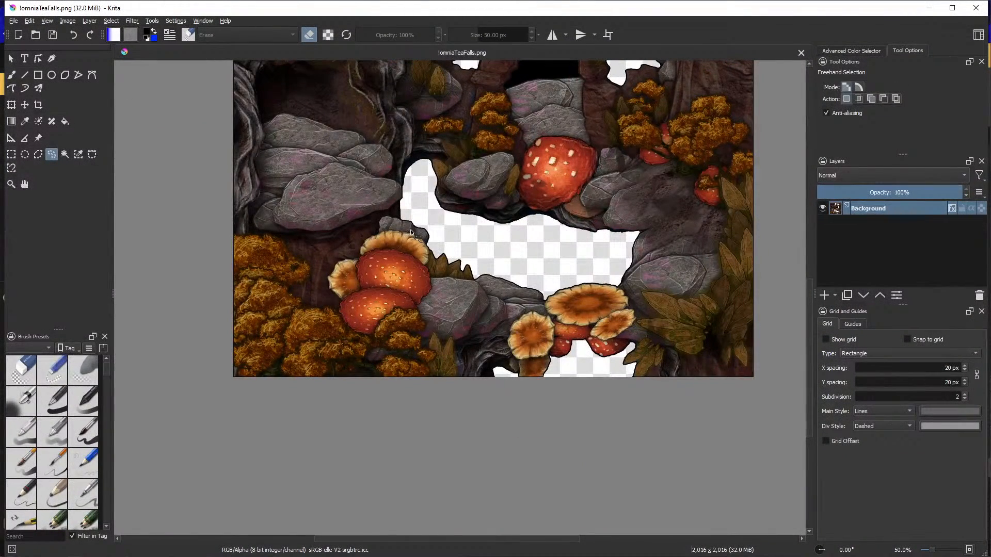
scroll(411, 231, up, 2)
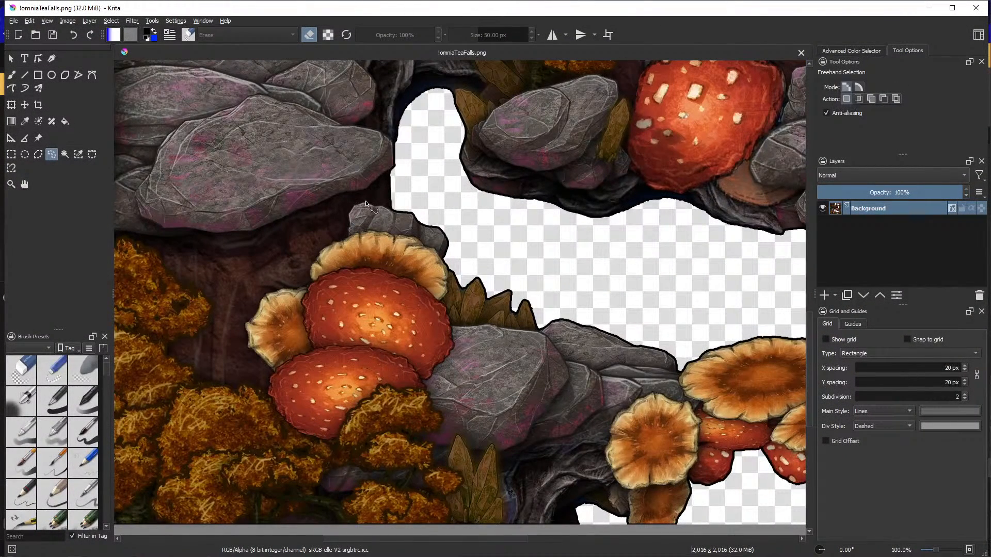
scroll(497, 295, down, 1)
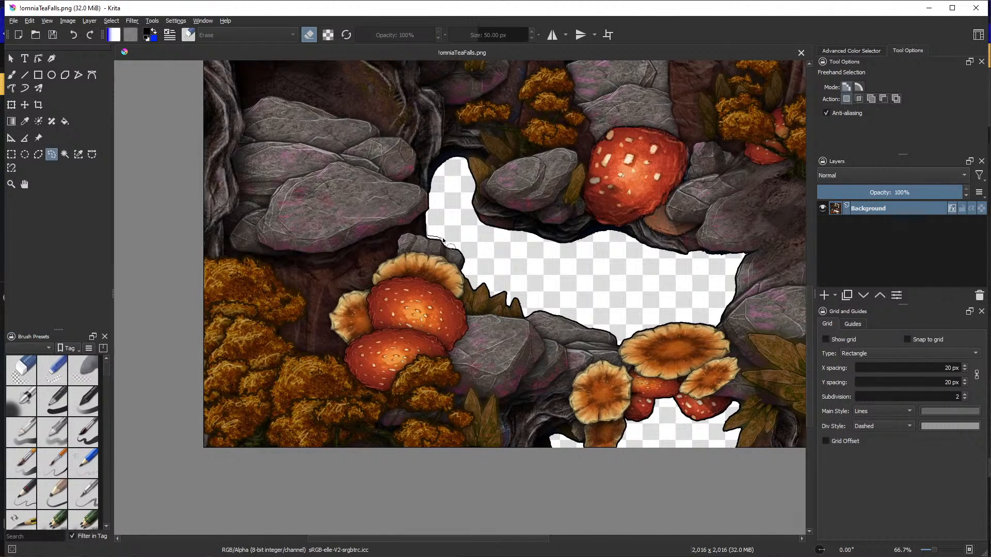
drag(481, 253, 562, 294)
drag(717, 312, 717, 312)
scroll(710, 309, down, 2)
drag(708, 259, 571, 281)
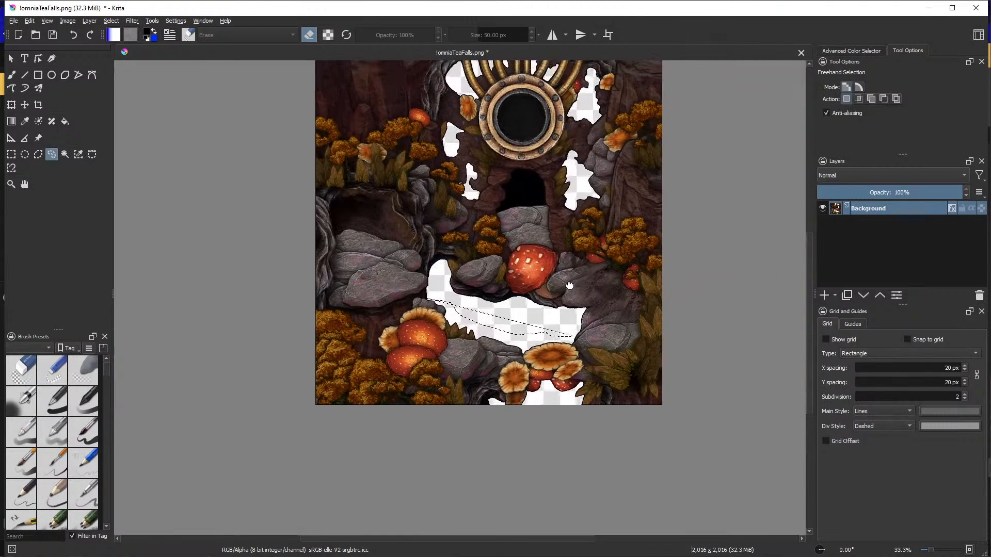
scroll(534, 315, up, 1)
click(404, 286)
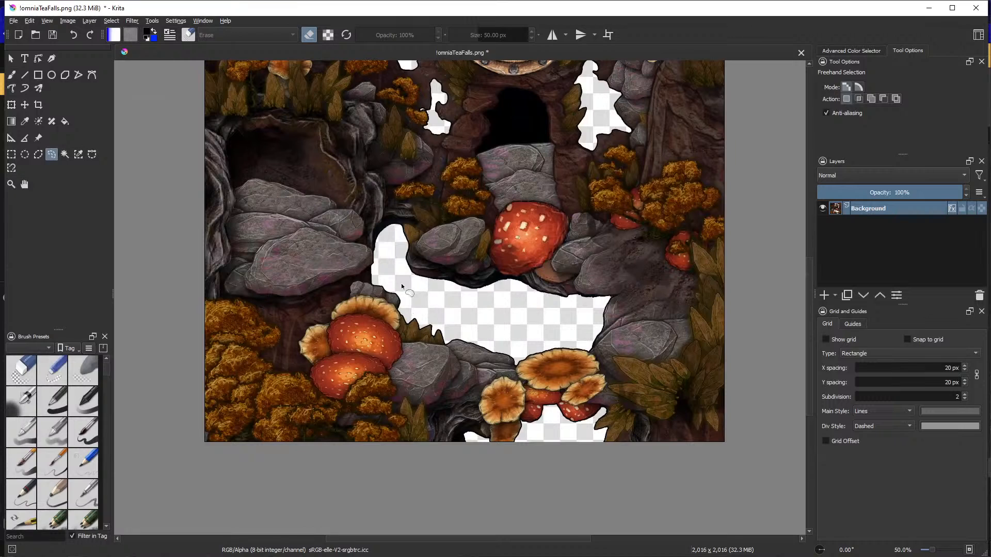
drag(376, 279, 520, 342)
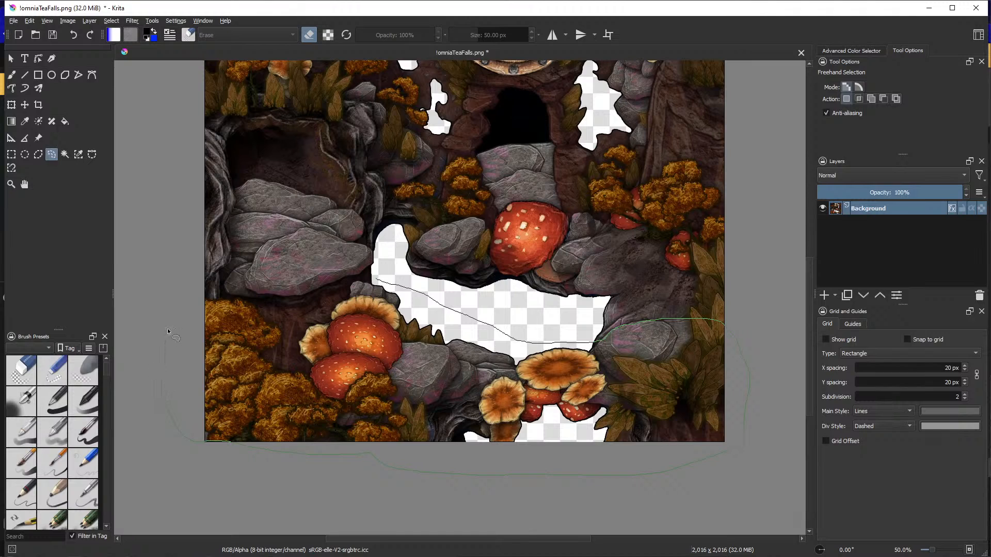
drag(370, 280, 370, 285)
Select the foreground mushrooms, rocks and leaves with a freehand outline through the large water opening and around the map's lower edge
click(154, 296)
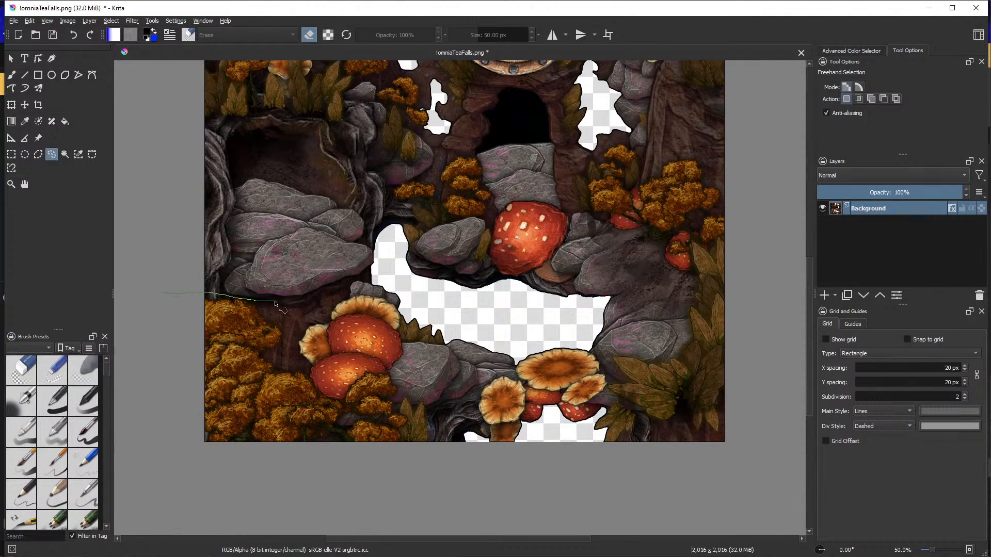
drag(427, 295, 499, 326)
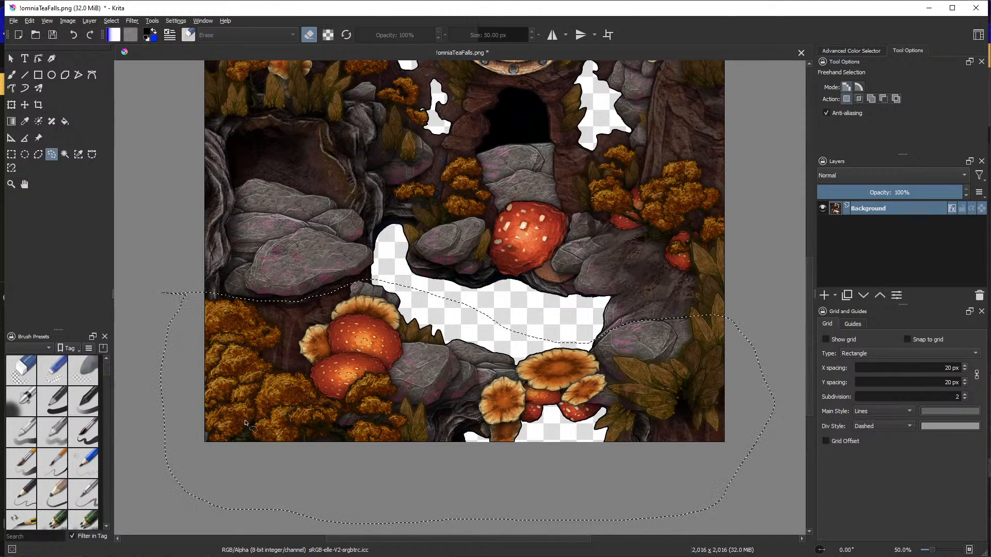
Create a new 2016 × 632 px document from the clipboard containing the foreground mushrooms, rocks and leaves
click(14, 21)
click(15, 31)
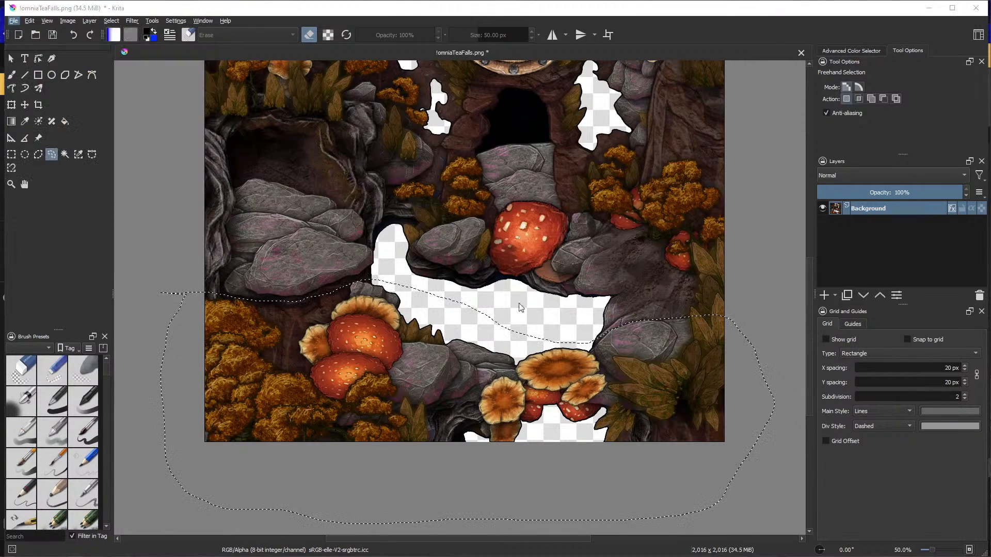
click(584, 400)
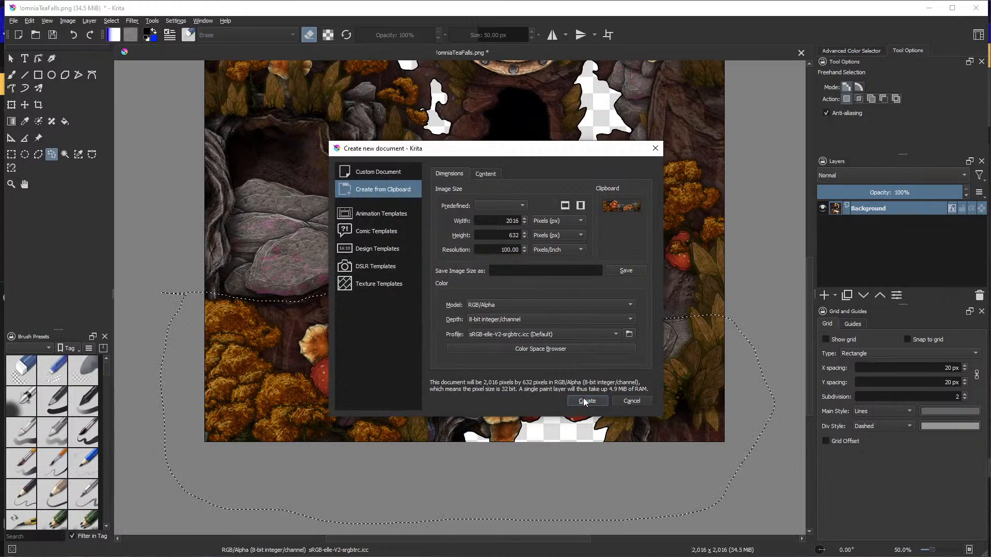
scroll(487, 377, down, 2)
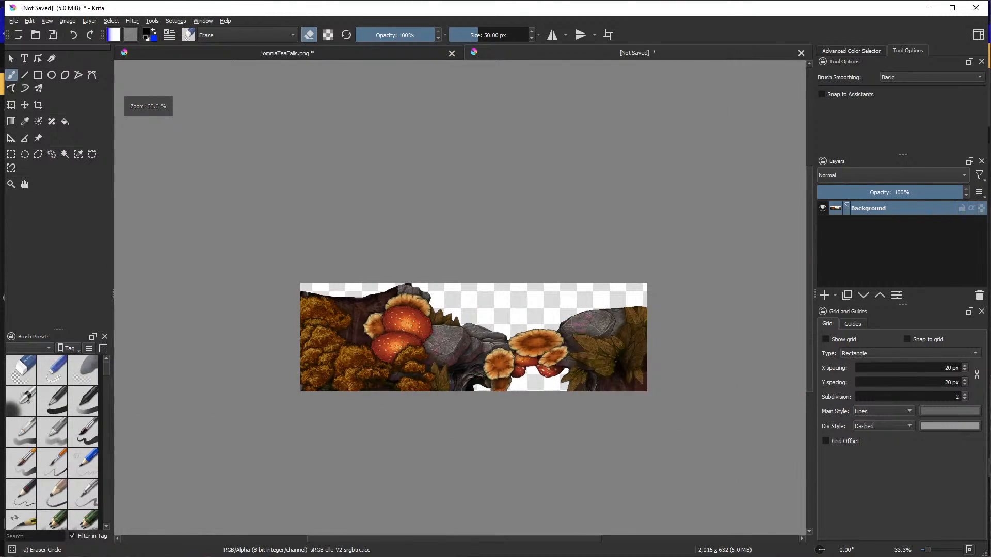
Save the foreground document as the PNG image !omniaTeaFalls_bottom_overlay in the parallaxes folder, replacing the existing file
click(13, 21)
click(36, 73)
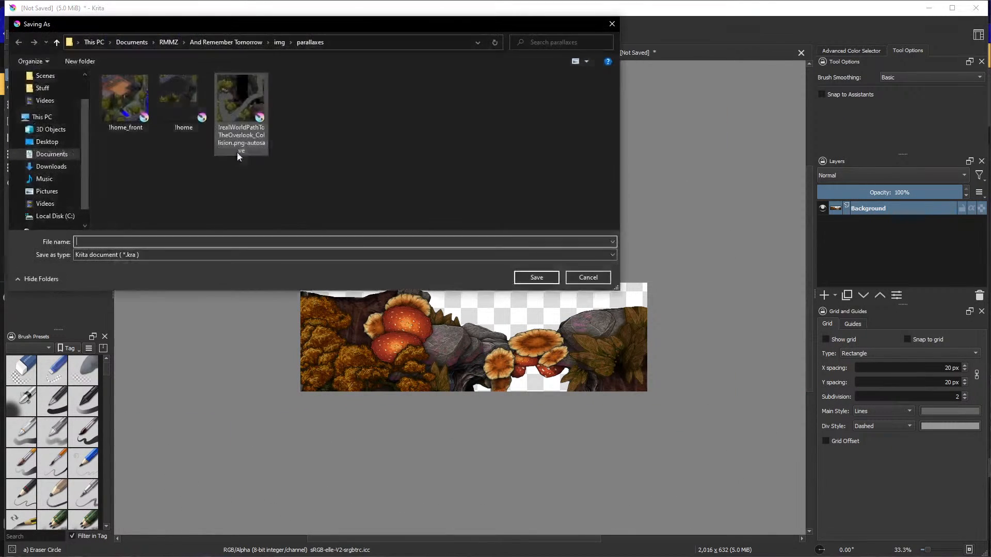
click(209, 257)
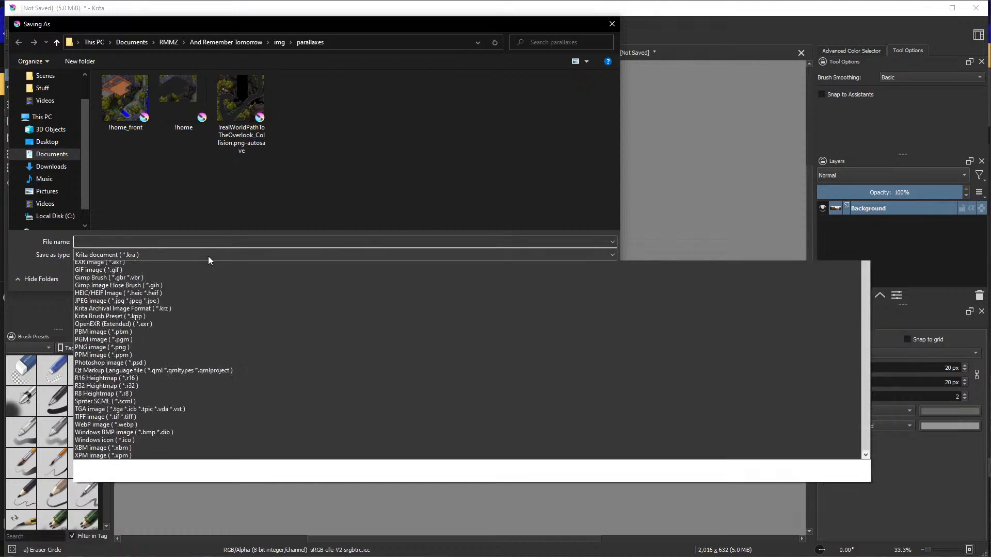
click(133, 380)
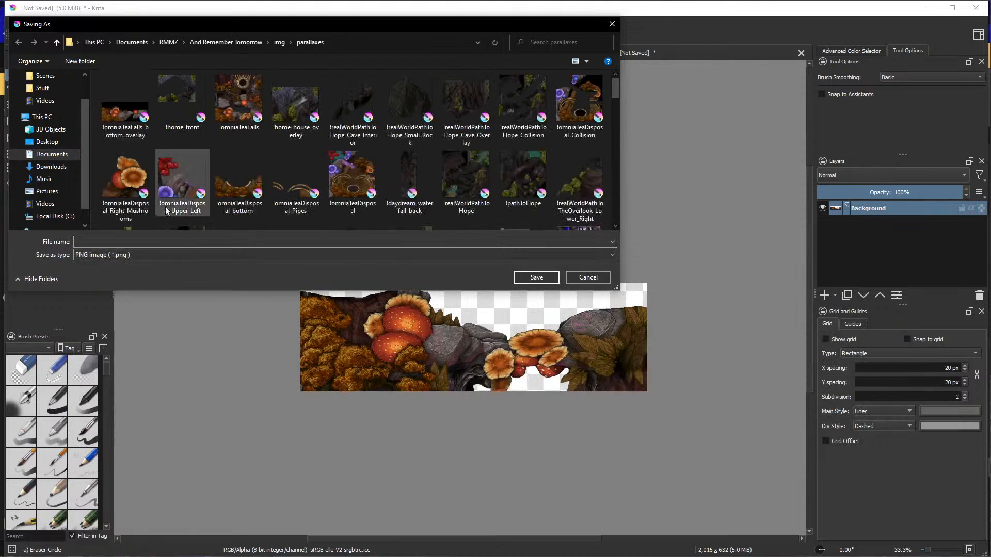
click(125, 107)
click(536, 278)
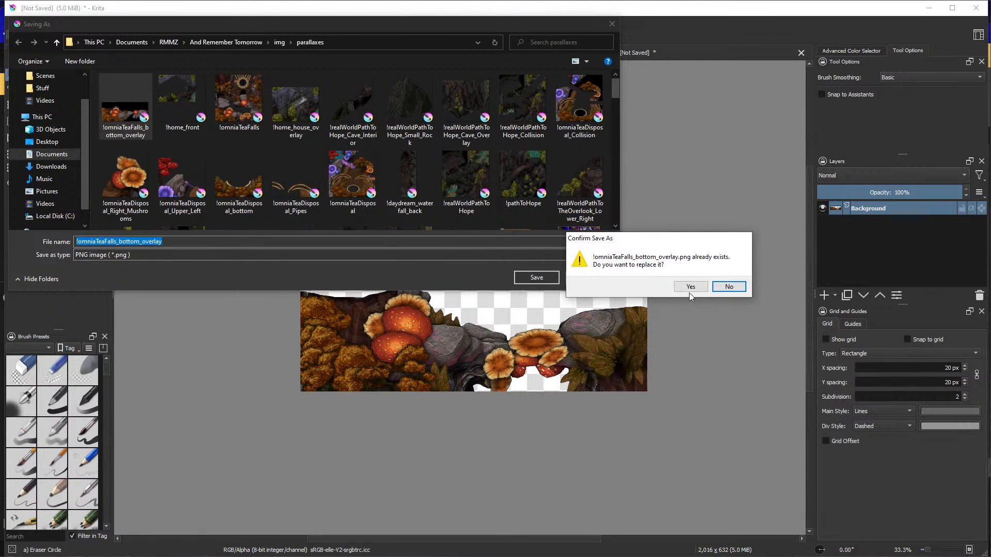
click(690, 286)
click(782, 404)
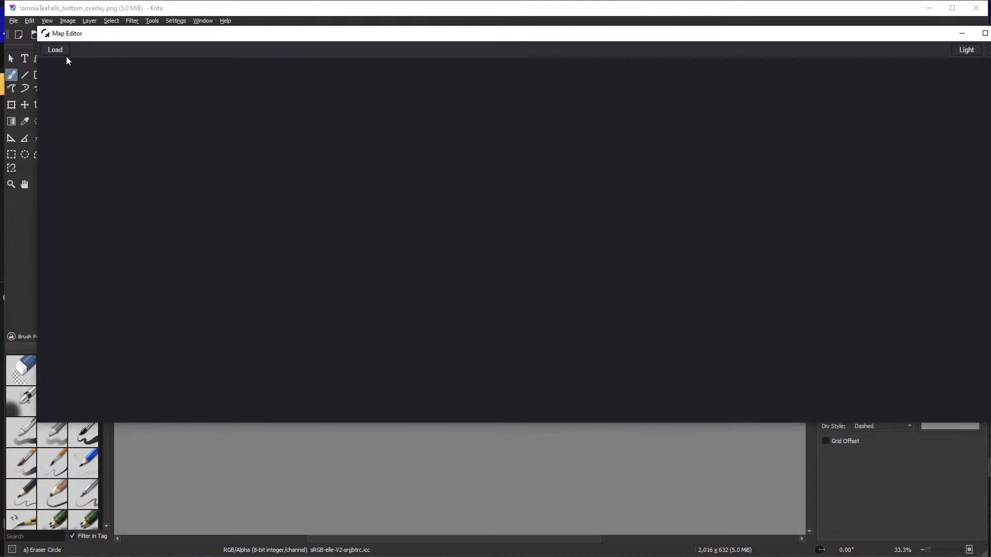
In Map Editor, load the game project file from the And Remember Tomorrow folder, showing all file types, and enlarge the window
click(66, 53)
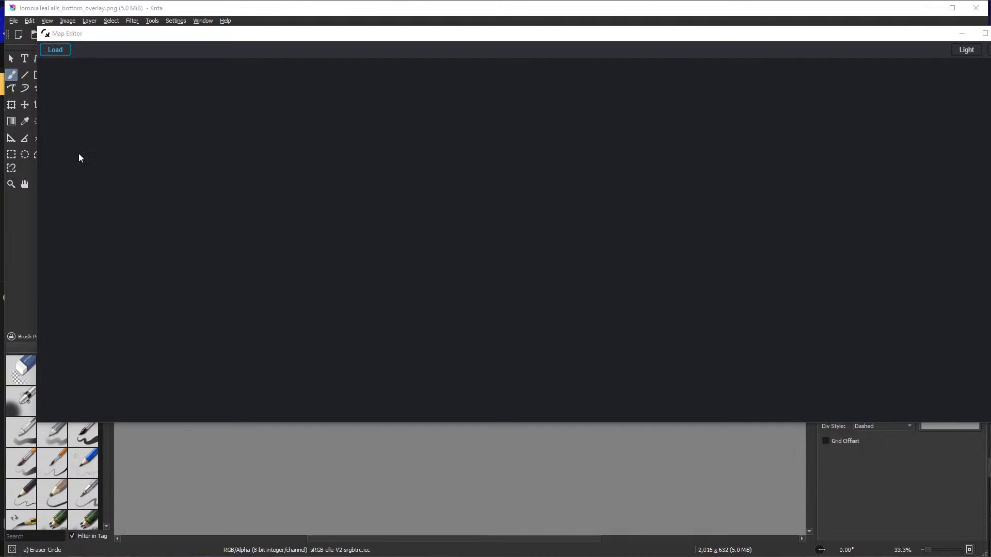
text(*.*)
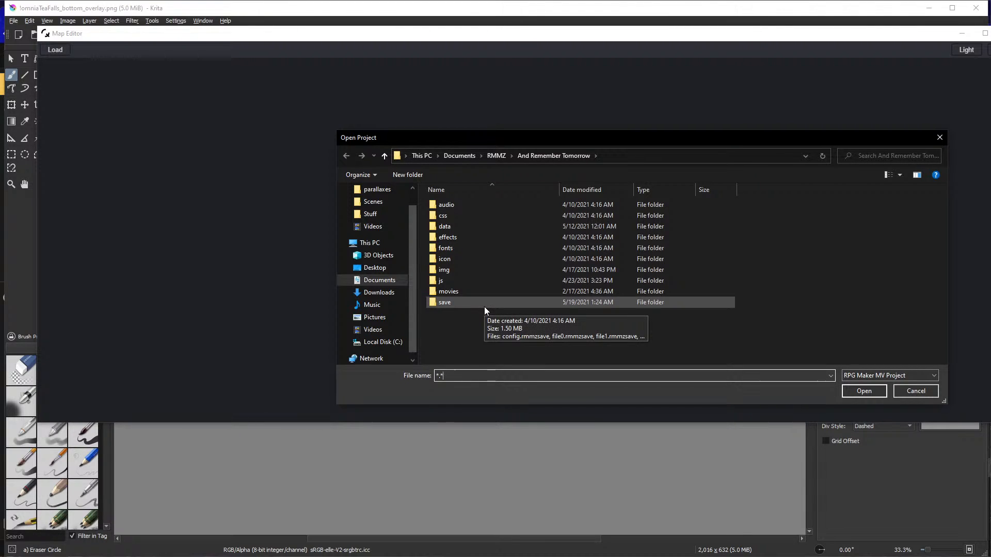
click(856, 391)
click(448, 315)
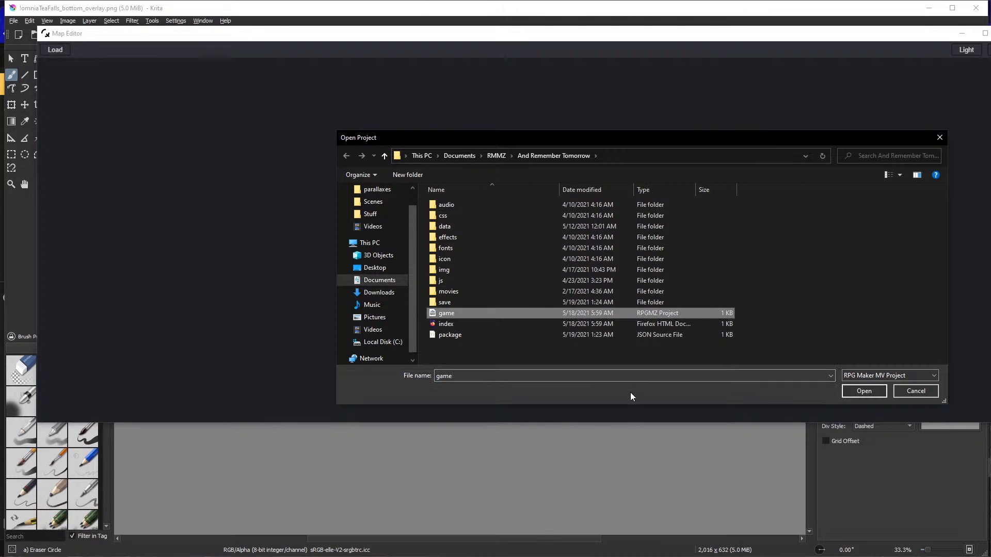
click(853, 395)
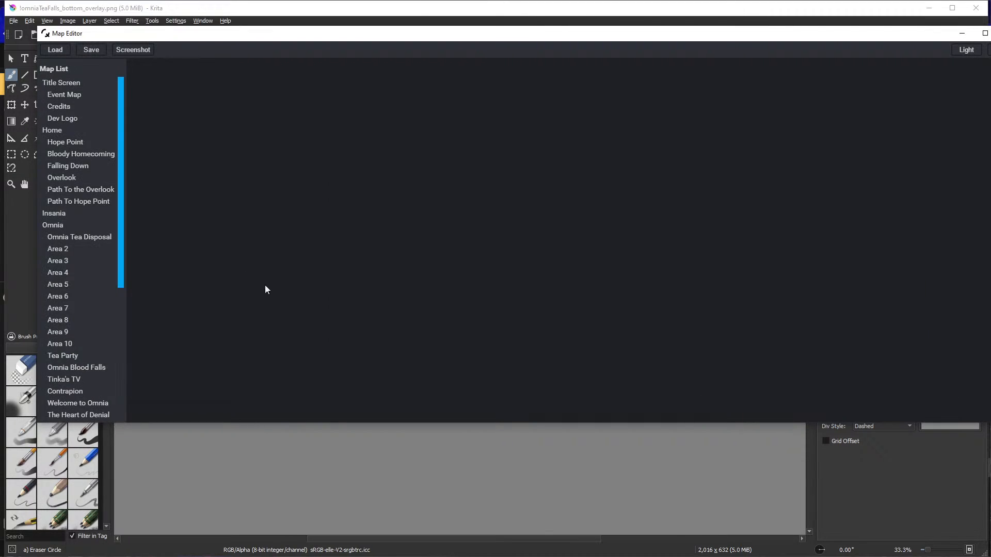
double_click(799, 37)
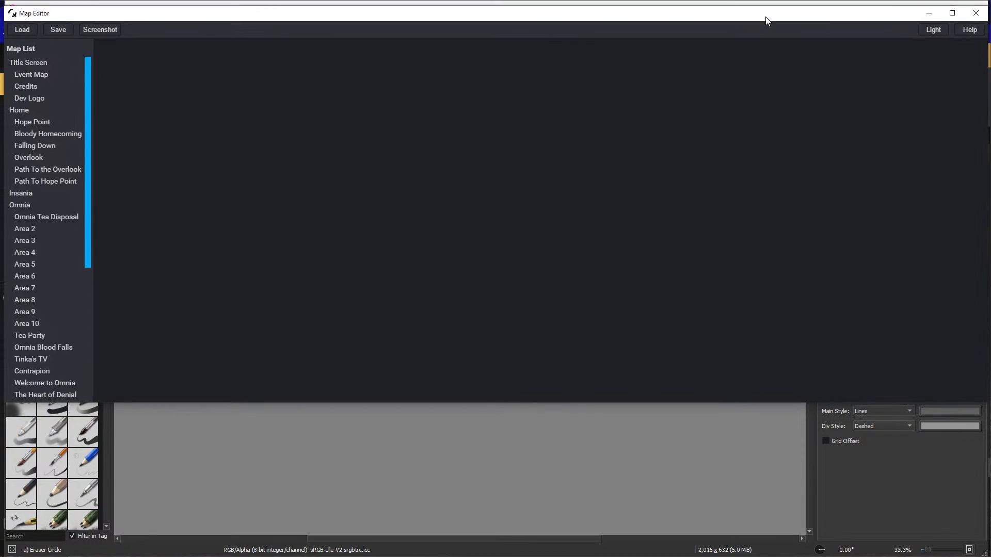
drag(986, 402, 986, 543)
Open the Omnia Tea Falls map and rename its Front Overlay object to Bottom Overlay
scroll(22, 343, down, 2)
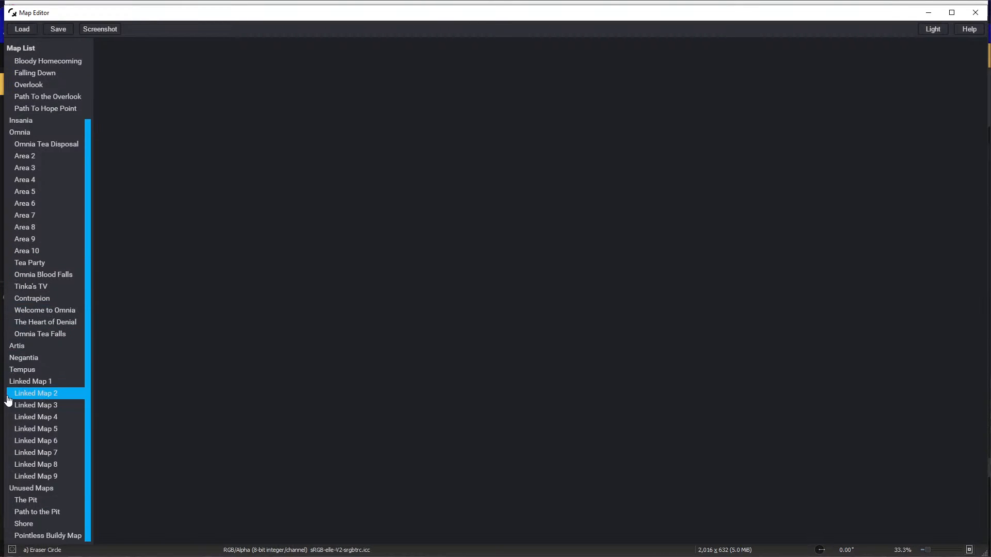
scroll(18, 437, up, 2)
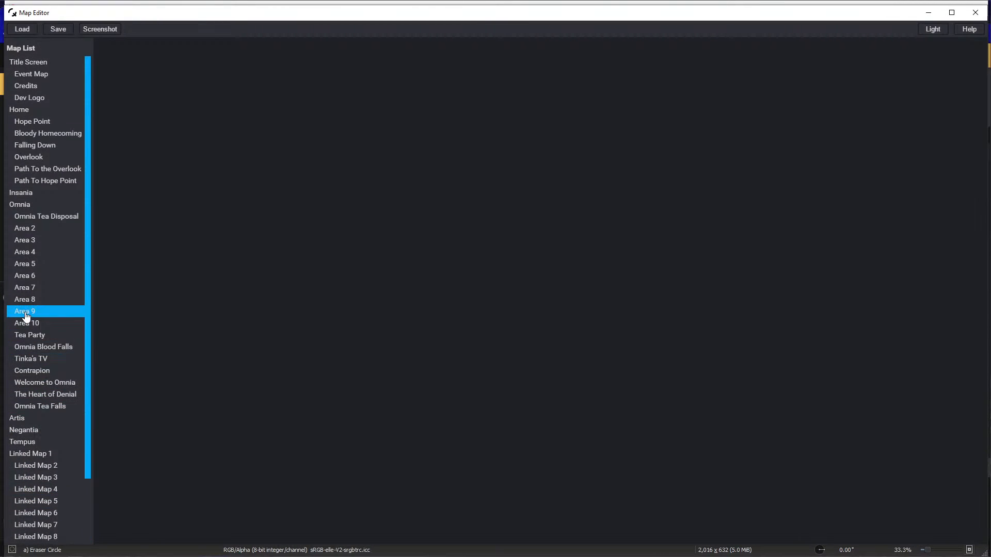
click(32, 406)
click(150, 74)
click(921, 78)
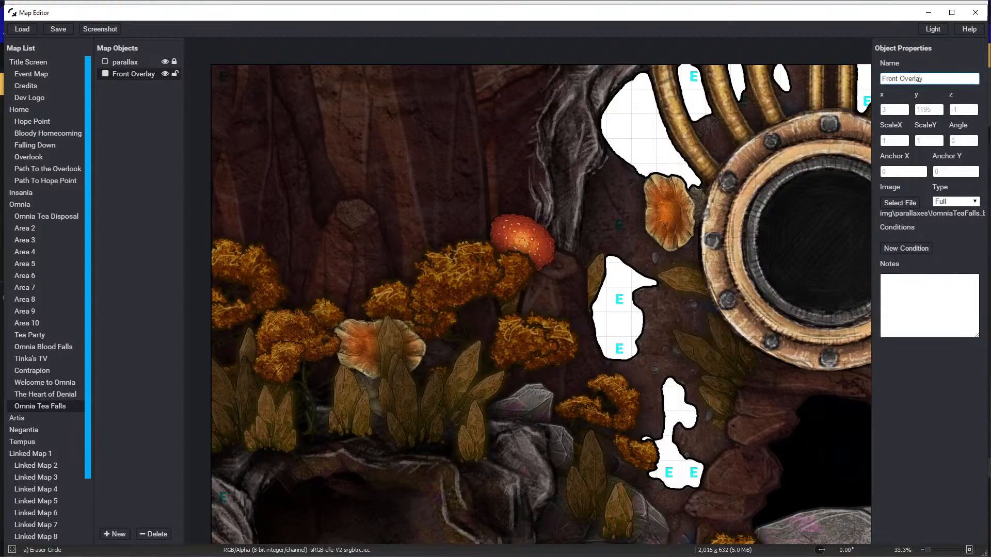
drag(924, 79, 862, 80)
text(Bot)
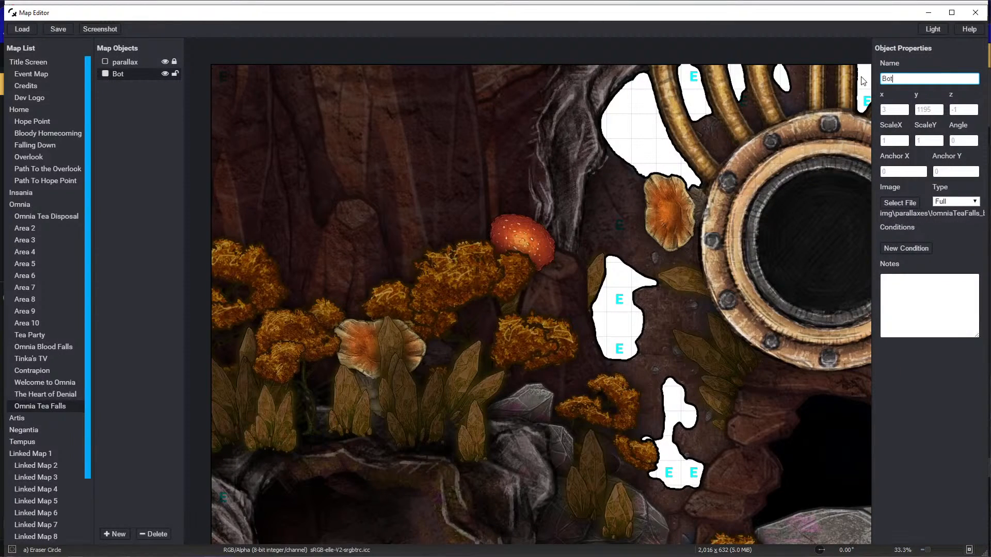
text(tom Overlay)
Move the bottom overlay into line with the parallax's lower edge, at about x 0, y 1387, and lock it
scroll(750, 194, down, 5)
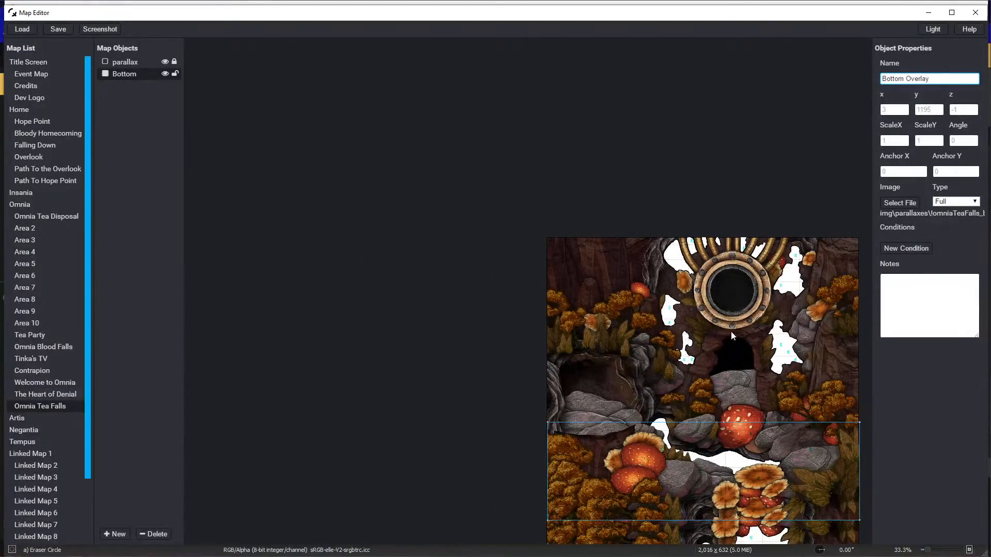
scroll(743, 356, up, 4)
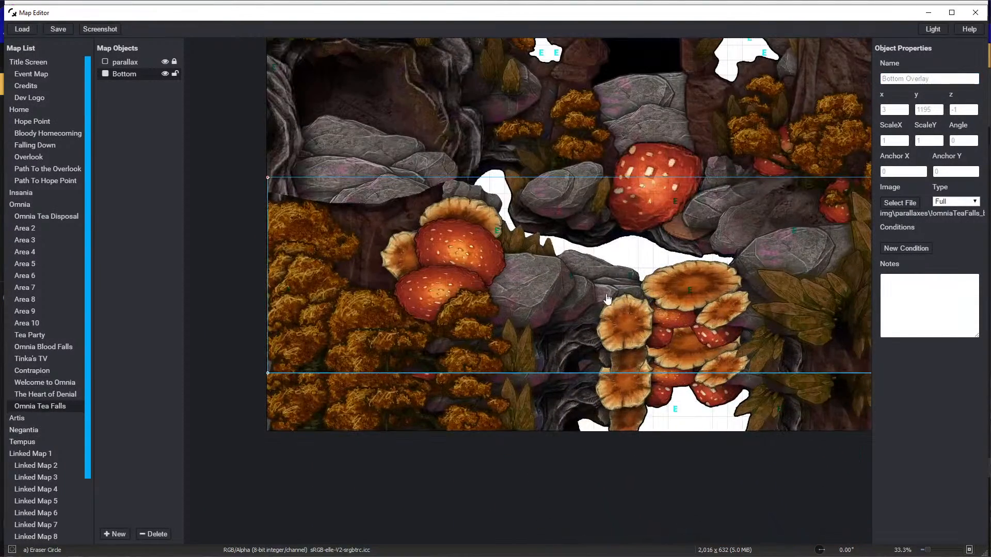
drag(608, 299, 602, 347)
scroll(602, 347, down, 2)
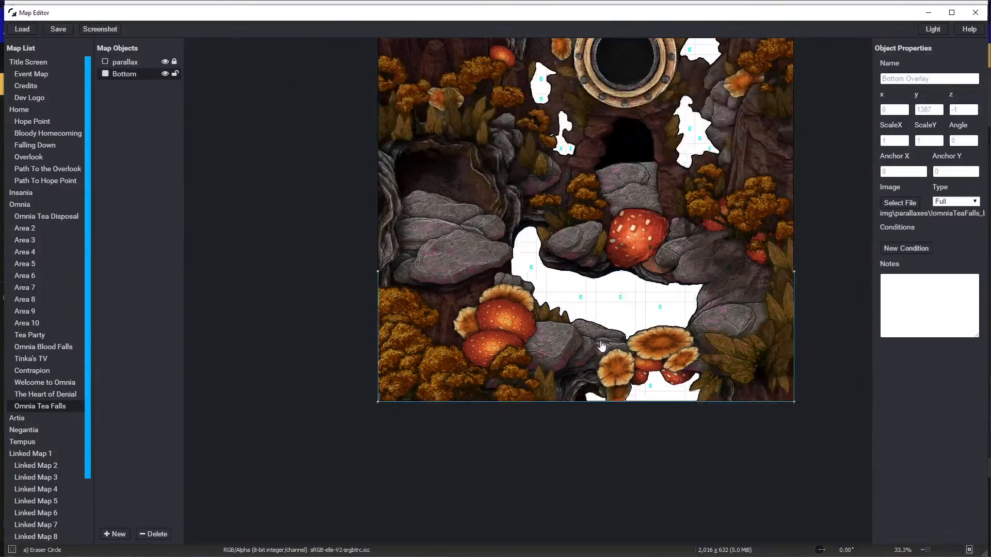
click(175, 73)
Examine the overlay's alignment on the map and select the parallax object to view the whole scene
scroll(646, 262, up, 2)
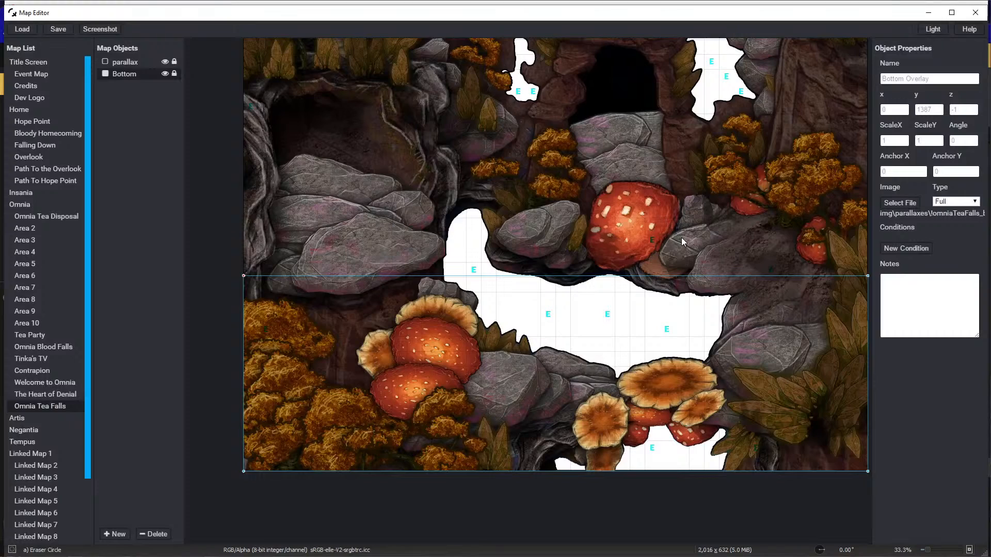
drag(680, 239, 611, 371)
click(127, 62)
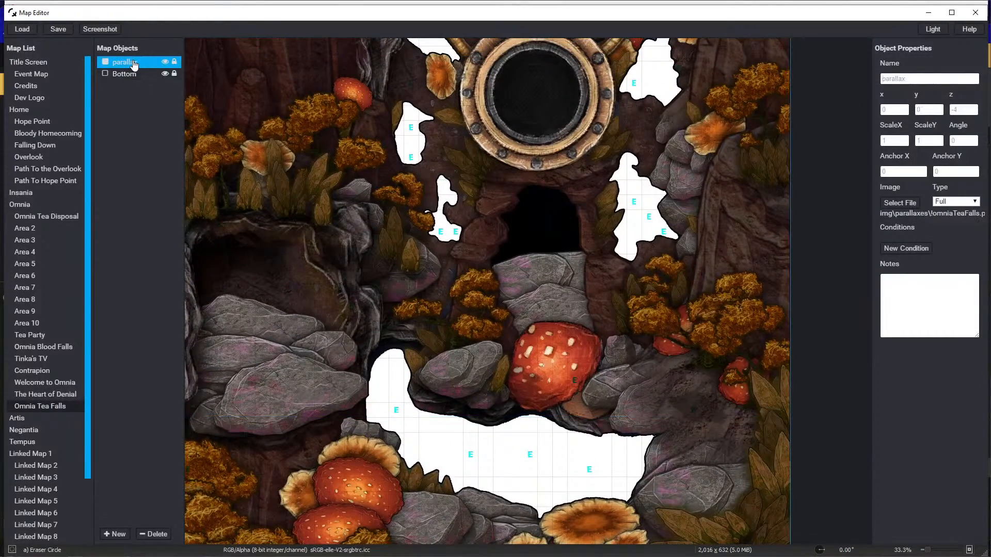
scroll(455, 212, down, 2)
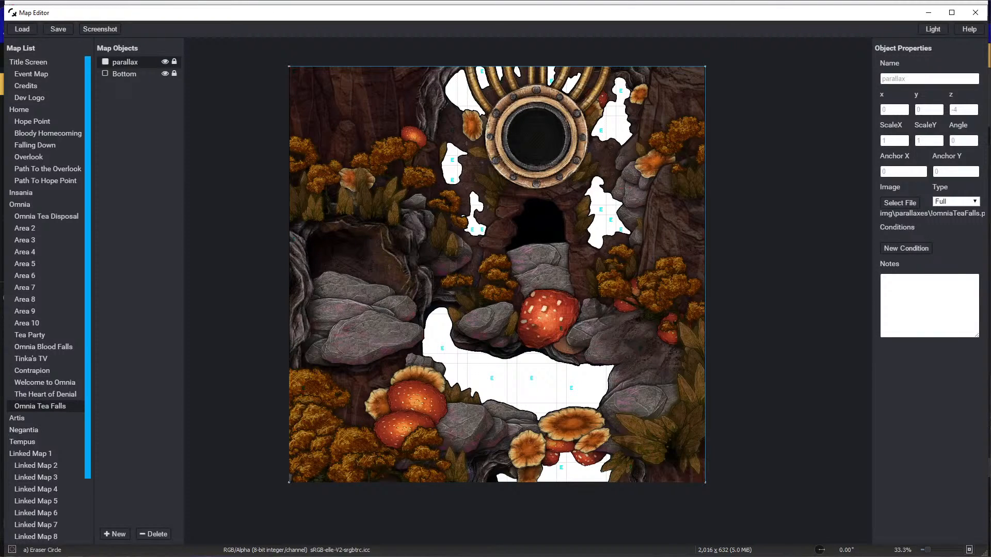
Switch to Krita's !omniaTeaFalls.png and cut out the central cave opening and rocks above the red mushroom with a freehand selection
key(alt+Tab)
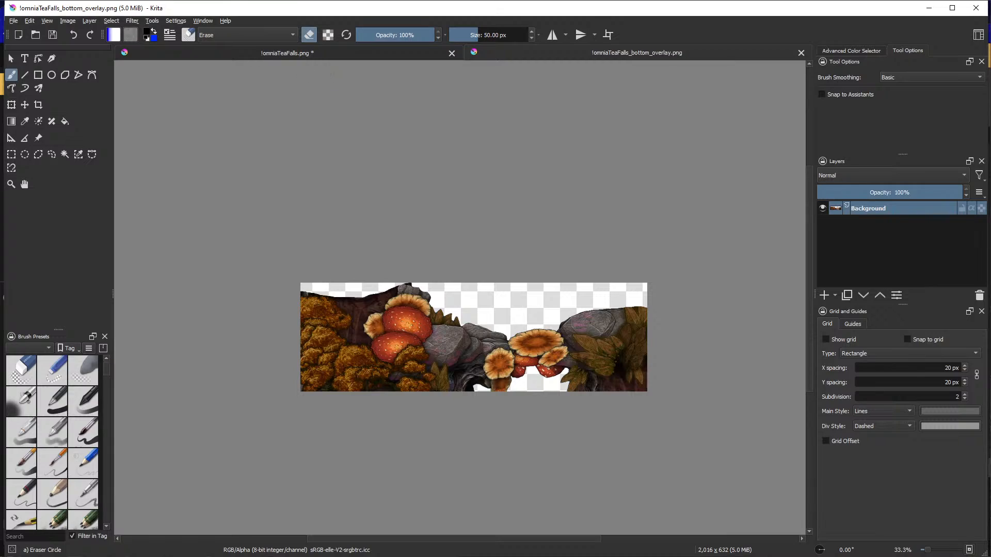
click(279, 53)
scroll(506, 182, up, 3)
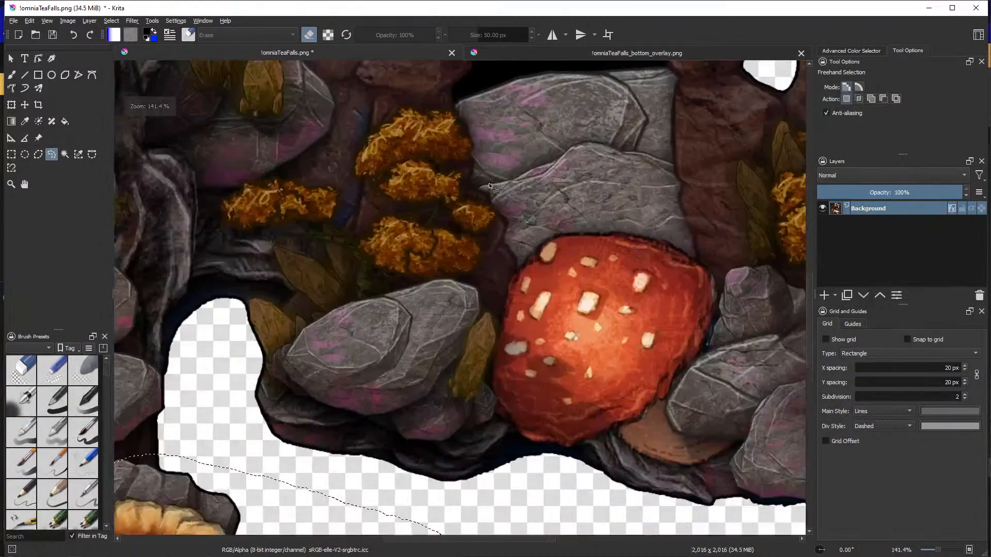
scroll(505, 182, down, 2)
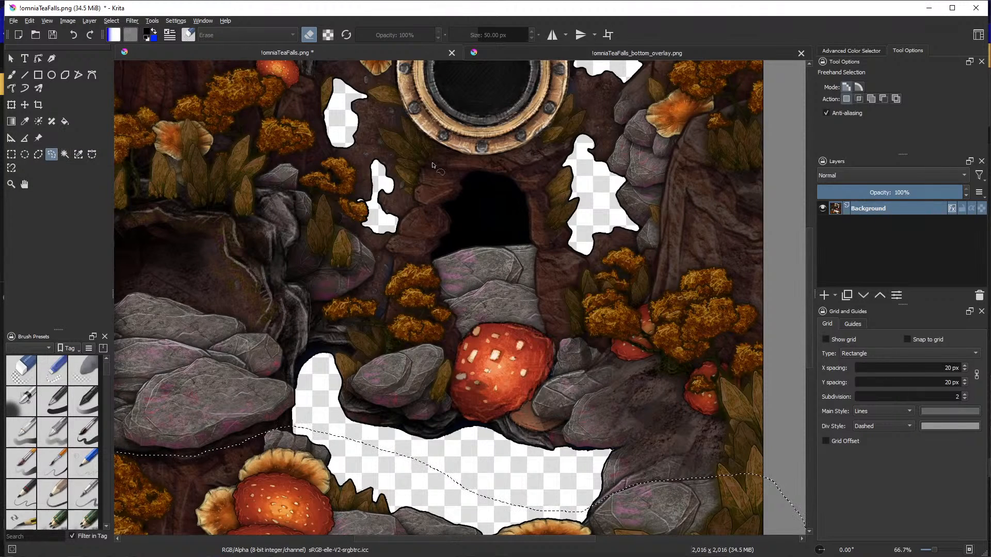
scroll(438, 282, up, 2)
drag(413, 331, 416, 343)
mouse_move(434, 378)
mouse_down()
mouse_move(430, 413)
mouse_move(449, 424)
mouse_move(479, 494)
mouse_move(514, 463)
mouse_move(622, 470)
mouse_up()
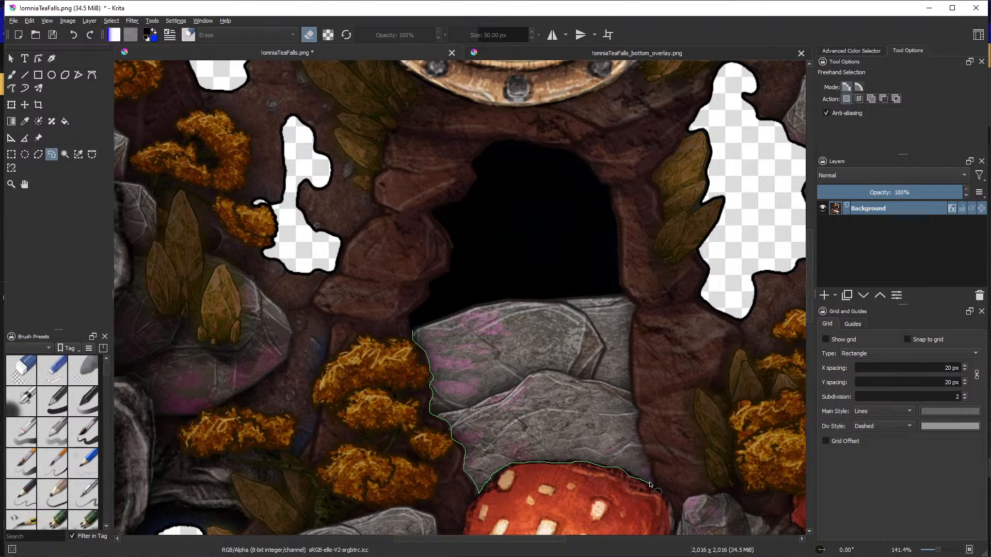
mouse_move(642, 454)
mouse_down()
mouse_move(632, 306)
mouse_move(619, 286)
mouse_move(617, 219)
mouse_move(608, 189)
mouse_move(579, 156)
mouse_move(498, 141)
mouse_move(474, 156)
mouse_move(478, 182)
mouse_move(431, 216)
mouse_move(455, 248)
mouse_move(415, 332)
mouse_up()
scroll(454, 342, down, 2)
key(Delete)
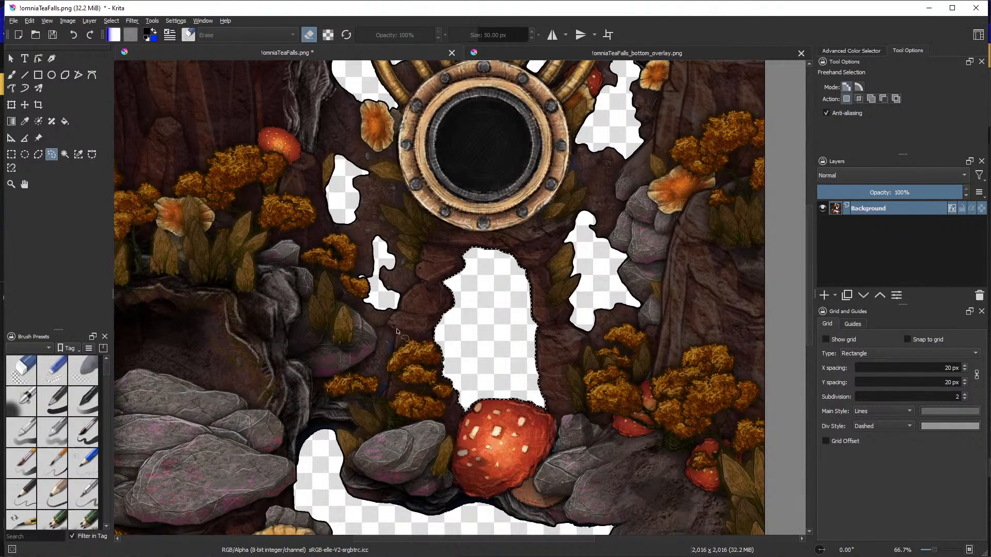
Create a new 325 × 487 px document from the clipboard containing the cave opening and rocks
click(13, 22)
click(31, 31)
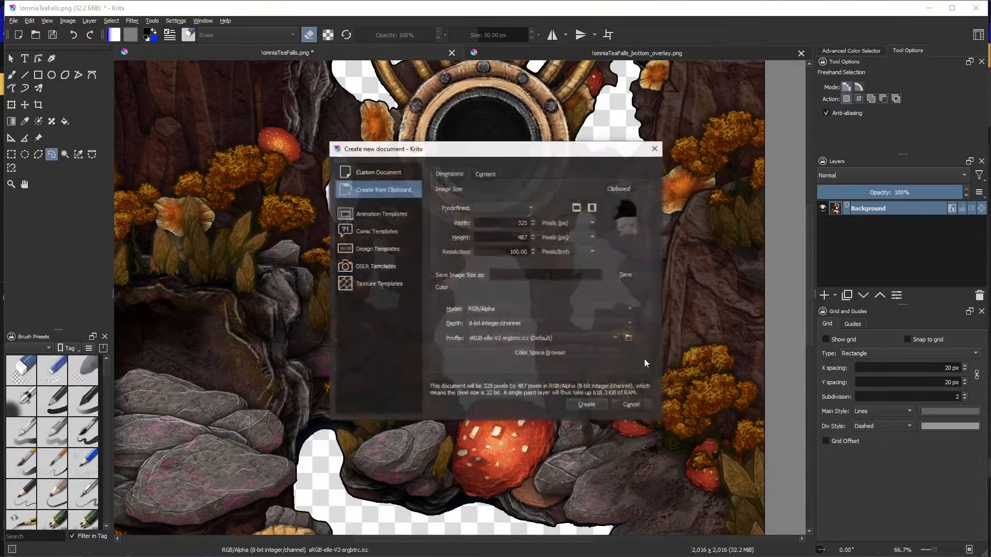
click(587, 405)
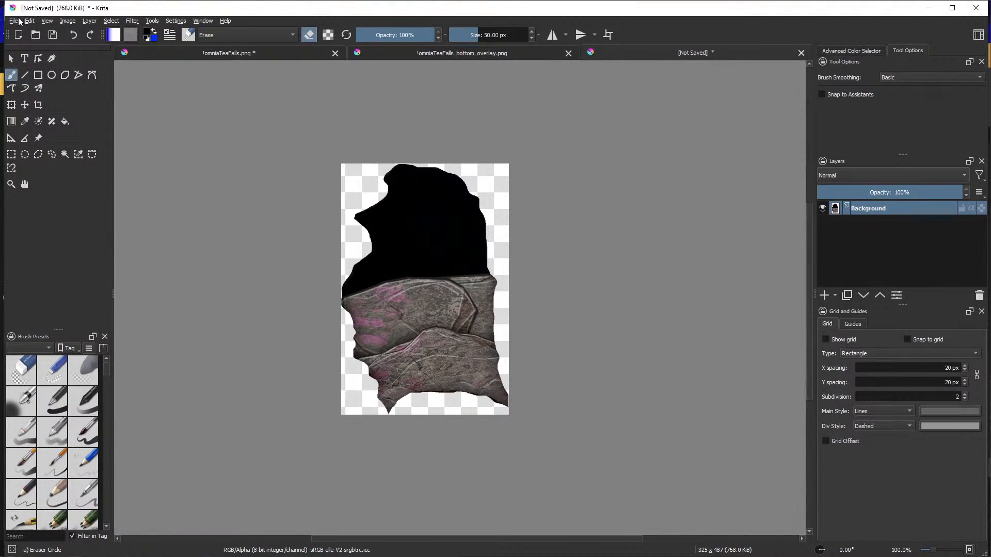
Start saving the new document as a PNG image in the parallaxes folder, using !omniaTeaFalls_bottom_overlay as the base name
click(13, 20)
click(27, 75)
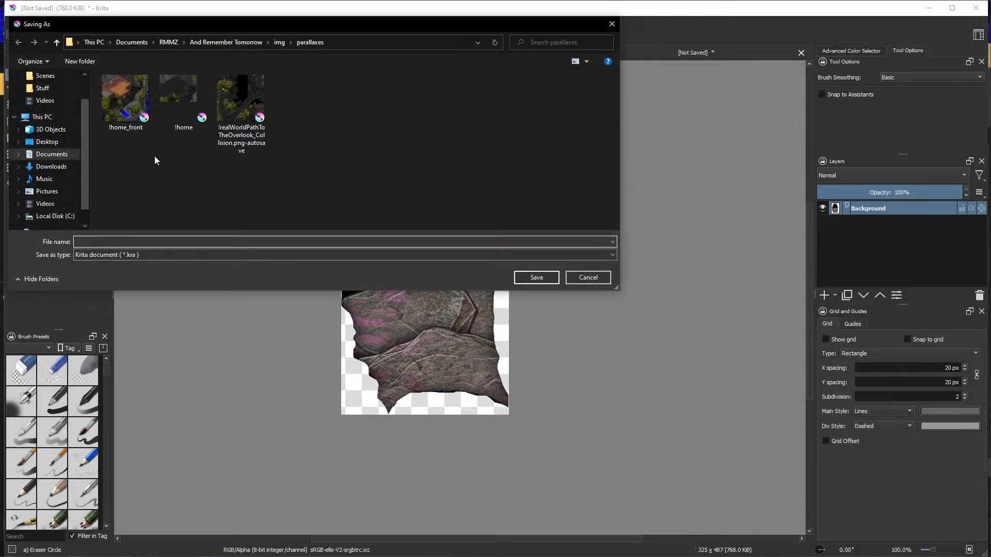
click(150, 257)
click(150, 382)
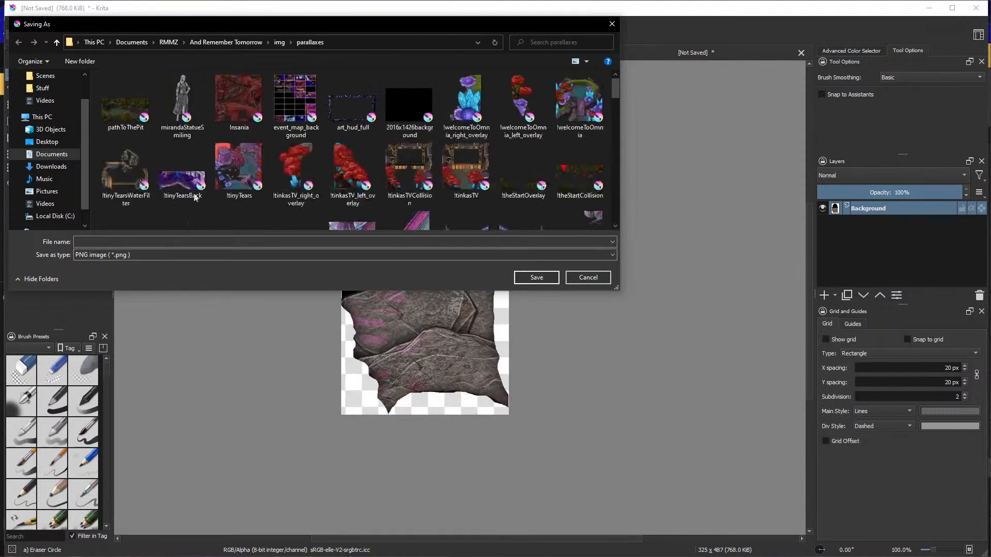
click(129, 126)
click(118, 242)
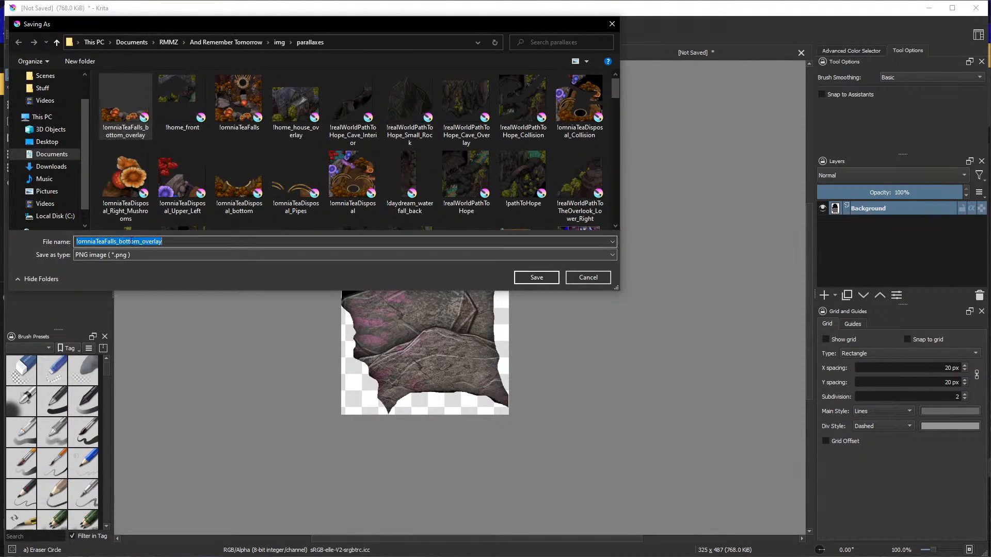
Change the file name to !omniaTeaFalls_cavern_overlay and save the PNG with the default export options
click(118, 242)
drag(118, 241, 140, 242)
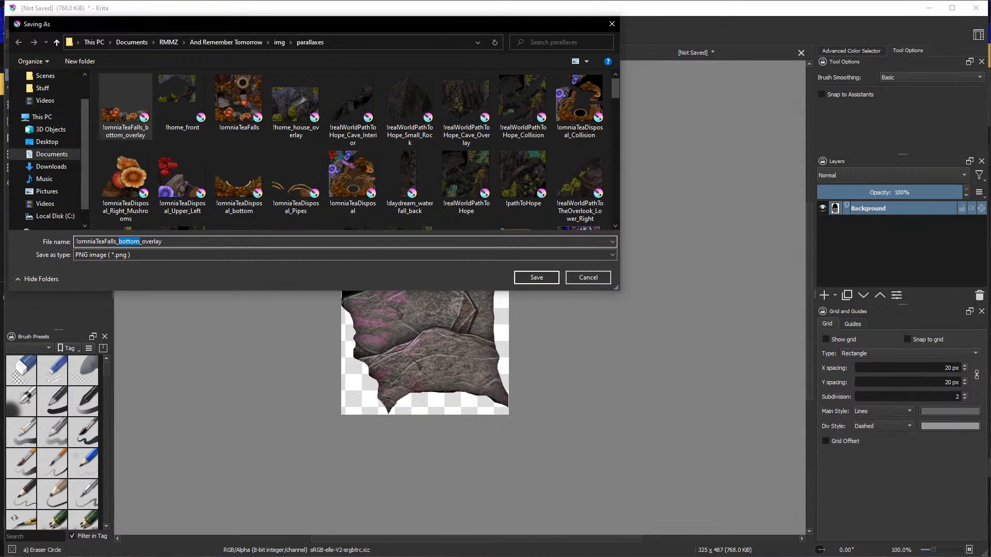
text(central)
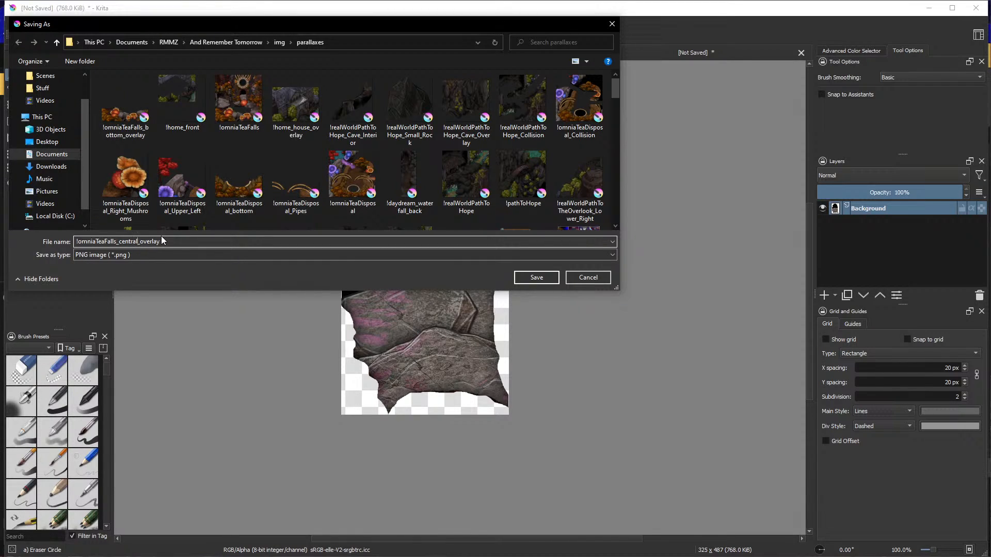
key(BackSpace)
key(BackSpace)
key(BackSpace)
key(BackSpace)
key(BackSpace)
key(BackSpace)
text(avern)
text(tea_)
key(BackSpace)
key(BackSpace)
key(BackSpace)
key(BackSpace)
click(550, 279)
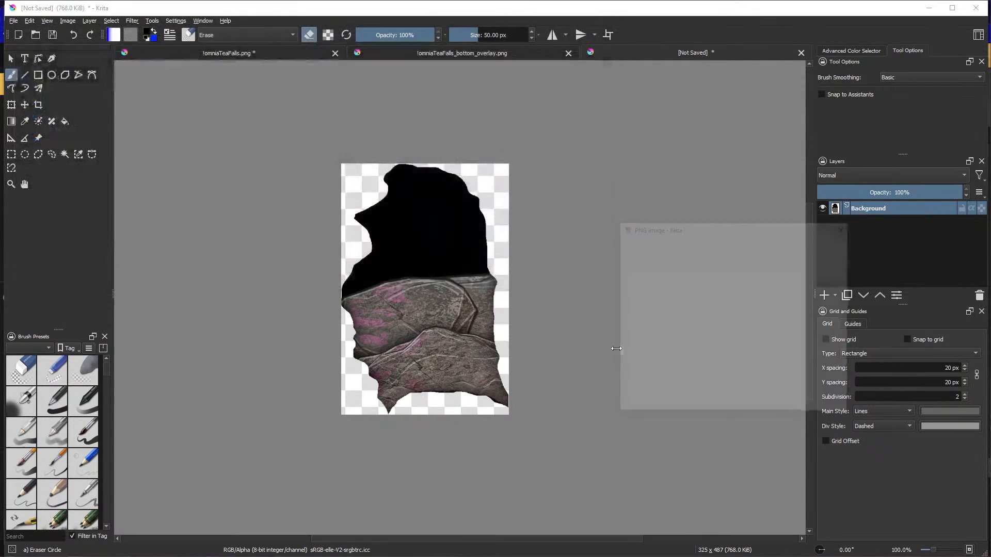
click(801, 410)
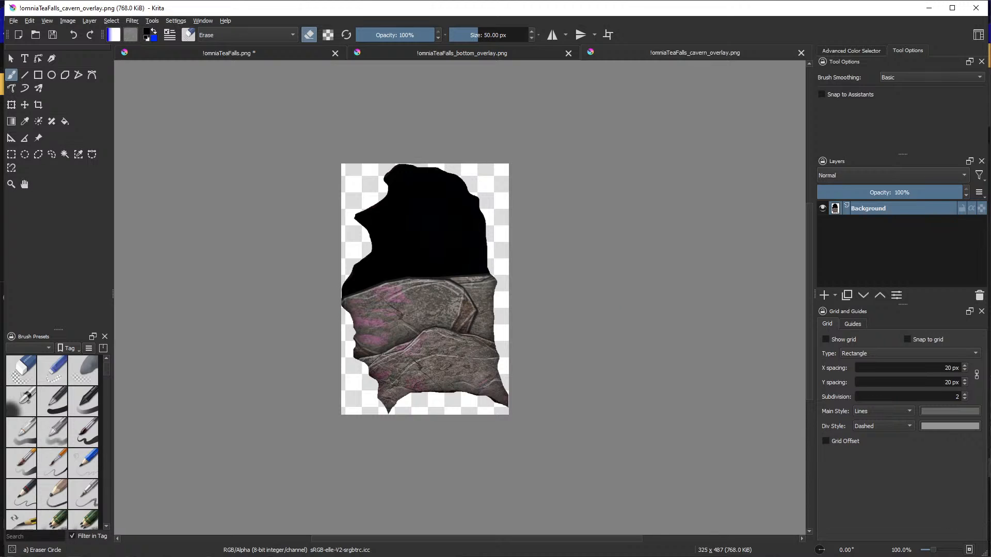
Return to !omniaTeaFalls.png and save the parallax with its cave cutout, accepting the PNG export options
click(261, 51)
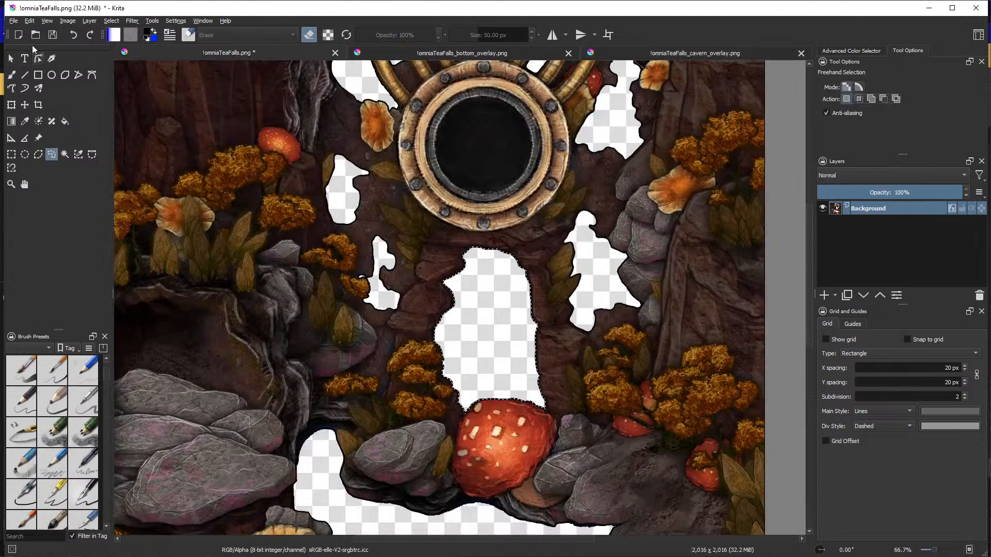
click(14, 21)
click(24, 69)
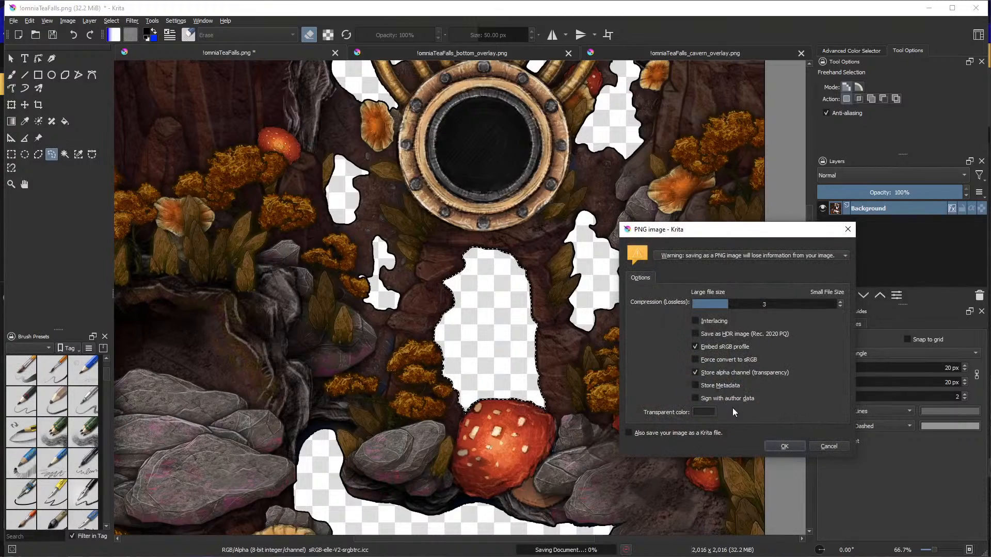
click(783, 443)
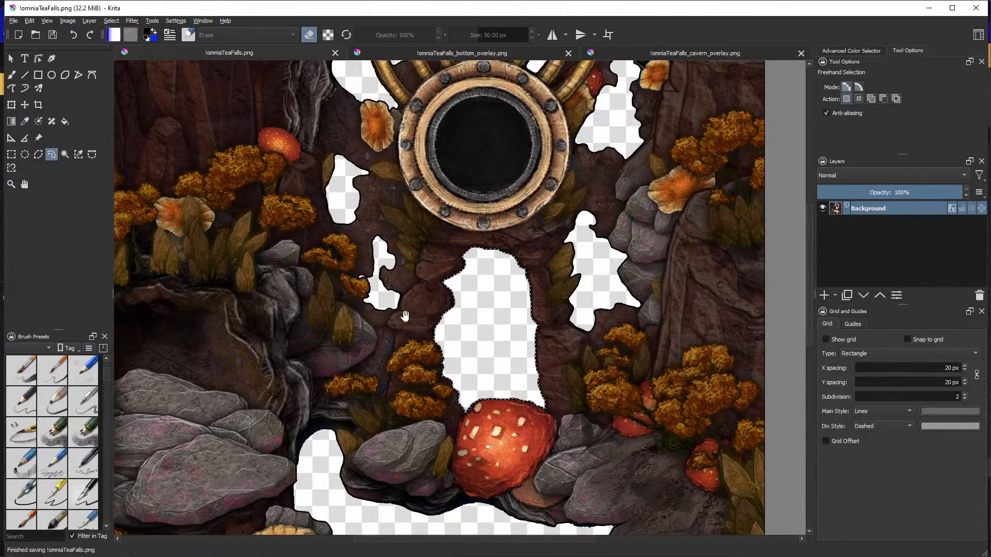
Outline the left cave's outer rock edge, the ledge above it and the orange foliage in the lower-left corner with a freehand selection
scroll(491, 151, down, 3)
scroll(491, 151, up, 2)
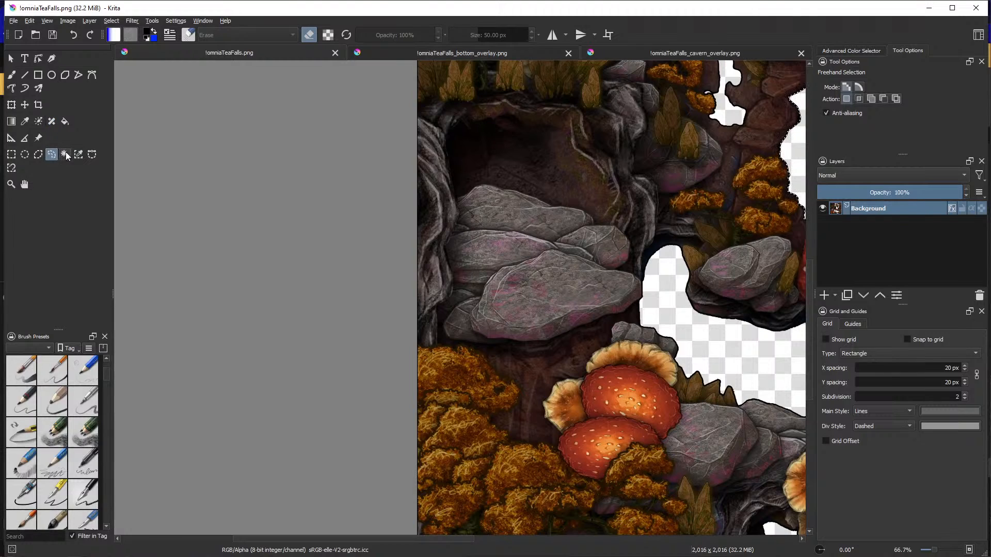
drag(463, 121, 454, 129)
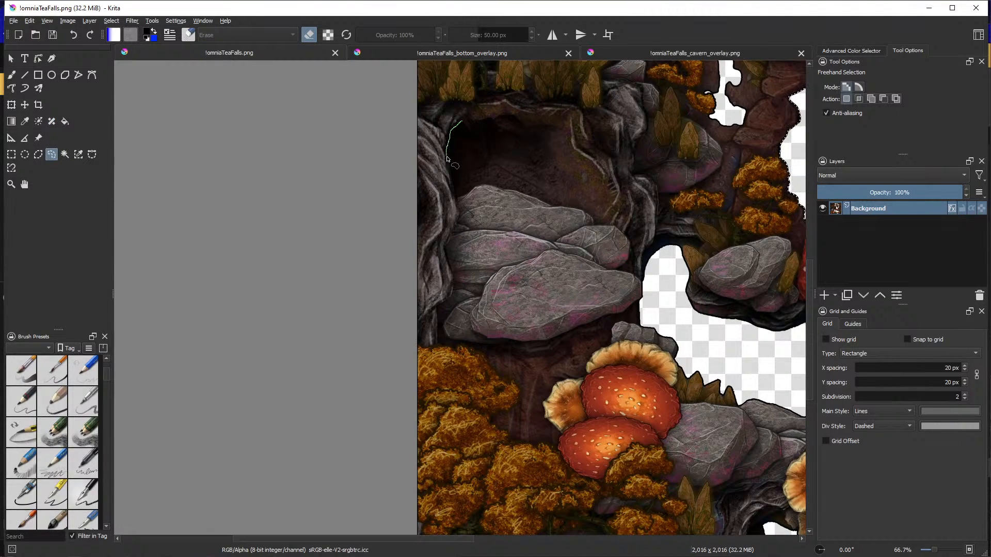
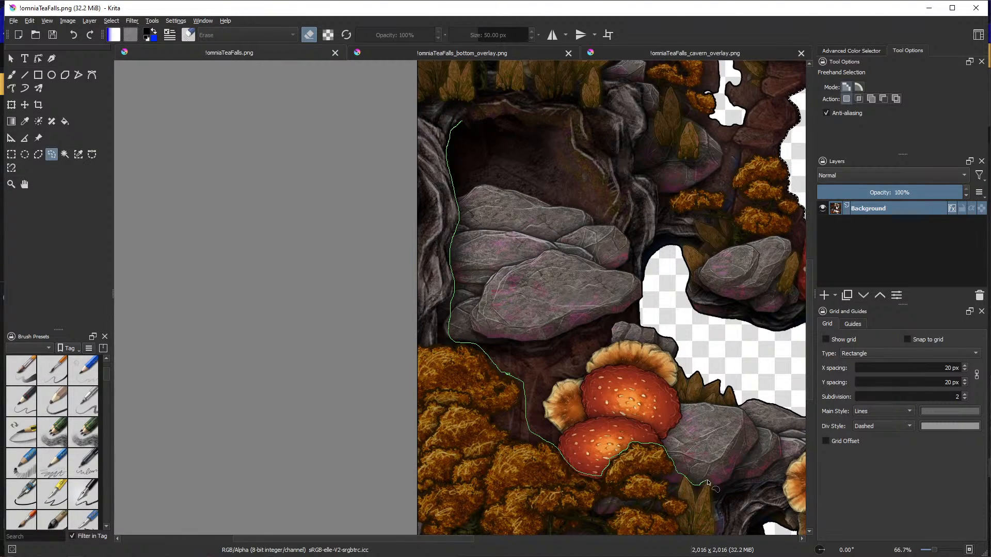
mouse_move(728, 531)
mouse_down()
mouse_move(666, 522)
mouse_move(572, 523)
mouse_up()
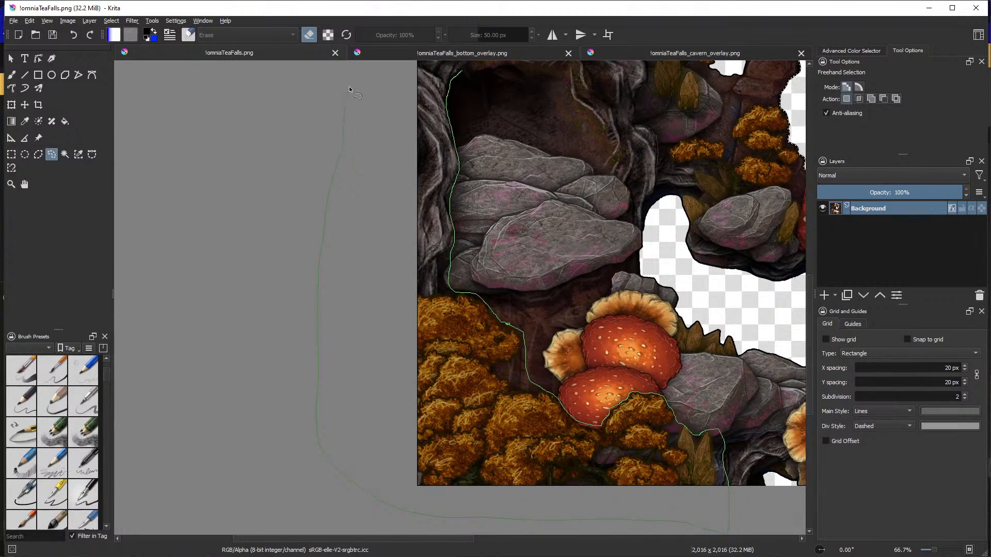
drag(351, 67, 348, 151)
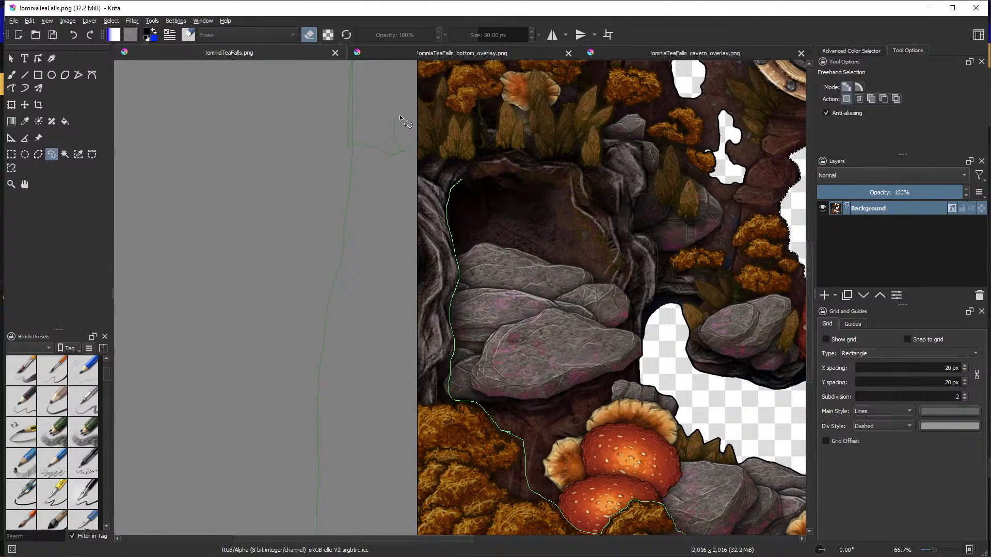
mouse_move(421, 110)
mouse_down()
mouse_move(509, 120)
mouse_move(536, 135)
mouse_move(549, 174)
mouse_move(461, 181)
mouse_move(455, 287)
mouse_up()
Create a new 906 × 1,416 px document from the clipboard containing the cave's outer edge and the corner foliage
scroll(471, 284, down, 3)
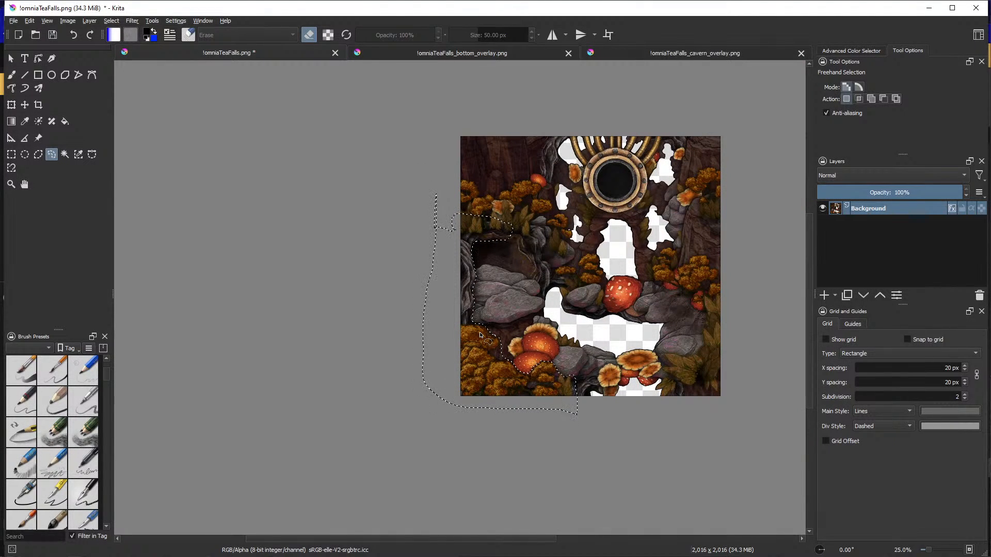
click(14, 21)
click(179, 129)
click(586, 405)
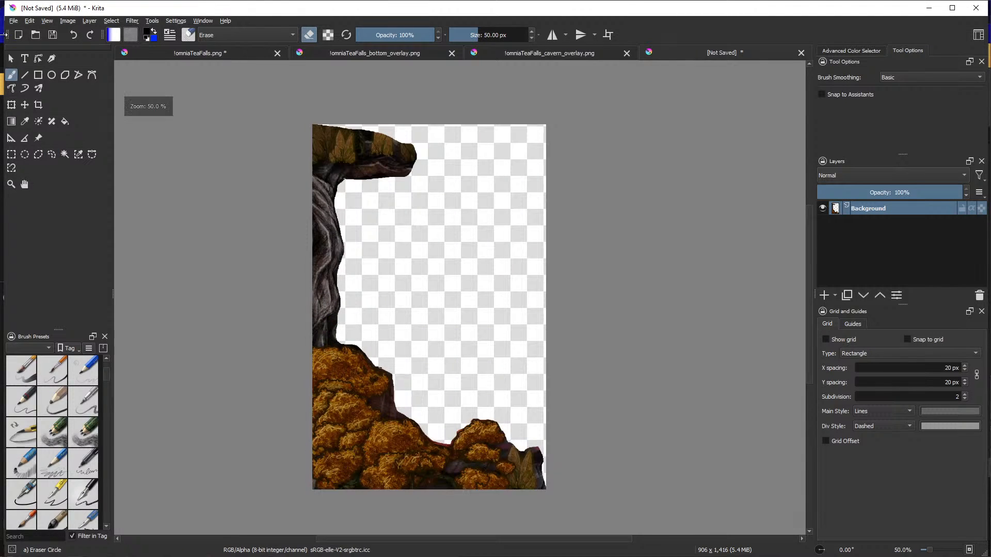
Save the new document as the PNG image !omniaTeaFalls_entrance_overlay in the parallaxes folder with the default export options
click(13, 21)
click(24, 90)
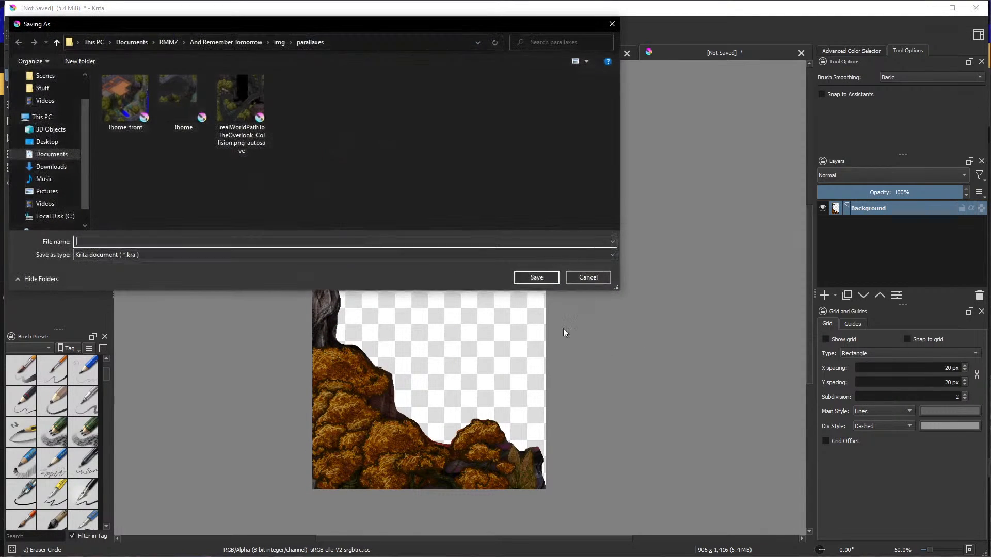
click(132, 255)
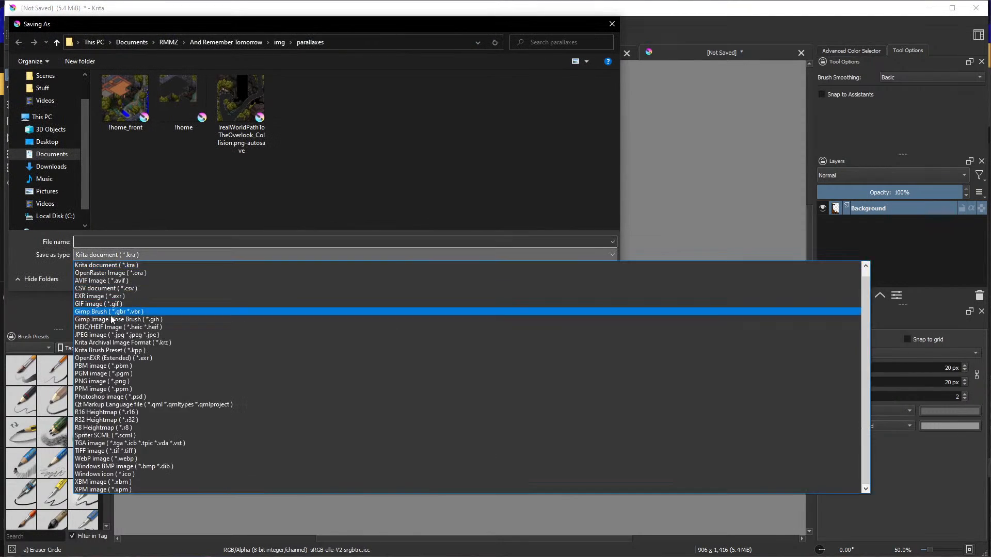
click(93, 382)
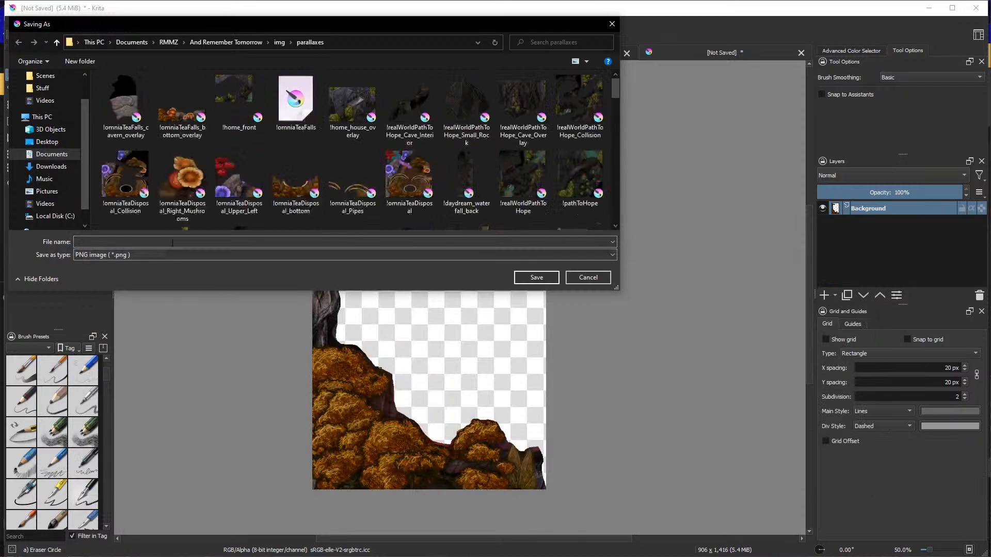
click(133, 123)
click(136, 242)
click(137, 242)
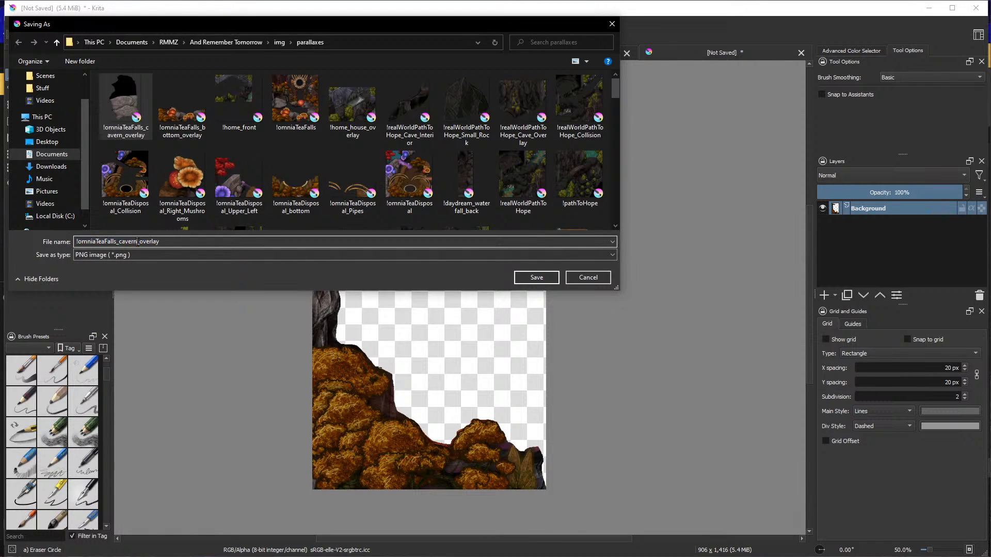
drag(122, 241, 118, 242)
key(BackSpace)
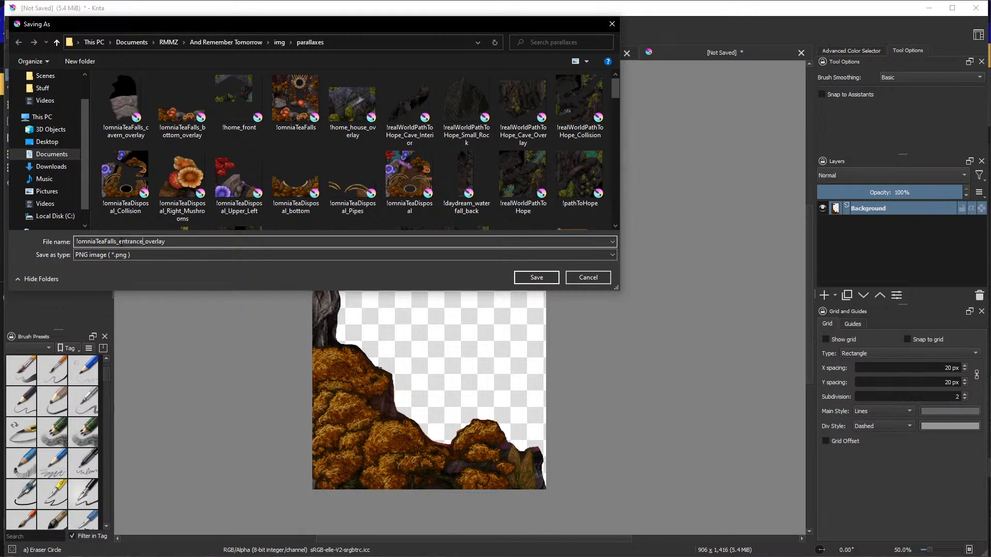
click(526, 279)
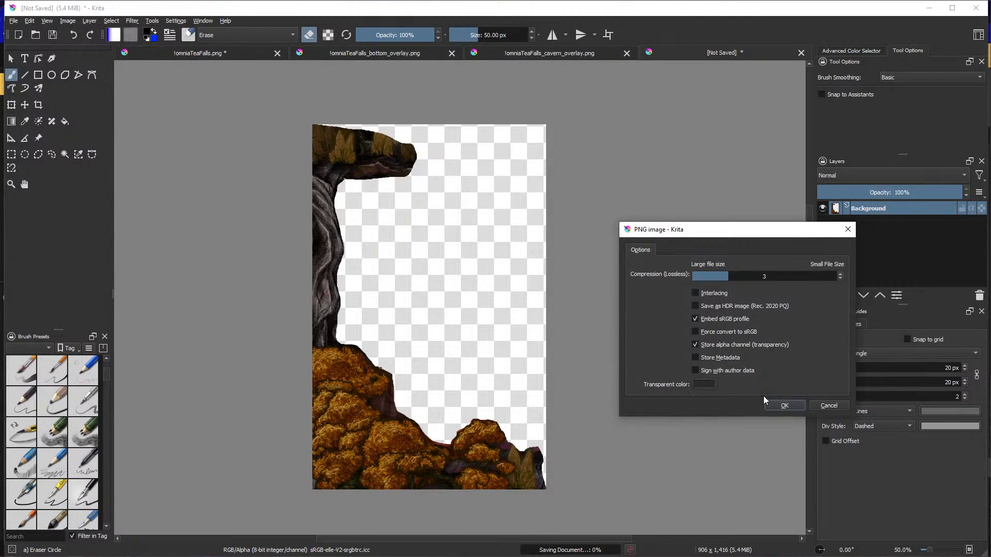
click(774, 405)
Return to !omniaTeaFalls.png, clear the freehand selection and choose the Airbrush Soft preset for painting
click(198, 50)
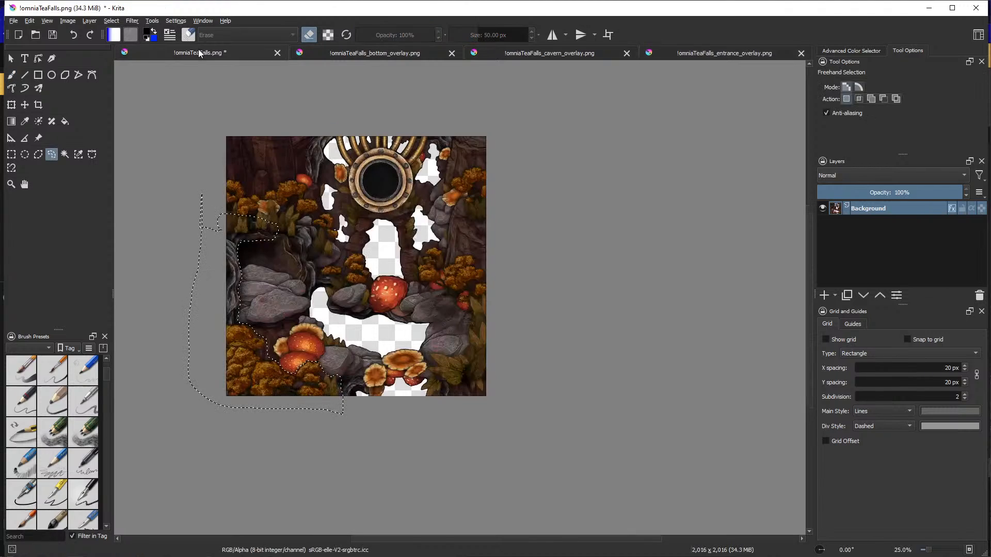
scroll(261, 279, up, 4)
scroll(261, 278, down, 1)
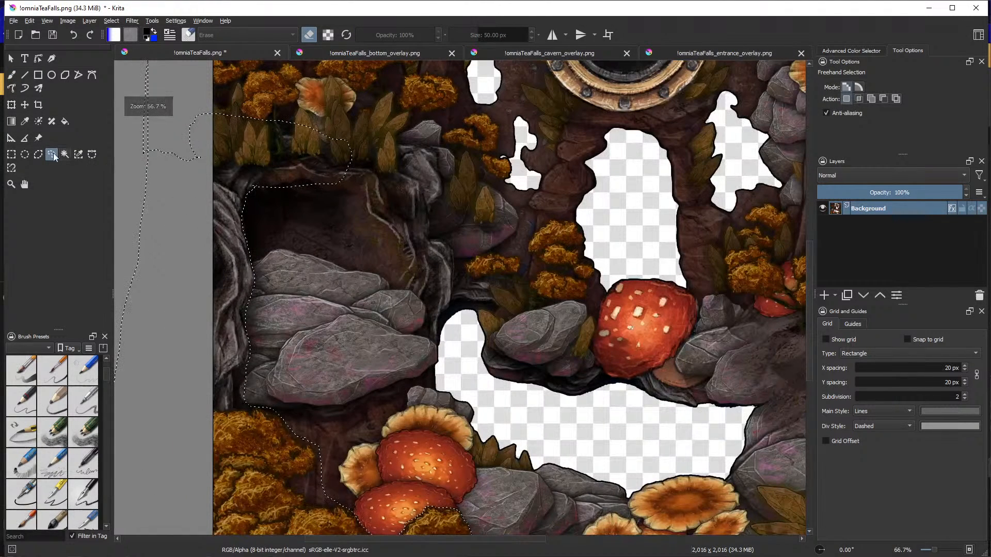
scroll(32, 405, up, 3)
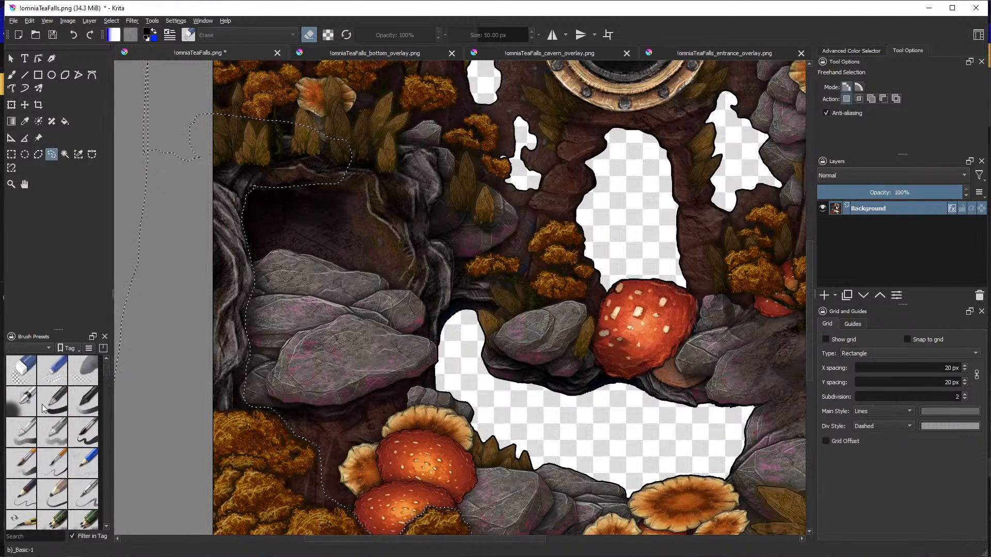
click(26, 402)
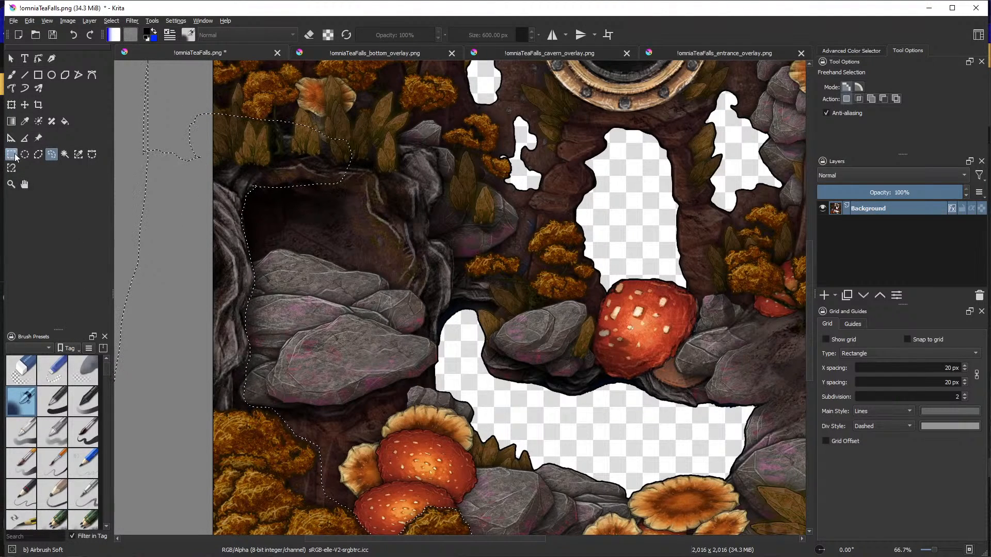
click(11, 155)
click(142, 147)
click(12, 75)
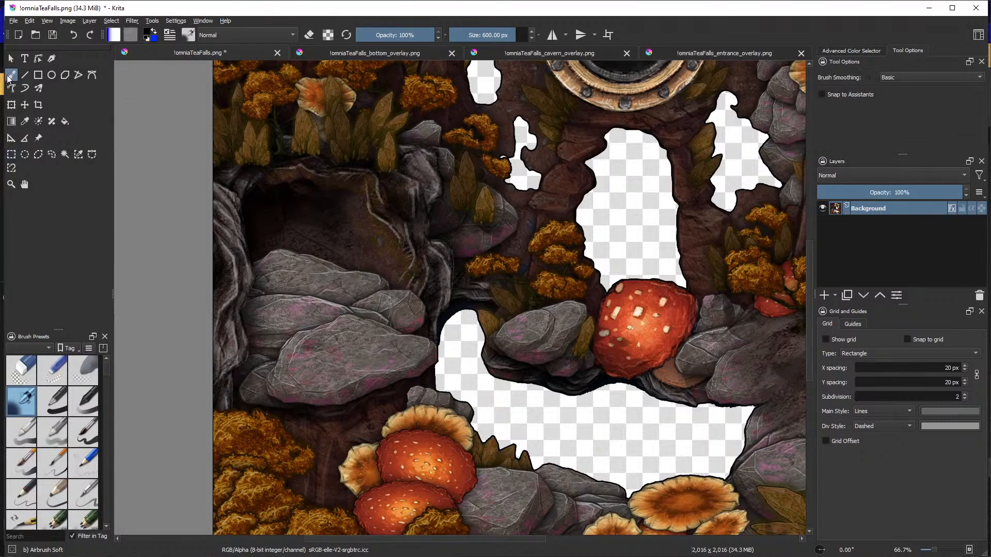
Darken the rear rocks inside the left cave entrance with the airbrush at 37% opacity and 73.20 px size
drag(431, 35, 385, 35)
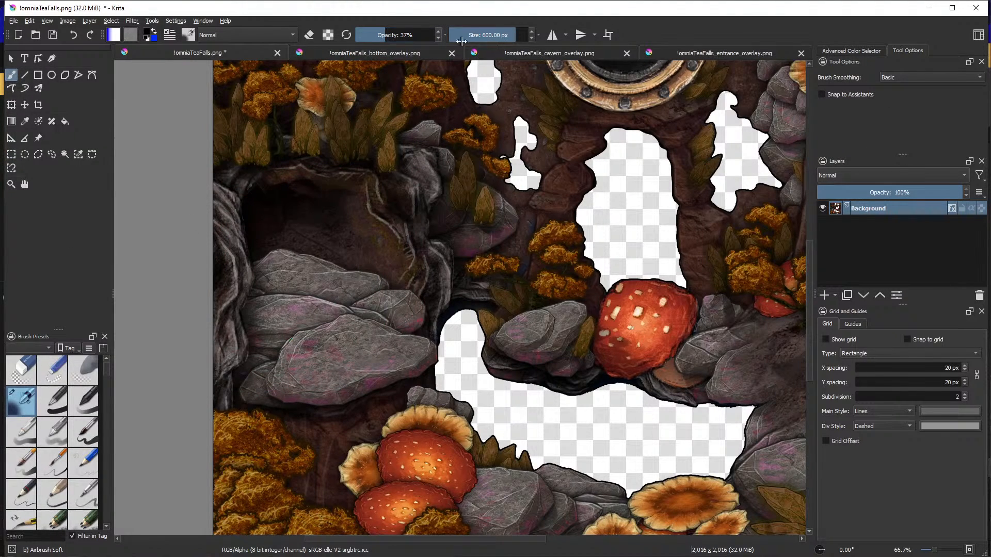
mouse_move(485, 33)
mouse_down()
mouse_move(472, 34)
mouse_move(482, 34)
mouse_up()
mouse_move(281, 262)
mouse_down()
mouse_move(313, 265)
mouse_move(273, 288)
mouse_up()
mouse_move(337, 271)
mouse_down()
mouse_move(262, 315)
mouse_move(367, 278)
mouse_move(323, 309)
mouse_move(254, 330)
mouse_move(374, 279)
mouse_move(325, 304)
mouse_move(295, 273)
mouse_move(273, 261)
mouse_move(265, 270)
mouse_move(281, 251)
mouse_move(346, 278)
mouse_move(342, 292)
mouse_move(266, 336)
mouse_move(356, 274)
mouse_move(317, 249)
mouse_move(267, 262)
mouse_move(261, 269)
mouse_move(318, 262)
mouse_move(253, 299)
mouse_up()
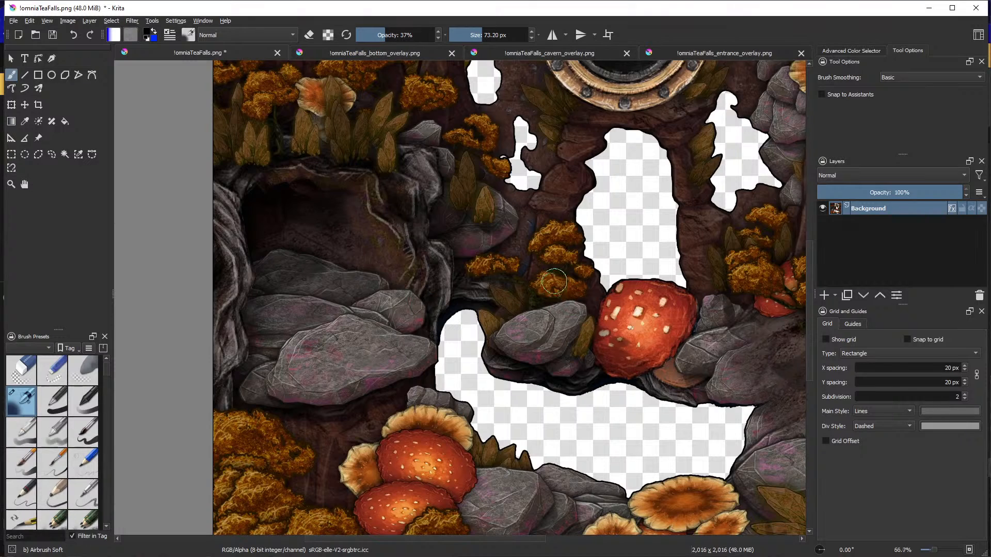
Save the shaded !omniaTeaFalls.png parallax, accepting the PNG export options
scroll(554, 282, down, 3)
click(14, 20)
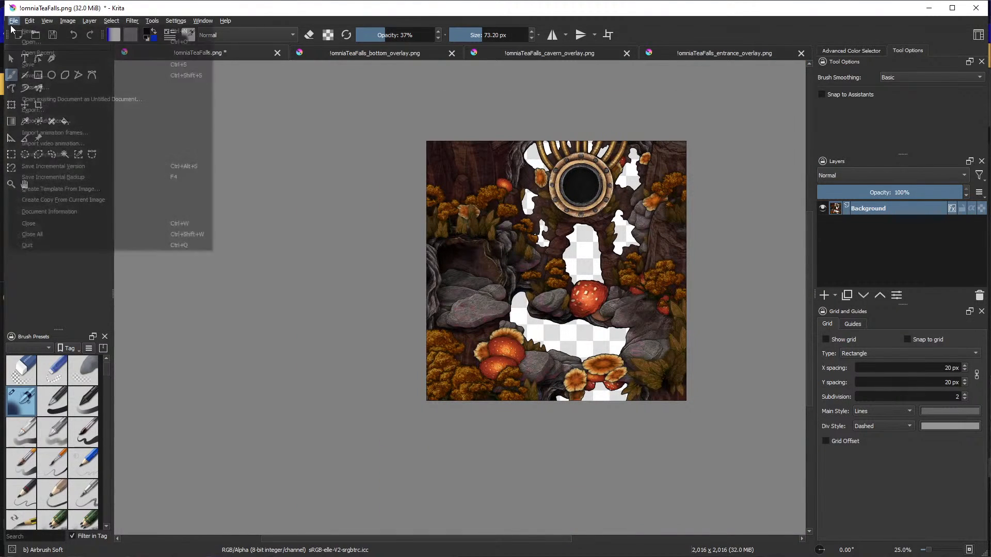
click(26, 66)
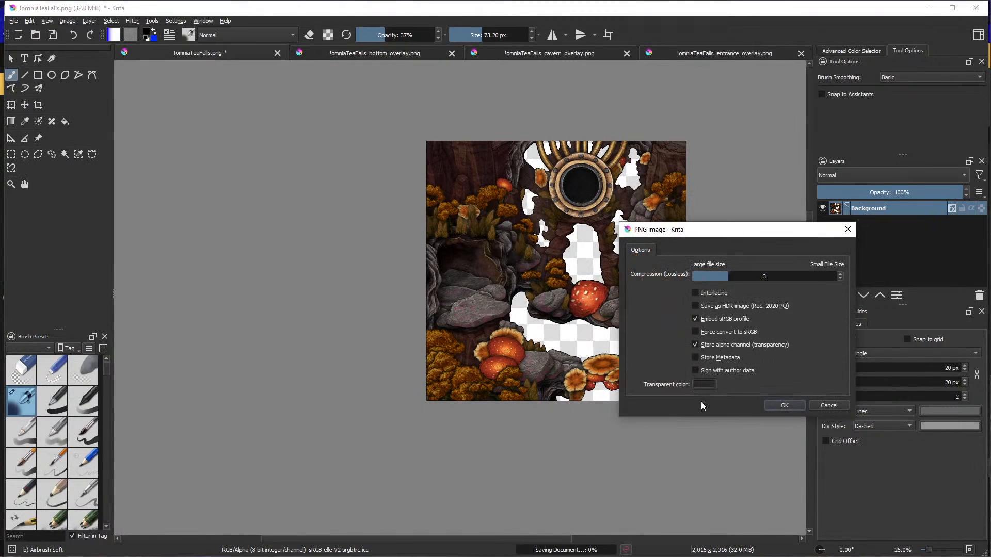
click(785, 406)
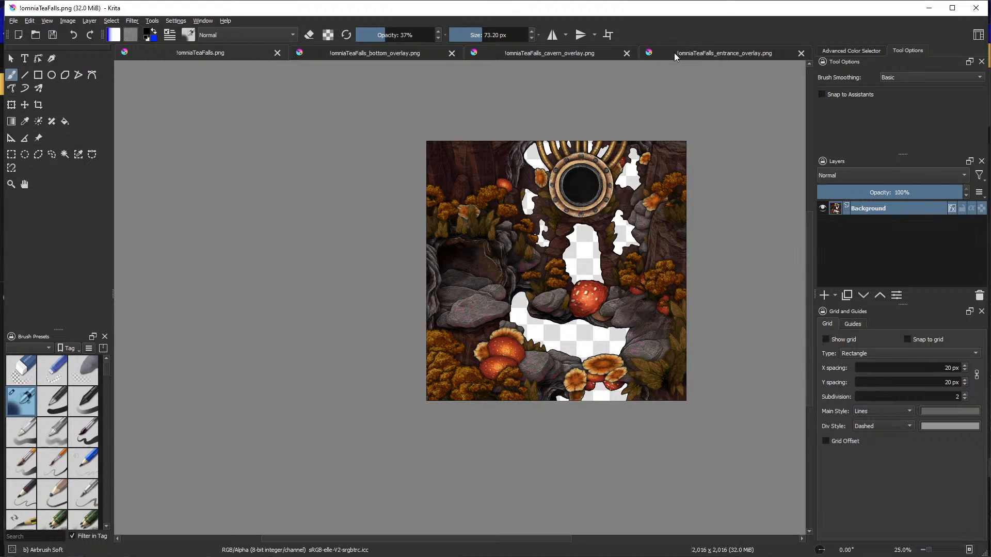
Switch to !omniaTeaFalls_cavern_overlay.png, try a soft airbrush stroke along the upper edge of the rocks and undo it
click(576, 57)
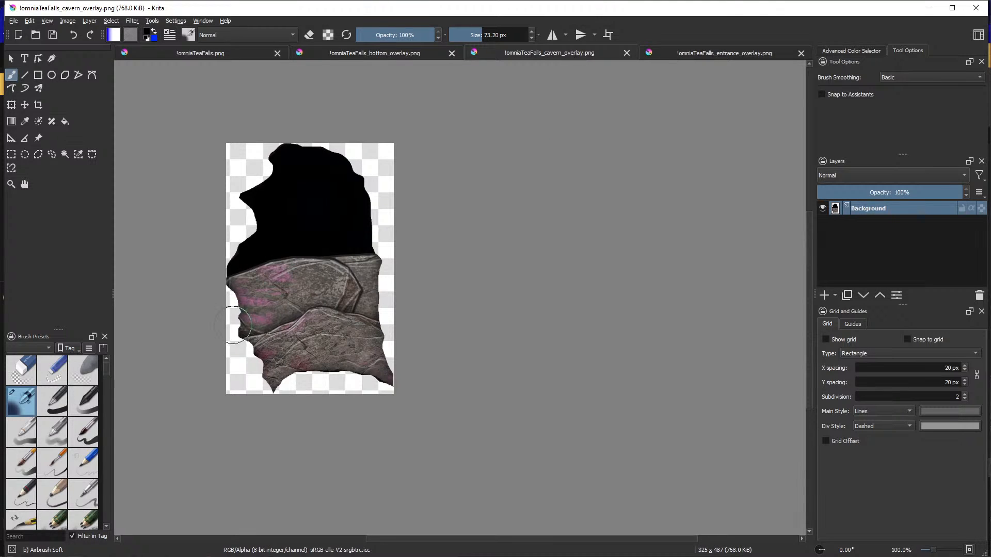
scroll(253, 278, up, 2)
mouse_move(236, 263)
mouse_down()
mouse_move(305, 254)
mouse_move(336, 215)
mouse_up()
click(72, 36)
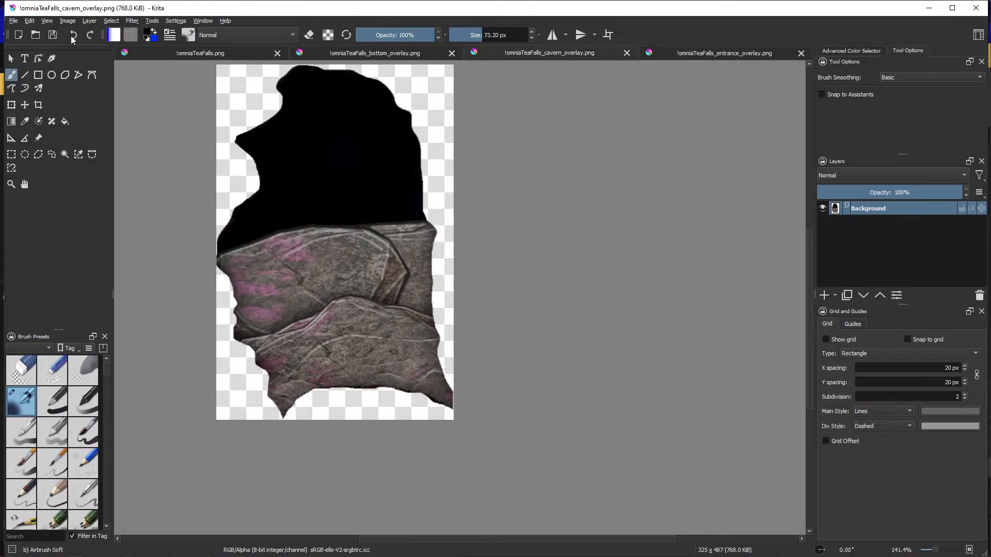
Darken the rocks on the cavern overlay with the soft airbrush at 42% opacity and 73.20 px size
click(389, 34)
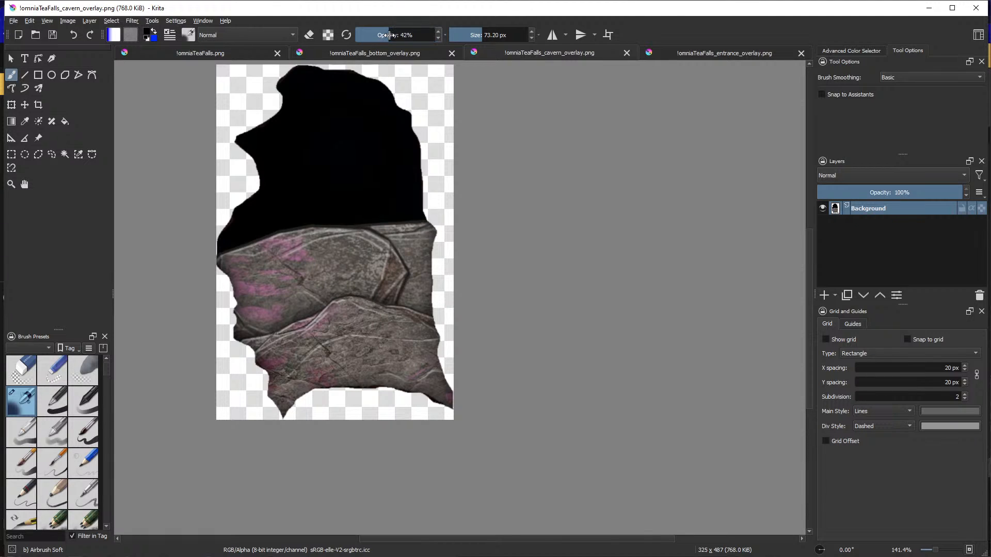
mouse_move(253, 267)
mouse_down()
mouse_move(326, 250)
mouse_move(403, 246)
mouse_move(402, 267)
mouse_move(285, 284)
mouse_move(252, 269)
mouse_move(265, 301)
mouse_move(353, 280)
mouse_move(405, 301)
mouse_move(271, 341)
mouse_move(284, 344)
mouse_move(399, 326)
mouse_move(398, 264)
mouse_move(362, 275)
mouse_move(409, 344)
mouse_move(388, 350)
mouse_move(305, 355)
mouse_move(253, 272)
mouse_move(359, 246)
mouse_move(408, 246)
mouse_move(259, 262)
mouse_move(282, 292)
mouse_move(398, 278)
mouse_move(265, 314)
mouse_move(316, 295)
mouse_move(406, 287)
mouse_move(407, 251)
mouse_move(297, 249)
mouse_move(303, 243)
mouse_move(254, 254)
mouse_move(387, 243)
mouse_move(404, 283)
mouse_move(400, 239)
mouse_up()
scroll(349, 264, down, 1)
Save the shaded !omniaTeaFalls_cavern_overlay.png, accepting the PNG export options
click(13, 20)
click(200, 105)
click(775, 402)
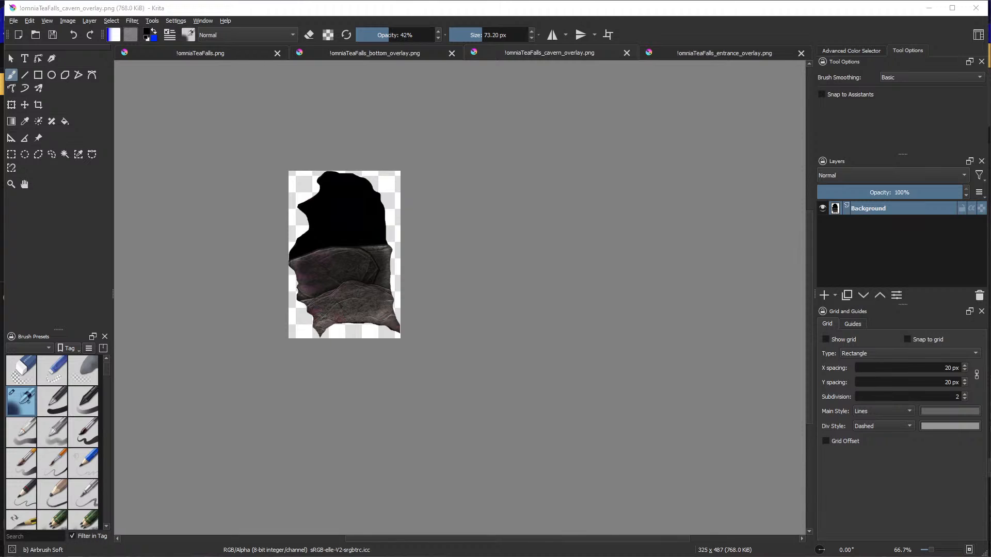
Switch to Map Editor and add an object named Cavern Overlay with z -6 to the Omnia Tea Falls map
key(alt+Tab)
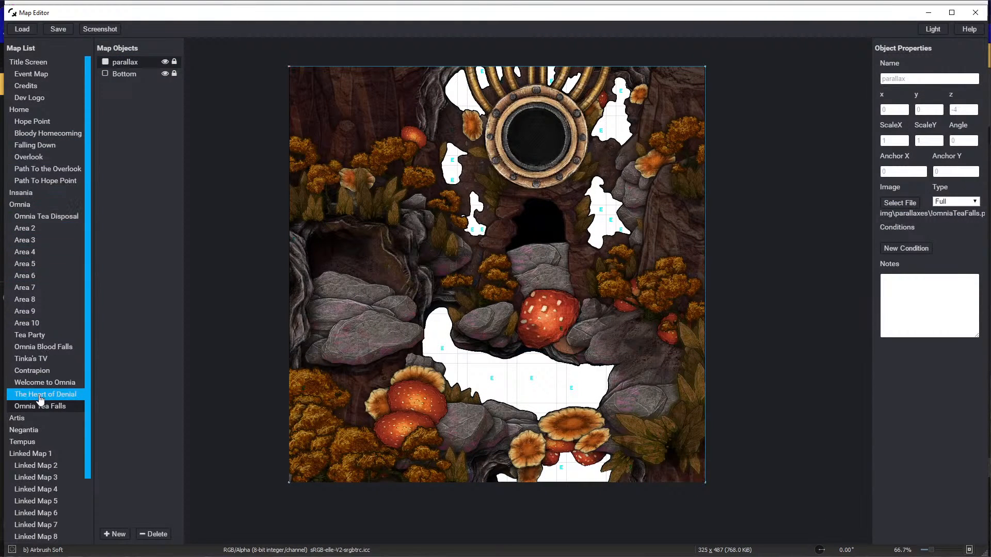
click(40, 407)
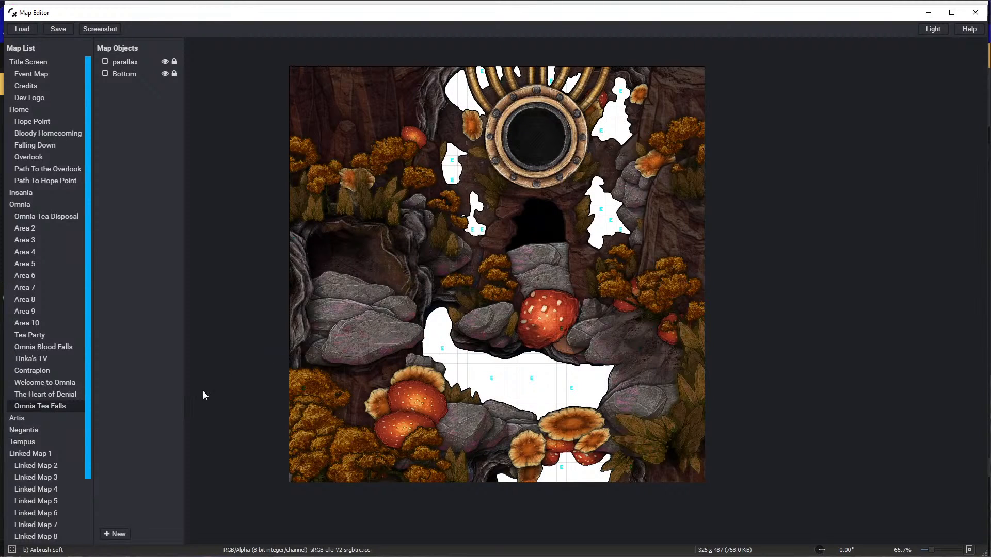
click(115, 534)
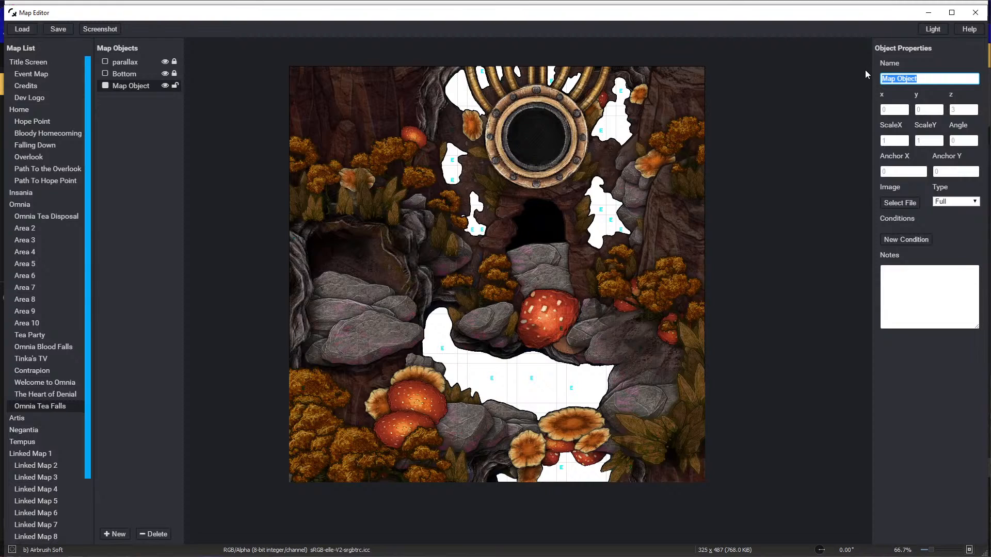
text(Cavern Overlay)
double_click(952, 109)
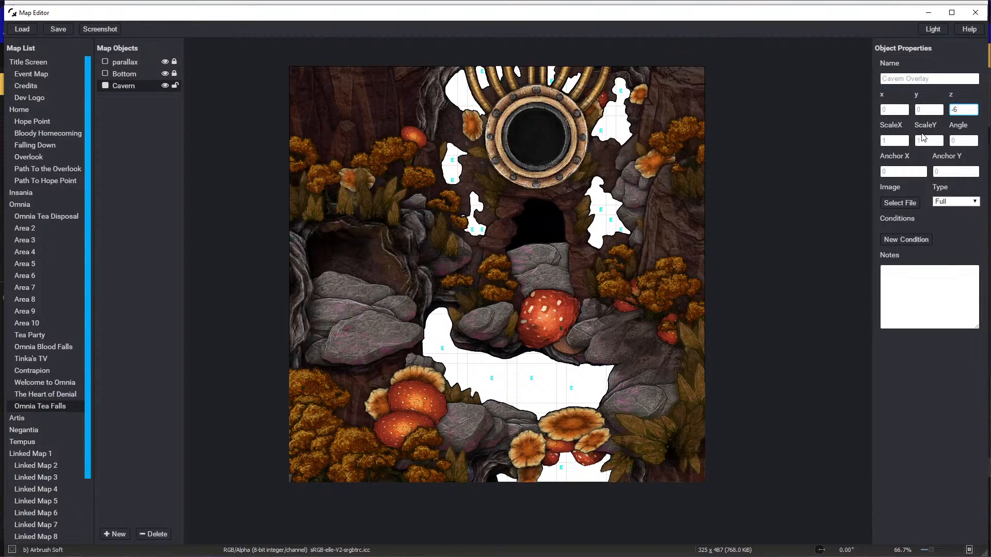
Assign the !omniaTeaFalls_cavern_overlay image from the parallaxes folder to the Cavern Overlay object
click(899, 202)
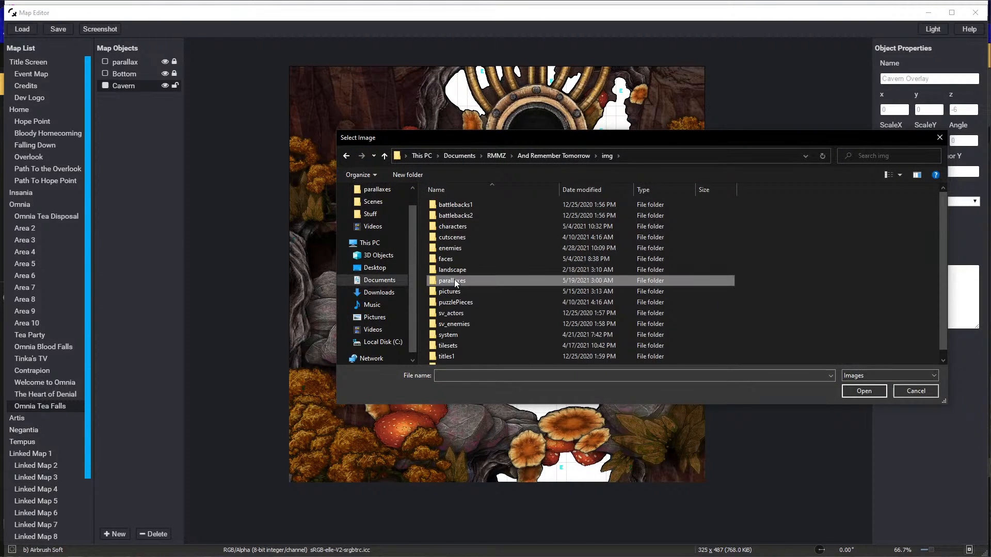
double_click(452, 280)
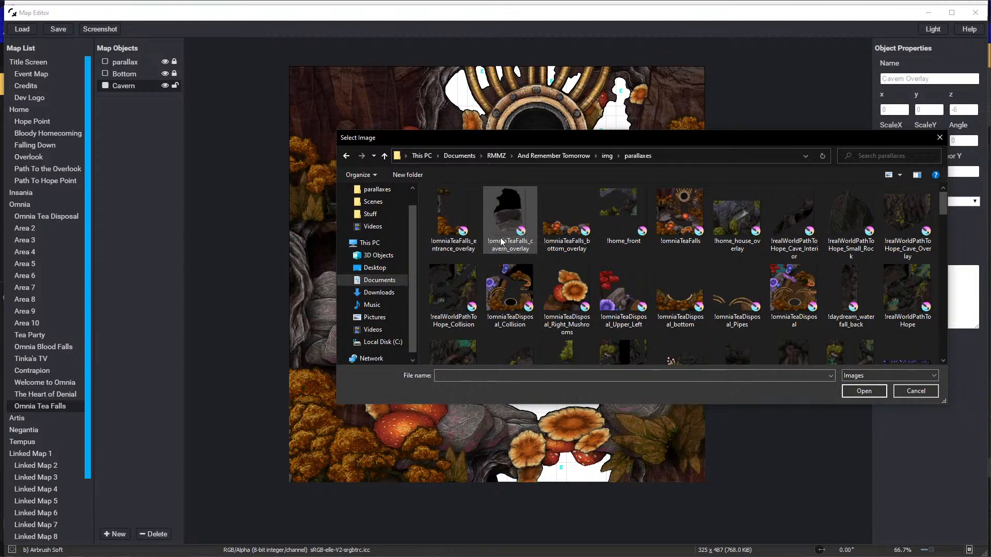
click(513, 223)
double_click(513, 223)
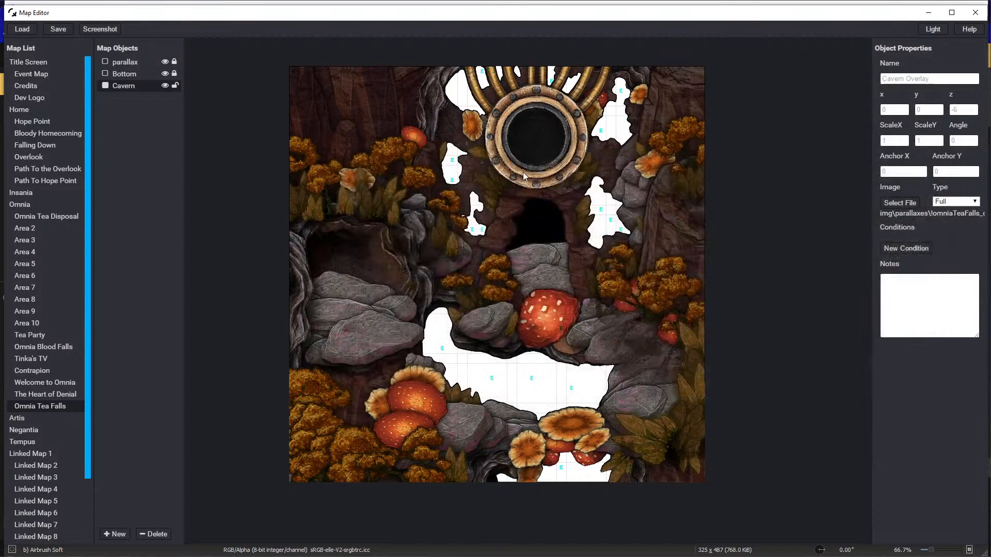
Set the Cavern Overlay's z to -1 and position it over the central cave opening at x 1056, y 644
scroll(475, 137, down, 2)
scroll(447, 142, up, 2)
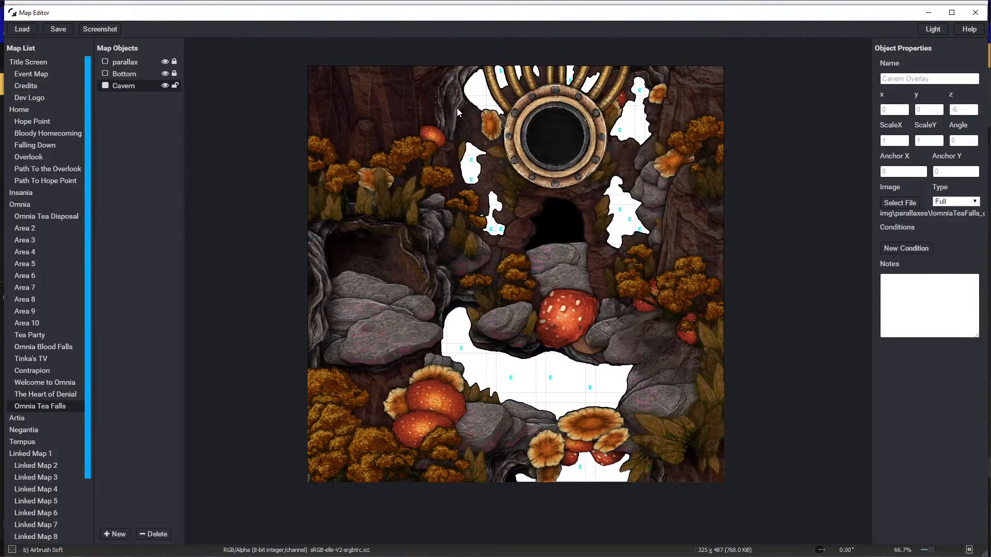
scroll(458, 111, down, 1)
scroll(462, 106, up, 1)
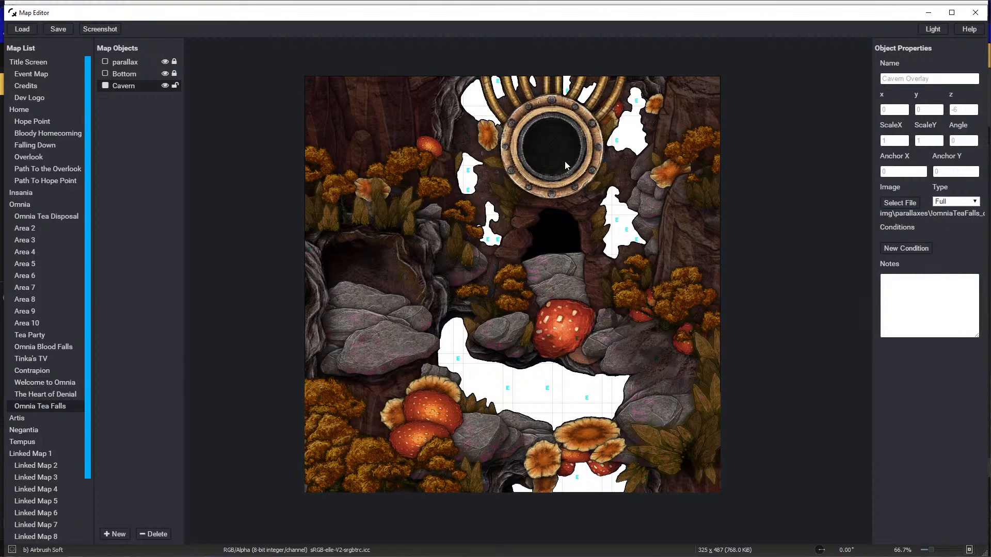
scroll(565, 165, down, 1)
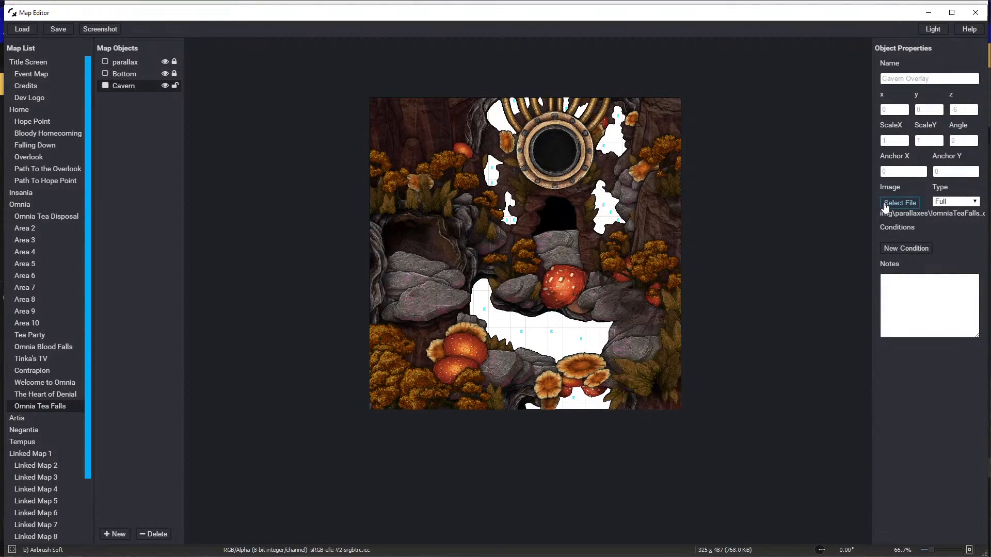
scroll(473, 190, up, 2)
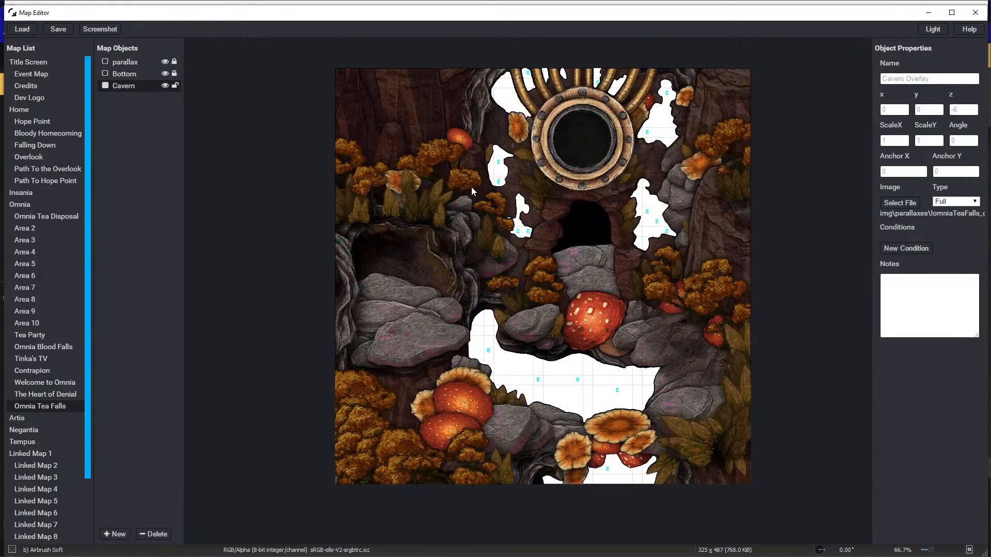
click(149, 89)
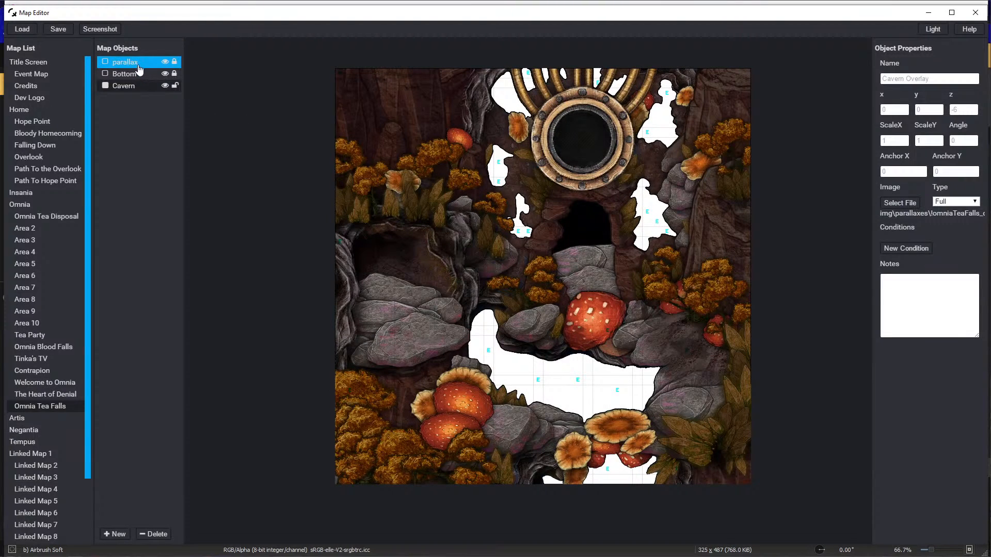
click(955, 110)
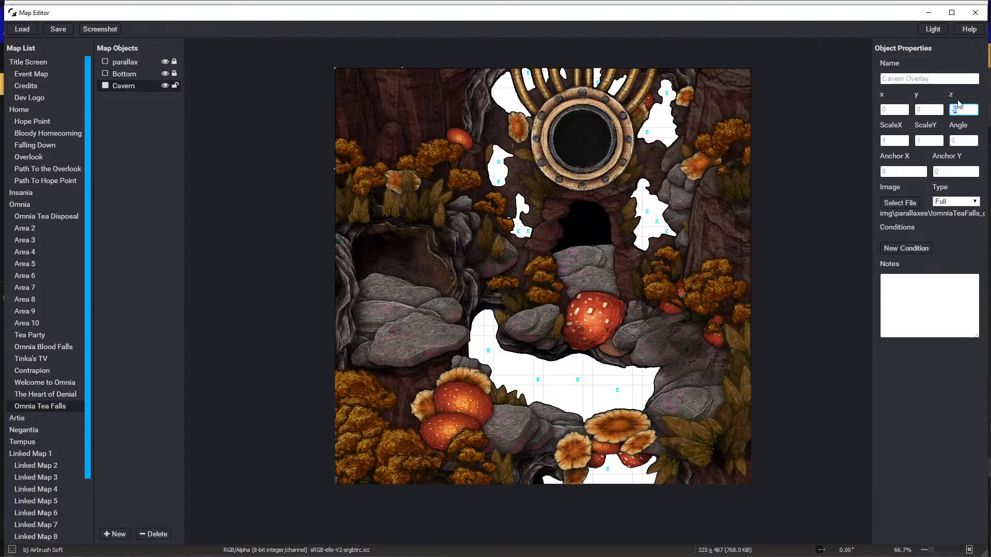
text(1)
drag(366, 129, 587, 253)
scroll(586, 259, up, 5)
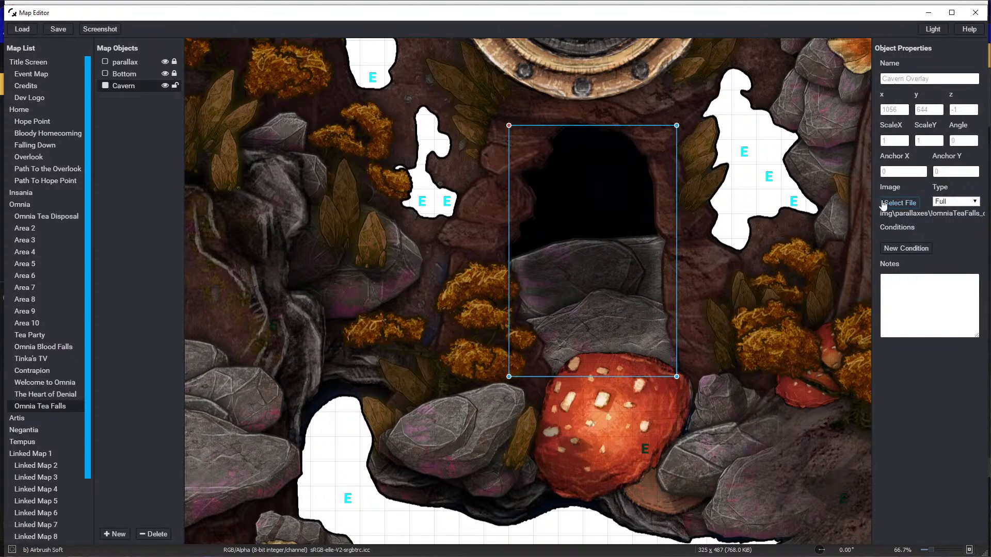
Set the Cavern Overlay's z to -6 and lock the object
click(956, 109)
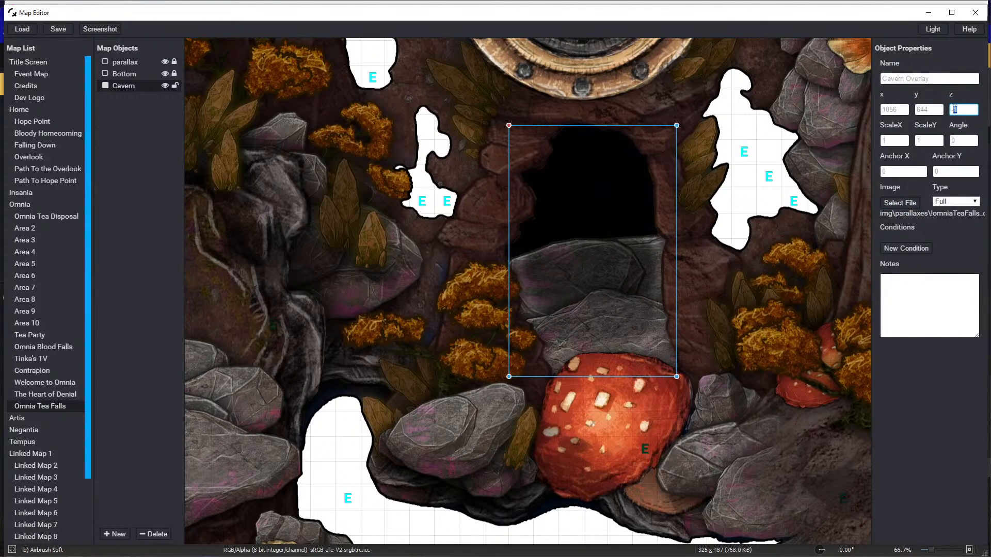
text(6)
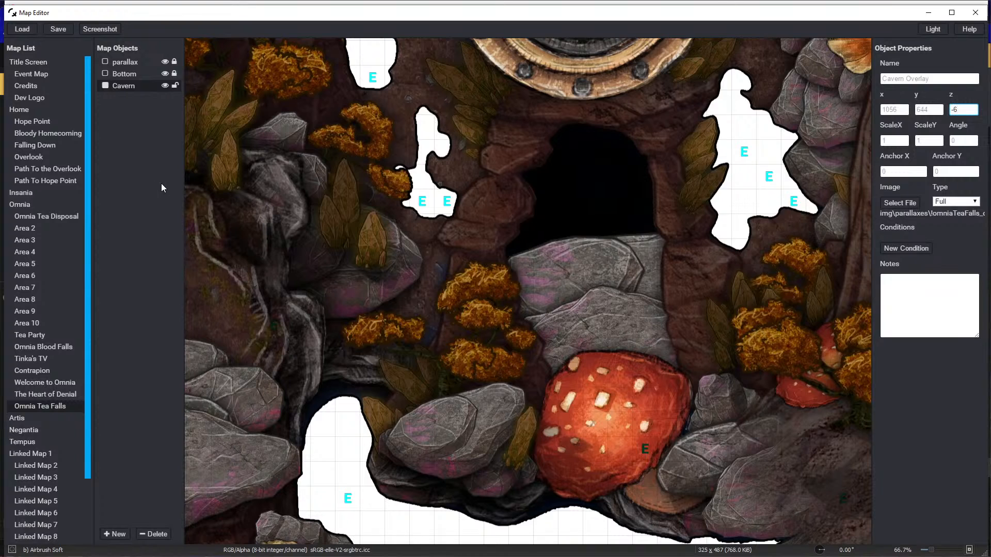
click(175, 86)
Add a new map object named Entrance Overlay and set its z to 10
scroll(227, 227, down, 3)
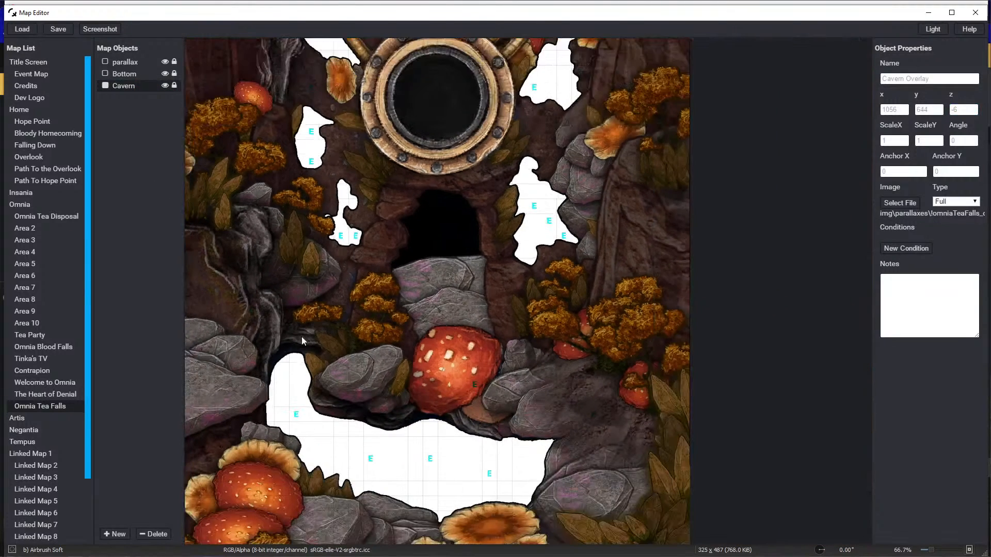
scroll(298, 340, down, 2)
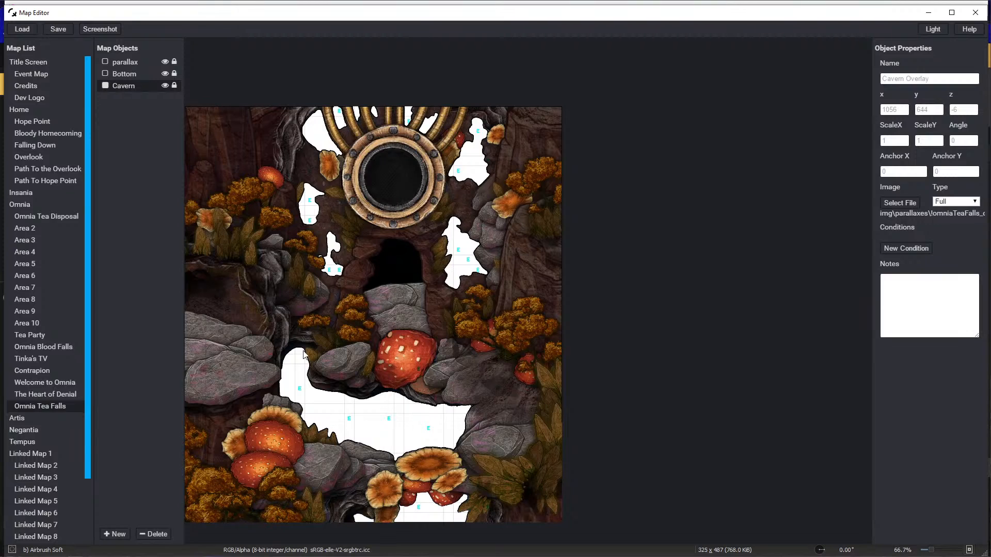
drag(362, 188, 552, 160)
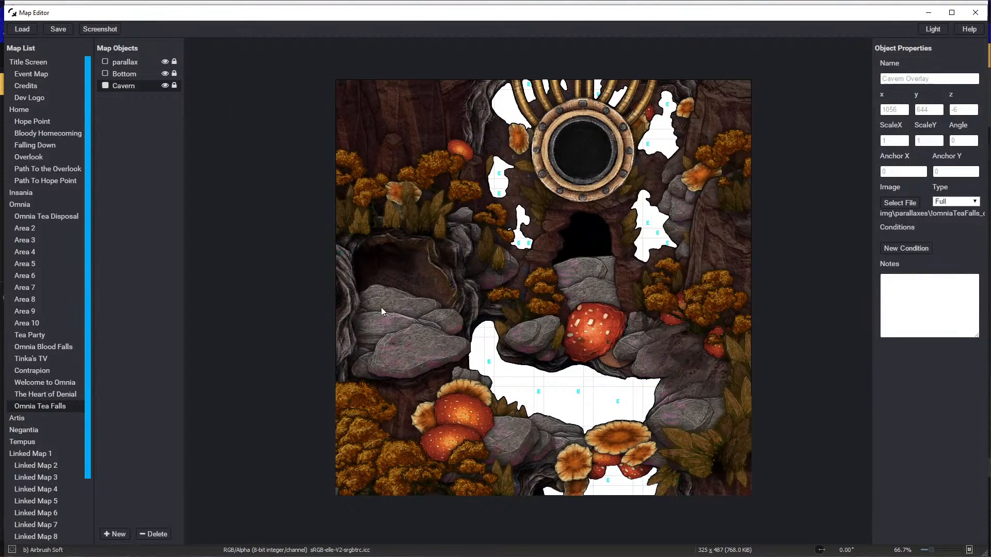
click(114, 535)
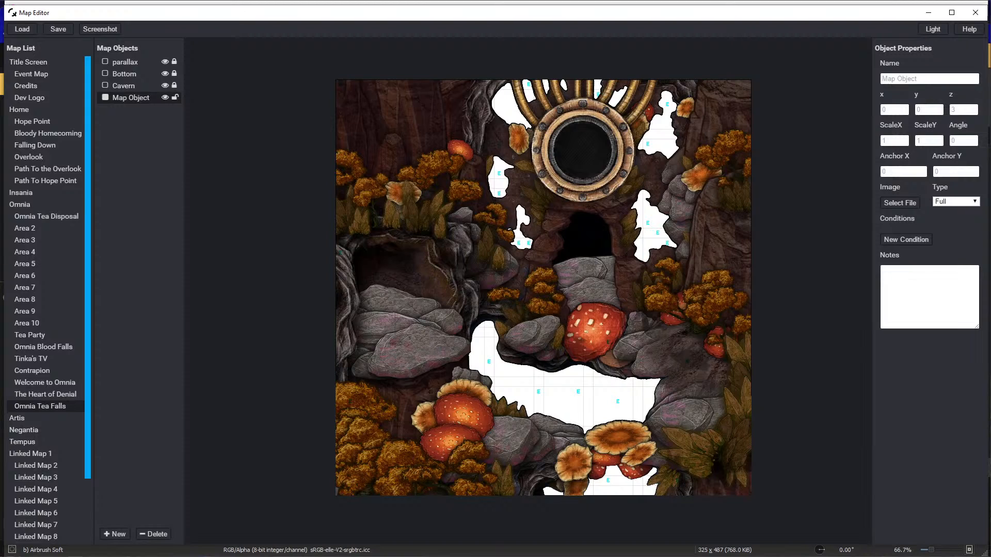
triple_click(930, 80)
text(Ent)
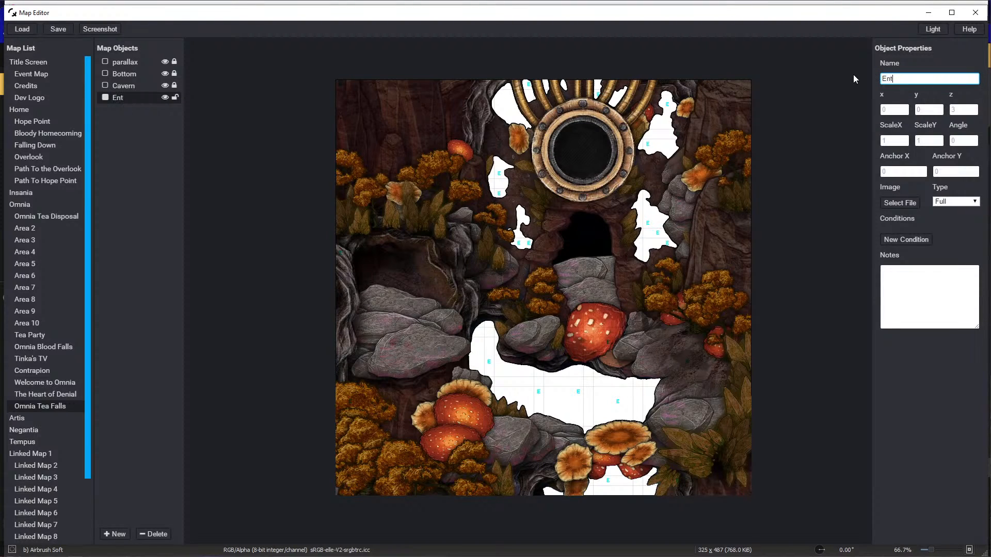
text(rance Overlay)
double_click(975, 107)
text(10)
Assign the !omniaTeaFalls_entrance_overlay image to the Entrance Overlay object
click(900, 203)
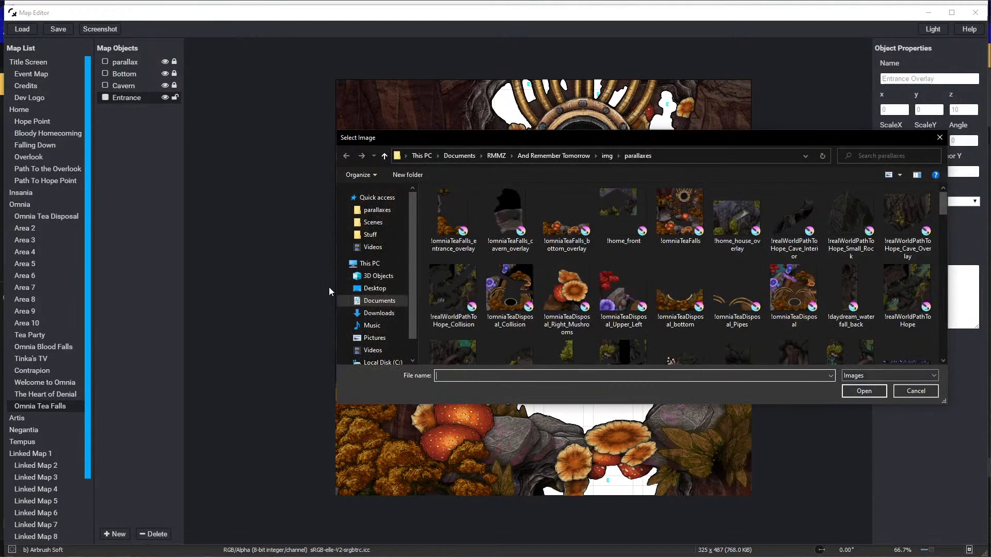
click(455, 223)
click(848, 391)
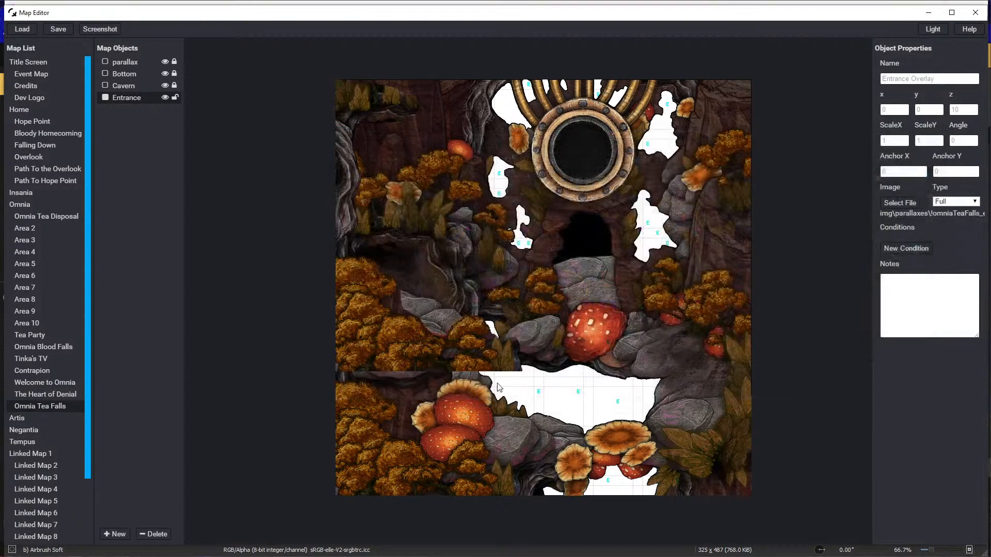
Move the Entrance Overlay down to align with the parallax's lower-left cave and mushrooms, at x 0, y 605
drag(360, 303, 365, 438)
scroll(365, 438, up, 3)
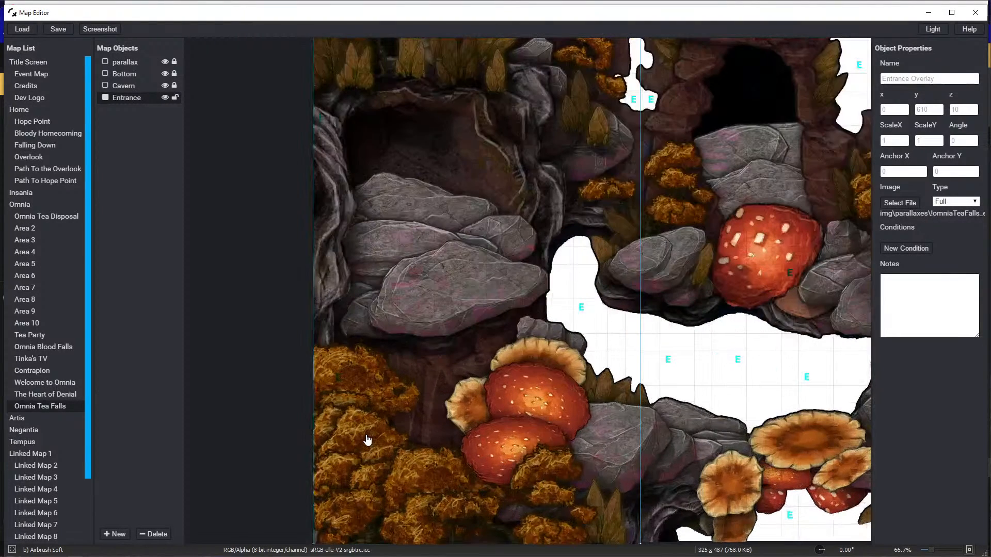
scroll(368, 440, down, 1)
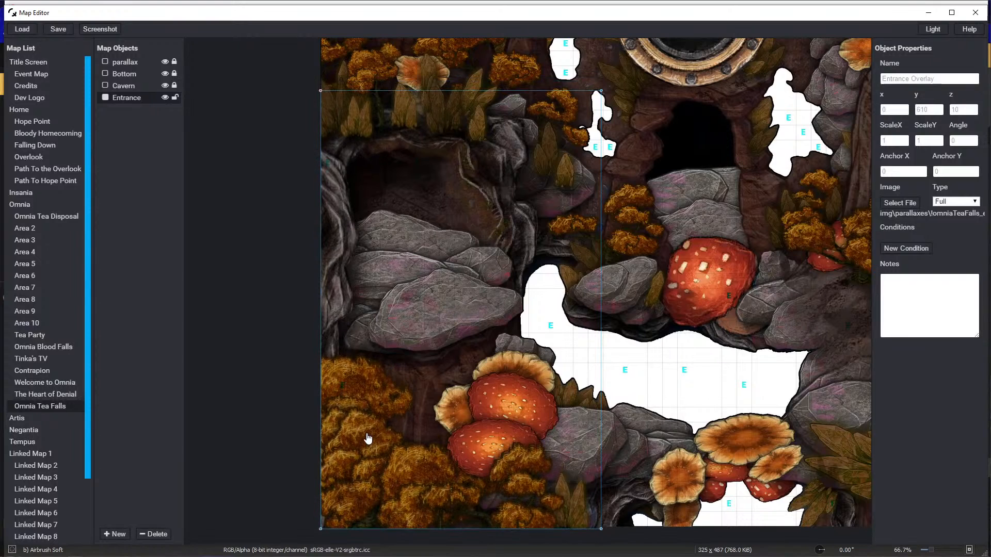
drag(367, 437, 367, 434)
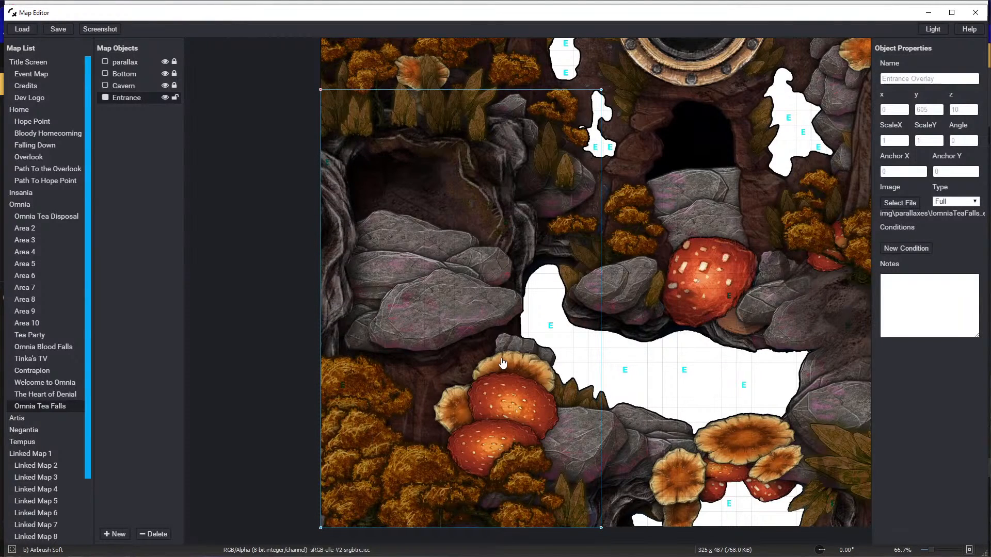
scroll(501, 366, down, 1)
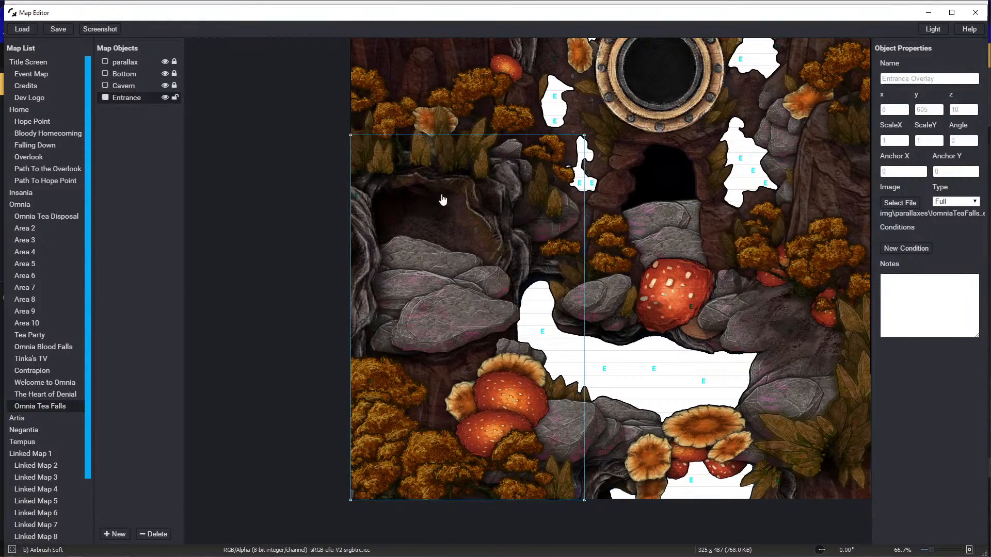
Lock the Entrance Overlay and save the Omnia Tea Falls map objects
click(61, 28)
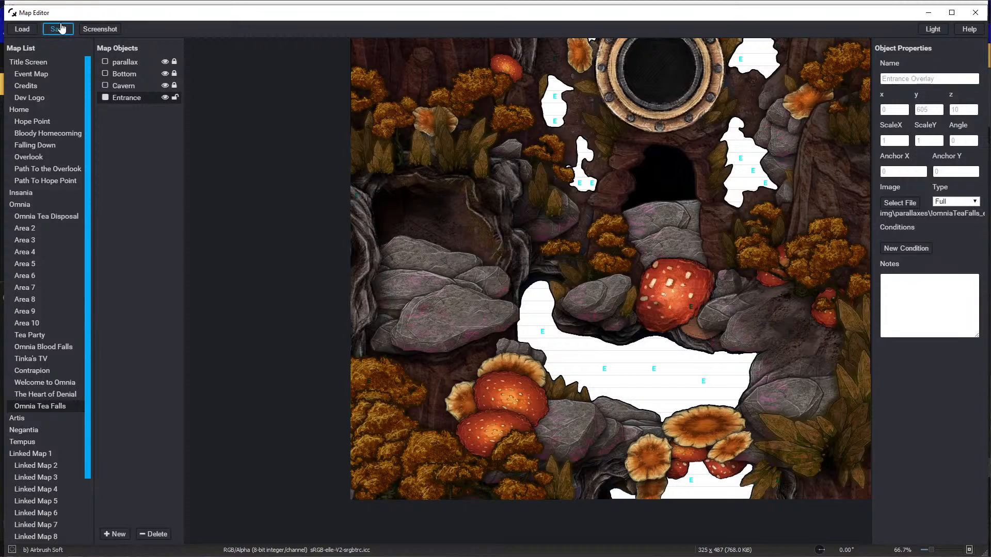
click(176, 97)
click(148, 86)
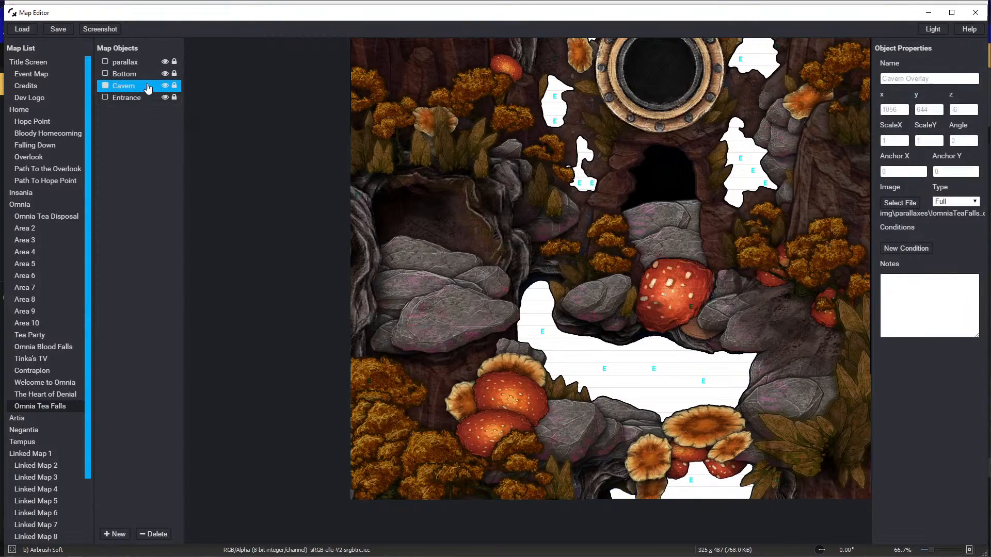
click(125, 62)
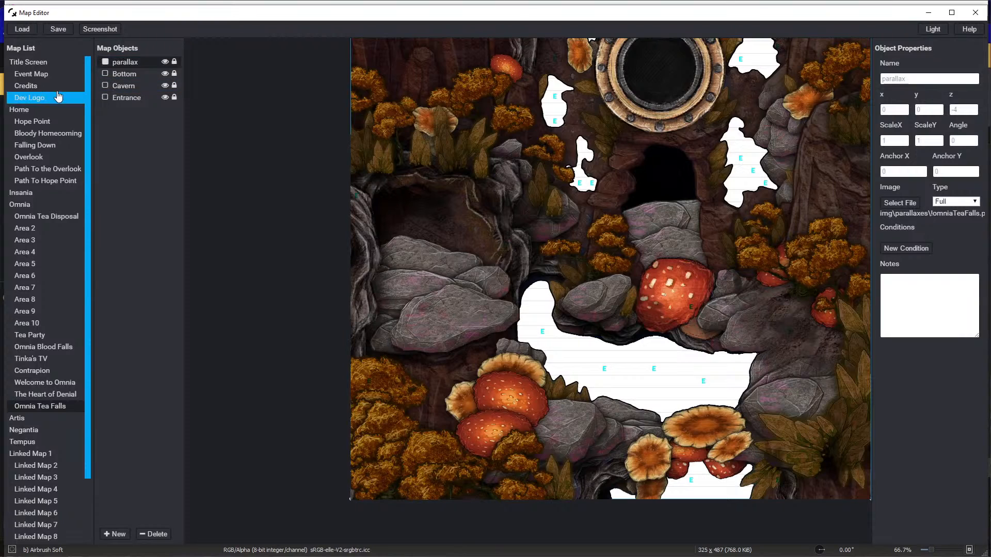
click(56, 35)
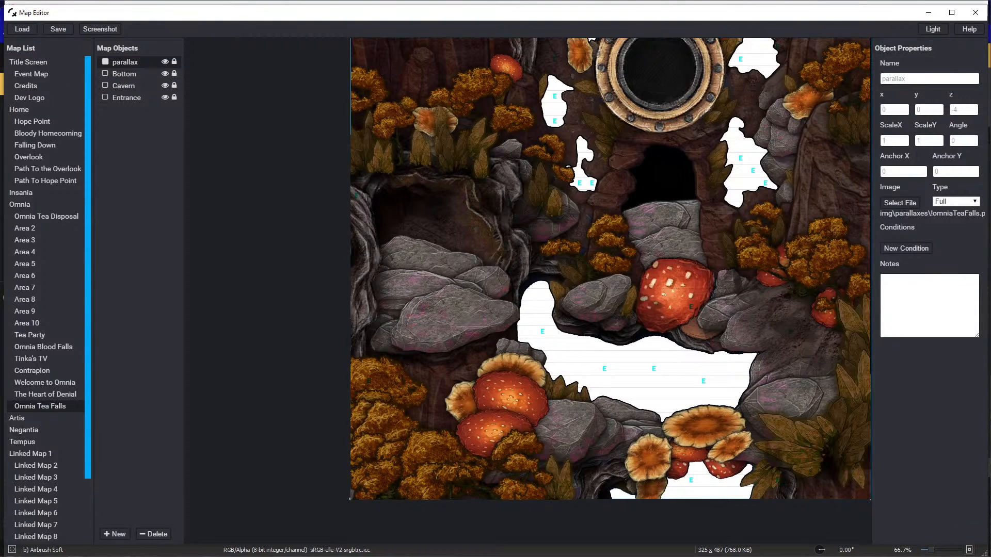
Switch to RPG Maker MZ and copy event EV029 from the lower-right rocks onto the top of the large red mushroom at 25,23
key(alt+Tab)
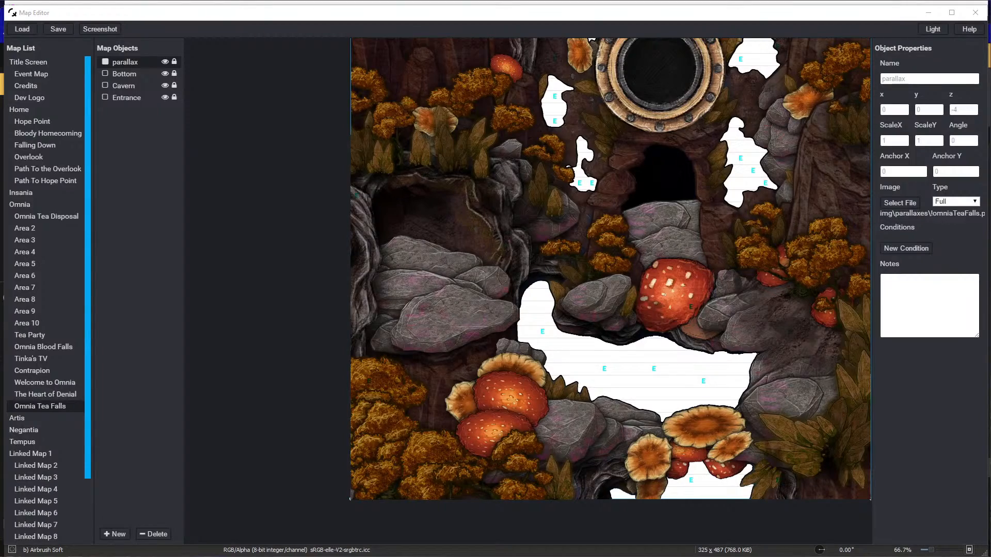
scroll(497, 326, down, 2)
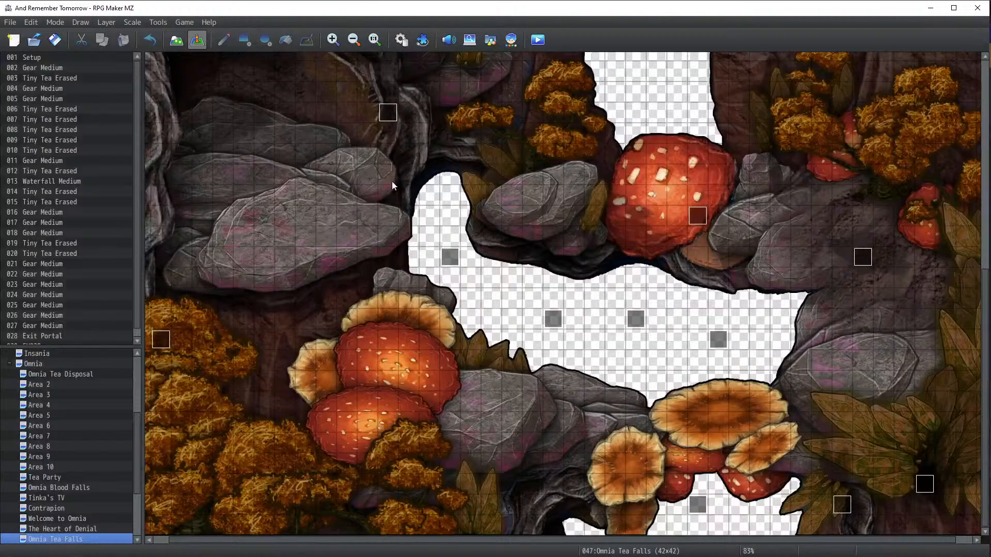
click(353, 41)
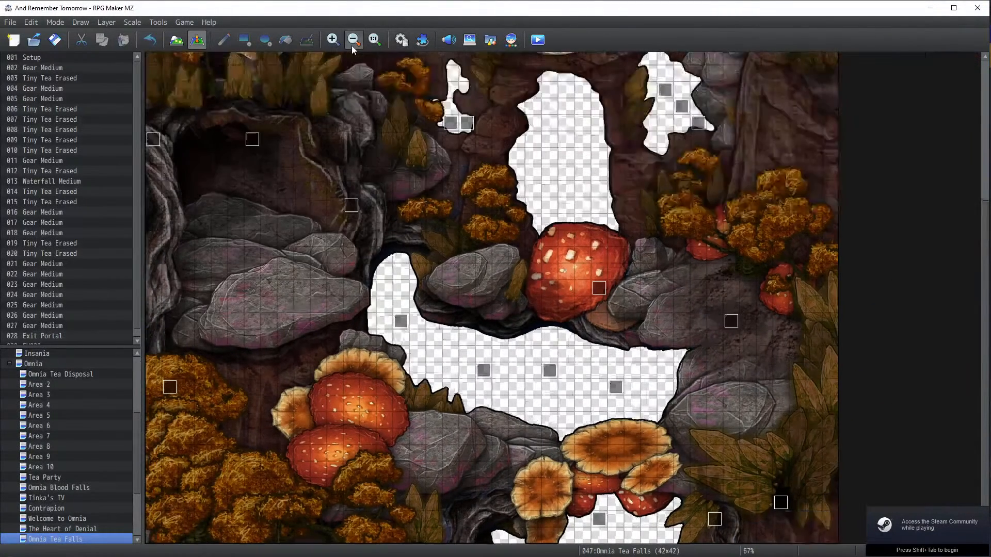
click(353, 40)
click(353, 41)
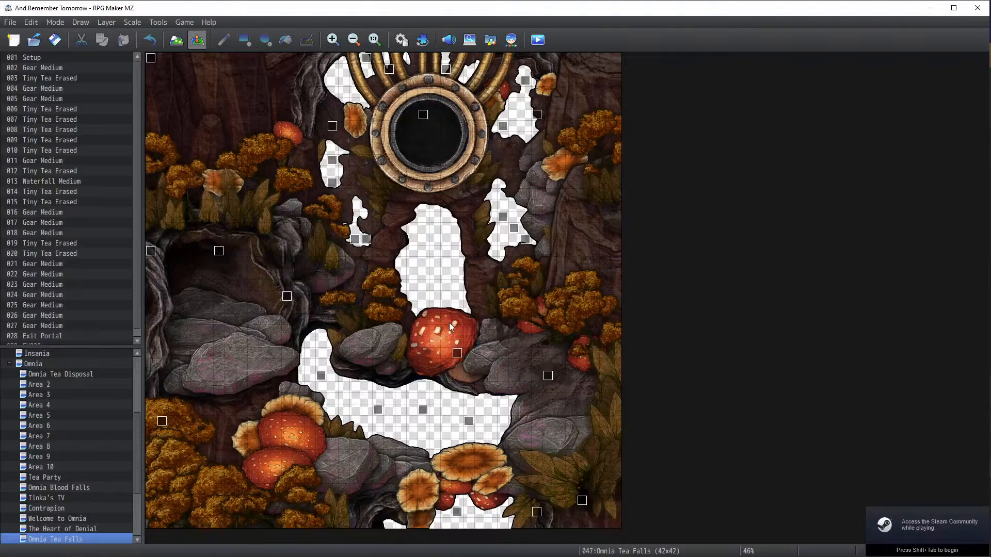
click(548, 378)
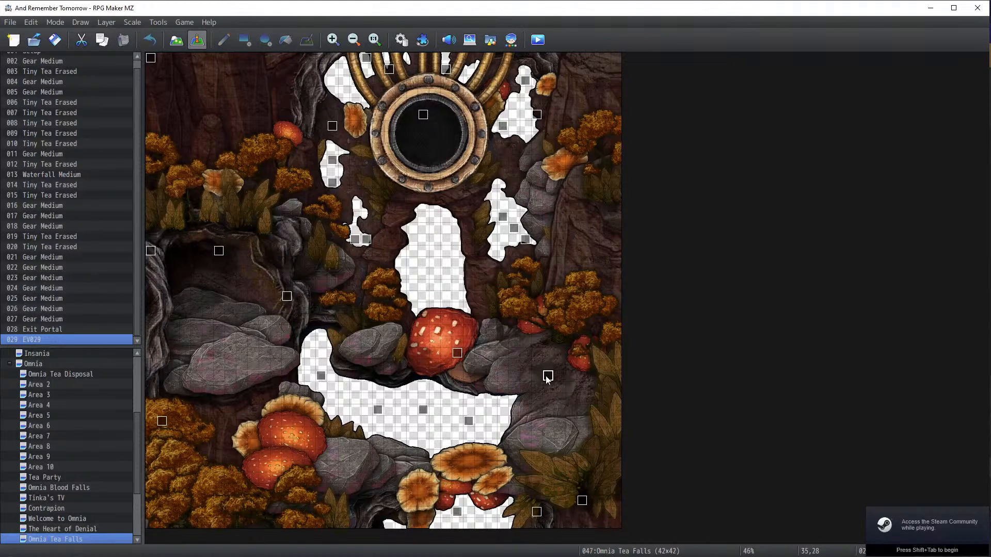
click(438, 319)
click(438, 328)
click(437, 322)
key(ctrl+v)
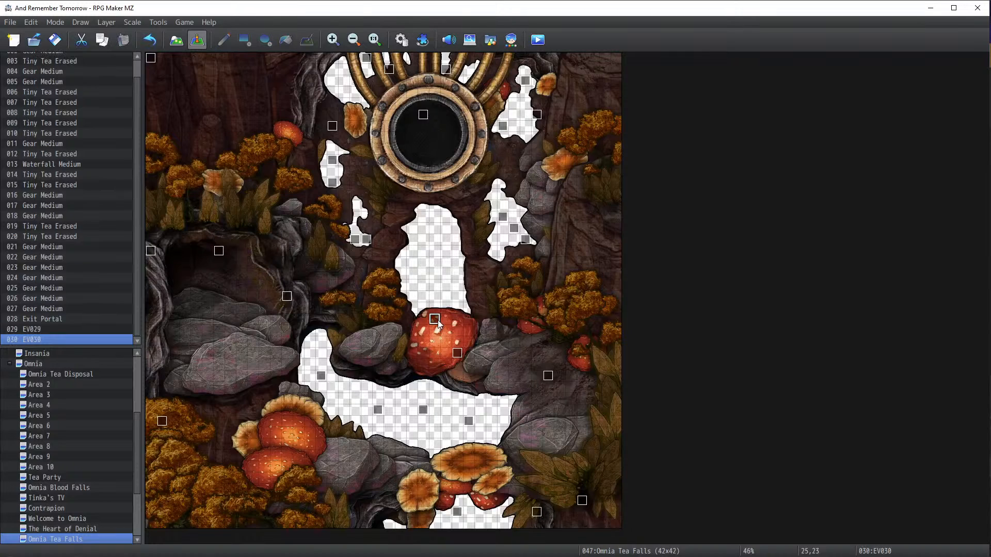
In the copied event, change the first $gamePlayer.lastDirection value in the conditional branch script to 9
double_click(438, 323)
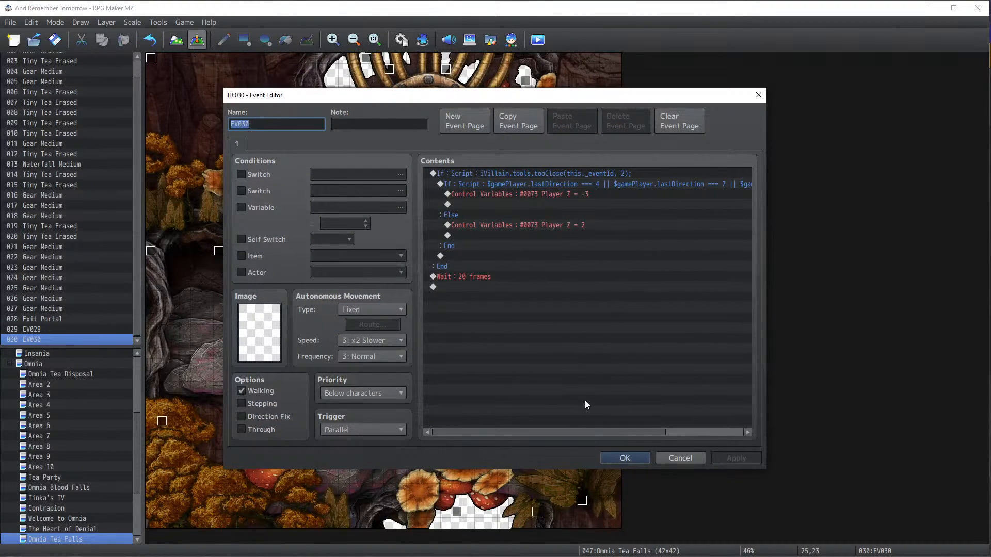
click(565, 426)
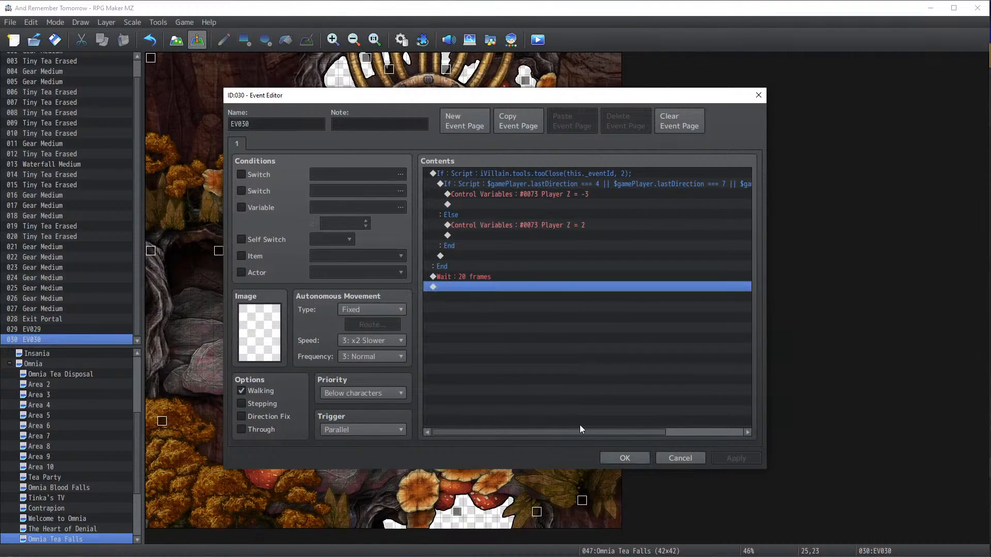
drag(577, 429, 652, 427)
click(516, 182)
right_click(516, 183)
click(523, 201)
click(649, 347)
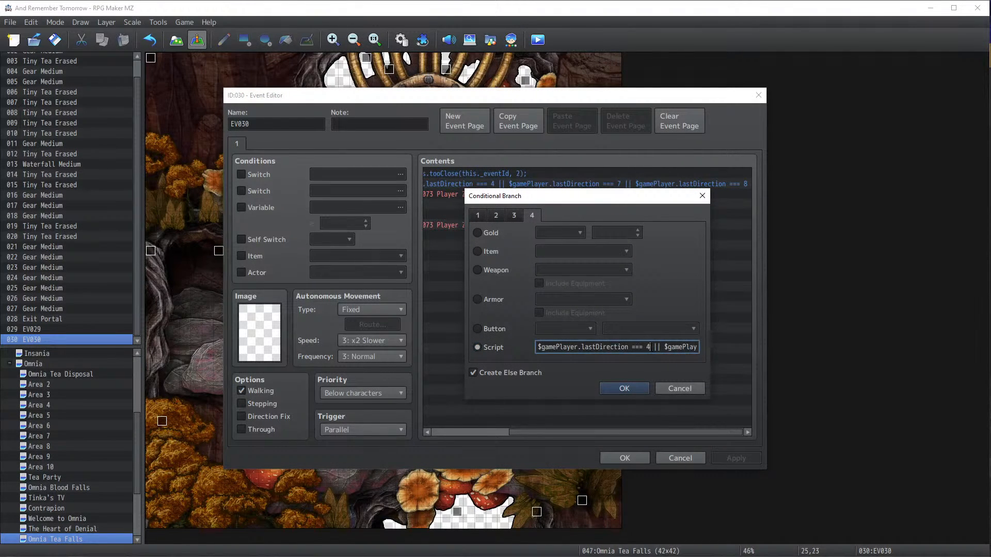
text(9)
click(623, 388)
Set the Player Z variable in the Else branch of the copied event to -3
drag(591, 445, 493, 427)
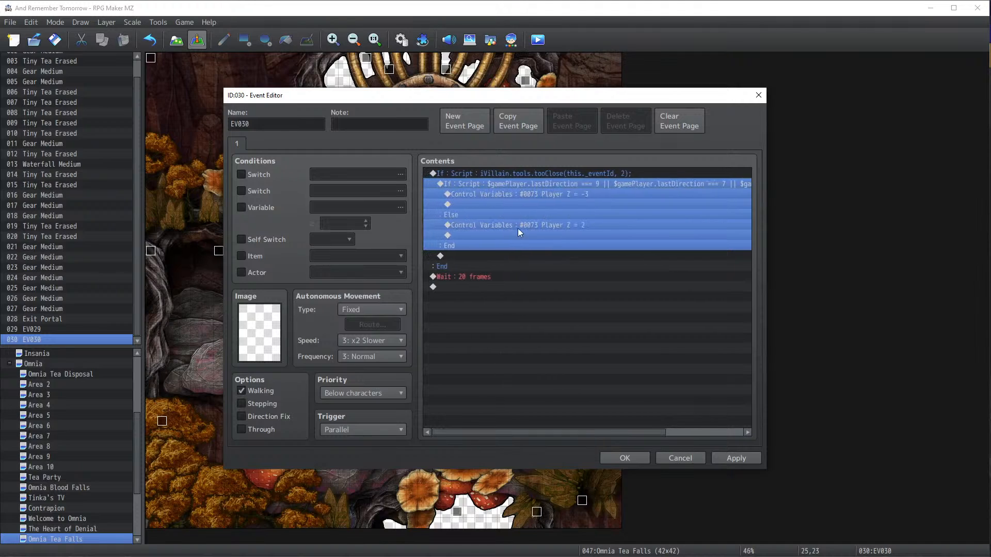
click(551, 198)
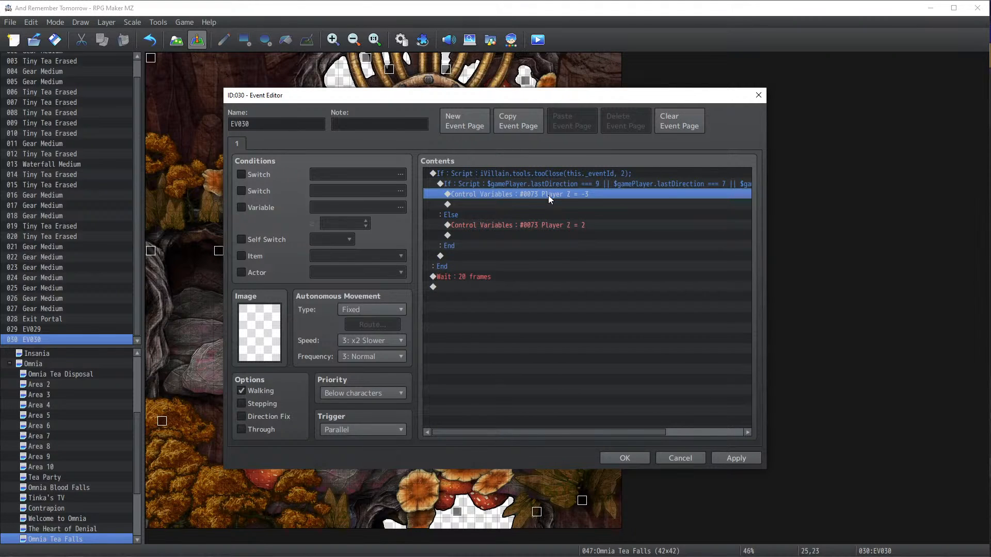
click(546, 225)
right_click(547, 225)
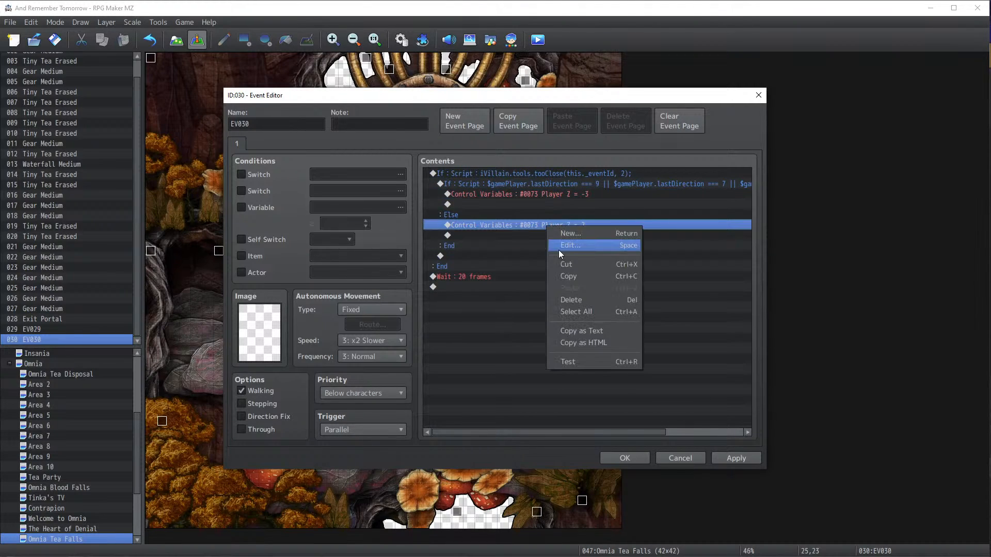
click(558, 250)
double_click(560, 304)
text(-3)
click(617, 396)
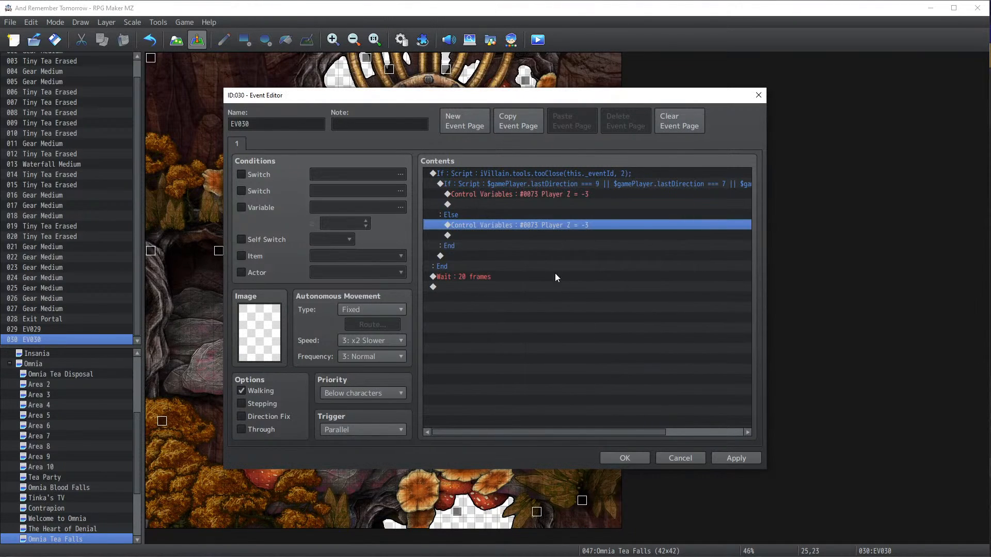
Check the Cavern Overlay's z in Map Editor, set Player Z in the copied event's lastDirection branch to -5, and save the event
click(540, 195)
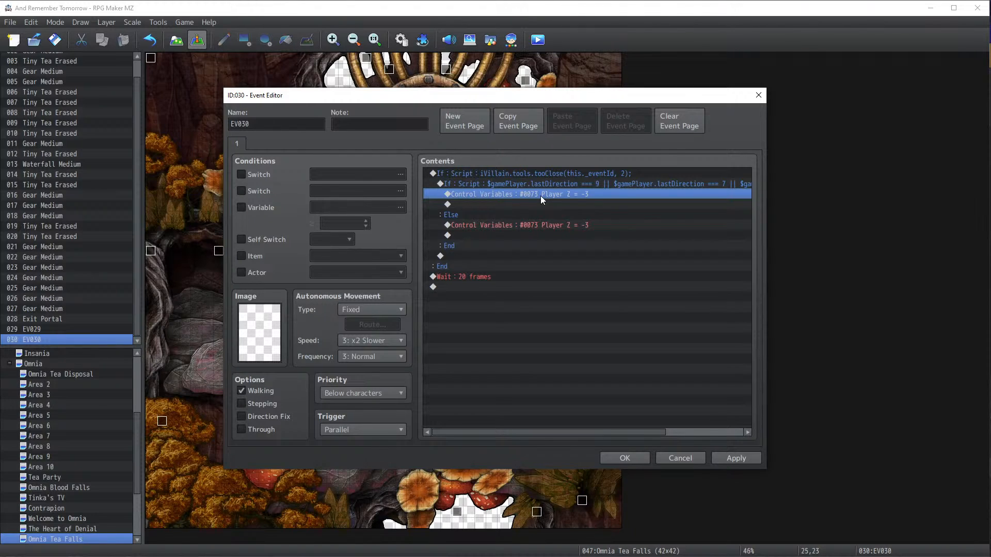
right_click(541, 196)
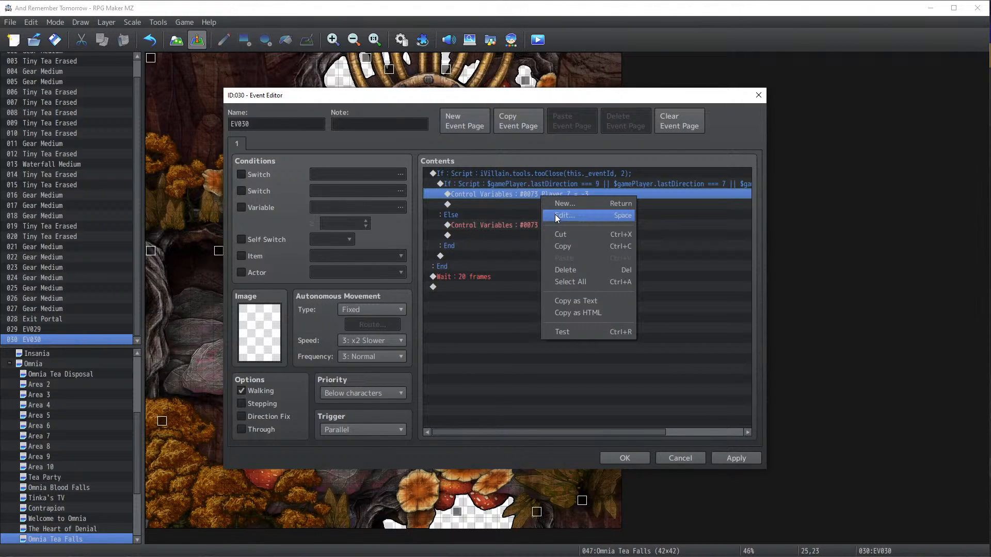
click(556, 215)
double_click(554, 307)
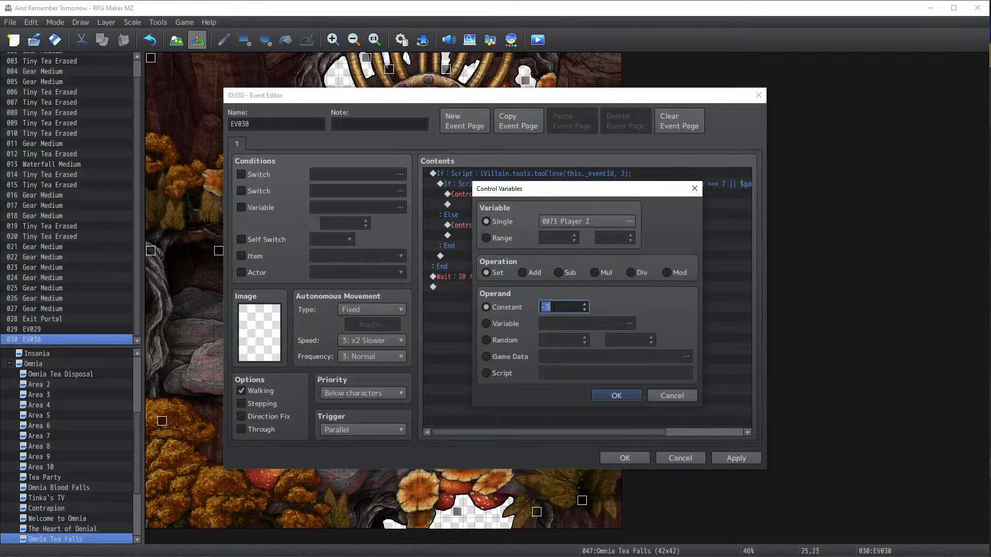
text(-6)
key(alt+Tab)
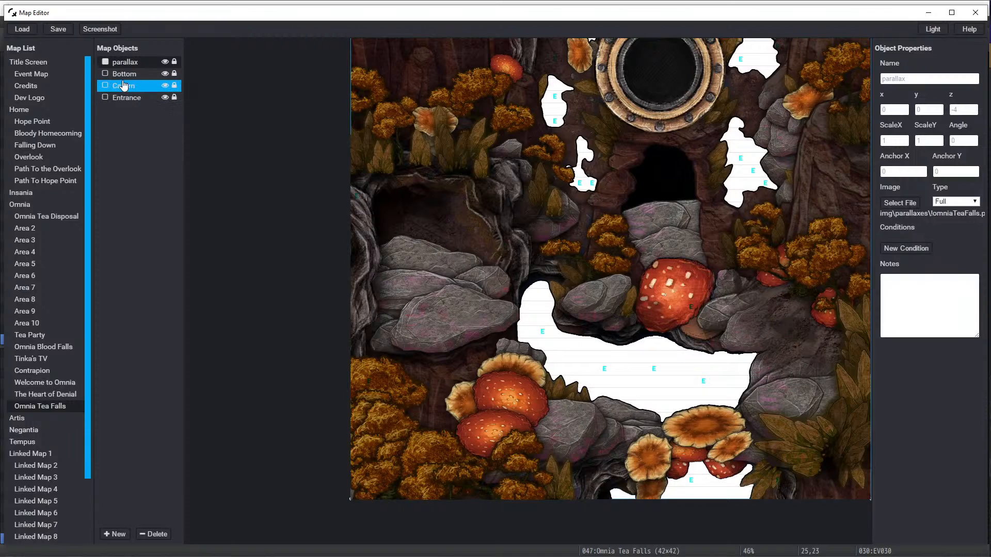
click(129, 101)
click(127, 90)
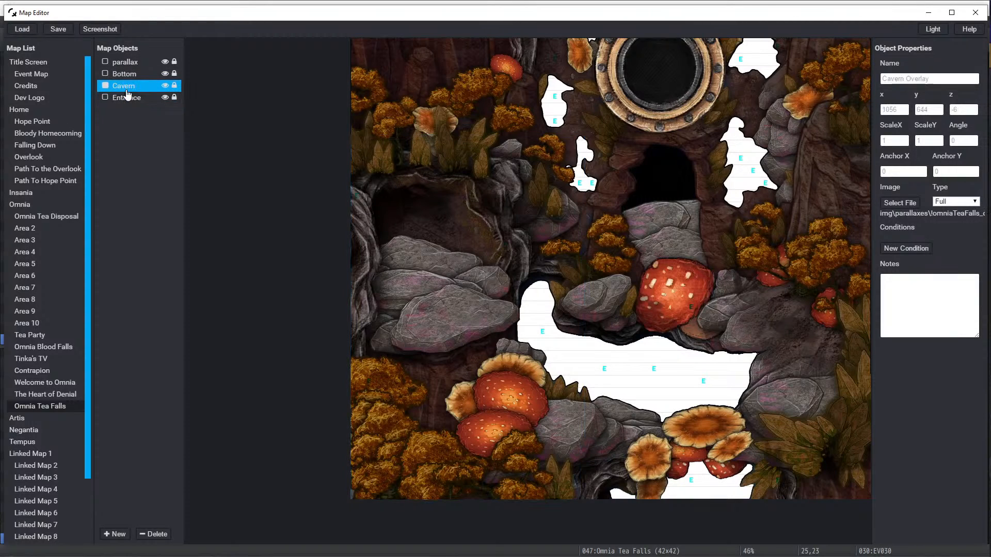
key(alt+Tab)
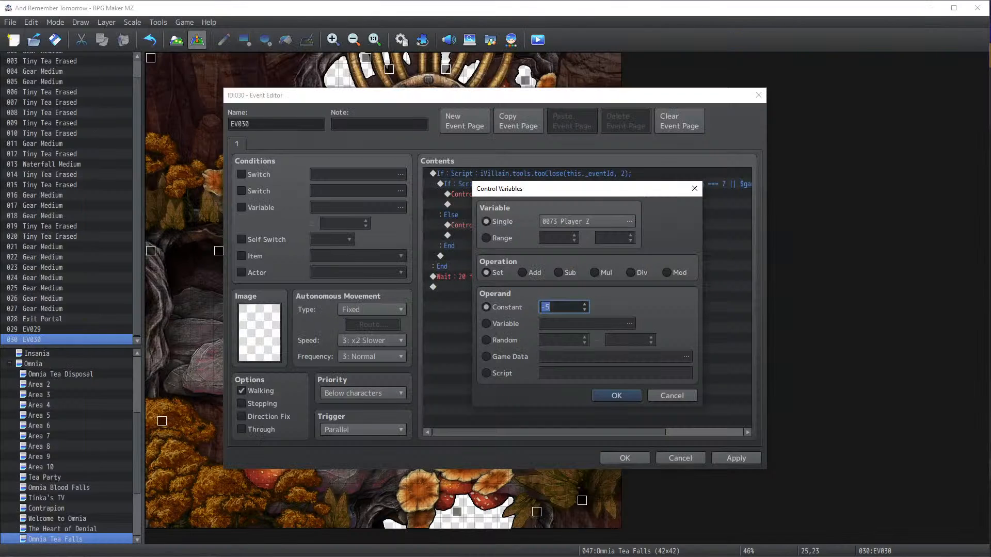
click(621, 395)
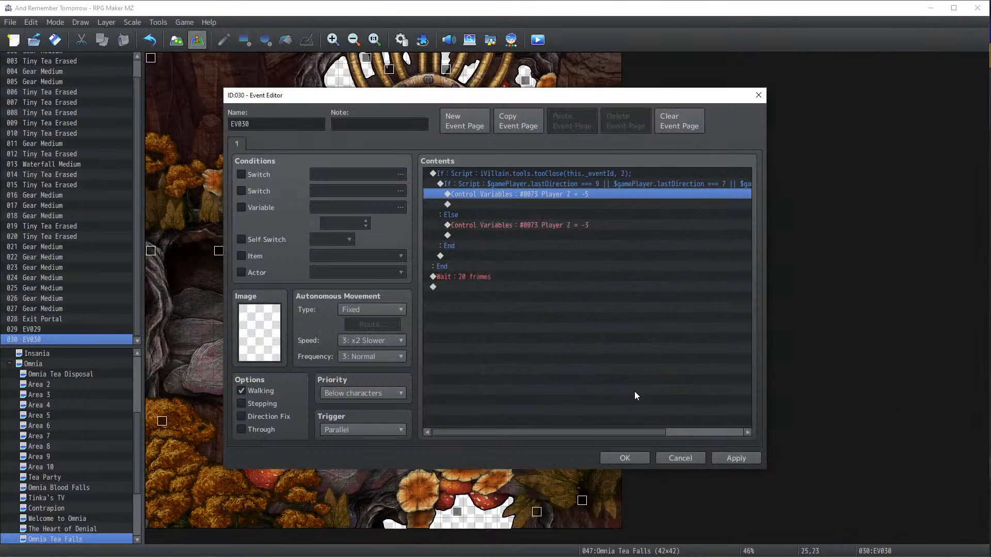
click(608, 454)
double_click(547, 374)
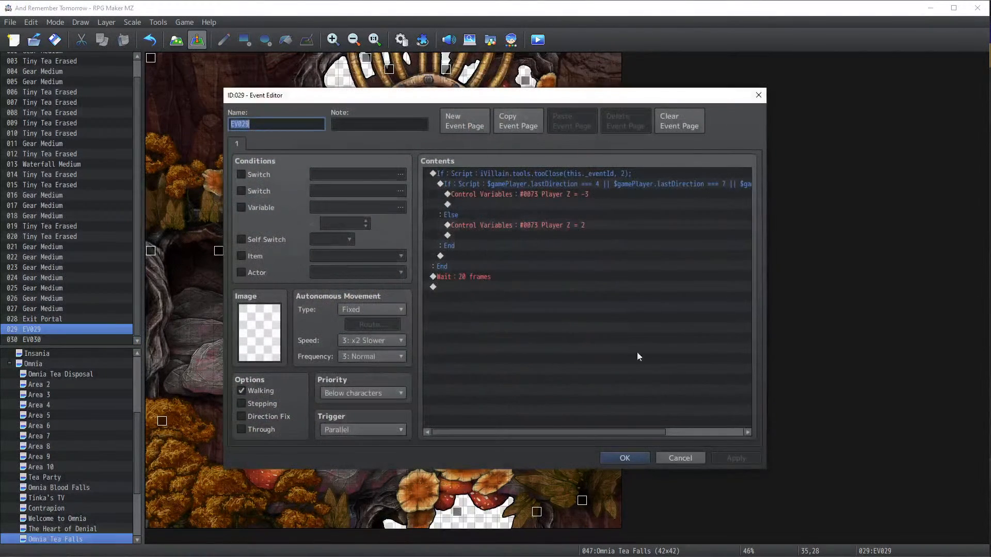
click(615, 456)
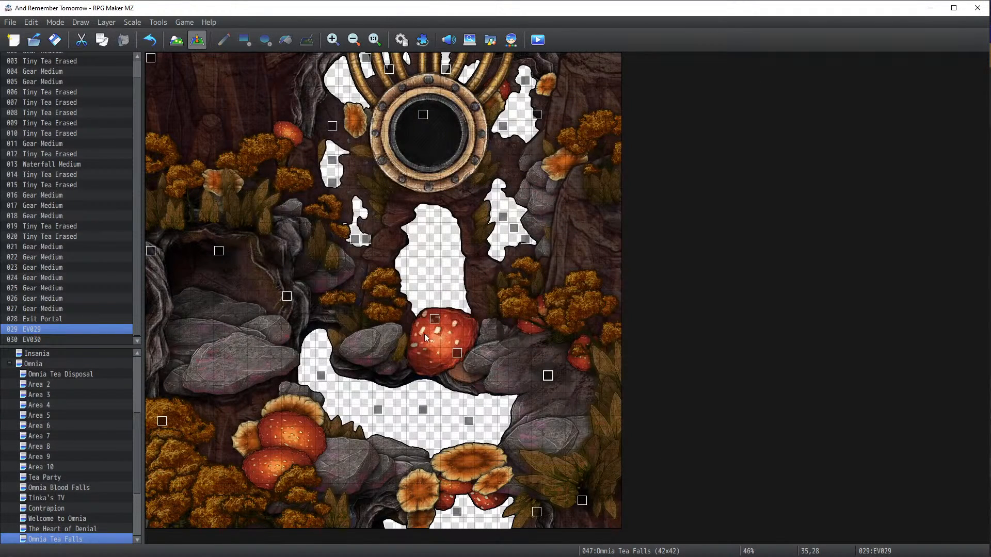
Reposition Gear Medium events within the transparent openings beside the central gap and at the upper left of the round window
drag(506, 219, 507, 251)
click(522, 239)
drag(355, 240, 356, 217)
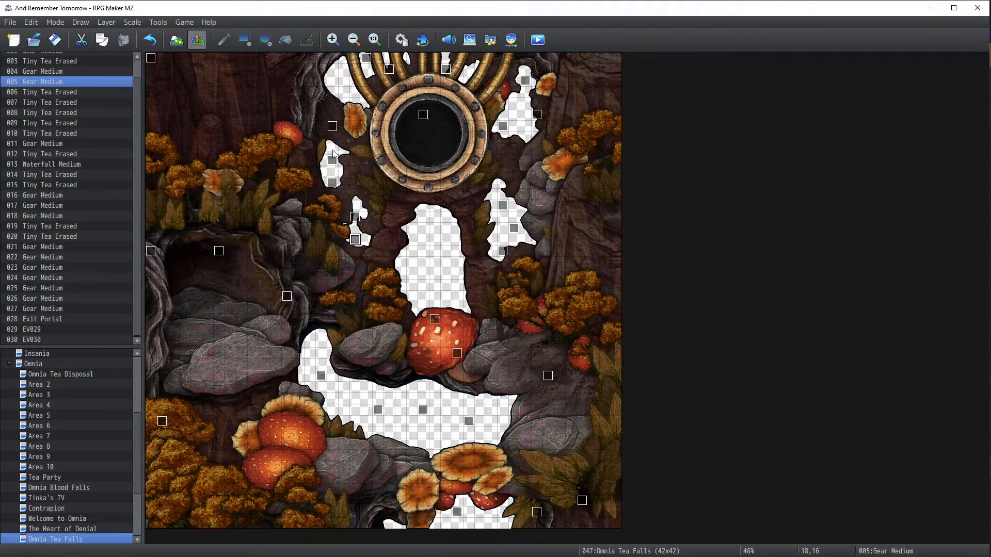
click(333, 126)
drag(334, 125, 355, 93)
click(411, 92)
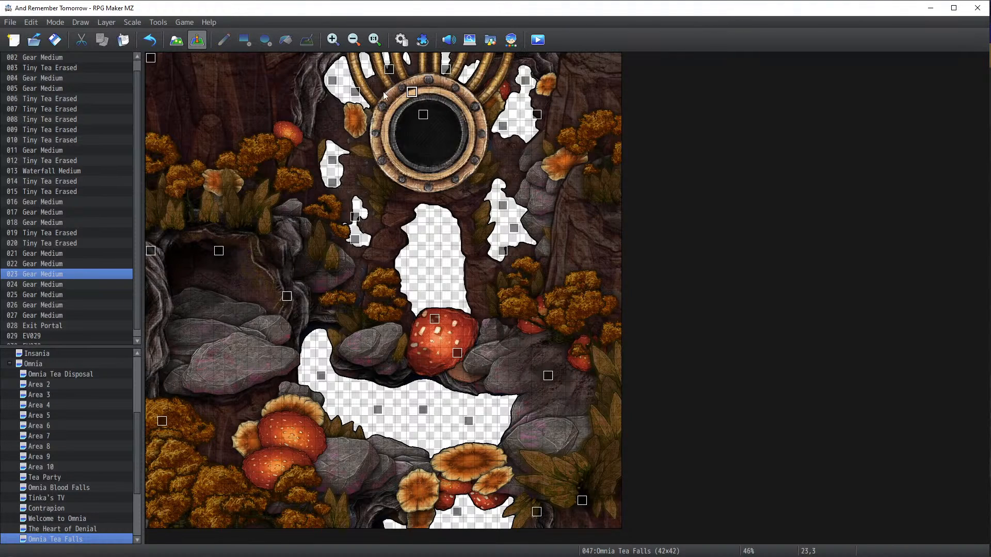
Move two Gear Medium events into the gaps between the upper pipes, one at 22,0, and another right of the round window to 33,5
scroll(377, 77, down, 1)
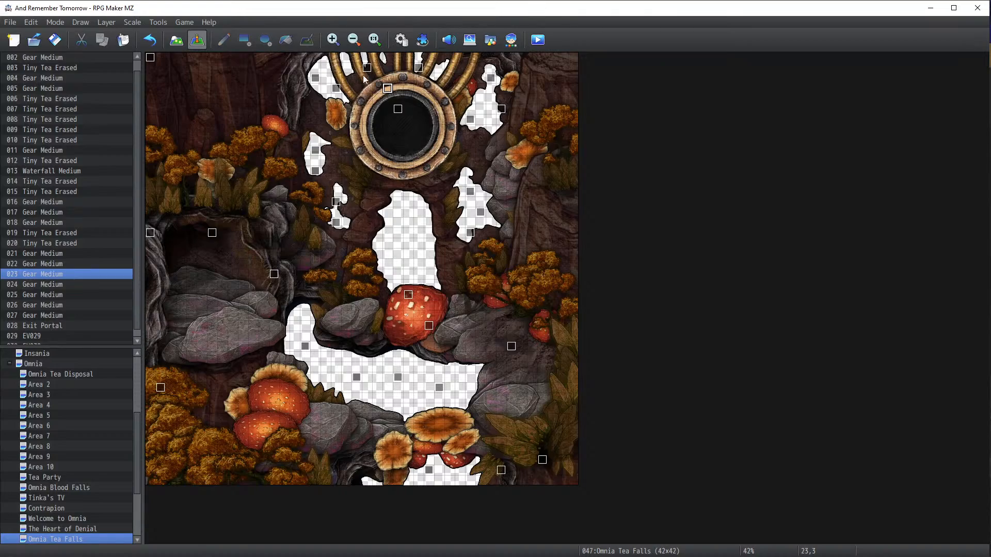
scroll(614, 220, up, 4)
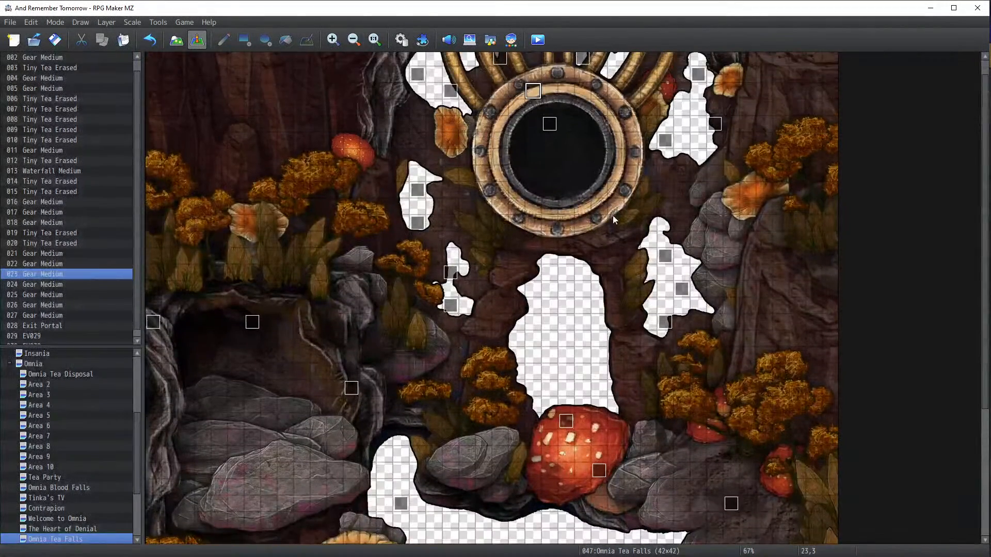
scroll(614, 219, up, 1)
double_click(497, 75)
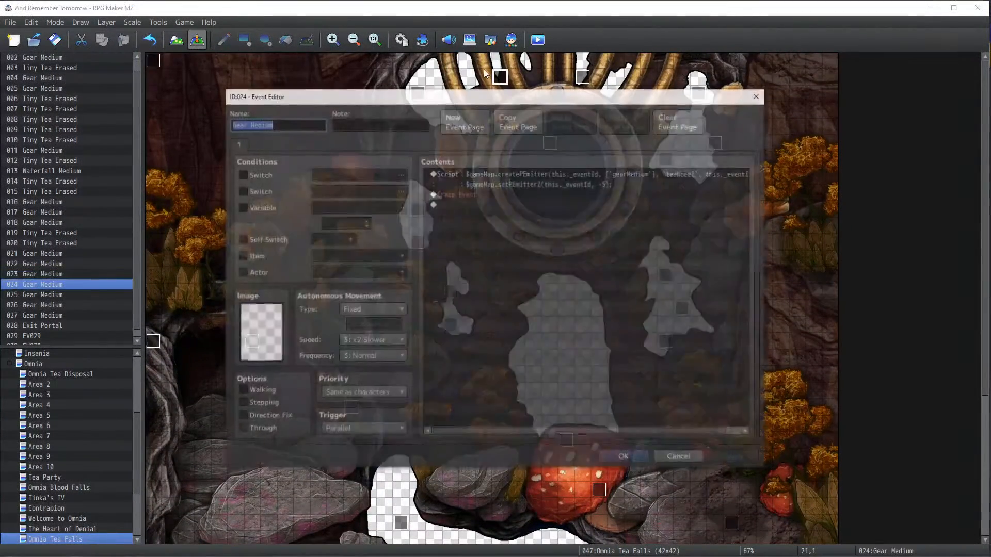
click(758, 95)
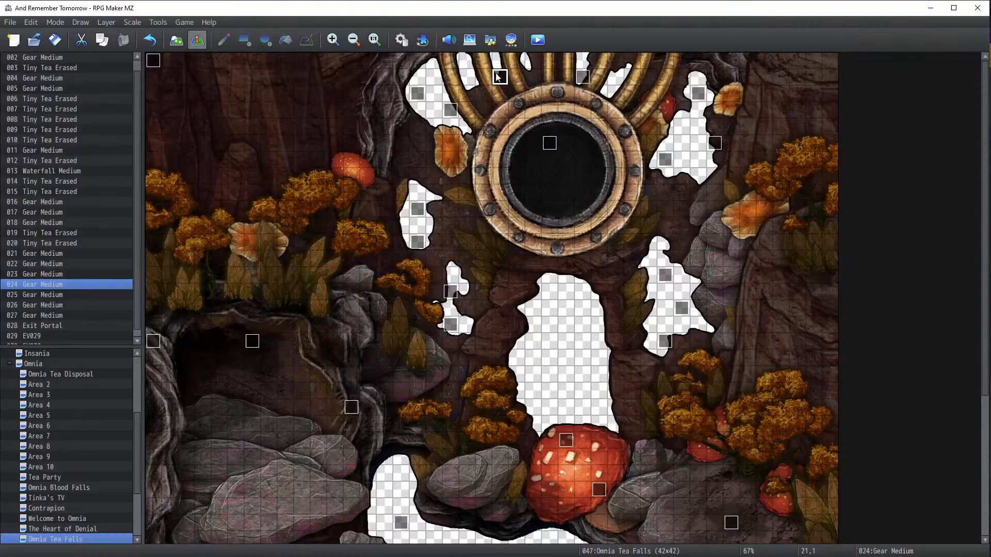
drag(471, 69, 467, 62)
drag(582, 77, 517, 61)
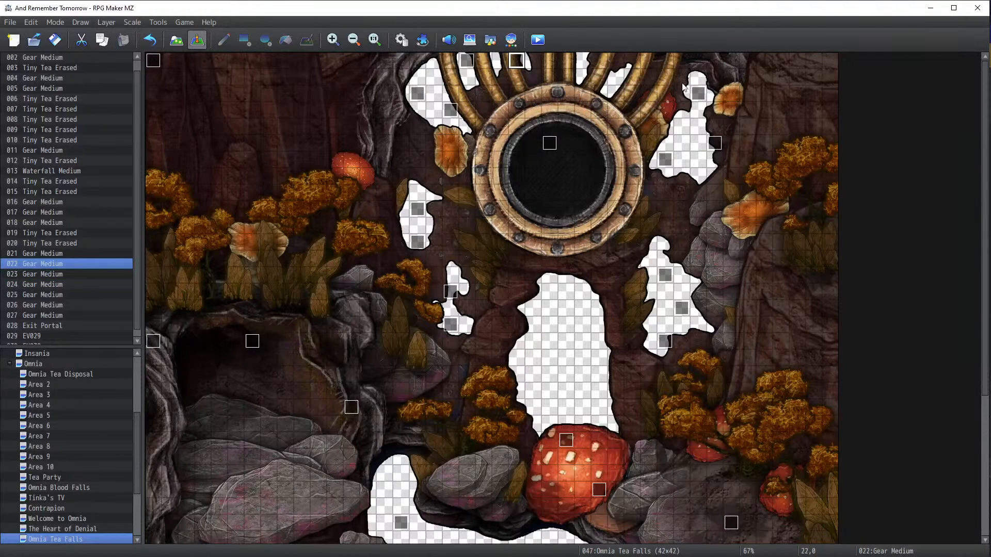
drag(715, 143, 698, 143)
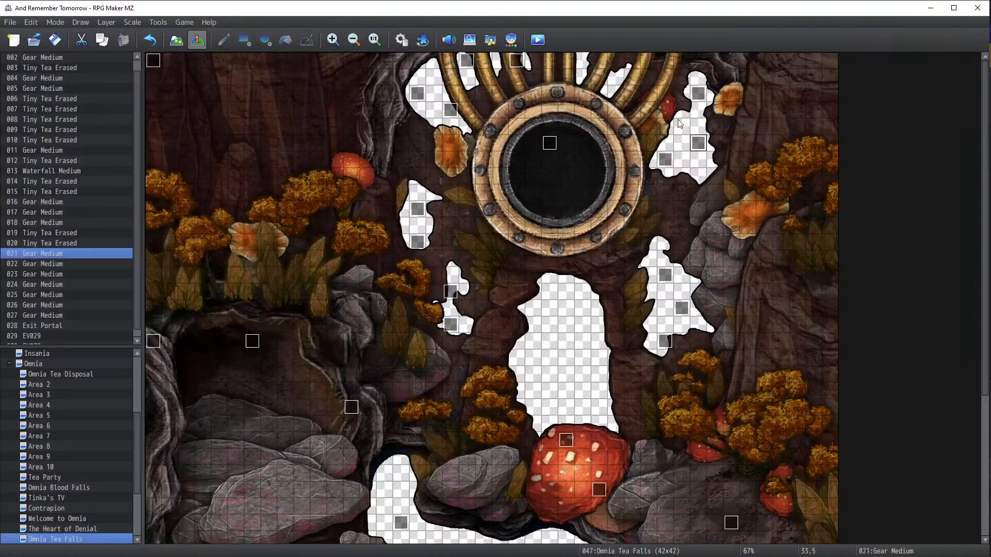
Copy Gear Medium events into the two remaining pipe gaps above the round window, one at the map's upper edge and one at 28,1
click(417, 93)
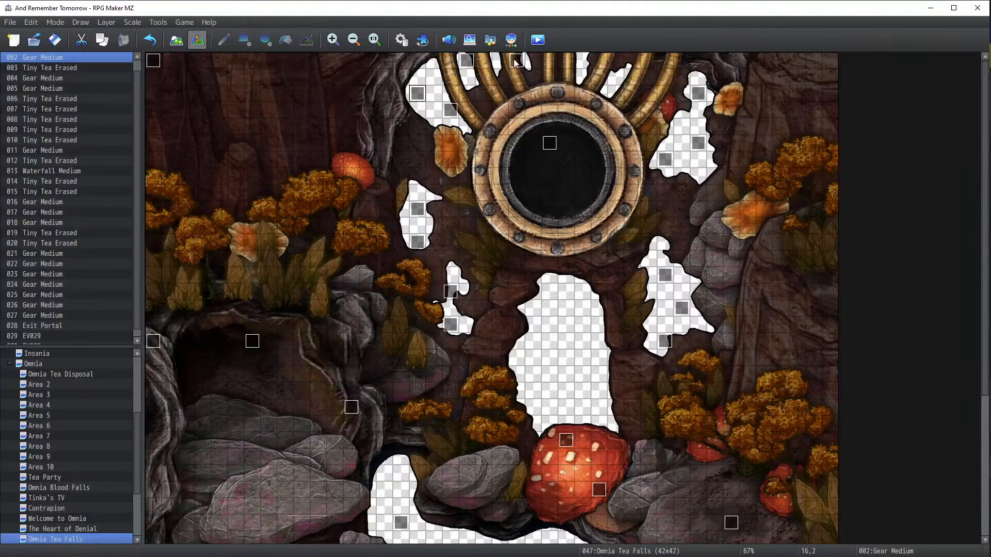
click(582, 62)
key(ctrl+v)
click(681, 309)
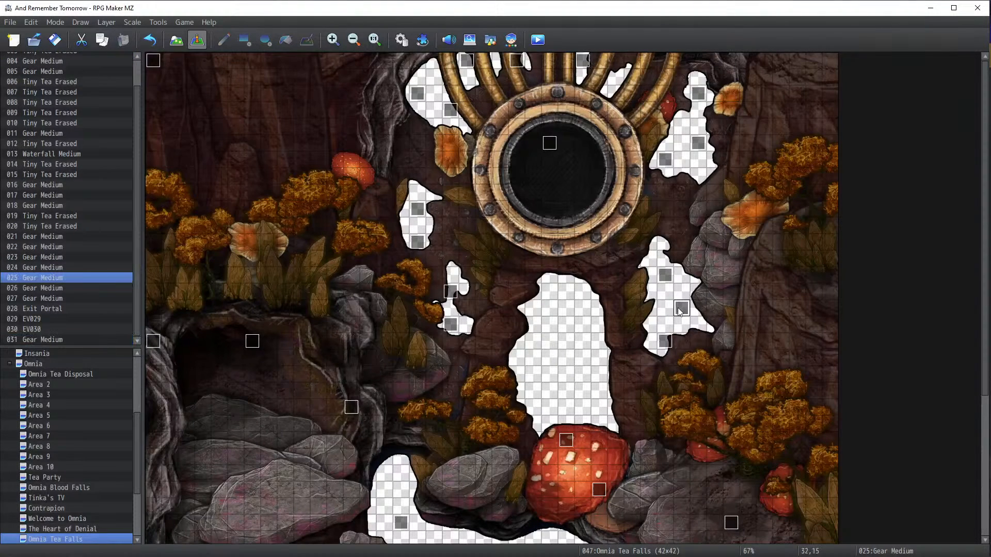
double_click(681, 309)
click(614, 460)
click(619, 83)
key(ctrl+v)
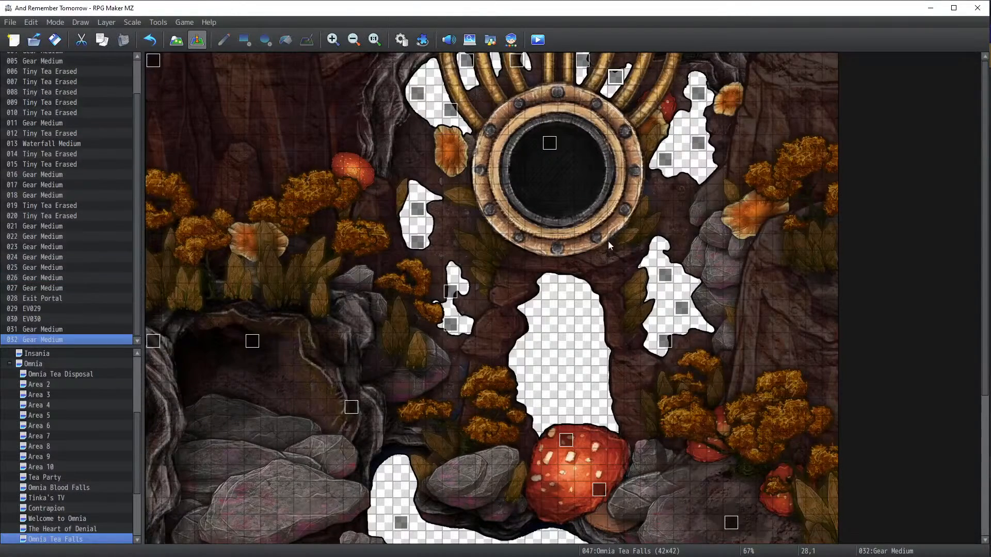
scroll(609, 312, down, 5)
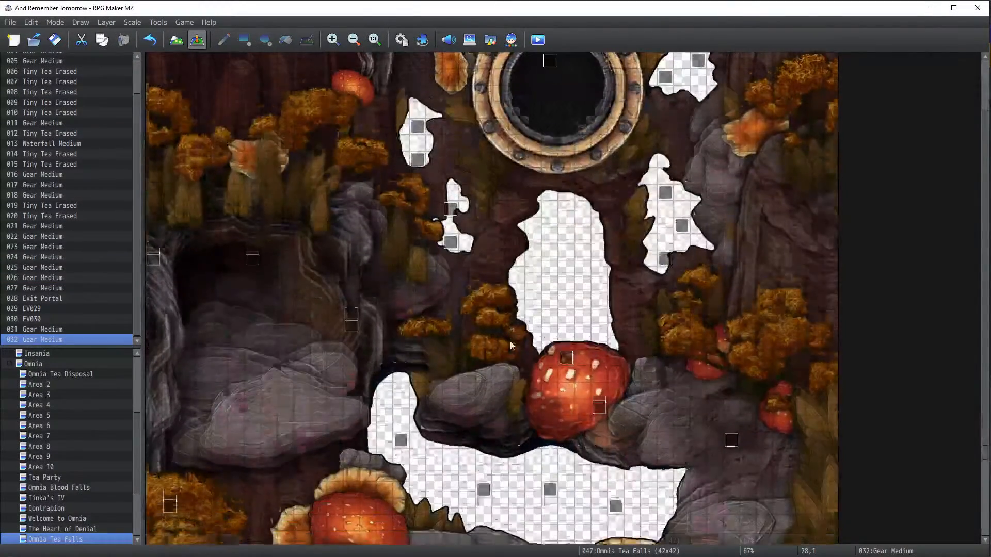
scroll(534, 362, down, 5)
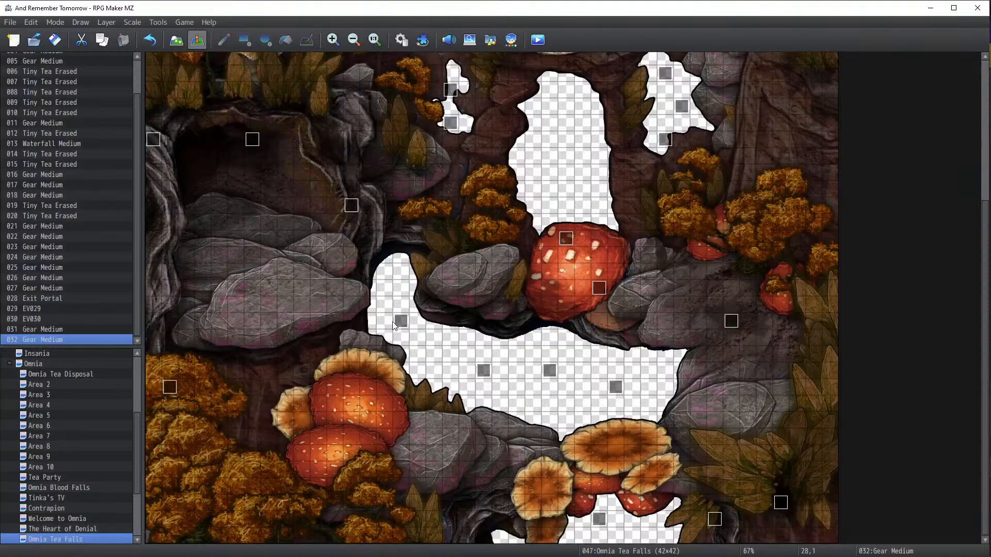
Move the event near the map's lower right into the bottom opening, and the Tiny Tea Erased event at 38,39 to 21,40
scroll(558, 413, up, 2)
scroll(560, 414, down, 2)
drag(712, 520, 649, 521)
double_click(782, 505)
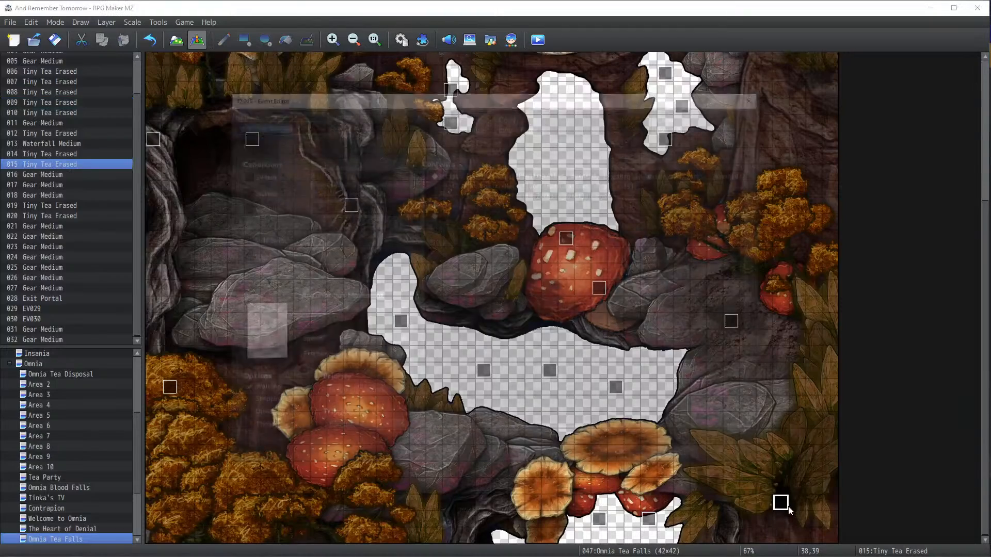
click(625, 458)
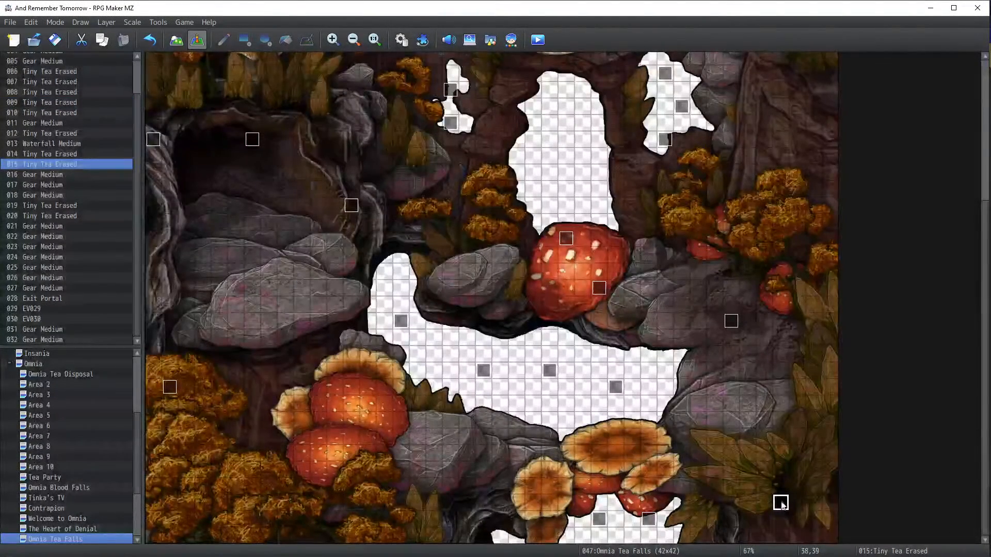
mouse_move(509, 528)
mouse_down()
mouse_move(498, 534)
mouse_move(497, 519)
mouse_up()
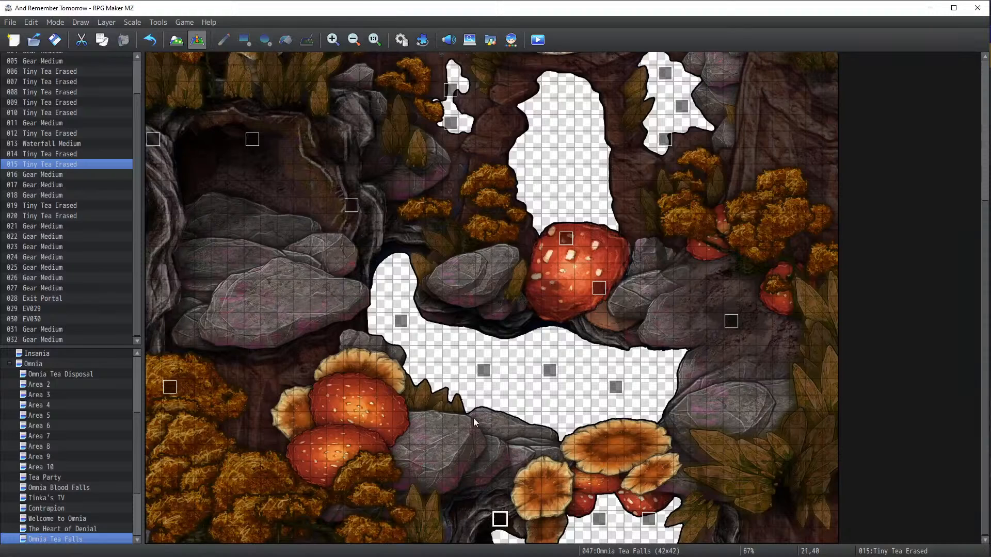
Check the Exit Portal event at 1,32, and delete the Tiny Tea Erased event at 0,17 beside the cave
click(165, 392)
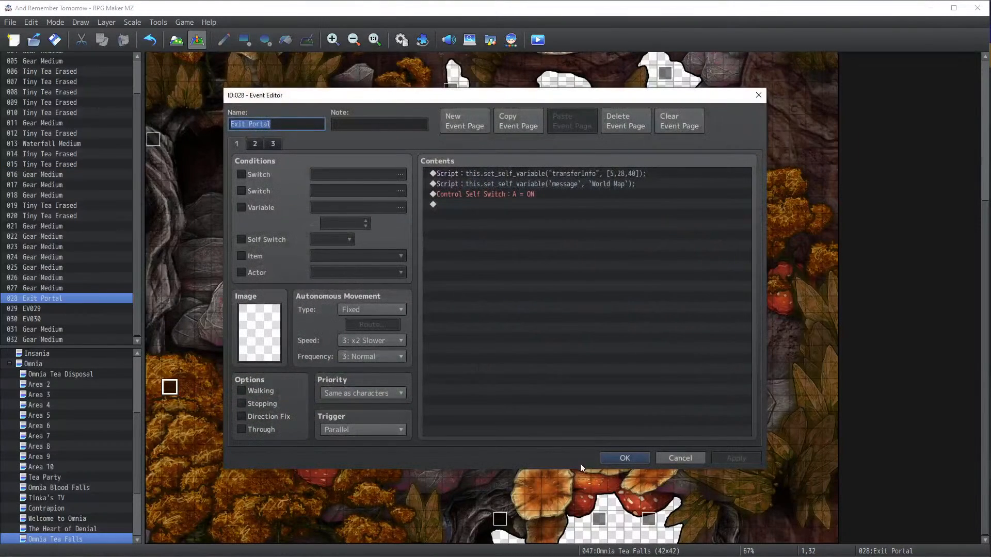
click(616, 459)
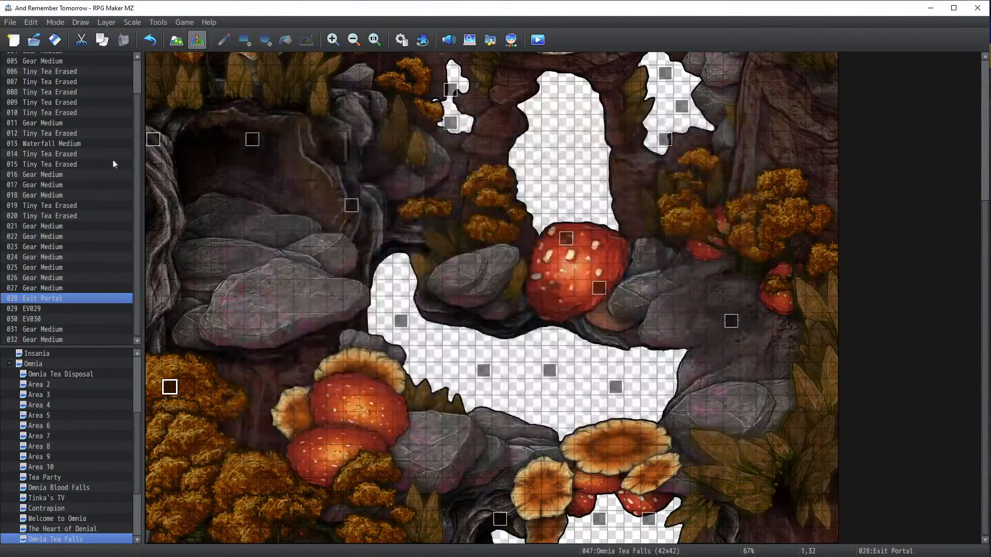
click(161, 141)
double_click(154, 139)
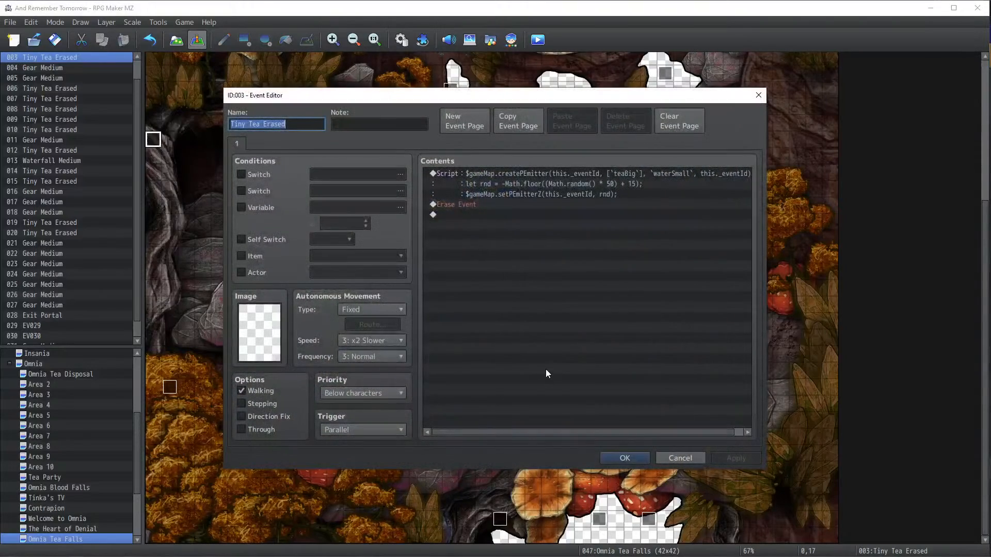
click(626, 458)
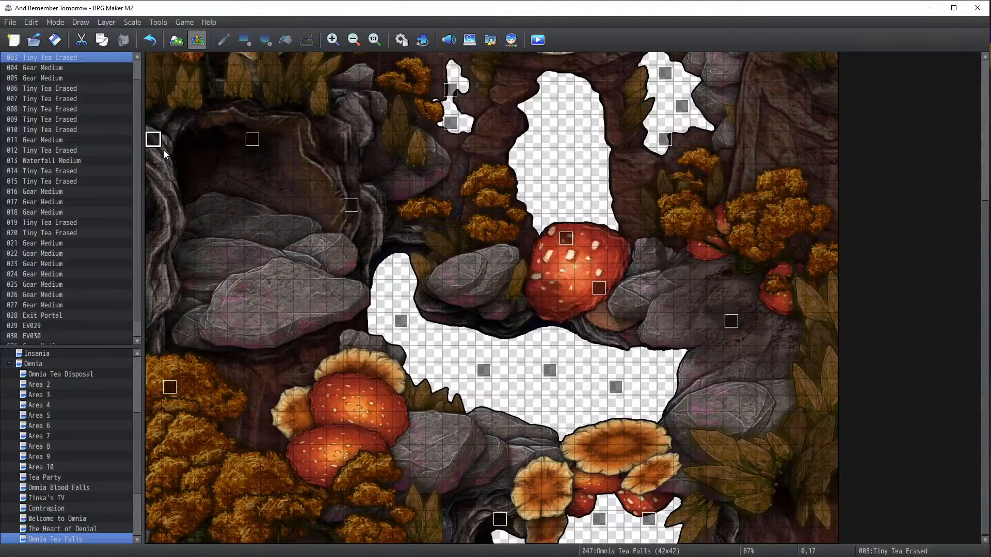
key(Delete)
Delete the two remaining Tiny Tea Erased events around the cave, at 6,17 and 12,21
double_click(248, 138)
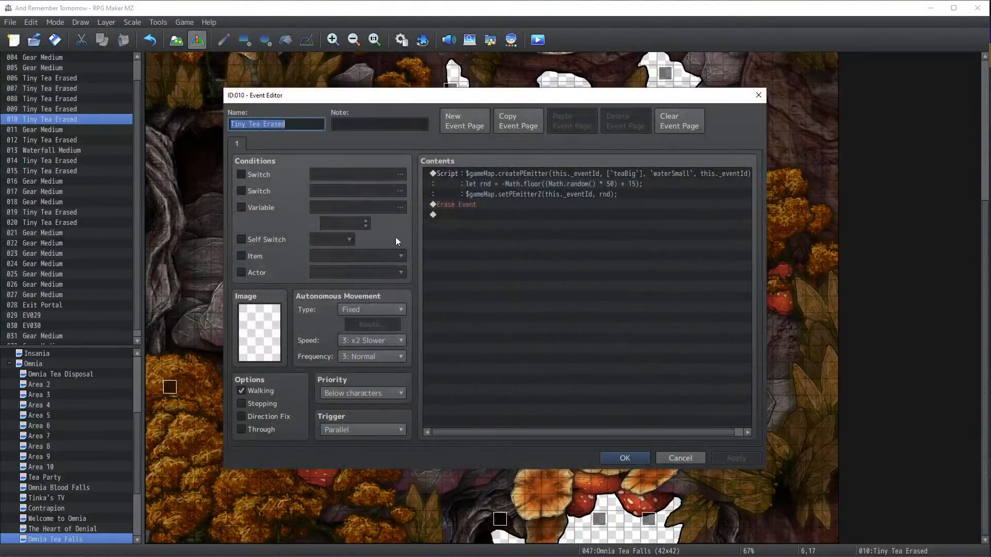
click(603, 455)
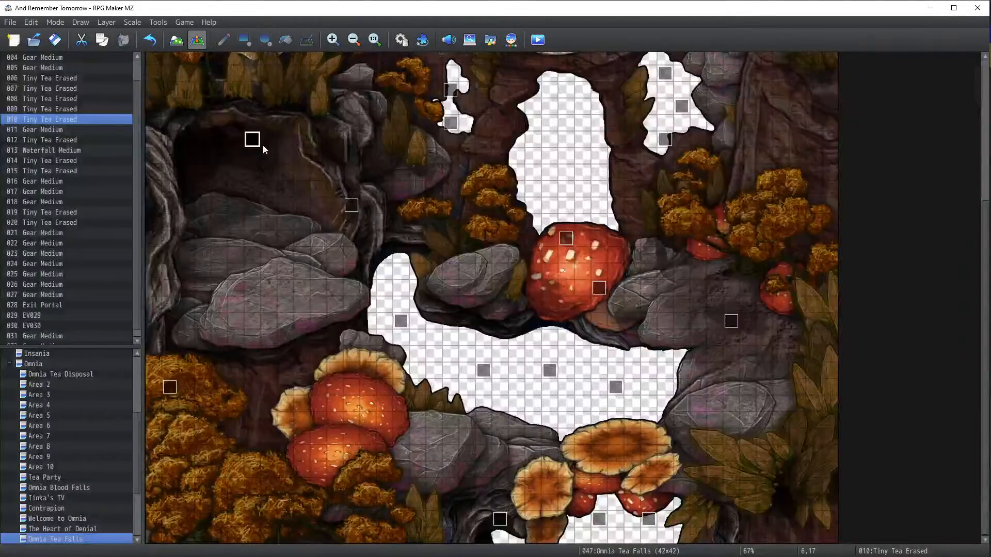
key(Delete)
double_click(360, 206)
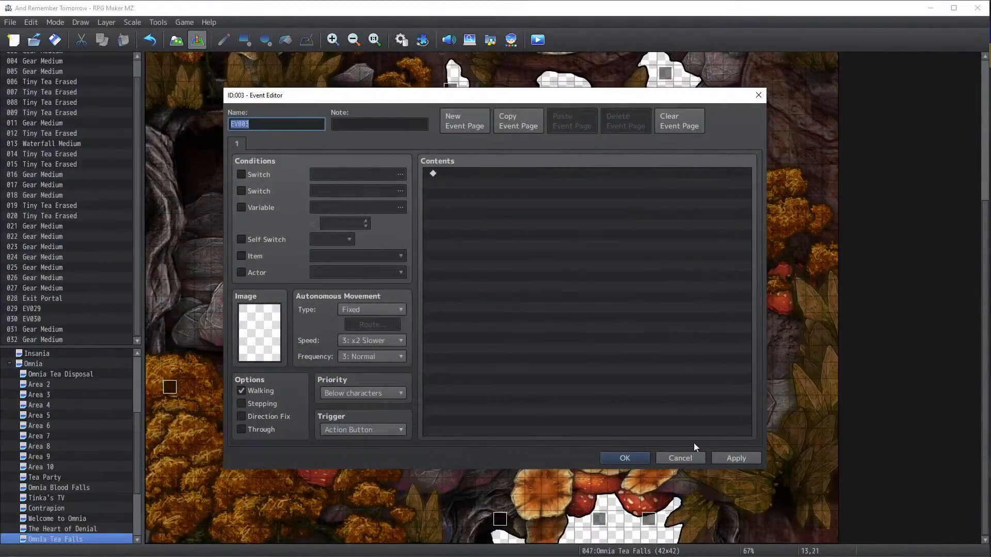
click(625, 458)
double_click(361, 207)
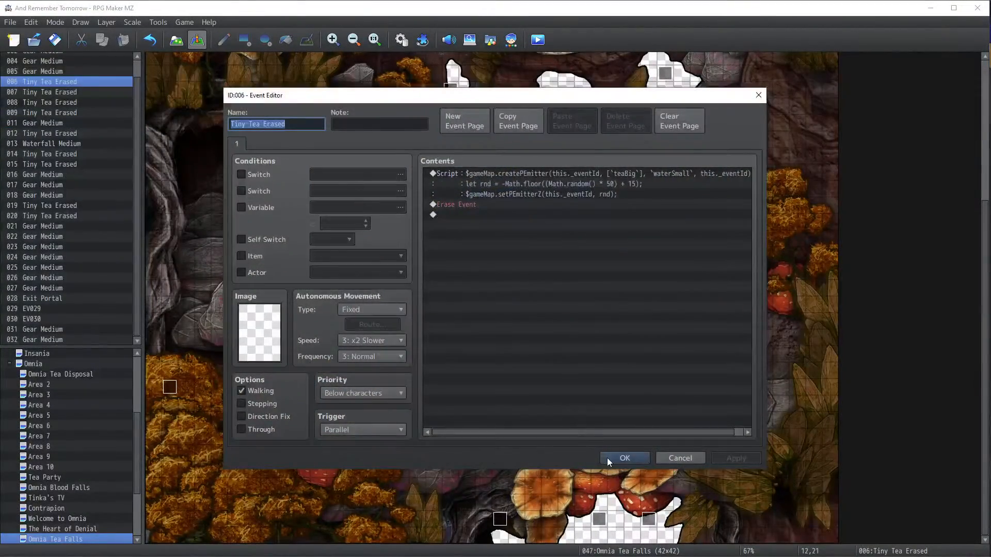
click(607, 458)
key(Delete)
Look over the event placement on the Omnia Tea Falls map and save the project
scroll(413, 257, up, 5)
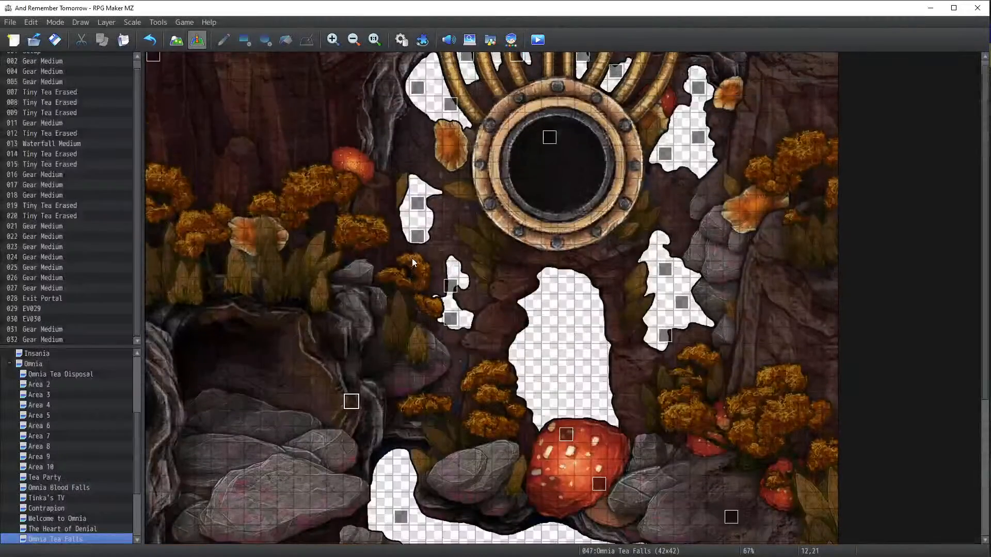
scroll(413, 263, down, 5)
scroll(413, 264, up, 5)
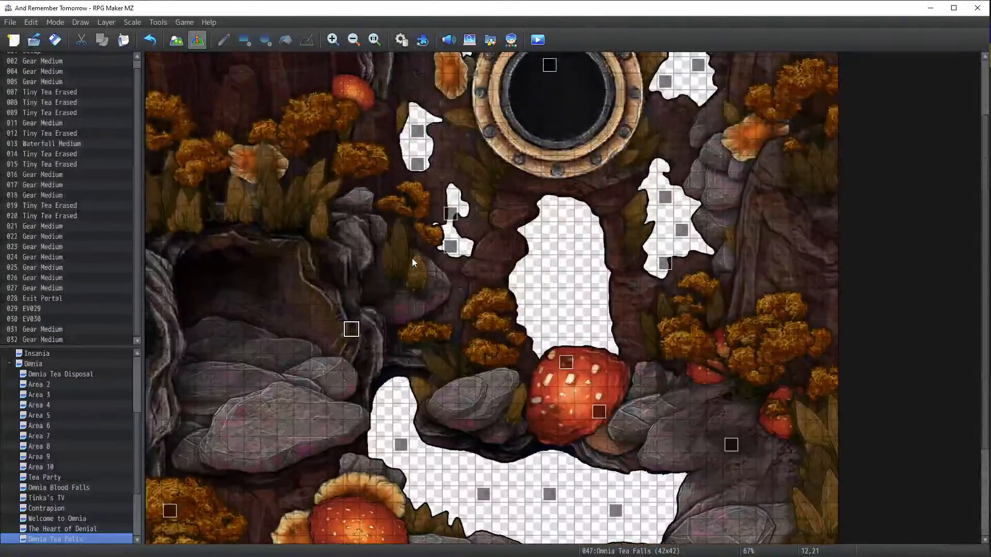
scroll(230, 142, down, 2)
scroll(230, 142, down, 3)
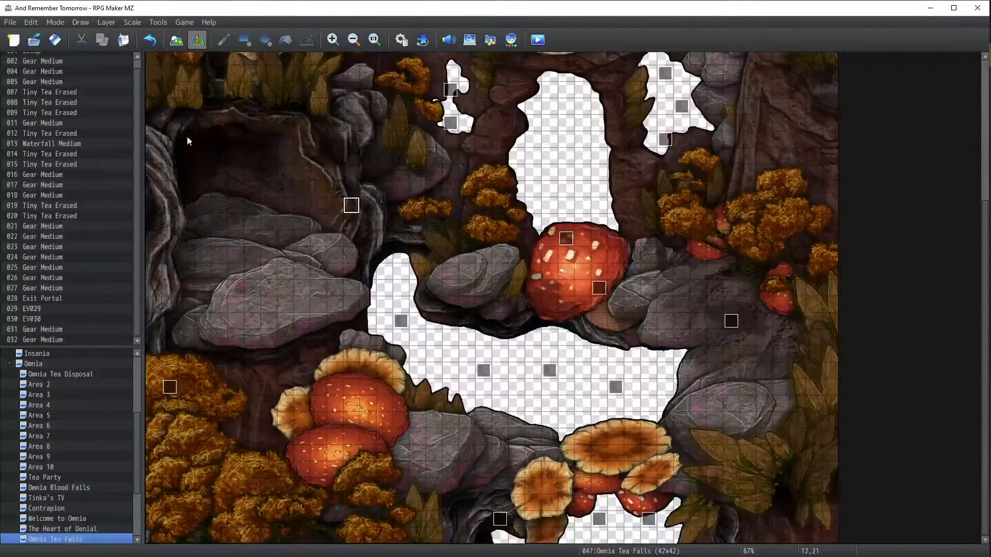
click(10, 22)
click(31, 72)
Open the Home map and examine the creator scripts in EV001 at 1,0
scroll(58, 376, up, 4)
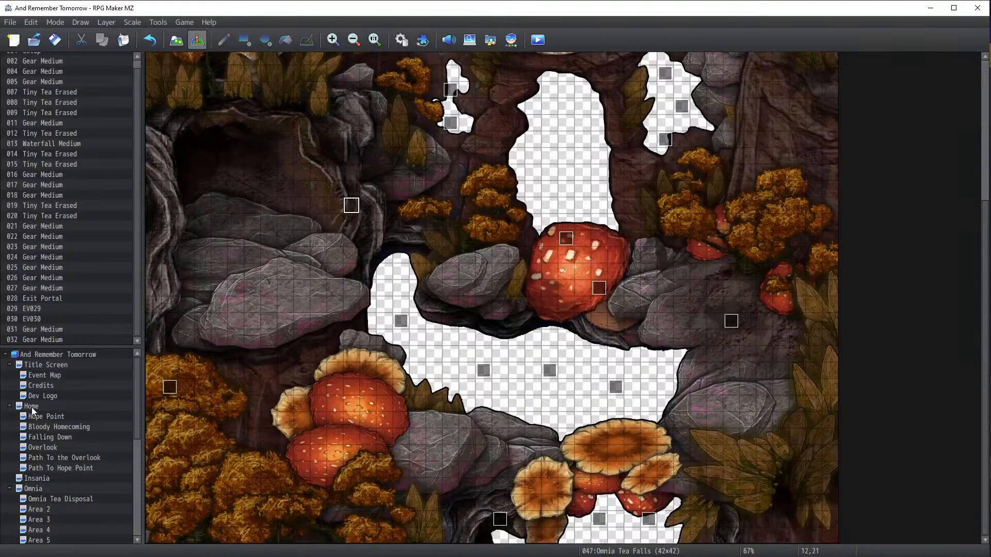
click(31, 406)
scroll(517, 420, down, 6)
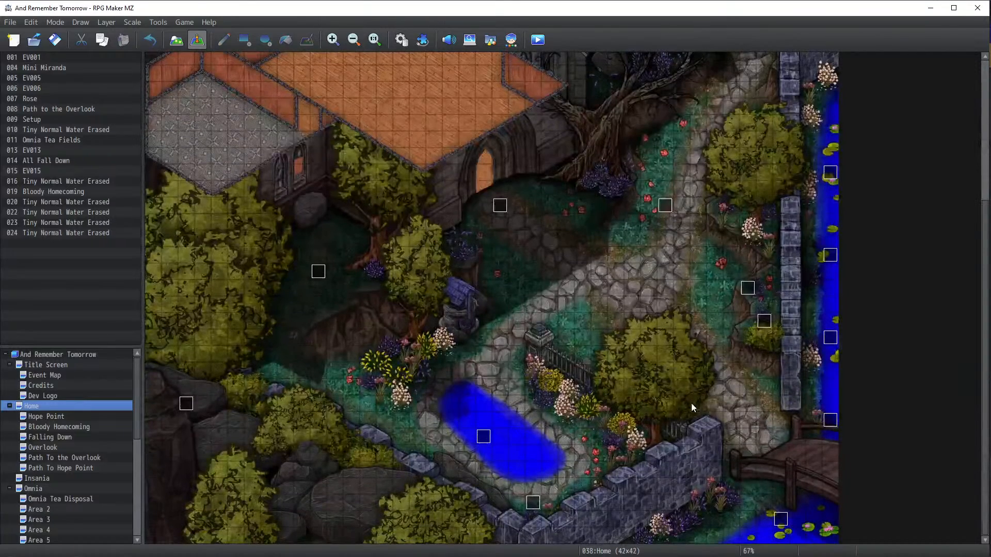
scroll(664, 383, up, 4)
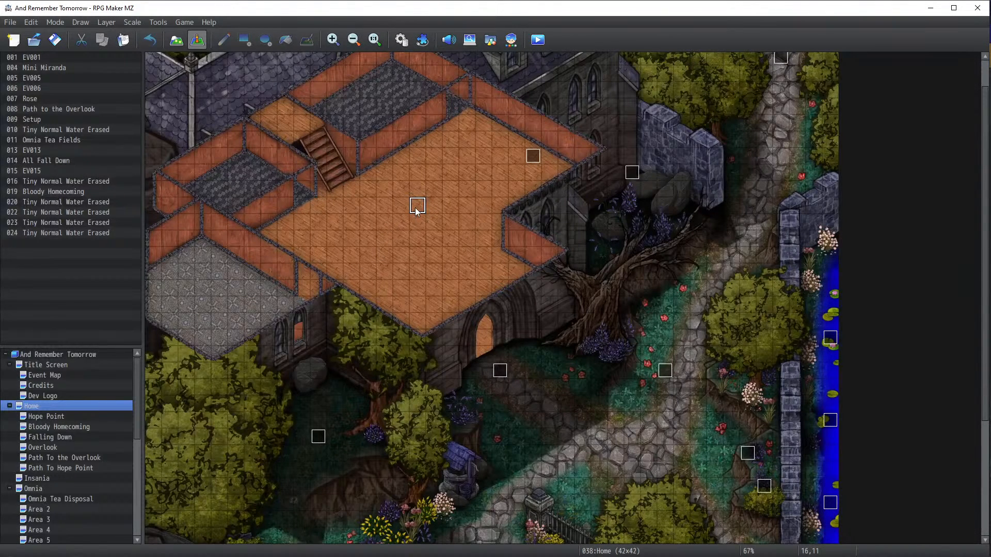
scroll(314, 202, up, 2)
double_click(171, 61)
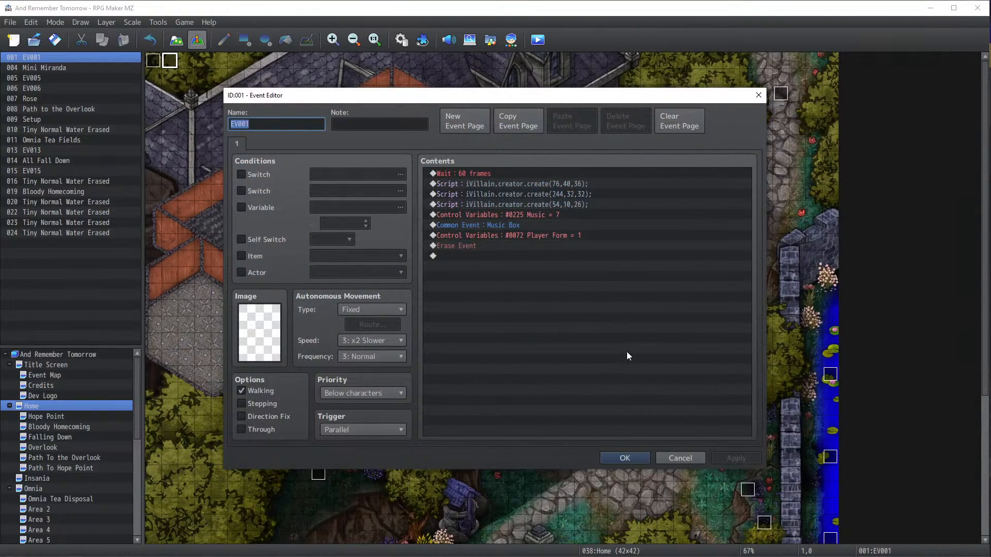
click(625, 458)
Open the Event Map and look through the Tempus section's events to identify the portal IDs
click(48, 367)
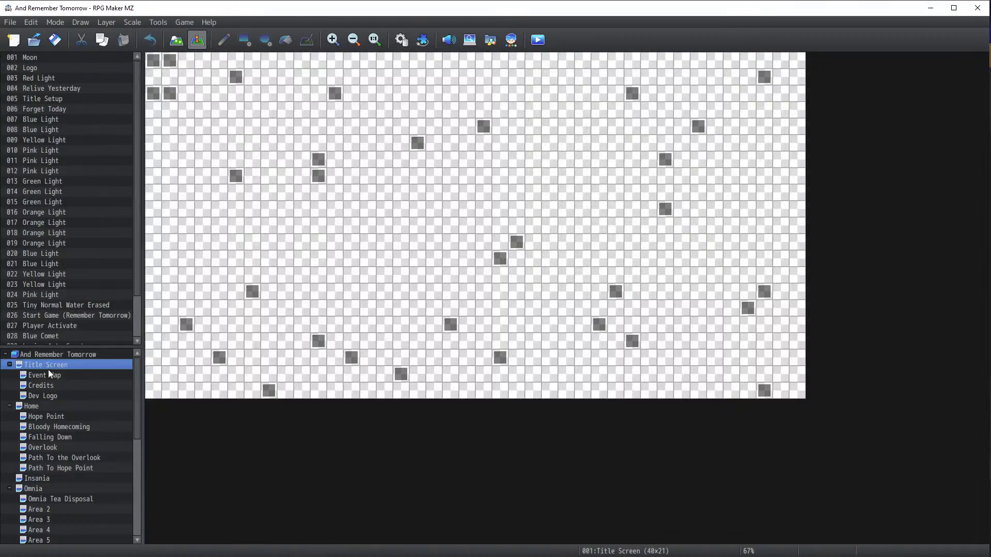
click(48, 375)
scroll(710, 423, down, 10)
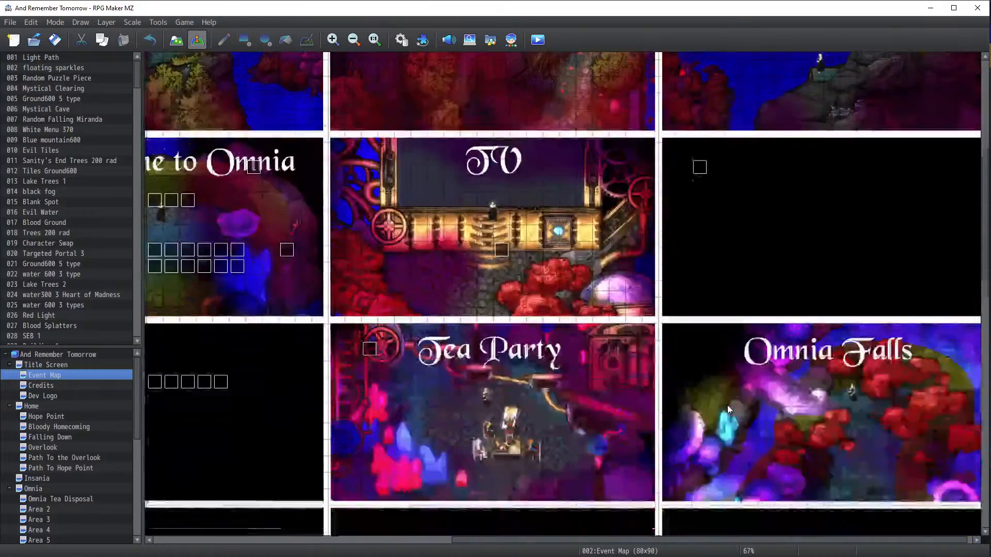
scroll(757, 191, up, 2)
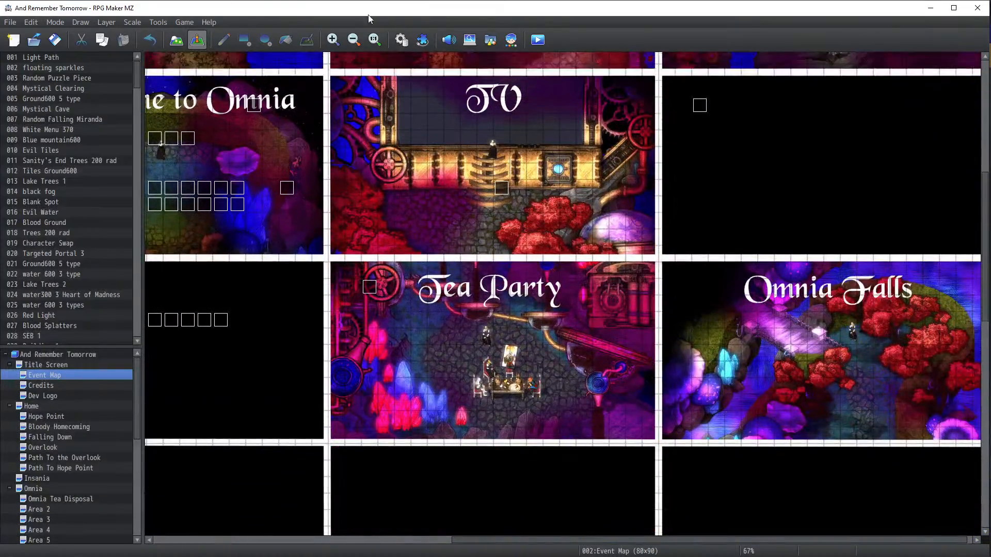
click(354, 40)
scroll(717, 290, down, 10)
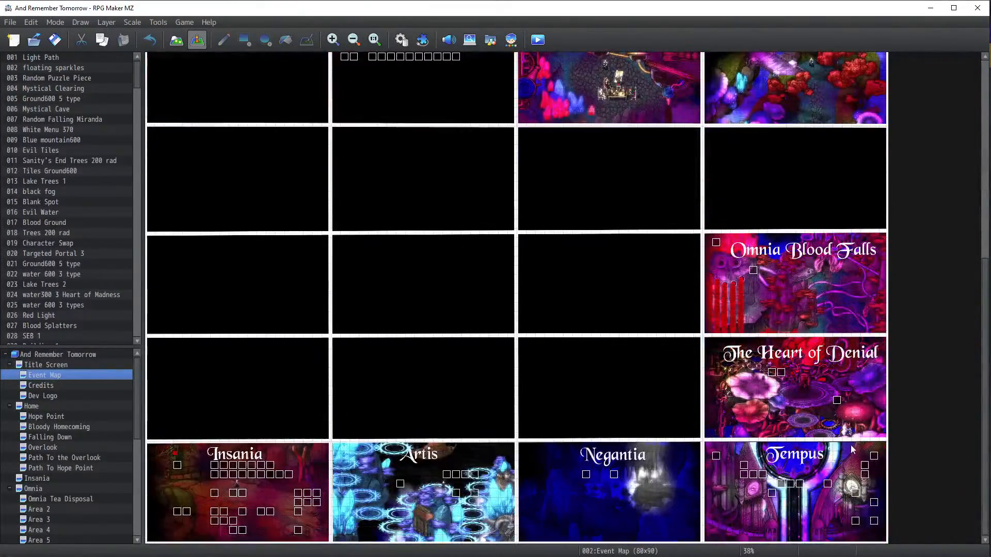
click(866, 477)
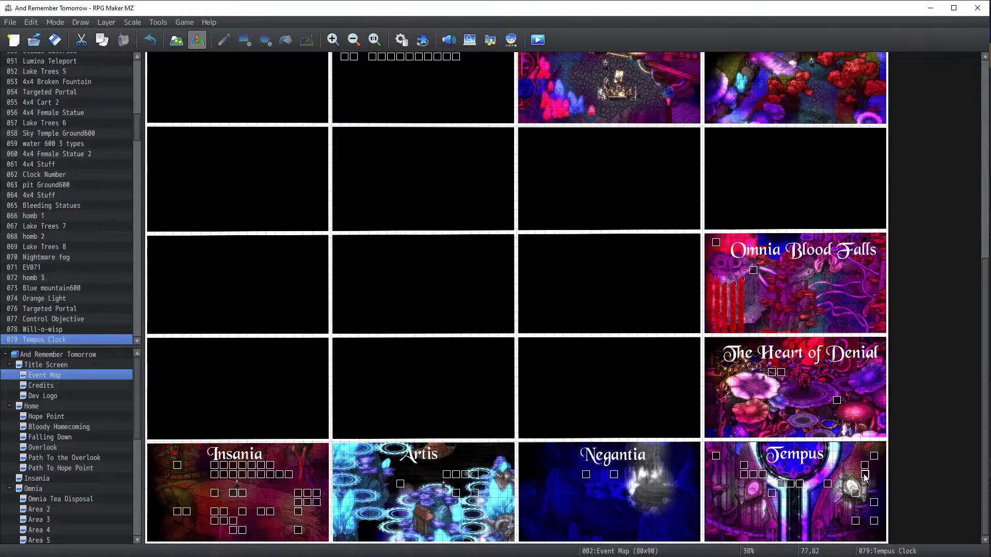
click(874, 504)
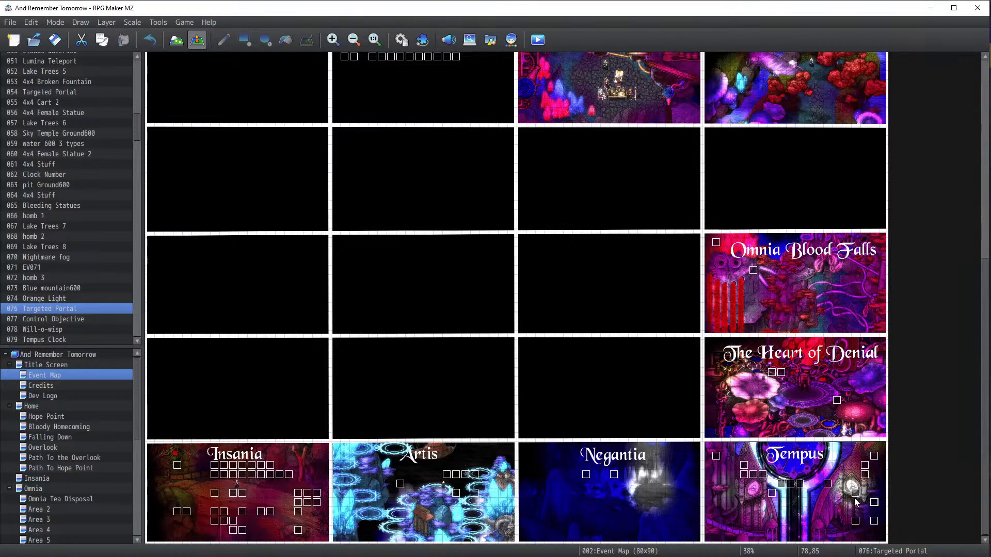
click(855, 494)
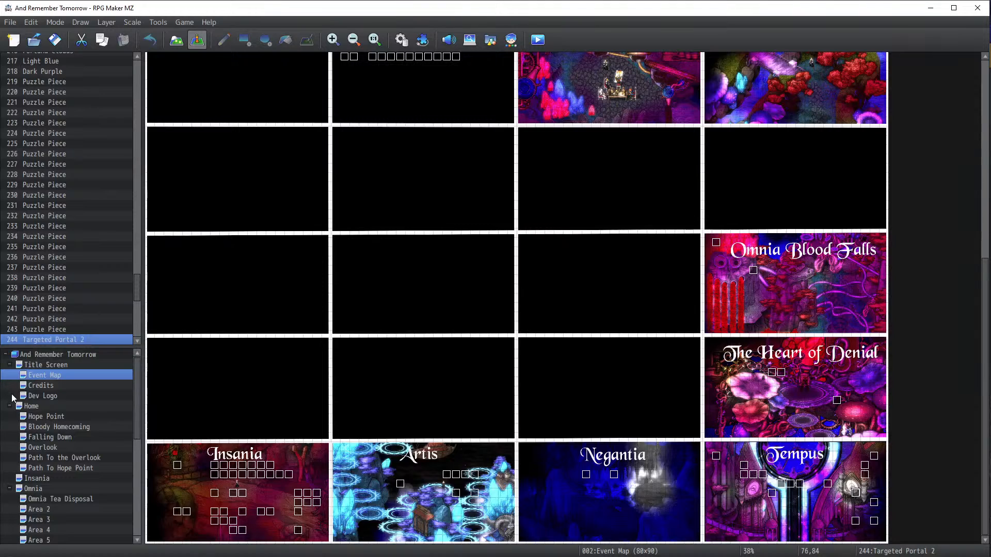
Return to the Home map, enlarge the view, and check which portal EV001's create scripts spawn
scroll(54, 510, down, 3)
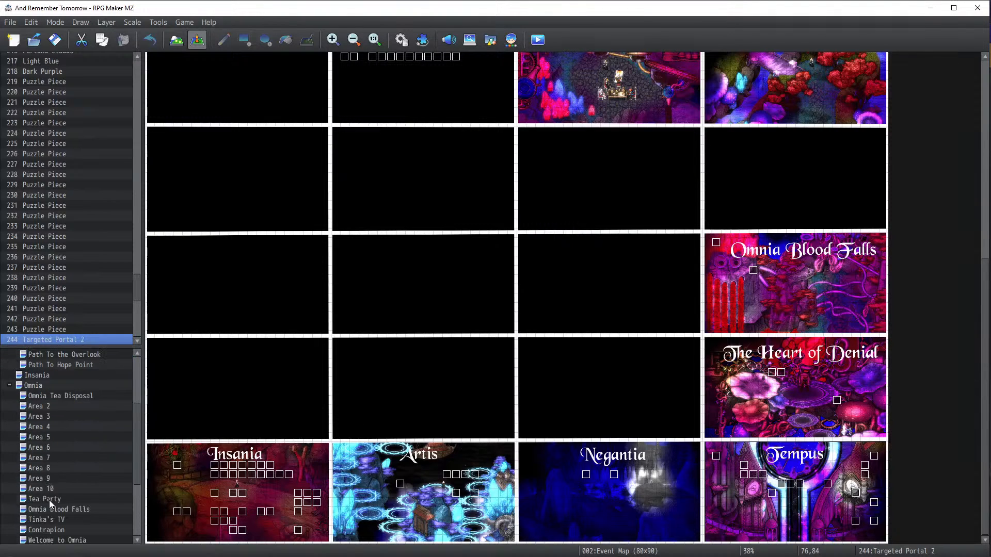
scroll(45, 432, up, 2)
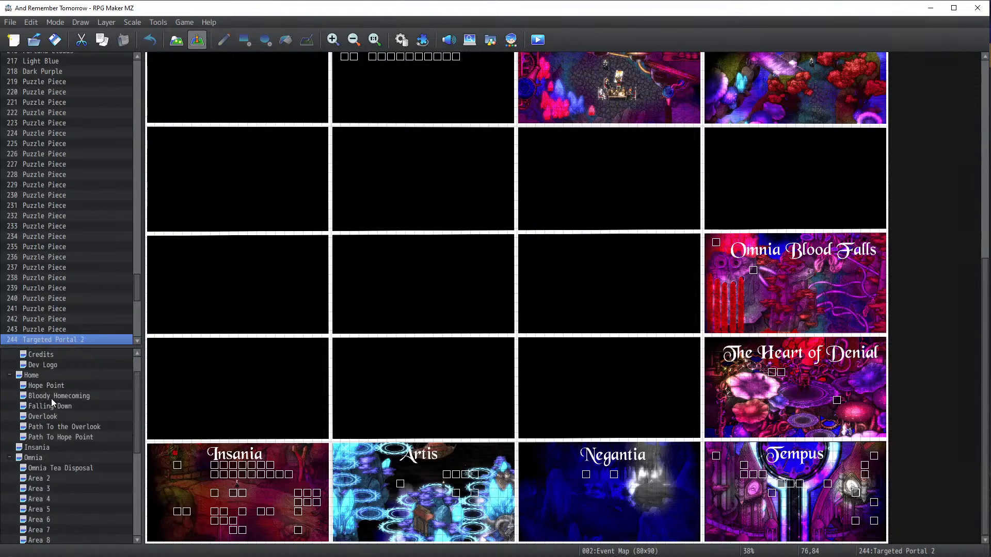
click(32, 375)
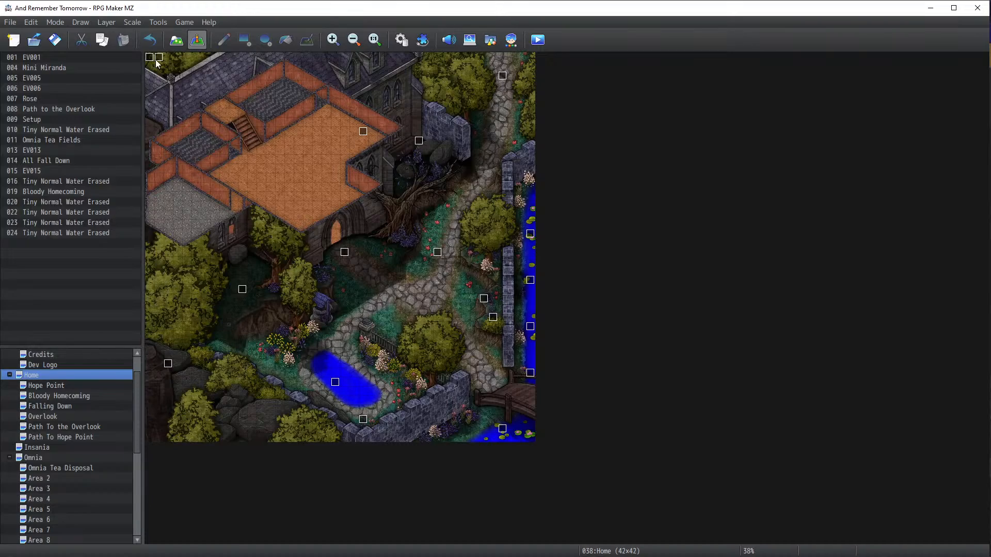
click(332, 40)
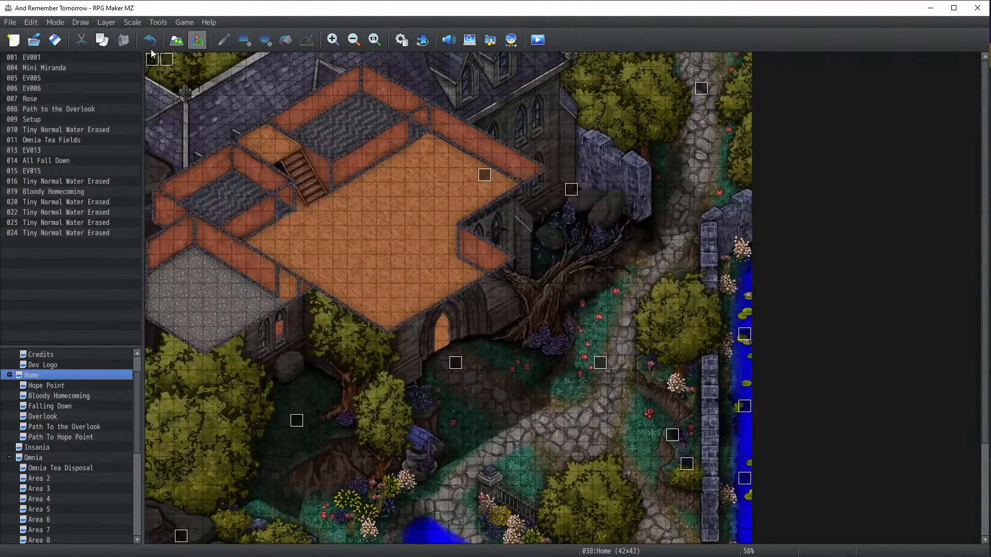
click(166, 59)
double_click(166, 60)
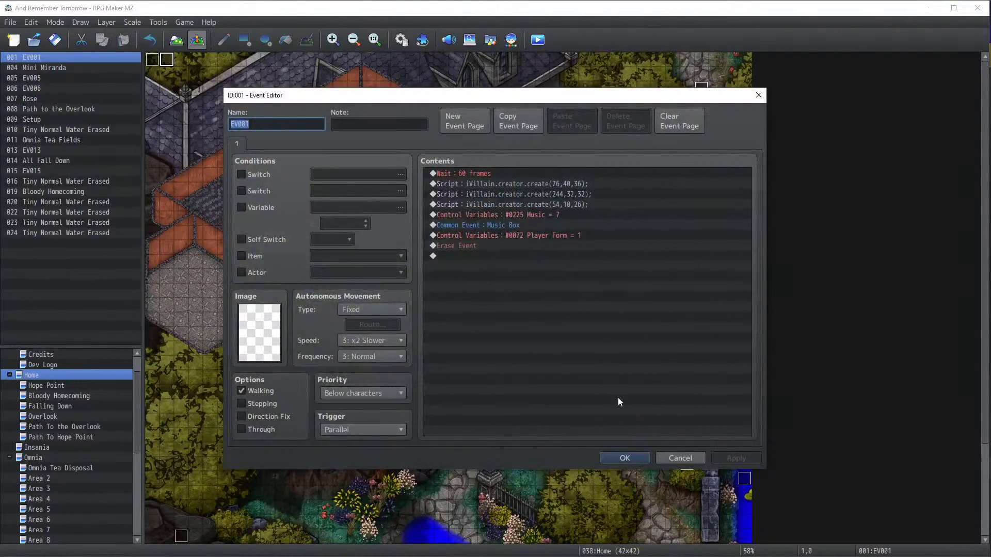
click(622, 461)
Find the target tile inside the house and change EV001's second create script to iVillain.creator.create(244,16,12);
scroll(623, 465, down, 2)
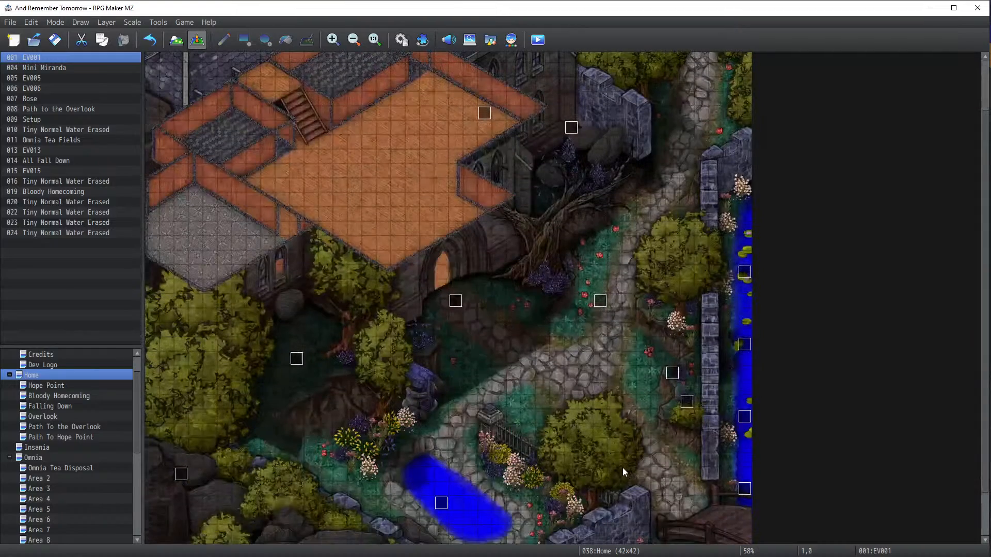
scroll(388, 218, up, 2)
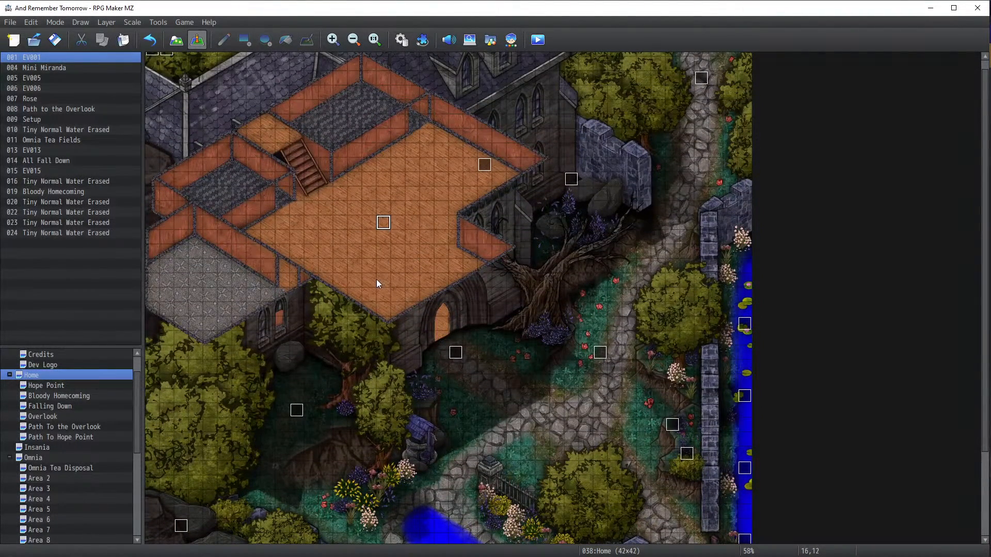
scroll(161, 78, up, 1)
double_click(165, 59)
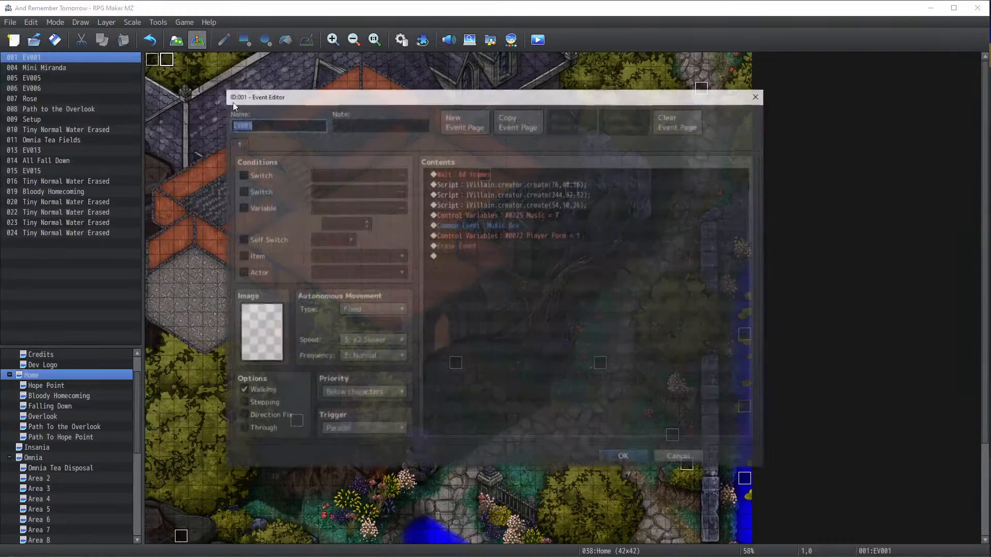
click(531, 194)
right_click(531, 194)
click(546, 218)
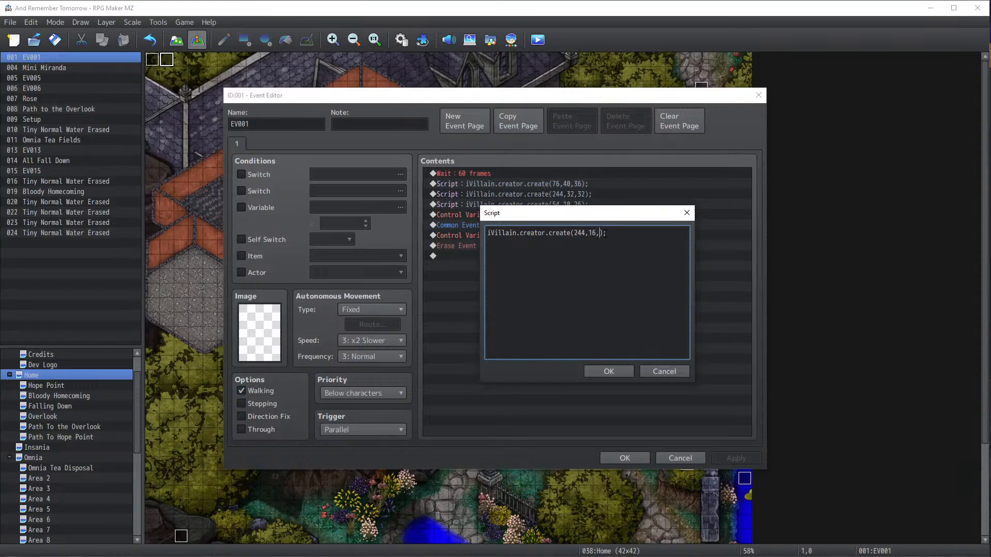
click(611, 371)
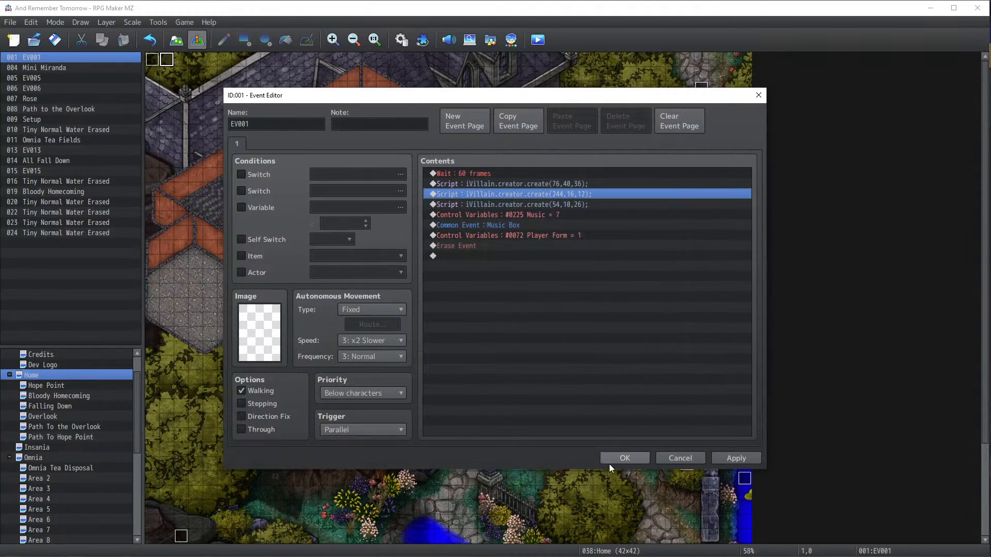
Confirm the changes to EV001, save the game project and start a playtest
click(624, 457)
scroll(506, 350, down, 5)
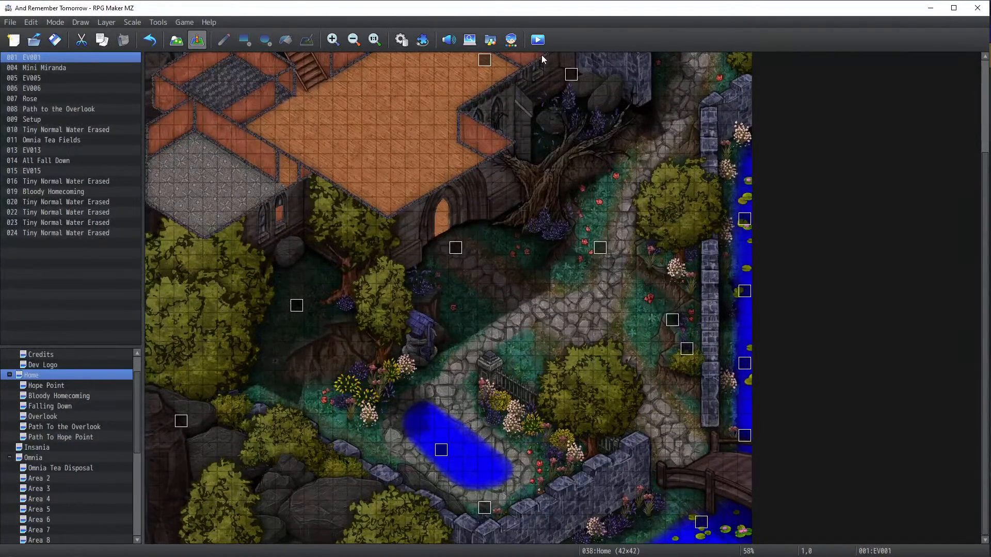
click(538, 39)
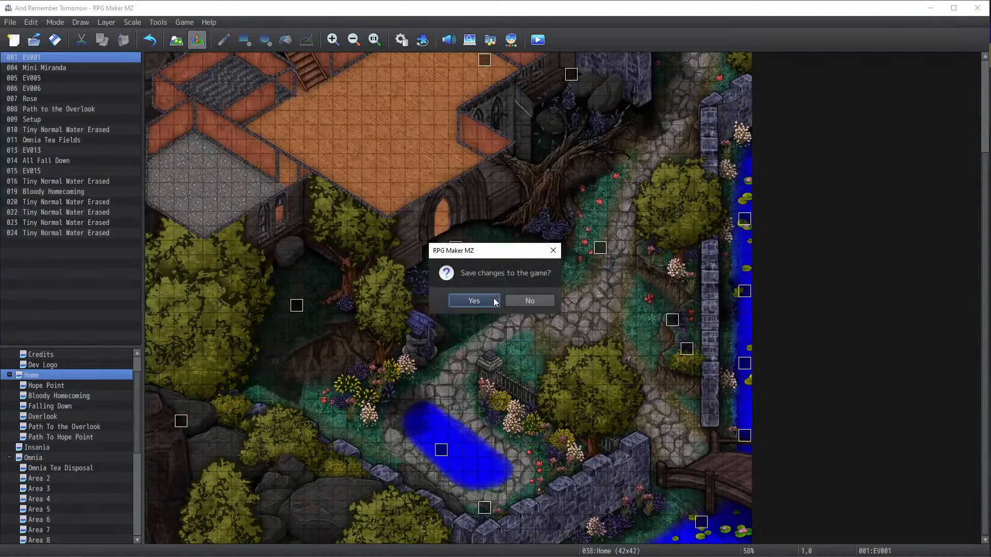
click(474, 301)
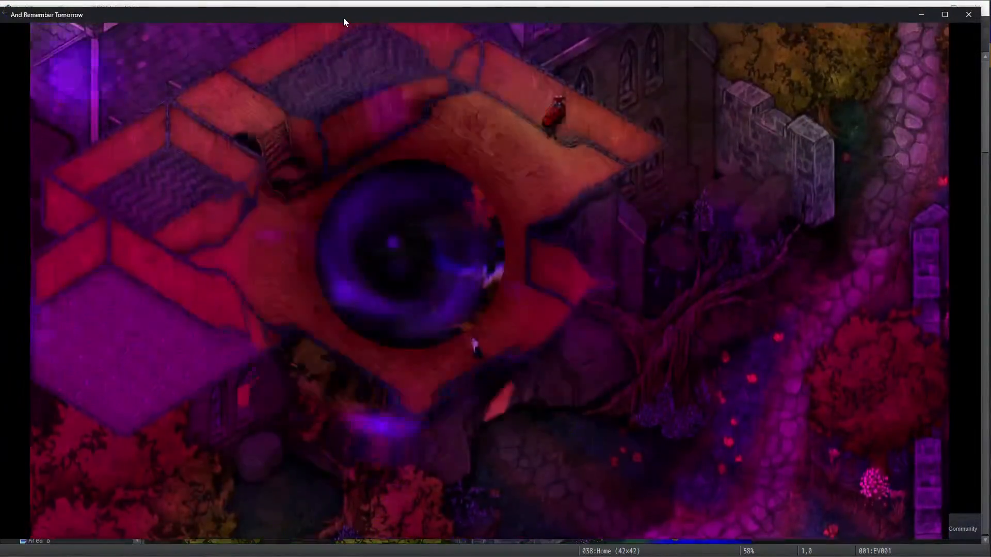
Travel through the Home portal to Omnia Tea Falls and walk around the cavern and large mushrooms to check the overlays
key(Up)
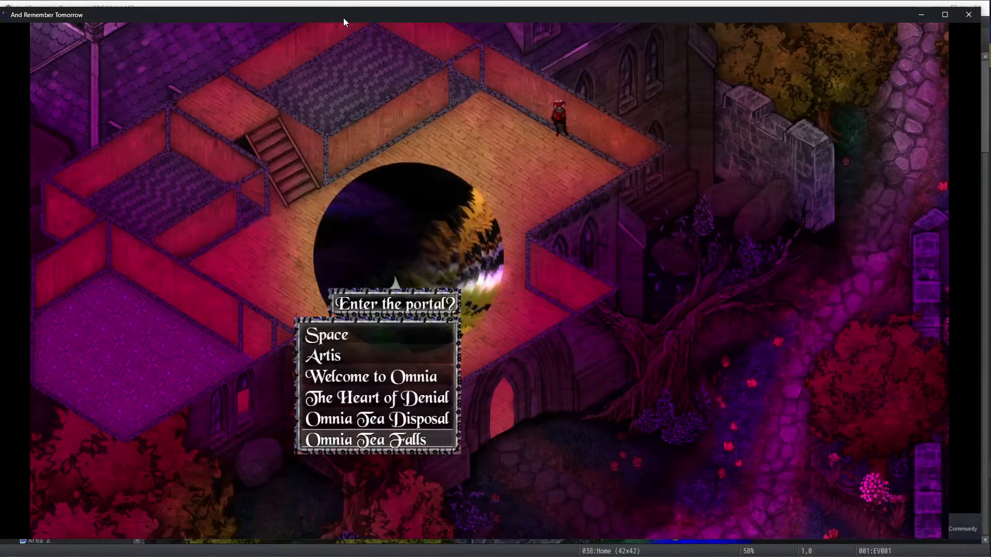
key(Return)
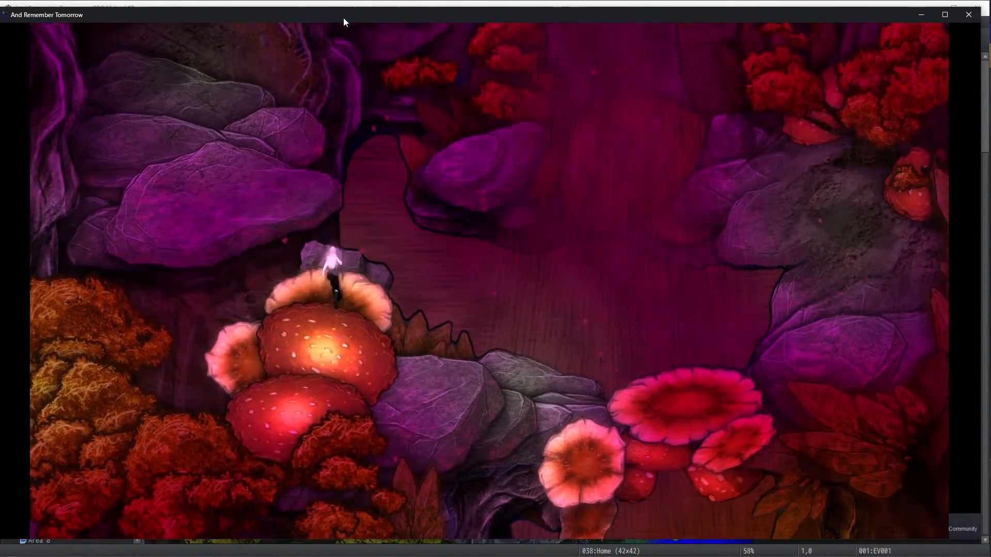
key(Left)
key(Right)
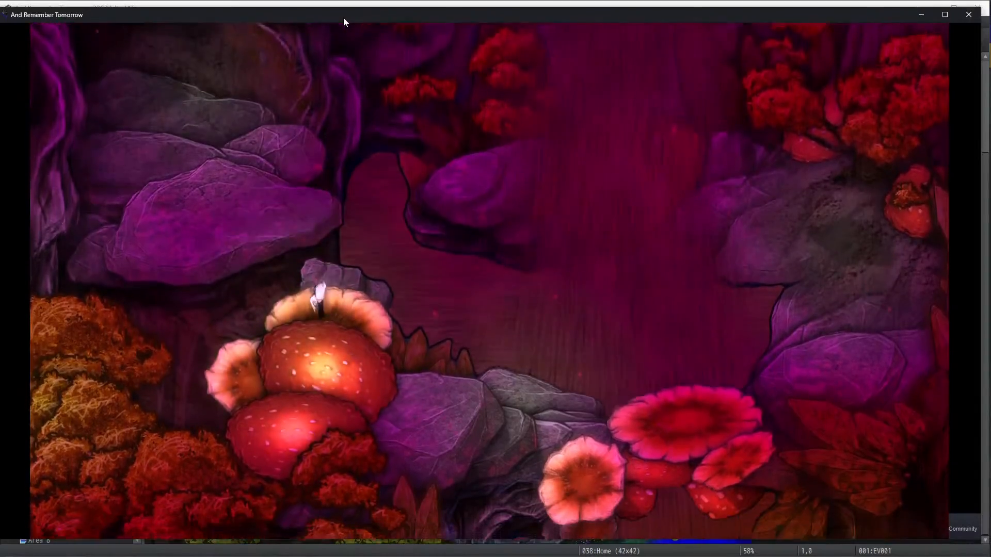
key(Left)
key(Left)
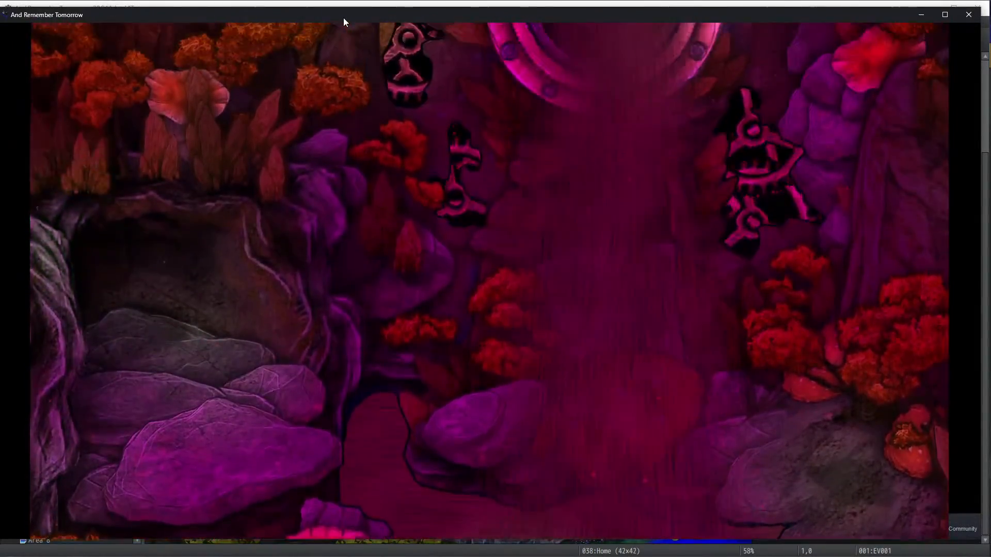
key(Left)
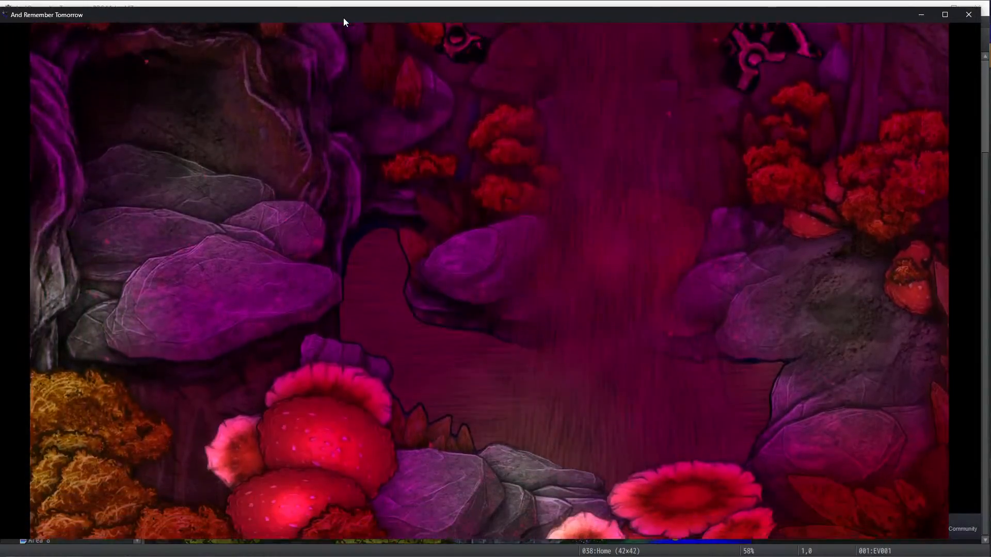
key(Right)
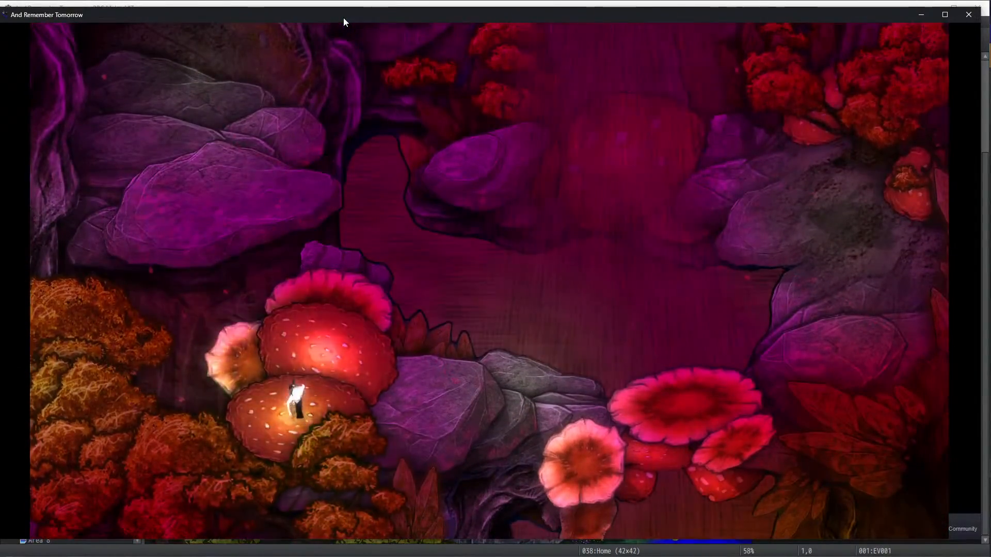
Walk the character across the lower rocks and mushrooms to the ledge on the pool's far right side, checking depth and lighting
key(Right)
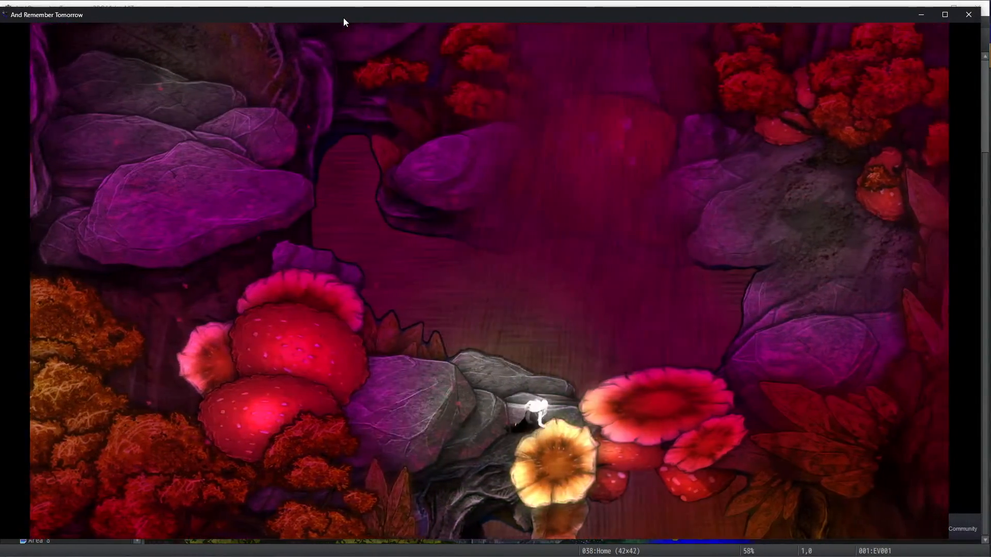
key(Left)
key(Right)
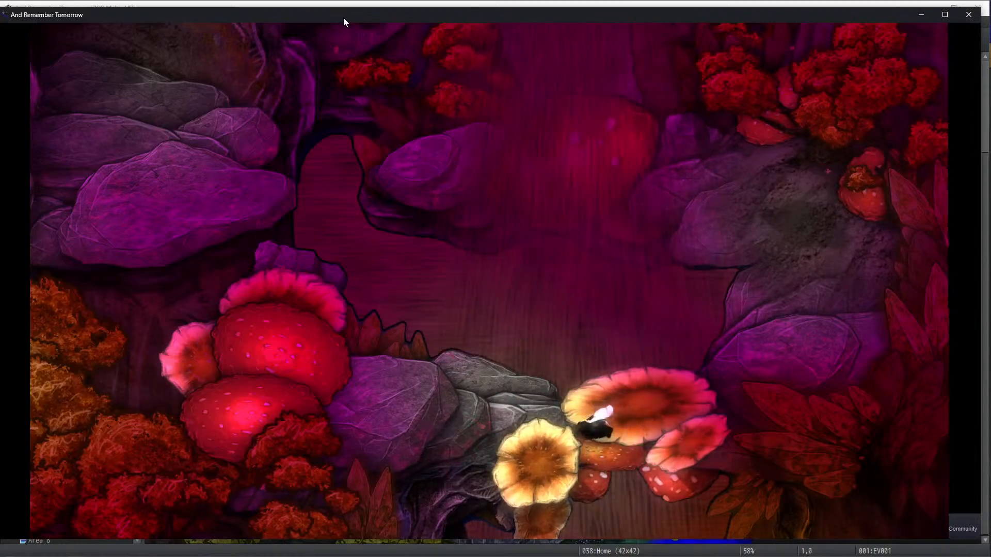
key(Up)
key(Up)
key(Right)
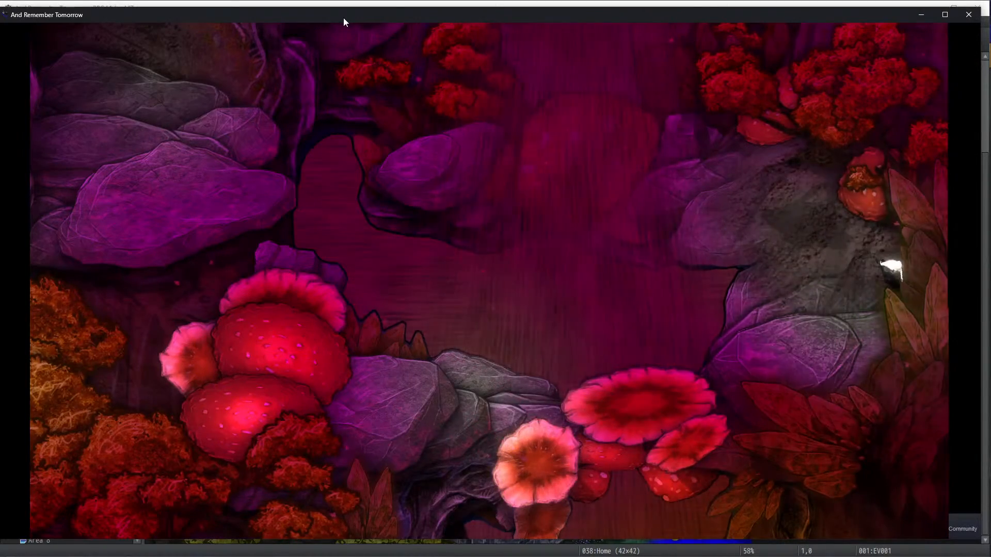
key(Up)
key(Left)
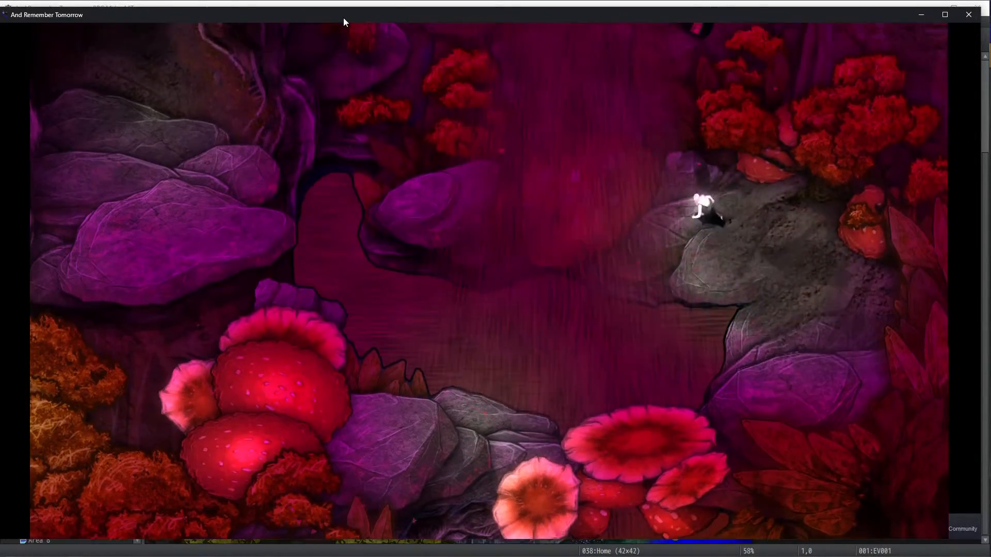
Test movement around the pool's left edge and the boulder beside the waterfall
key(Left)
key(Up)
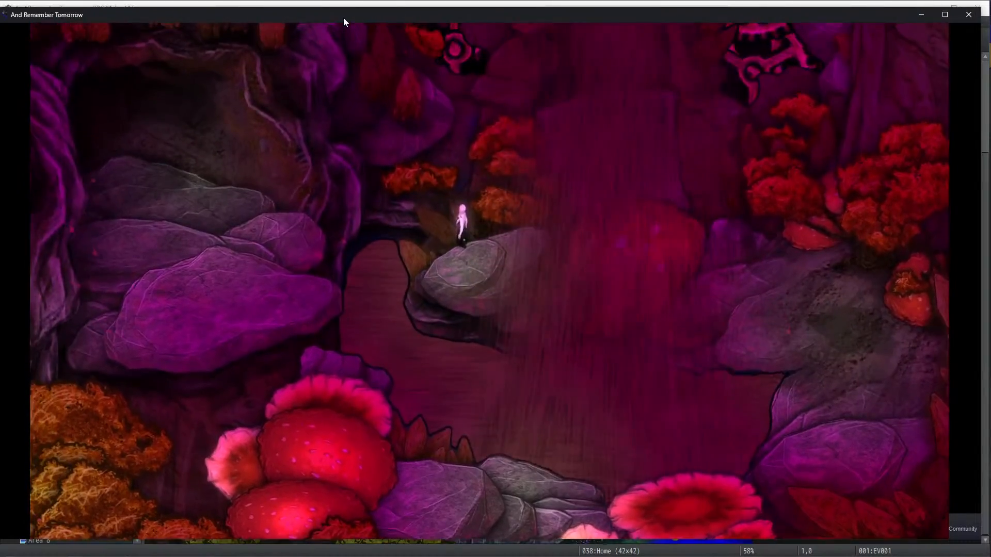
key(Left)
key(Down)
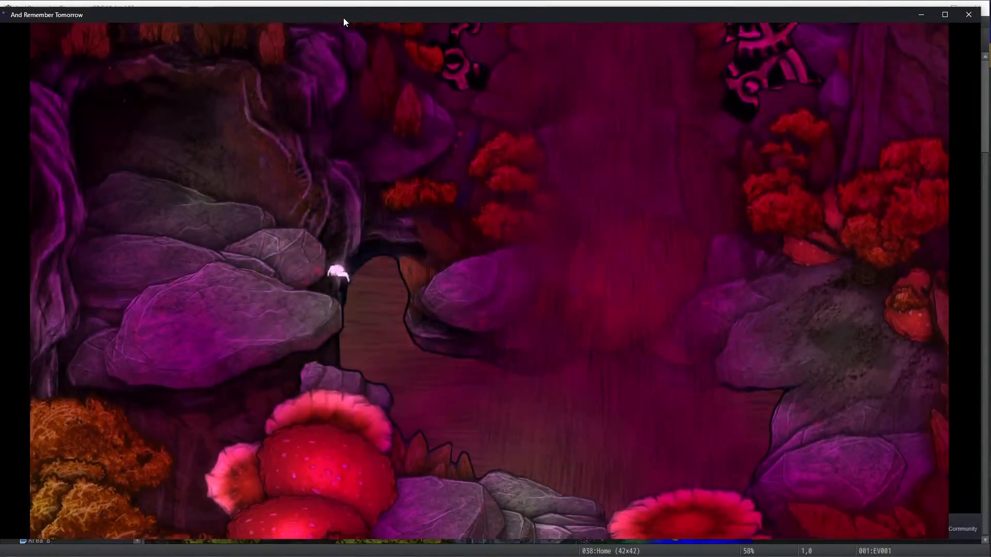
key(Right)
key(Down)
key(Left)
key(Right)
key(Up)
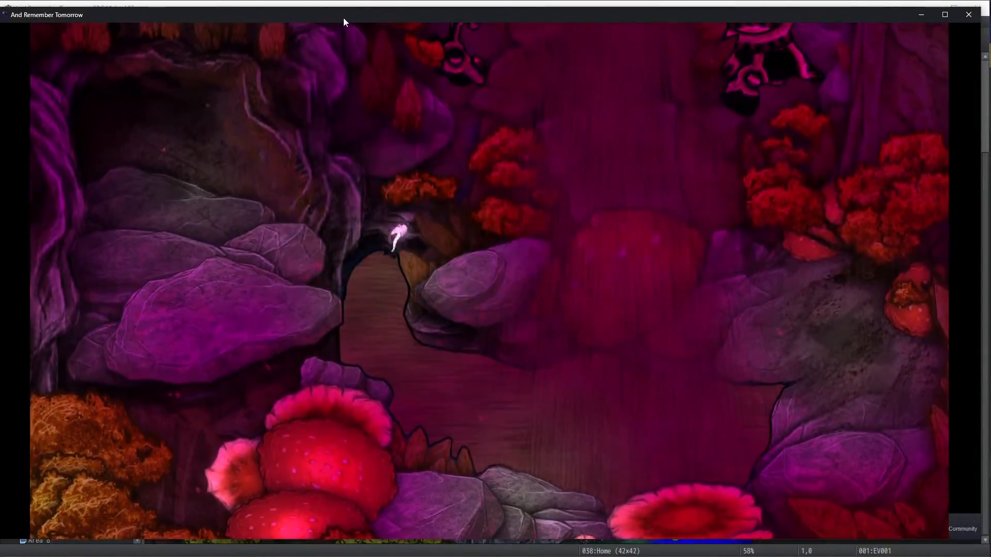
key(Down)
key(Right)
key(Down)
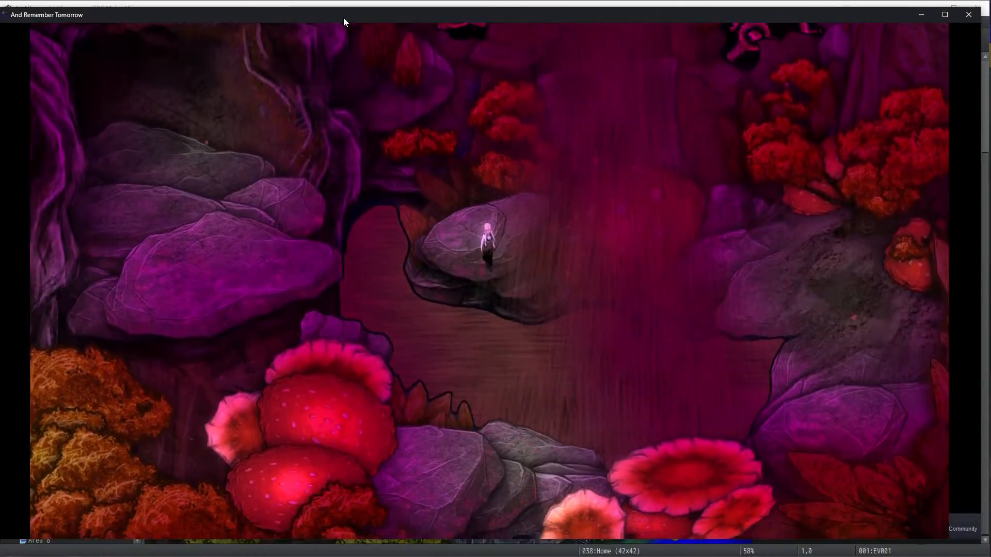
key(Up)
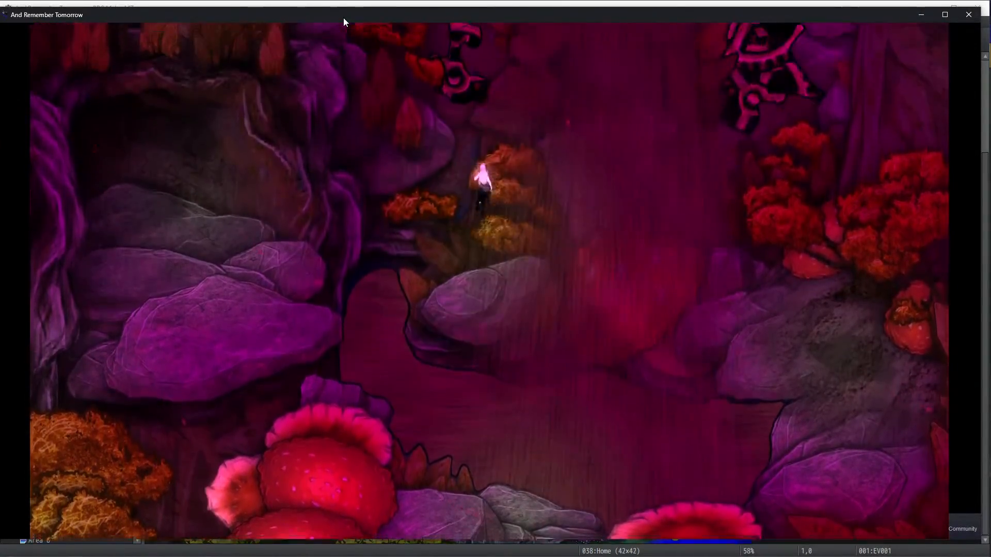
Climb the wall beside the waterfall and explore the area around the gears left of the large pipe
key(Up)
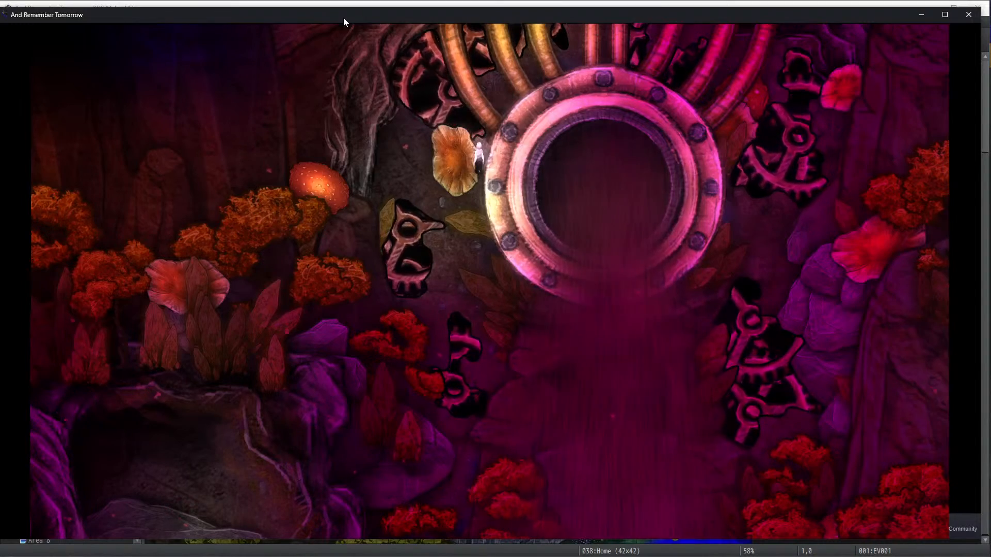
key(Left)
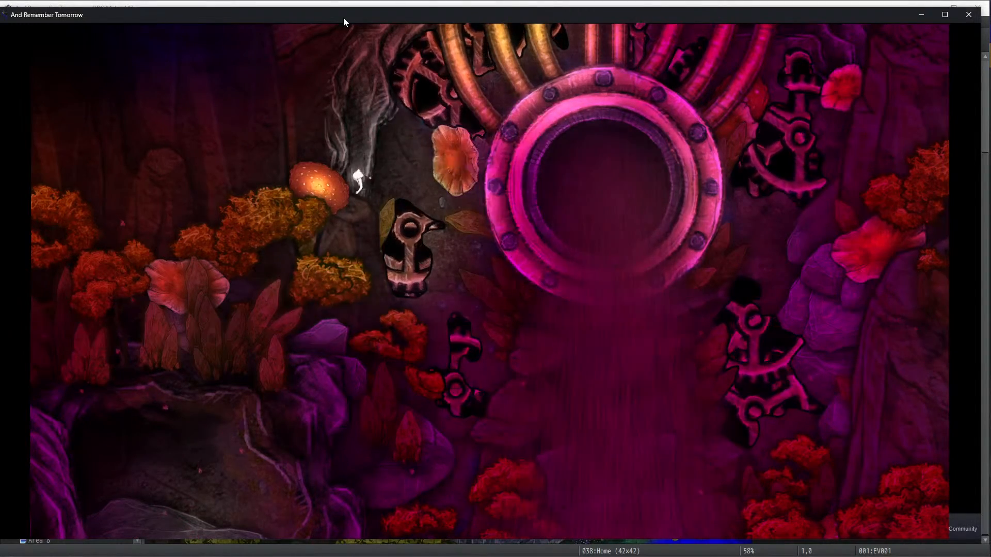
key(Down)
key(Right)
key(Up)
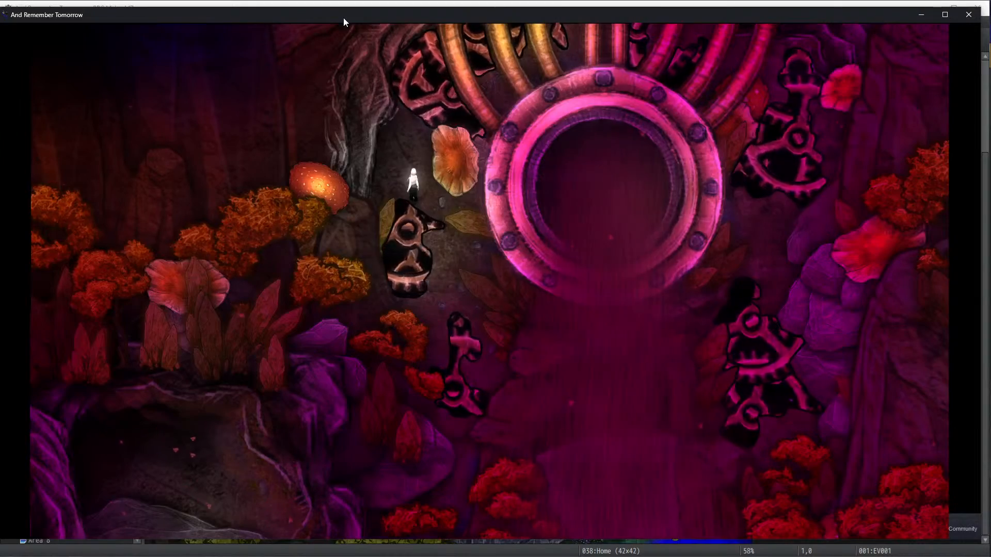
key(Right)
key(Down)
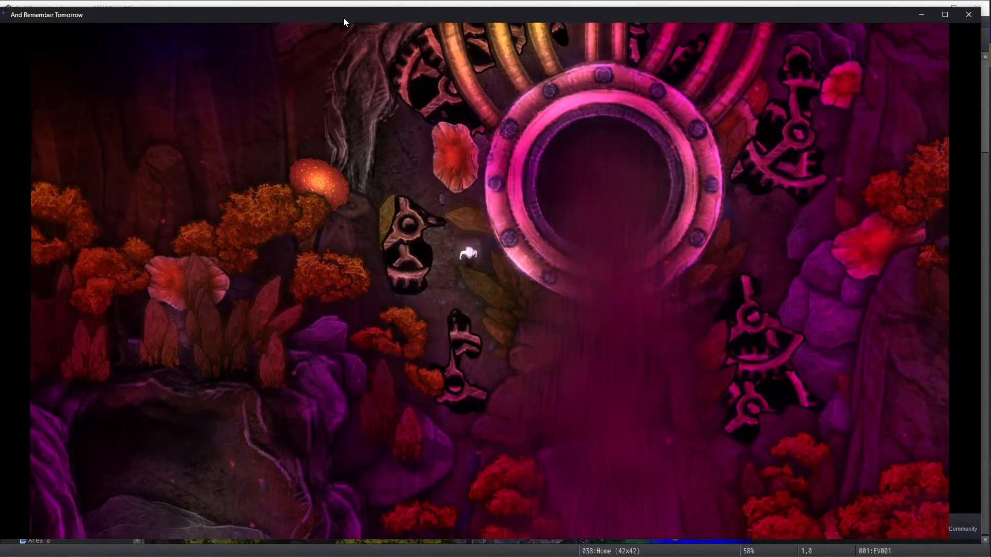
key(Down)
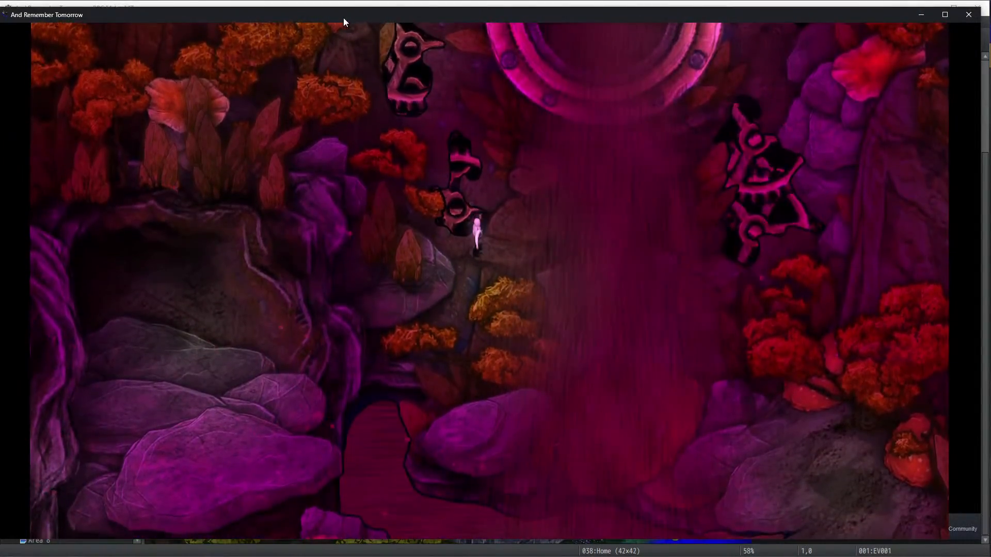
key(Up)
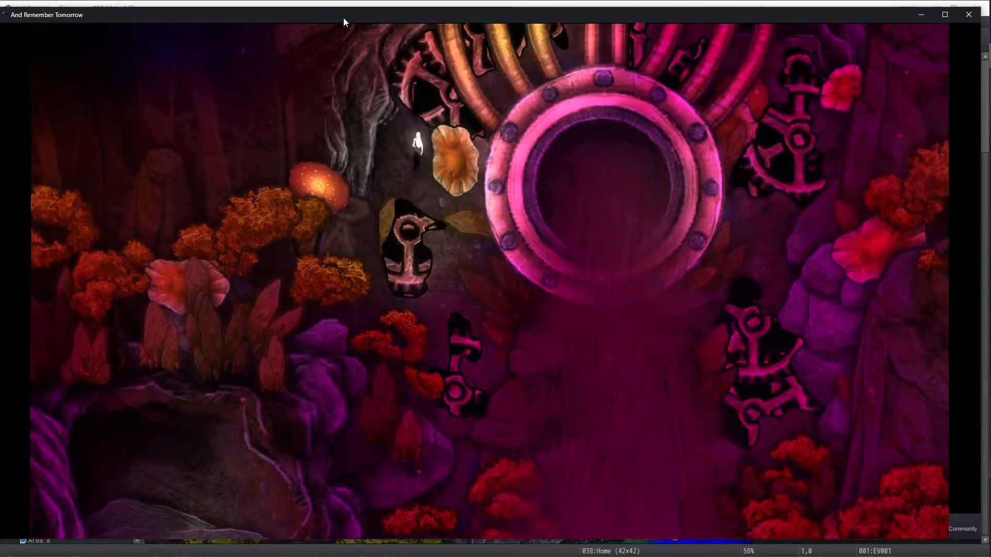
Cross over the large pipe to the waterfall's right side and descend to the rocky ledge below
key(Right)
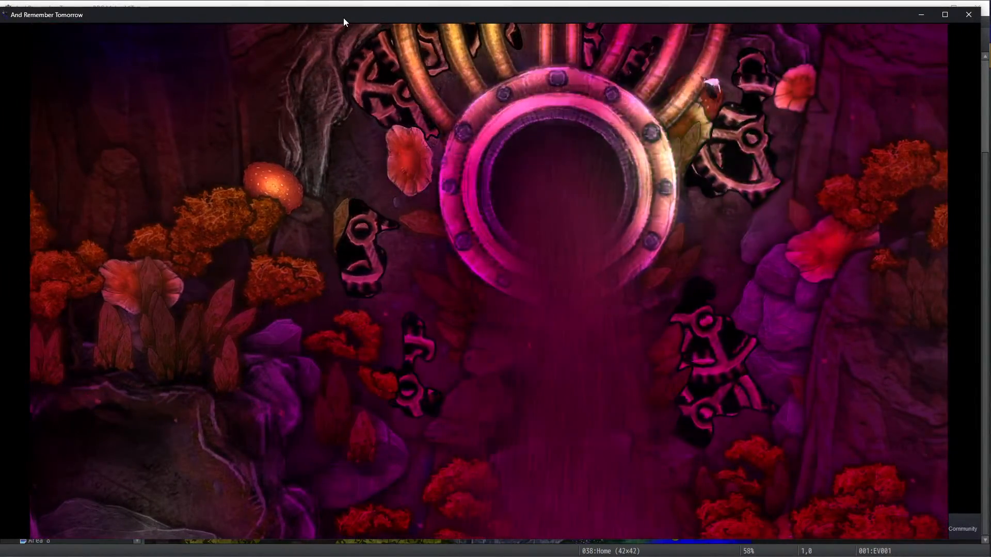
key(Down)
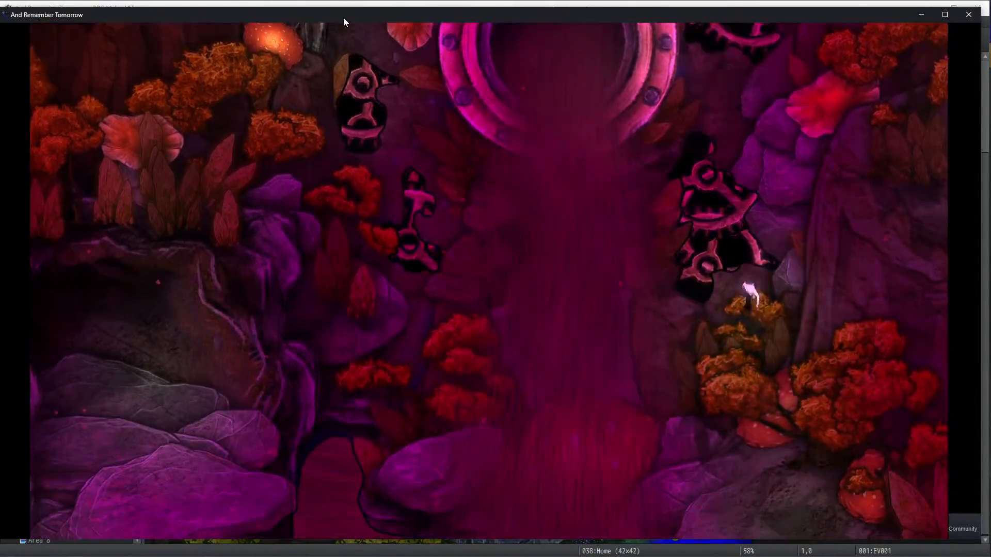
key(Down)
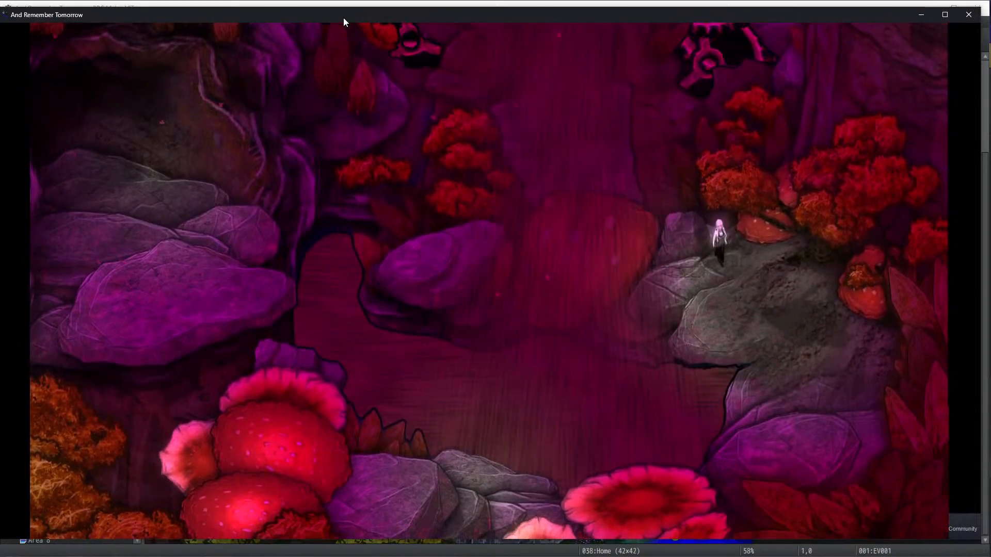
key(Right)
key(Down)
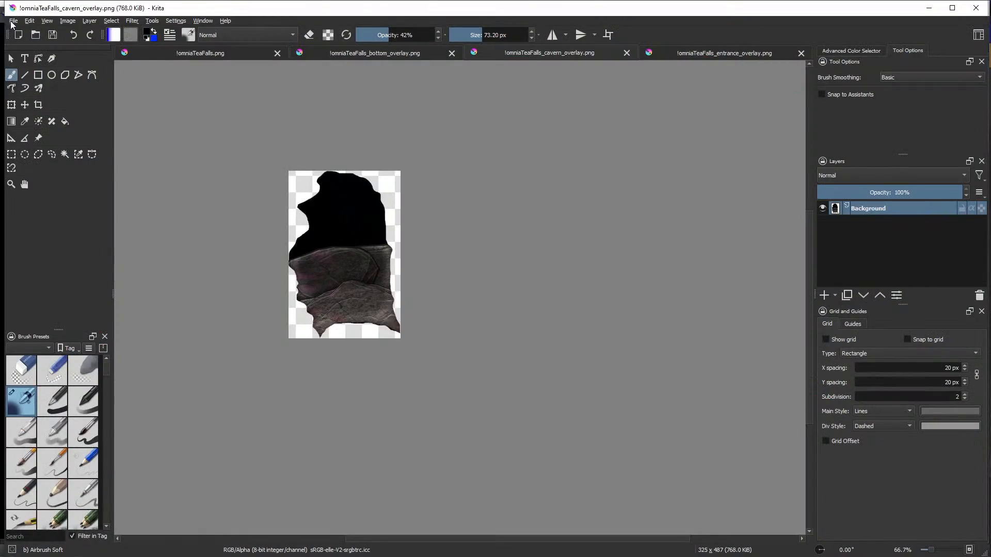
In Krita, create a new 4,480 x 1,080 image from the game screenshot and view the captured scene
click(13, 20)
click(31, 30)
click(587, 401)
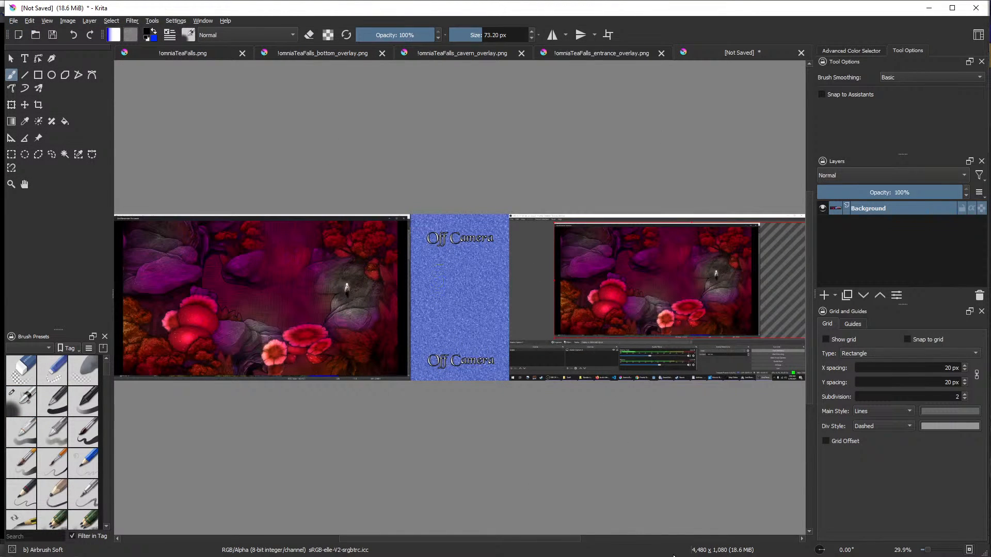
drag(537, 539, 553, 540)
scroll(631, 328, up, 4)
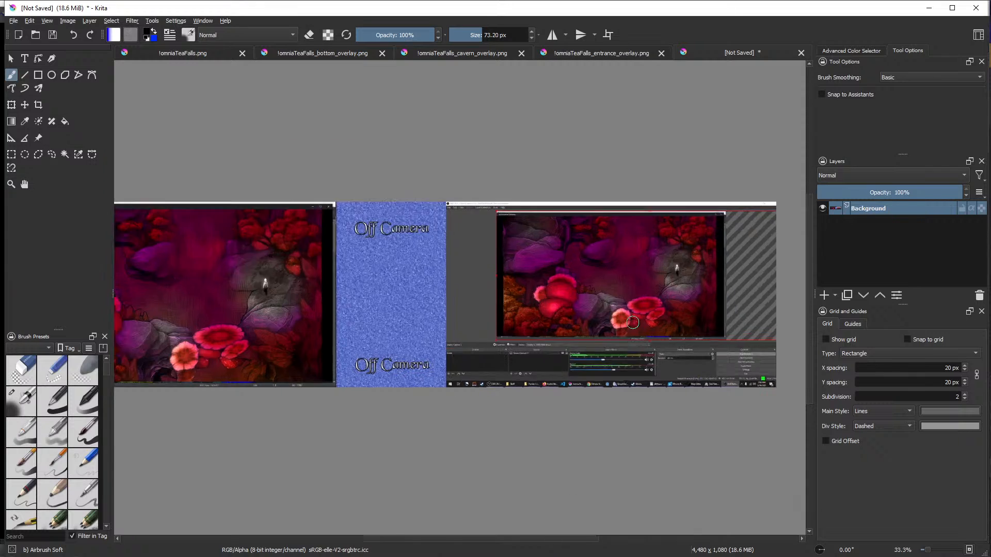
scroll(625, 346, down, 3)
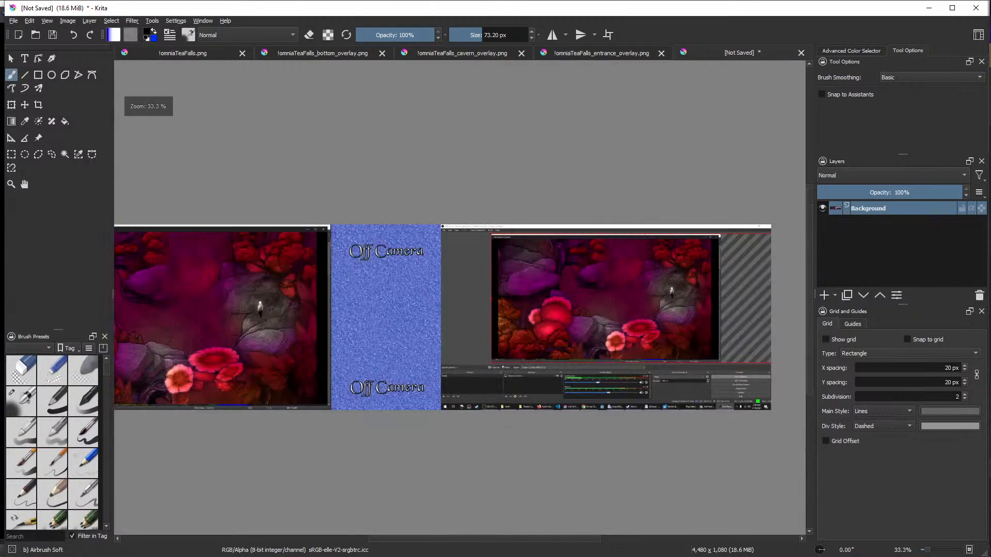
drag(555, 540, 429, 540)
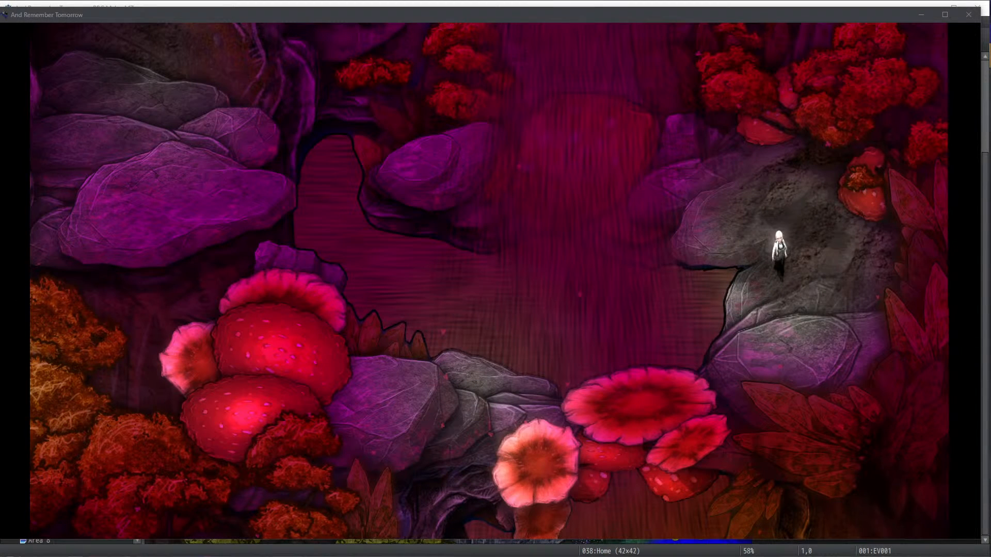
Reposition the Krita window, enlarge it to cover the playtest, and switch back to the running game
drag(990, 39, 636, 32)
drag(861, 40, 658, 27)
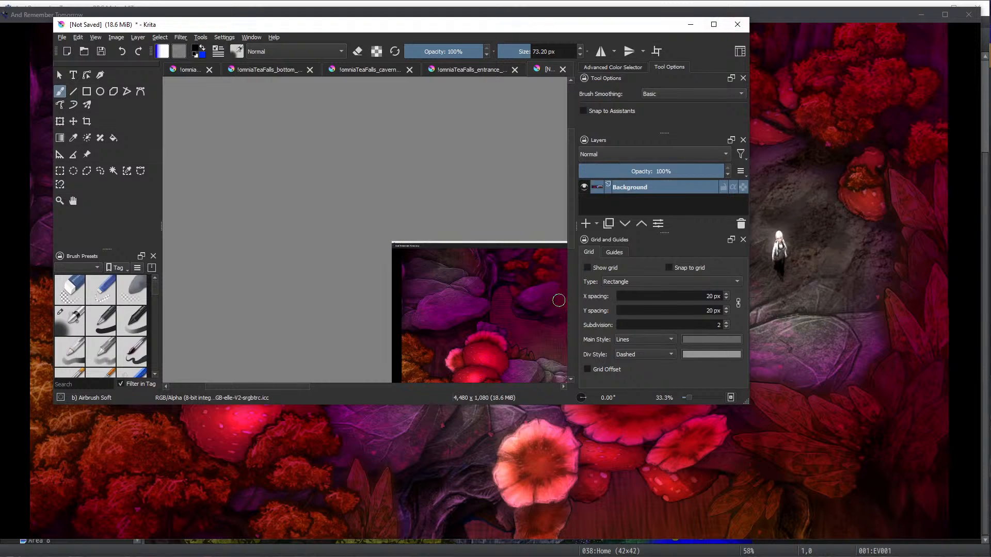
drag(609, 29, 565, 22)
drag(702, 392, 980, 556)
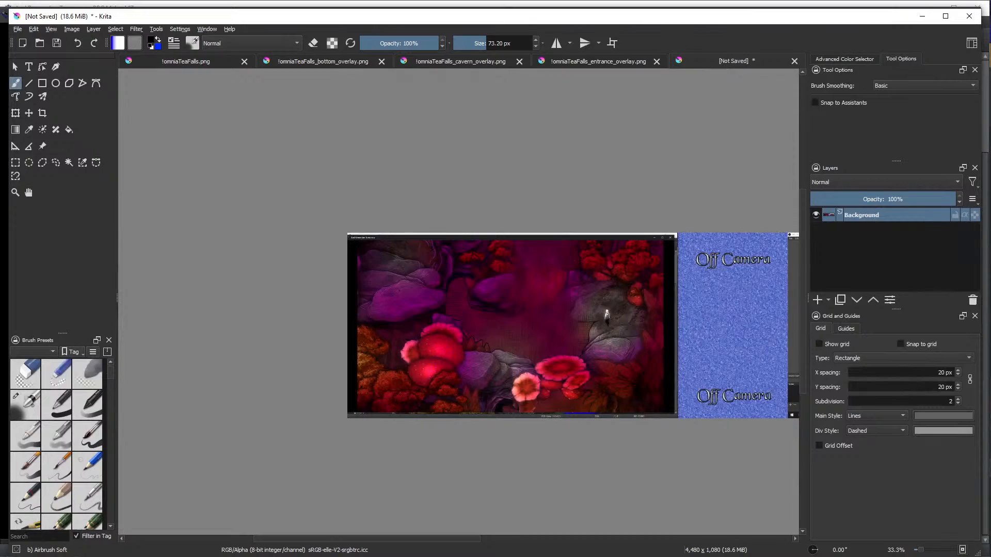
key(alt+Tab)
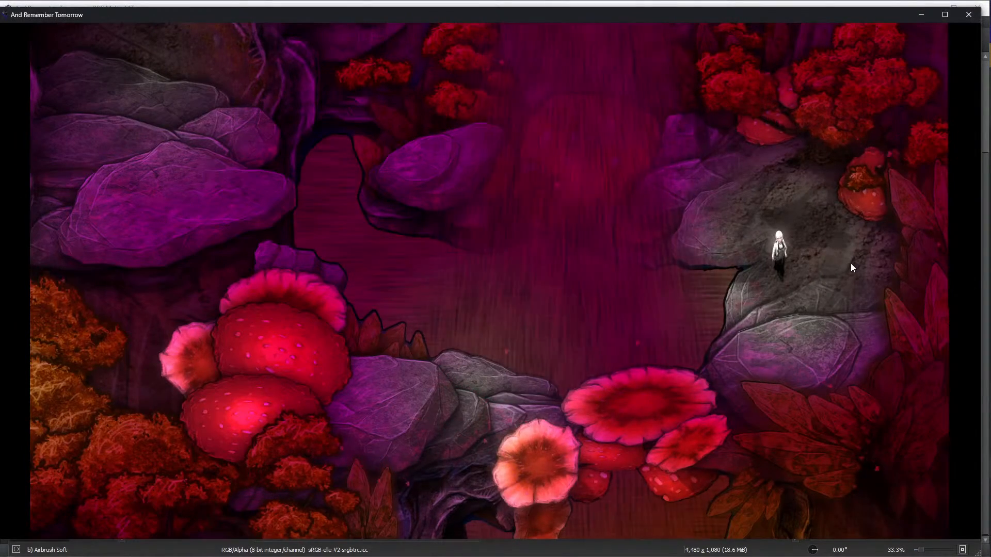
Move the character around the rocky ledge beside the waterfall to the ledge's left edge
key(Up)
key(Right)
key(Left)
key(Down)
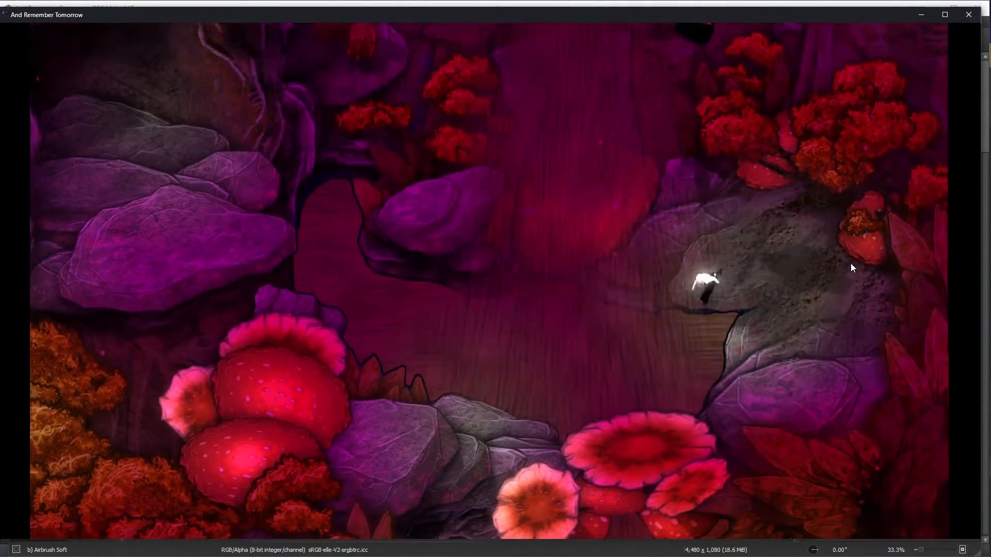
Climb through the waterfall below the large pipe and come back down toward the leafy plants at the map's lower right
key(Up)
key(Down)
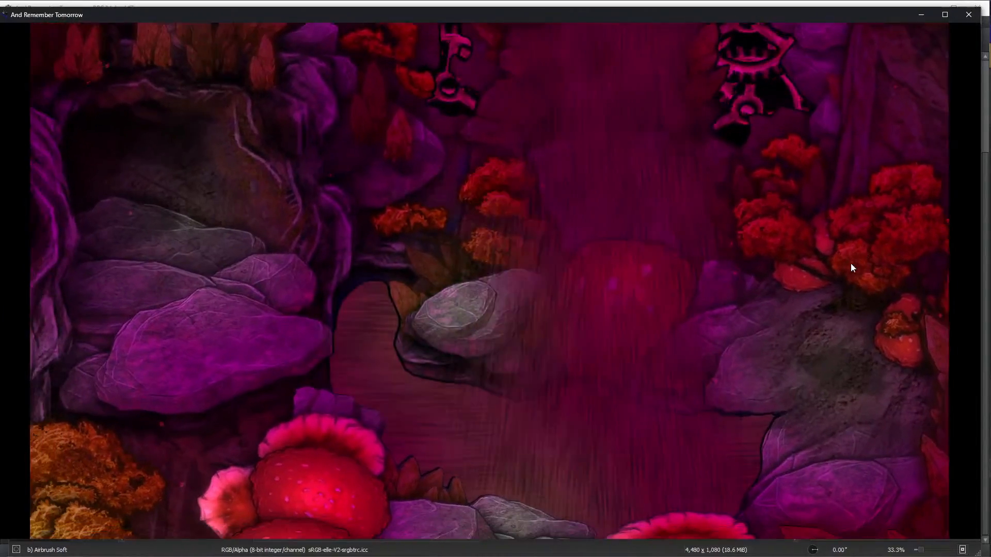
key(Up)
key(Right)
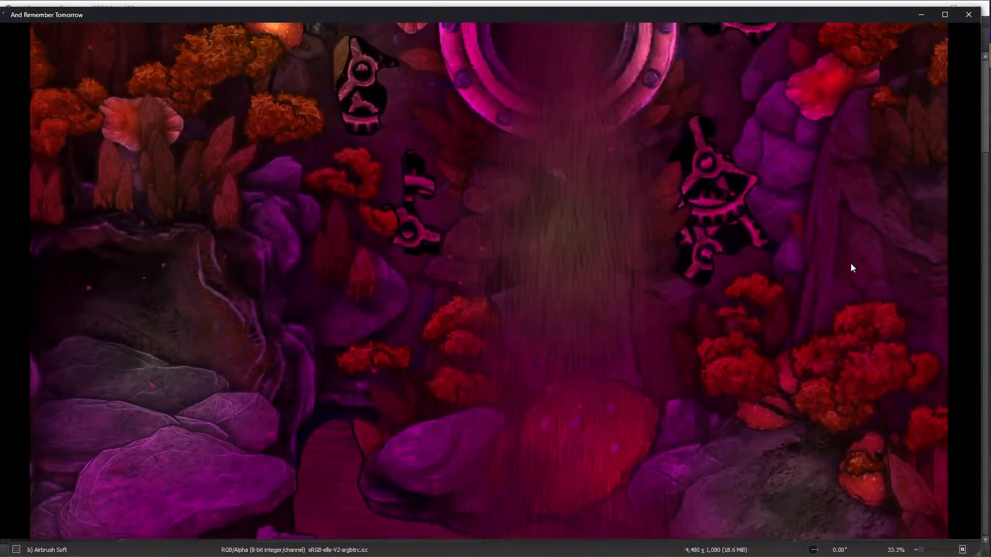
key(Down)
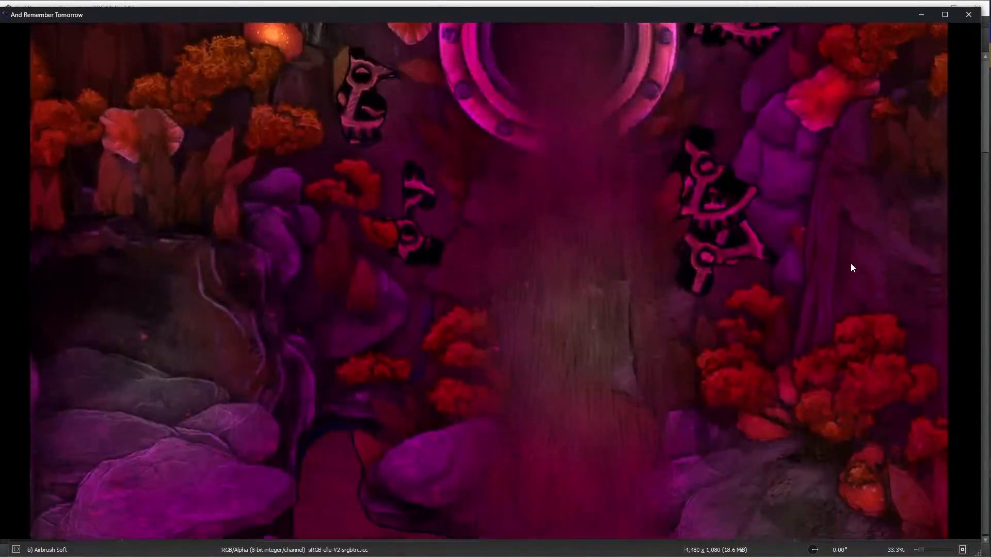
key(Right)
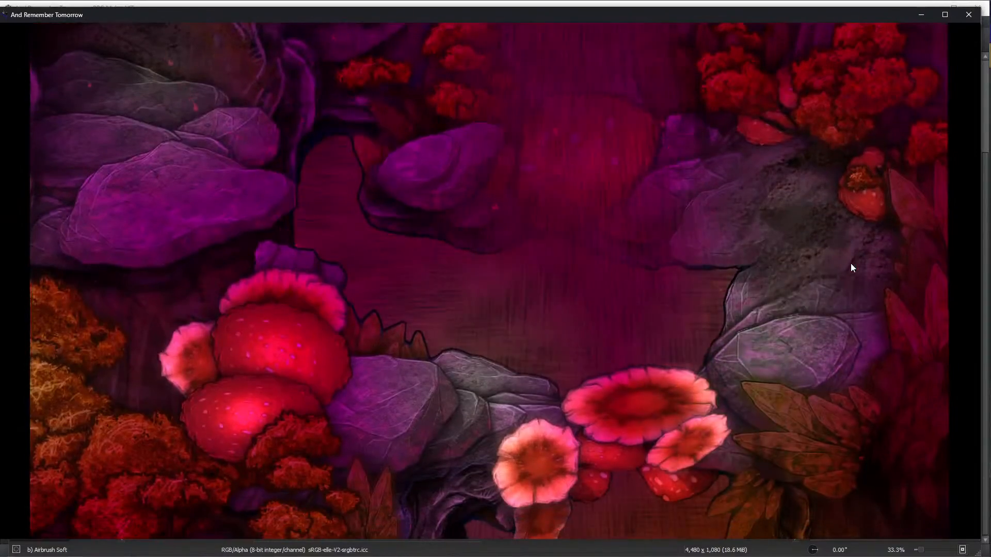
Cross from the lower leafy plants past the orange mushrooms and climb back onto the rocky ledge right of the waterfall
key(Left)
key(Up)
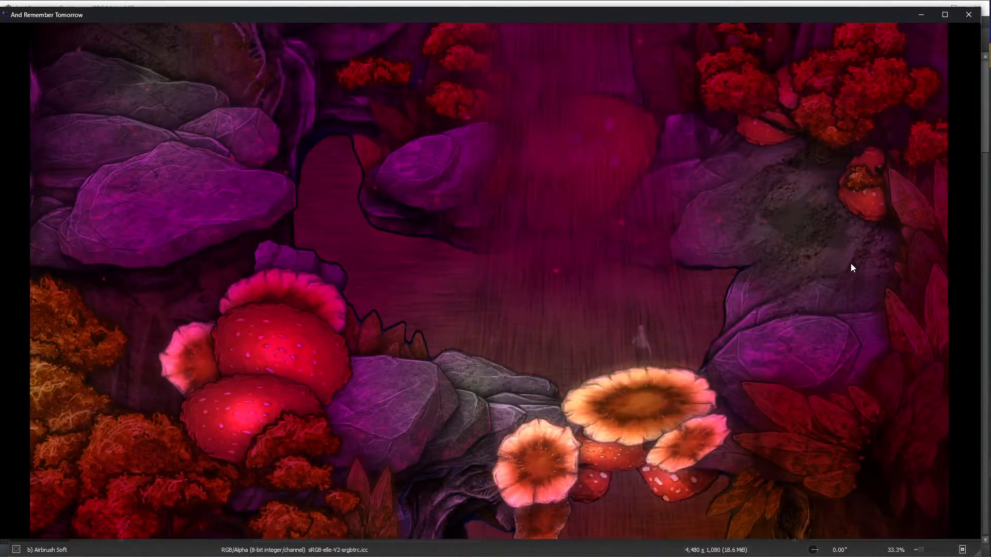
key(Right)
key(Down)
key(Left)
key(Up)
key(Left)
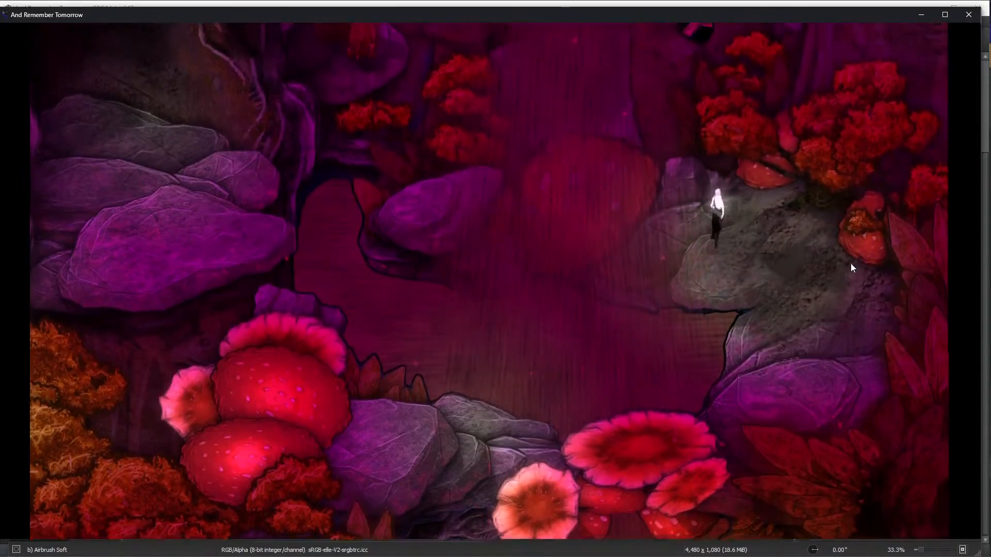
Descend the right-hand rocks beside the leaves, cross onto the orange mushroom cap and return up the rocks
key(Right)
key(Down)
key(Left)
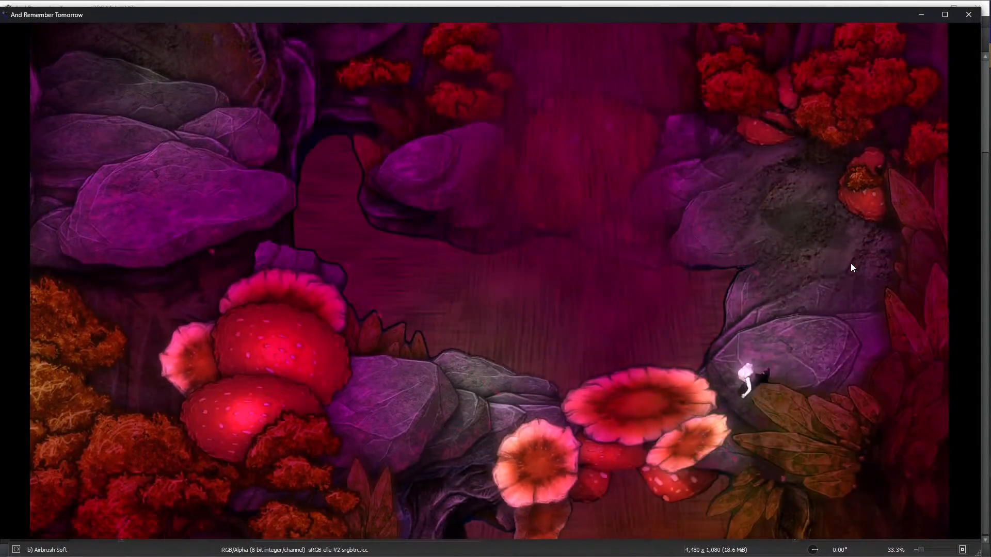
key(Down)
key(Left)
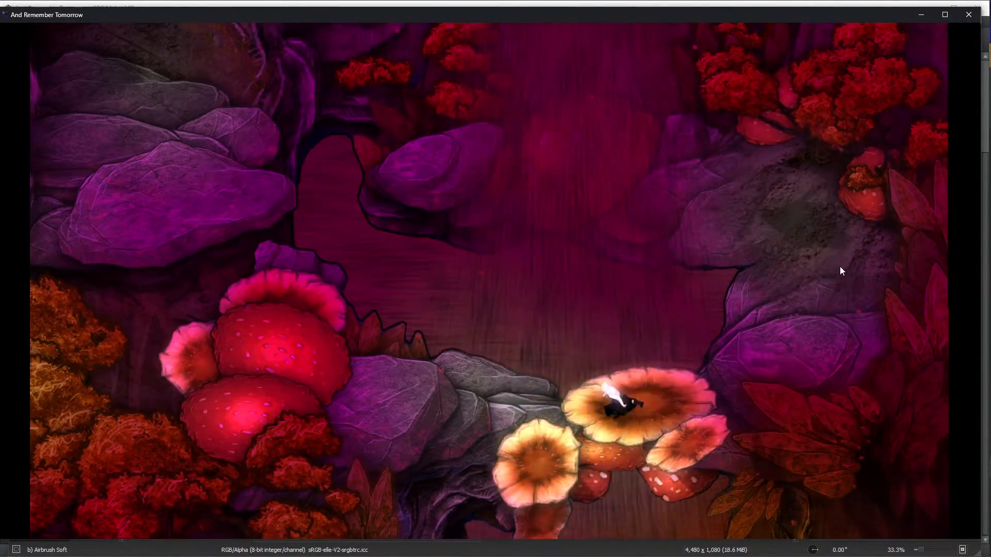
key(Right)
key(Up)
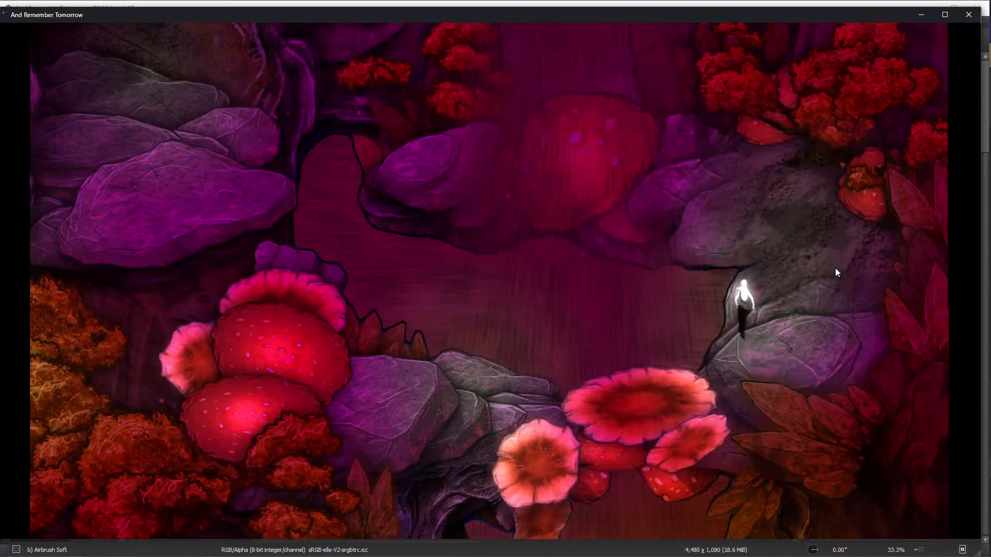
Cross to the rock left of the waterfall, drop to the lower roots and climb to the passage beside the cavern
key(Left)
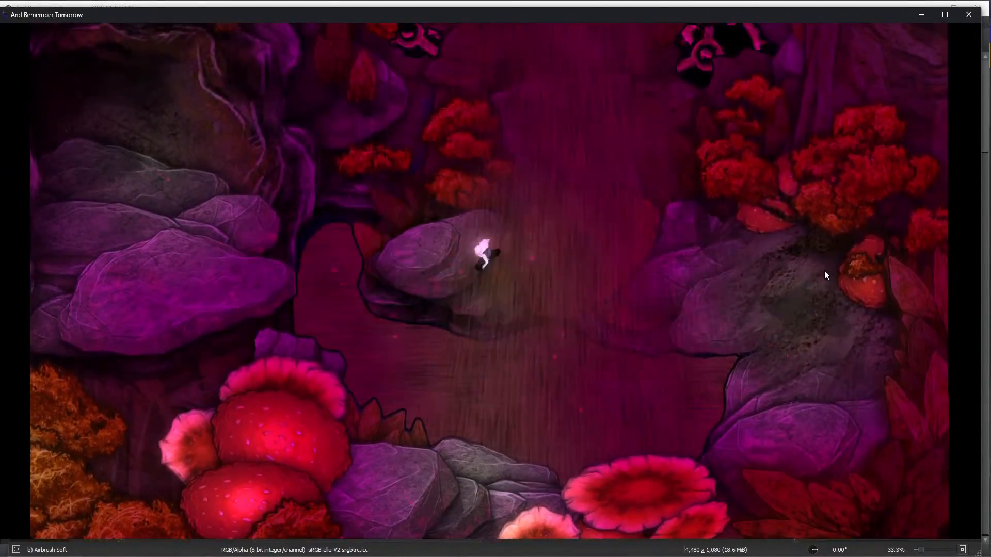
key(Down)
key(Right)
key(Left)
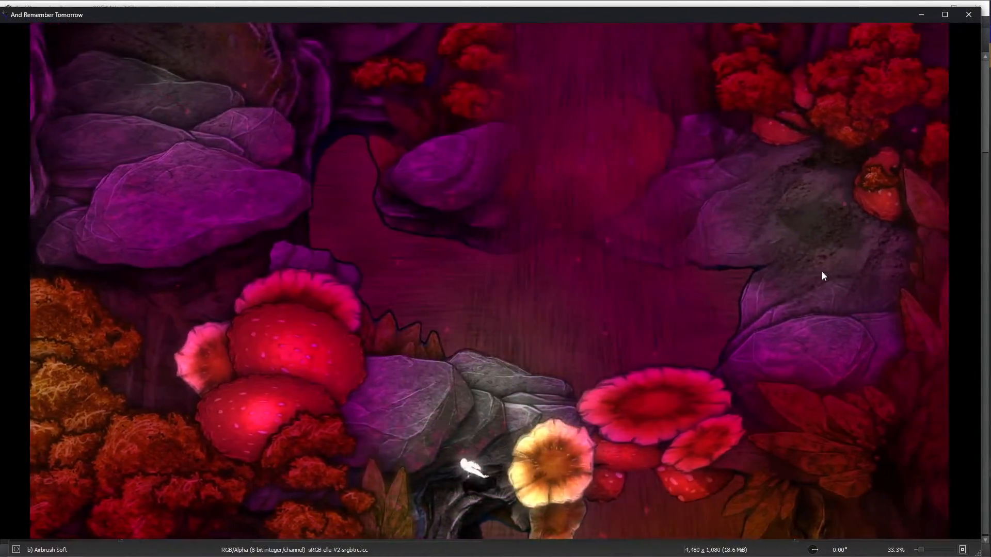
key(Up)
key(Up)
key(Left)
key(Right)
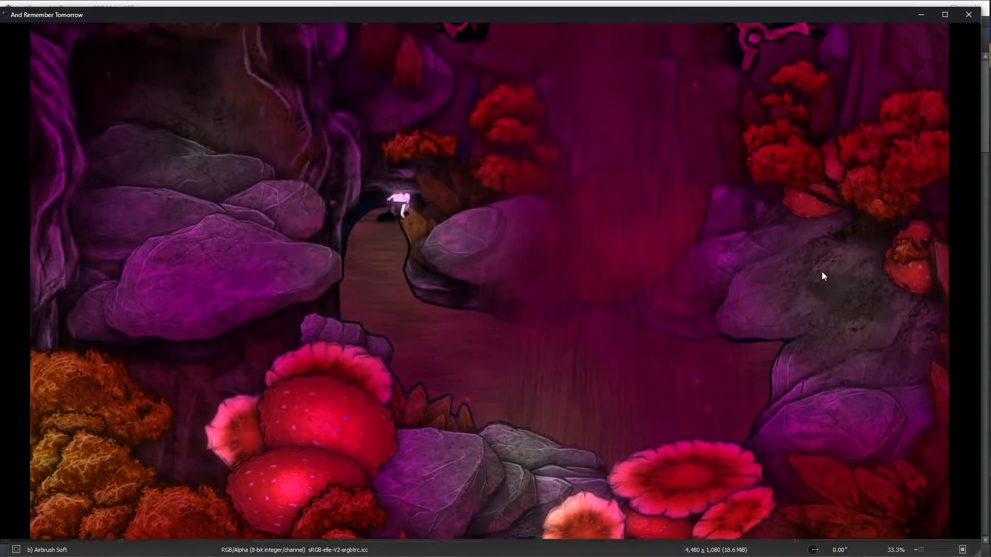
Descend onto the grey rock beside the large red mushrooms and close the playtest
key(Down)
key(Down)
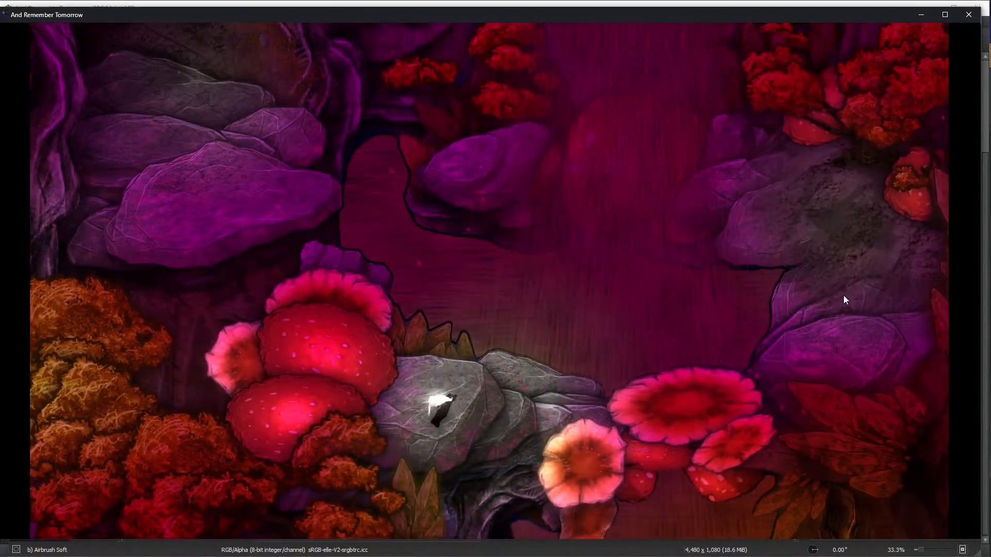
key(Left)
key(Right)
key(Down)
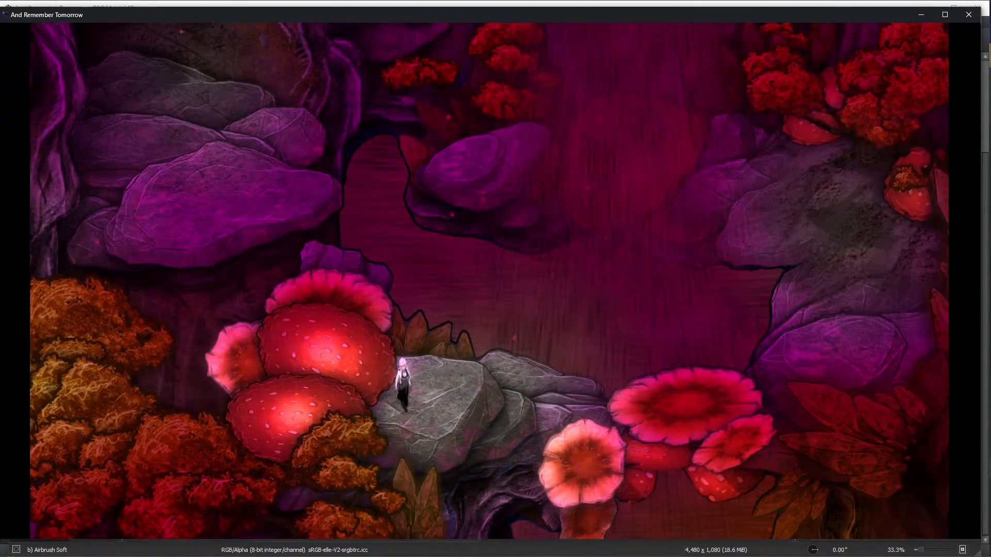
click(969, 15)
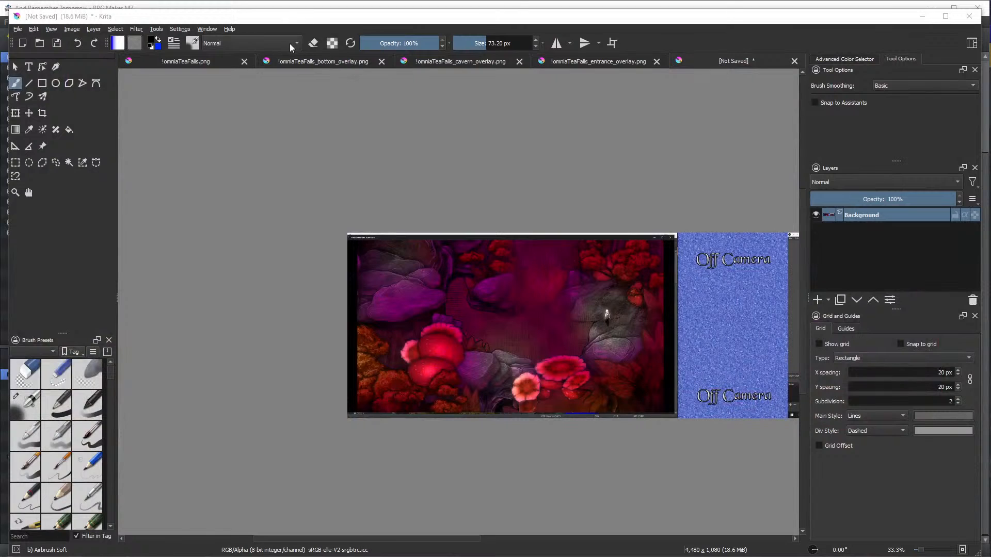
Review the bottom overlay, the main !omniaTeaFalls.png map and the entrance overlay in Krita
click(337, 62)
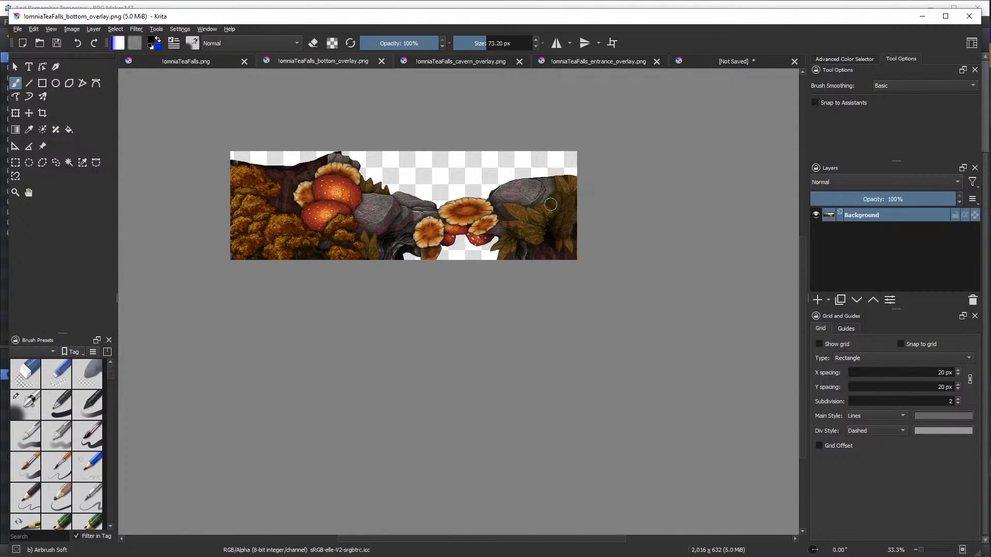
scroll(546, 213, up, 2)
scroll(515, 221, up, 1)
scroll(446, 227, down, 2)
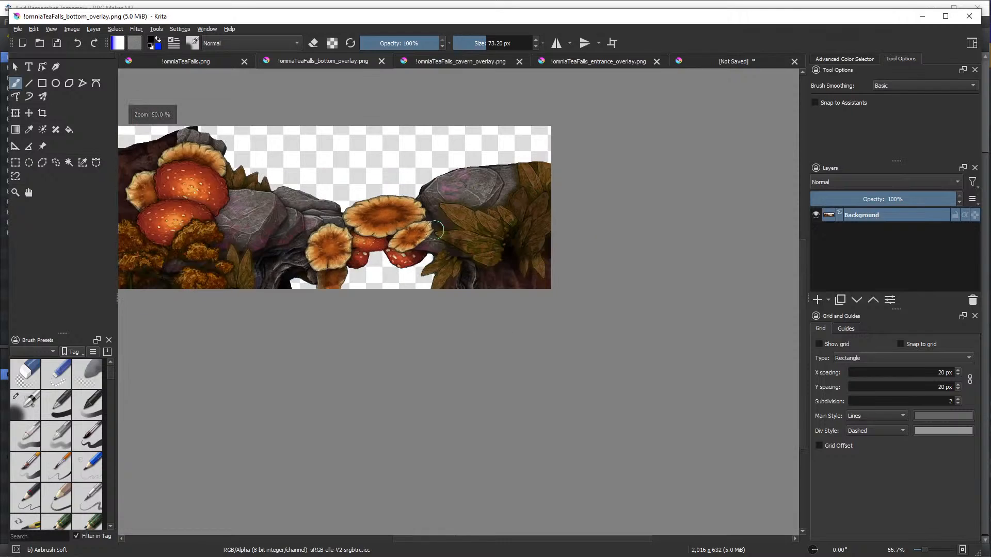
scroll(274, 223, down, 1)
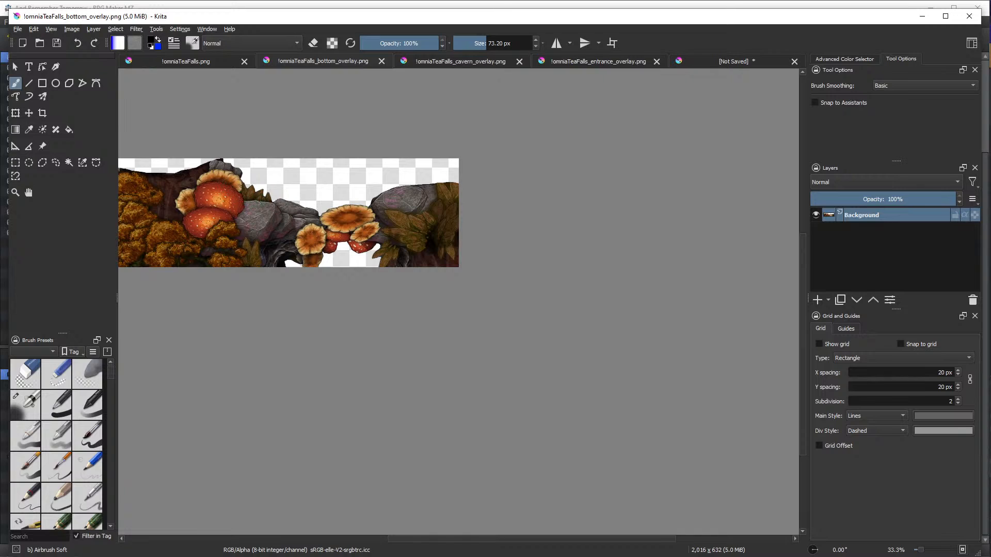
click(202, 64)
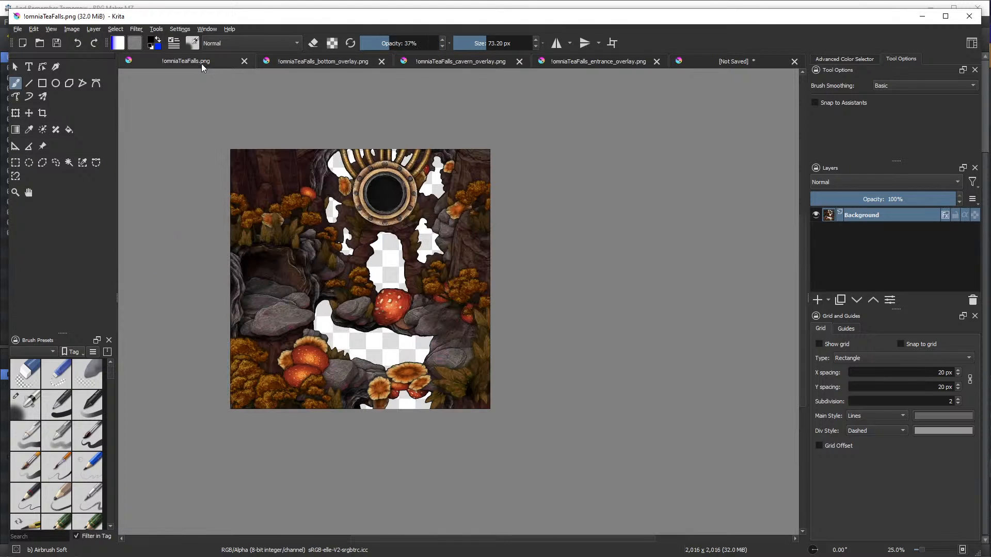
click(615, 62)
scroll(322, 297, down, 1)
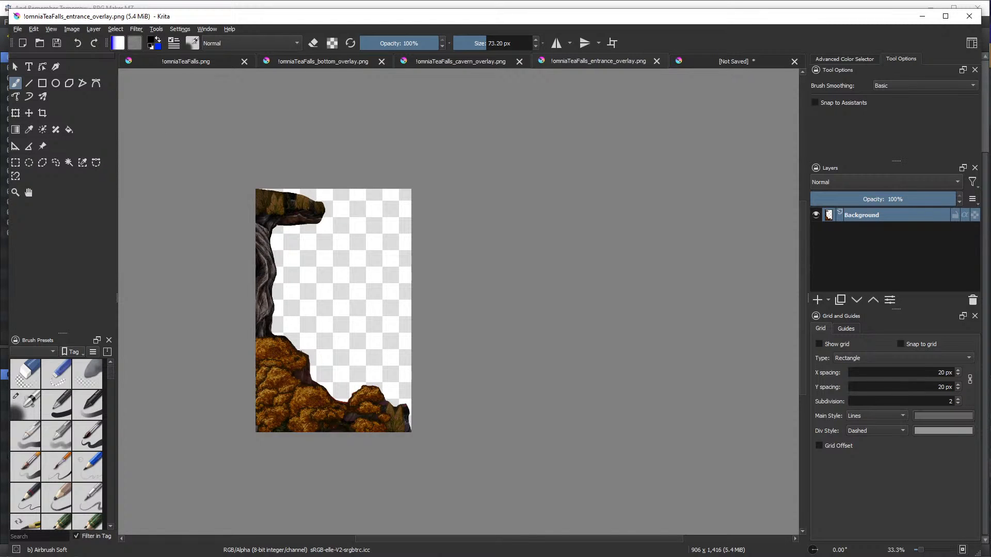
In !omniaTeaFalls.png, outline the large leafy plants in the map's lower-right corner with a freehand selection
click(158, 65)
scroll(417, 340, up, 1)
drag(475, 431, 443, 355)
scroll(439, 345, up, 1)
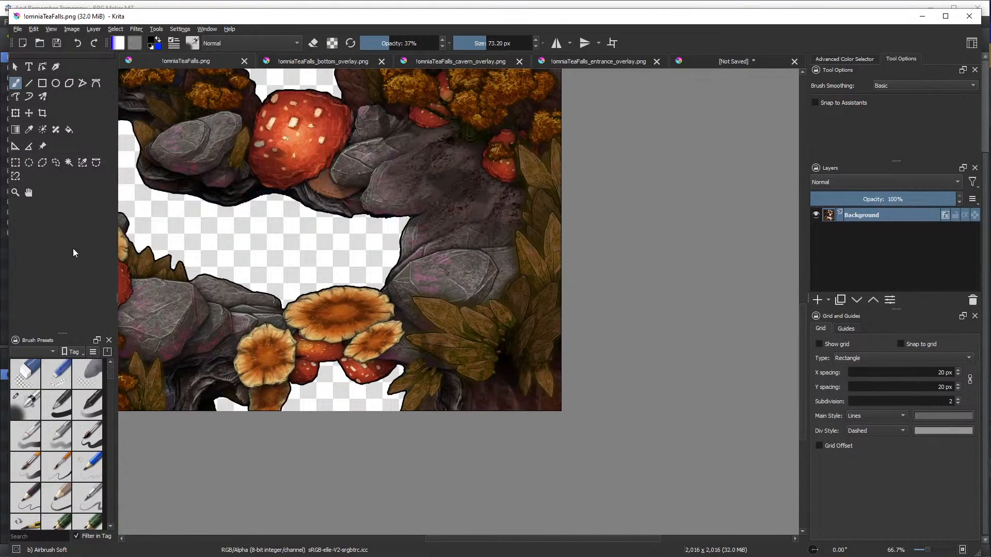
click(56, 162)
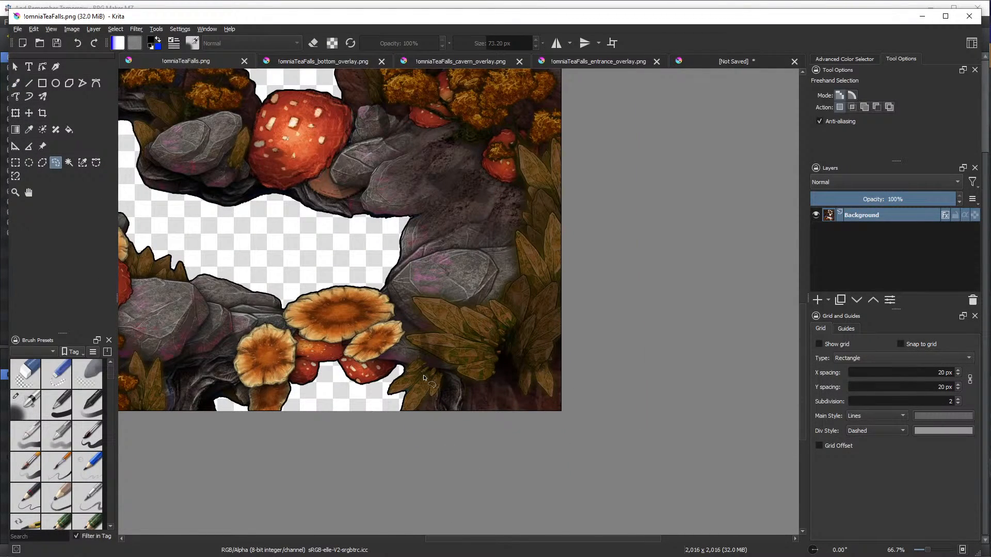
scroll(425, 378, up, 1)
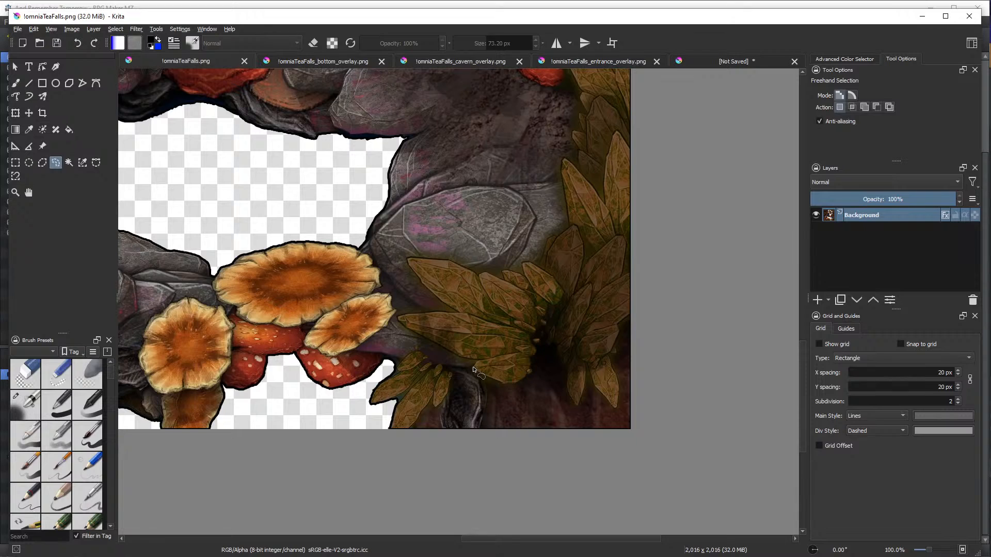
drag(472, 366, 439, 349)
drag(402, 318, 440, 314)
drag(421, 259, 433, 261)
drag(503, 270, 513, 270)
drag(540, 258, 562, 234)
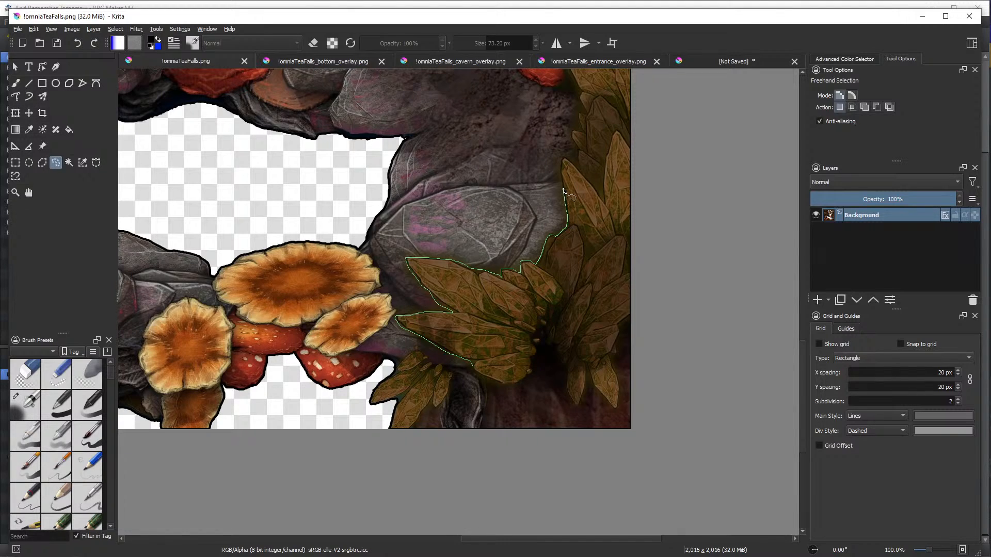
drag(558, 169, 561, 158)
drag(582, 89, 655, 114)
mouse_move(575, 438)
mouse_down()
mouse_move(498, 417)
mouse_move(473, 361)
mouse_up()
ctrl+scroll(473, 357, down, 2)
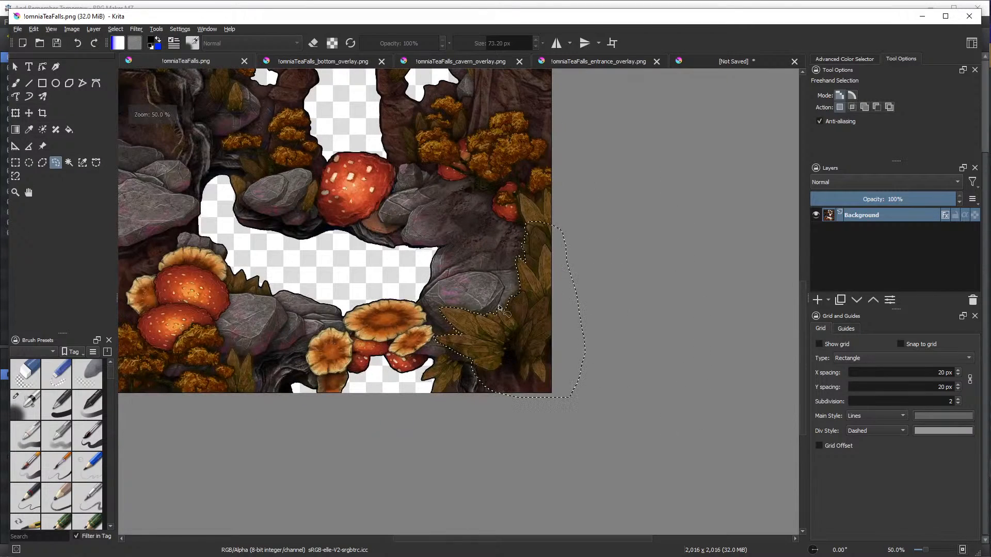
Copy the selected leafy plants and create a new 456 x 666 image from the clipboard
scroll(468, 242, up, 2)
drag(470, 245, 515, 333)
scroll(514, 317, down, 1)
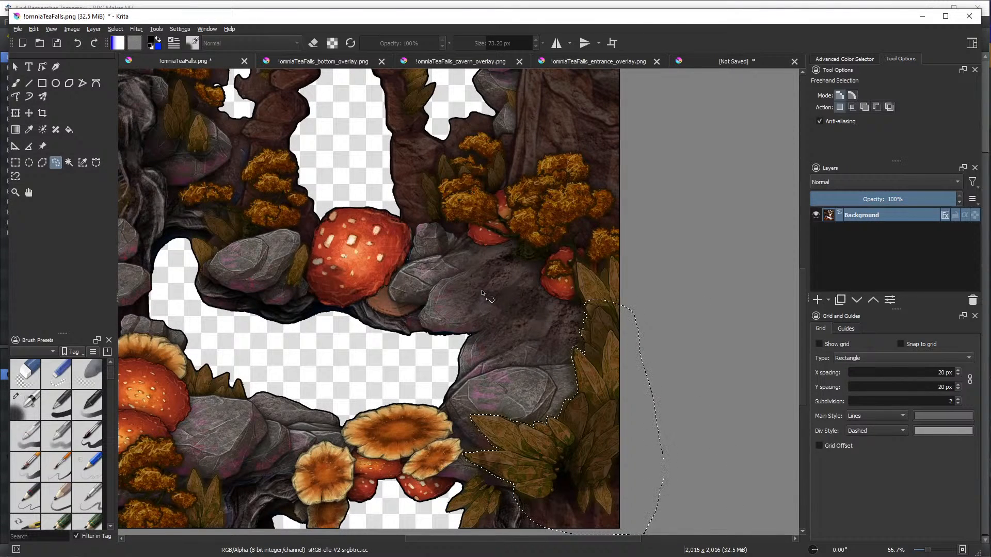
scroll(480, 292, down, 1)
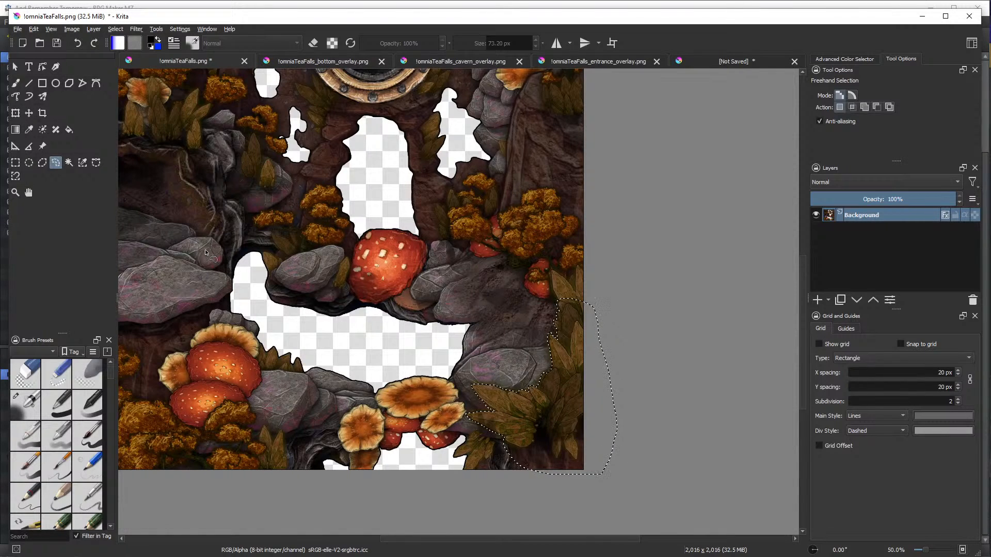
click(19, 29)
click(24, 42)
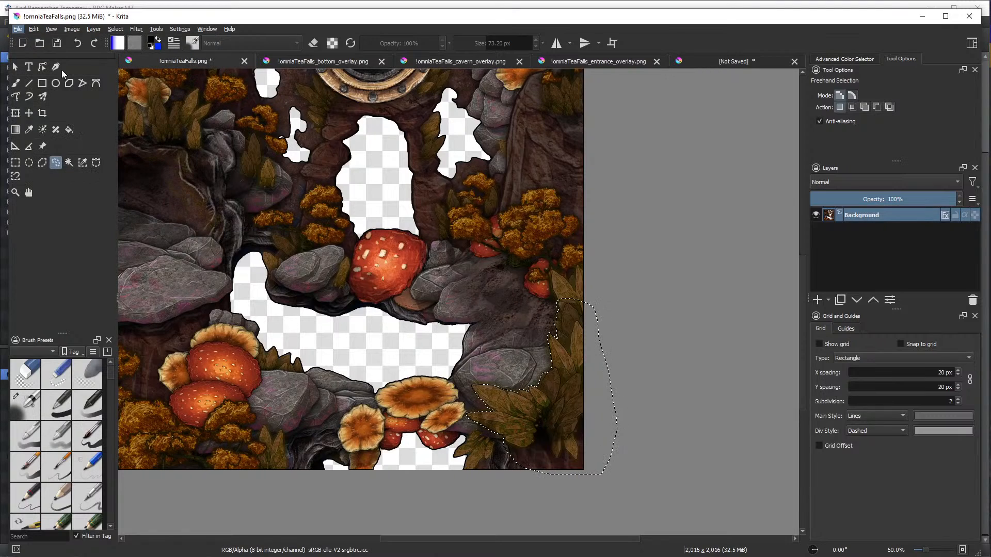
click(586, 409)
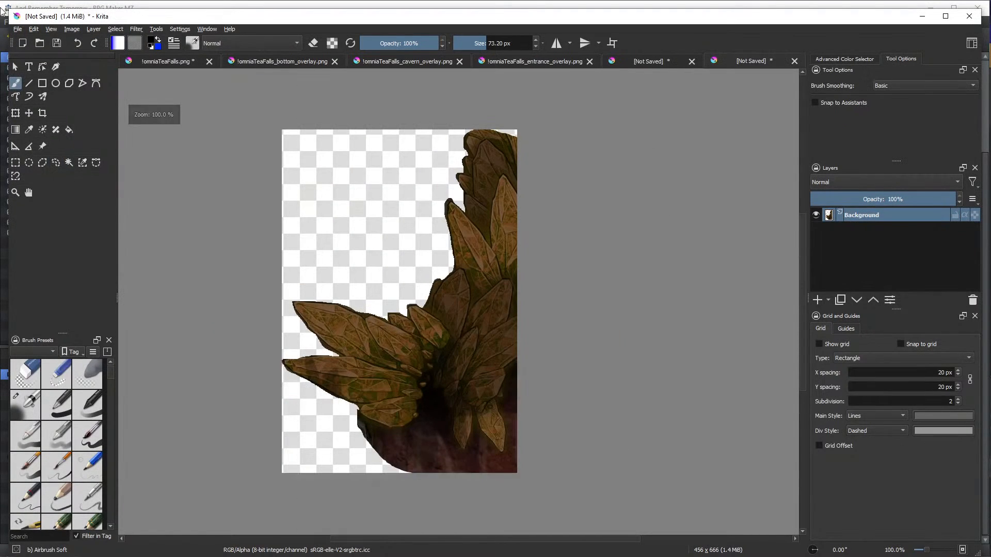
Save the leafy cutout as the PNG image !omniaTeaFalls_crystal_overlay in the parallaxes folder, accepting the export options
click(18, 29)
click(36, 84)
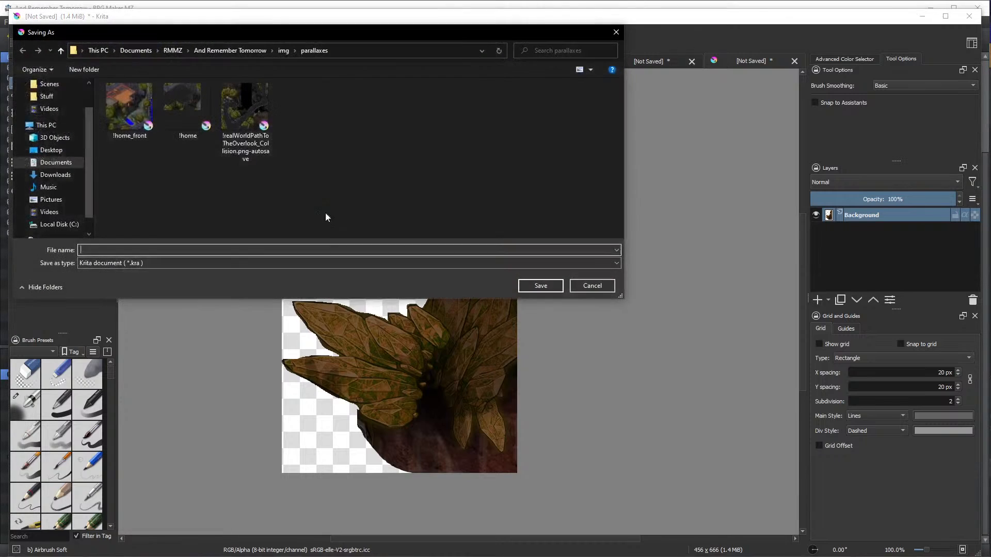
click(155, 263)
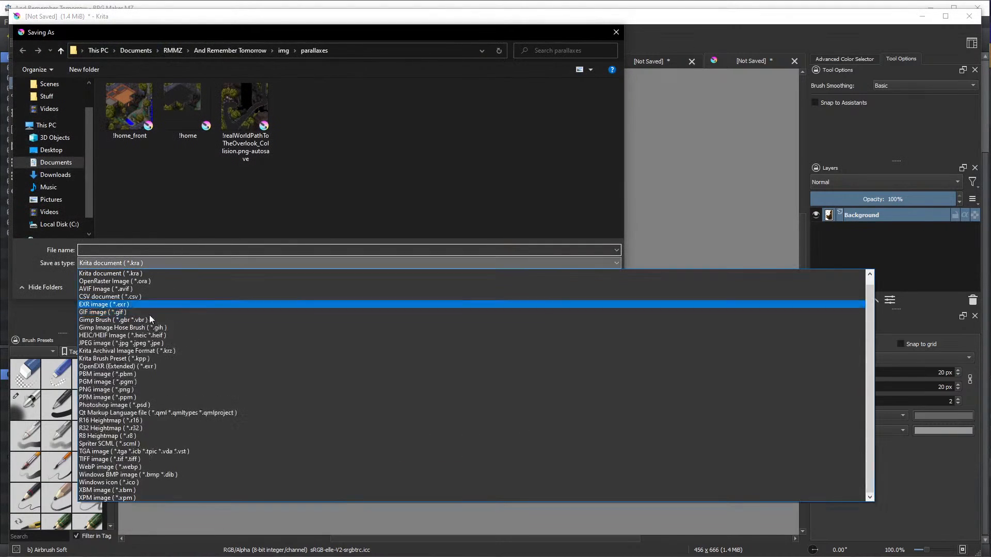
click(129, 390)
click(133, 114)
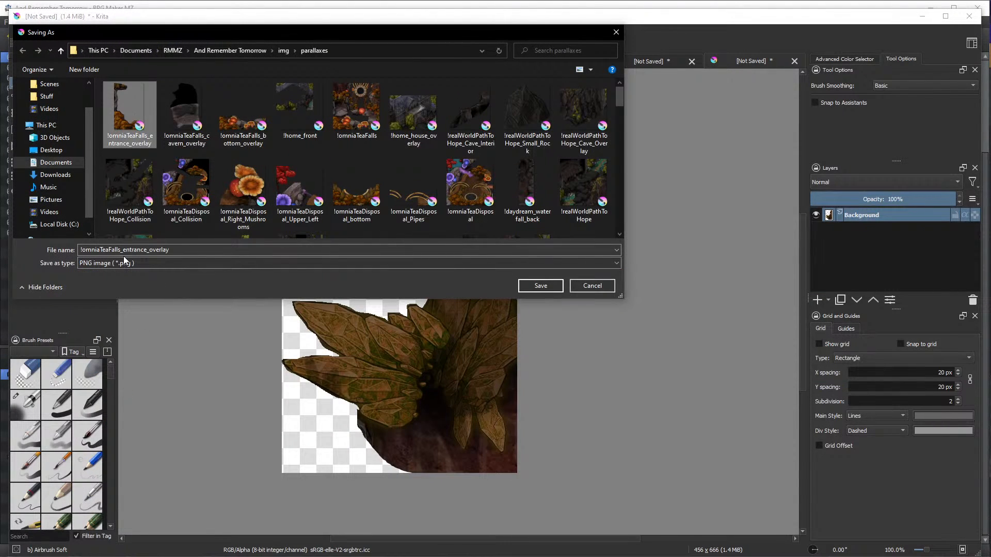
drag(123, 250, 145, 250)
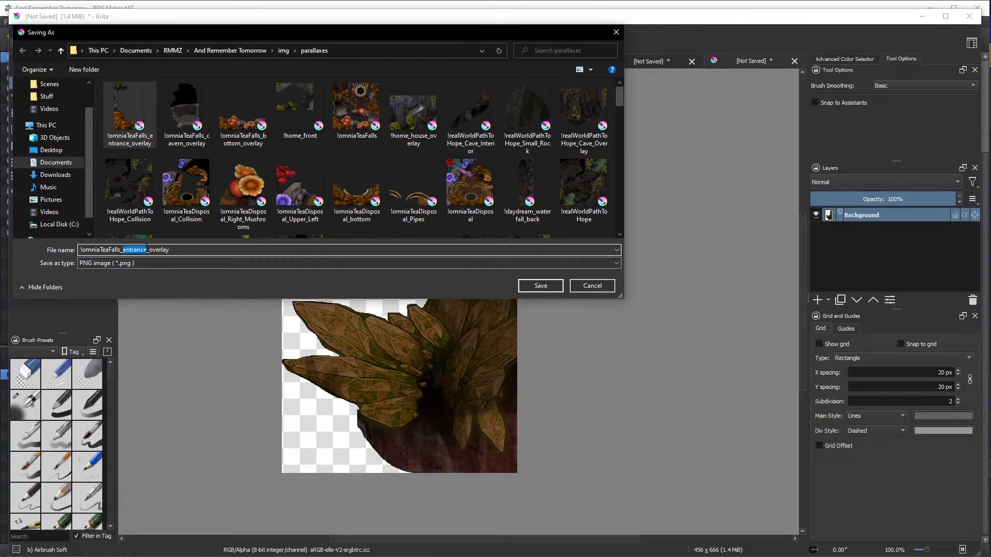
text(crystal)
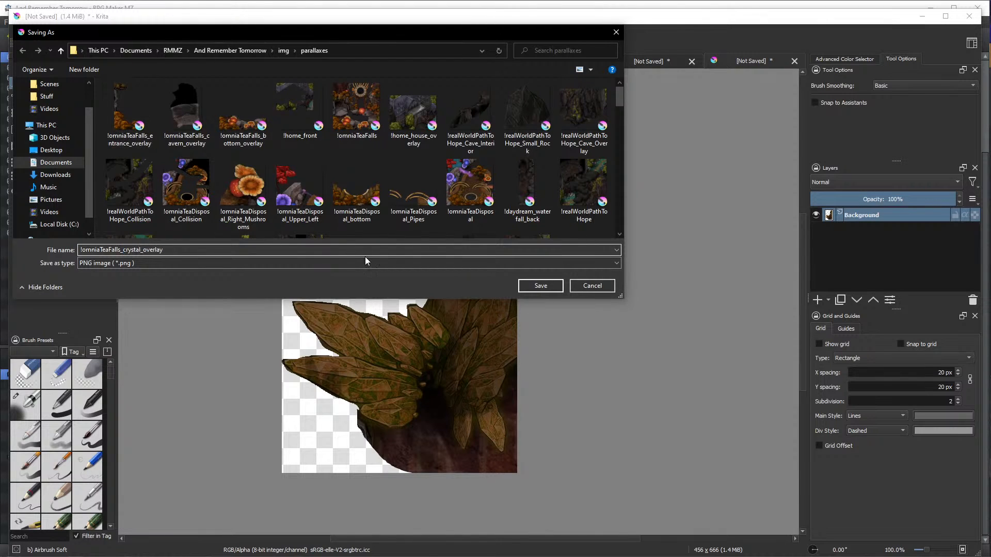
click(528, 286)
click(770, 407)
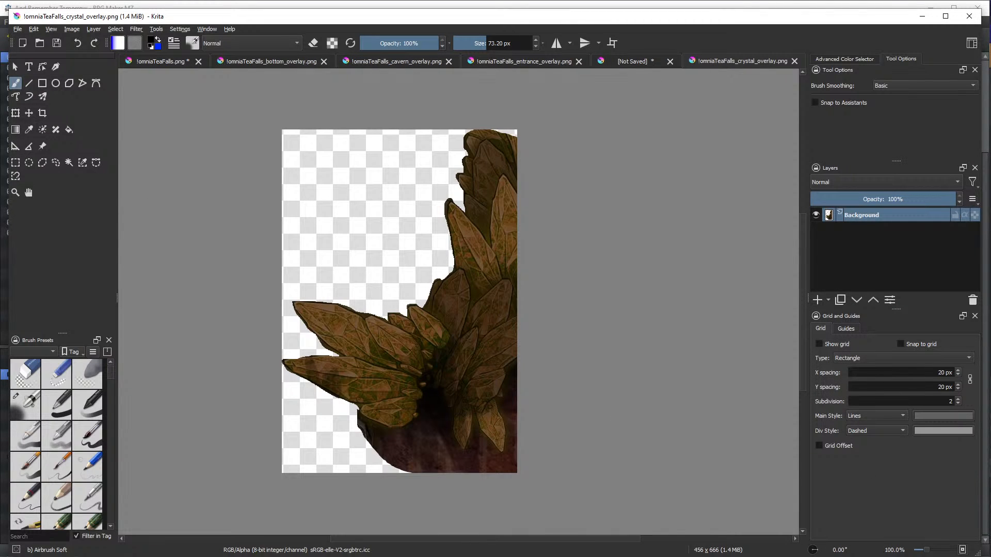
Switch to RPG Maker MZ, save the project, and bring up the Map Editor with Omnia Tea Falls
key(alt+Tab)
key(alt+Tab)
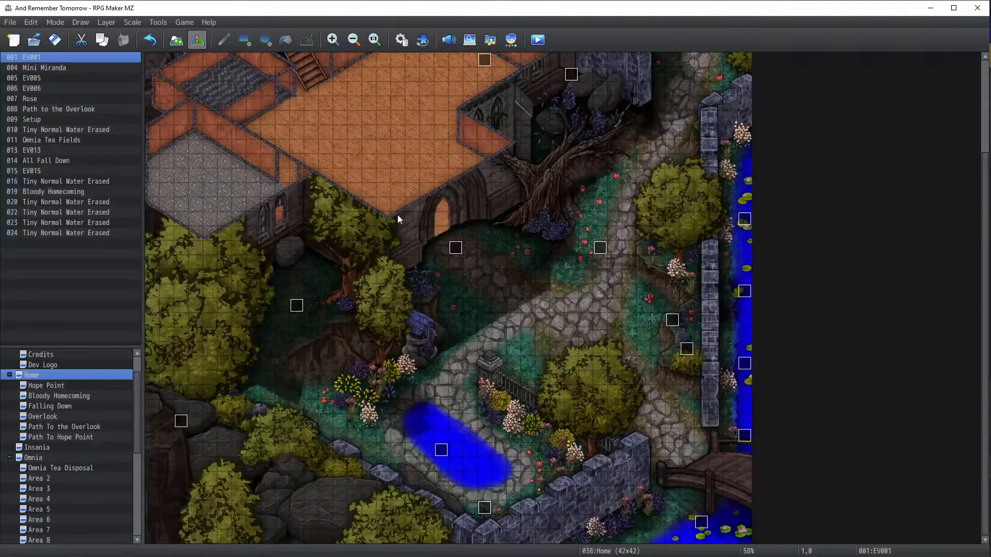
click(12, 22)
click(29, 73)
key(alt+Tab)
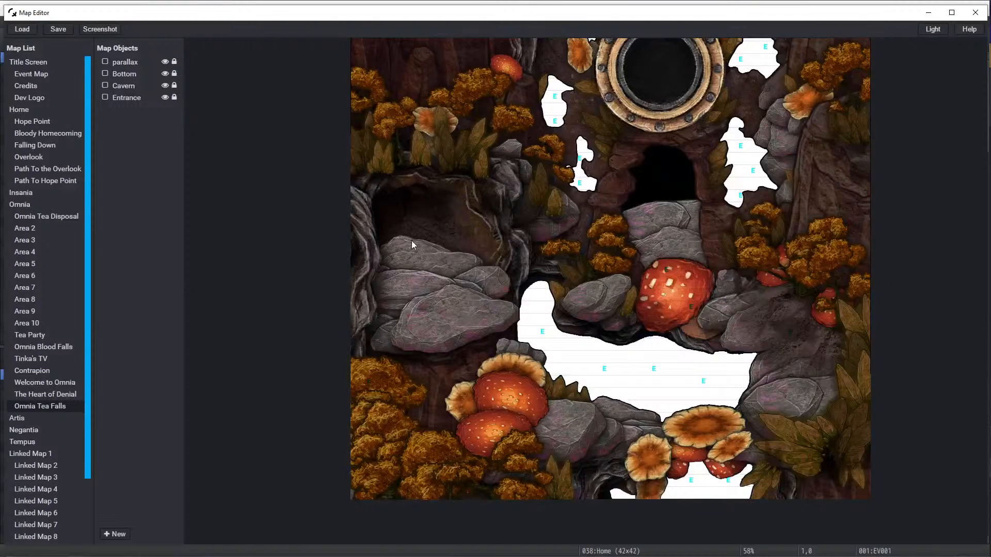
Add a new map object using the !omniaTeaFalls_crystal_overlay image and set its z to 10
click(118, 534)
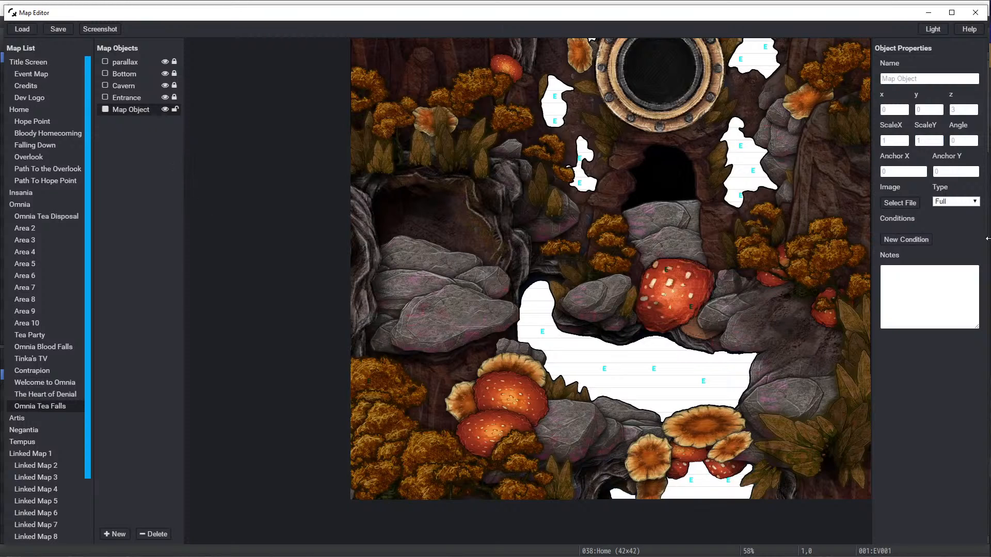
click(900, 203)
click(453, 217)
click(864, 391)
click(959, 110)
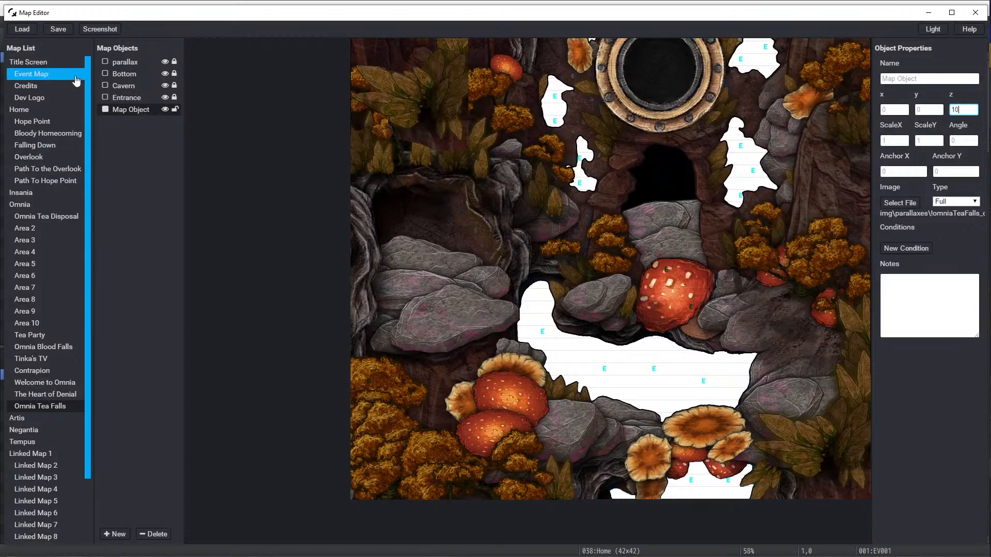
Move the crystal overlay object onto the matching leafy plants in the map's lower-right corner, at x 1561, y 1352
drag(408, 116, 798, 447)
scroll(810, 448, up, 3)
scroll(803, 449, down, 4)
drag(727, 442, 528, 374)
scroll(613, 355, up, 1)
scroll(613, 355, up, 2)
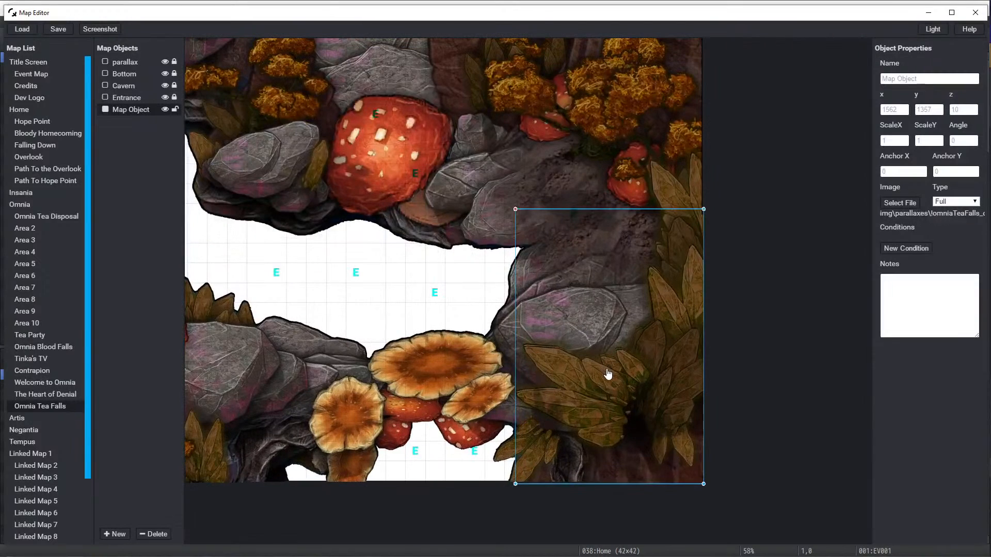
drag(611, 374, 609, 374)
drag(588, 379, 588, 377)
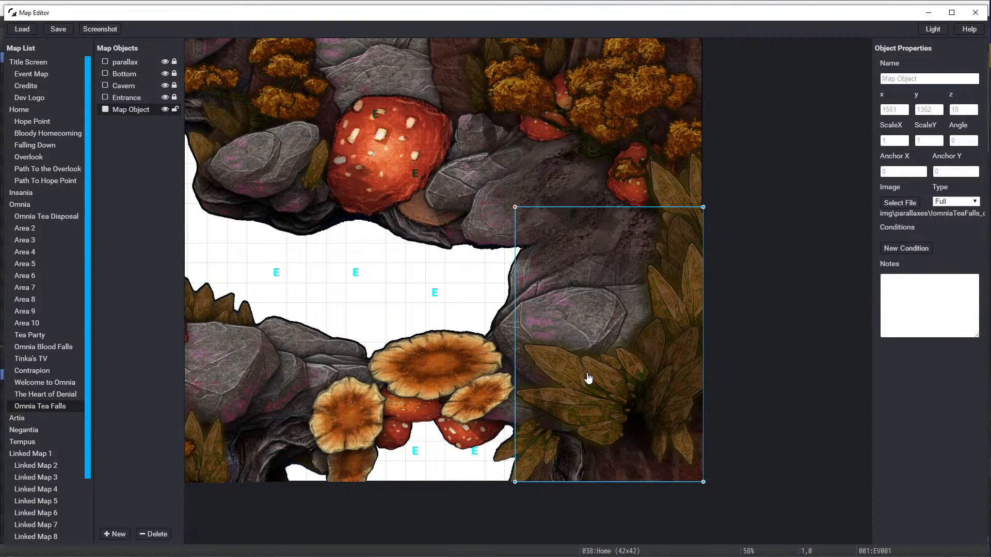
Check the Entrance object, lock the new crystal overlay object against movement, and save the map
click(136, 98)
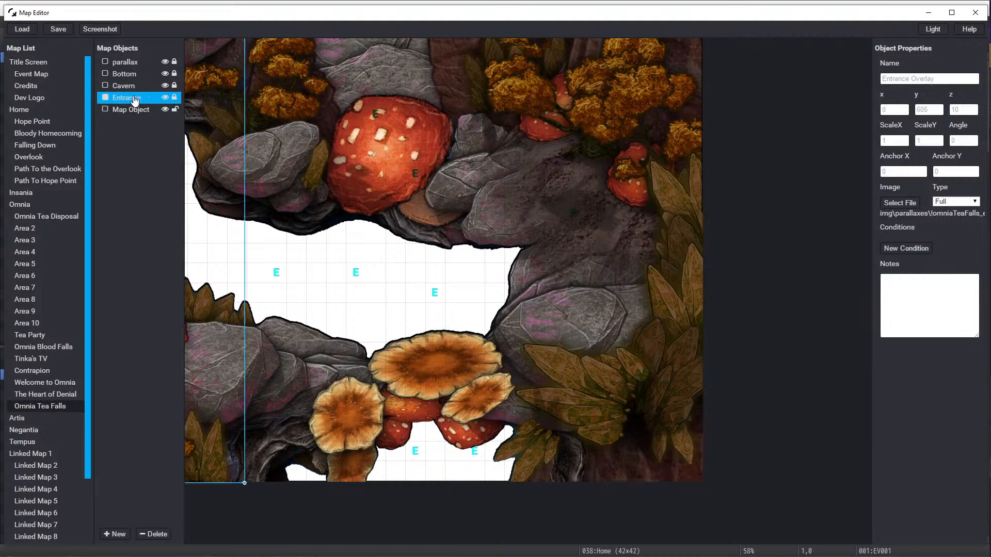
scroll(349, 222, down, 2)
scroll(309, 195, up, 1)
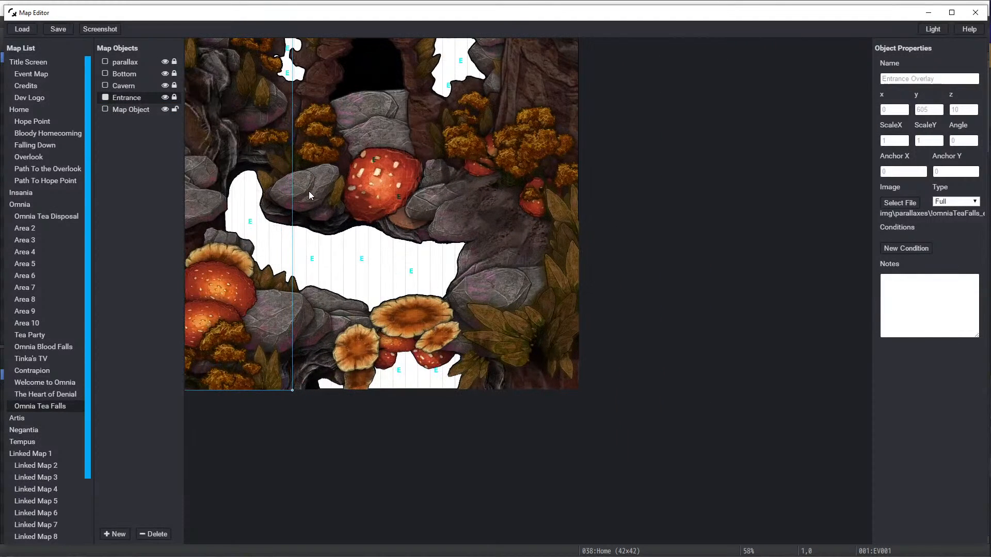
click(147, 109)
click(174, 109)
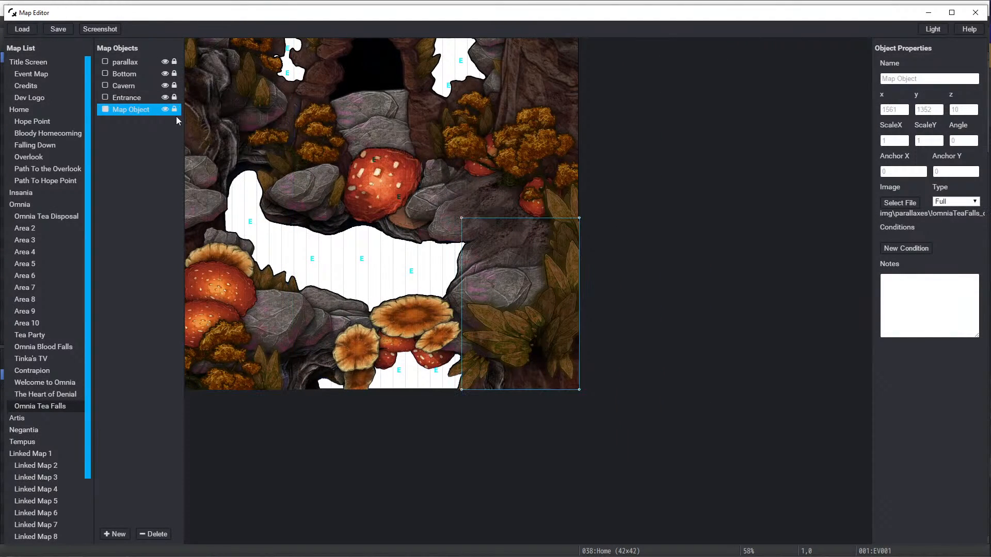
scroll(259, 214, down, 2)
click(55, 30)
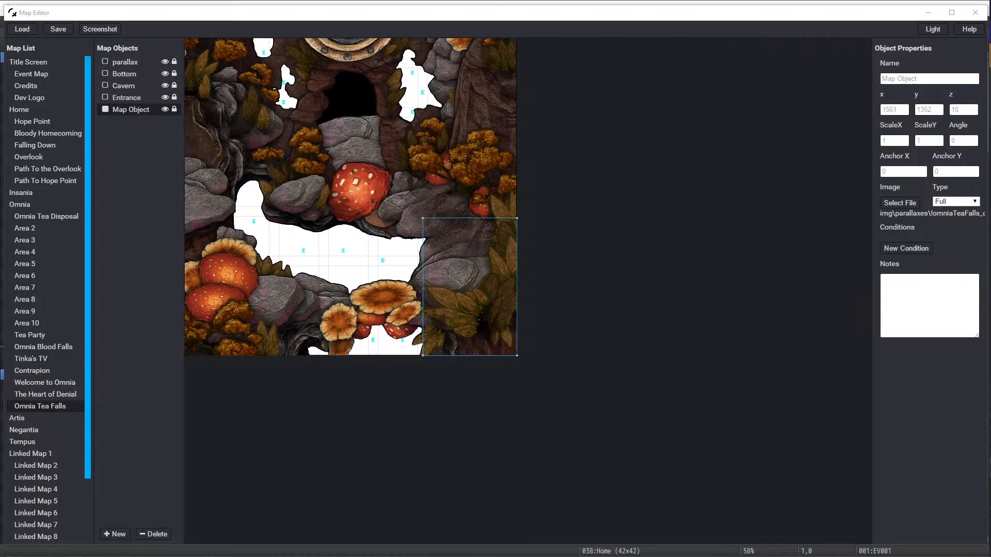
Switch to !omniaTeaFalls.png in Krita and activate the Contiguous Selection tool for the transparent waterfall opening between the grey rocks
key(alt+Tab)
click(140, 61)
scroll(445, 363, up, 3)
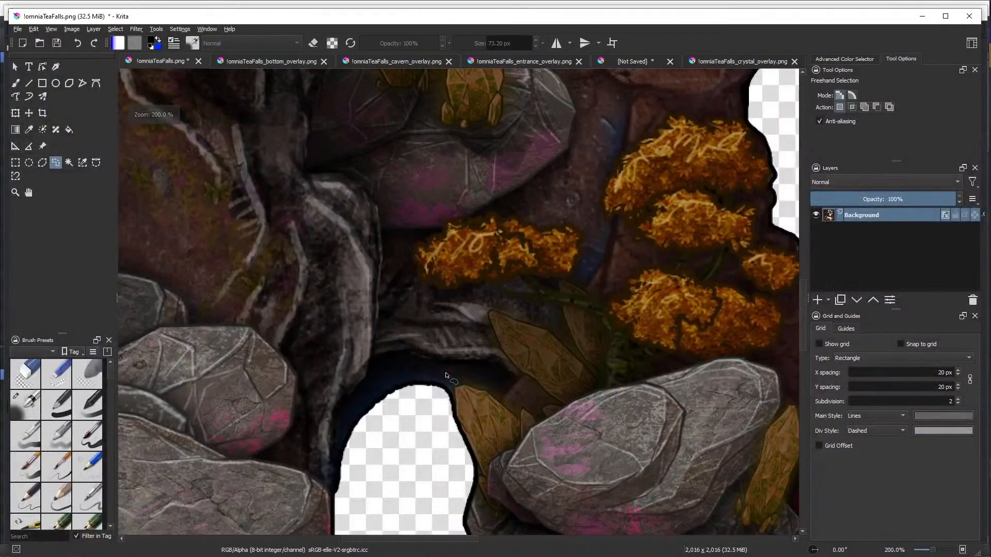
scroll(421, 398, up, 1)
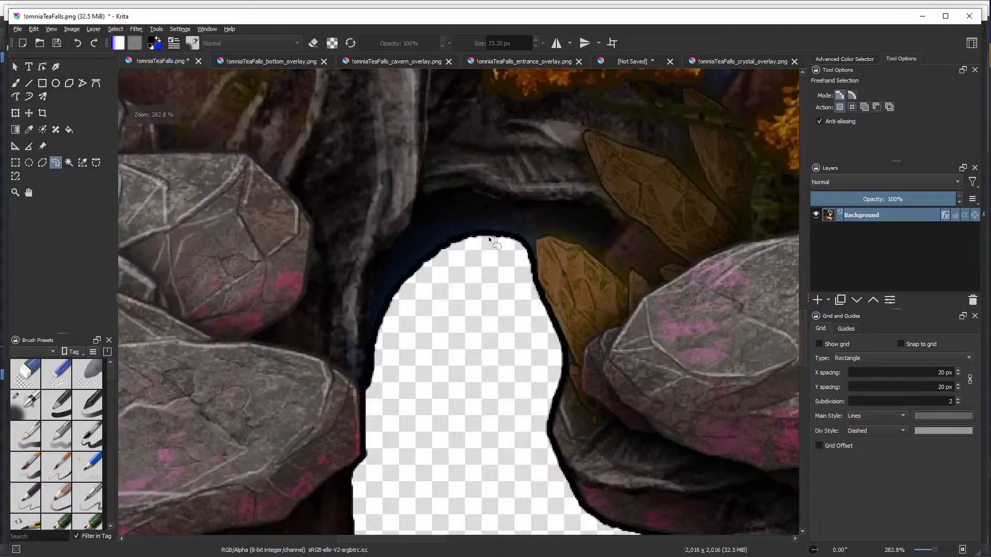
click(68, 163)
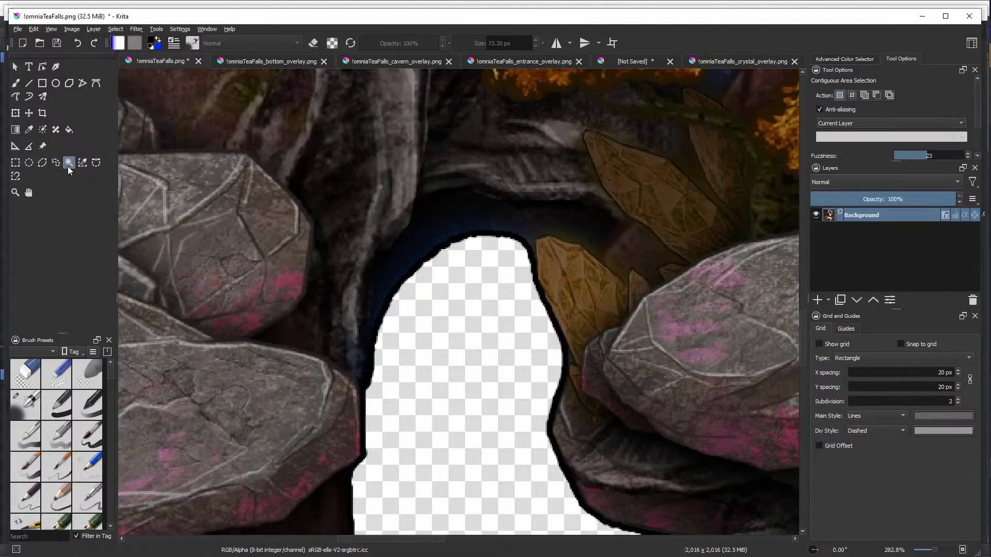
Use a freehand selection to delete the dark blue area above the transparent gap, between the left tree trunk and the leaf
click(55, 163)
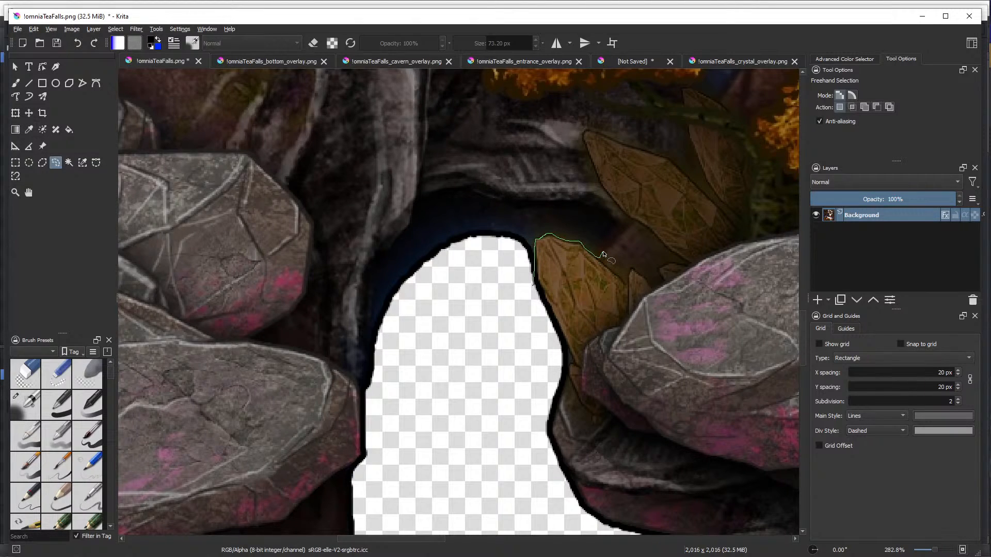
drag(613, 243, 623, 233)
drag(537, 204, 439, 193)
drag(377, 251, 368, 374)
drag(497, 334, 526, 311)
scroll(466, 310, down, 7)
scroll(504, 343, up, 2)
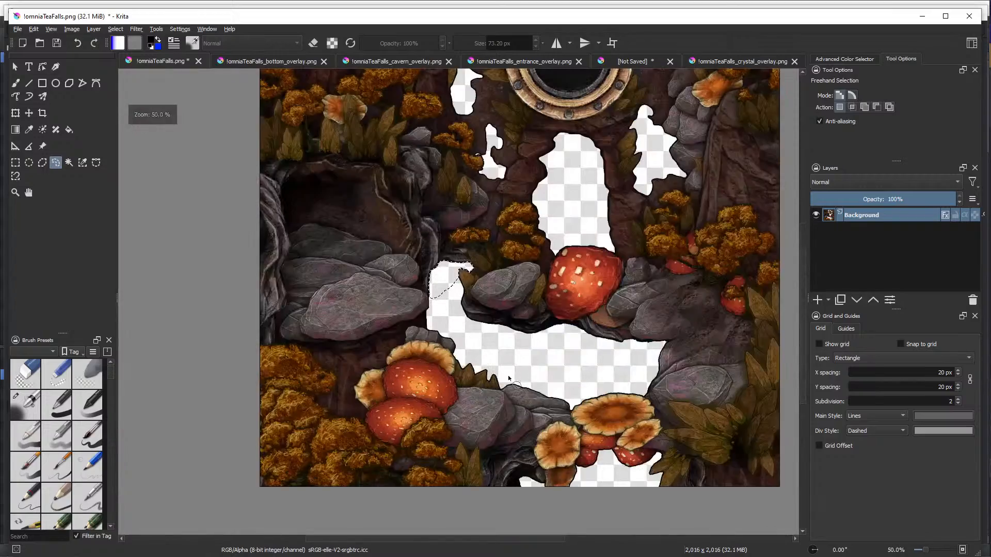
Outline and delete the dark fringe along the upper edge of the small gap between the root and the mushroom stem at the image's lower edge
drag(571, 339, 568, 137)
scroll(526, 273, up, 5)
drag(619, 428, 493, 259)
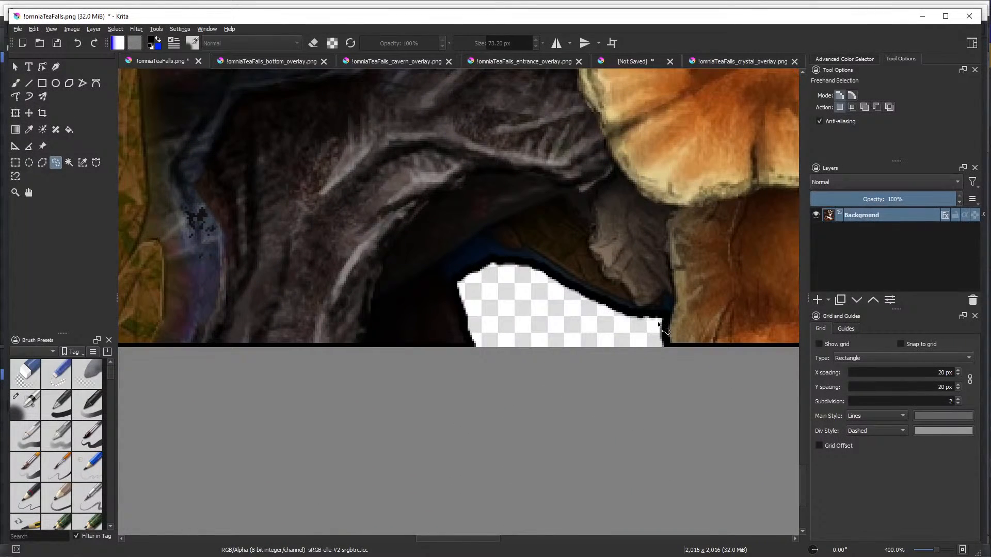
mouse_move(654, 312)
mouse_down()
mouse_move(622, 313)
mouse_move(499, 265)
mouse_up()
scroll(546, 339, down, 7)
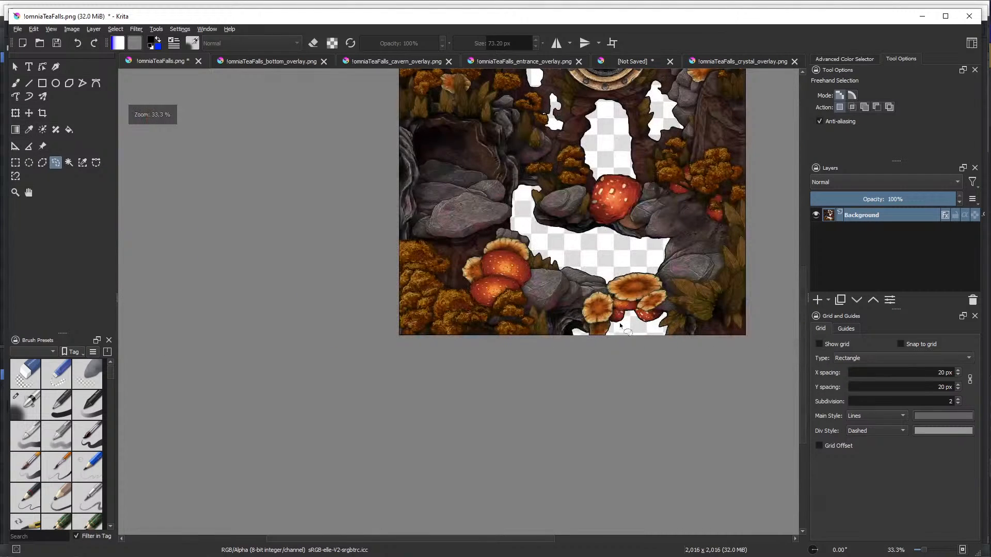
scroll(591, 278, up, 5)
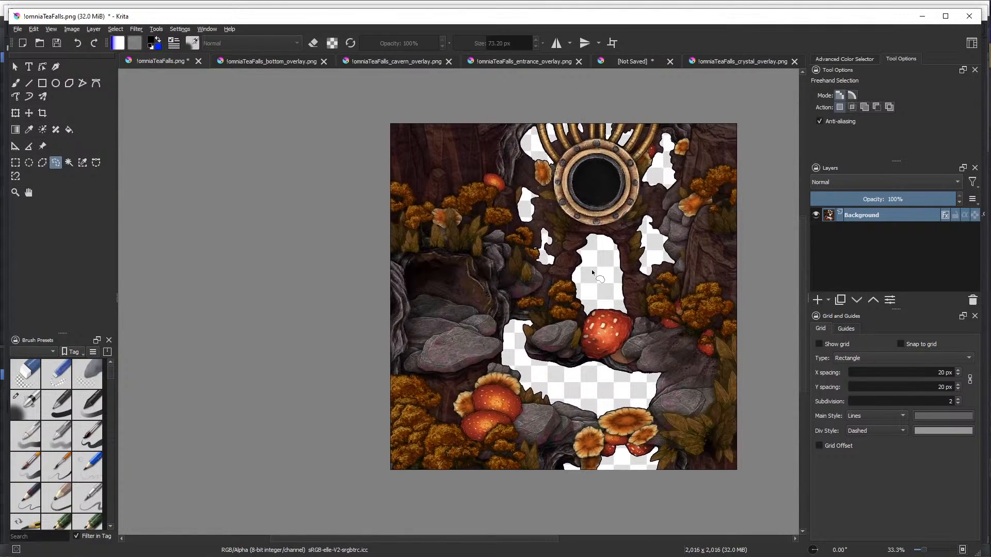
Outline and delete the dark blue fringe under the rock ledge to the right of the large red mushroom
scroll(590, 303, up, 5)
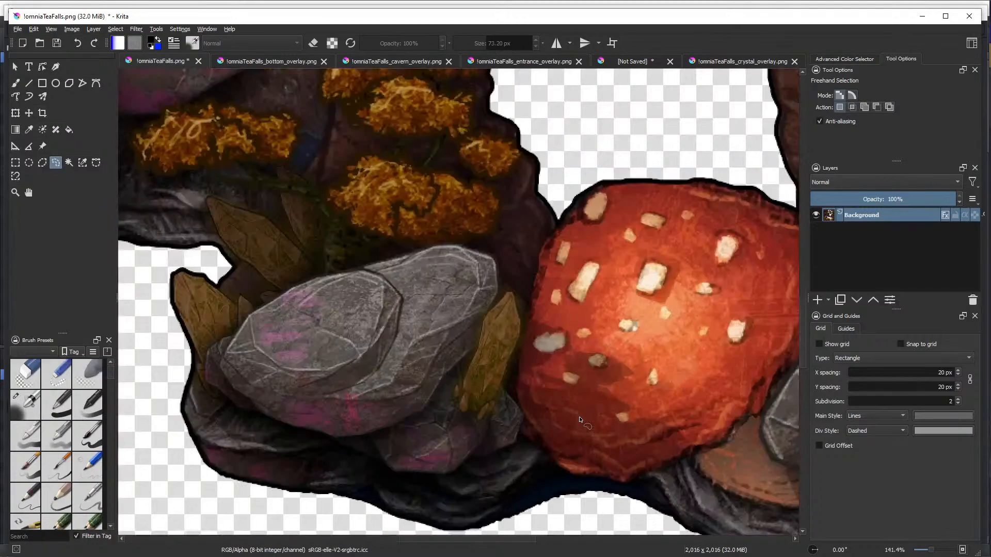
scroll(581, 408, down, 4)
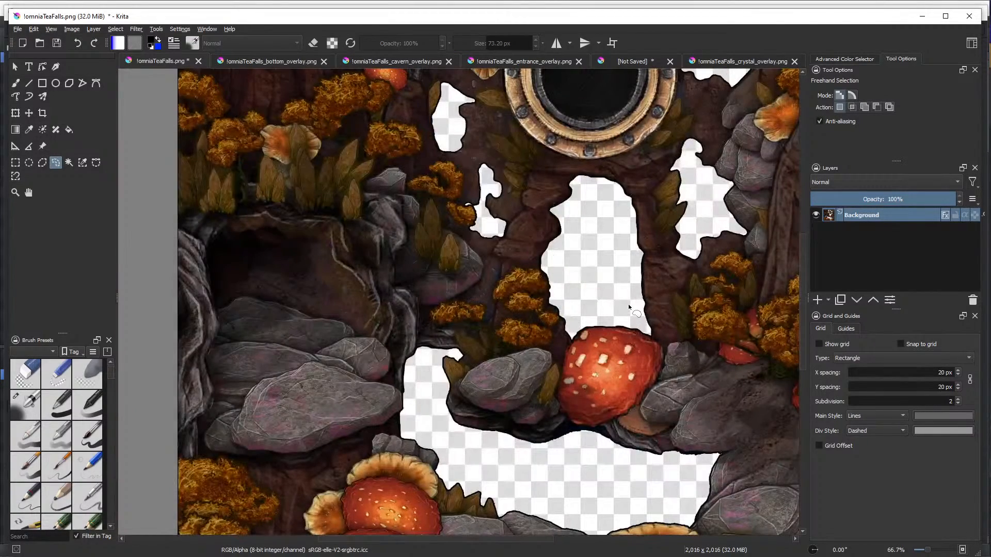
scroll(730, 491, up, 1)
scroll(608, 342, up, 5)
drag(591, 275, 517, 308)
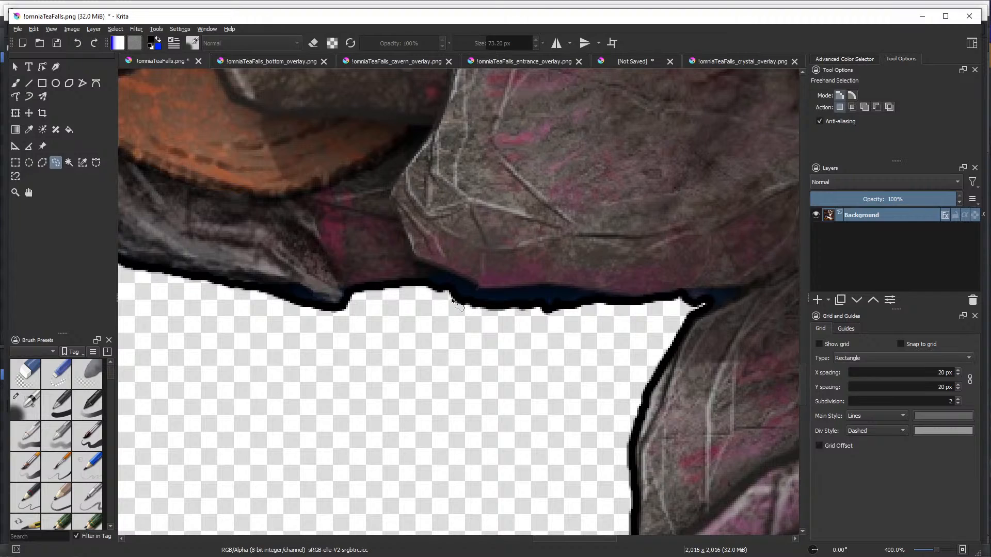
drag(418, 289, 614, 305)
mouse_move(730, 293)
mouse_down()
mouse_move(697, 312)
mouse_move(496, 346)
mouse_move(419, 321)
mouse_up()
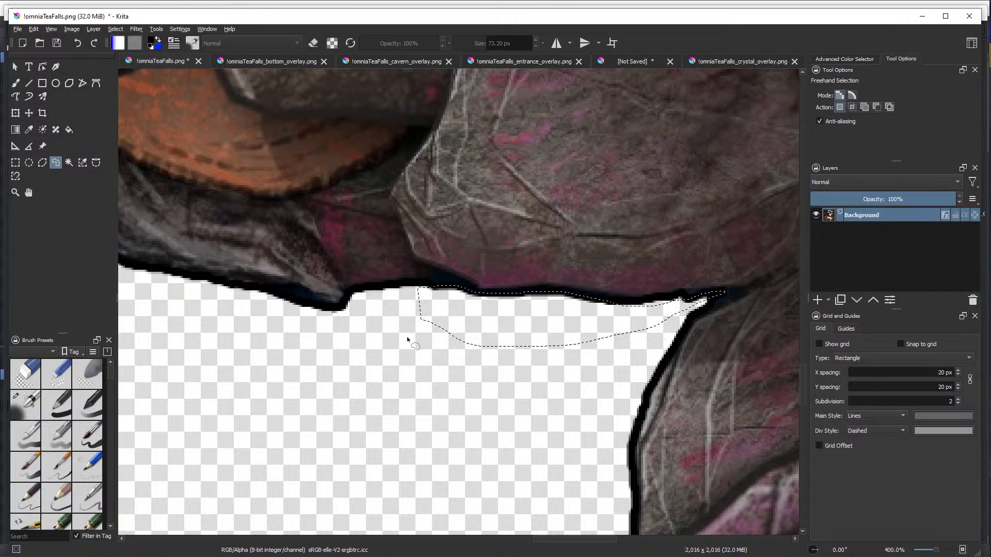
click(405, 367)
Delete the leftover dark pixels in the pointed notch where the rock ledge meets the right-hand rock, using small freehand selections
scroll(447, 354, down, 3)
scroll(551, 325, up, 5)
scroll(492, 367, up, 2)
mouse_move(476, 368)
mouse_down()
mouse_move(638, 345)
mouse_move(604, 374)
mouse_move(519, 406)
mouse_move(462, 374)
mouse_up()
key(Delete)
click(423, 373)
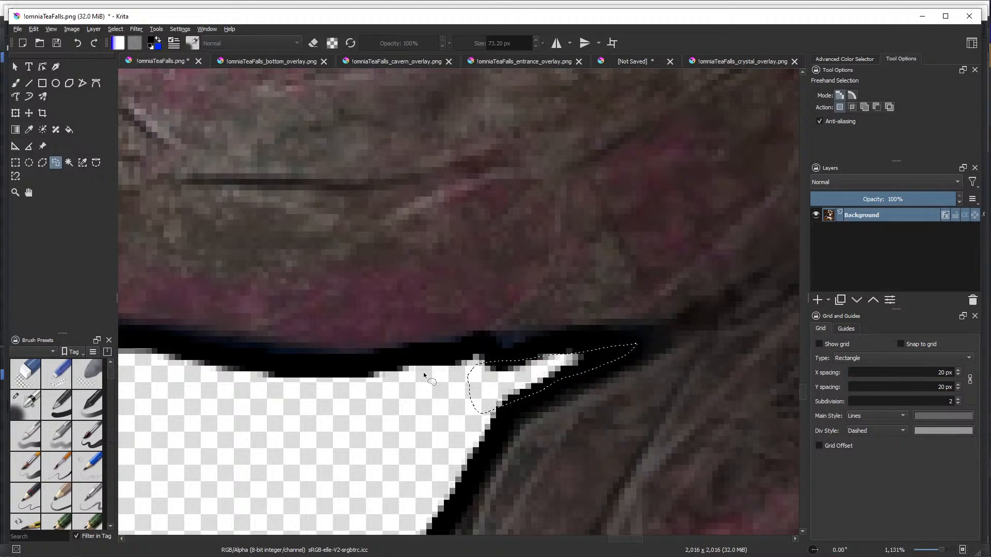
scroll(423, 373, down, 3)
scroll(440, 379, up, 1)
drag(442, 365, 483, 370)
key(Delete)
click(383, 392)
scroll(383, 391, down, 6)
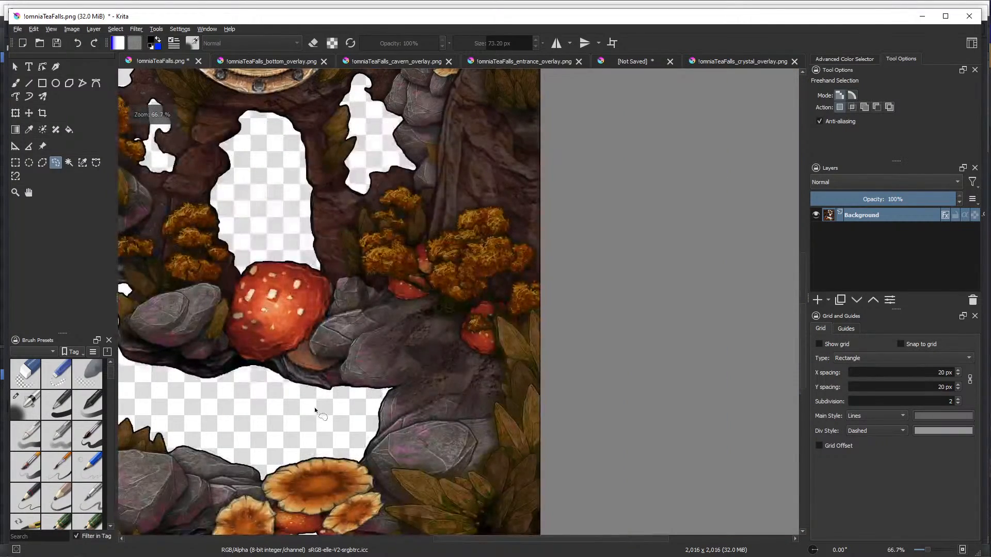
Examine the edges of the transparent gaps from the central opening up to the brass pipes
scroll(411, 376, up, 3)
scroll(204, 312, down, 4)
drag(229, 267, 445, 295)
drag(414, 255, 448, 166)
scroll(463, 309, up, 3)
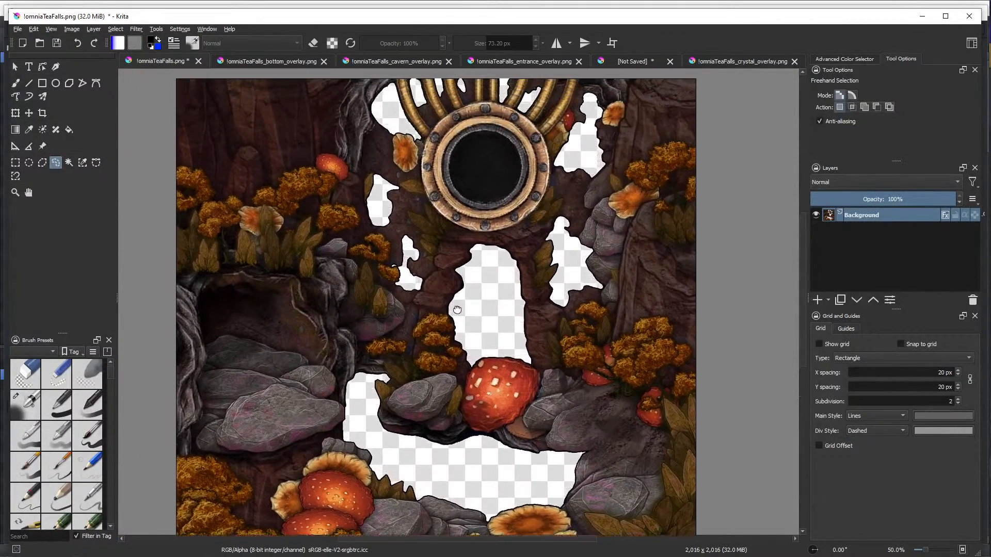
scroll(462, 309, up, 1)
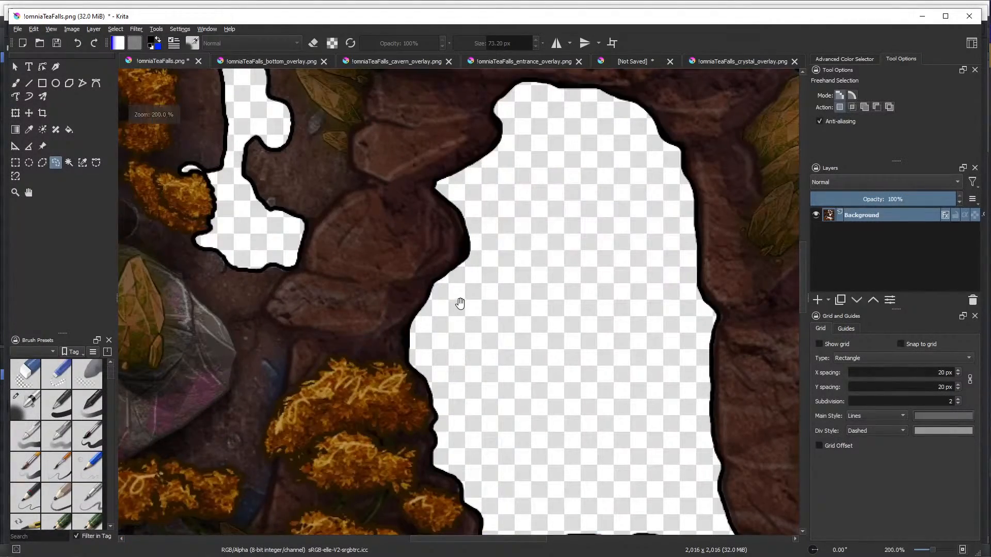
drag(458, 299, 593, 361)
mouse_move(403, 203)
mouse_down()
mouse_move(409, 331)
mouse_move(413, 289)
mouse_move(420, 321)
mouse_up()
mouse_move(421, 87)
mouse_down()
mouse_move(434, 221)
mouse_move(412, 376)
mouse_up()
mouse_move(554, 294)
mouse_down()
mouse_move(540, 330)
mouse_move(518, 330)
mouse_move(524, 376)
mouse_move(522, 366)
mouse_up()
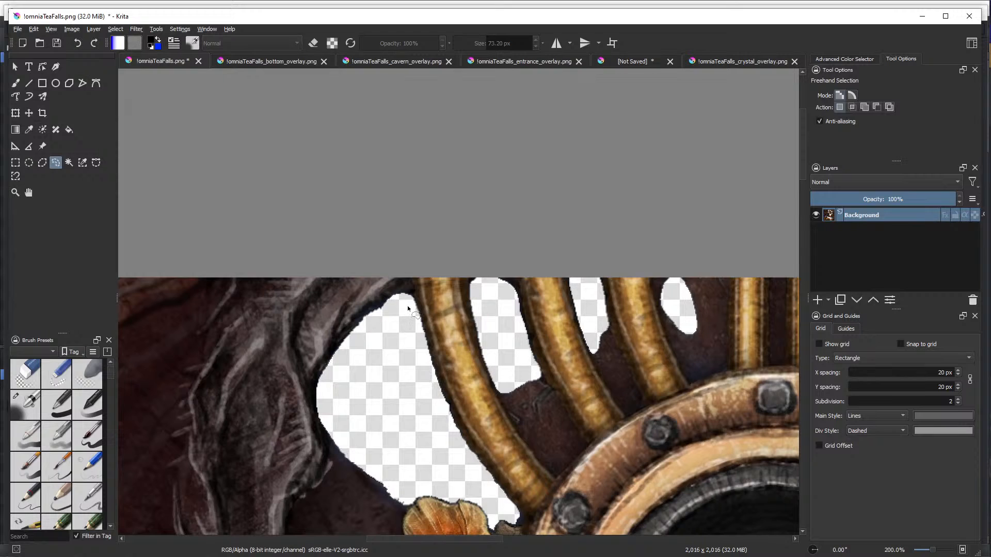
Delete the dark fringe from the upper edges of the gap left of the first brass pipe and the gap between the first two pipes
scroll(373, 312, up, 3)
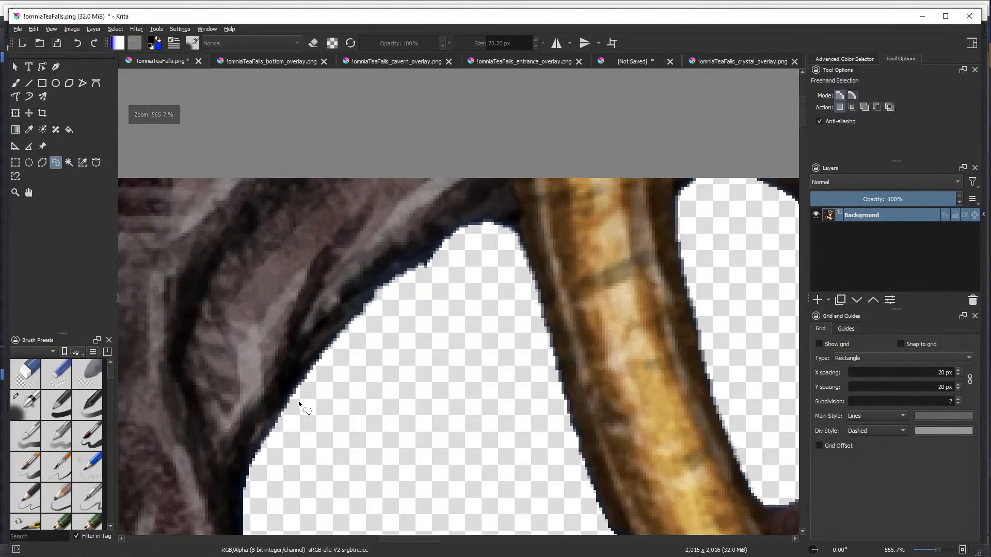
mouse_move(331, 341)
mouse_down()
mouse_move(406, 263)
mouse_move(485, 218)
mouse_move(511, 217)
mouse_move(512, 269)
mouse_move(488, 333)
mouse_move(352, 376)
mouse_move(310, 374)
mouse_up()
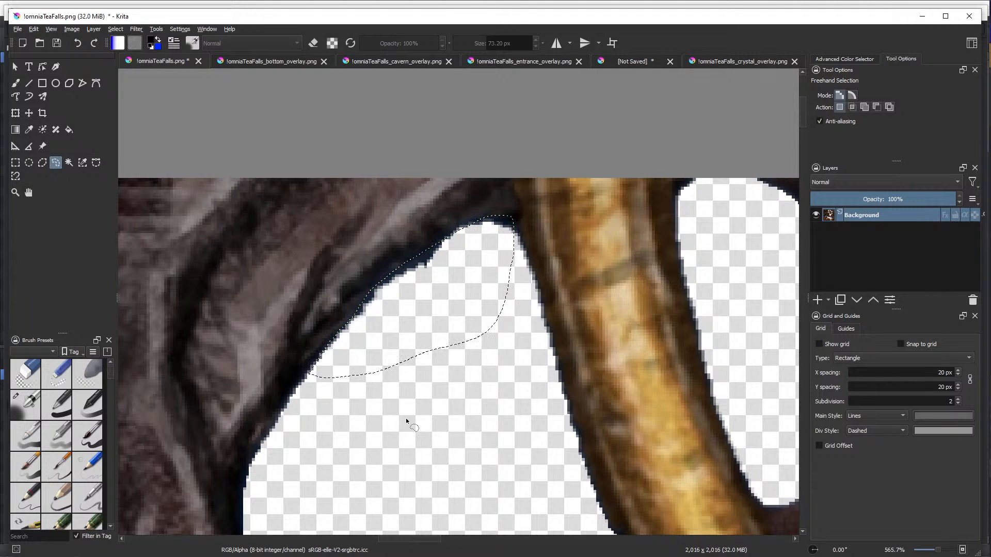
scroll(421, 426, down, 2)
scroll(595, 364, up, 2)
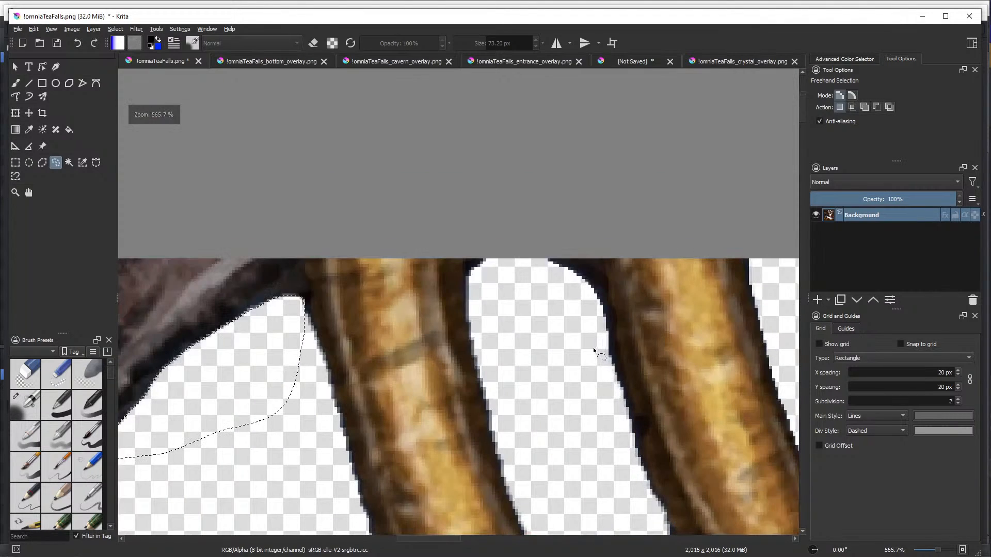
mouse_move(550, 259)
mouse_down()
mouse_move(595, 268)
mouse_move(603, 284)
mouse_move(611, 393)
mouse_move(553, 359)
mouse_move(471, 283)
mouse_move(478, 256)
mouse_move(572, 239)
mouse_up()
scroll(561, 295, down, 1)
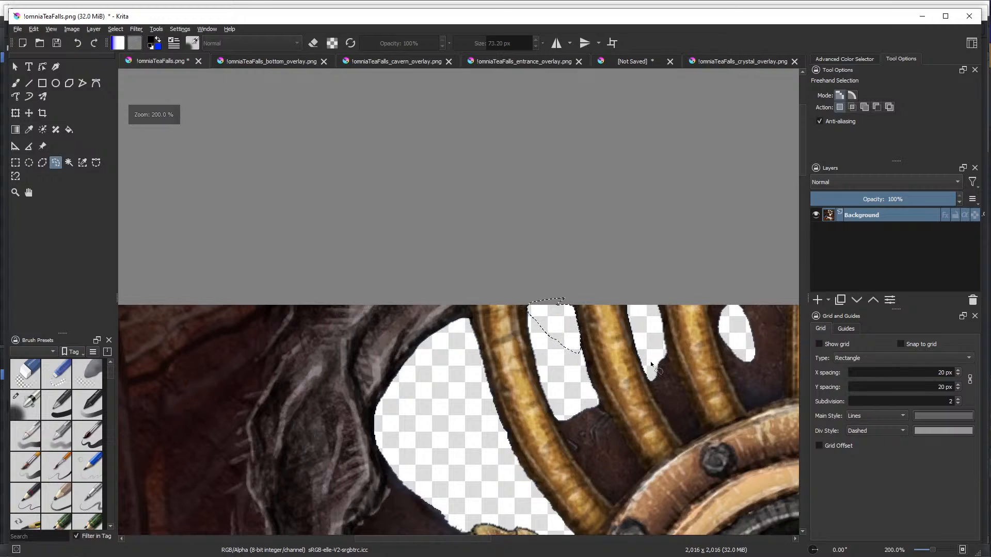
Examine the gap edges from the brass pipes down to the mushrooms at the image's lower edge
drag(712, 353, 427, 223)
drag(637, 235, 518, 242)
scroll(551, 234, up, 3)
scroll(588, 297, down, 4)
drag(635, 316, 431, 160)
drag(536, 382, 540, 110)
drag(501, 319, 518, 137)
drag(388, 329, 447, 130)
drag(470, 307, 636, 208)
drag(472, 243, 427, 84)
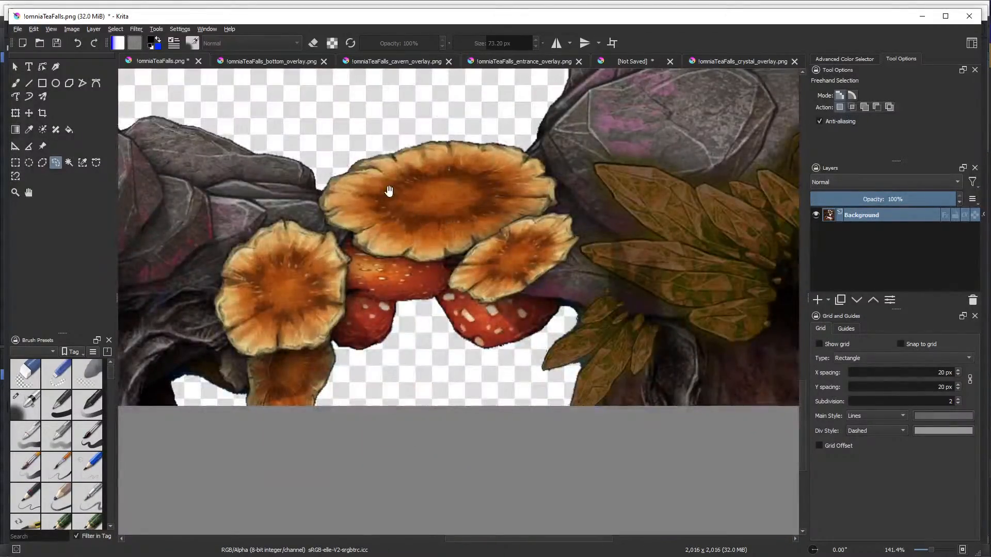
drag(390, 193, 320, 48)
Outline and delete the teal background between the two large leaves to the right of the lower red mushrooms
scroll(522, 222, up, 3)
drag(473, 223, 410, 308)
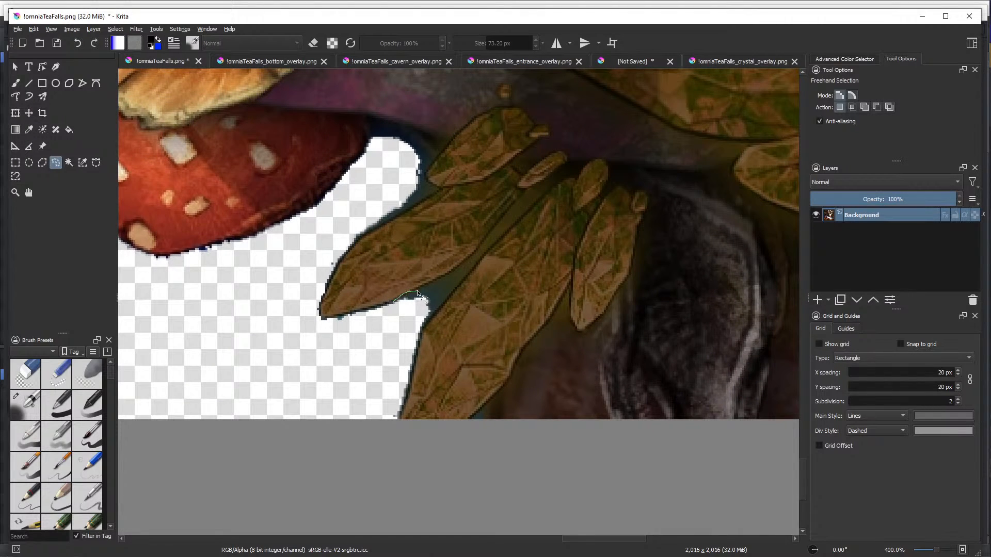
drag(446, 276, 457, 269)
mouse_move(505, 216)
mouse_down()
mouse_move(515, 204)
mouse_move(525, 217)
mouse_move(433, 318)
mouse_up()
mouse_move(325, 392)
mouse_down()
mouse_move(318, 323)
mouse_move(375, 307)
mouse_move(391, 338)
mouse_up()
key(Delete)
key(ctrl+shift+a)
Delete the blue fringe along the upper leaf's outer edge and across to the neighbouring red mushroom
drag(335, 270, 345, 256)
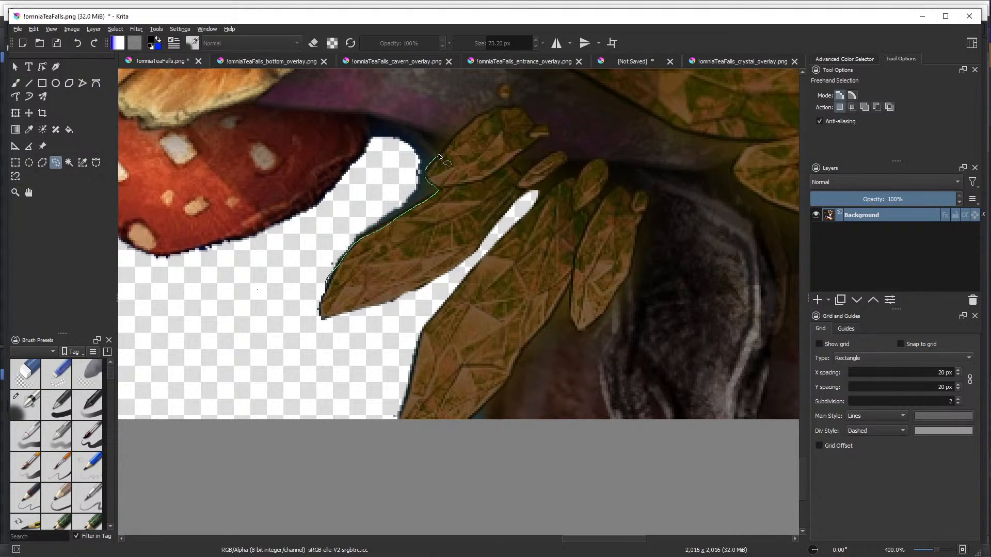
mouse_move(372, 135)
mouse_down()
mouse_move(359, 202)
mouse_move(317, 281)
mouse_up()
key(Delete)
Delete the teal background in the notch between the first two upright leaves beside the large ruffled mushroom
scroll(304, 325, down, 3)
drag(209, 294, 470, 226)
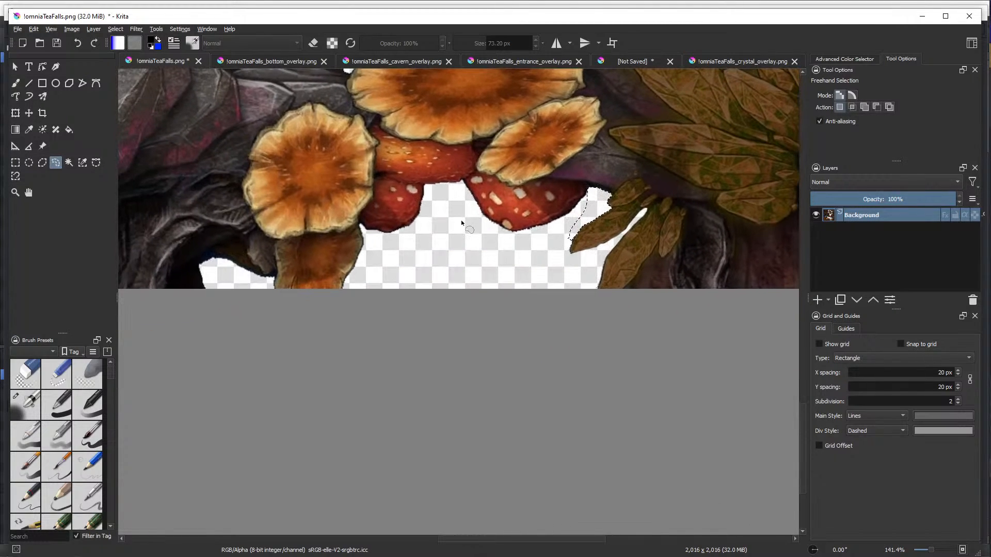
scroll(384, 243, up, 3)
scroll(444, 233, down, 2)
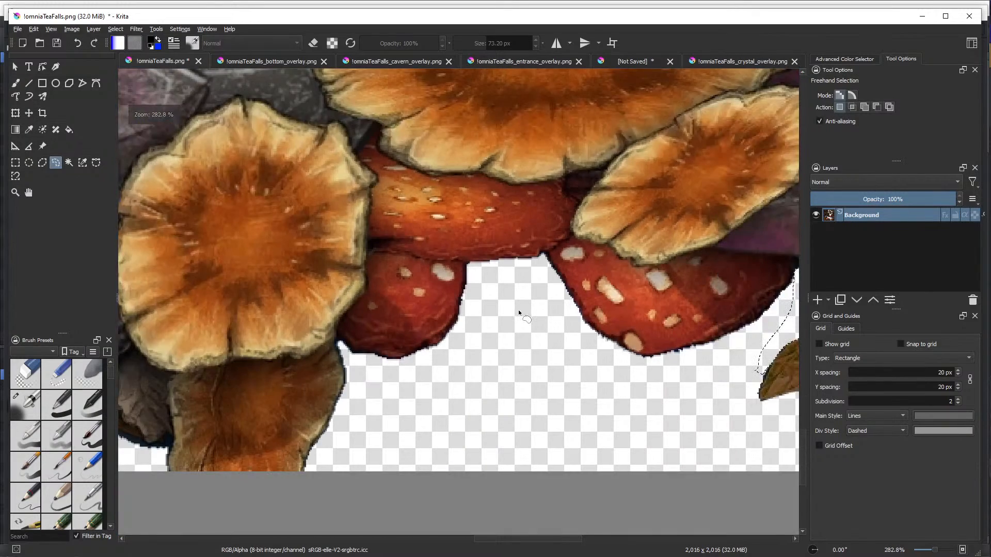
scroll(519, 312, down, 2)
drag(522, 313, 638, 138)
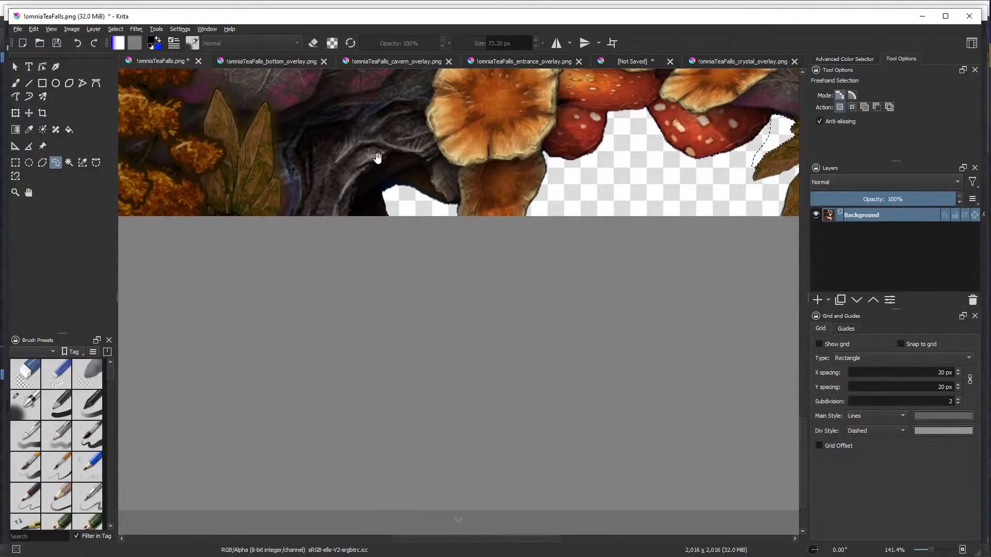
drag(379, 163, 457, 434)
drag(435, 195, 520, 415)
scroll(416, 349, up, 4)
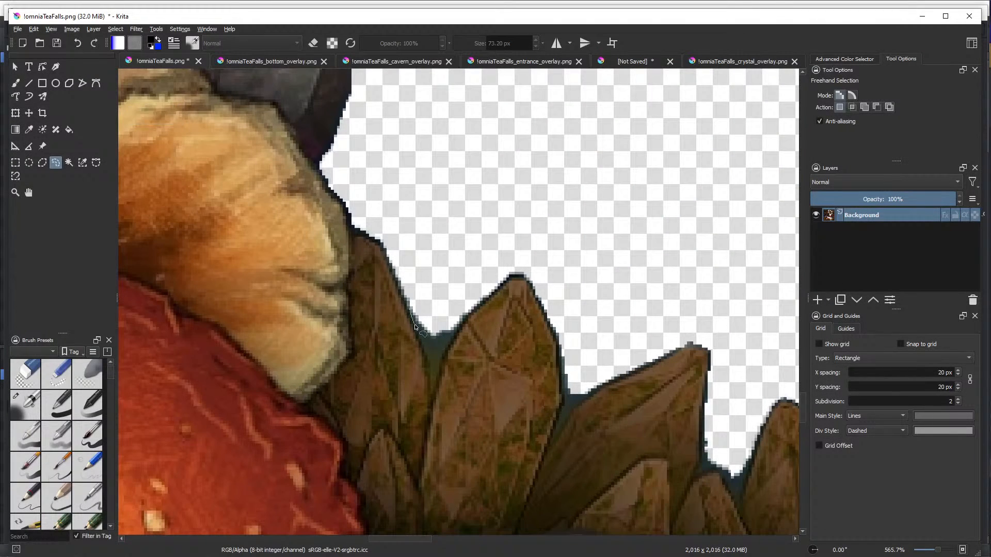
mouse_move(422, 346)
mouse_down()
mouse_move(429, 370)
mouse_move(457, 351)
mouse_move(467, 309)
mouse_move(413, 260)
mouse_up()
click(597, 342)
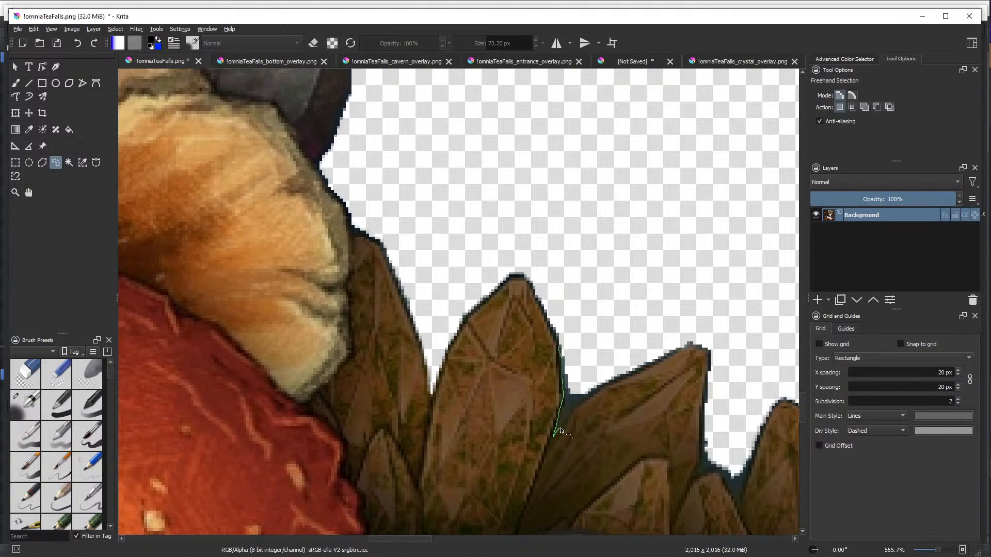
Delete the teal background between the second and third large leaves and around the small leaf before the last large one
drag(573, 410, 592, 396)
drag(596, 331, 577, 320)
key(Delete)
drag(739, 331, 569, 203)
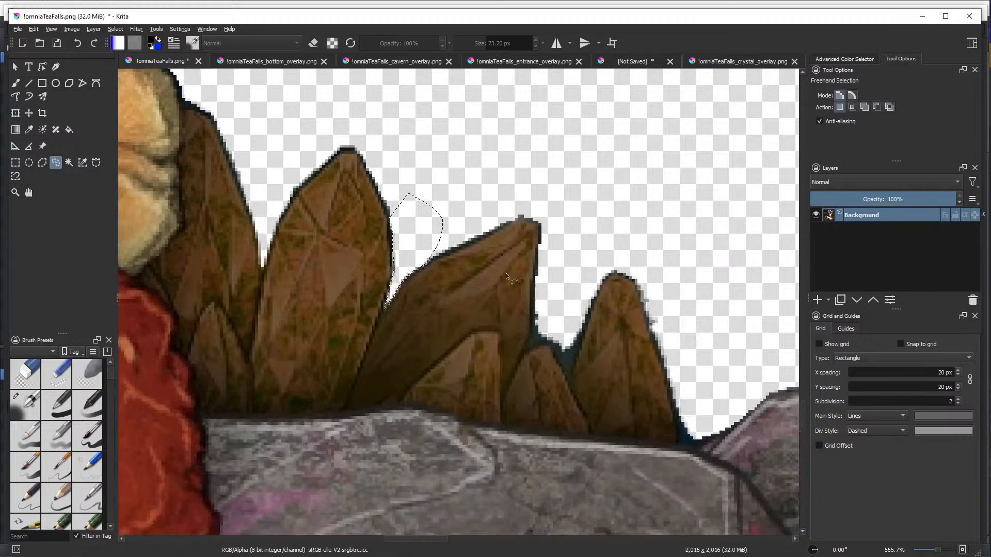
scroll(582, 300, up, 2)
mouse_move(497, 223)
mouse_down()
mouse_move(476, 393)
mouse_move(516, 387)
mouse_move(558, 469)
mouse_move(591, 335)
mouse_move(525, 195)
mouse_move(512, 193)
mouse_up()
key(Delete)
Delete the stray blue pixels along the right edge of the last upright leaf above the rocks
scroll(551, 272, down, 4)
drag(669, 265, 518, 77)
scroll(494, 116, up, 3)
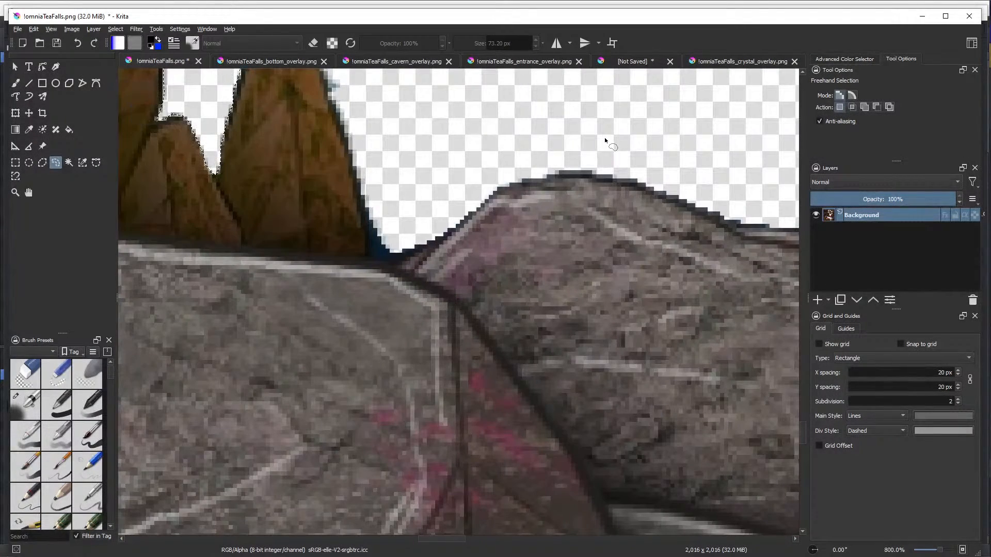
scroll(608, 135, down, 2)
drag(623, 123, 503, 351)
scroll(383, 325, up, 3)
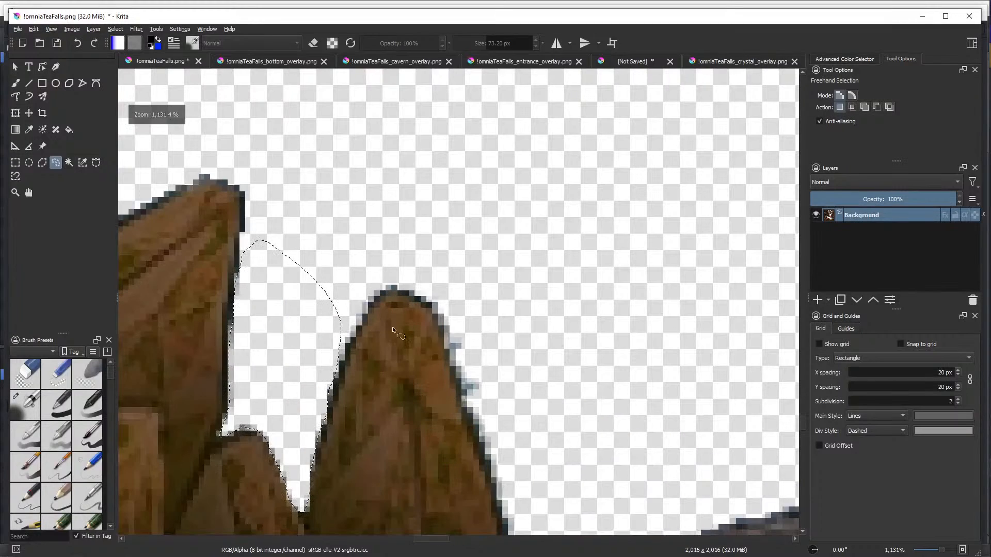
mouse_move(447, 331)
mouse_down()
mouse_move(485, 417)
mouse_move(470, 327)
mouse_up()
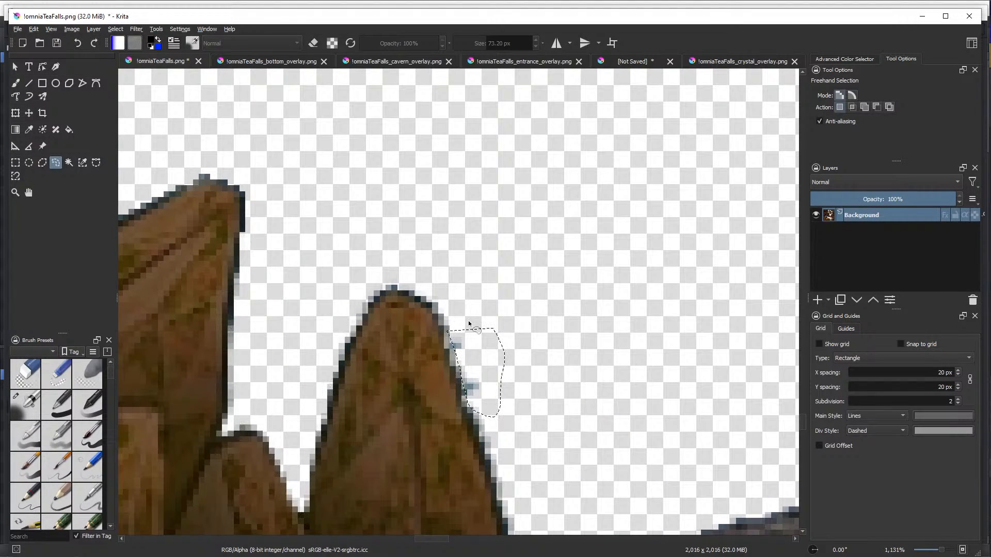
key(Delete)
scroll(475, 314, down, 4)
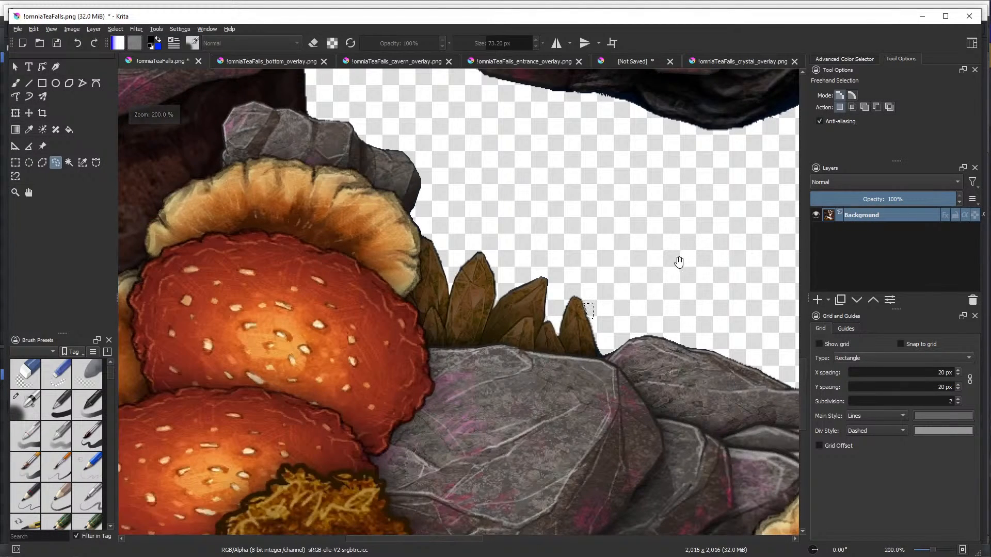
Examine the cleaned edges of the transparent gaps across the whole image for leftover background
drag(679, 263, 343, 215)
drag(633, 222, 531, 409)
scroll(316, 296, down, 1)
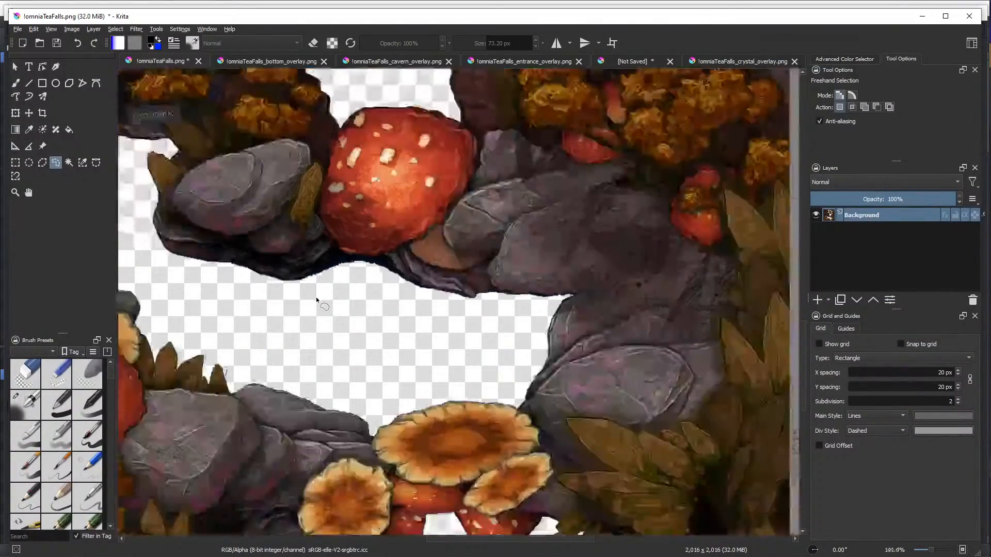
drag(247, 297, 588, 150)
drag(278, 222, 382, 361)
drag(413, 217, 341, 434)
drag(512, 197, 233, 187)
drag(437, 188, 234, 233)
drag(440, 258, 432, 437)
drag(412, 232, 531, 465)
drag(316, 317, 572, 228)
drag(315, 336, 650, 168)
drag(629, 326, 386, 72)
drag(562, 354, 465, 40)
drag(658, 379, 467, 190)
drag(591, 235, 377, 258)
scroll(408, 140, up, 2)
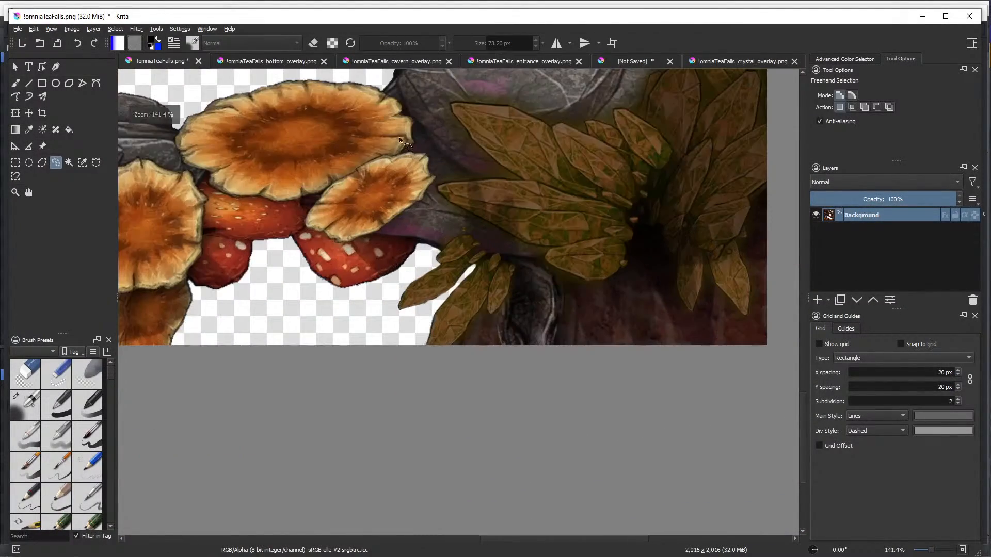
drag(360, 127, 431, 343)
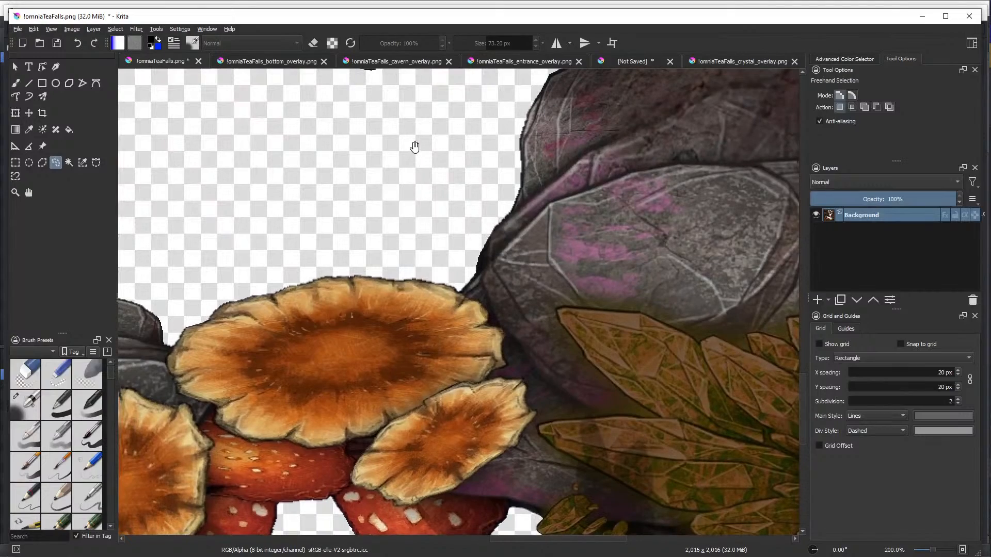
drag(412, 148, 412, 316)
scroll(401, 284, down, 1)
drag(303, 289, 482, 245)
click(308, 327)
drag(301, 329, 556, 268)
scroll(511, 203, up, 2)
drag(431, 213, 458, 274)
drag(402, 248, 495, 343)
drag(298, 252, 376, 347)
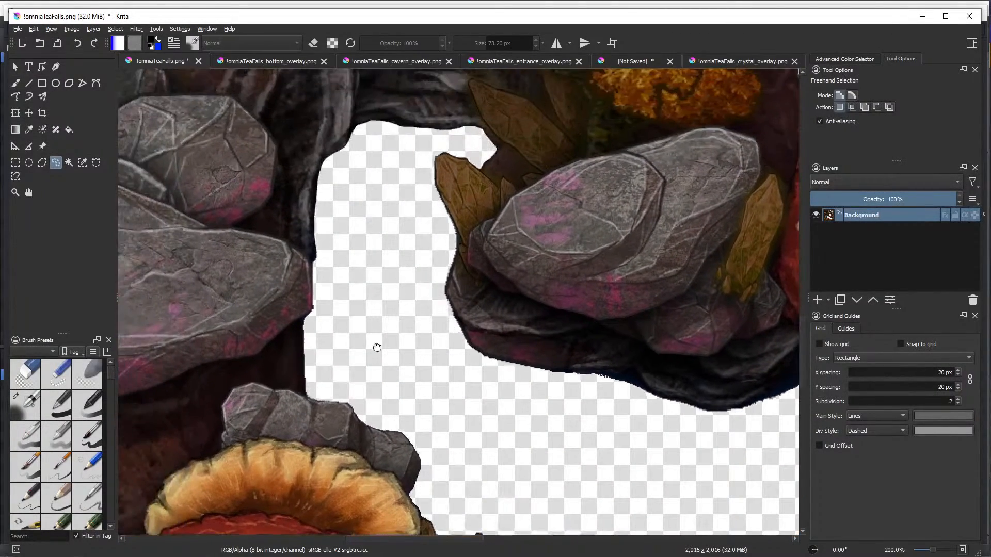
Examine the edges of the wide lower gap, from the hanging rocks across to the rocks and leaves at the image's right border
drag(345, 263, 265, 126)
drag(691, 321, 365, 243)
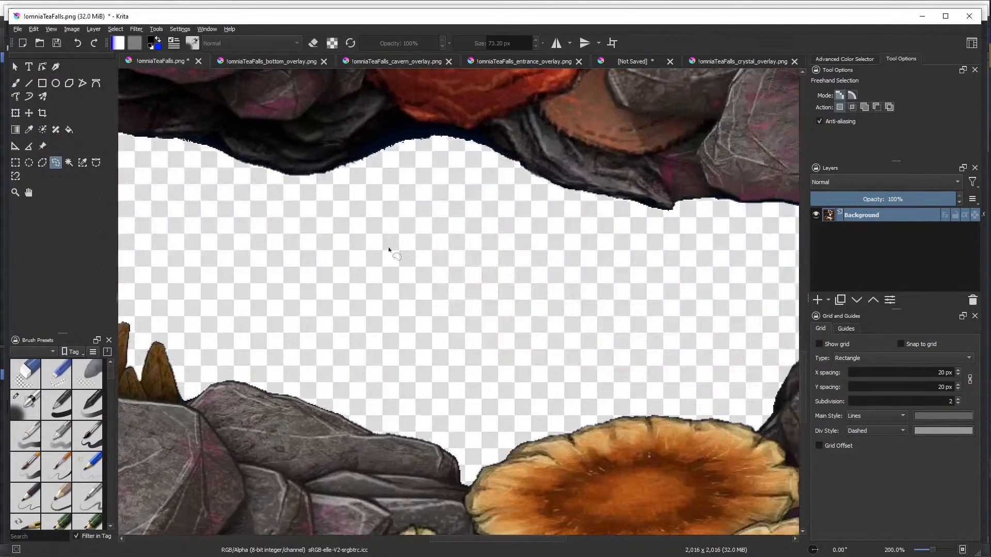
drag(650, 286, 373, 289)
scroll(494, 298, down, 1)
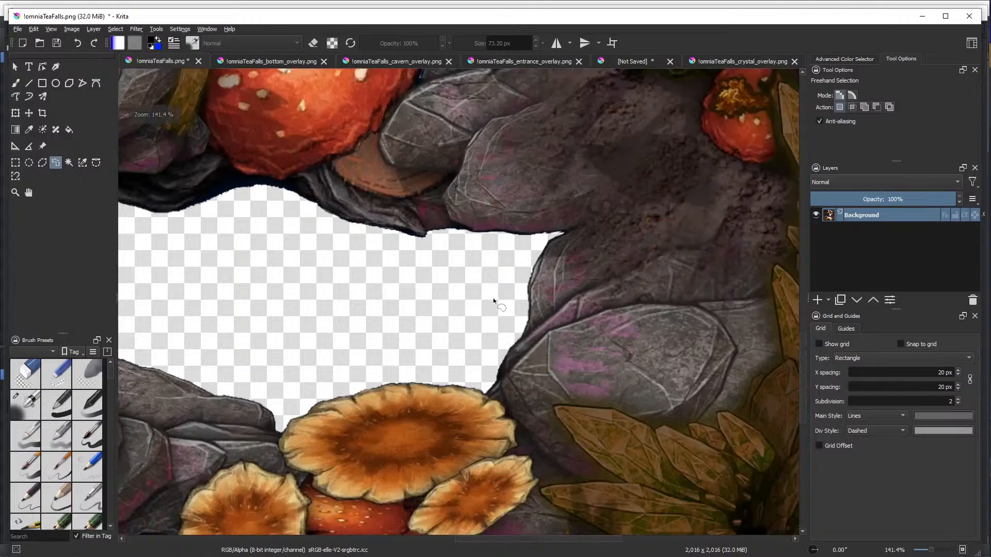
drag(504, 263, 383, 370)
scroll(434, 325, down, 3)
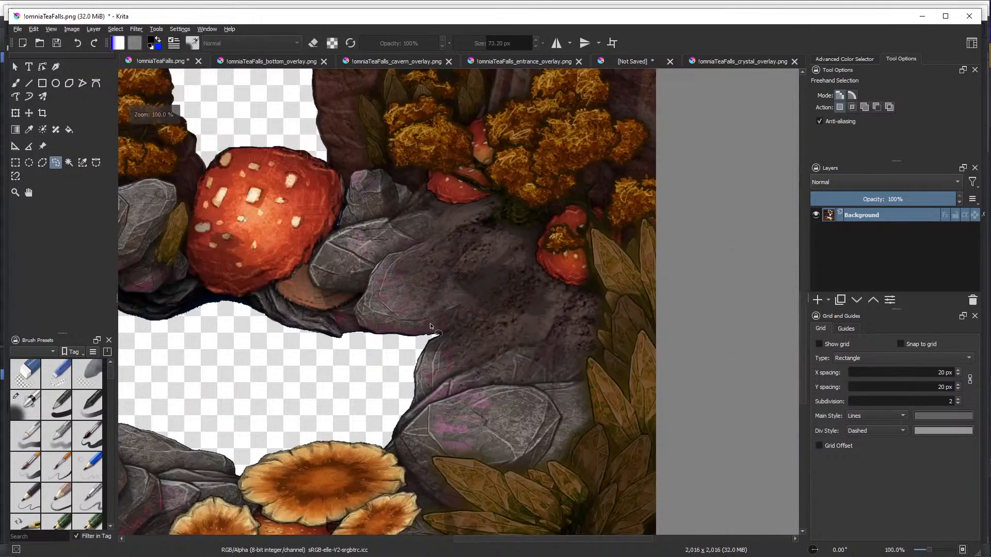
drag(329, 304, 407, 287)
Turn the Background layer's style effects back on and save !omniaTeaFalls.png with the default PNG options
click(946, 216)
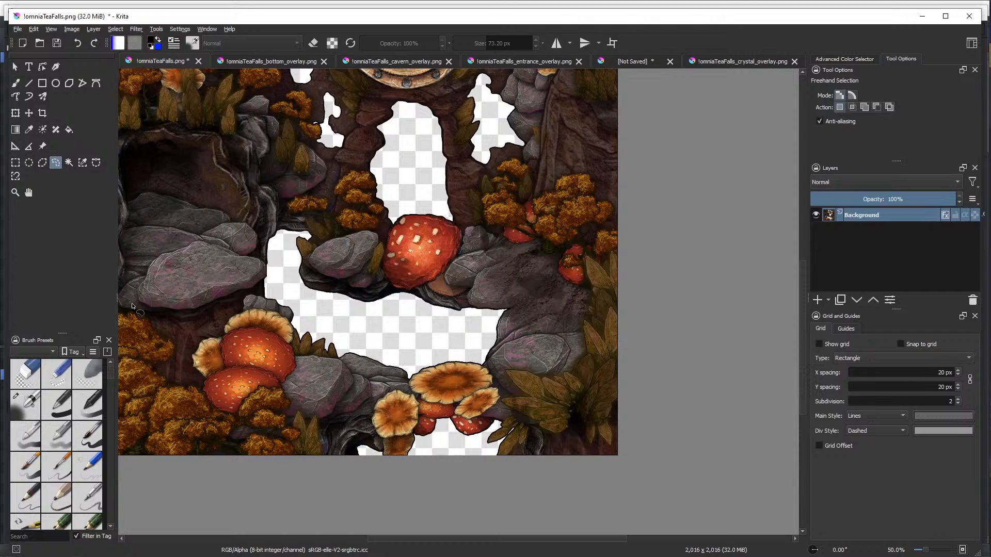
scroll(432, 358, up, 5)
scroll(436, 214, down, 3)
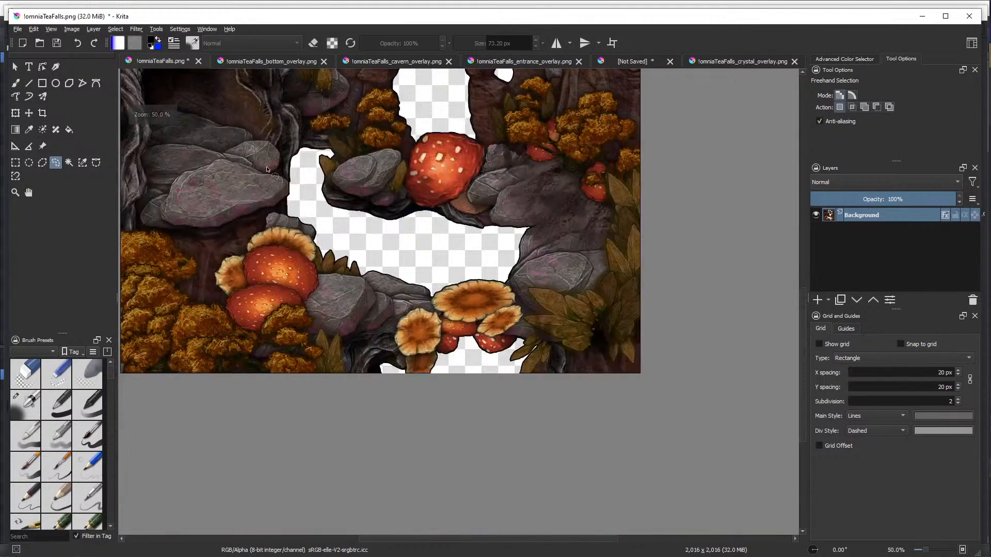
click(18, 30)
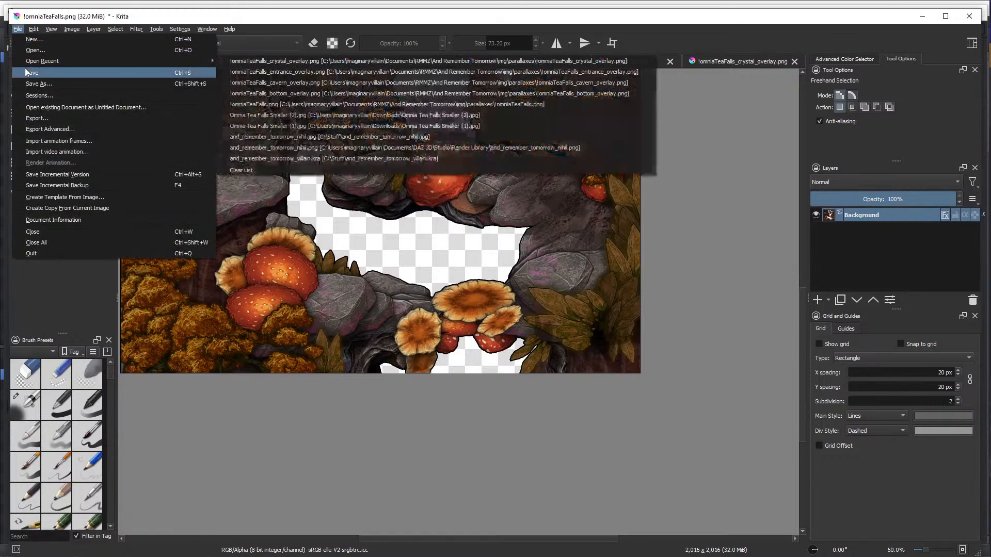
click(27, 70)
click(770, 405)
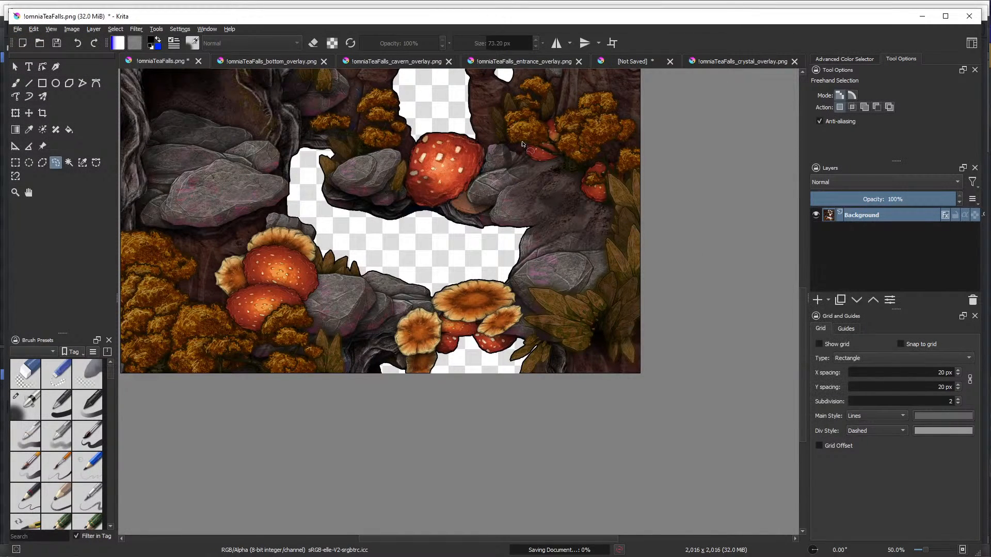
Switch to the !omniaTeaFalls_bottom_overlay.png document and examine the leaf edges beside the large mushrooms for leftover background
click(299, 63)
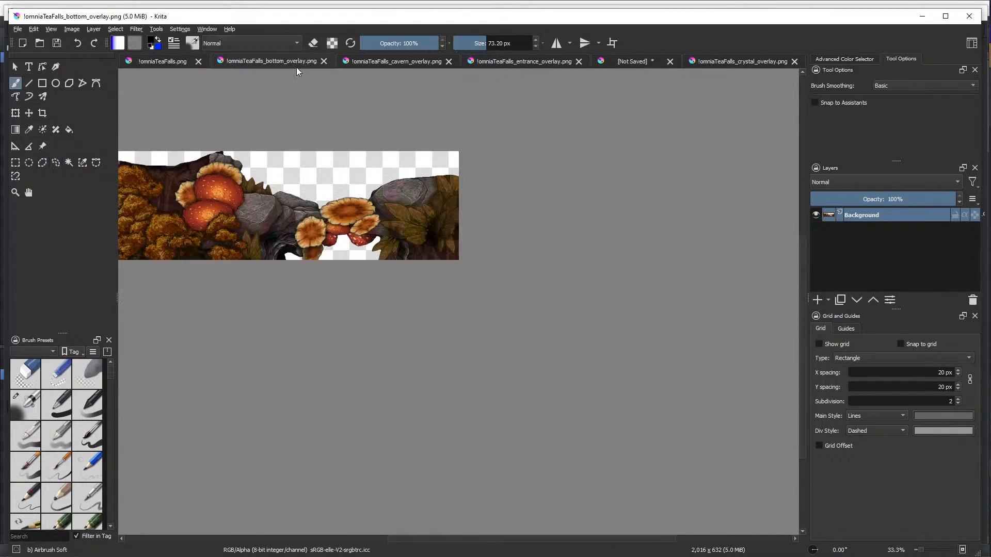
scroll(269, 219, up, 5)
scroll(330, 211, down, 3)
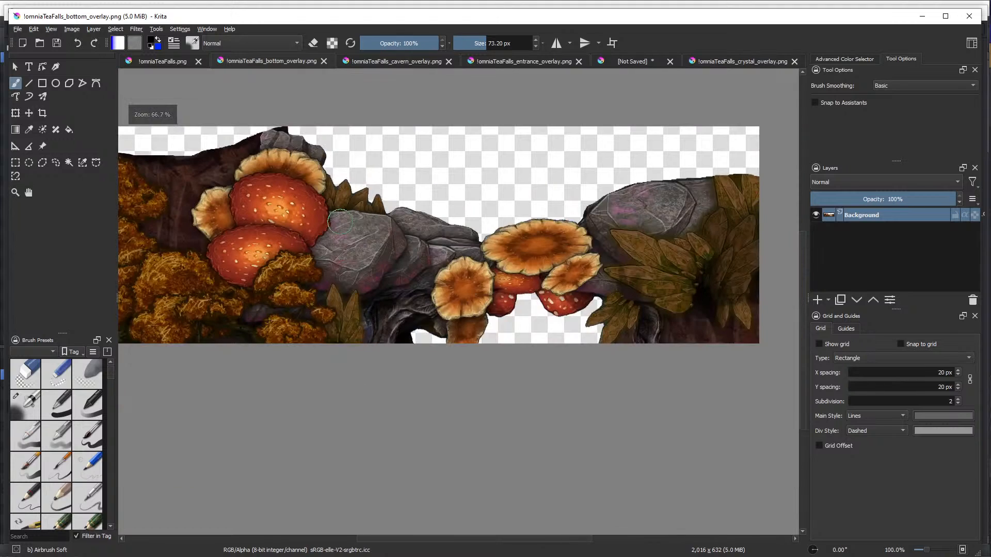
scroll(691, 295, up, 3)
scroll(634, 284, down, 3)
scroll(382, 263, down, 1)
drag(339, 242, 431, 276)
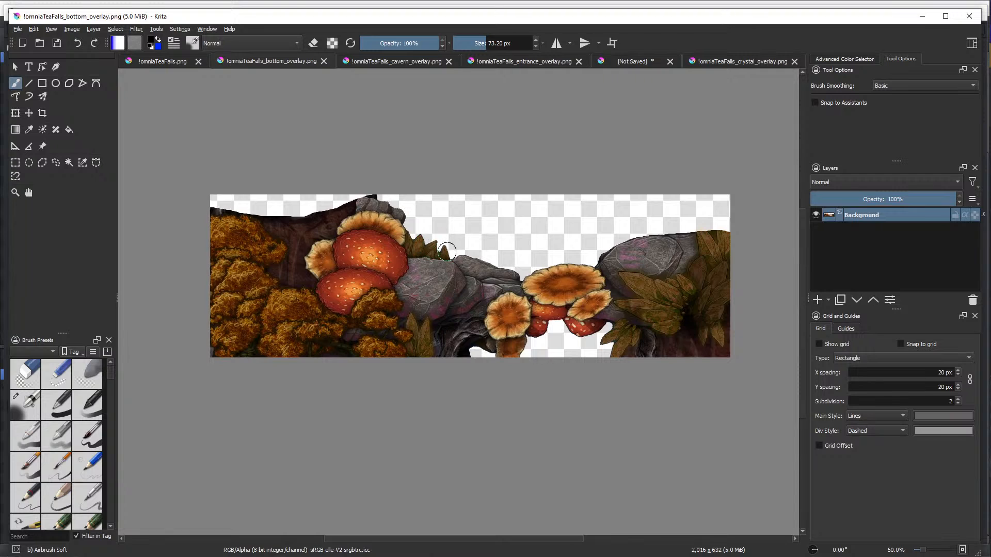
scroll(447, 252, up, 2)
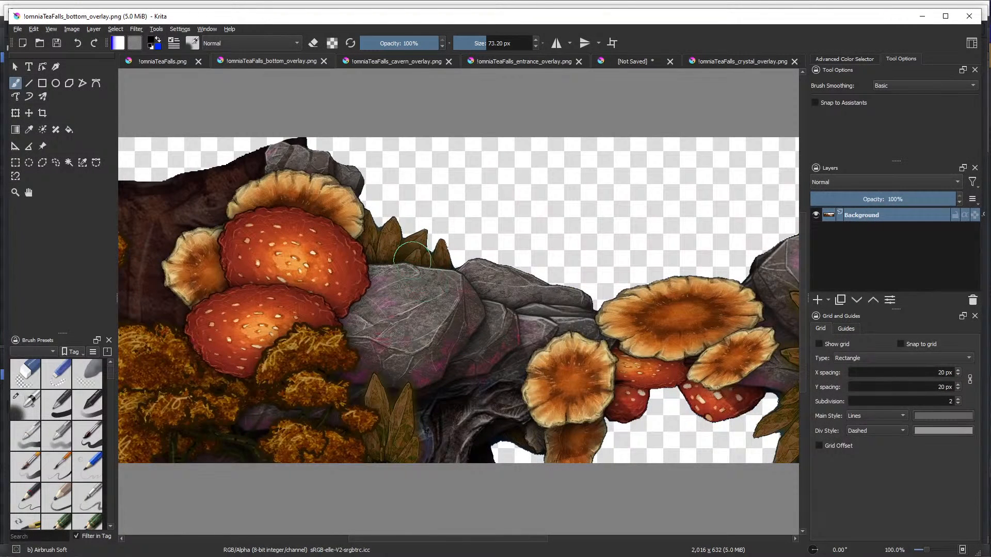
scroll(413, 263, up, 2)
drag(435, 200, 454, 331)
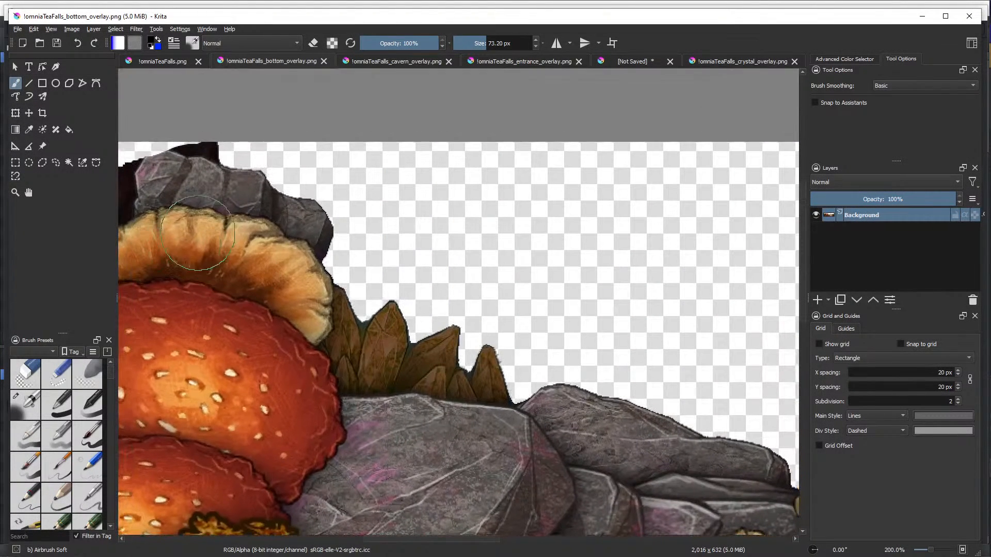
Delete the teal background in the notch between the bottom overlay's first two upright leaves using a freehand selection
click(56, 163)
scroll(384, 390, up, 2)
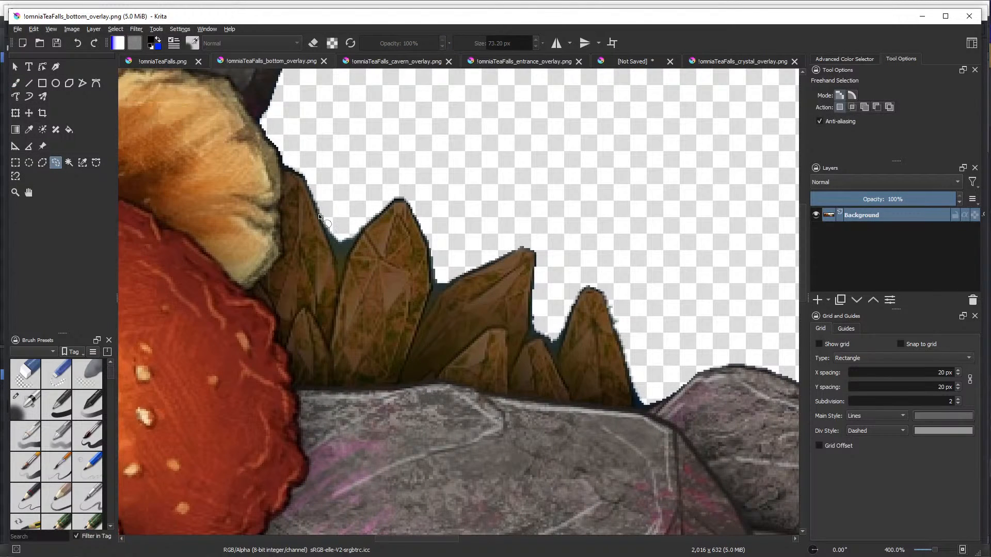
drag(324, 225, 338, 239)
scroll(337, 239, down, 3)
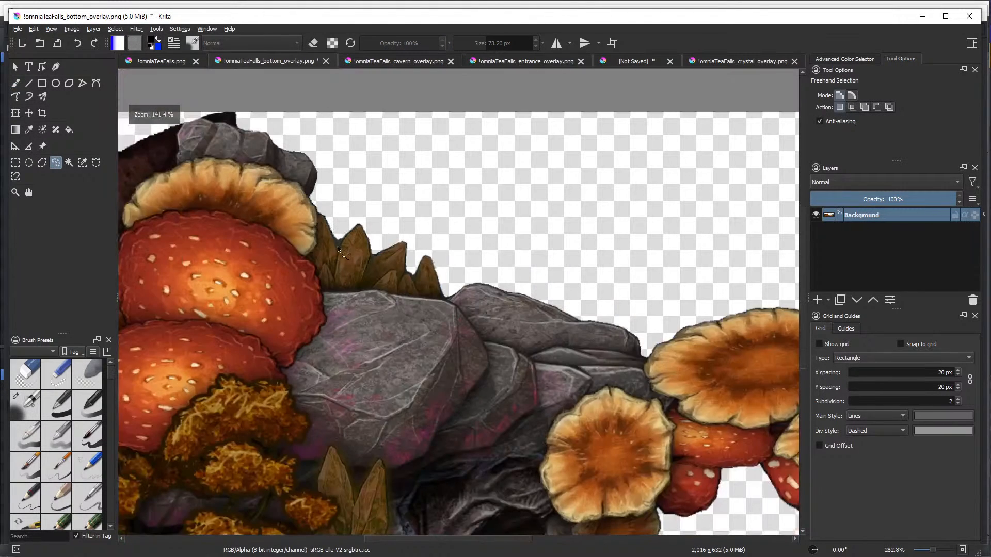
scroll(337, 253, down, 3)
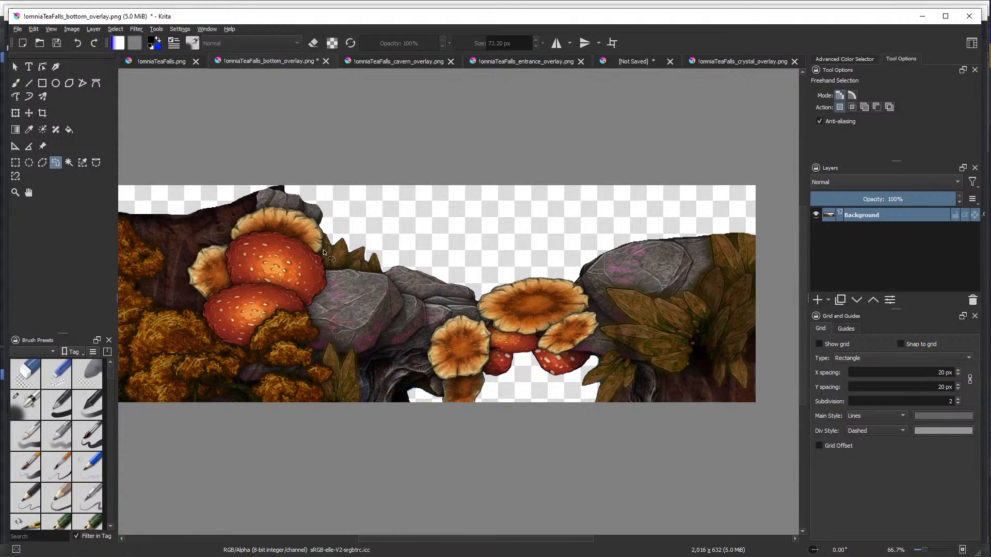
Return to the !omniaTeaFalls.png document and flatten the image to bake in the Background layer's style
click(175, 65)
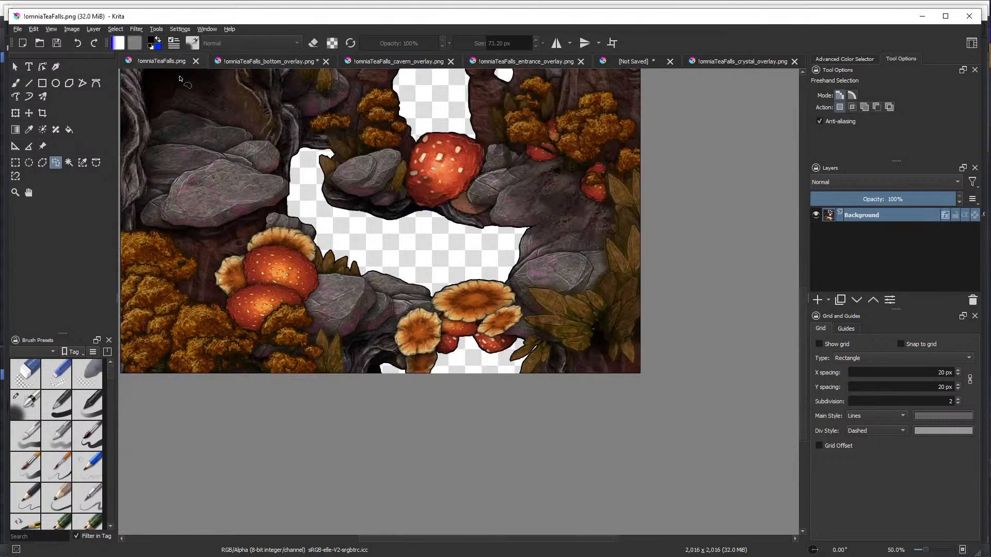
scroll(264, 273, down, 2)
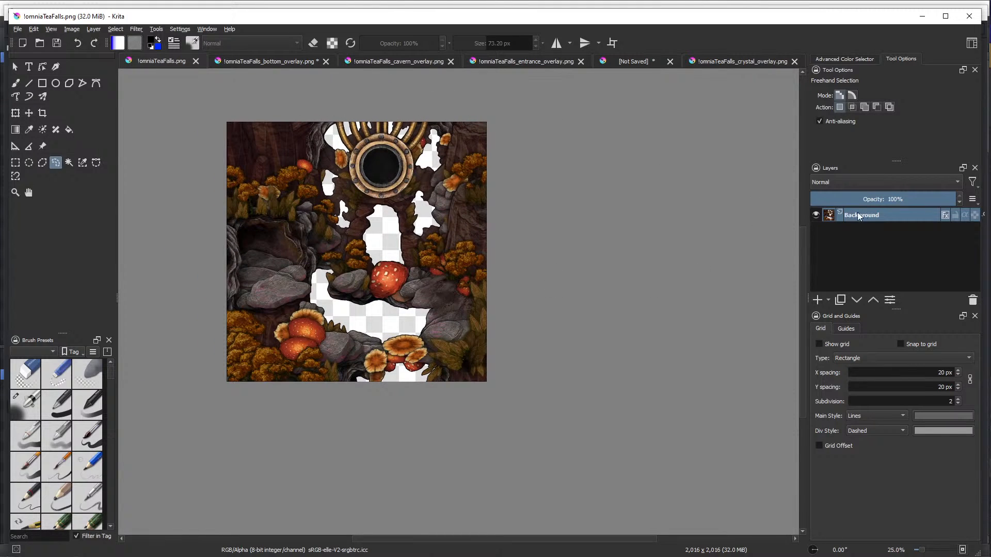
scroll(286, 357, up, 4)
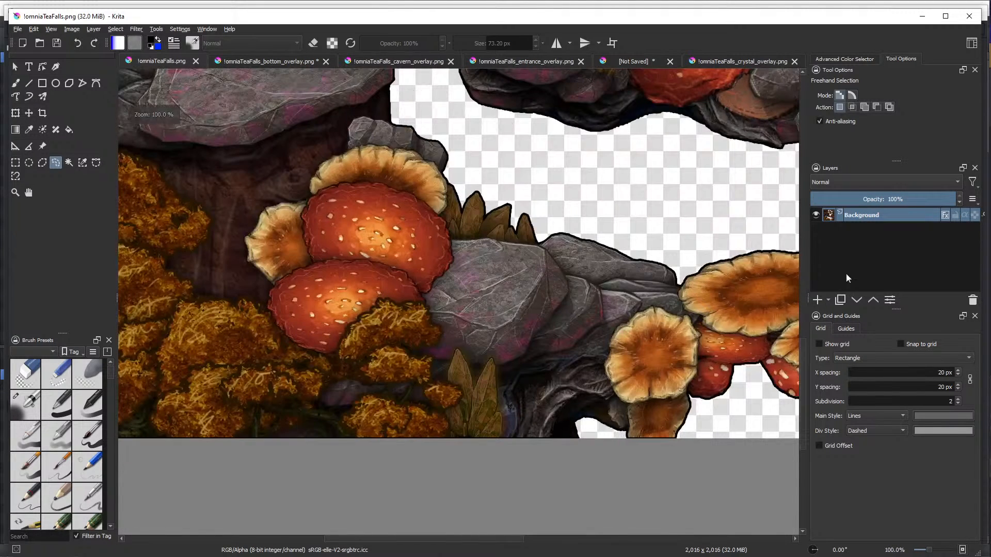
right_click(869, 218)
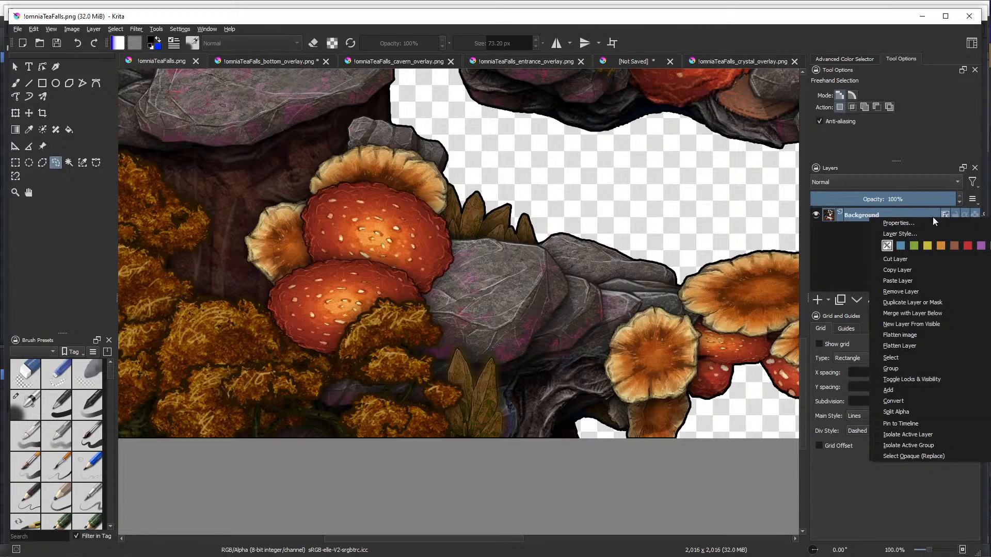
click(905, 337)
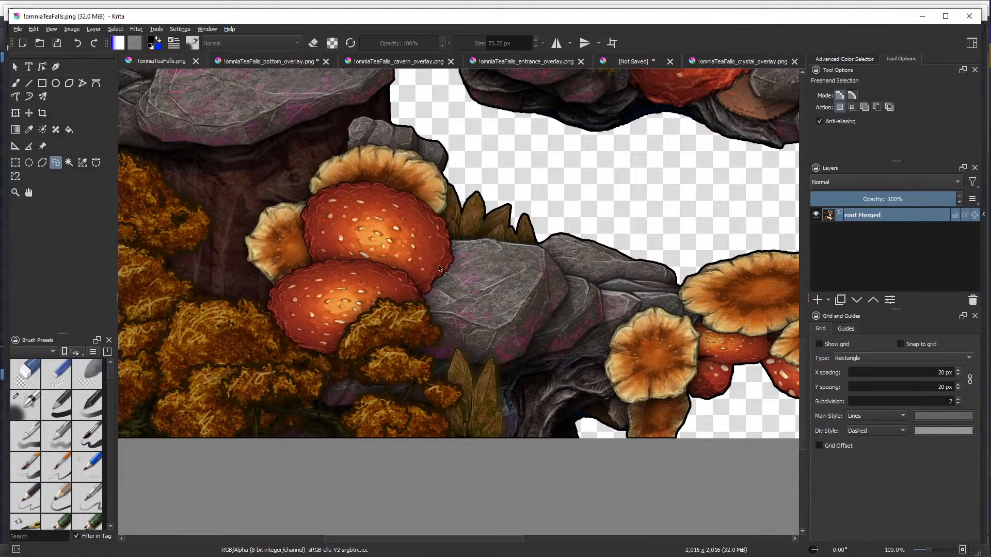
Draw a freehand selection around the lower foreground, following above the orange foliage, mushrooms, leaves and rocks across the full image width
scroll(398, 240, down, 1)
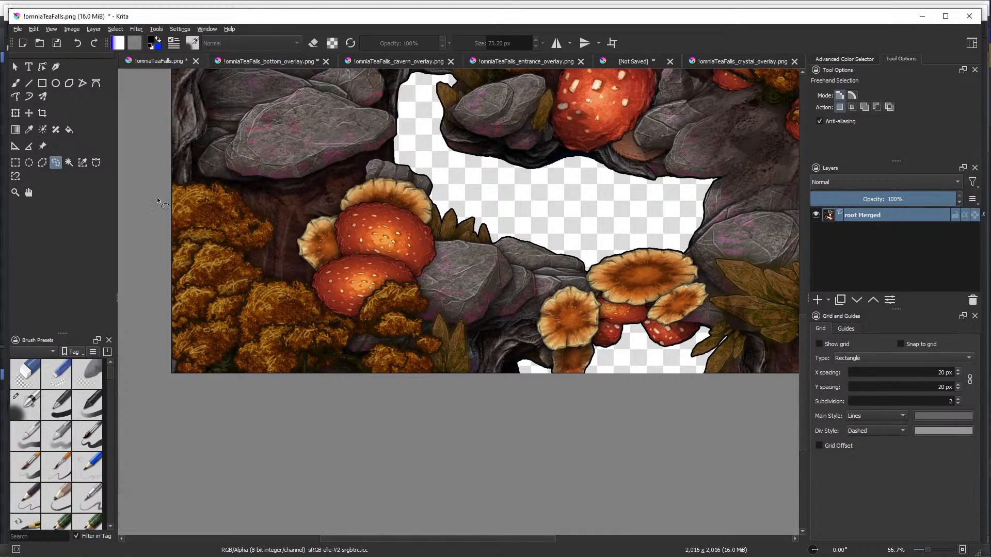
mouse_move(154, 180)
mouse_down()
mouse_move(317, 192)
mouse_move(373, 161)
mouse_move(475, 175)
mouse_move(561, 240)
mouse_move(654, 220)
mouse_up()
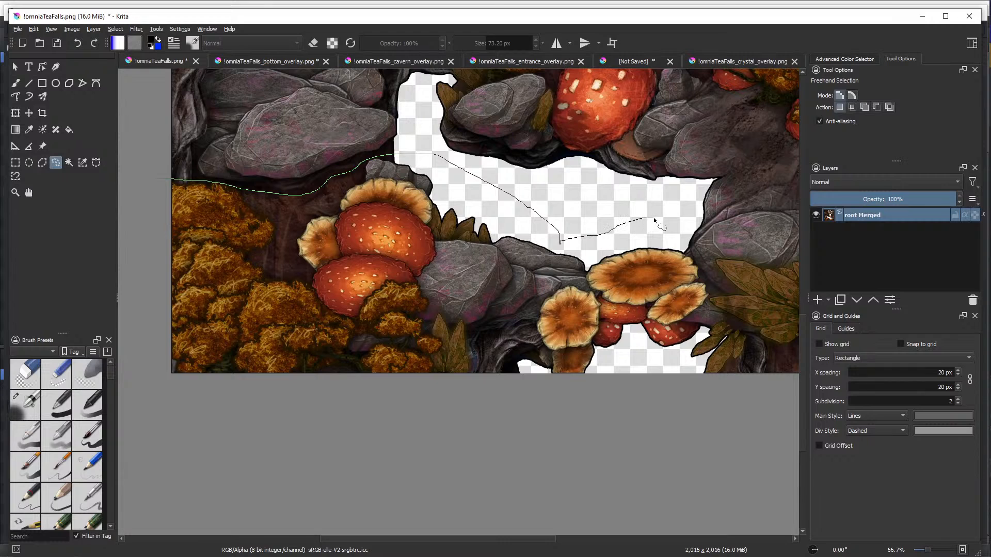
mouse_move(764, 213)
mouse_down()
mouse_move(798, 207)
mouse_move(621, 347)
mouse_up()
drag(110, 442, 200, 363)
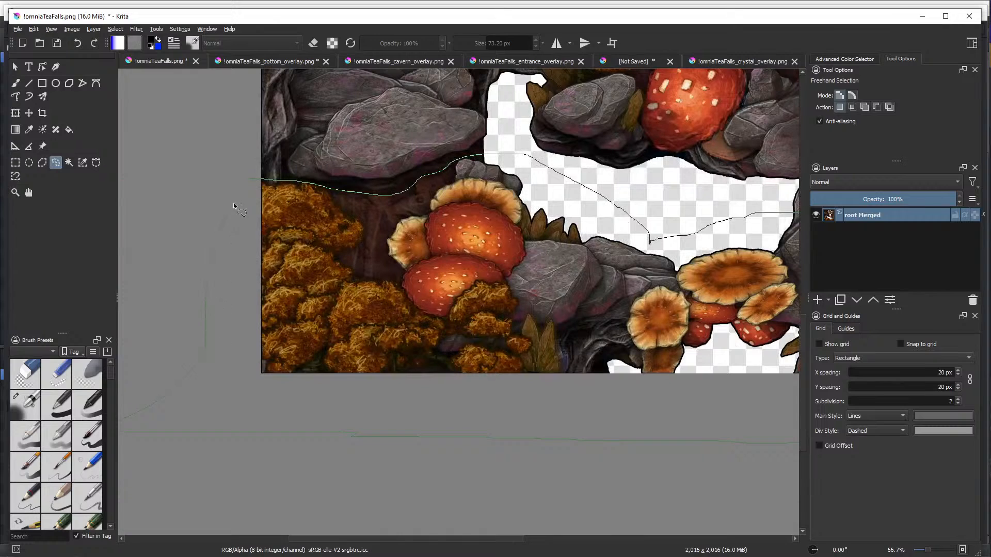
drag(254, 183, 251, 180)
Copy the selected foreground and create a new 2016 × 639 px RGB/Alpha document from the clipboard
click(17, 30)
click(25, 40)
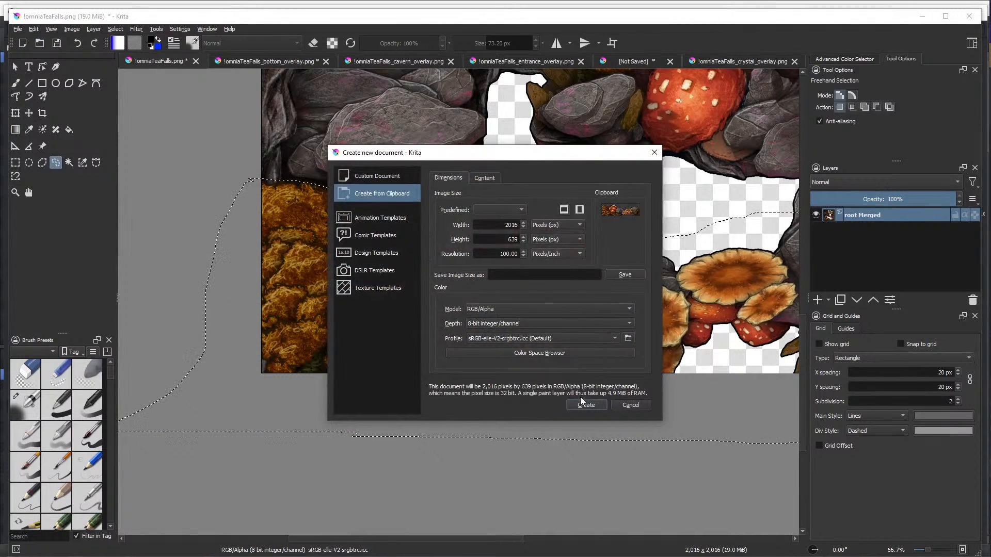
click(587, 405)
key(b)
key(minus)
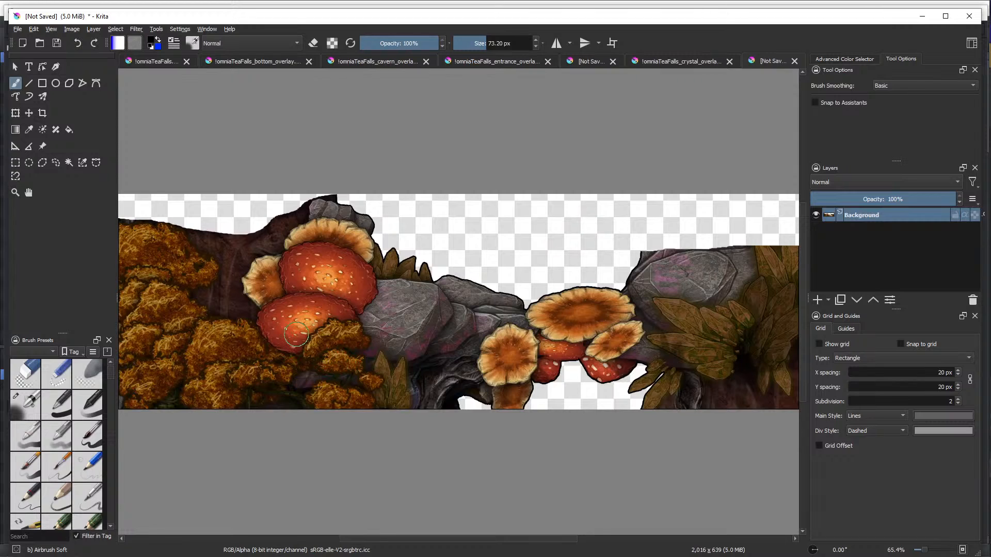
key(minus)
Save the new document as a PNG in the parallaxes folder, overwriting !omniaTeaFalls_bottom_overlay with the default PNG options
click(17, 29)
click(21, 63)
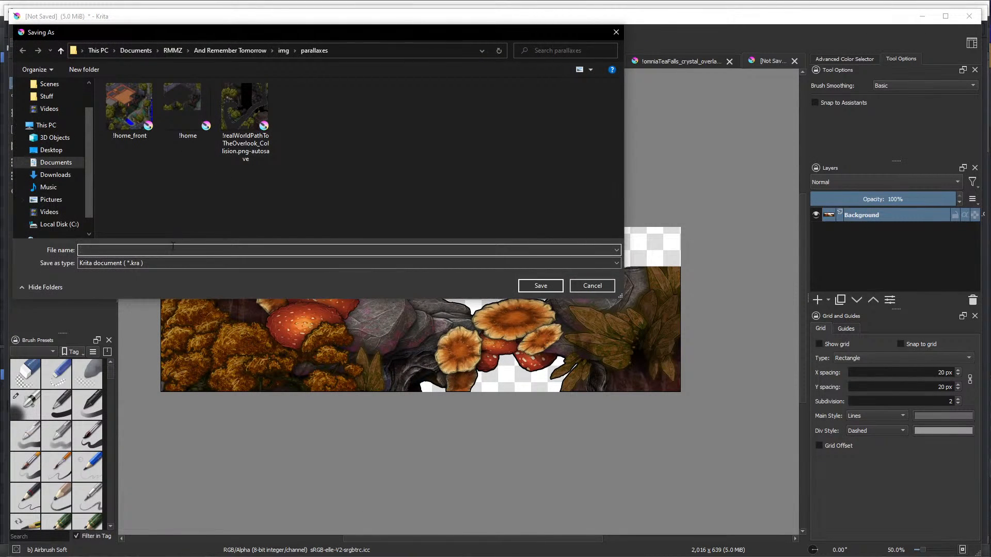
click(166, 263)
click(123, 392)
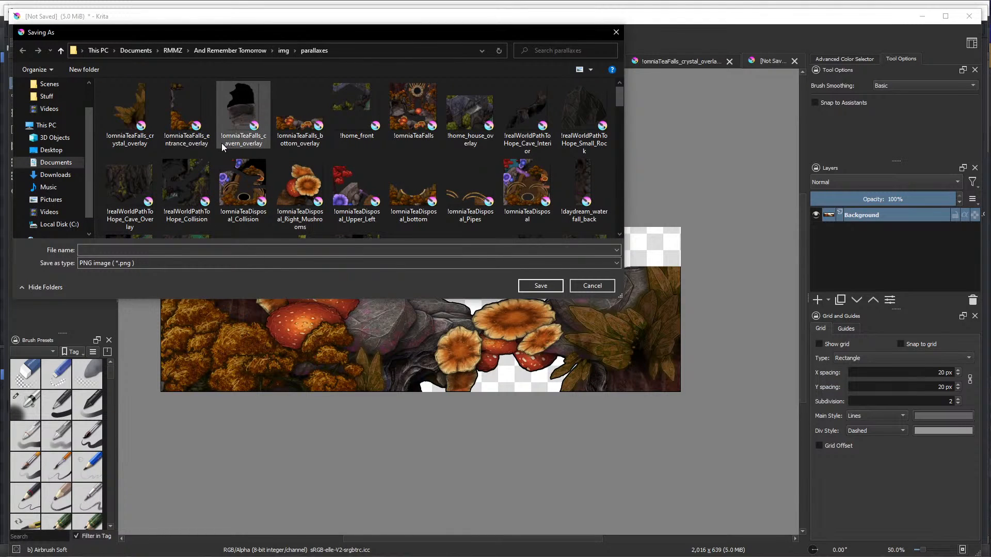
click(284, 129)
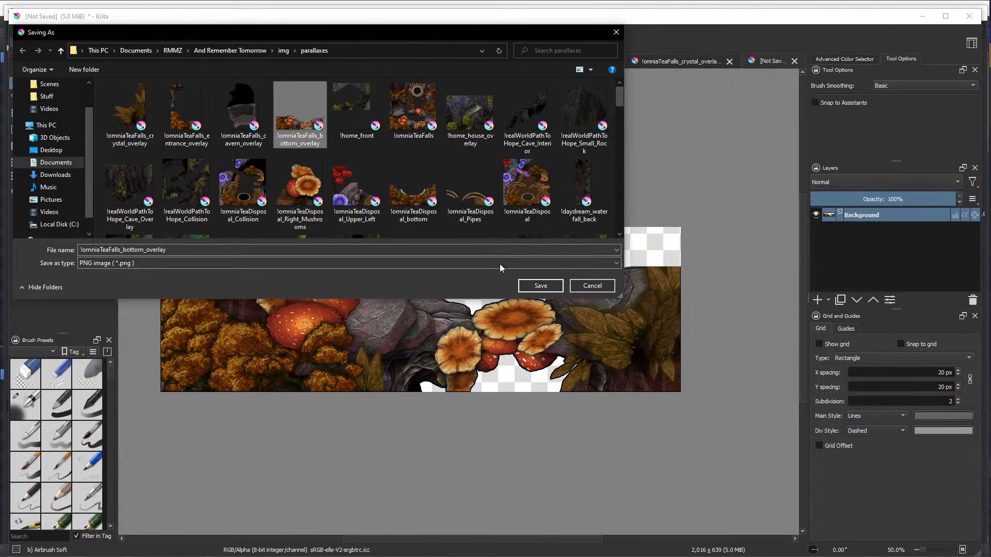
click(541, 286)
click(690, 287)
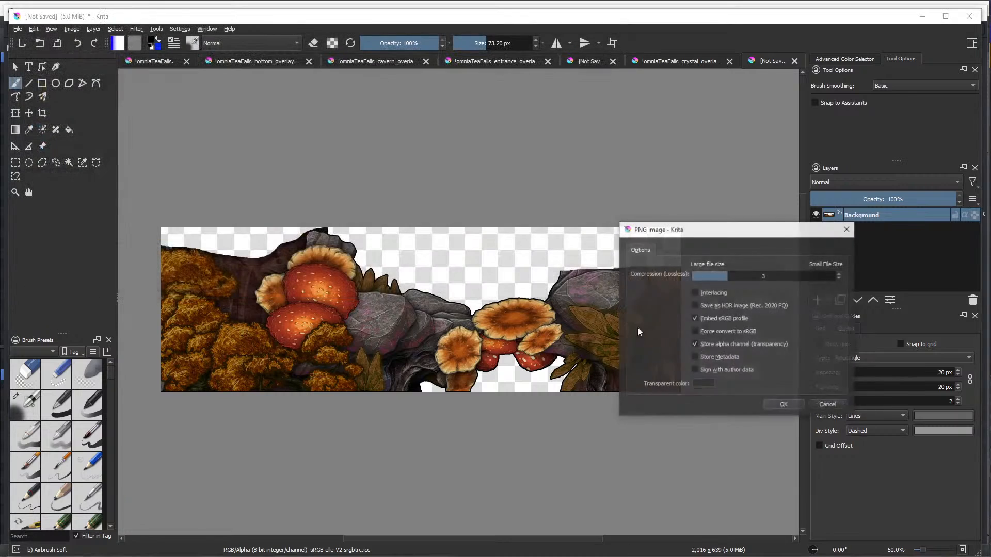
click(780, 405)
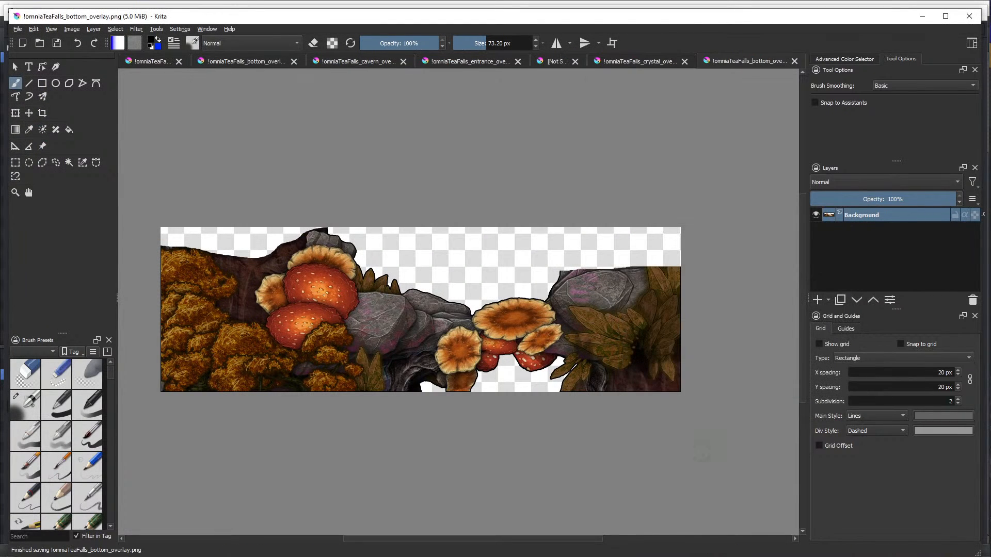
Switch to the Map Editor, restart it and load the game project from the And Remember Tomorrow folder, listing all files with *.*
key(alt+Tab)
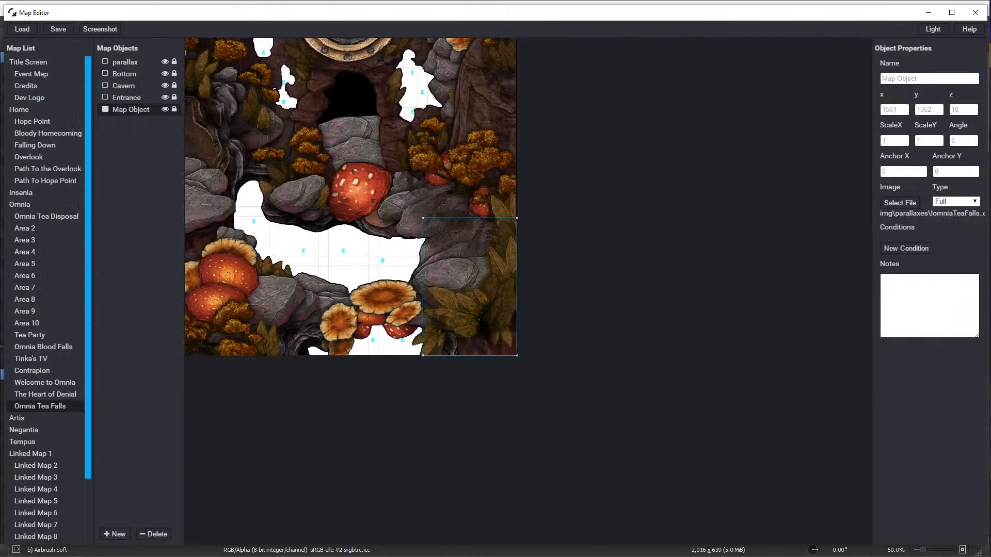
click(974, 13)
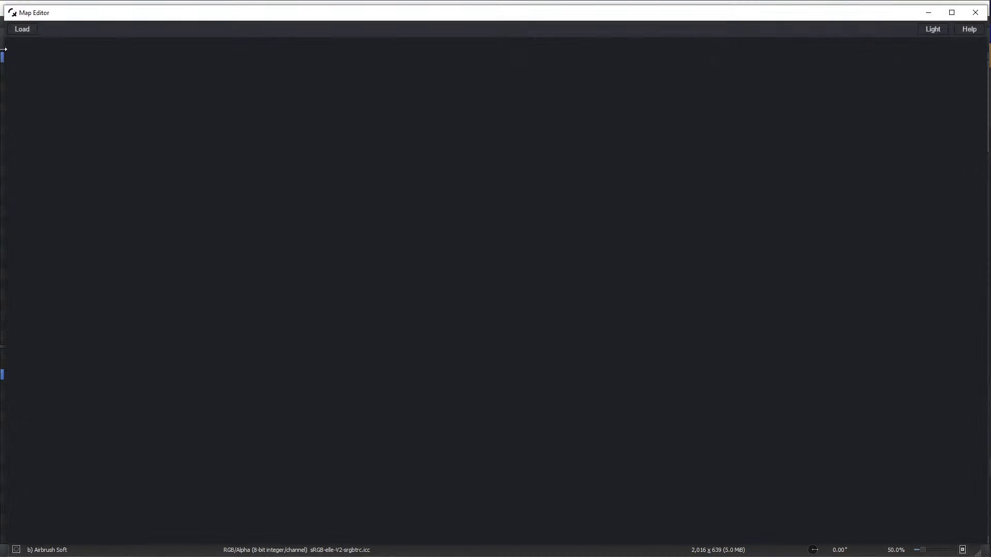
click(23, 31)
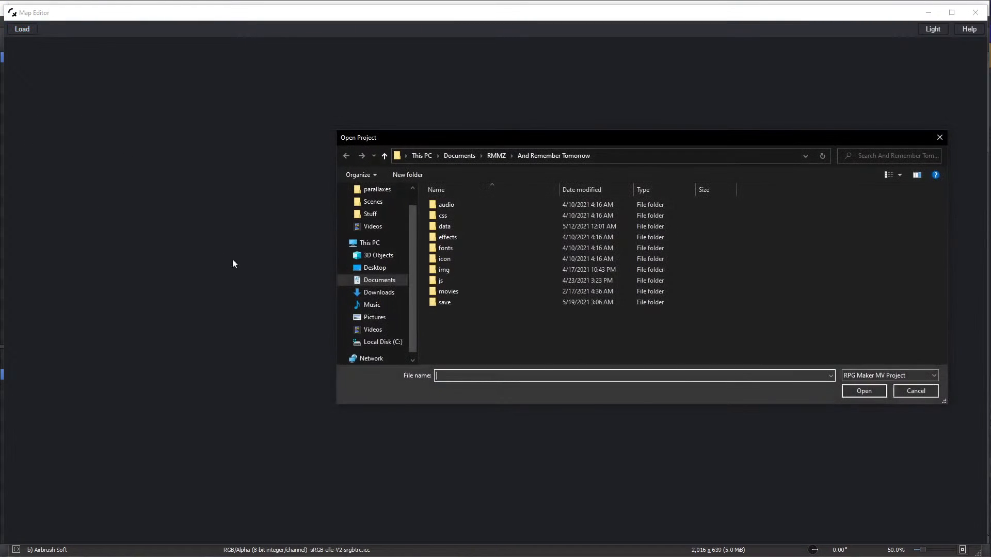
text(*.*)
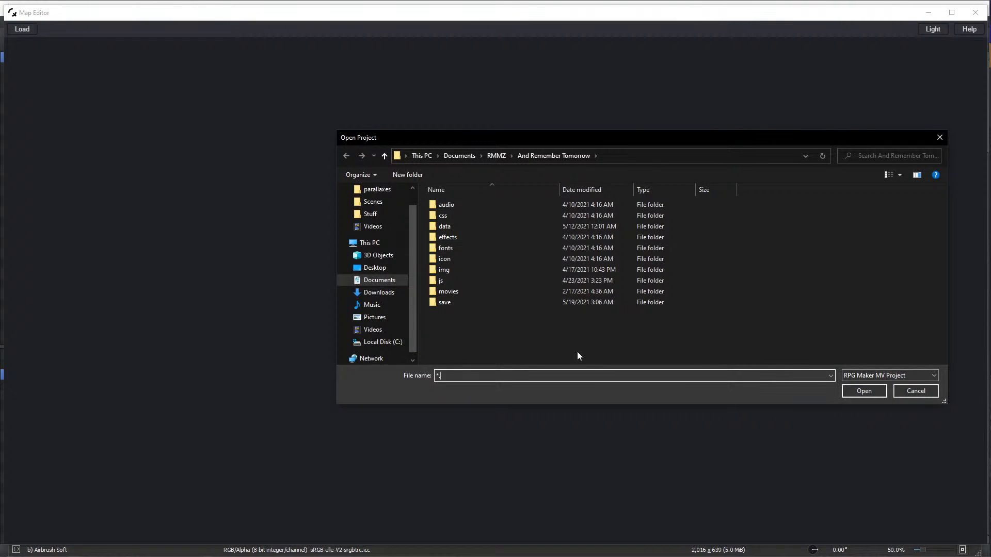
click(850, 395)
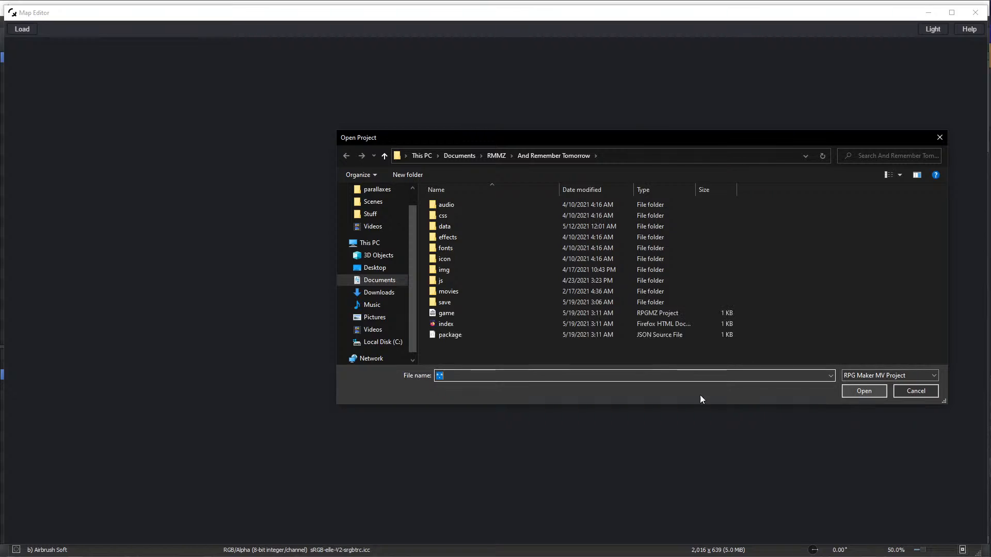
double_click(477, 312)
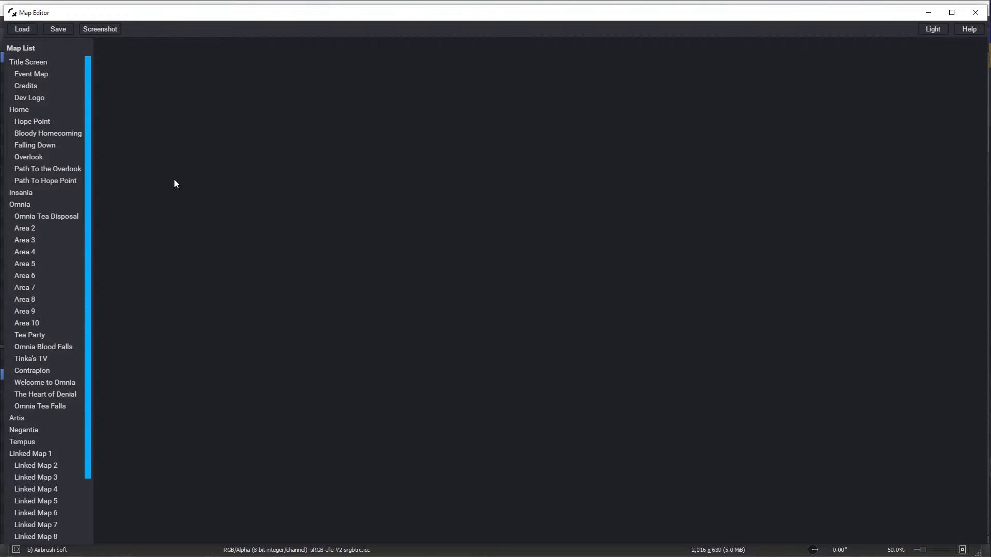
Open the Omnia Tea Falls map, select its unnamed Map Object and check the artwork around the cave entrance
scroll(24, 341, down, 2)
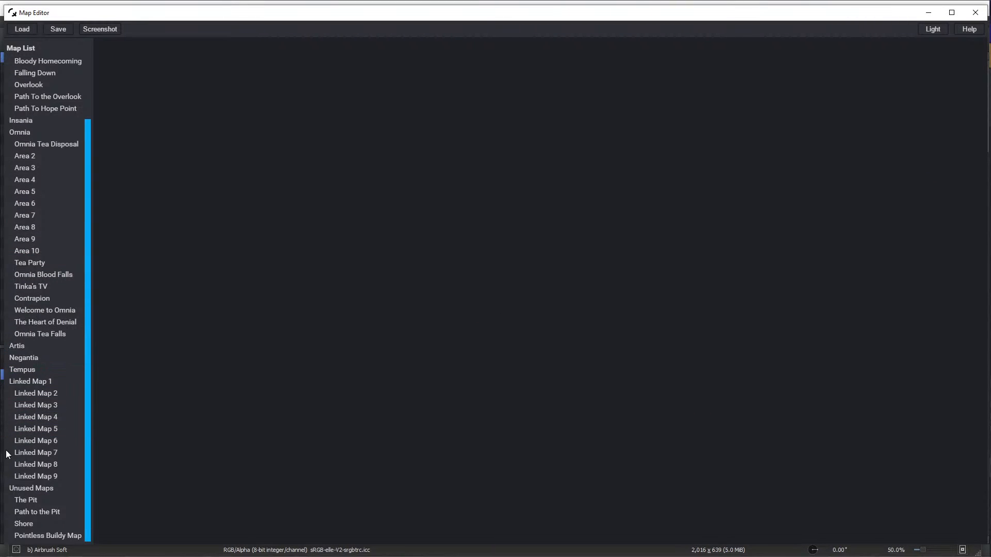
scroll(23, 444, up, 2)
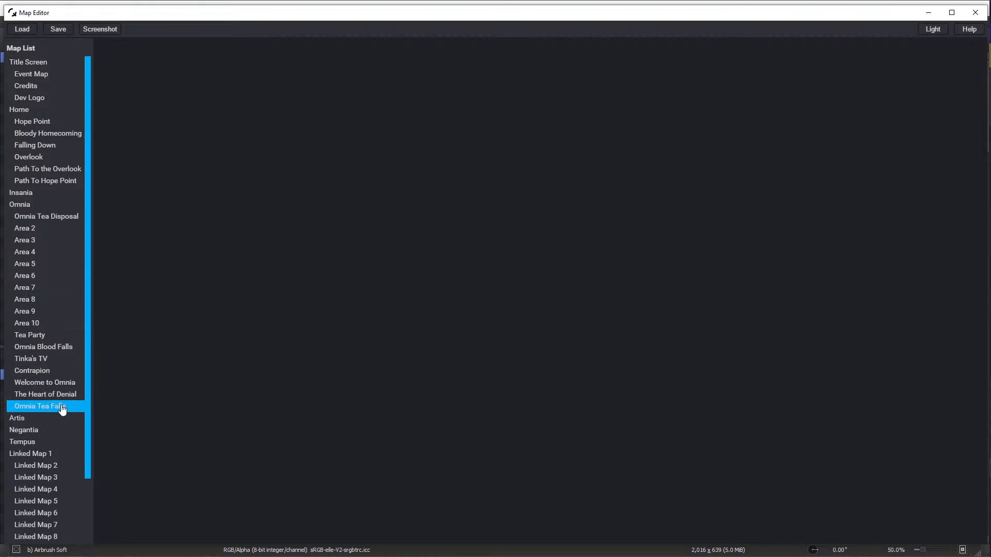
click(62, 408)
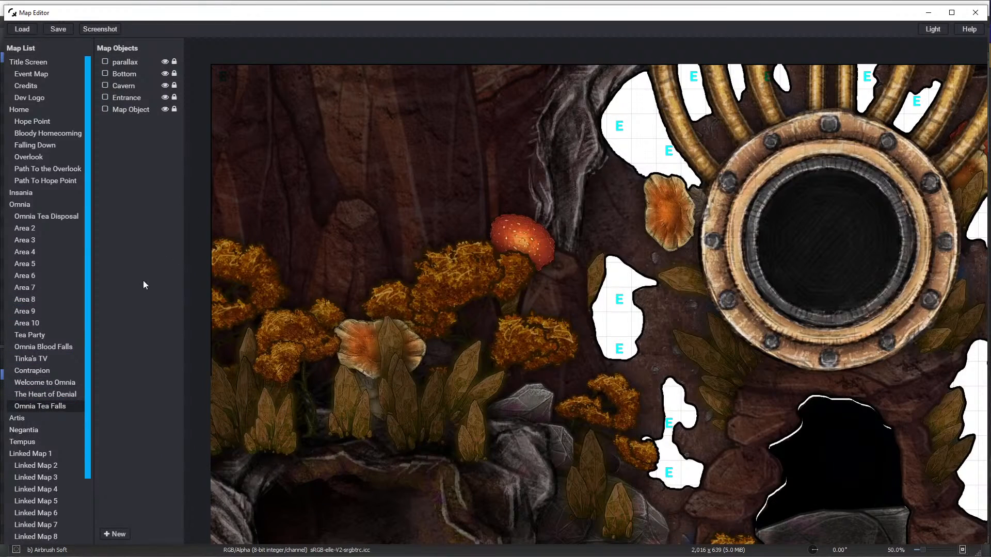
click(131, 110)
scroll(754, 342, down, 3)
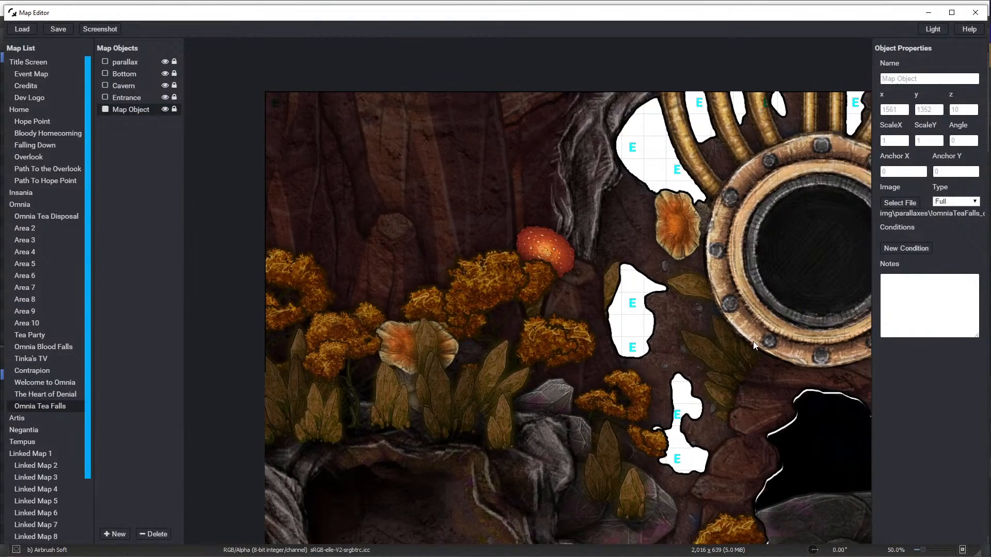
scroll(745, 364, down, 2)
scroll(800, 401, up, 5)
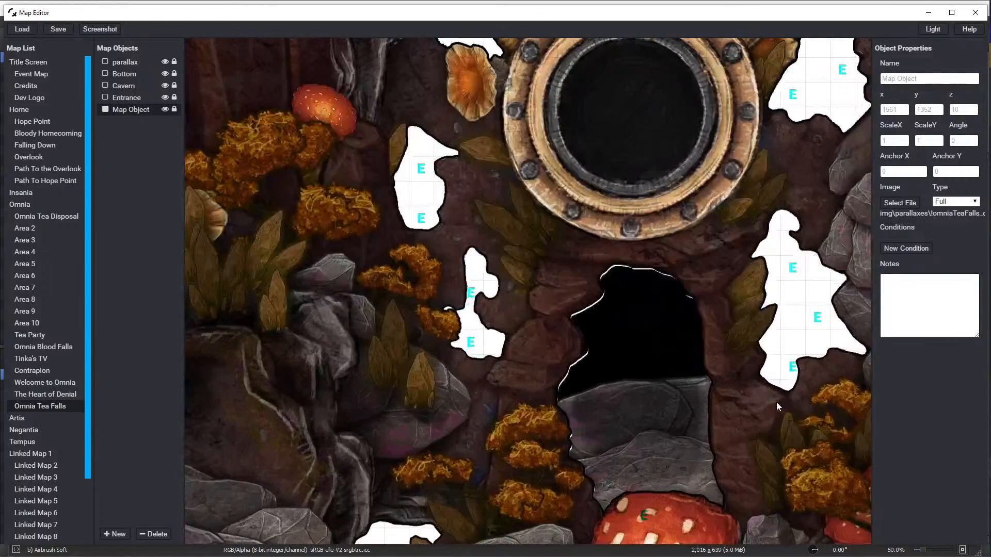
Select the Cavern, Entrance, Bottom, parallax and Map Object entries in turn to examine which part of the map each covers
click(125, 86)
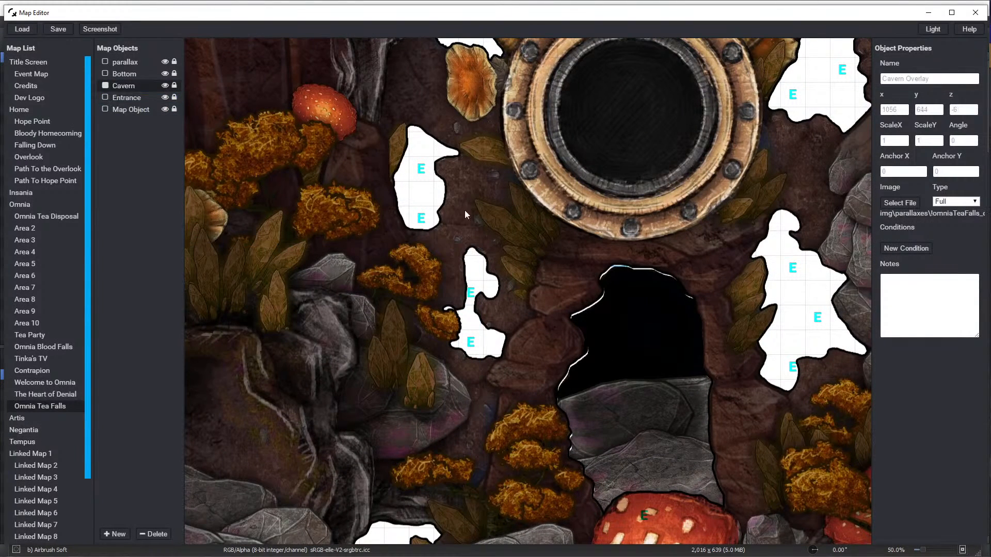
click(127, 97)
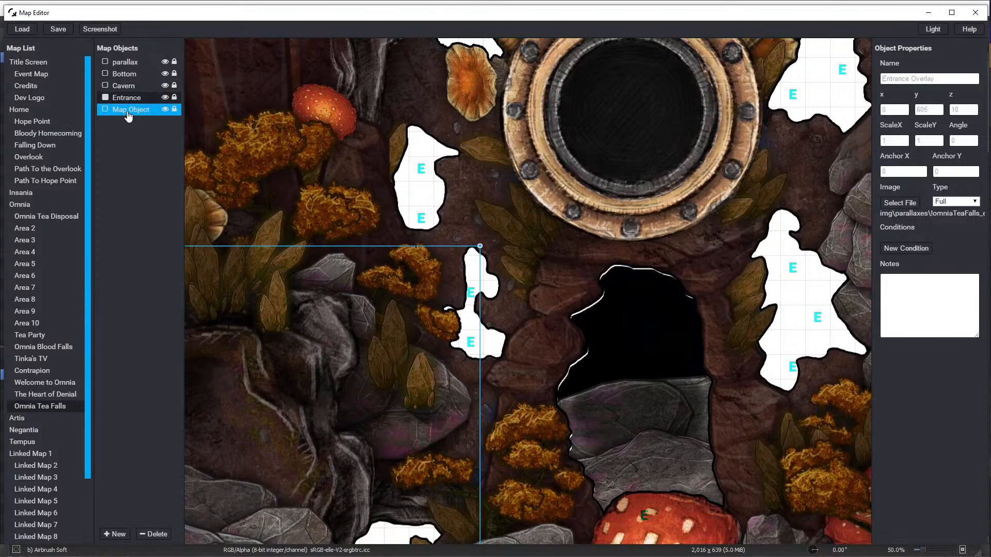
click(129, 114)
click(126, 75)
click(126, 65)
click(125, 73)
click(126, 98)
click(127, 110)
Unlock the Cavern overlay, nudge it to about x 1054, y 638 to line up with the cave opening, and lock it again
click(172, 86)
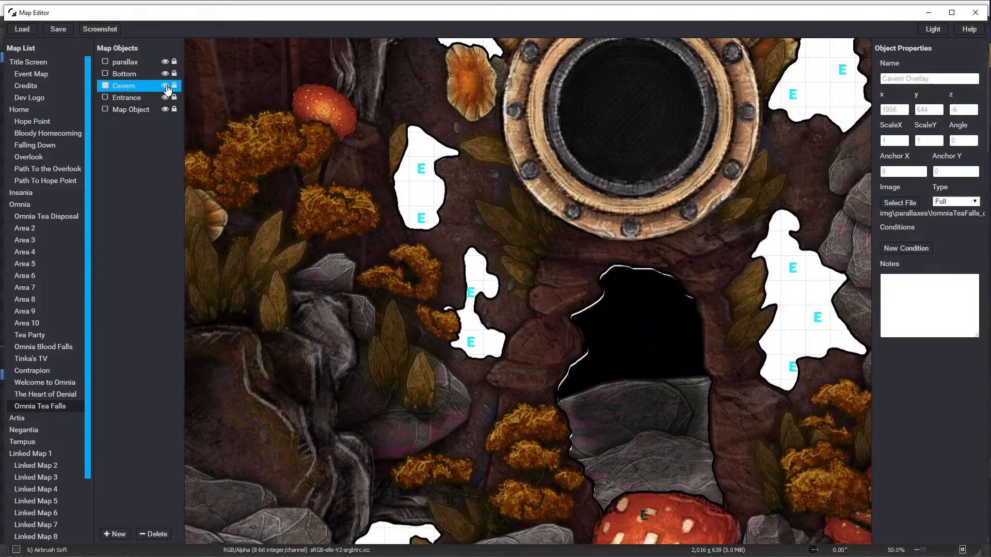
click(175, 87)
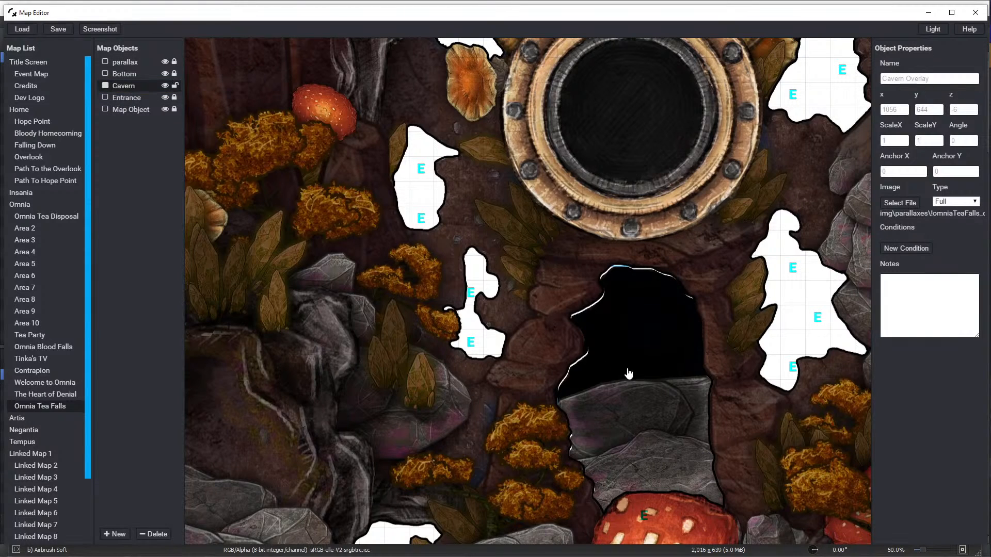
mouse_move(638, 382)
mouse_down()
mouse_move(623, 358)
mouse_move(645, 396)
mouse_move(637, 386)
mouse_up()
scroll(698, 393, down, 4)
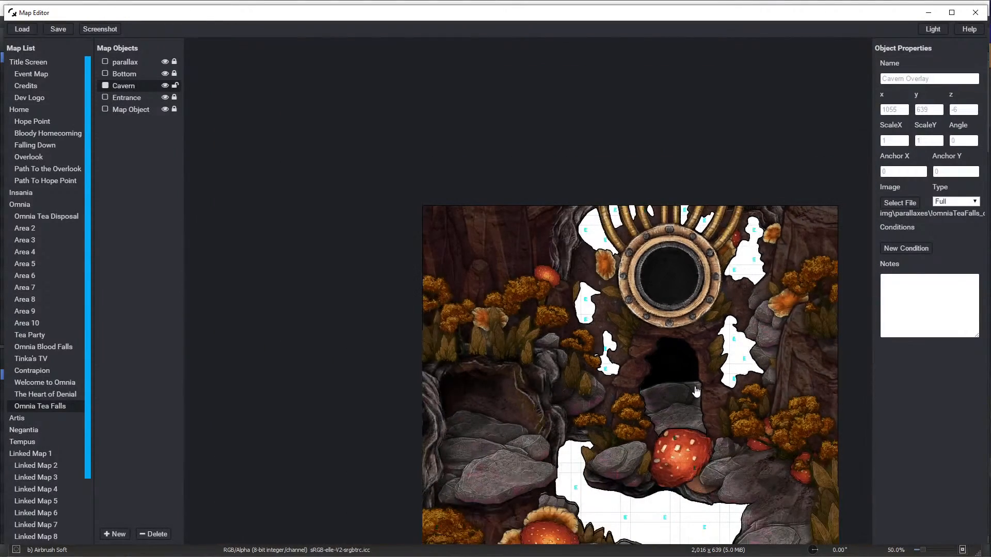
scroll(741, 434, up, 2)
scroll(742, 434, down, 1)
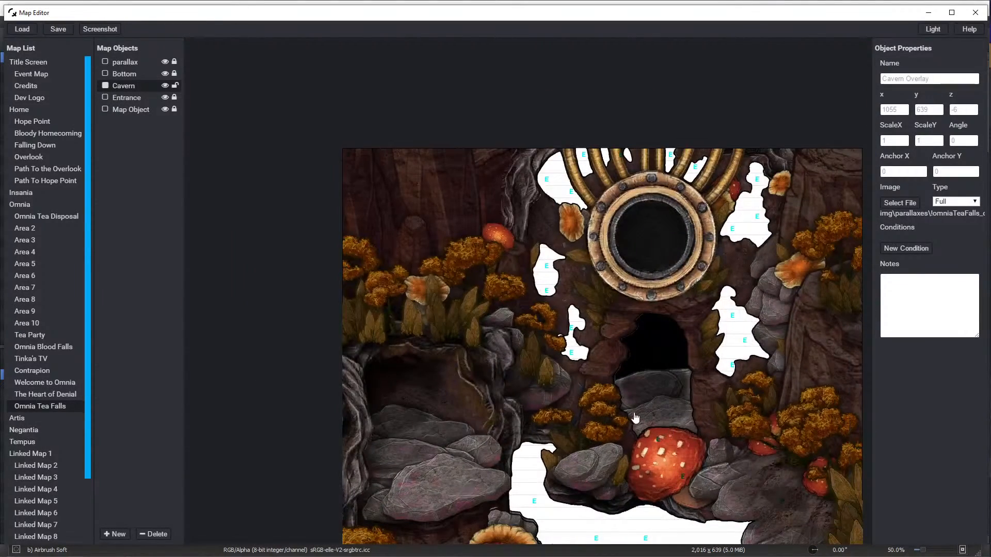
scroll(671, 397, up, 3)
drag(662, 382, 662, 379)
scroll(721, 411, down, 5)
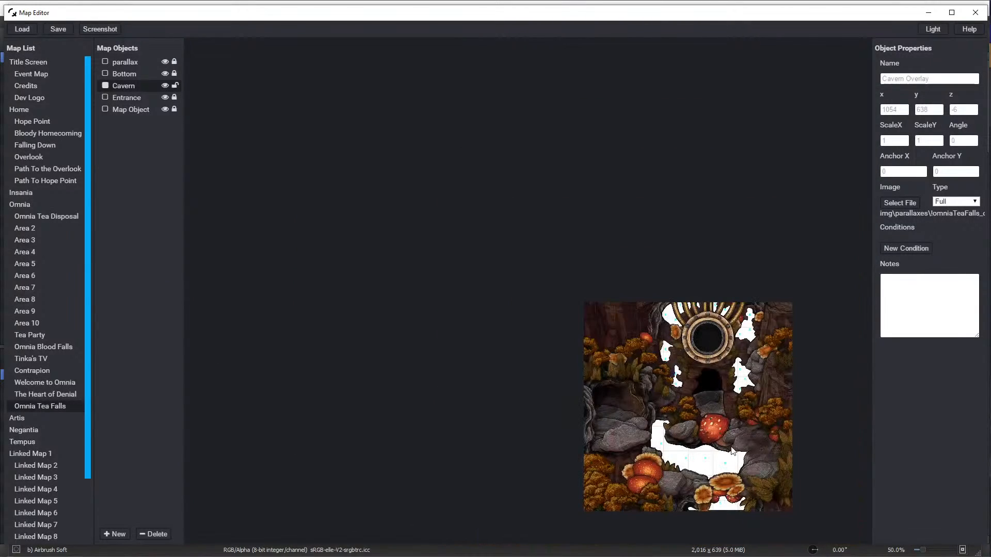
scroll(725, 465, up, 4)
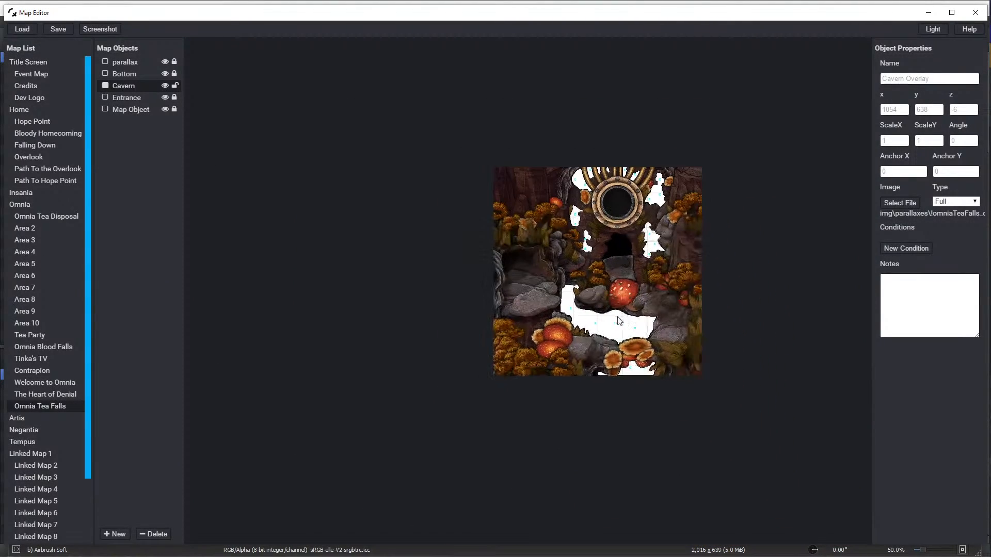
click(172, 88)
scroll(682, 375, up, 2)
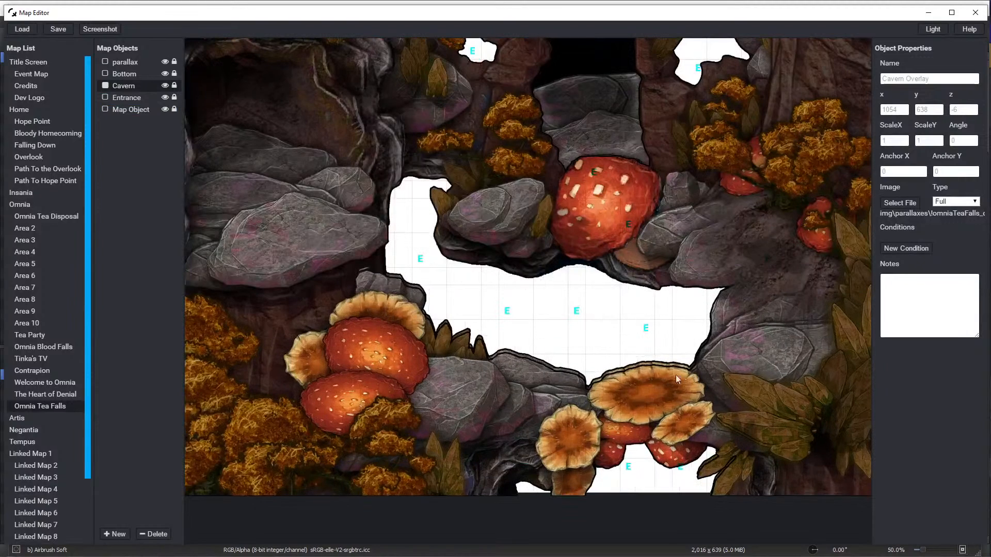
Unlock the Bottom overlay, move it up to about y 1374 to match the background's lower edge, and lock it again
click(137, 111)
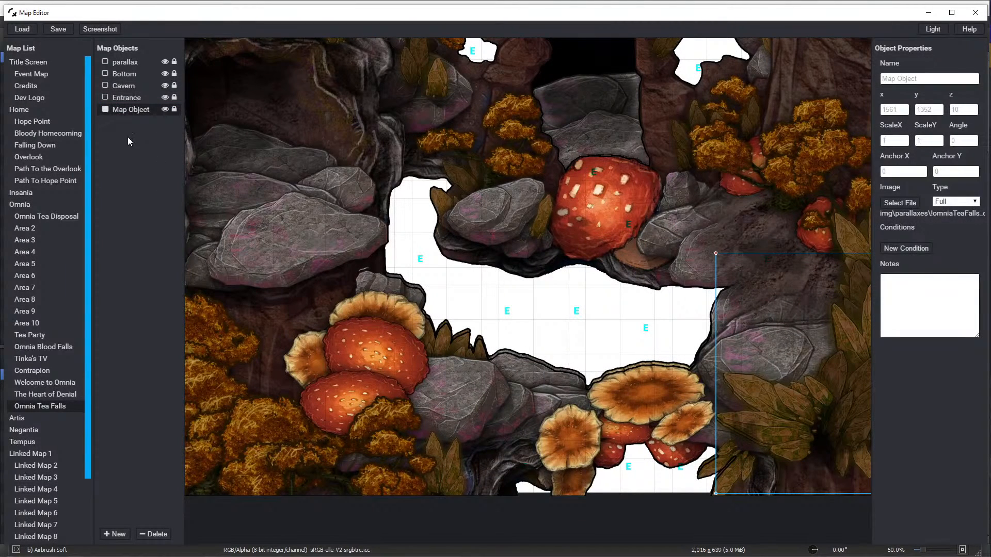
click(126, 98)
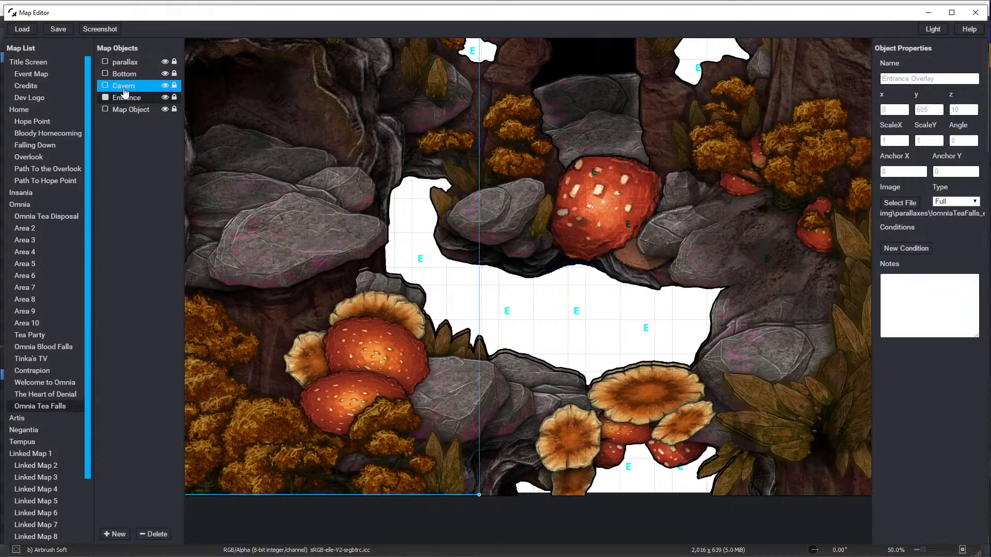
click(124, 73)
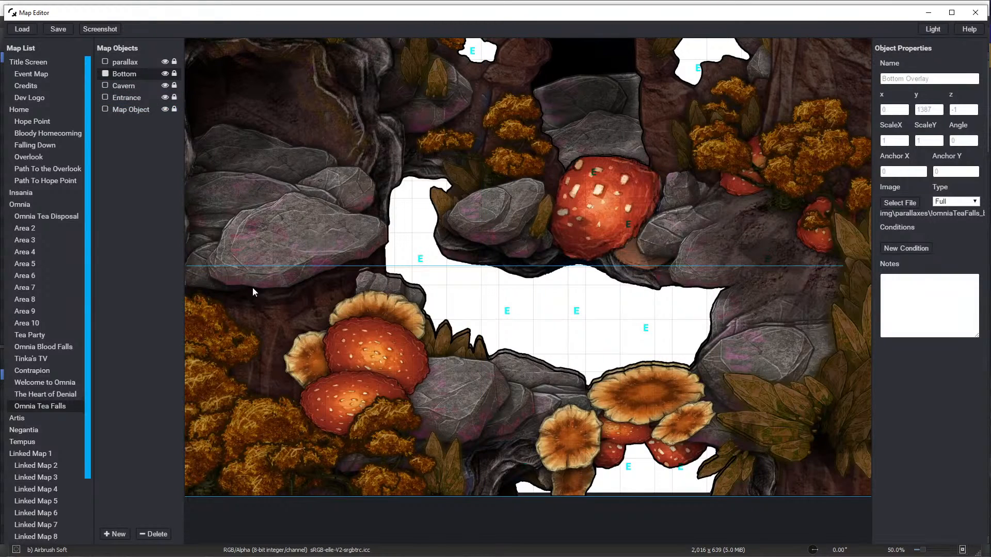
click(175, 74)
drag(510, 408, 510, 399)
scroll(532, 464, down, 3)
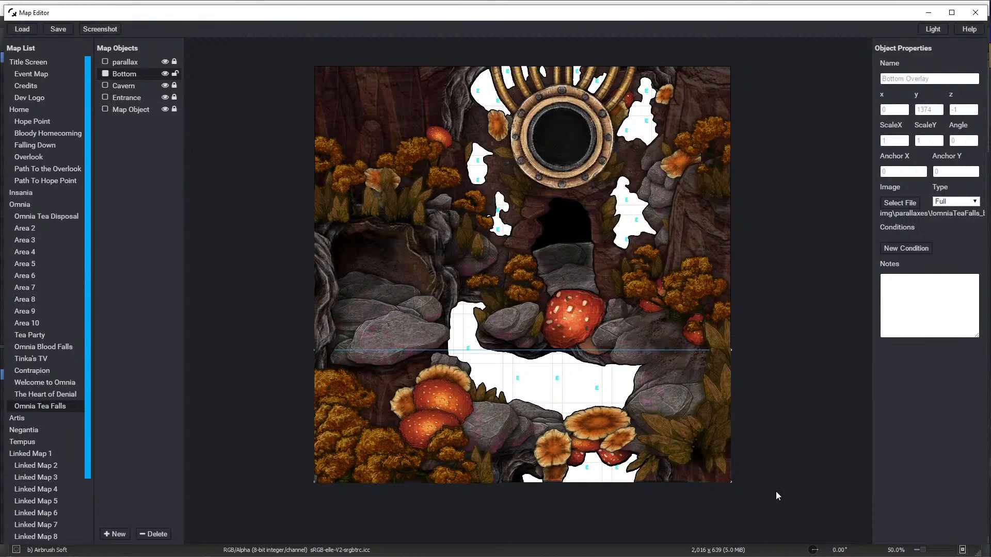
click(175, 73)
Rename the unnamed Map Object in the map's lower corner as Crystal Overlay
click(134, 115)
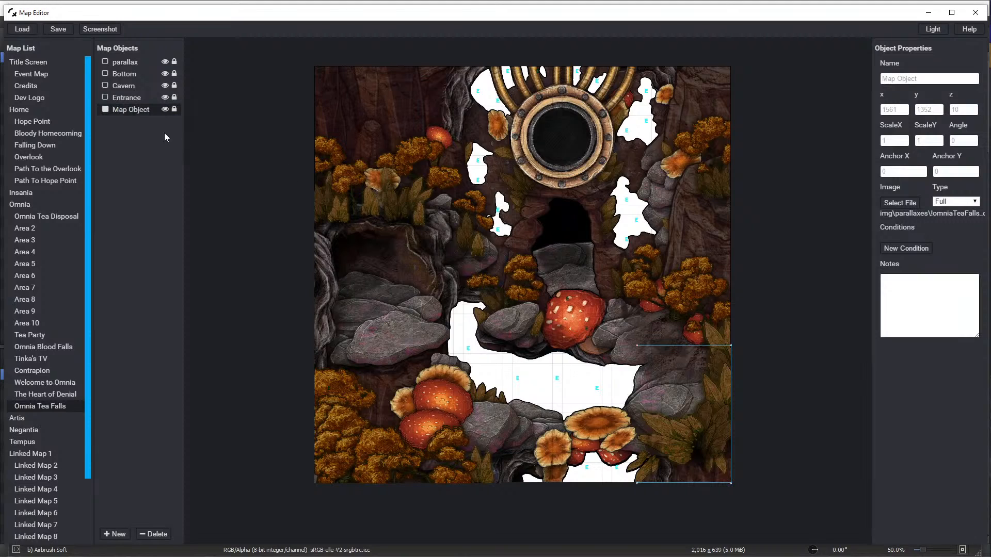
drag(925, 78, 807, 74)
text(C)
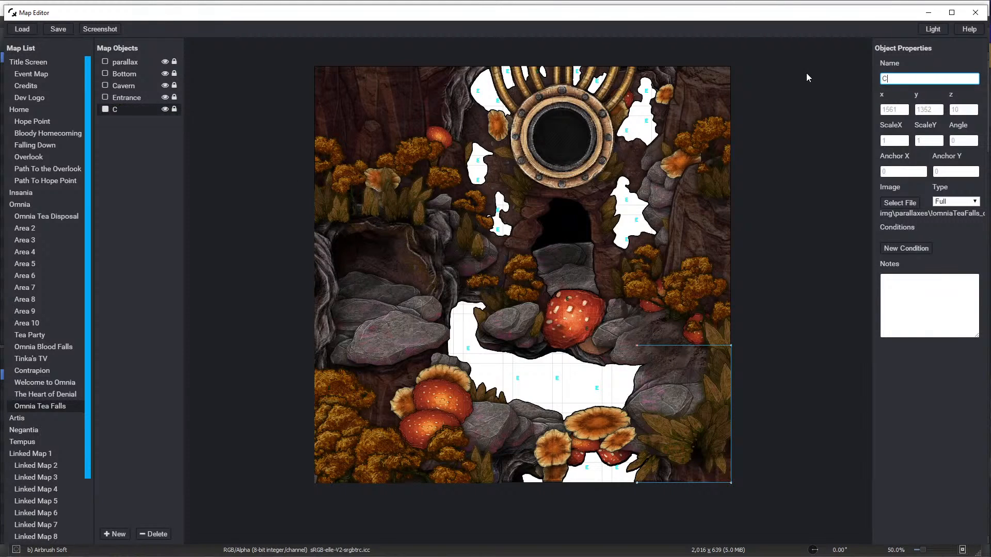
text(rystal Overlay)
Unlock the Crystal overlay, move it to about x 1559, y 1344 in the map's lower corner, and save the project
click(174, 109)
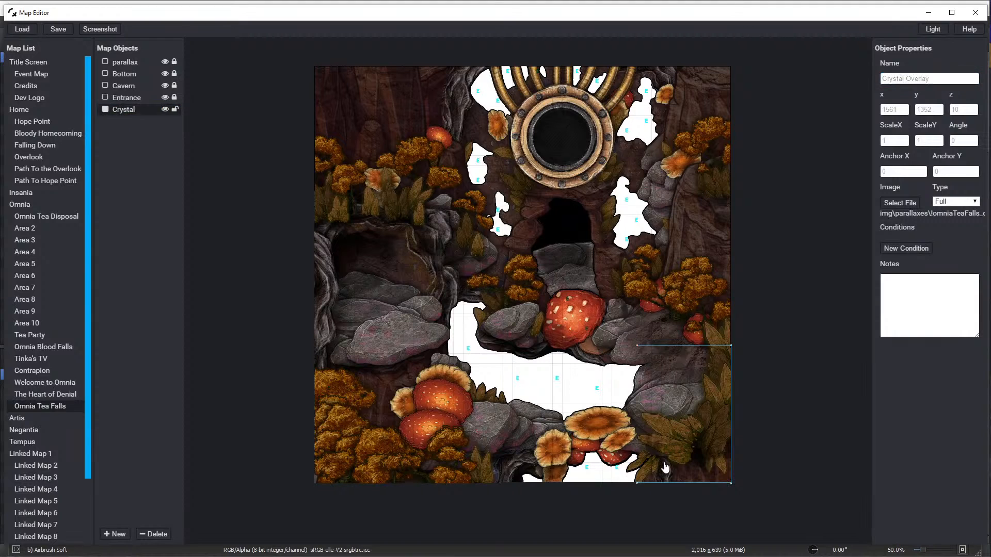
scroll(674, 461, up, 2)
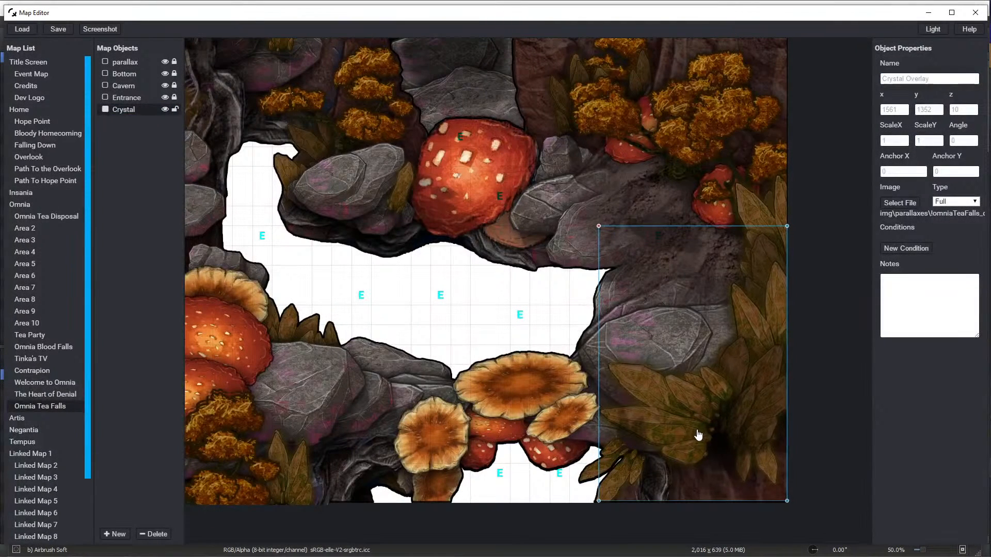
drag(698, 436, 697, 437)
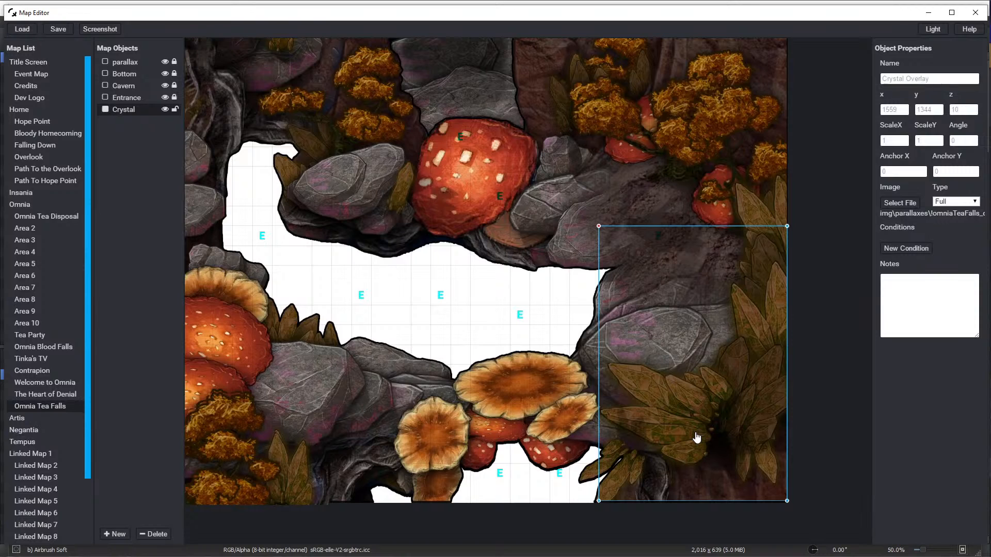
scroll(697, 438, down, 2)
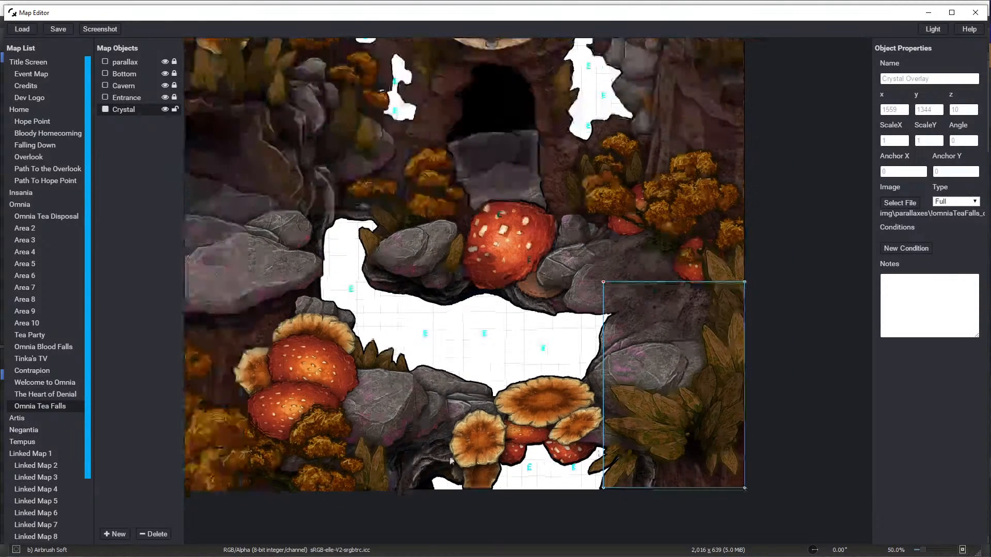
click(47, 32)
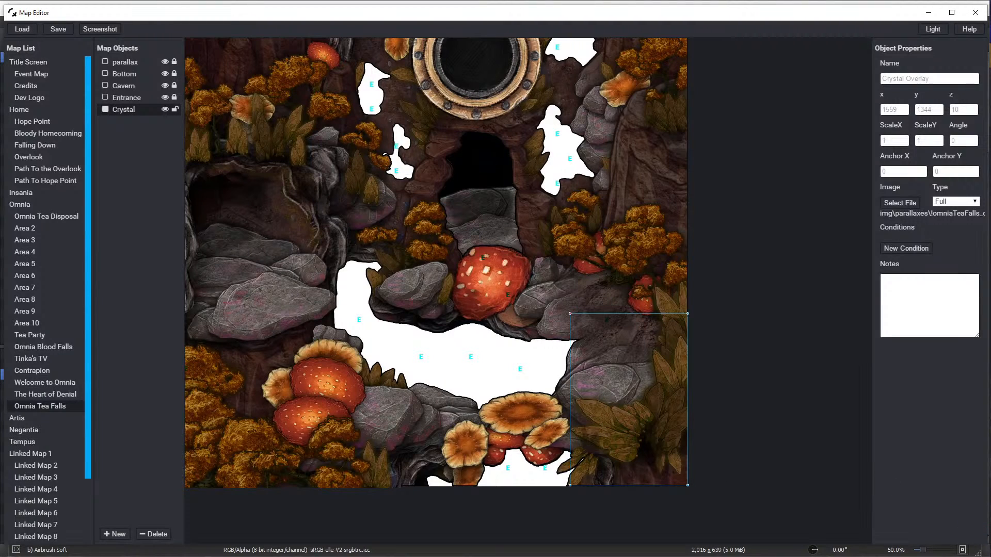
Switch to the !omniaTeaFalls.png document in Krita, clear the freehand selection and add a paint layer above root Merged
key(alt+Tab)
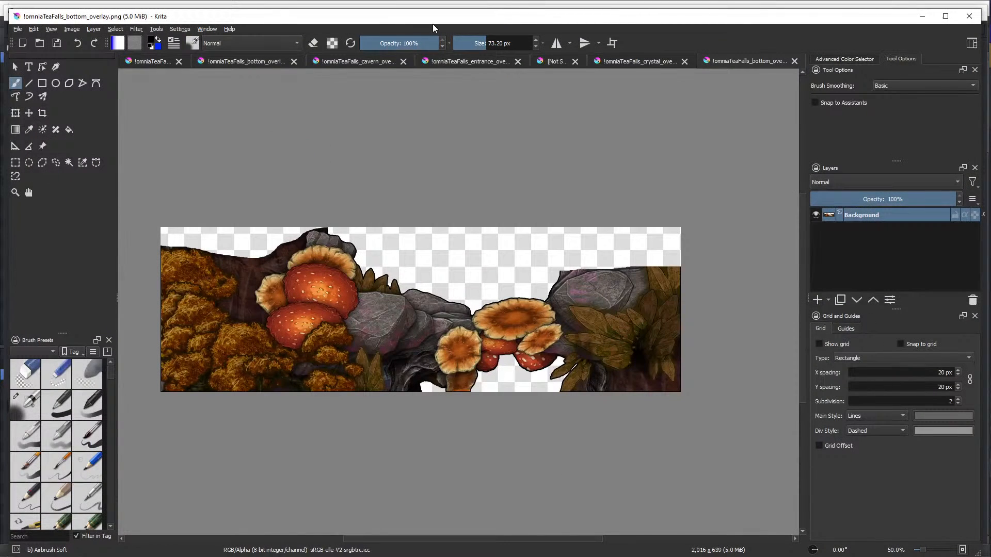
click(161, 61)
scroll(461, 146, down, 2)
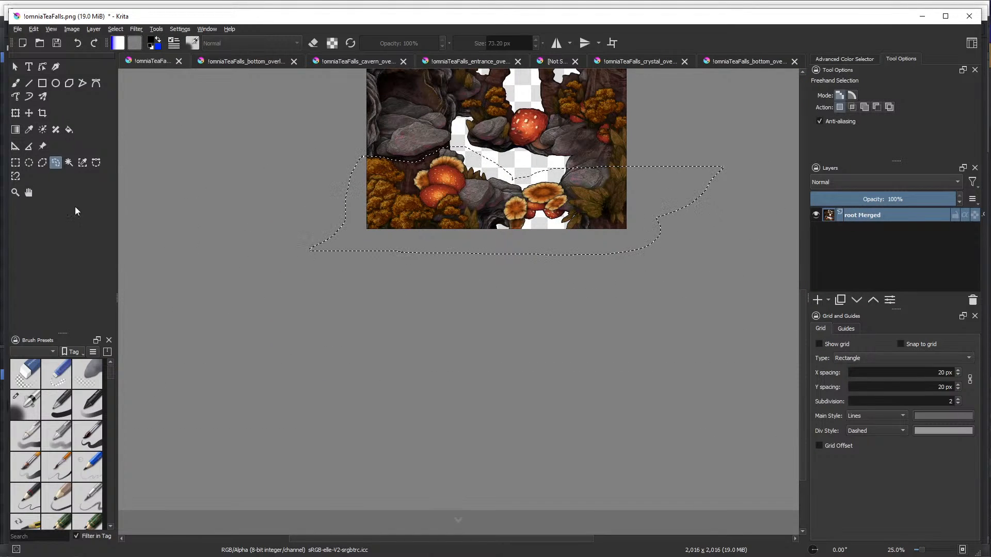
click(16, 163)
click(305, 227)
scroll(495, 217, down, 1)
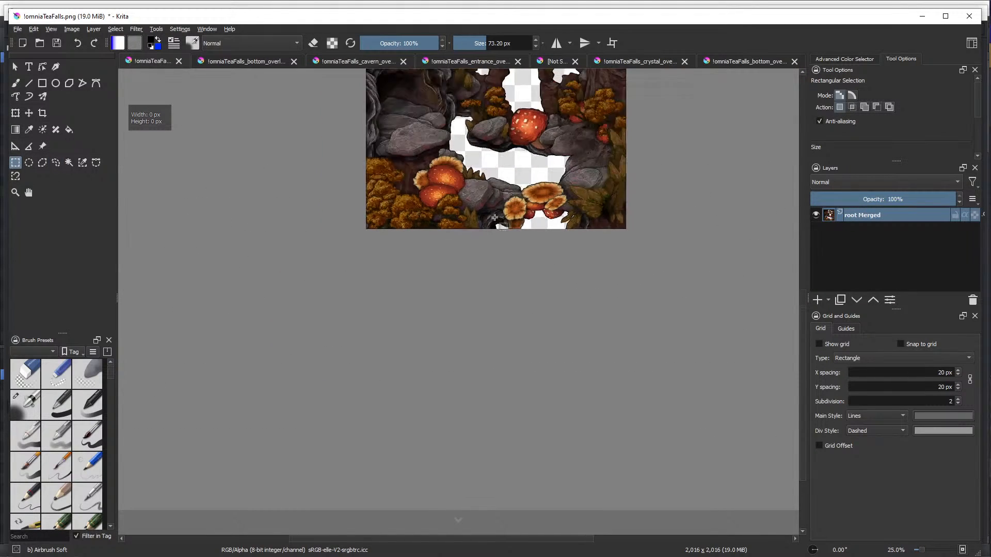
drag(486, 177, 475, 332)
scroll(480, 318, up, 3)
key(Insert)
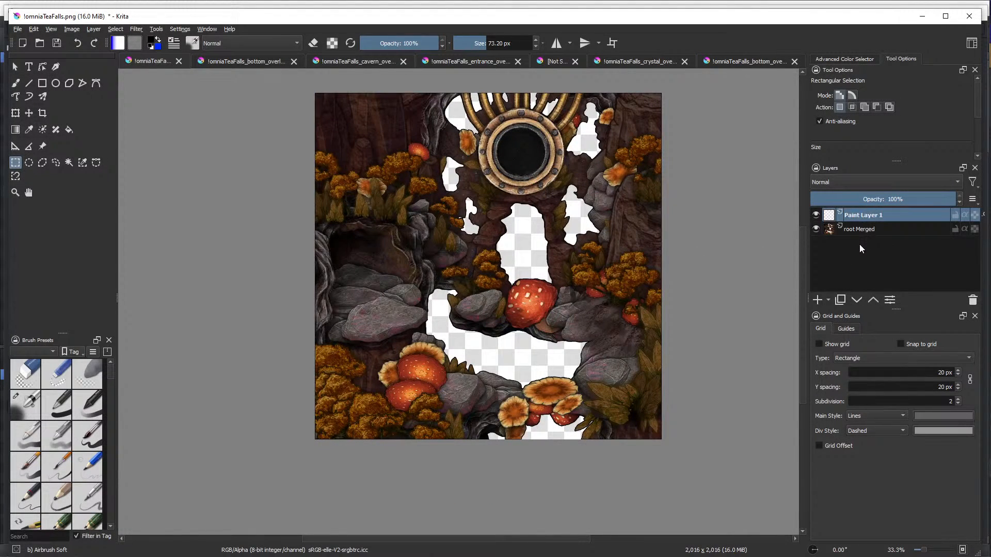
Place Paint Layer 1 beneath root Merged and fill it with black (#000000)
drag(856, 216, 856, 235)
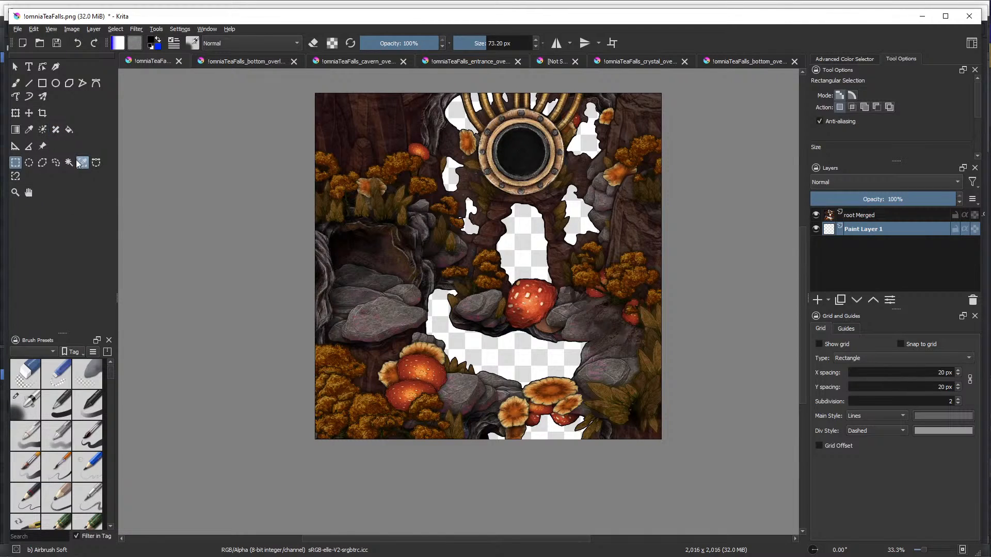
click(69, 131)
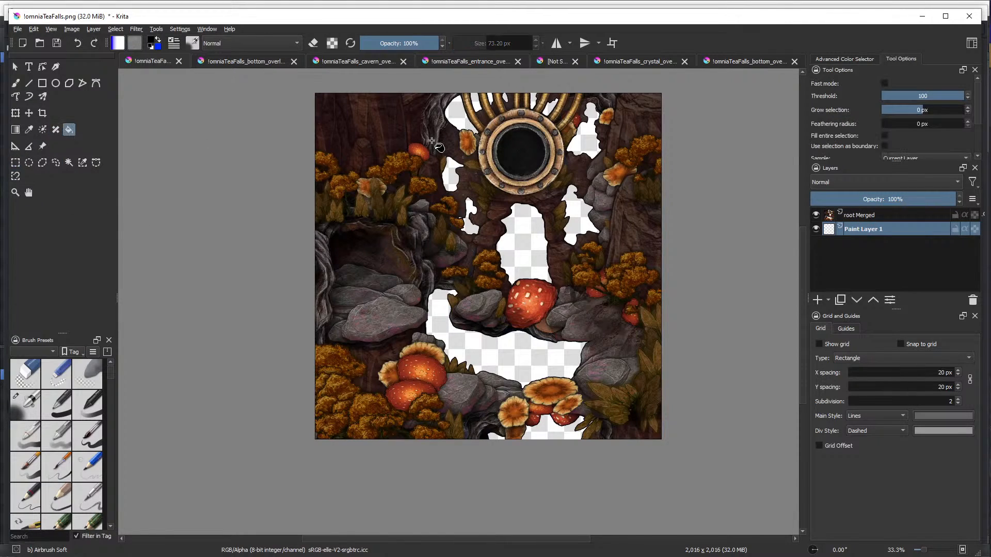
click(153, 42)
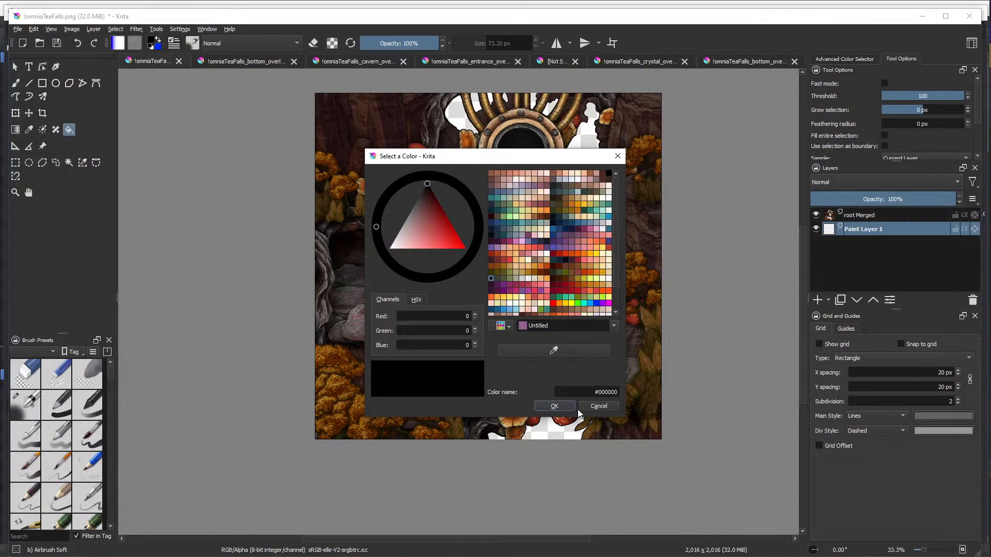
click(554, 406)
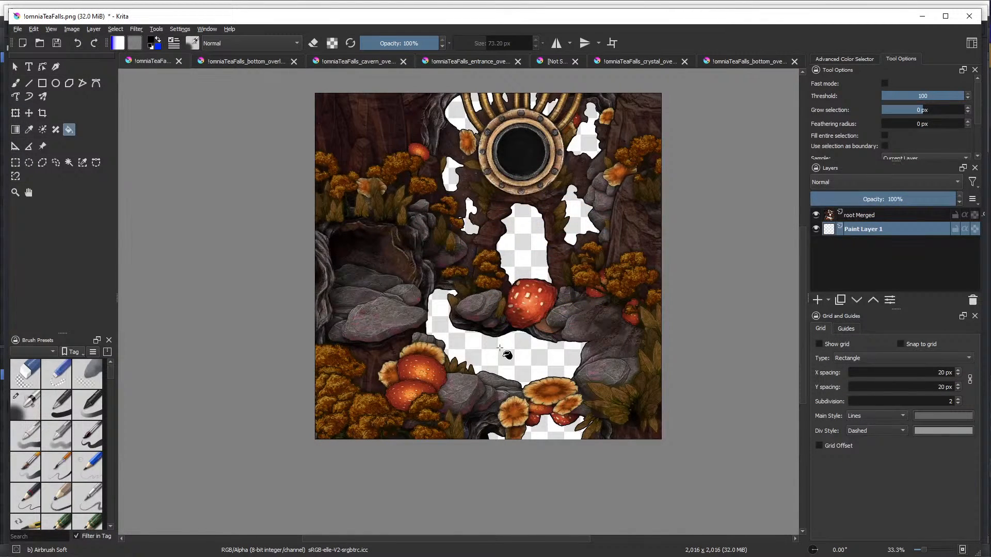
click(501, 348)
scroll(554, 410, up, 1)
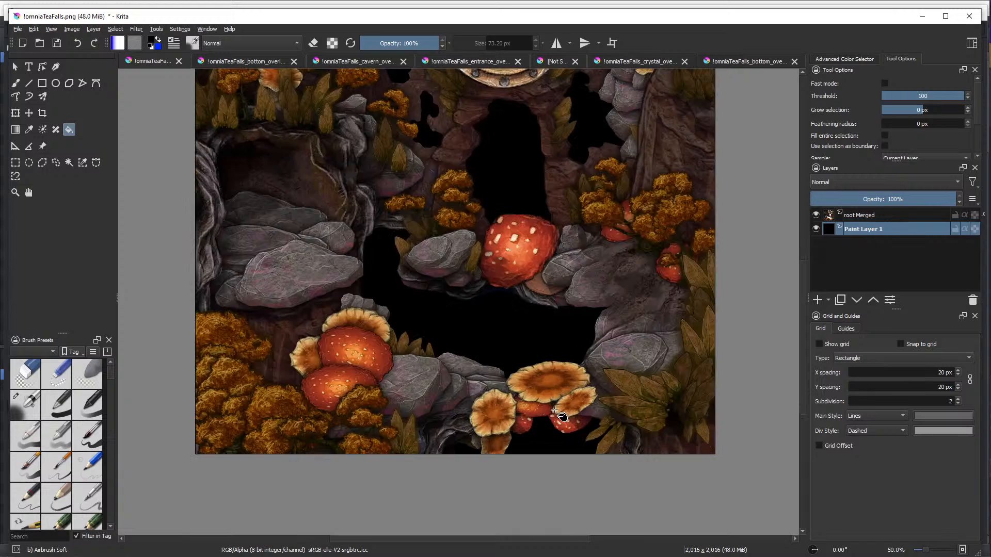
Save the image as a PNG copy named !omniaTeaFalls_Collision in the parallaxes folder with the default export options
click(17, 29)
click(33, 86)
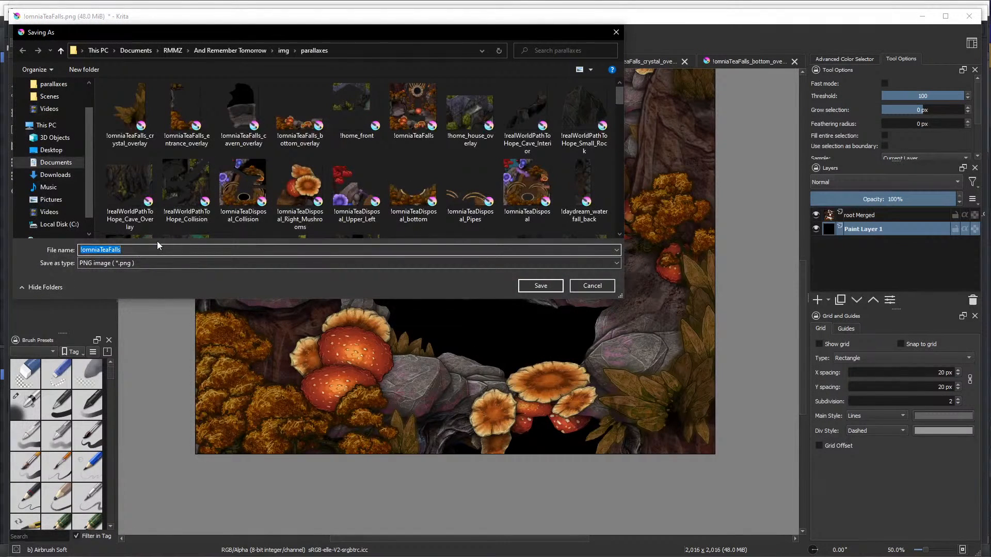
click(141, 252)
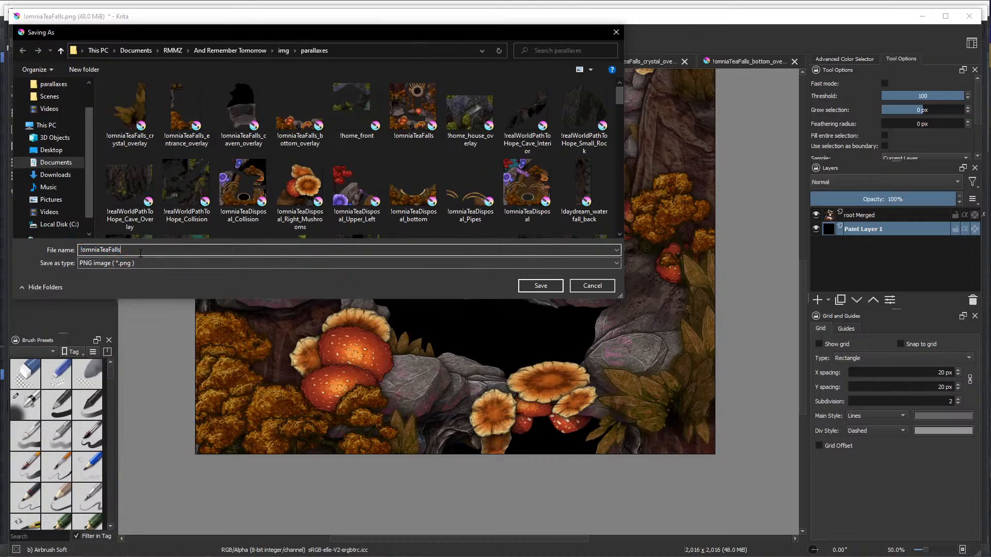
text(_co)
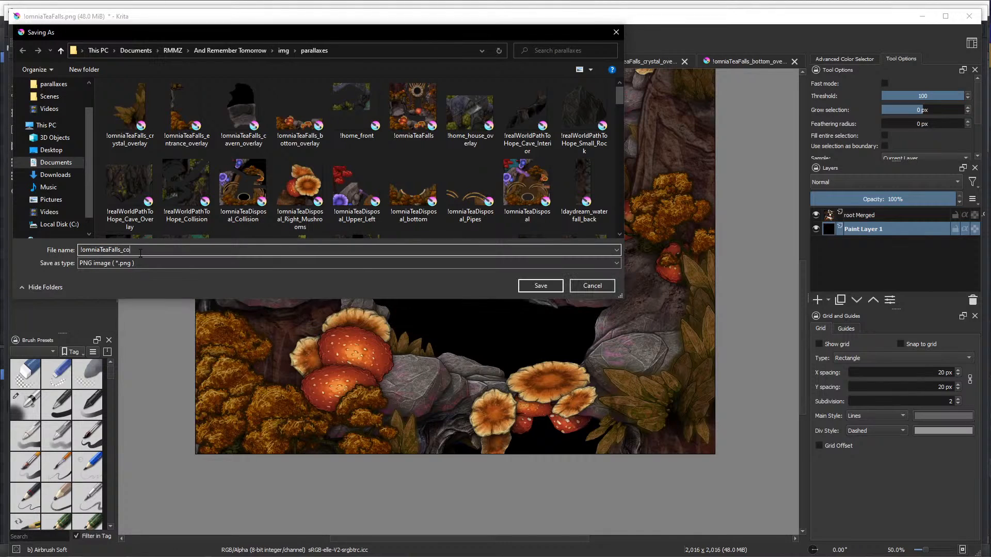
key(BackSpace)
key(BackSpace)
text(Collision)
click(541, 287)
click(782, 459)
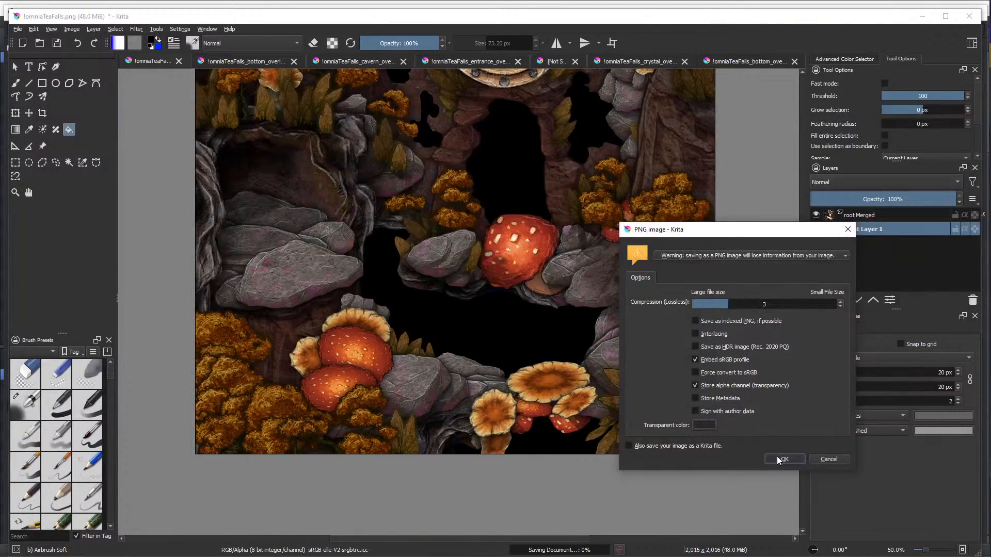
Set up the Basic-1 freehand brush at 100% opacity with a size of about 118 px
scroll(228, 320, up, 1)
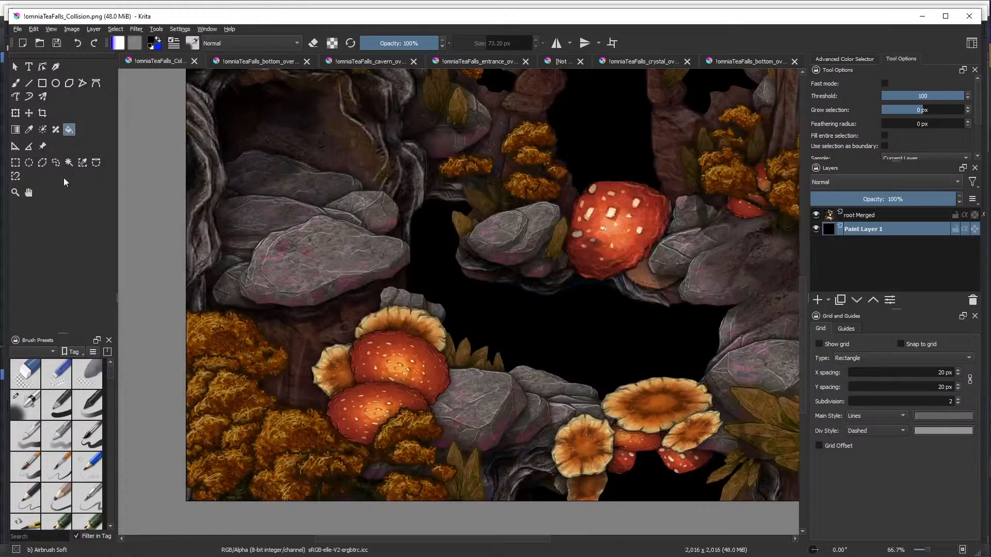
click(16, 84)
click(313, 45)
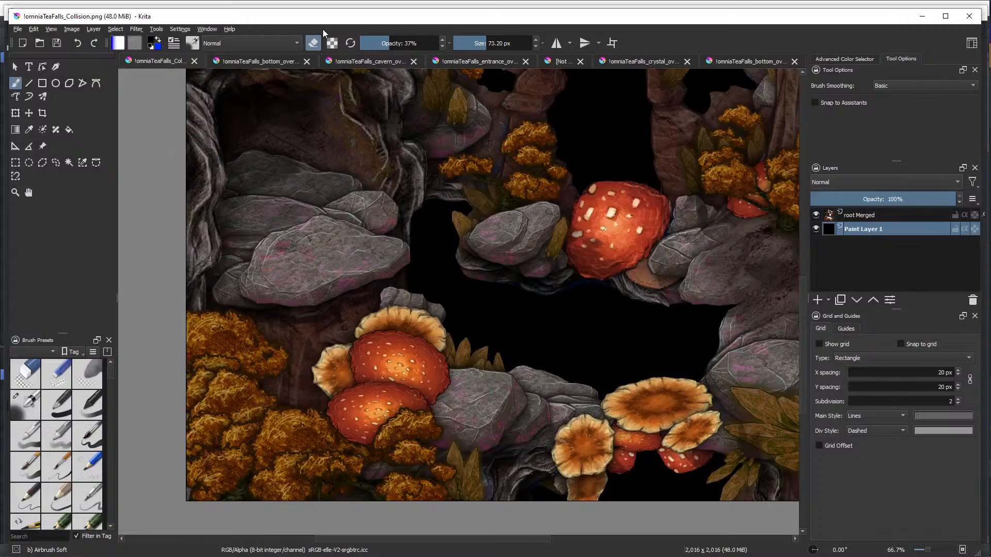
mouse_move(391, 43)
mouse_down()
mouse_move(517, 43)
mouse_move(491, 46)
mouse_up()
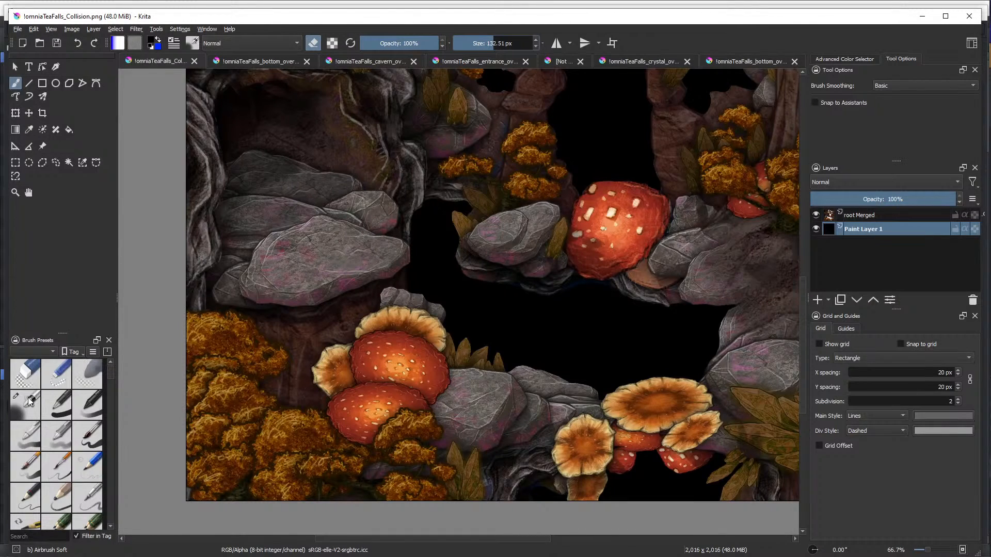
click(62, 407)
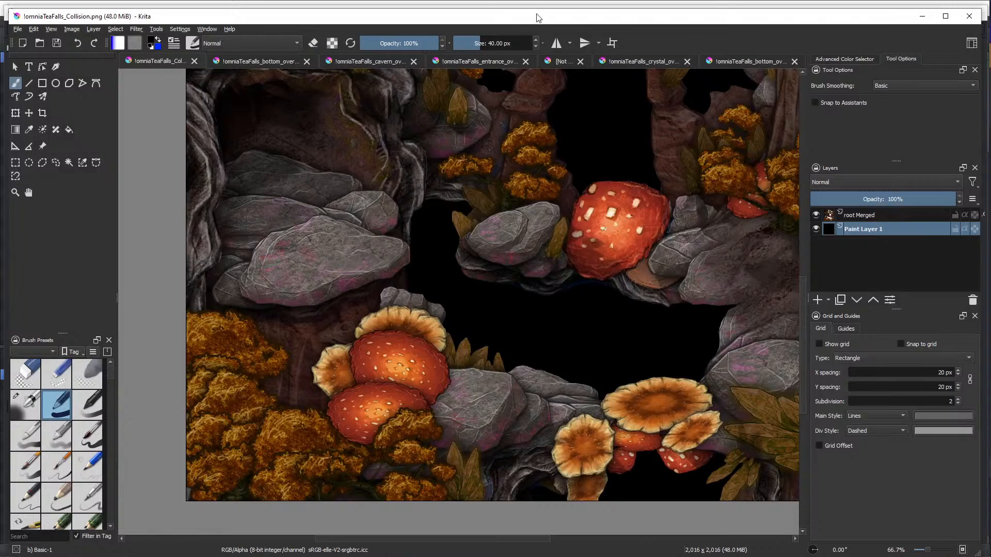
drag(484, 38, 491, 38)
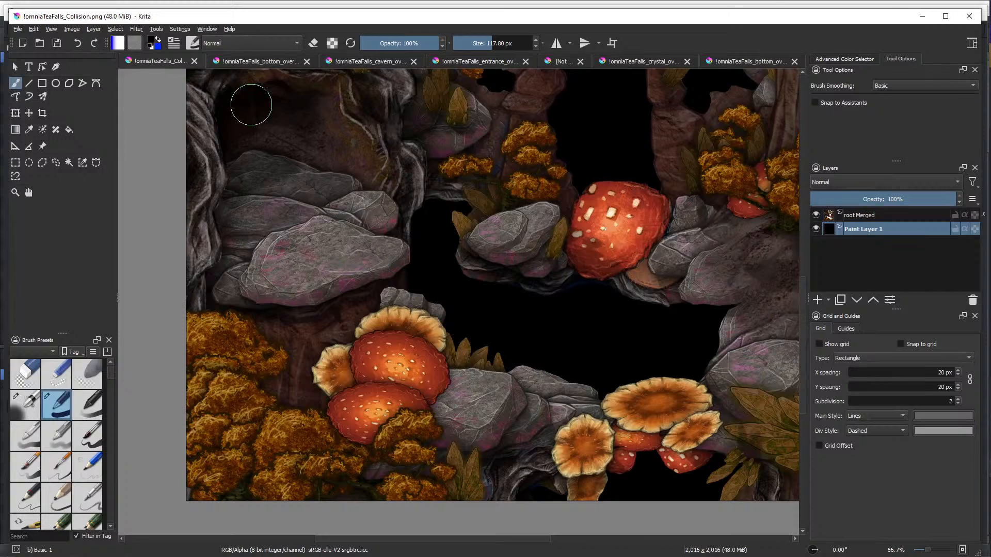
Try erasing a wide strip across the rocks in front of the cave on the root Merged layer
click(863, 216)
drag(196, 166, 237, 166)
click(75, 45)
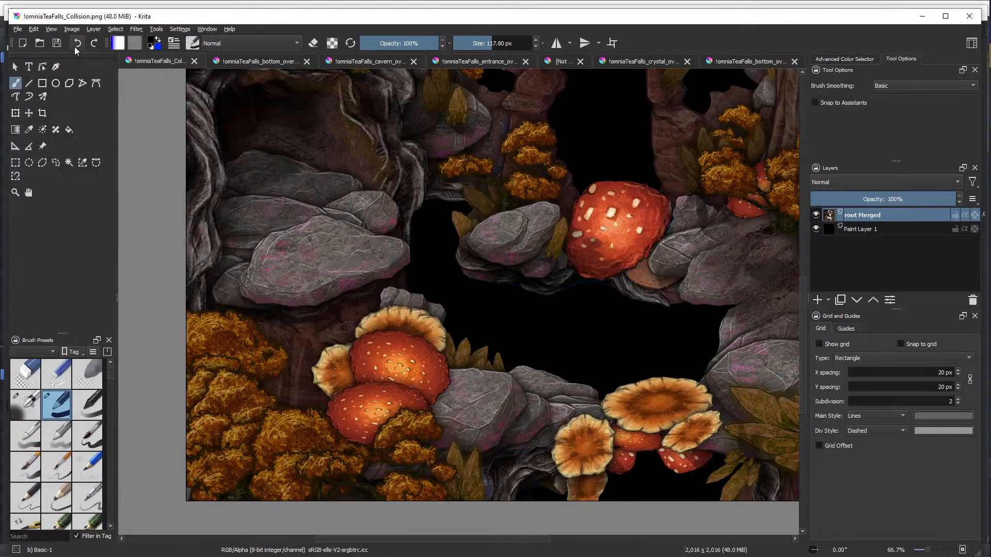
click(313, 43)
mouse_move(207, 168)
mouse_down()
mouse_move(291, 178)
mouse_move(373, 213)
mouse_move(313, 186)
mouse_move(233, 177)
mouse_move(243, 206)
mouse_move(336, 228)
mouse_move(380, 255)
mouse_move(370, 221)
mouse_up()
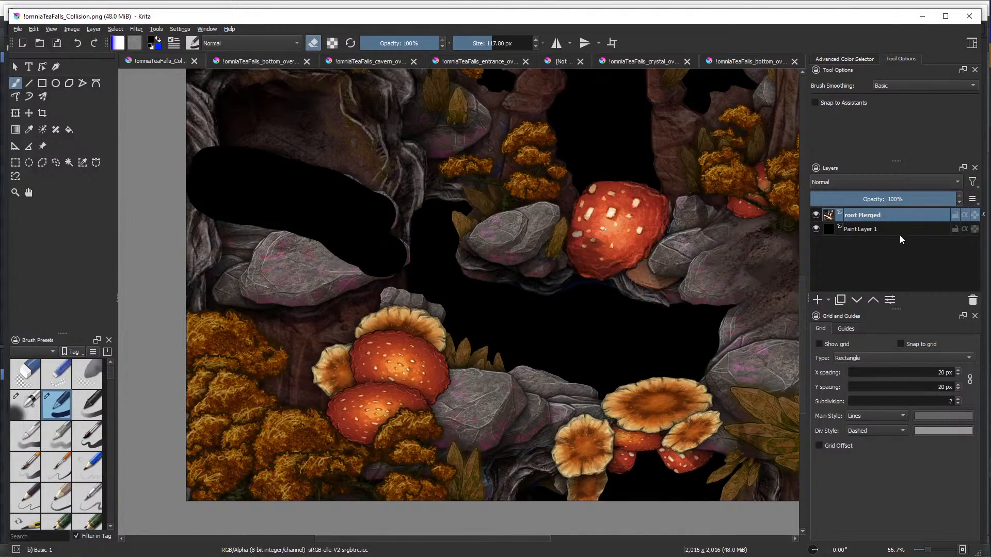
Try filling Paint Layer 1 with white (#ffffff) behind the artwork
click(862, 233)
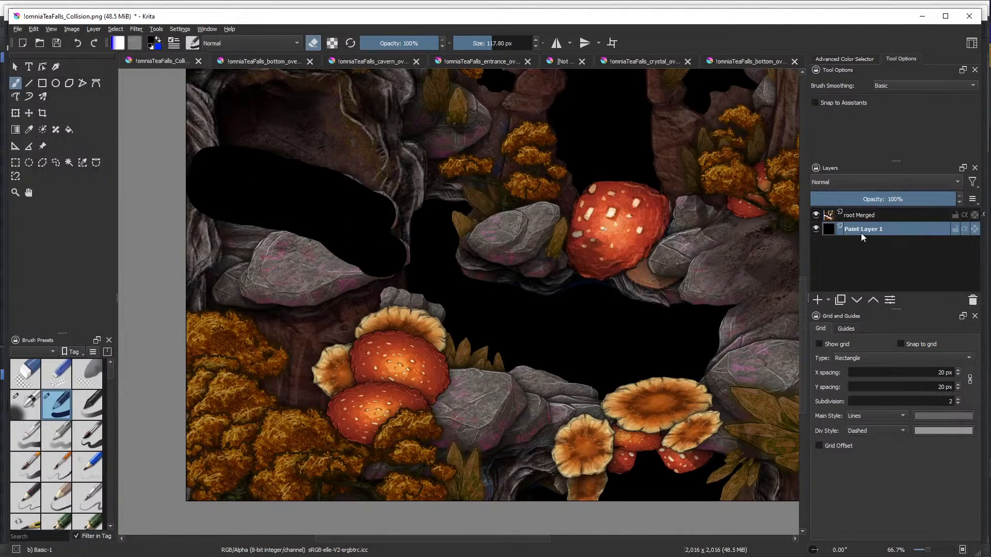
click(157, 41)
drag(438, 228, 336, 294)
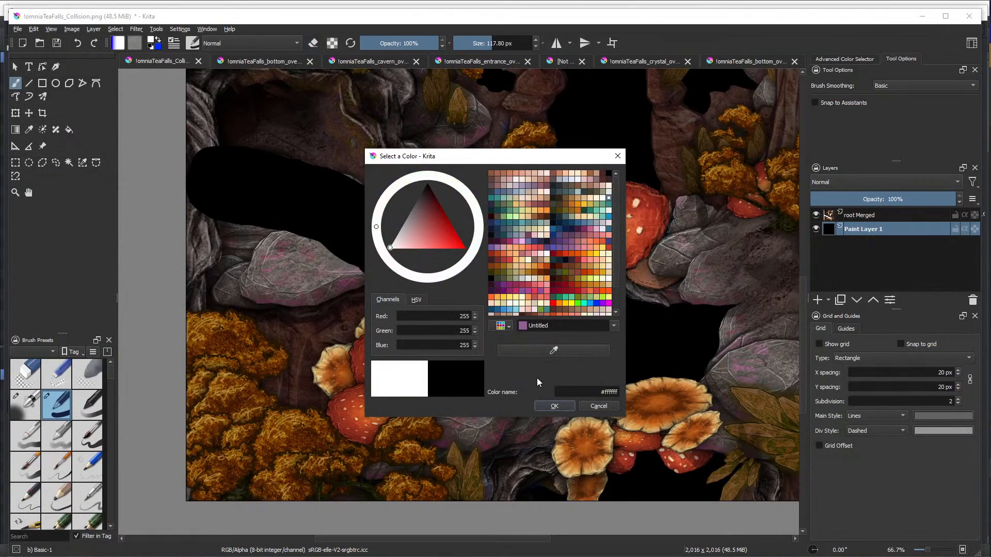
click(548, 407)
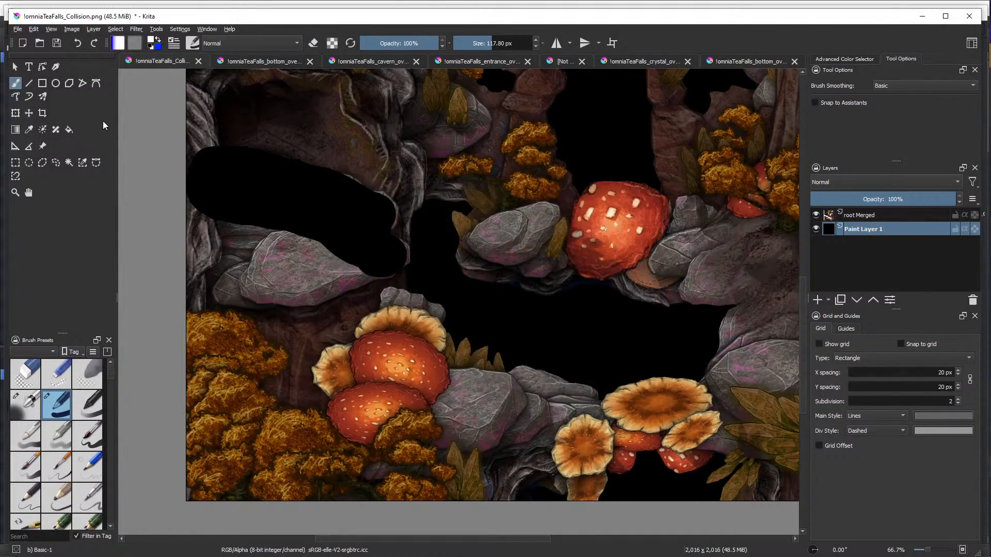
click(72, 130)
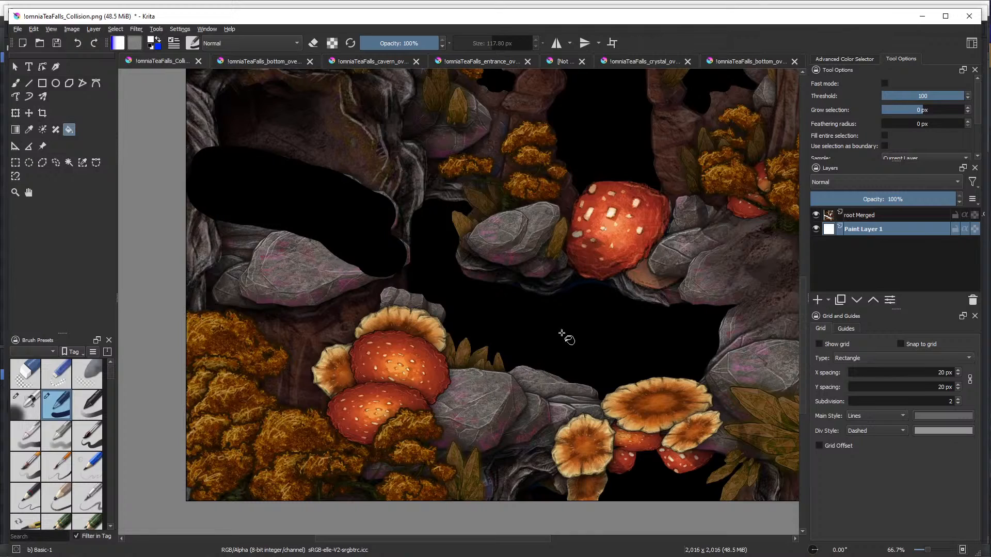
click(567, 340)
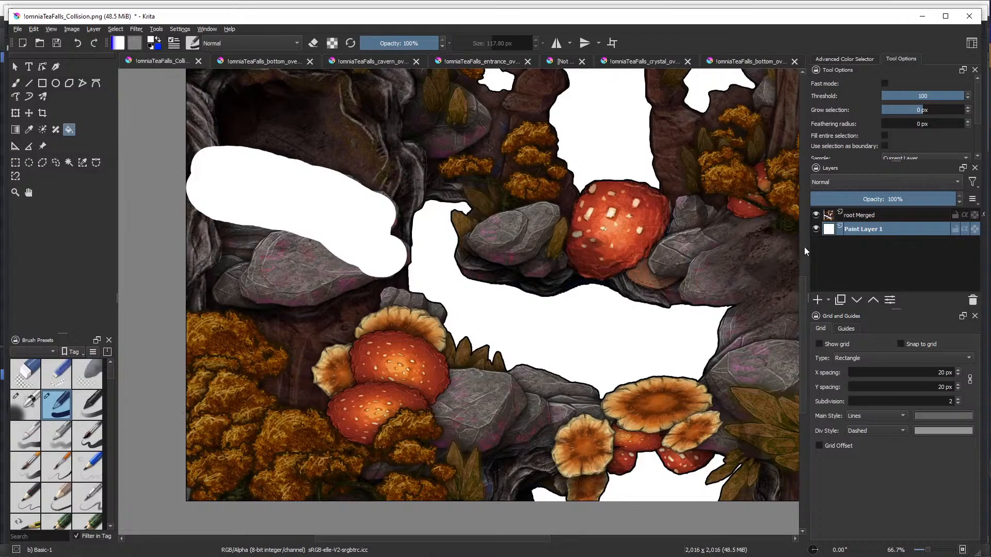
Undo the white fill and the erased strip across the rocks
click(78, 42)
click(78, 41)
click(78, 41)
Merge the root Merged layer down into the black Paint Layer 1
scroll(706, 337, down, 1)
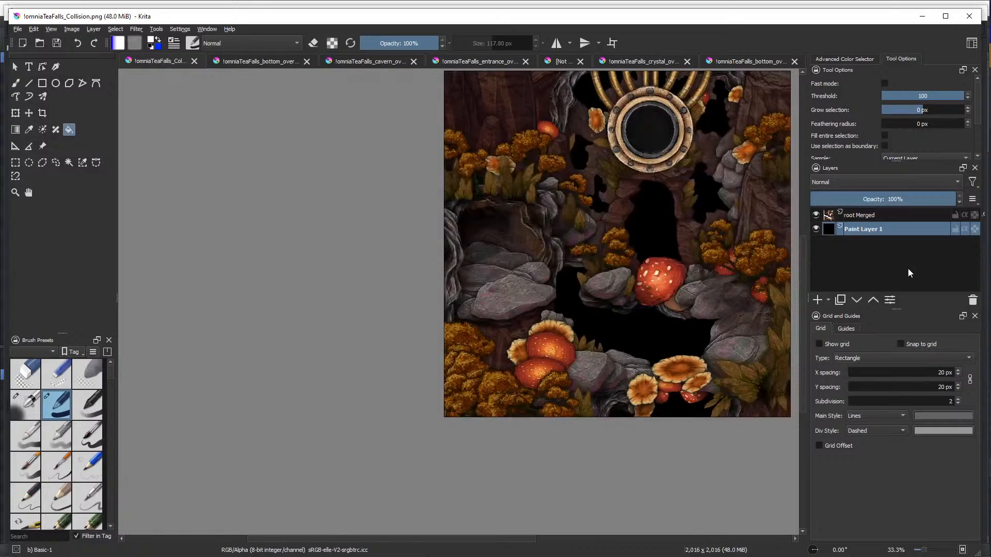
click(867, 217)
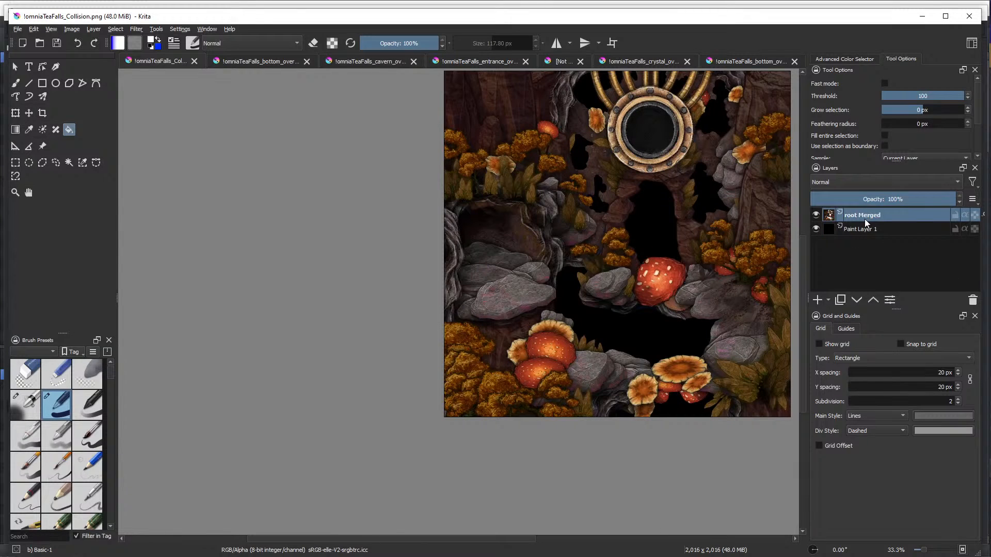
key(ctrl+e)
Erase the rock ledge in front of the cave on the merged layer, out to the canvas edge
scroll(681, 266, up, 1)
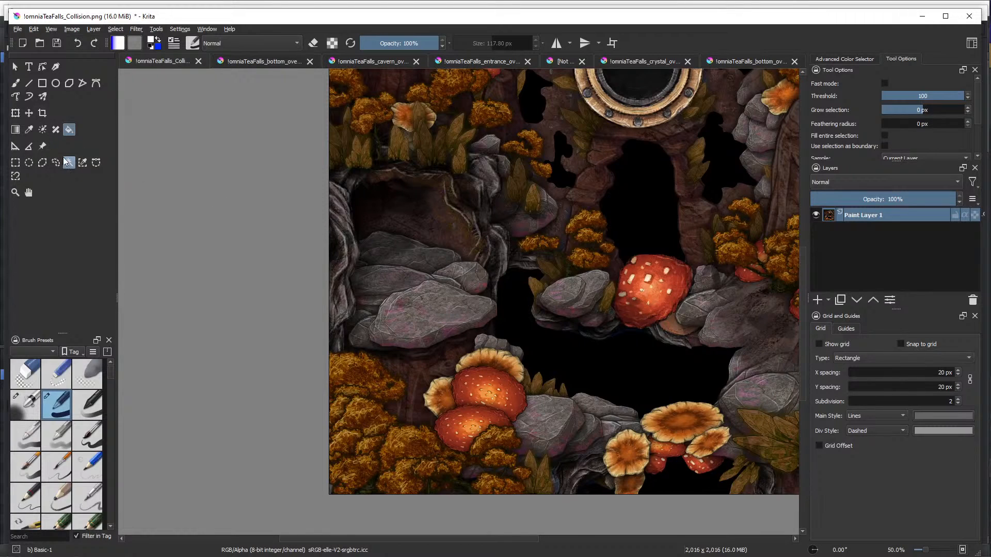
click(16, 84)
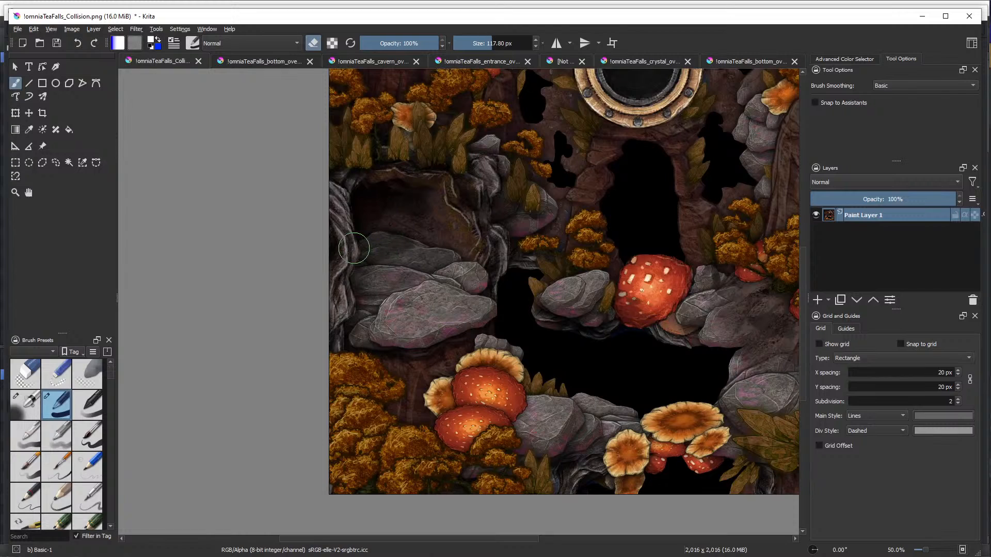
mouse_move(339, 241)
mouse_down()
mouse_move(471, 278)
mouse_move(445, 266)
mouse_move(347, 261)
mouse_move(400, 321)
mouse_move(479, 308)
mouse_move(386, 288)
mouse_move(422, 306)
mouse_move(476, 297)
mouse_up()
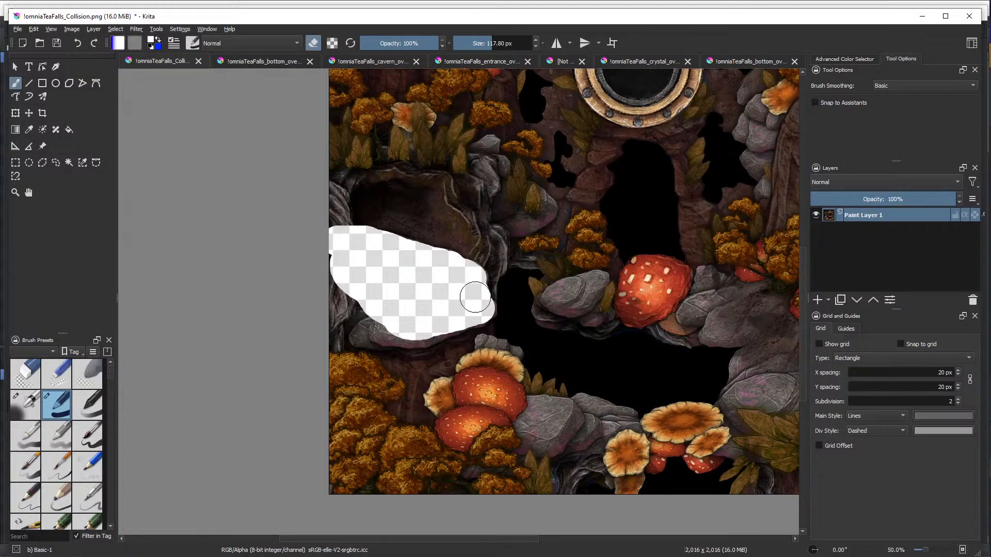
mouse_move(336, 279)
mouse_down()
mouse_move(340, 320)
mouse_move(403, 322)
mouse_move(342, 293)
mouse_up()
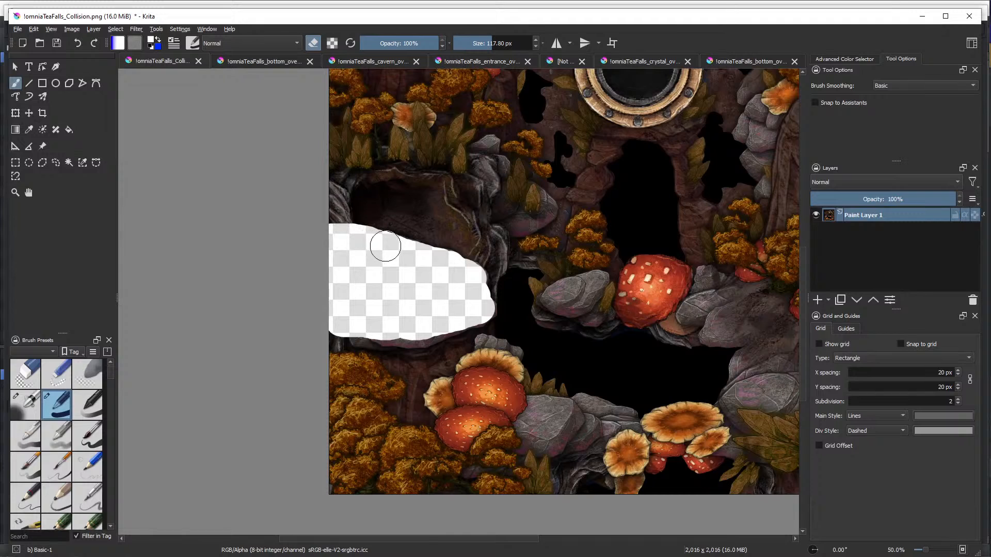
Erase a continuous path from the cave ledge over the lower mushrooms and rocks, curving up to the rocks beside the large red mushroom
mouse_move(404, 251)
mouse_down()
mouse_move(436, 261)
mouse_move(441, 290)
mouse_move(484, 330)
mouse_move(484, 364)
mouse_move(442, 400)
mouse_move(469, 380)
mouse_up()
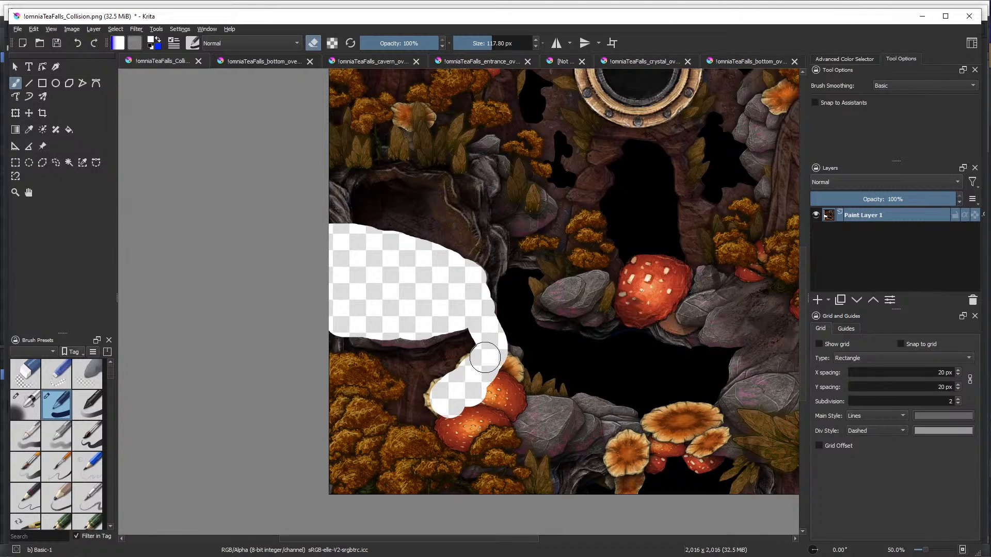
mouse_move(476, 326)
mouse_down()
mouse_move(506, 405)
mouse_move(490, 427)
mouse_move(458, 433)
mouse_move(493, 392)
mouse_move(456, 424)
mouse_move(454, 411)
mouse_move(499, 402)
mouse_move(564, 412)
mouse_move(553, 437)
mouse_move(524, 426)
mouse_move(530, 433)
mouse_move(633, 431)
mouse_move(603, 437)
mouse_move(634, 449)
mouse_move(623, 455)
mouse_move(614, 424)
mouse_move(579, 410)
mouse_move(636, 427)
mouse_move(716, 422)
mouse_move(650, 437)
mouse_move(730, 442)
mouse_up()
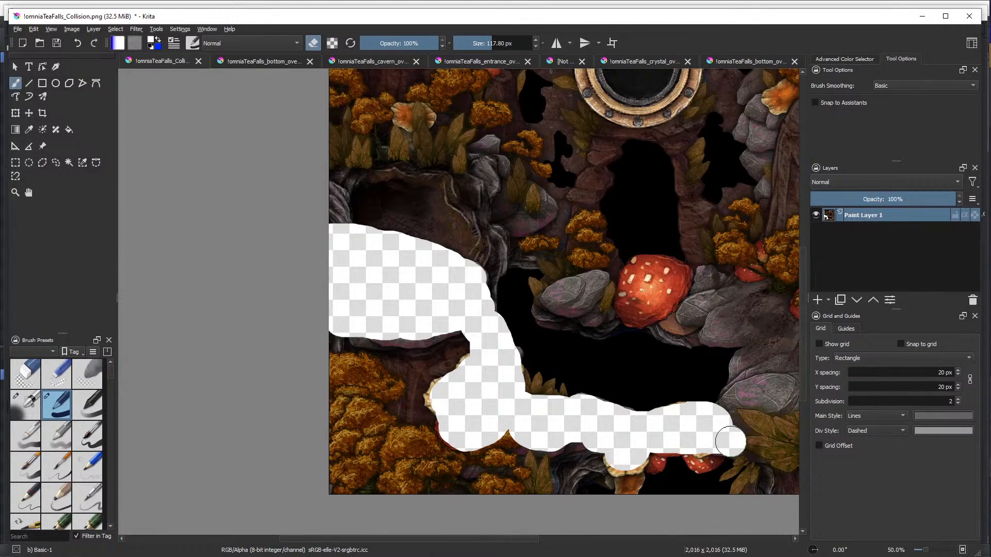
drag(502, 540, 591, 538)
mouse_move(510, 447)
mouse_down()
mouse_move(553, 419)
mouse_move(575, 365)
mouse_move(573, 343)
mouse_move(524, 306)
mouse_move(560, 370)
mouse_move(513, 425)
mouse_move(492, 425)
mouse_move(516, 360)
mouse_move(527, 398)
mouse_up()
mouse_move(535, 343)
mouse_down()
mouse_move(485, 330)
mouse_move(494, 313)
mouse_move(514, 328)
mouse_move(494, 312)
mouse_move(528, 300)
mouse_move(472, 286)
mouse_move(469, 307)
mouse_move(445, 316)
mouse_move(468, 317)
mouse_up()
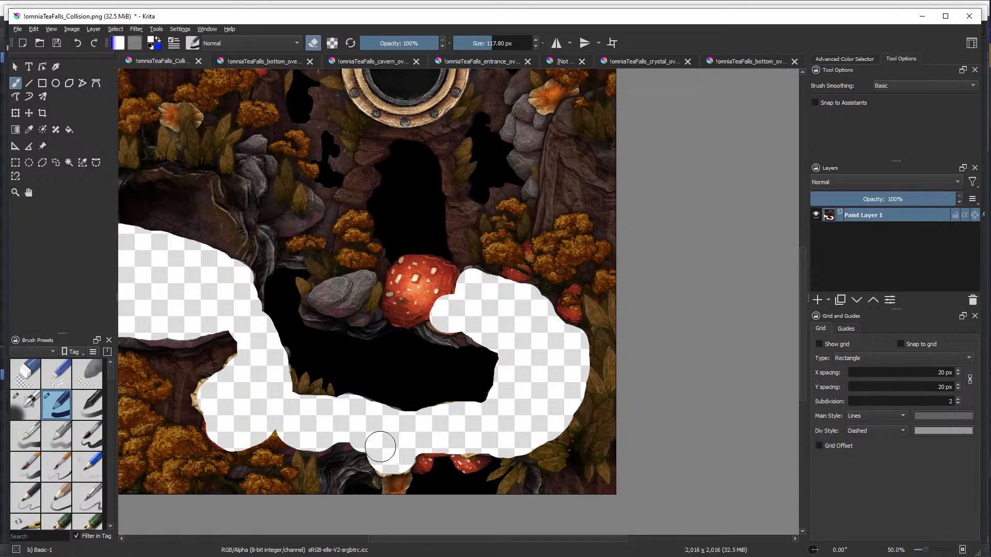
drag(365, 438, 282, 424)
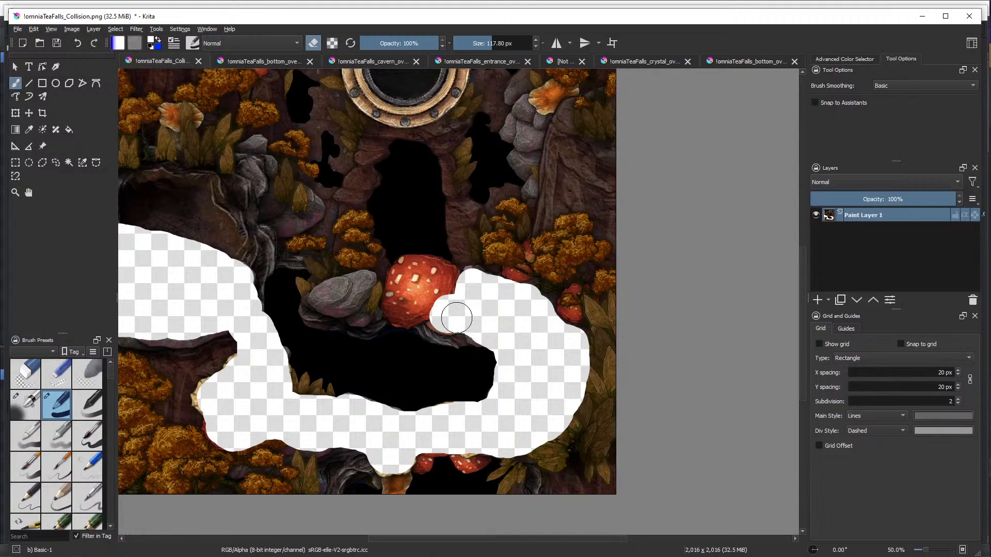
Erase the large red mushroom and the central gap above it, joining them to the erased path with smooth edges
scroll(467, 307, up, 1)
mouse_move(467, 305)
mouse_down()
mouse_move(422, 265)
mouse_move(385, 266)
mouse_move(395, 259)
mouse_move(430, 268)
mouse_move(415, 266)
mouse_move(401, 304)
mouse_move(386, 300)
mouse_move(390, 284)
mouse_move(400, 310)
mouse_move(386, 305)
mouse_move(379, 290)
mouse_move(397, 259)
mouse_move(429, 259)
mouse_move(407, 134)
mouse_move(389, 116)
mouse_move(367, 158)
mouse_move(385, 282)
mouse_move(391, 216)
mouse_move(380, 192)
mouse_move(393, 163)
mouse_move(365, 172)
mouse_move(361, 191)
mouse_move(389, 274)
mouse_up()
mouse_move(418, 190)
mouse_down()
mouse_move(443, 378)
mouse_move(430, 273)
mouse_move(402, 243)
mouse_move(385, 243)
mouse_move(436, 245)
mouse_move(436, 268)
mouse_move(413, 282)
mouse_move(395, 268)
mouse_move(381, 317)
mouse_move(387, 370)
mouse_move(384, 254)
mouse_move(437, 274)
mouse_move(445, 328)
mouse_move(427, 482)
mouse_up()
scroll(434, 499, down, 3)
scroll(434, 499, up, 5)
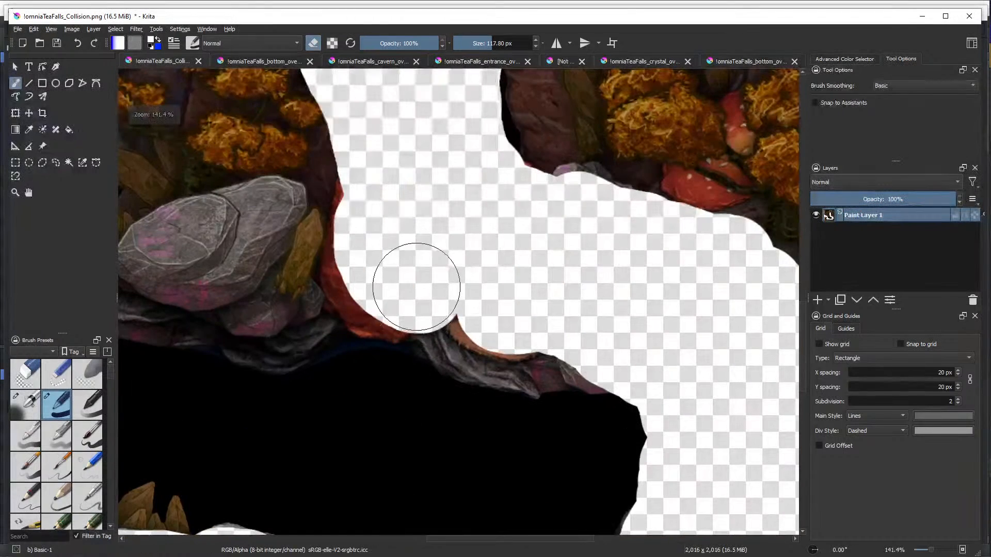
mouse_move(417, 287)
mouse_down()
mouse_move(524, 310)
mouse_move(586, 222)
mouse_up()
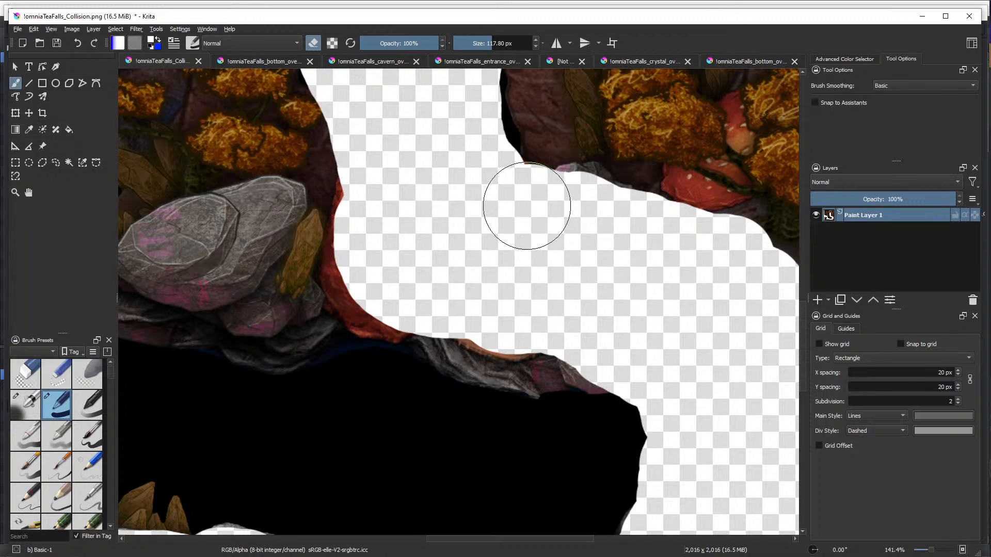
scroll(420, 214, down, 1)
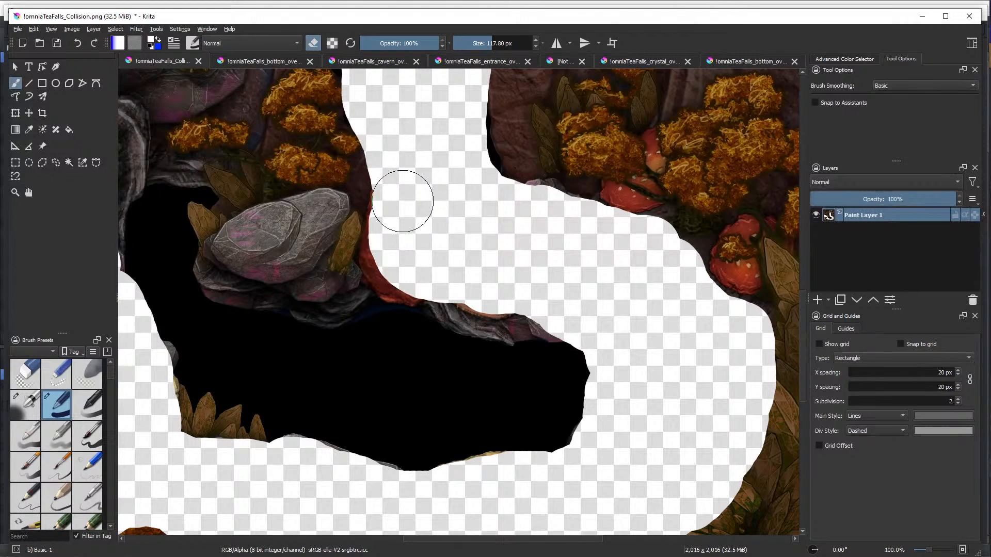
scroll(413, 255, down, 3)
scroll(303, 262, up, 2)
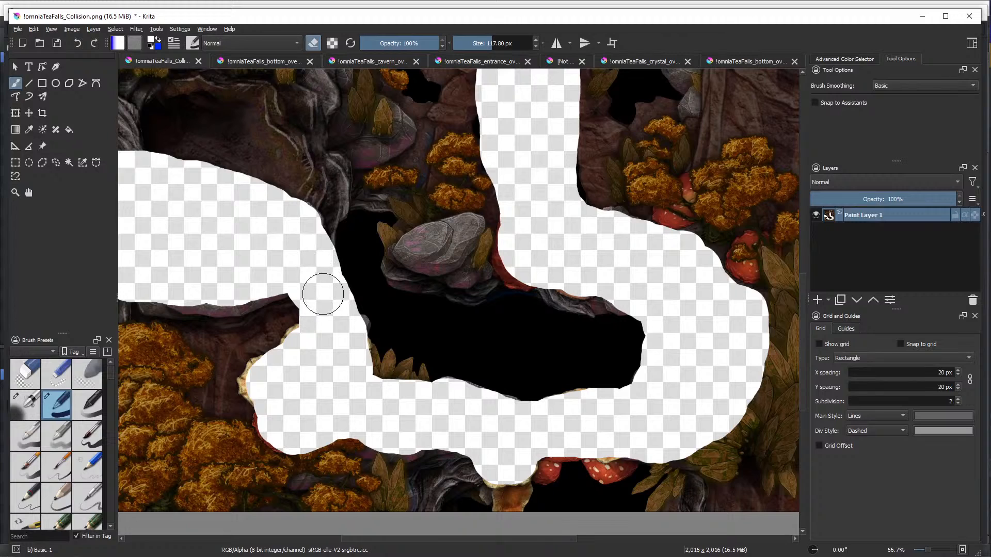
Clean up the erased edge beneath the cave ledge and save the collision image
mouse_move(265, 276)
mouse_down()
mouse_move(302, 281)
mouse_move(319, 331)
mouse_up()
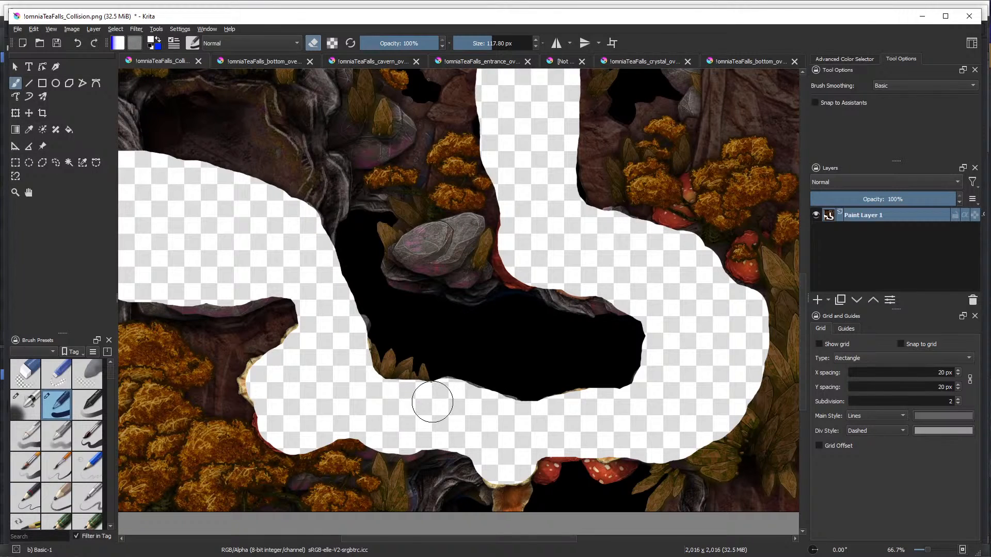
scroll(439, 421, down, 2)
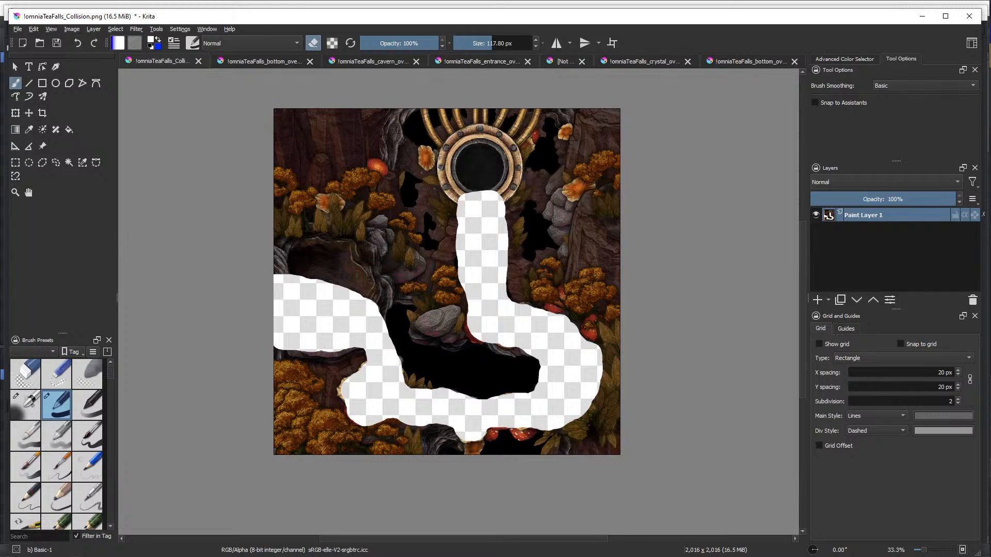
click(17, 31)
click(31, 71)
click(783, 407)
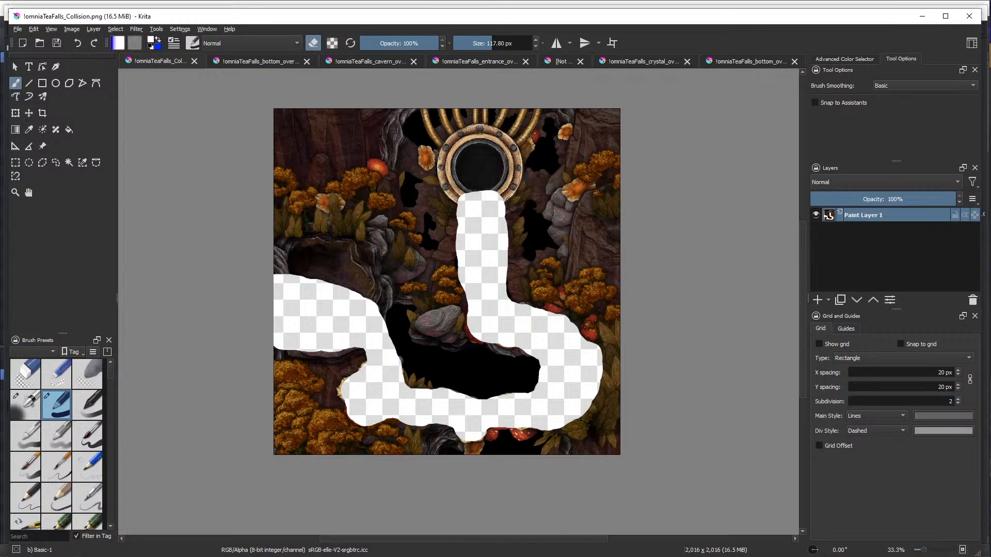
Switch to RPG Maker MZ and reload the externally modified project data
key(alt+Tab)
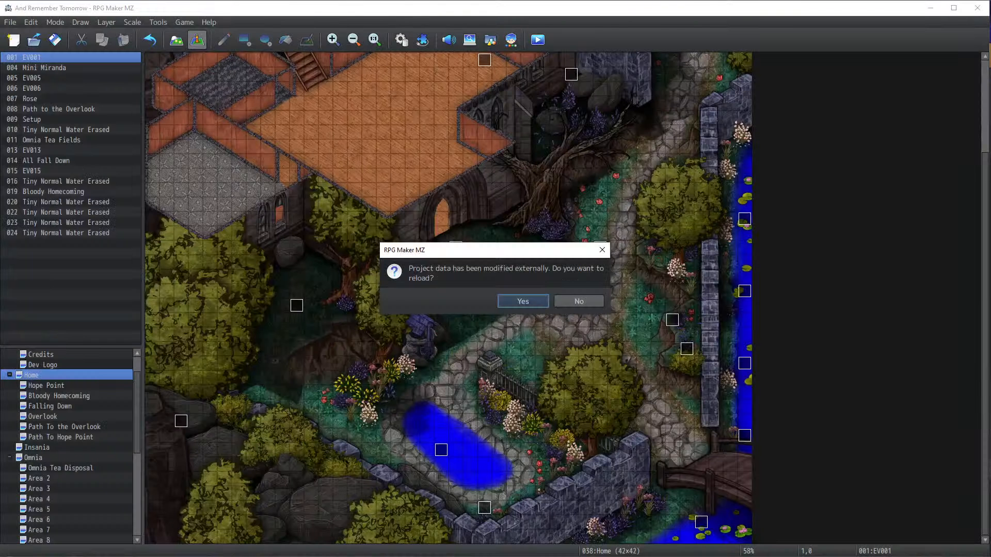
click(522, 301)
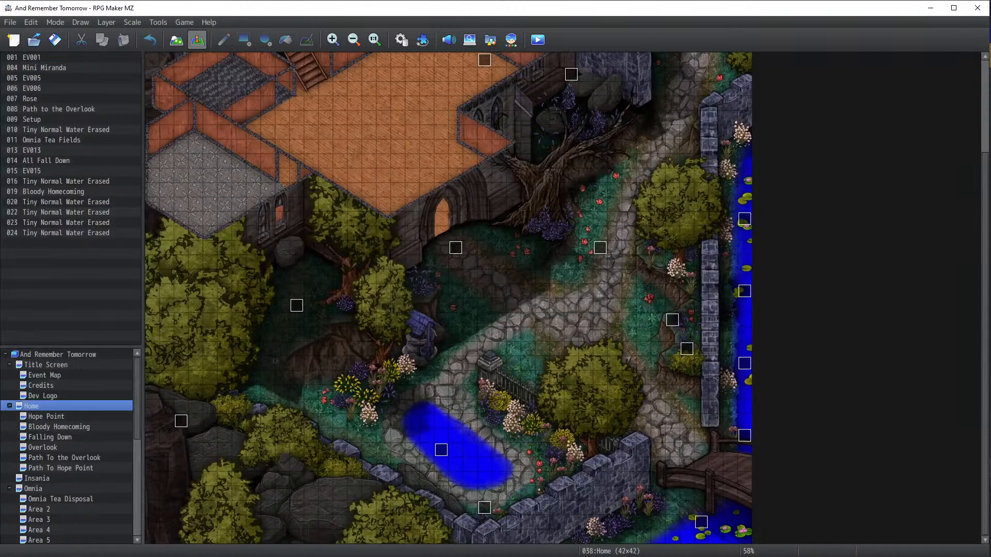
key(alt+Tab)
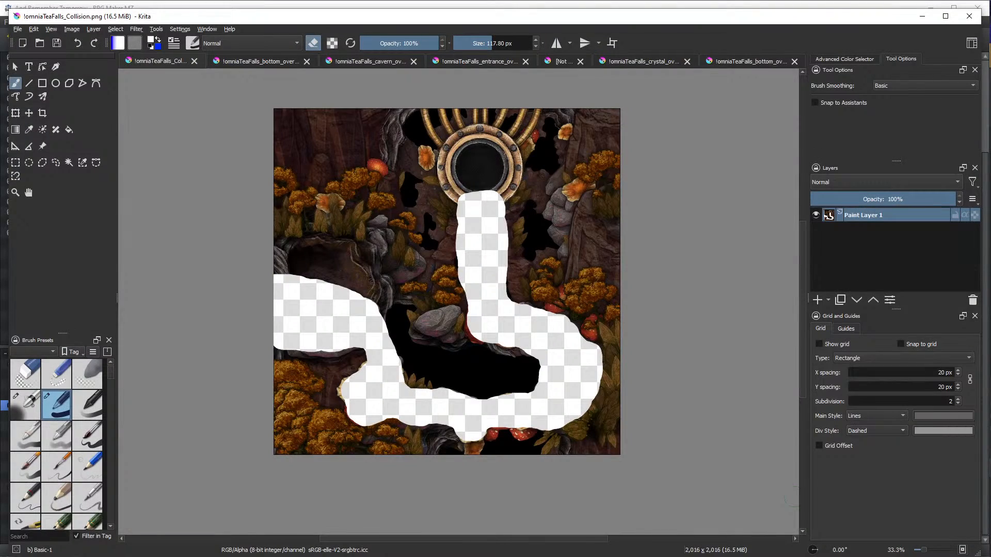
key(alt+Tab)
Copy the collision note tag <cm:!homeCollision> from the Home map's properties
right_click(32, 407)
click(48, 412)
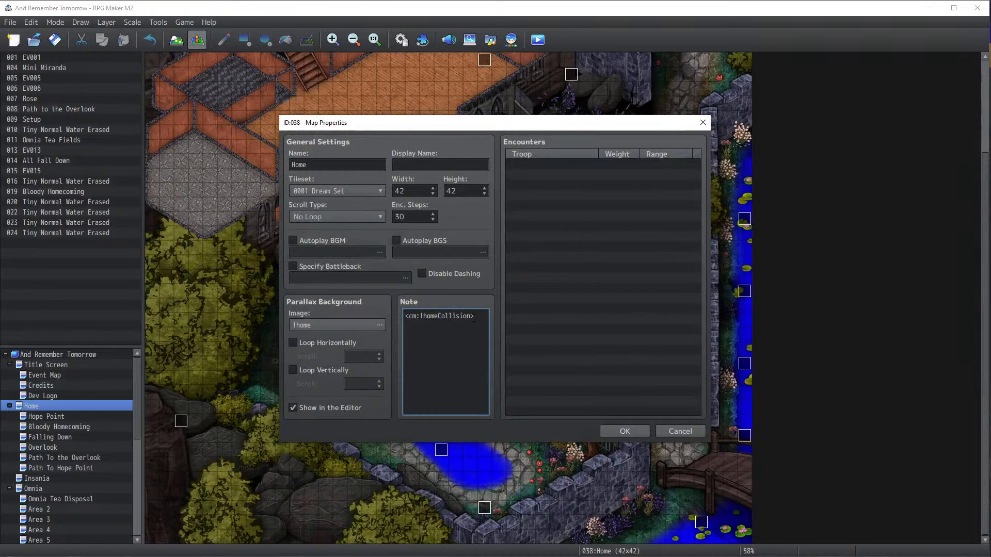
drag(474, 316, 417, 316)
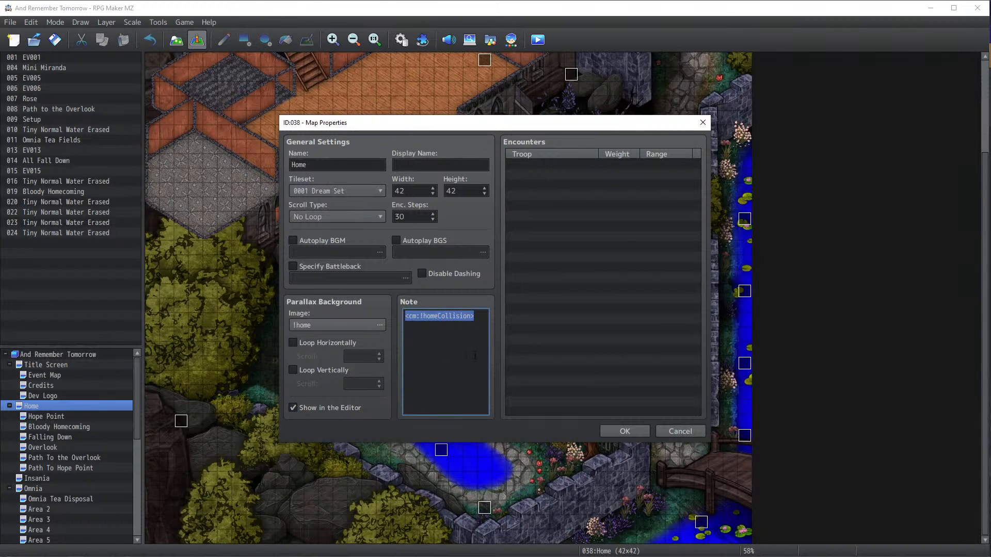
click(625, 431)
Paste the copied collision tag into the note of the Omnia Tea Falls map's properties
scroll(102, 485, down, 7)
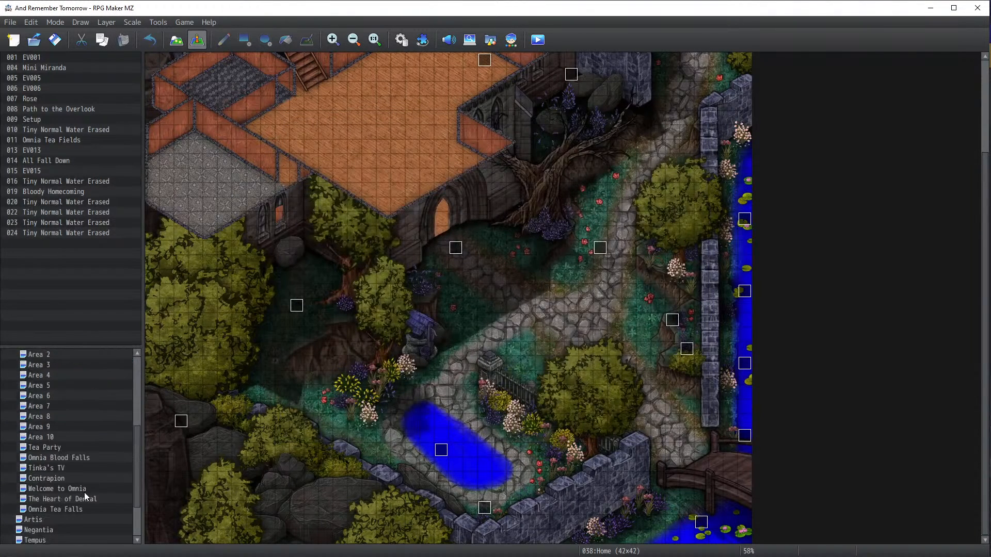
click(62, 458)
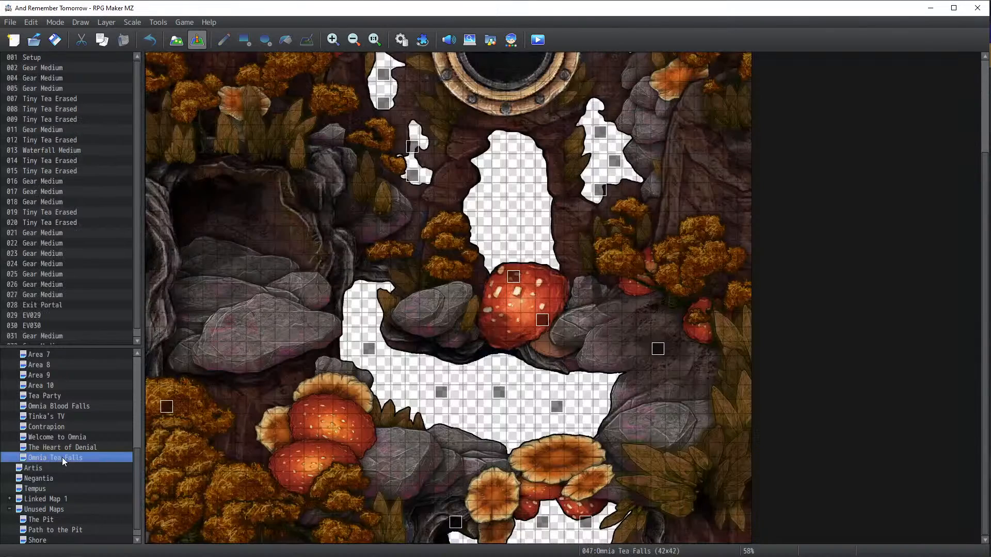
right_click(81, 453)
click(101, 399)
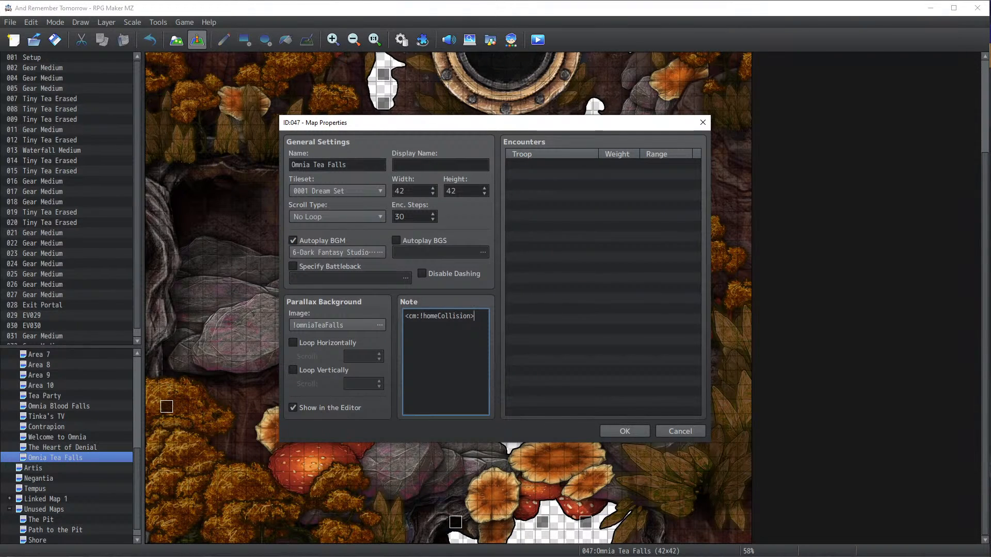
Change the image name in the Omnia Tea Falls note tag to !omniaTeaFalls_Collision and accept the map properties
key(alt+Tab)
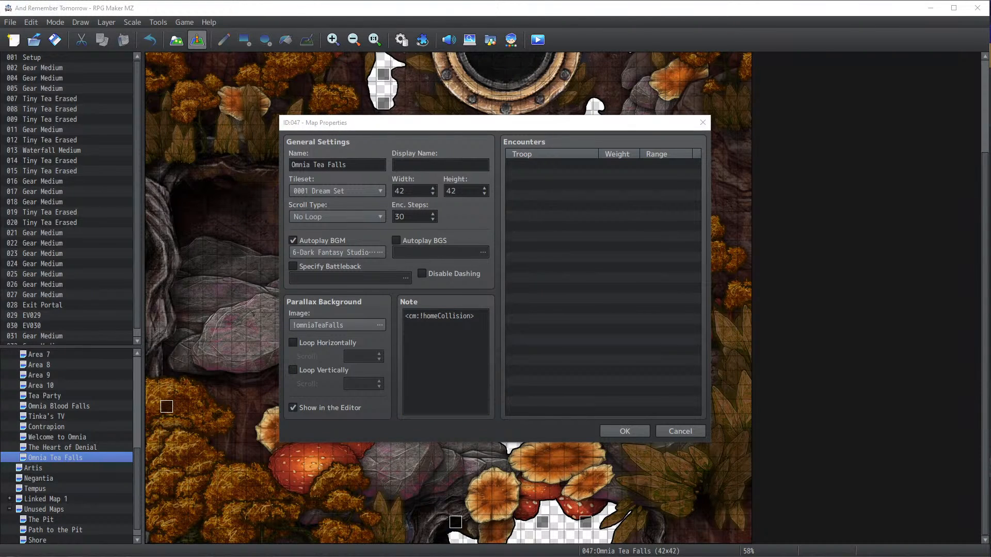
key(super+e)
drag(863, 200, 990, 201)
click(421, 317)
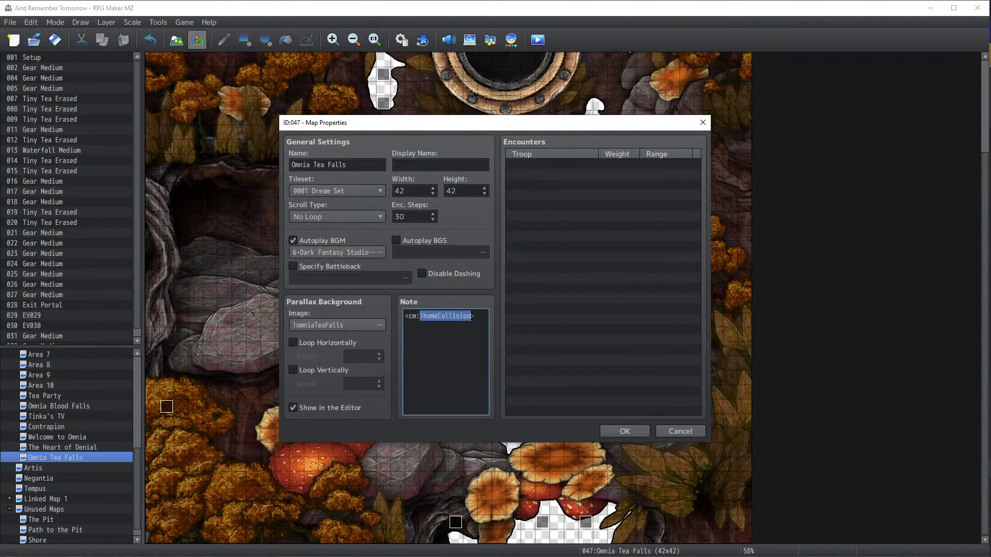
text(!omniaTeaFalls_Collision)
click(622, 433)
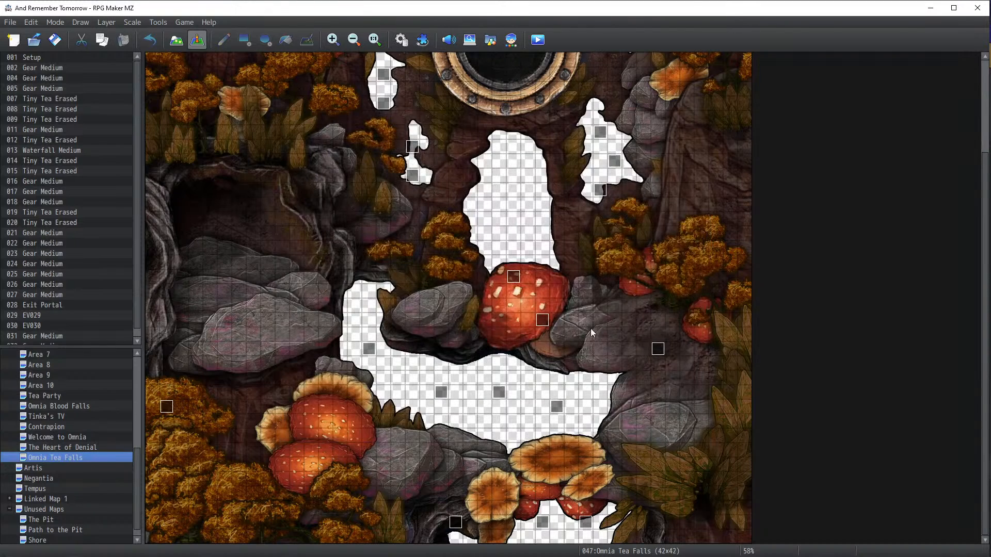
Save the project and playtest it, entering Omnia Tea Falls through the portal to check the arrival point, and close the game
click(534, 44)
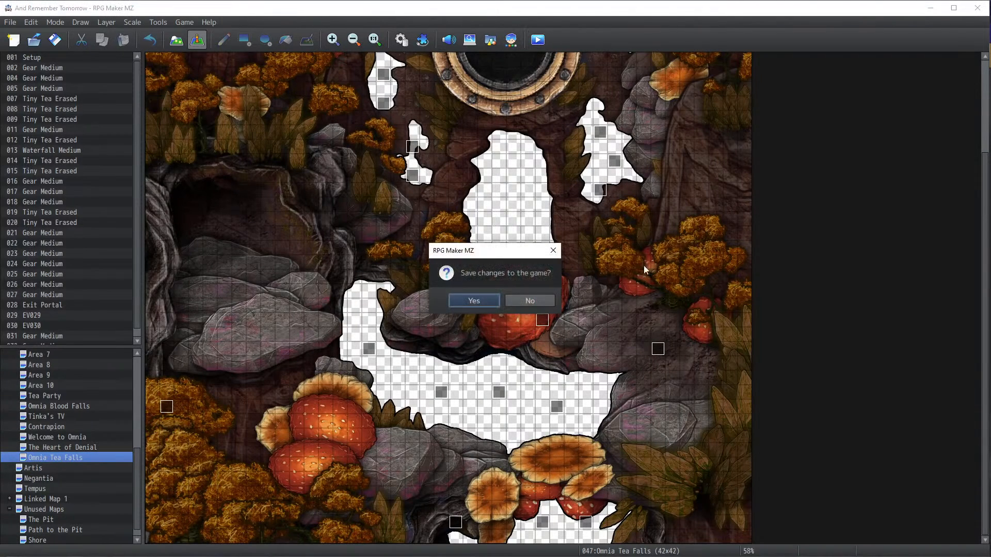
click(476, 301)
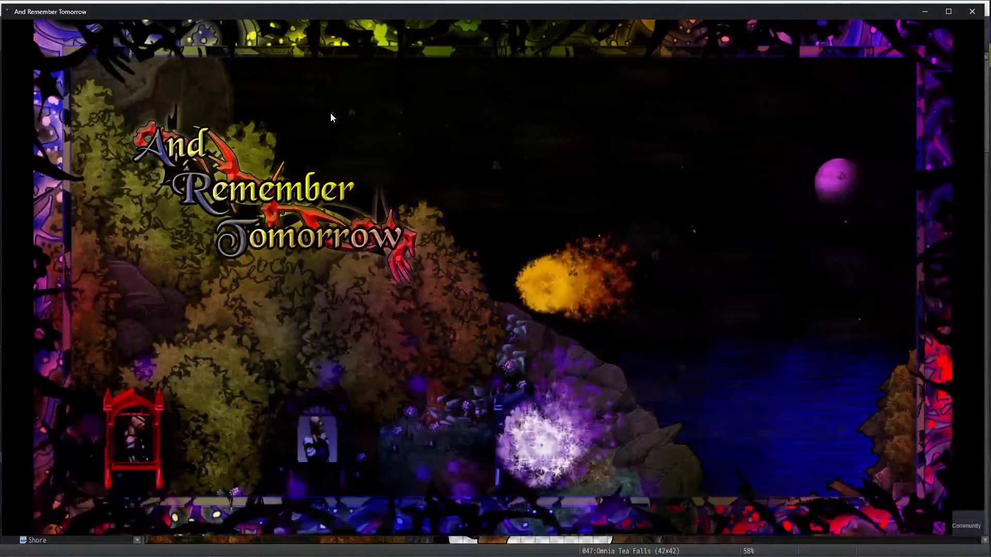
key(Return)
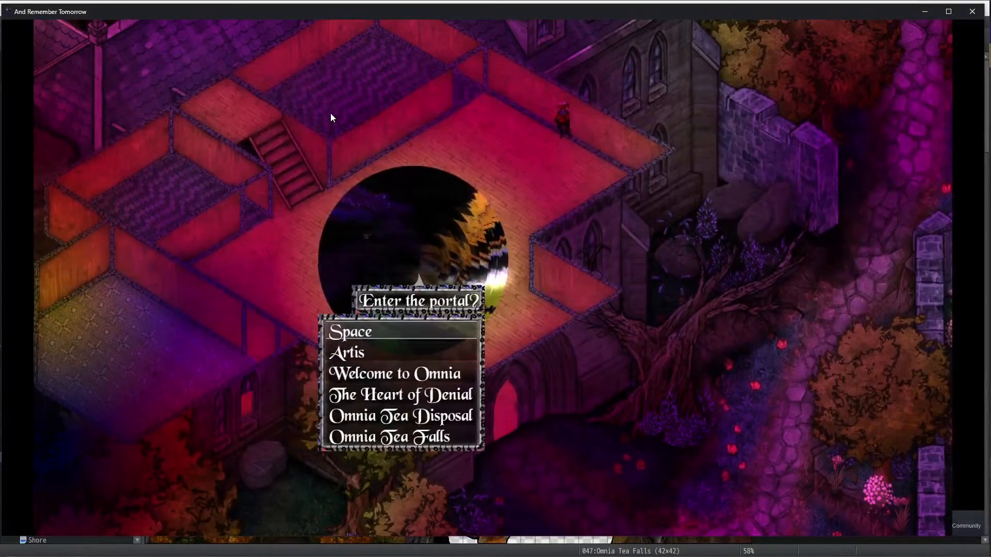
key(Return)
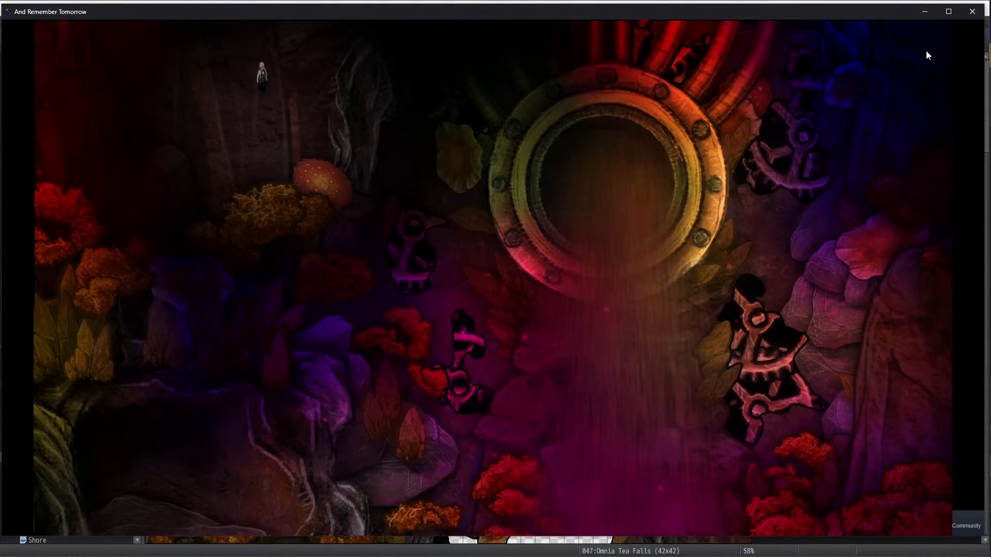
click(972, 12)
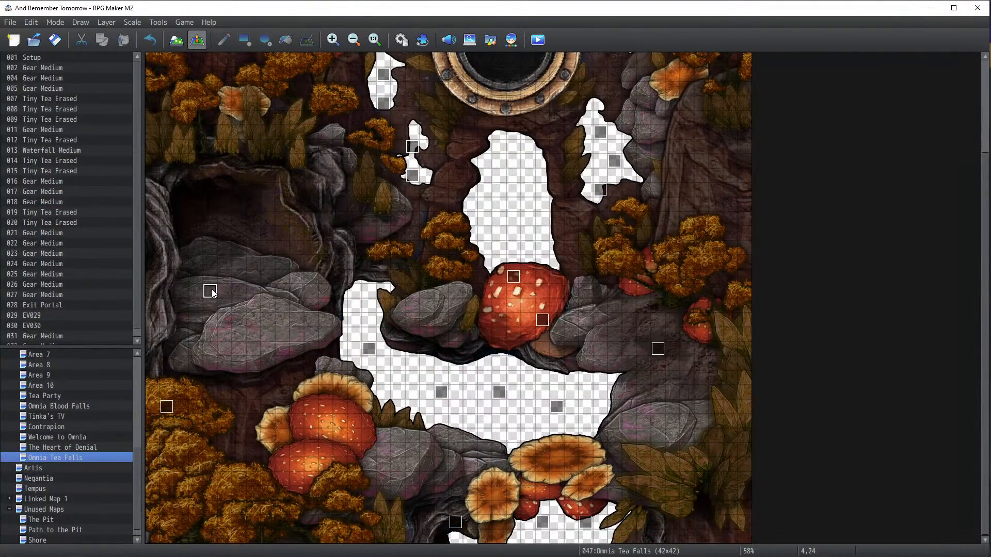
Open the third page of the Targeted Portal 2 event in the Tempus area of the Event Map
scroll(55, 453, up, 7)
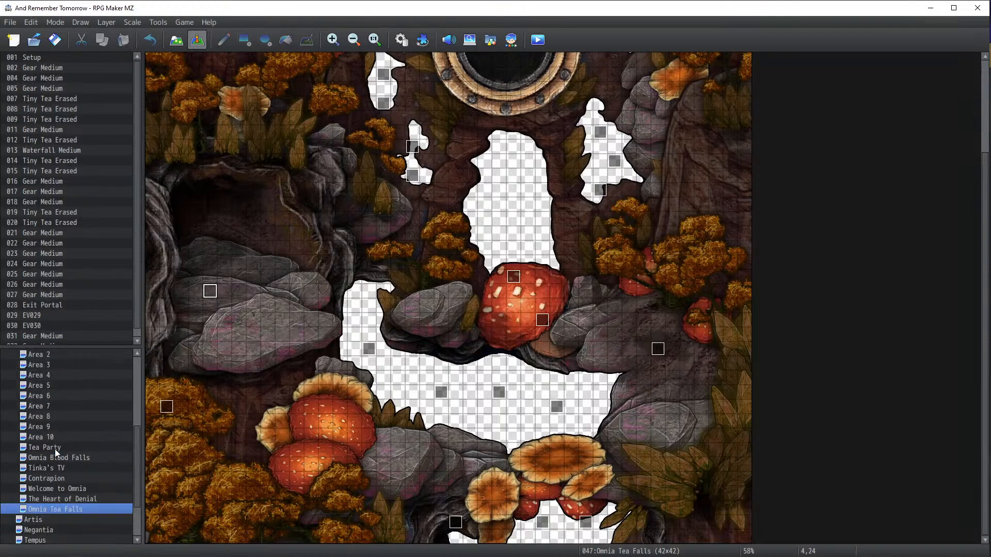
click(56, 379)
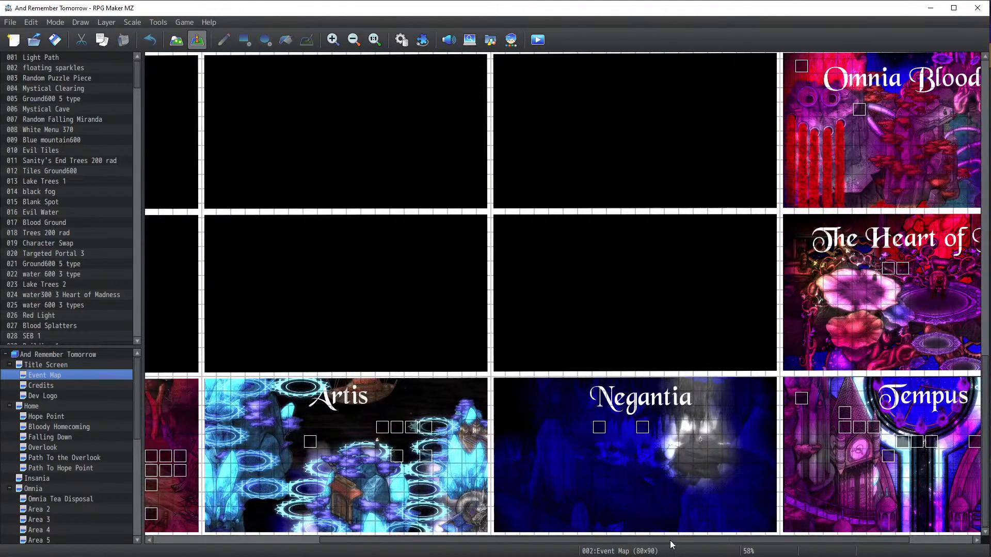
drag(670, 541, 732, 541)
click(929, 458)
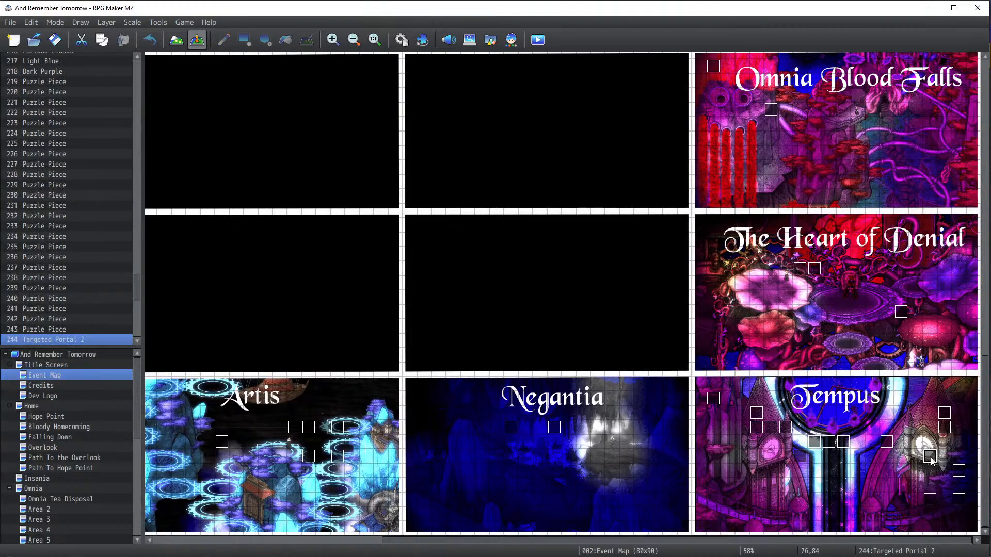
double_click(930, 458)
click(273, 144)
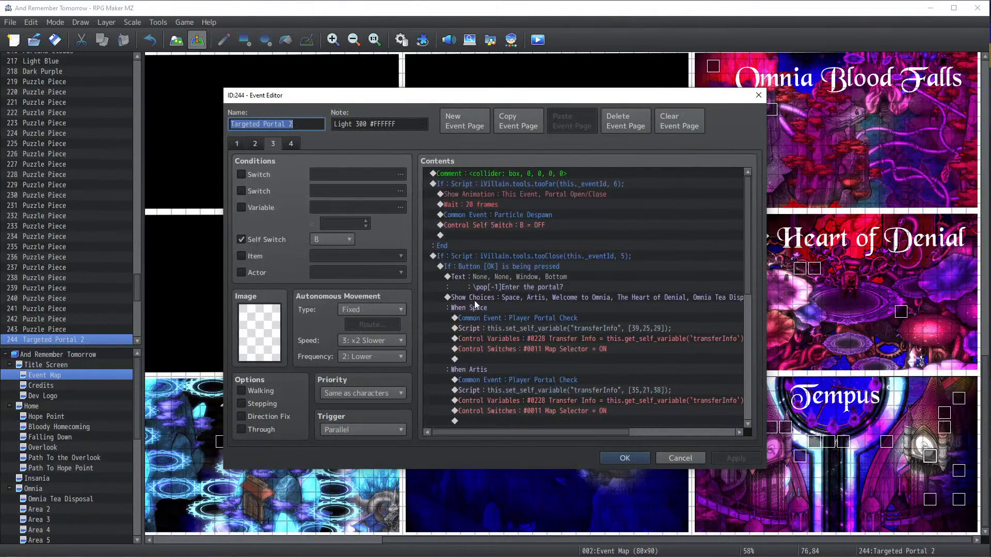
Set the transferInfo script under the Omnia Tea Falls choice to [47,4,24] and save the event
scroll(545, 344, down, 4)
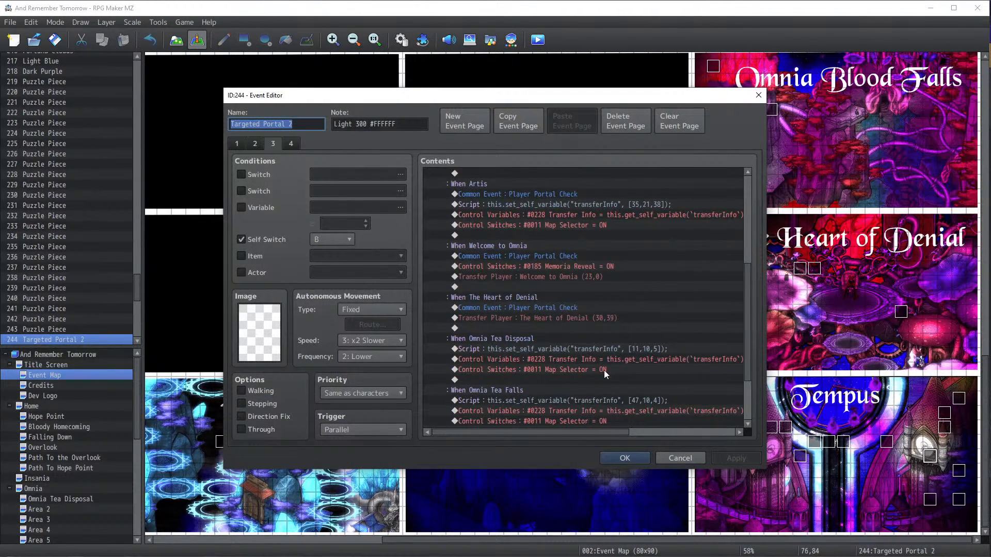
scroll(604, 373, down, 1)
right_click(616, 369)
click(633, 380)
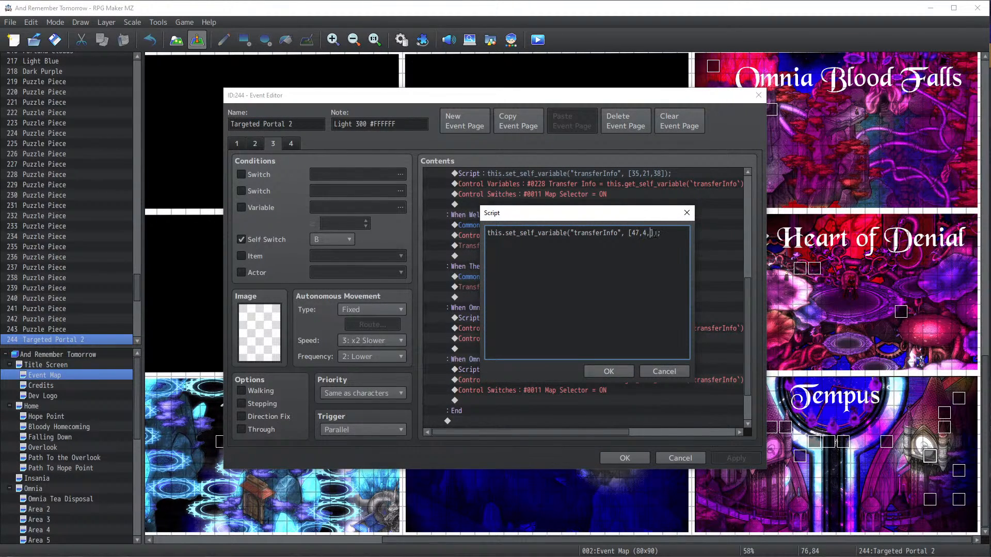
click(609, 372)
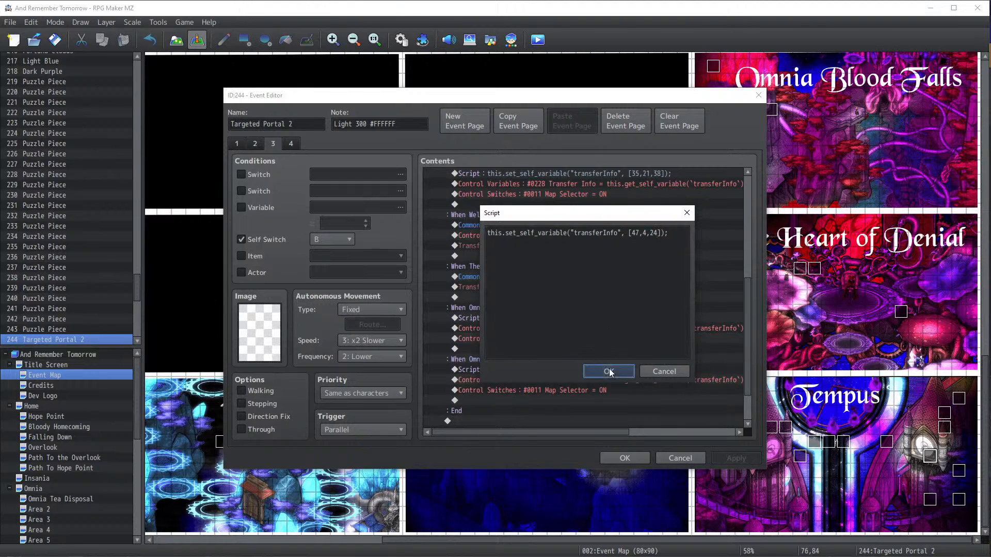
click(615, 458)
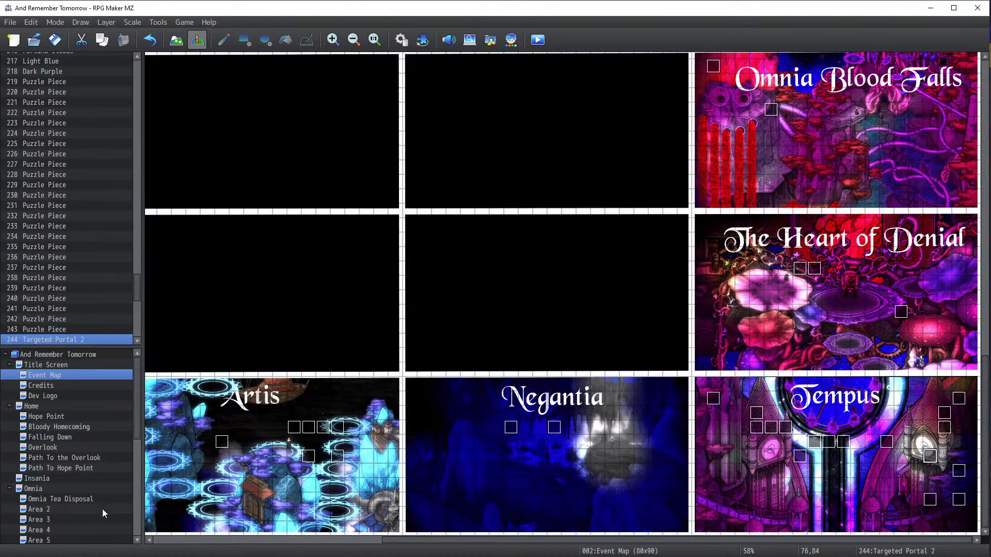
Reopen the Omnia Tea Falls map, save the changes and playtest, entering Omnia Tea Falls through the portal
scroll(68, 501, down, 6)
click(67, 489)
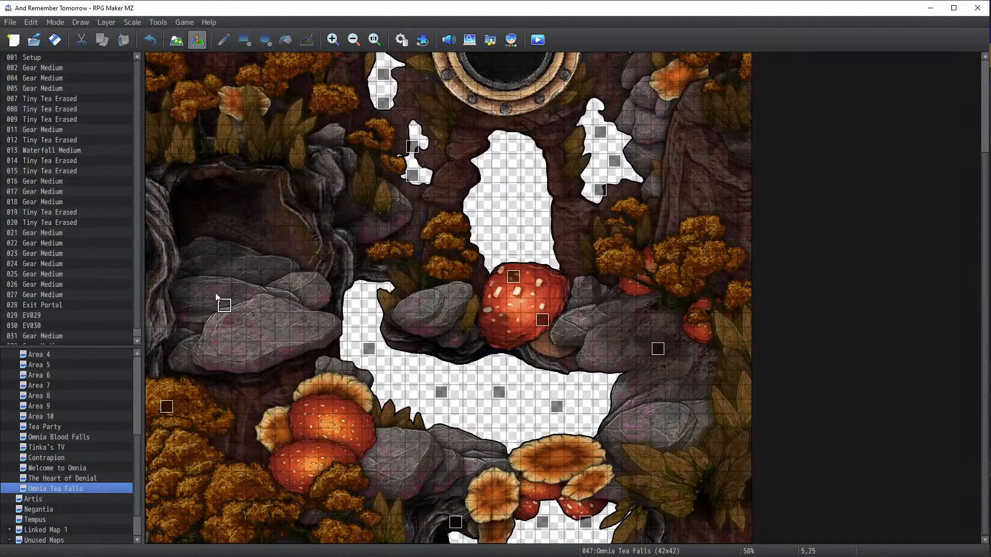
click(545, 41)
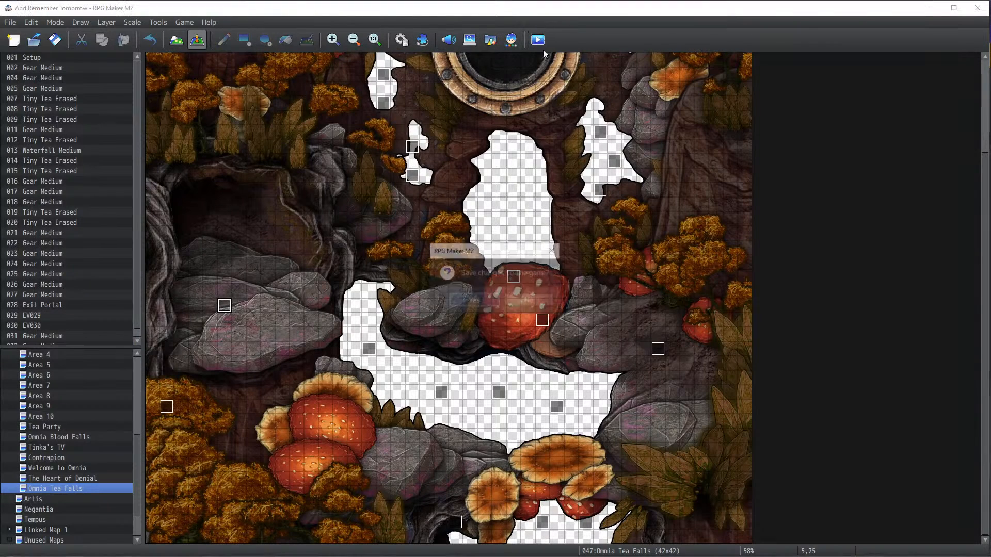
click(471, 301)
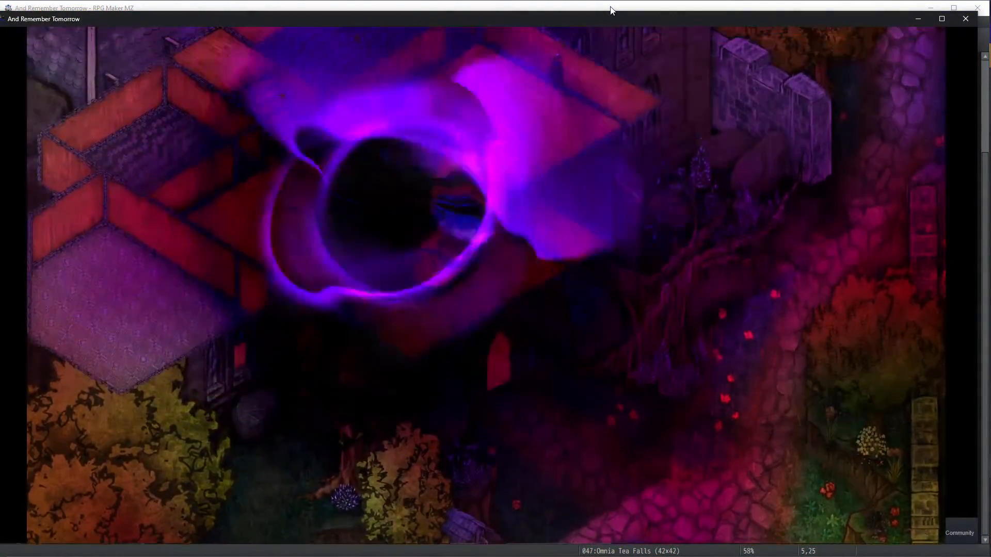
key(Up)
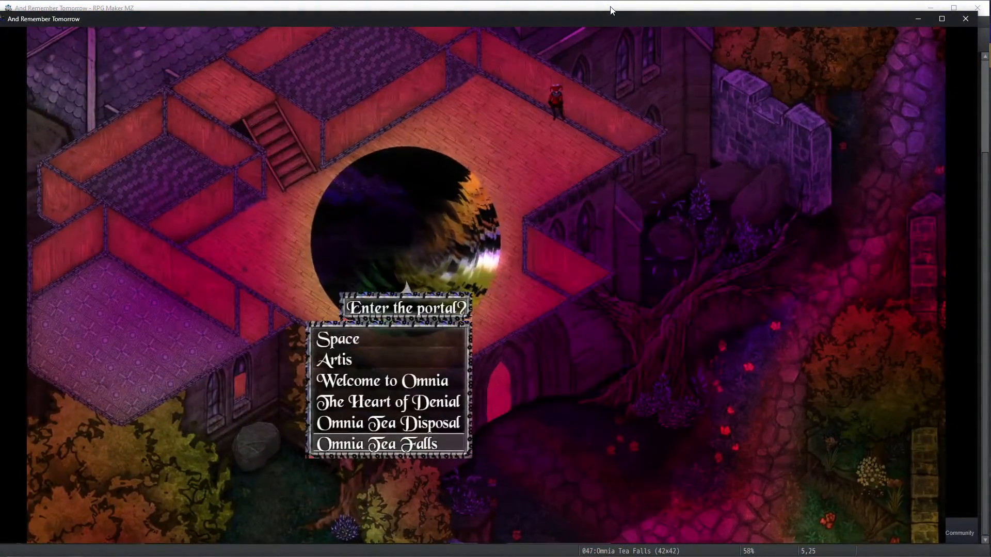
key(Return)
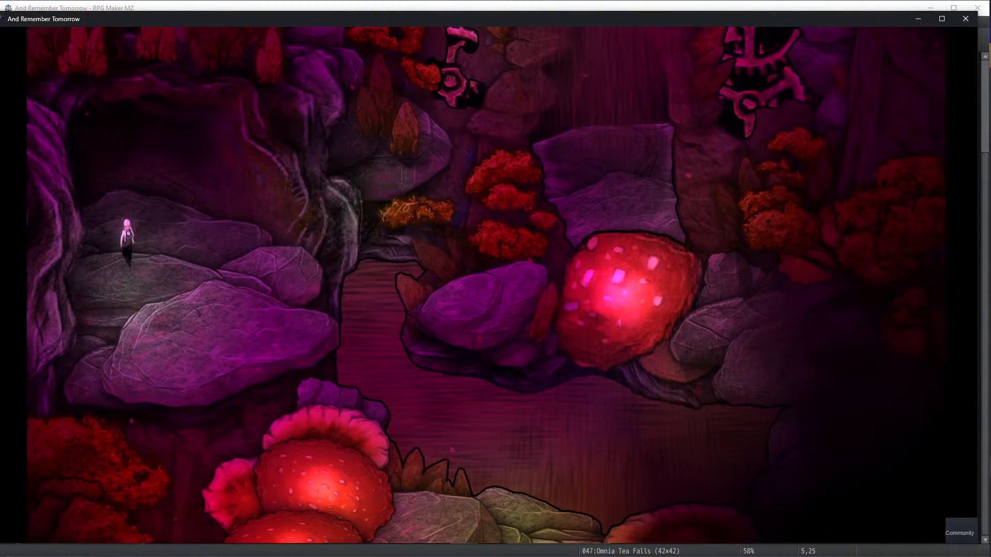
Walk the character from the cave ledge down to the red mushrooms to test the collision edges
key(alt+Tab)
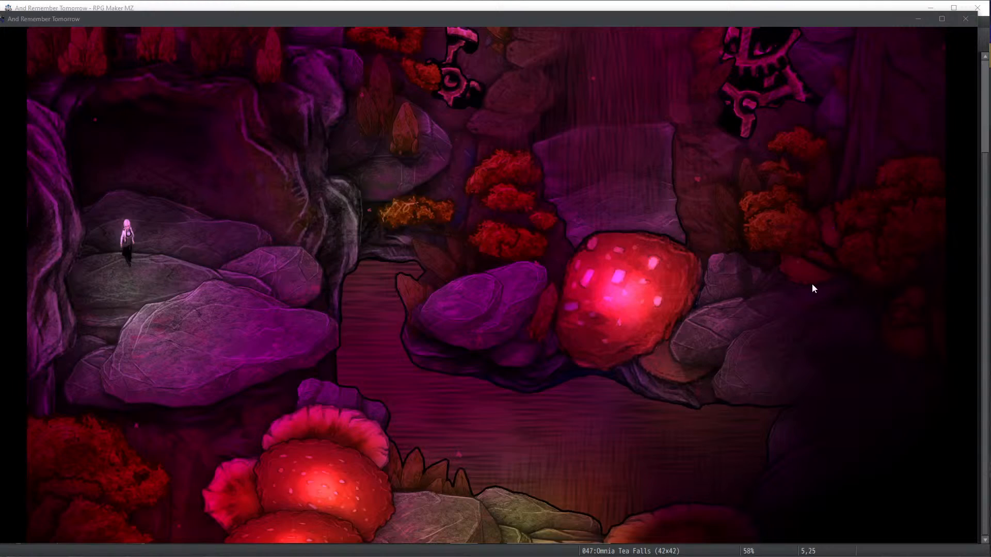
click(270, 369)
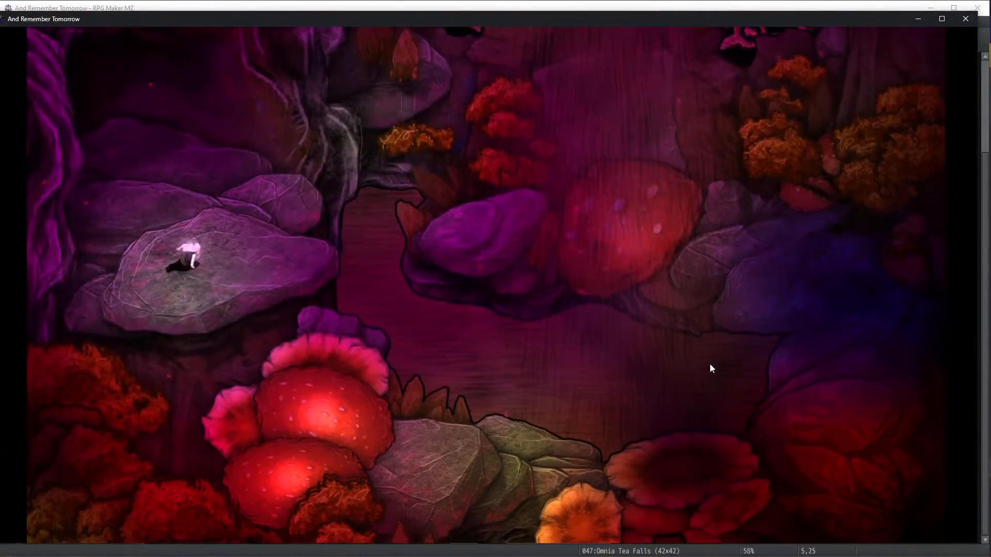
key(Down)
key(Left)
key(Right)
key(Up)
key(Right)
key(Left)
key(Down)
key(Up)
key(Left)
key(Down)
key(Right)
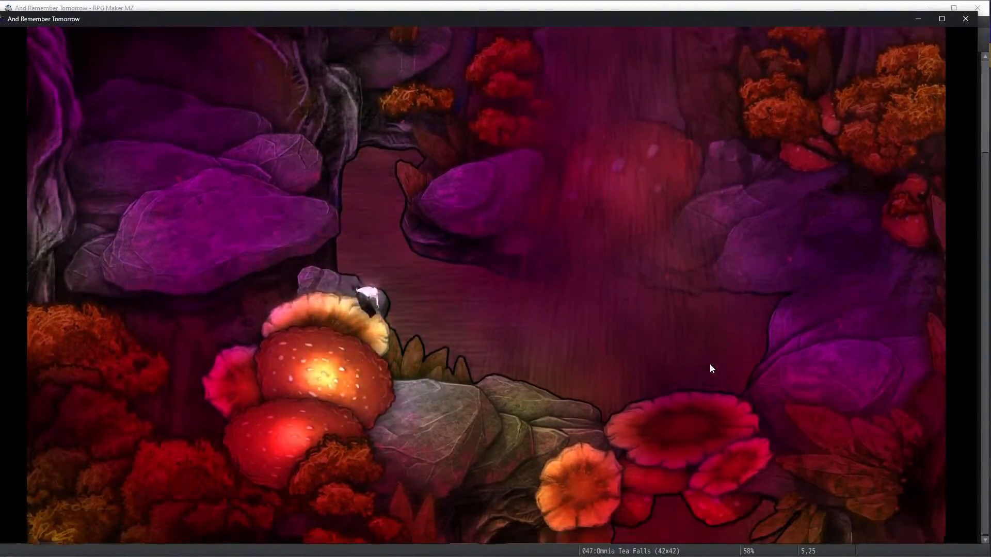
Walk the character between the yellow mushroom cap and the large flat rock of the cave ledge to test where crossing is possible
key(Up)
key(Left)
key(Up)
key(Left)
key(Down)
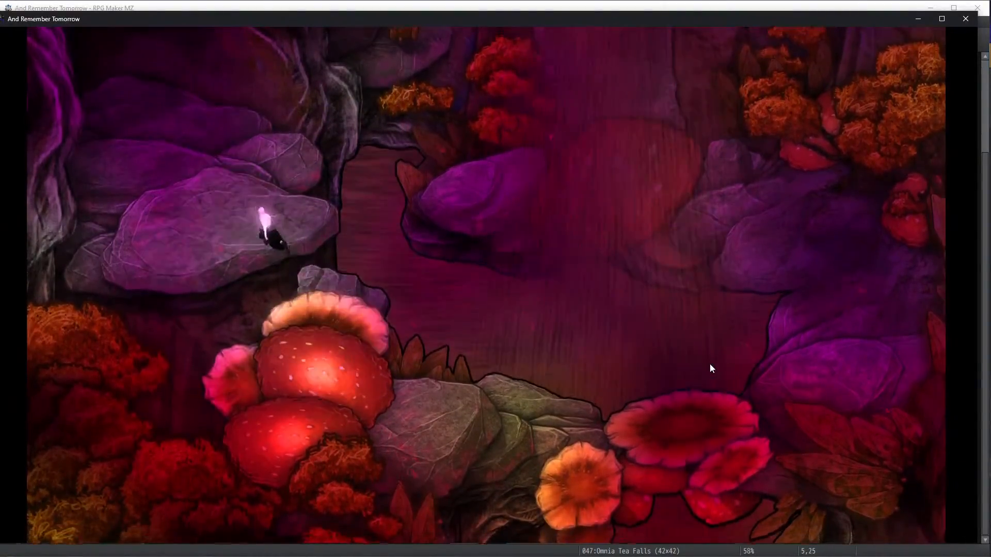
key(Up)
key(Left)
key(Right)
key(Down)
key(Up)
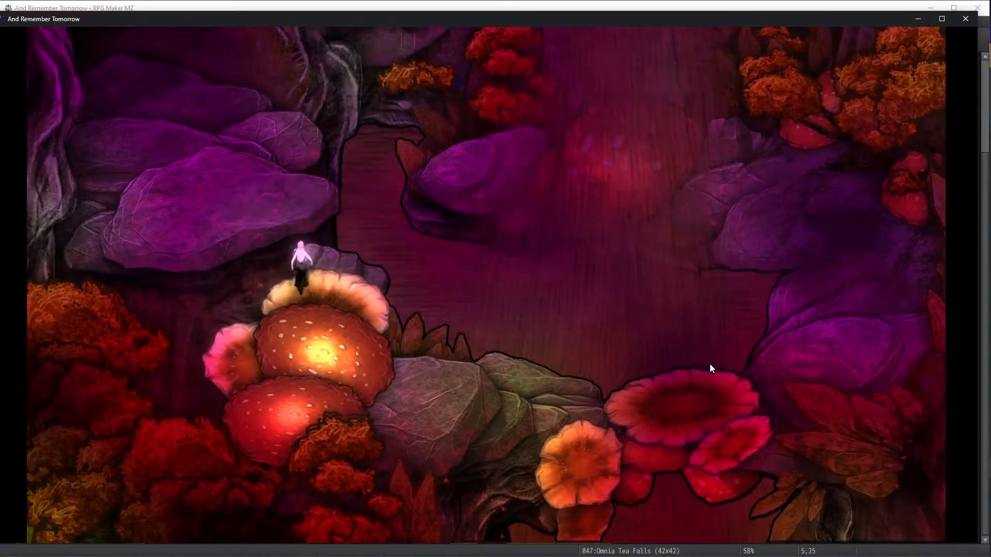
key(Left)
key(Left)
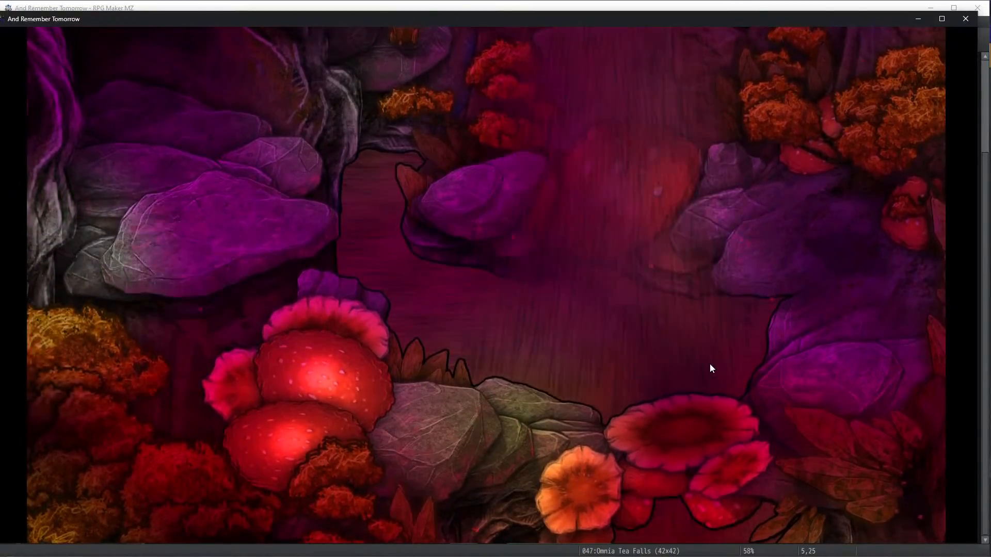
Walk the character up to the cave mouth and around its upper rocks to test the collision edge there
key(Up)
key(Up)
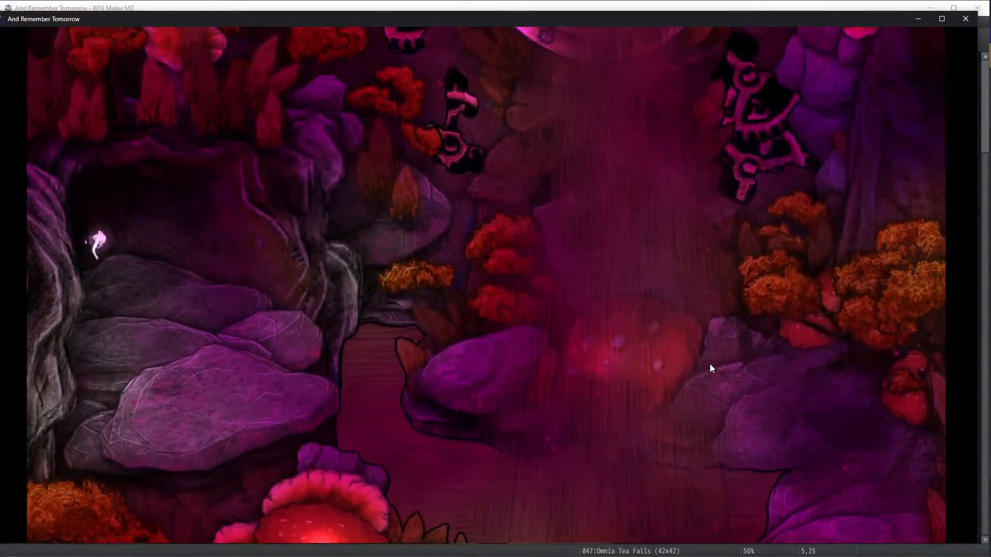
key(Right)
key(Right)
key(Down)
key(Up)
key(Left)
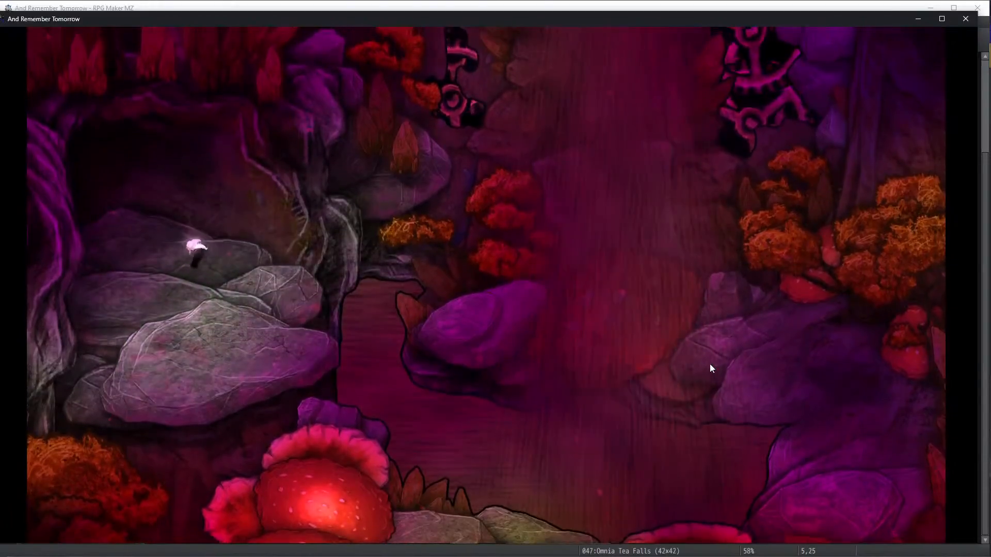
key(Down)
key(Left)
key(Up)
key(Left)
key(Up)
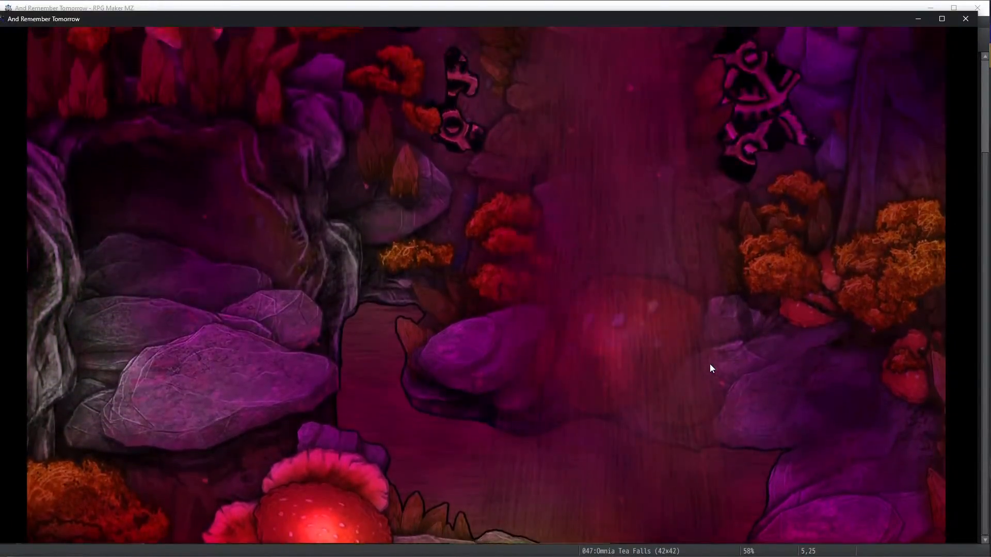
Walk the character back down from the cave ledge onto the yellow mushroom cap to test the edge beside the water
key(Down)
key(Right)
key(Down)
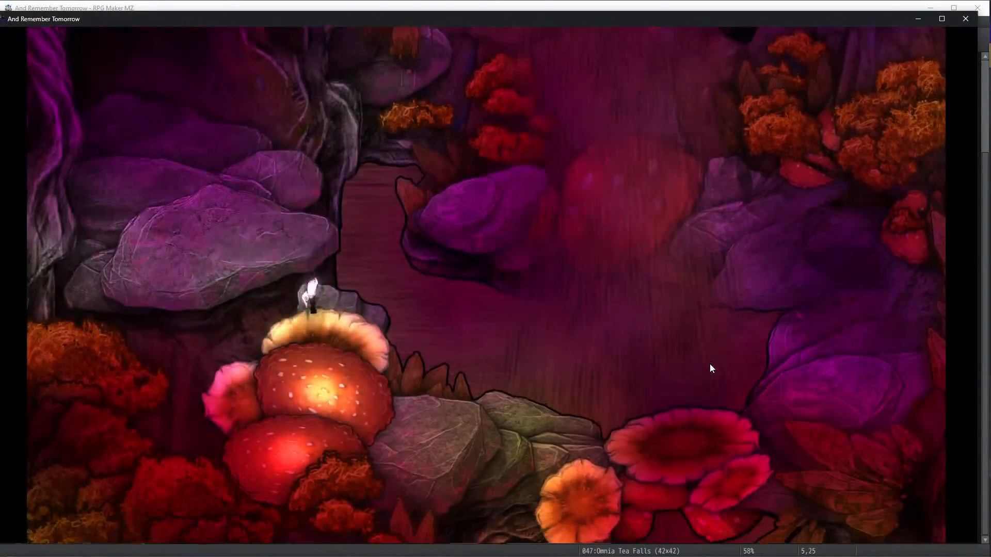
key(Down)
key(Right)
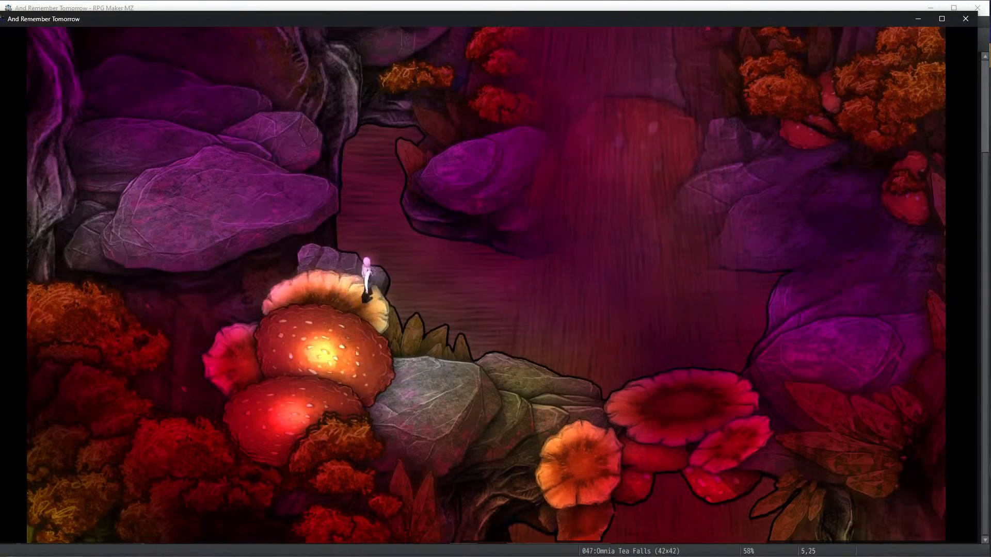
Switch to Krita and paint black on !omniaTeaFalls_Collision.png along the water edge beside the cave ledge, with erasing off and a 43.97 px brush
key(alt+Tab)
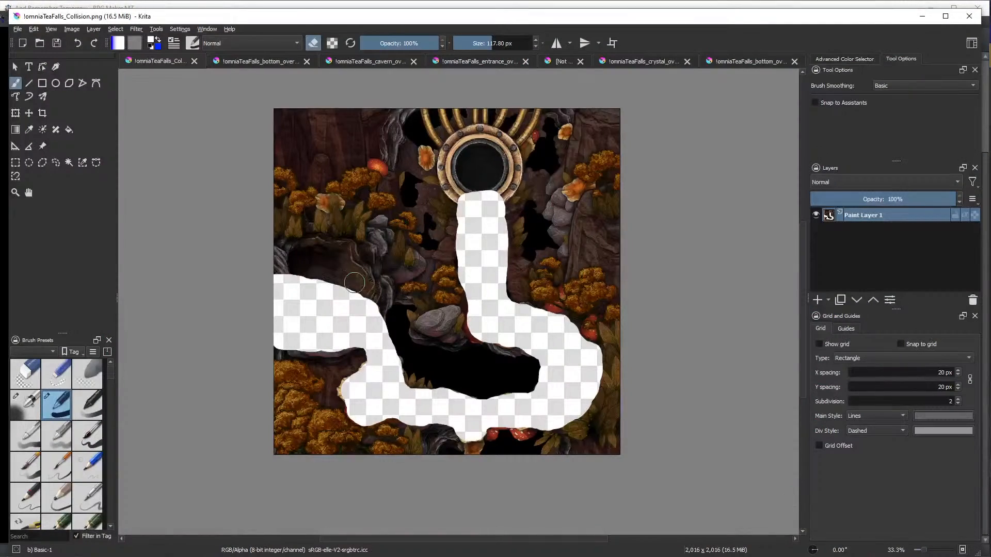
scroll(357, 279, up, 5)
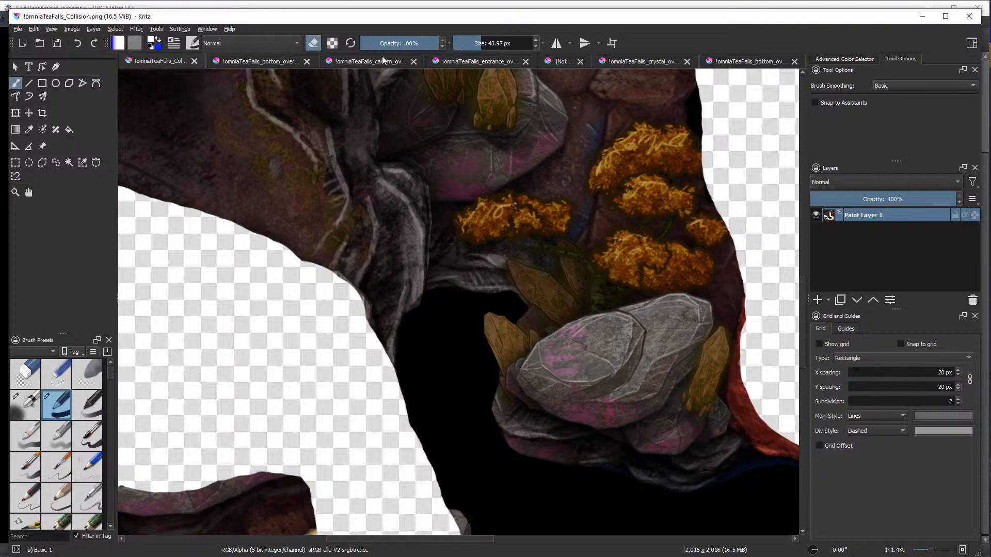
click(150, 43)
drag(426, 192, 428, 181)
click(556, 409)
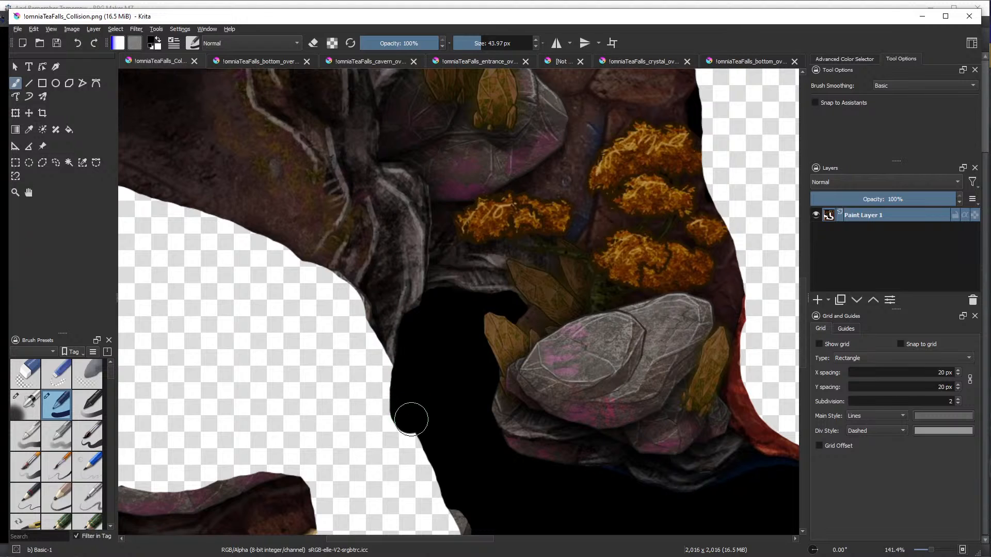
scroll(369, 453, down, 2)
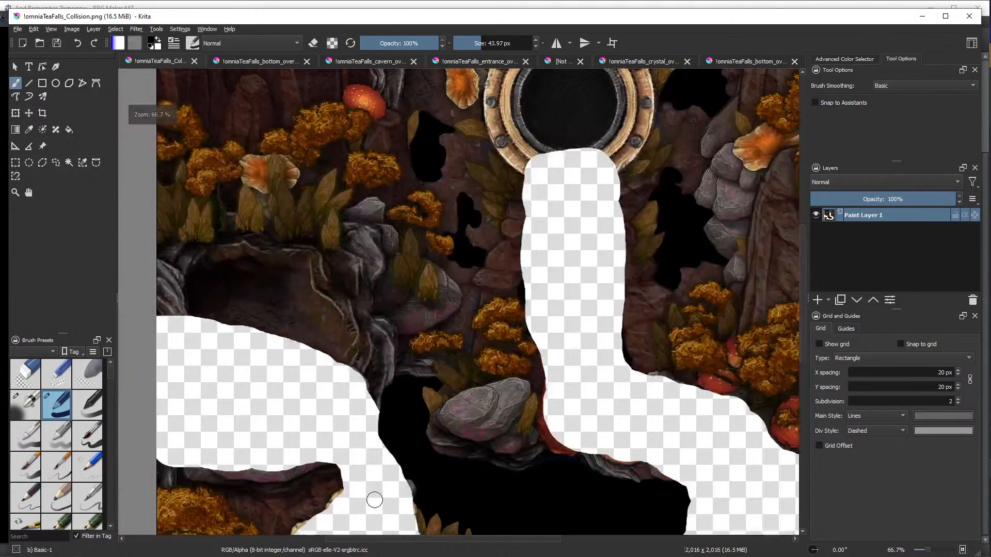
drag(623, 165, 624, 170)
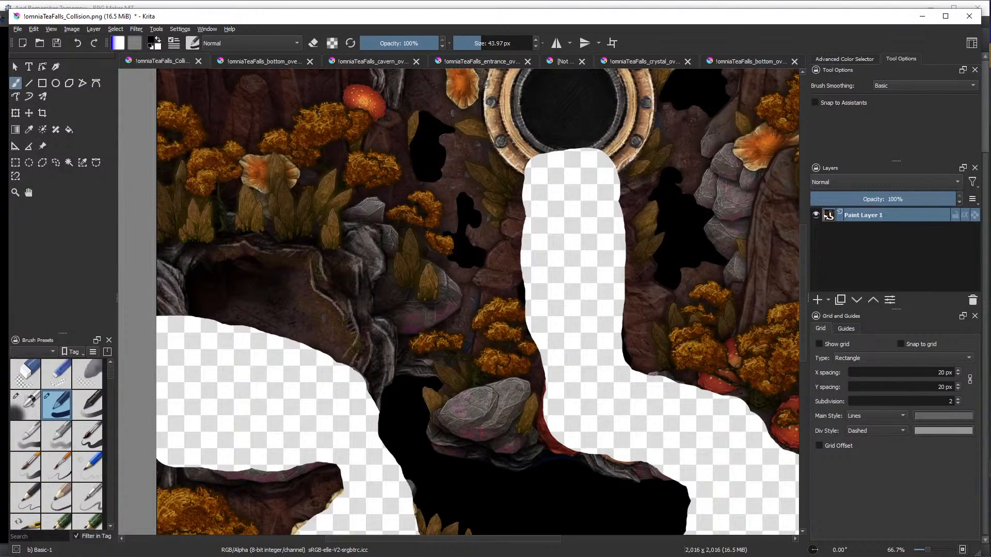
Switch to the running game and step between the cave ledge and the mushroom cap to locate the true drop edge
key(alt+Tab)
key(Up)
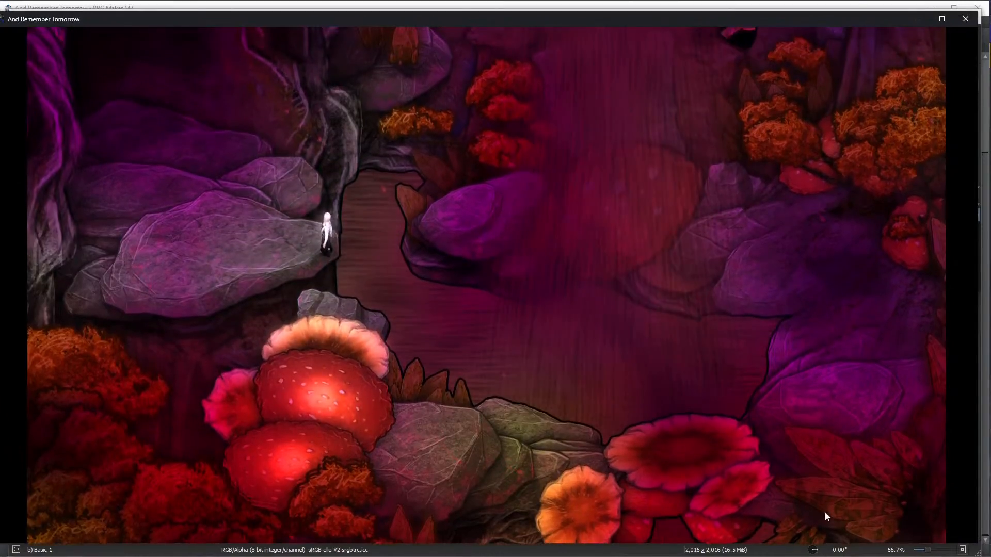
key(Down)
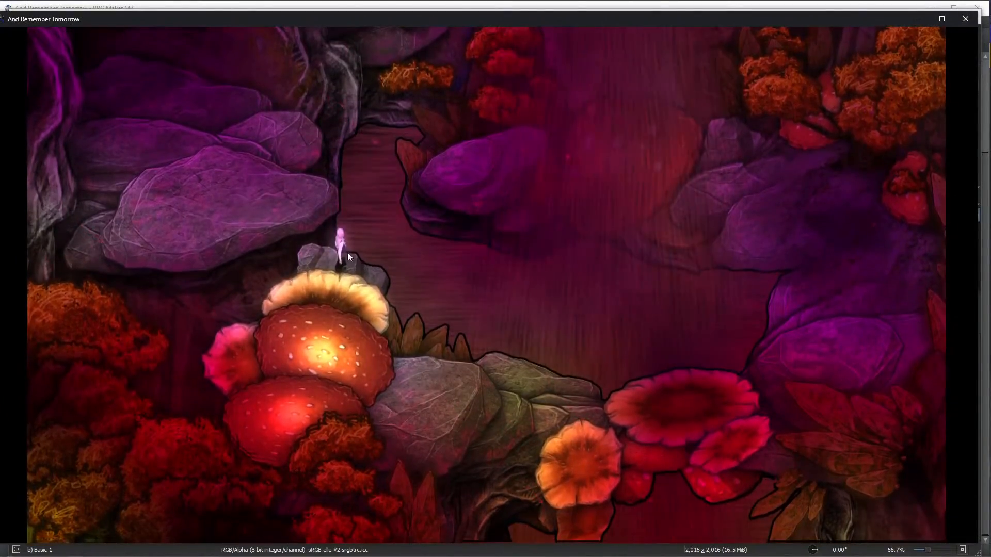
key(Up)
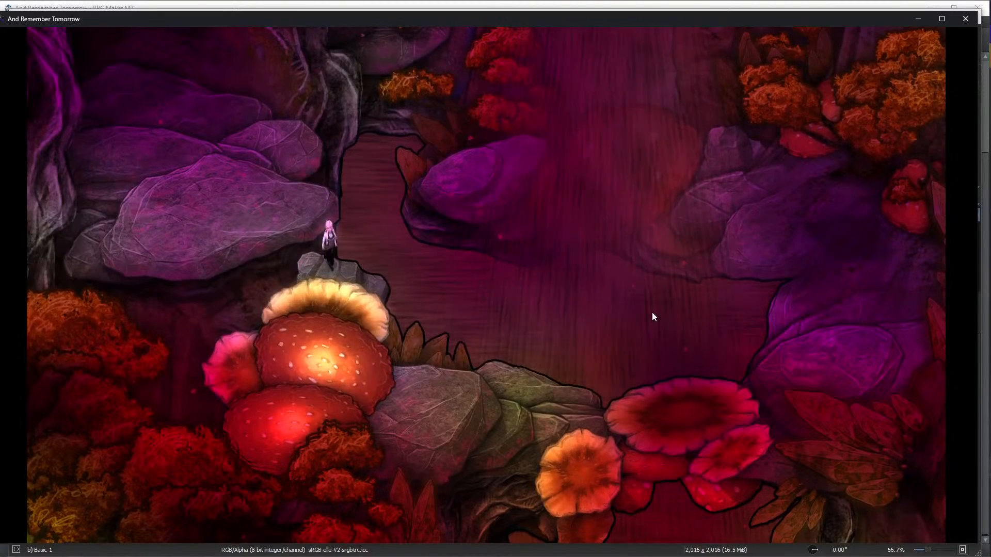
Compare the game and Map Editor views with the collision image, and extend the black in Krita down the water edge towards the small rock
key(alt+Tab)
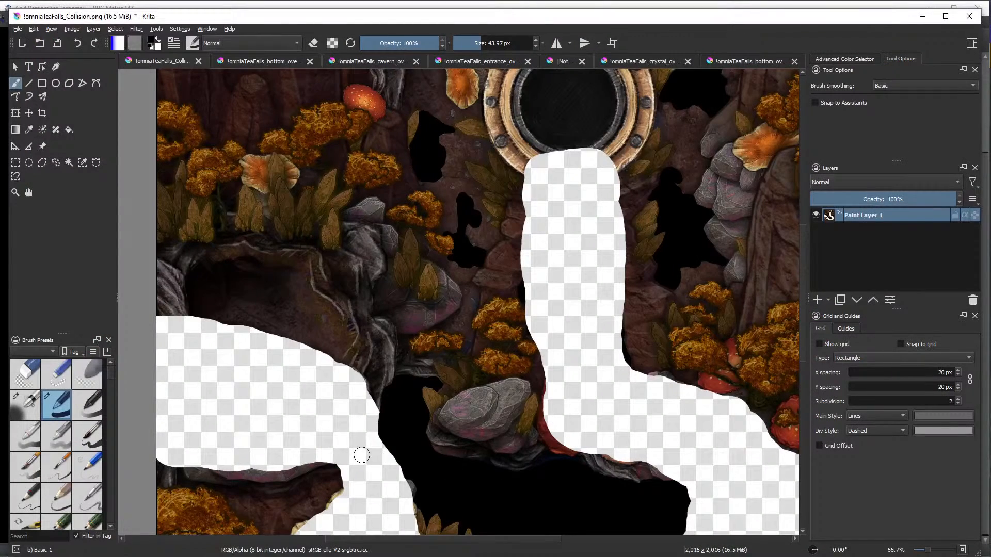
scroll(361, 455, up, 4)
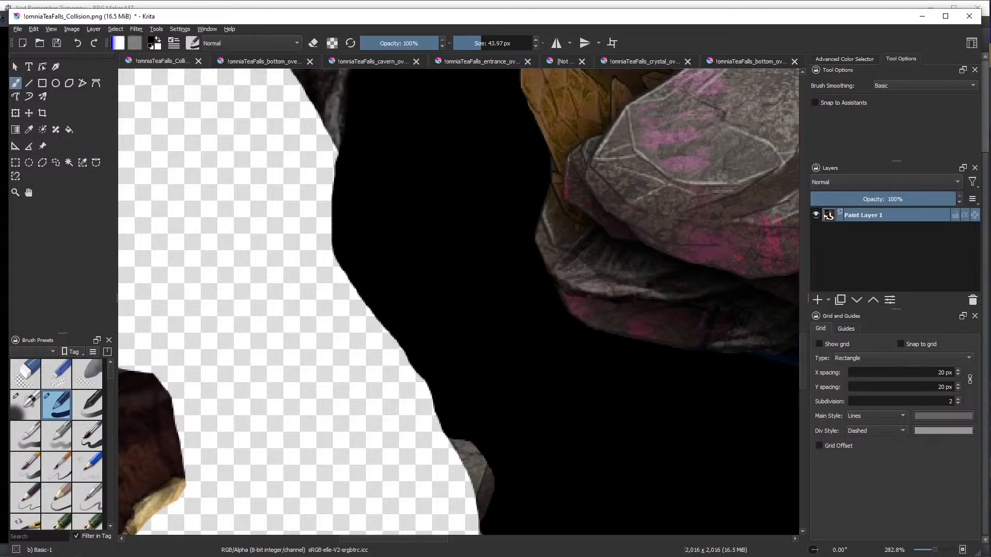
key(alt+Tab)
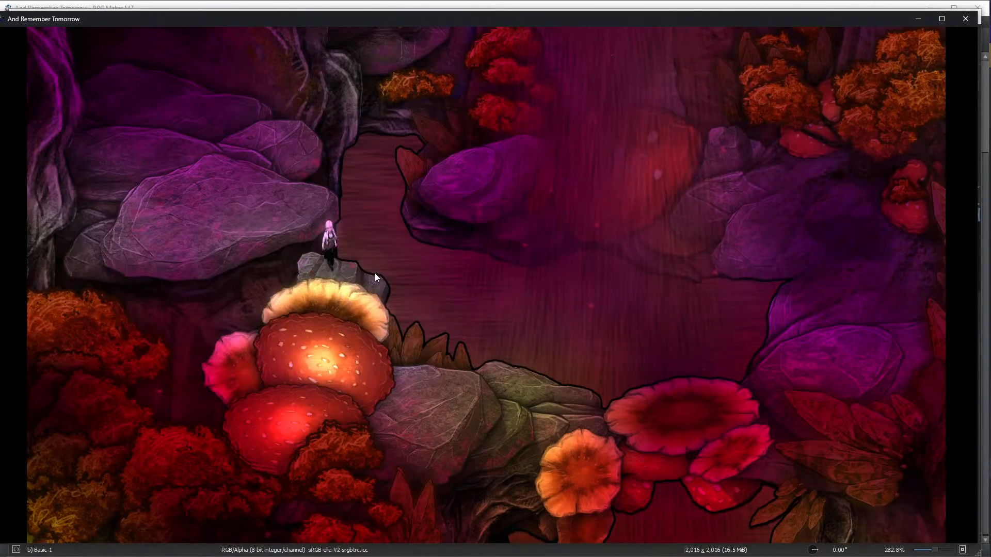
key(alt+Tab)
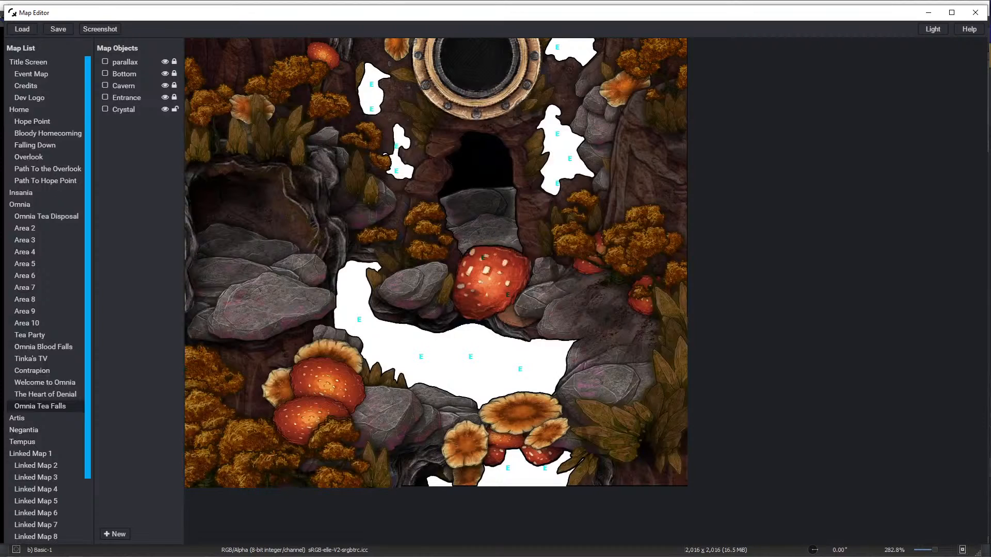
key(alt+Tab)
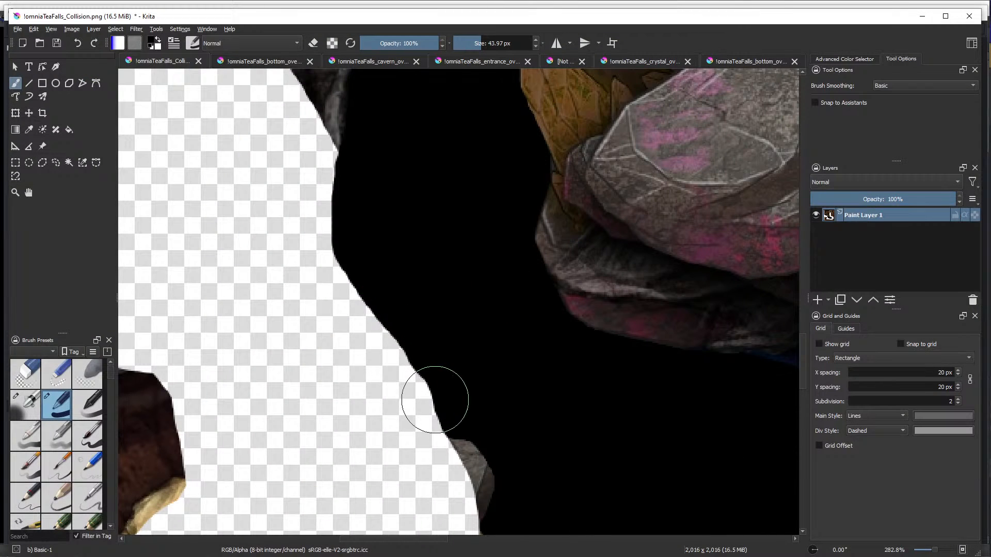
mouse_move(447, 397)
mouse_down()
mouse_move(411, 360)
mouse_move(374, 255)
mouse_move(385, 276)
mouse_move(382, 322)
mouse_move(438, 400)
mouse_up()
scroll(452, 403, down, 1)
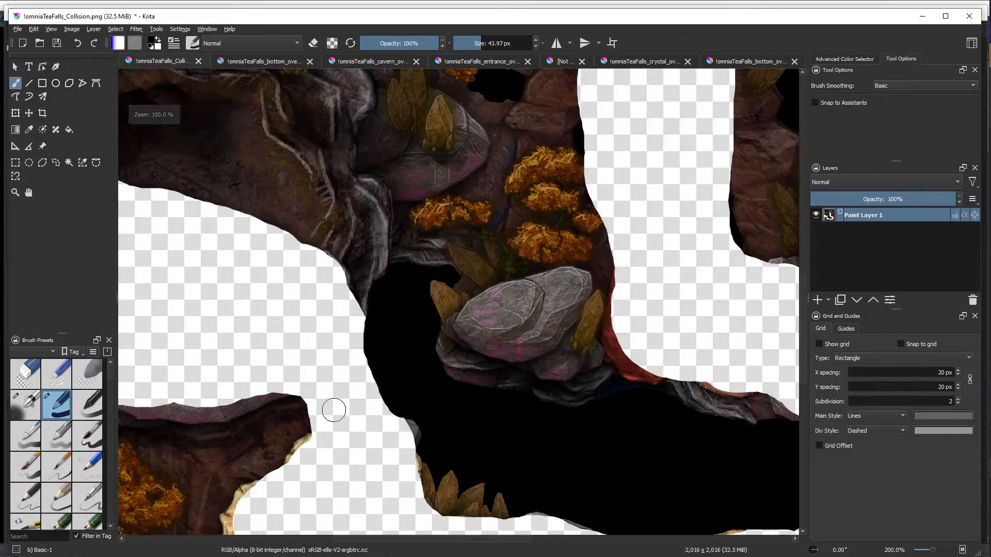
scroll(298, 439, up, 2)
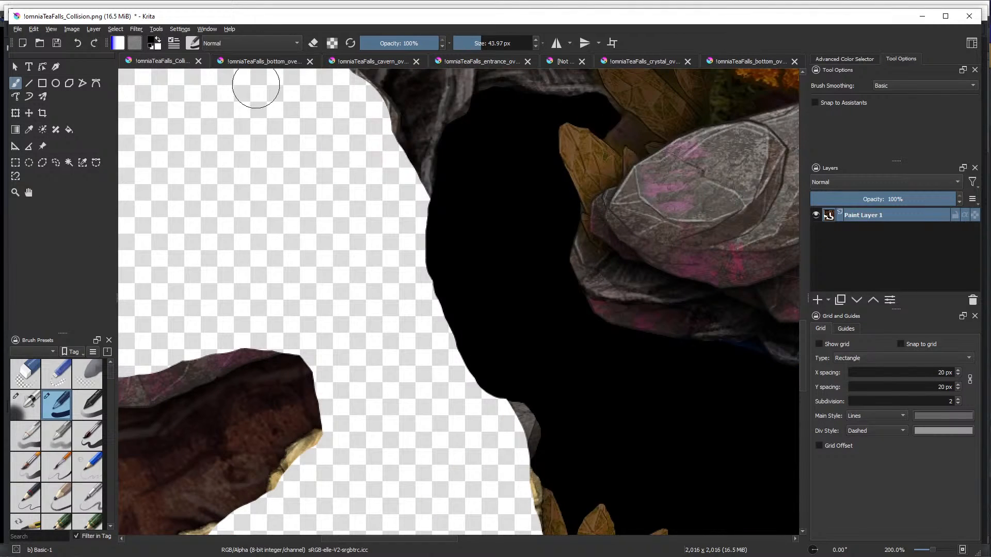
Turn on eraser mode and trim the collision area along the lower edge of the cave ledge and the cliff below it
click(312, 42)
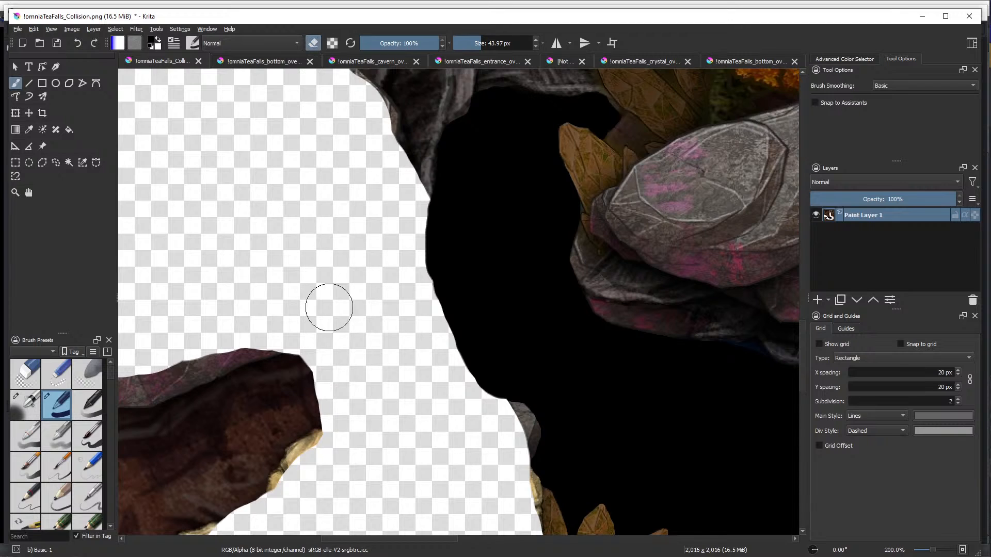
scroll(276, 327, down, 2)
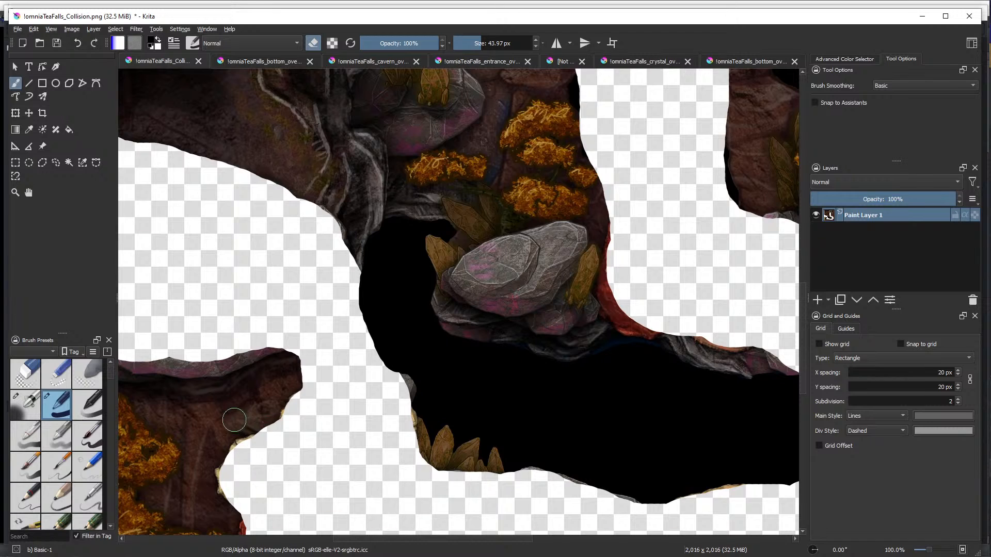
scroll(202, 364, down, 2)
scroll(187, 358, up, 2)
drag(222, 356, 333, 258)
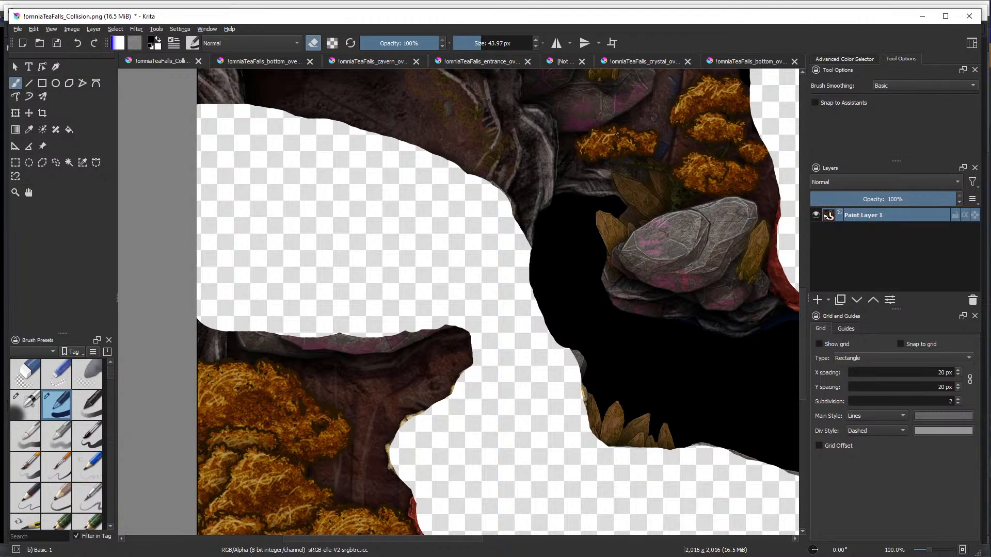
Return to the game and walk the character back and forth across the large flat rock to check the ledge's lower boundary
key(alt+Tab)
key(a)
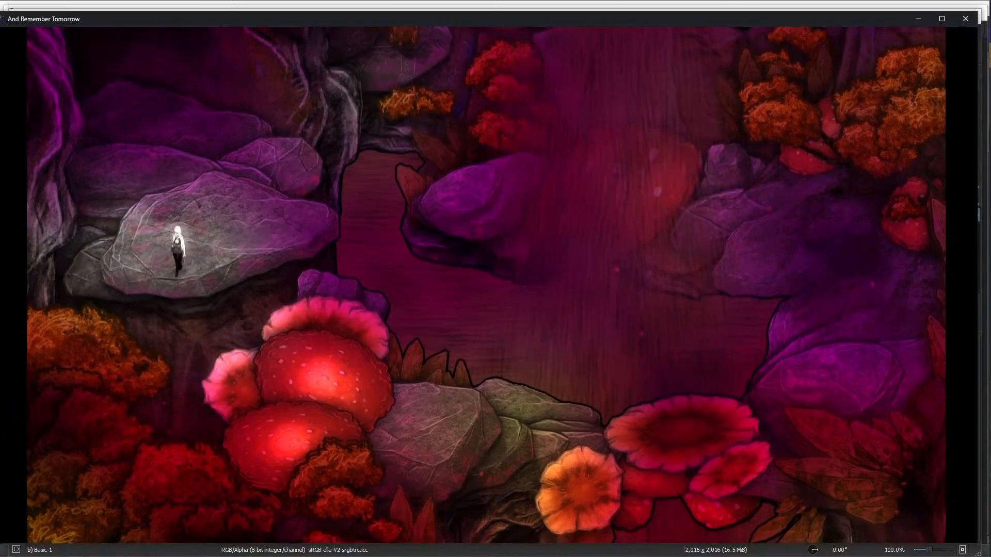
key(d)
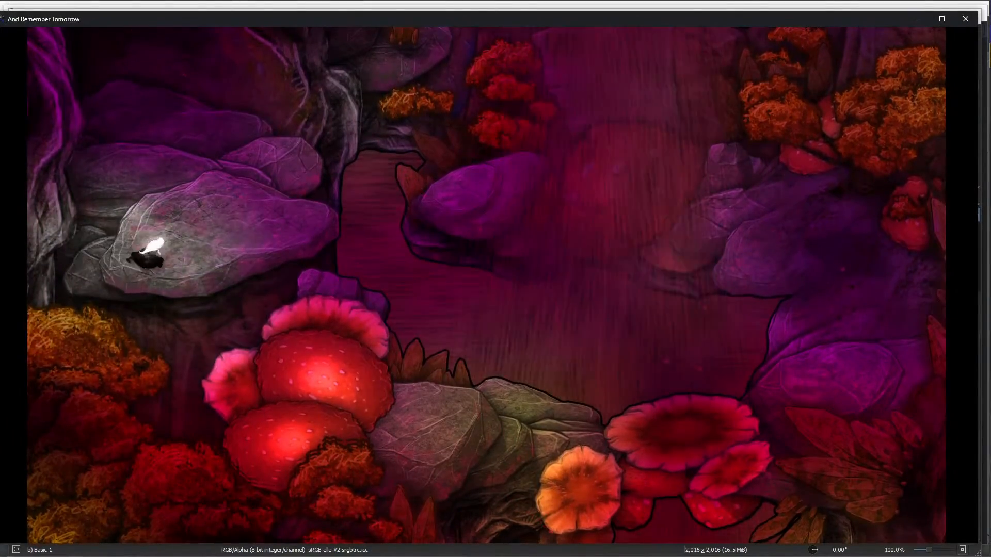
key(a)
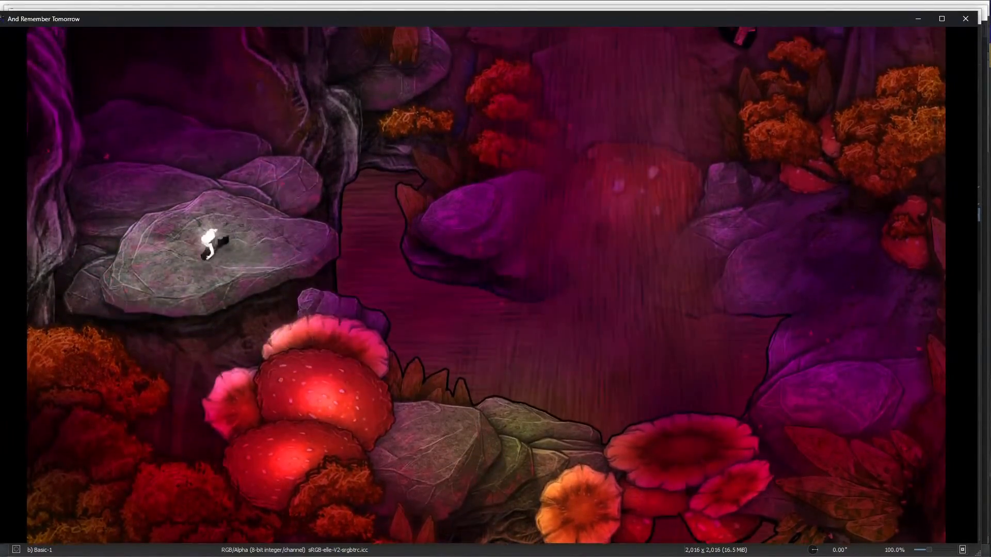
key(d)
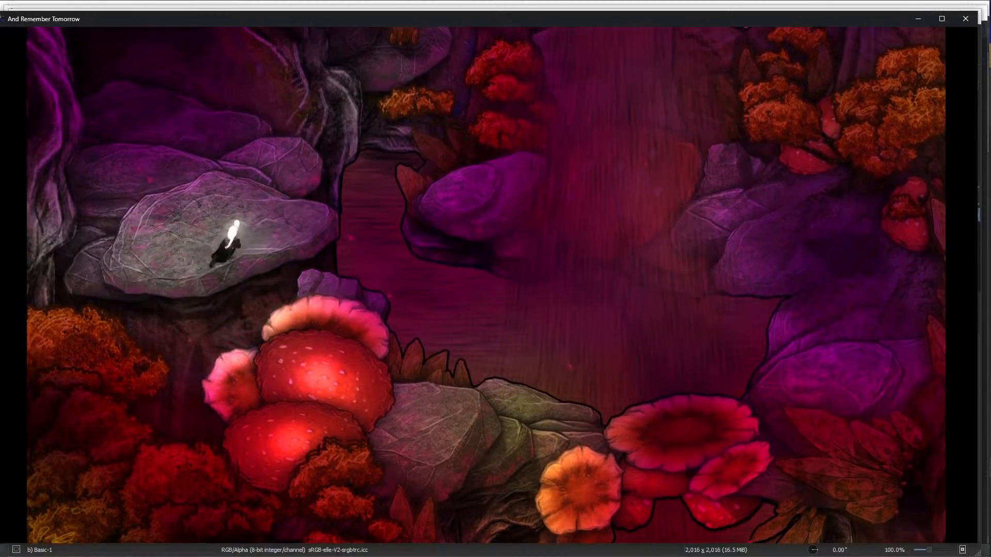
key(s)
Check the whole walkable path on the collision image, and test in the game the crossing between the lower red mushroom and the grey rock
key(alt+Tab)
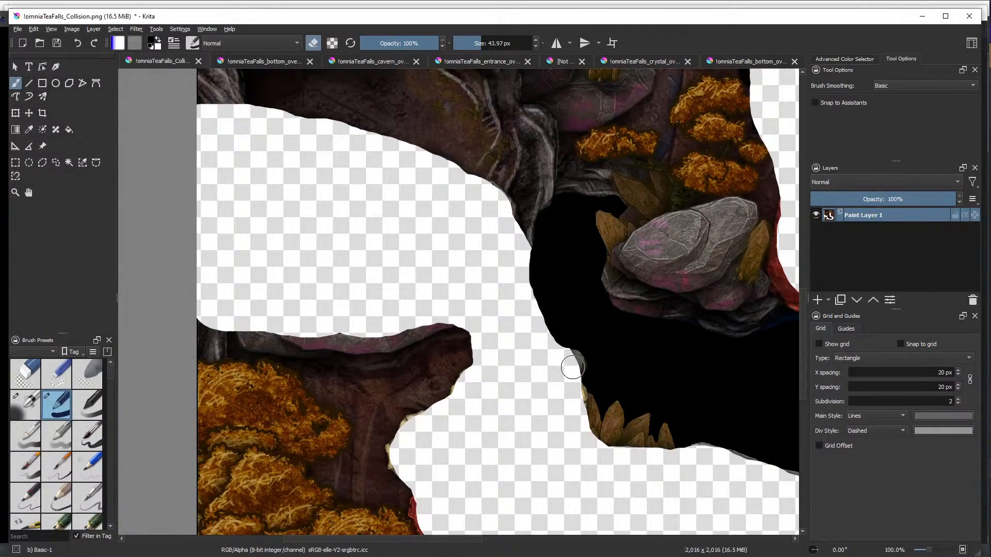
scroll(572, 367, down, 2)
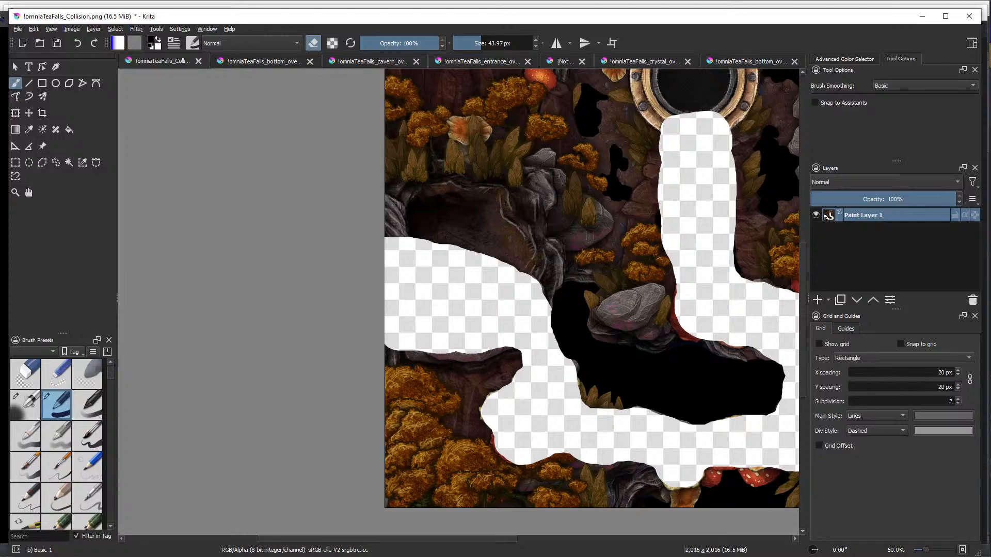
key(alt+Tab)
key(s)
key(a)
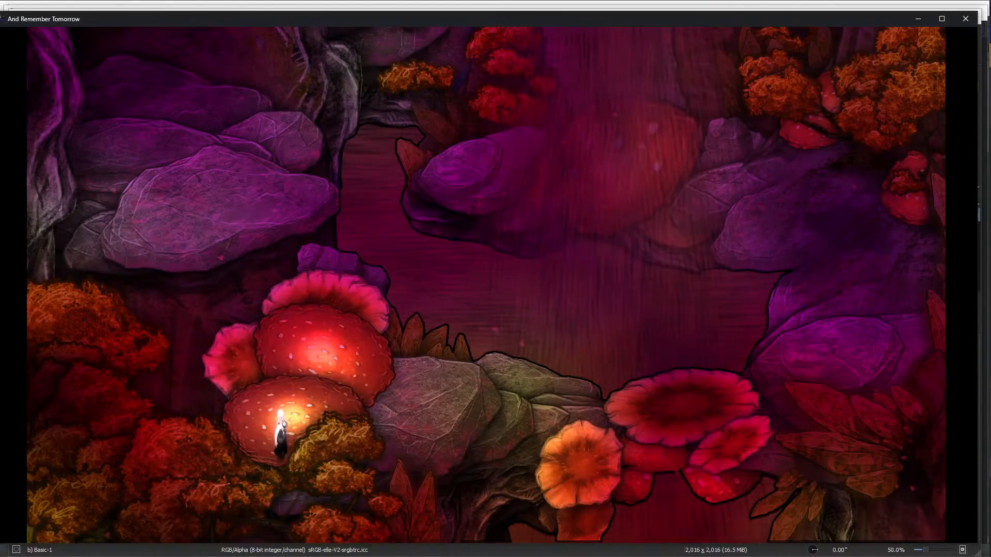
key(d)
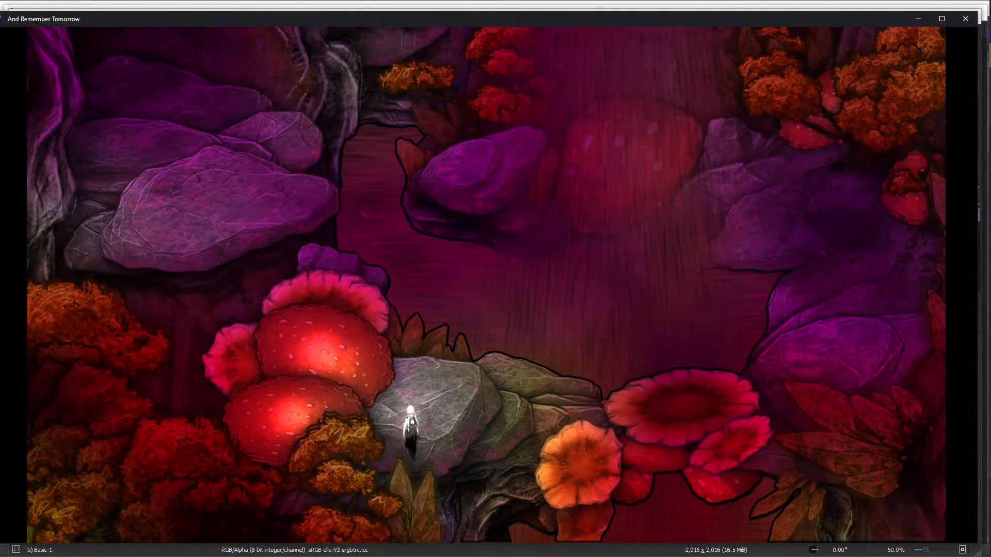
key(a)
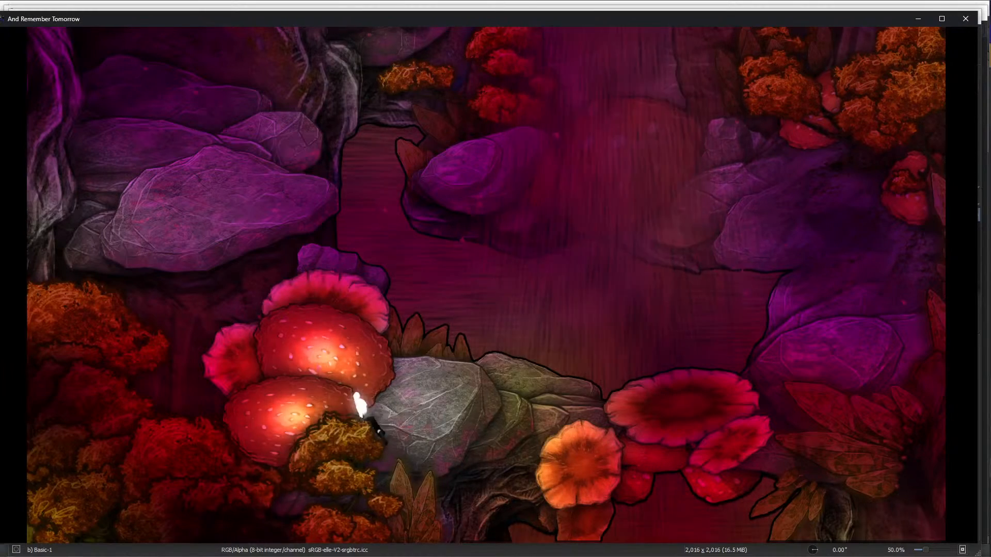
Recheck the crossing to the lower red mushroom in the game, and lock the Crystal overlay in the Map Editor
key(d)
key(a)
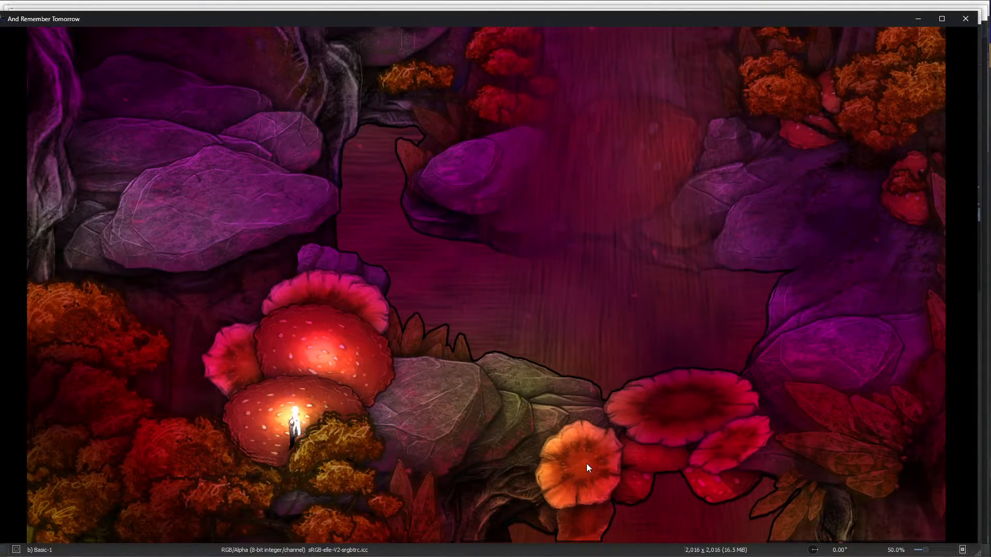
key(alt+Tab)
scroll(197, 475, up, 2)
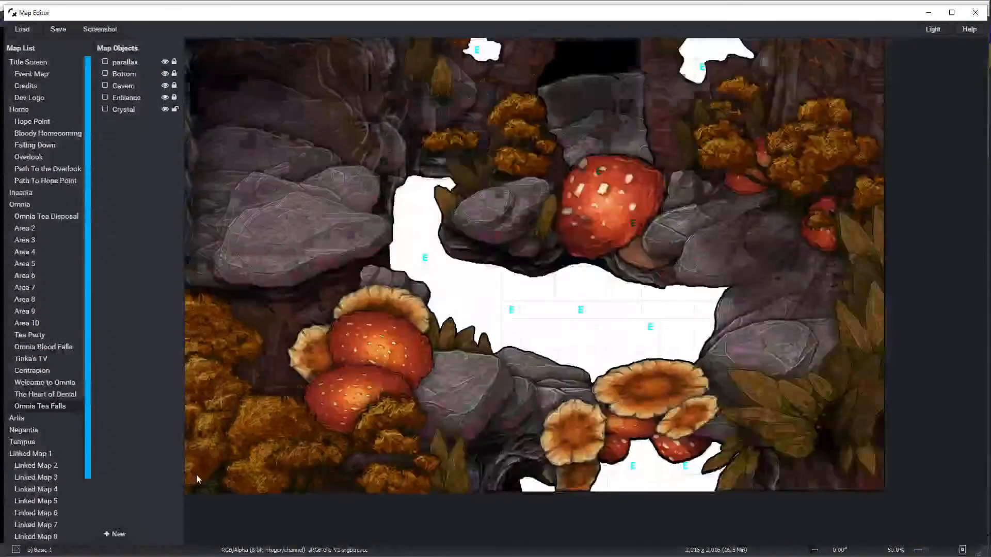
click(124, 111)
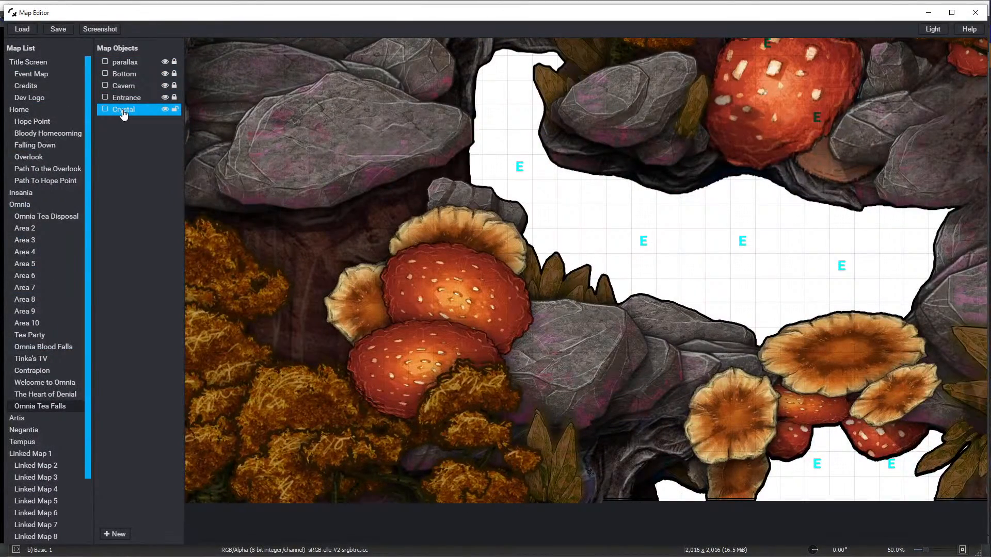
click(176, 110)
Unlock the Entrance overlay, move it up to y 598 and save the map
click(142, 100)
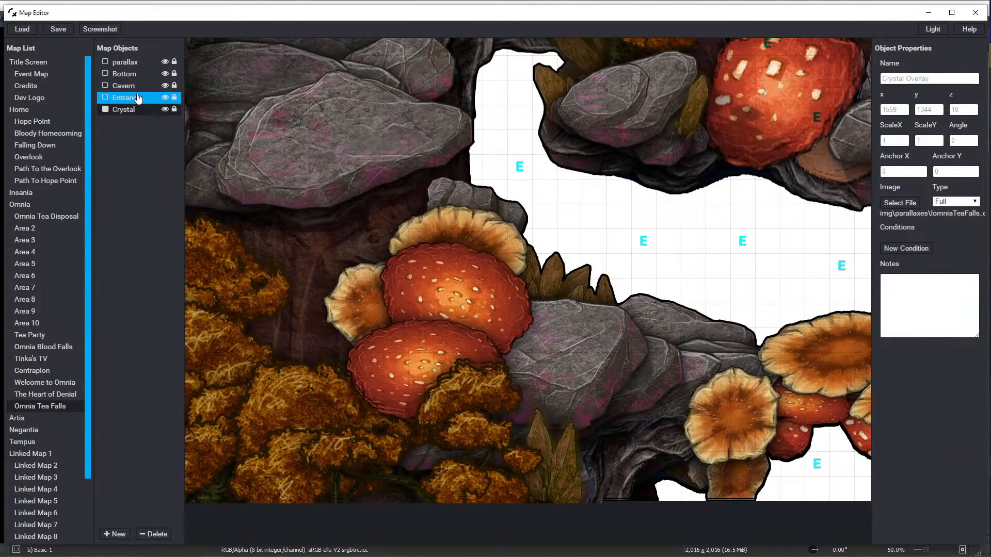
click(138, 98)
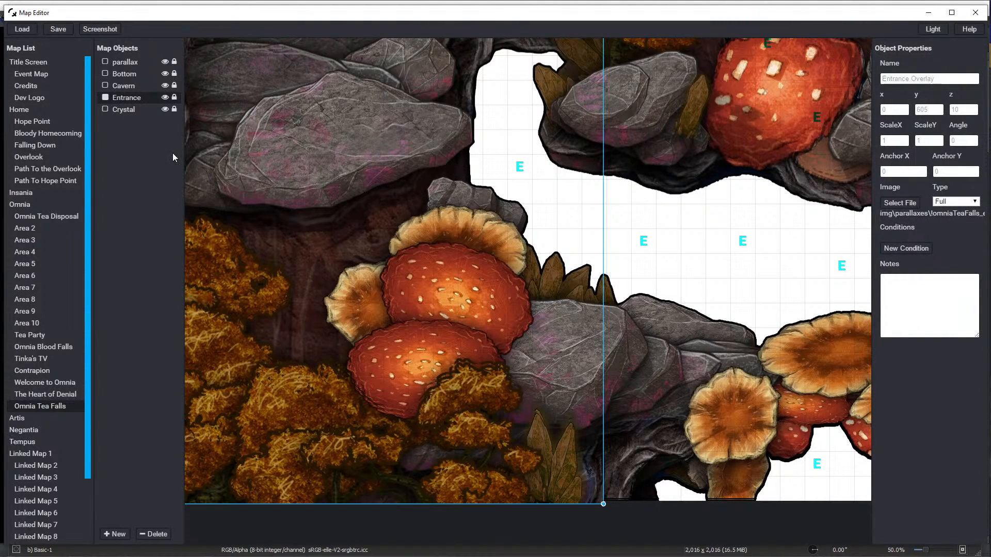
click(174, 97)
scroll(463, 250, down, 2)
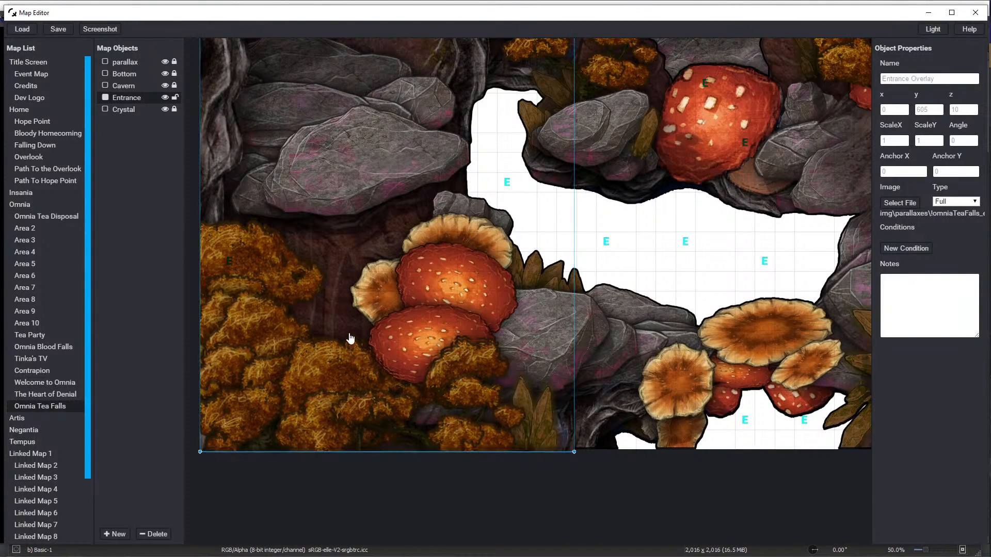
drag(351, 341, 351, 337)
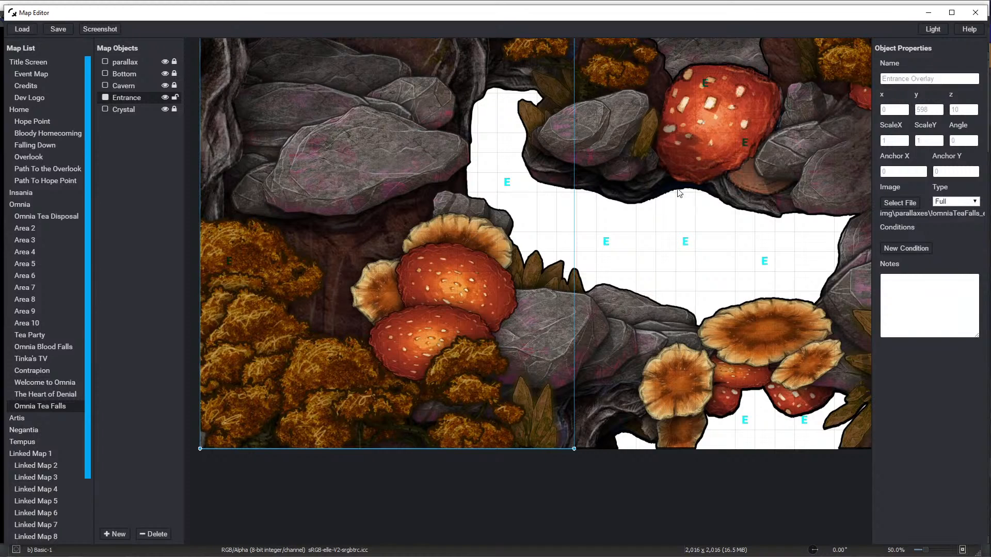
click(52, 31)
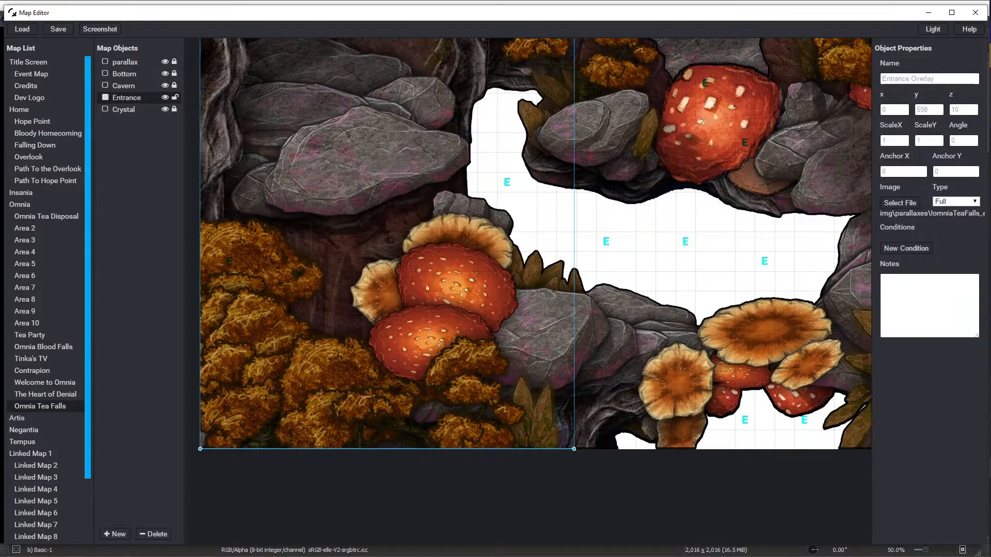
Switch to RPG Maker MZ, reload the externally modified project data and start a new playtest
key(alt+Tab)
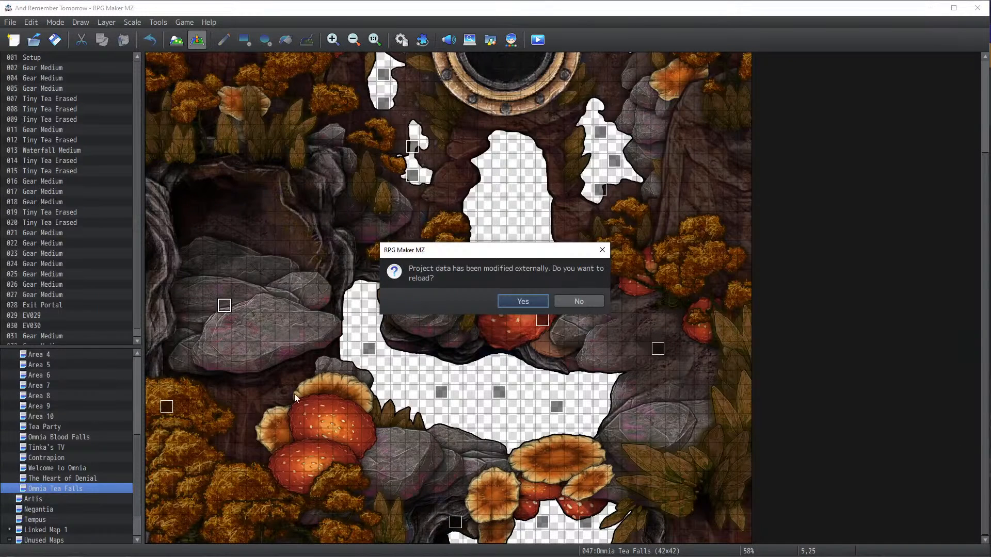
click(523, 302)
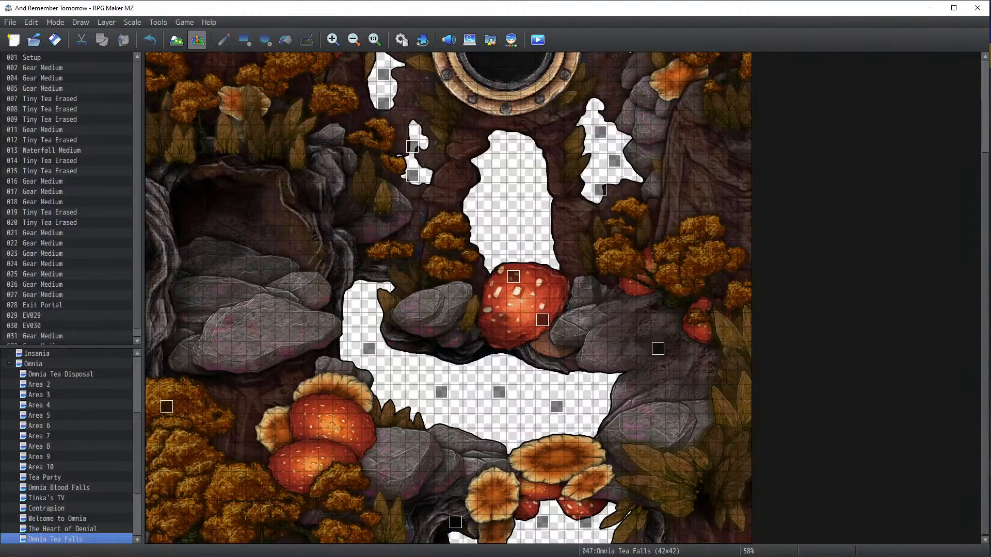
key(ctrl+r)
click(599, 467)
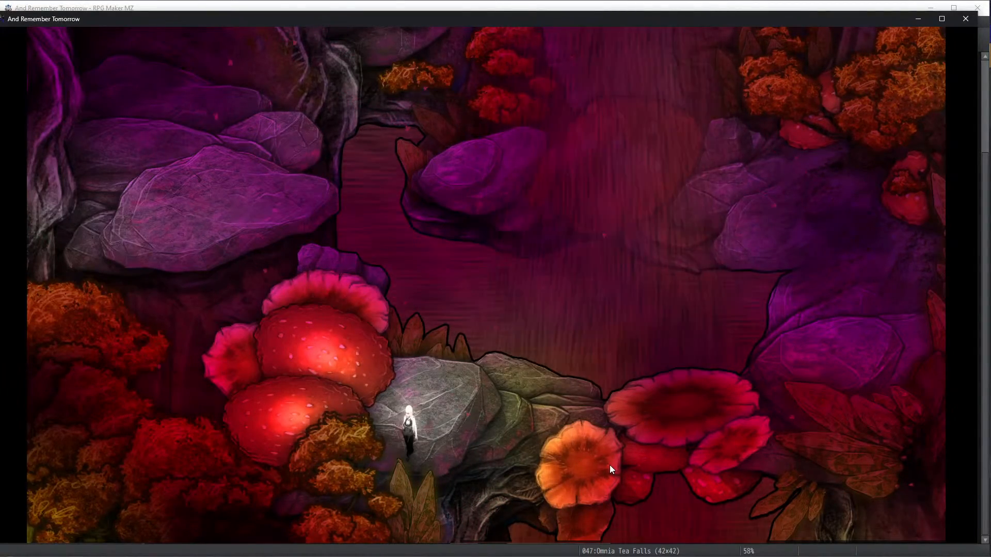
Walk the character over the grey rock to its water edge beside the large mushroom cap, testing the boundary back and forth
key(Left)
key(Right)
key(Right)
key(Left)
key(Right)
key(Left)
key(Up)
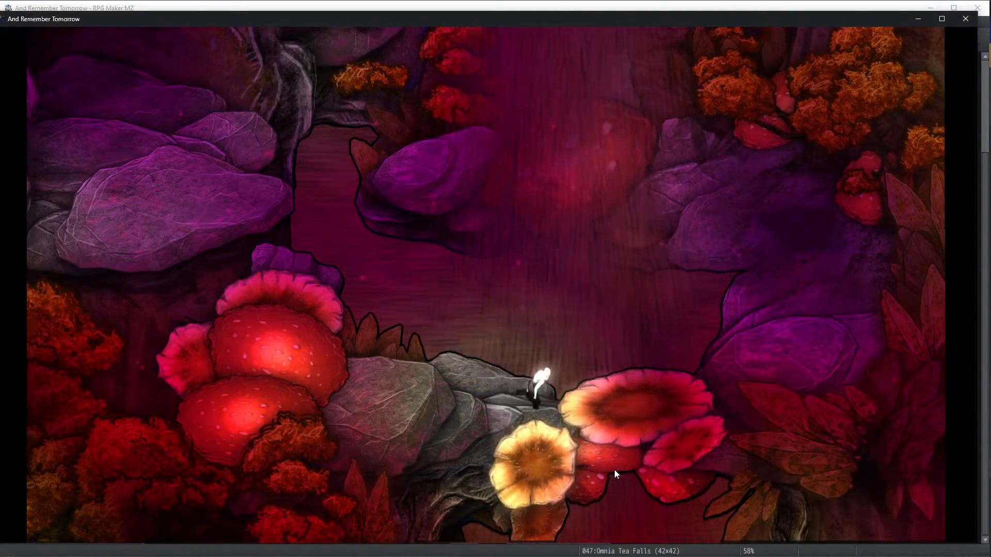
key(Left)
key(Right)
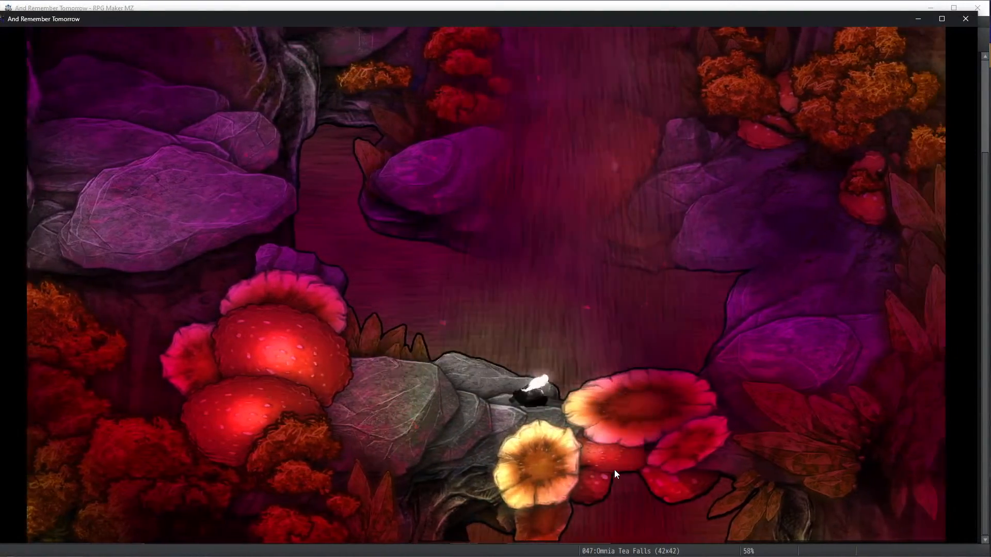
key(Left)
key(Right)
key(Left)
key(Right)
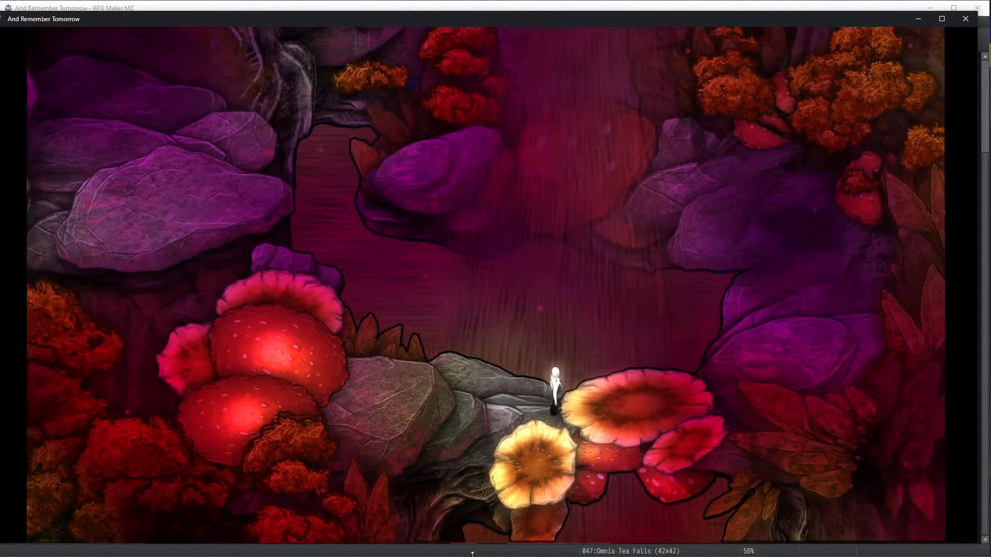
In Krita, erase the collision strip along the grey rock's upper water edge and paint a black curve across the orange mushroom's lower edge
click(434, 556)
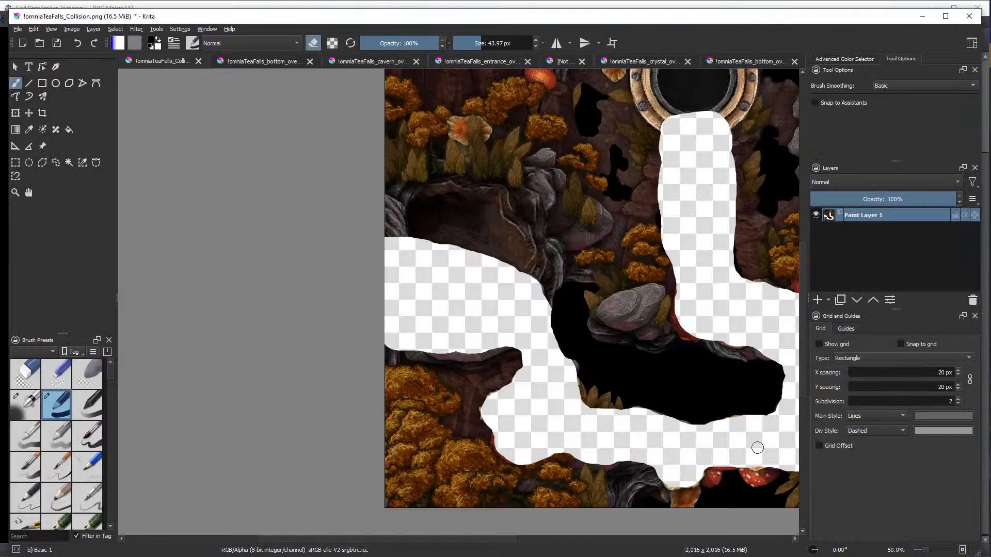
scroll(617, 408, up, 2)
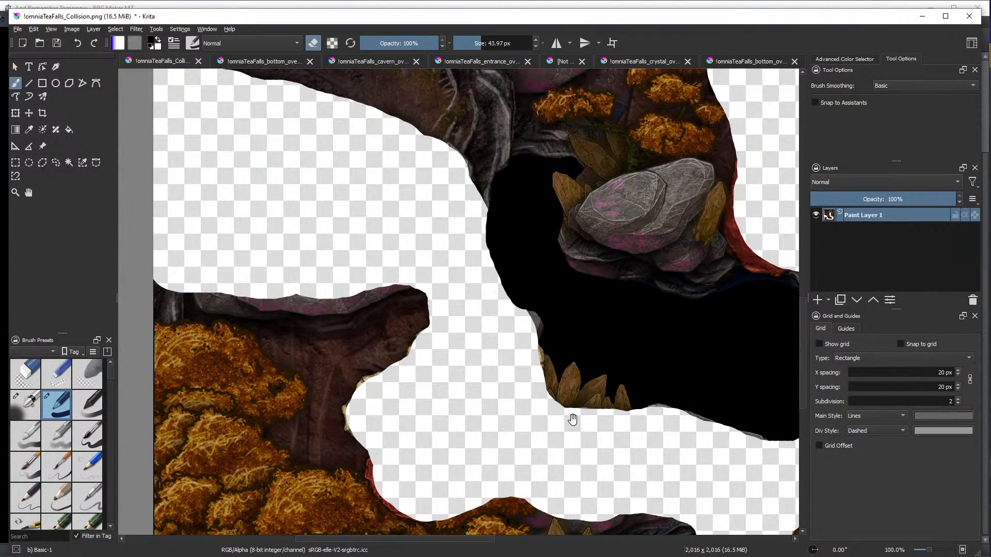
drag(572, 420, 449, 301)
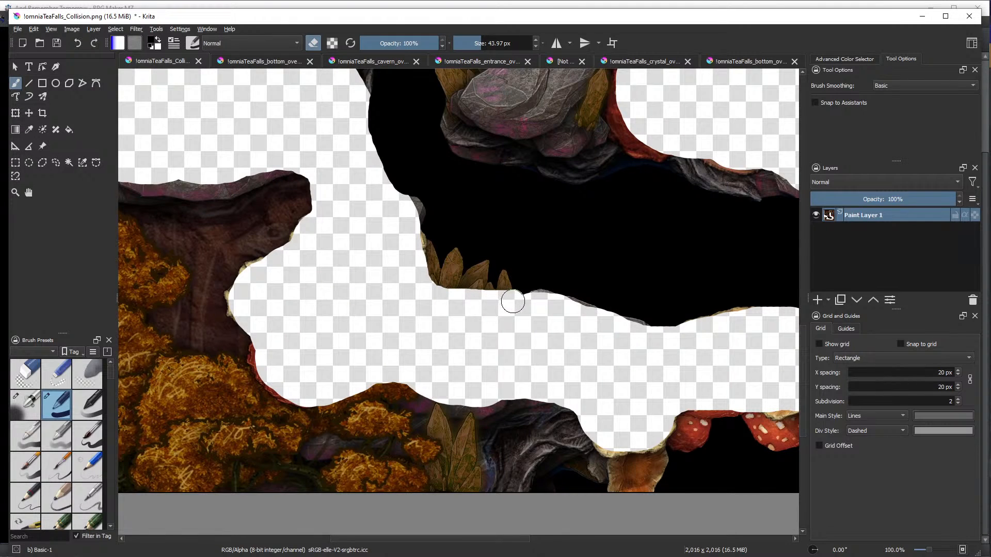
drag(568, 304, 641, 330)
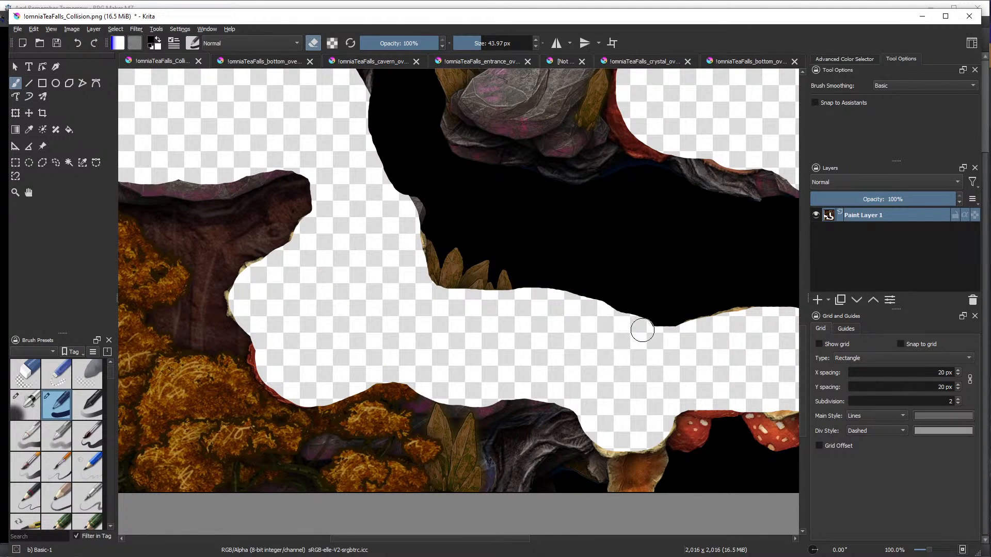
drag(702, 344, 476, 312)
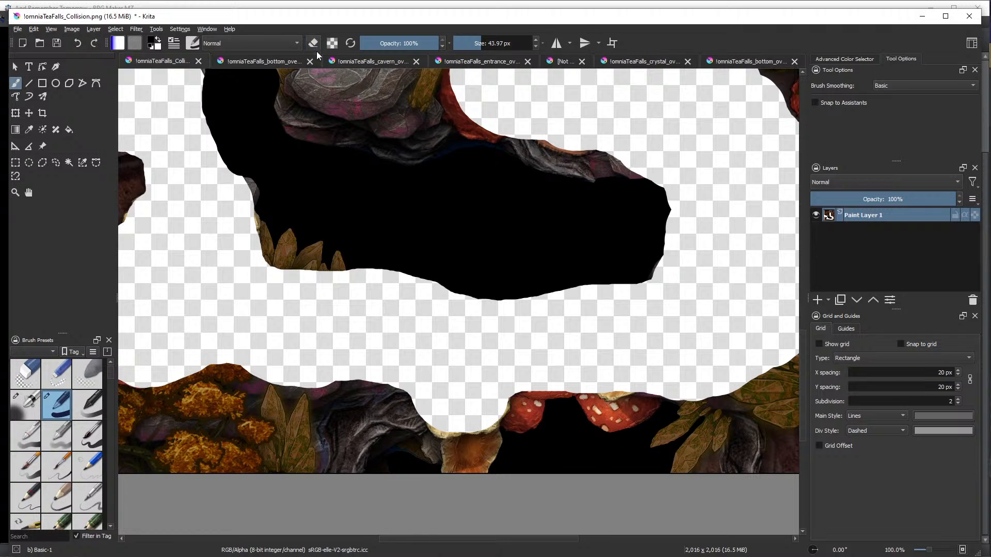
mouse_move(408, 415)
mouse_down()
mouse_move(469, 437)
mouse_move(507, 416)
mouse_up()
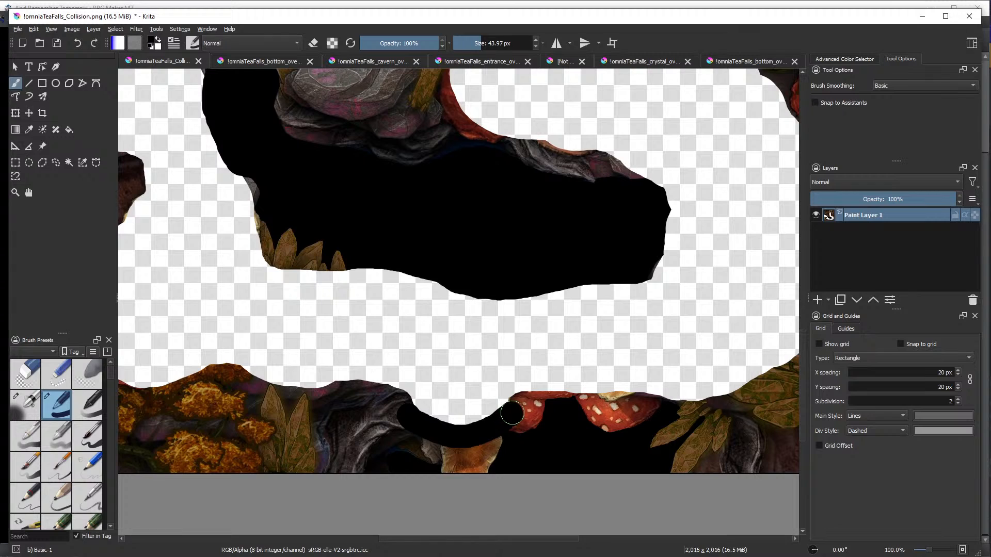
Return to the game and walk the character from the grey rock across the mushroom caps to the leafy plant
key(alt+Tab)
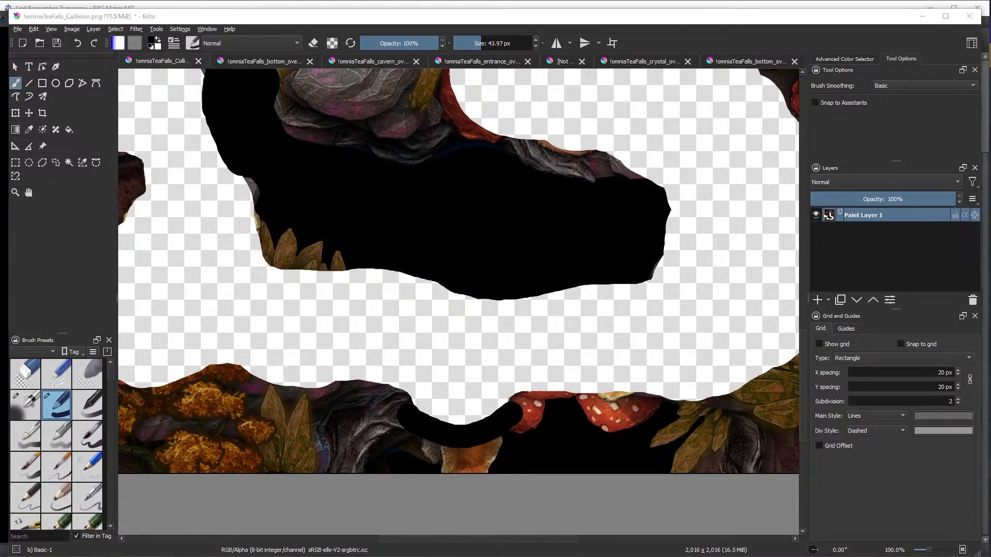
key(Down)
key(Left)
key(Up)
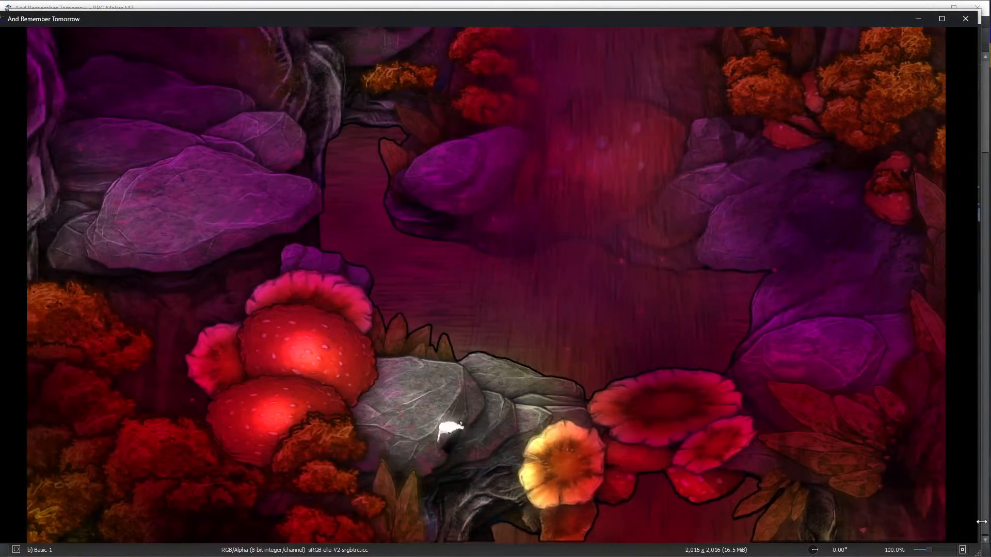
key(Down)
key(Right)
key(Right)
key(Left)
key(Right)
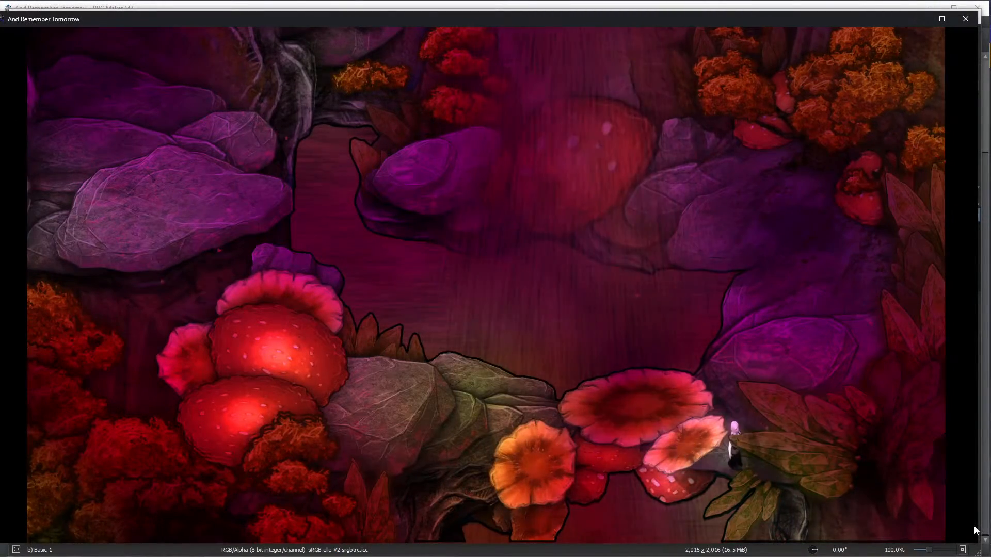
Walk around behind the leafy plant and up the purple rock to check the water boundary beside it
key(Right)
key(Up)
key(Down)
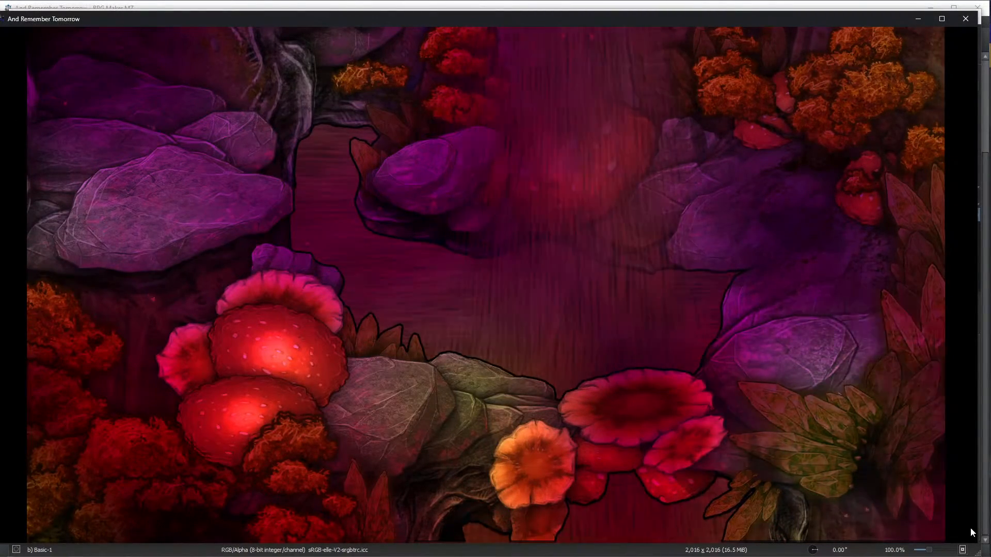
key(Left)
key(Right)
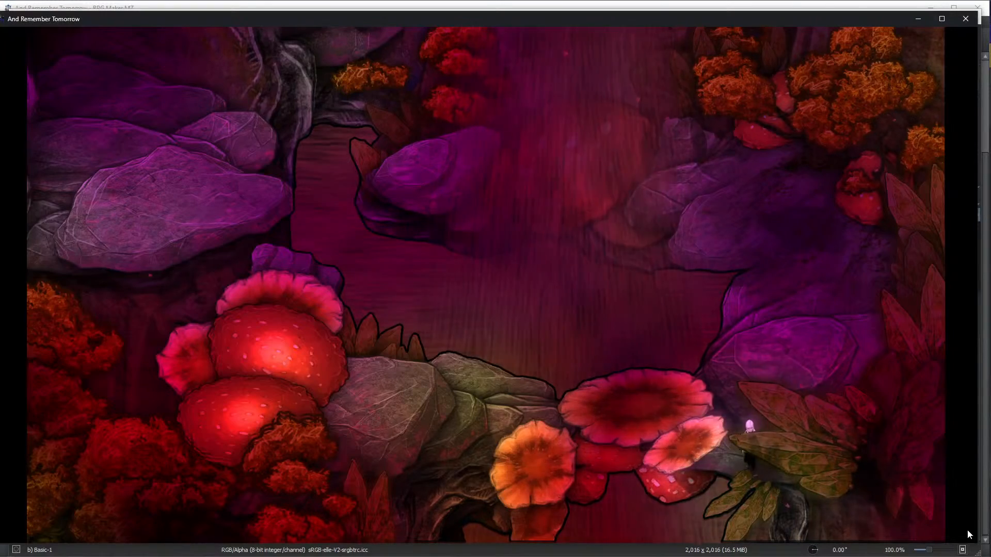
key(Up)
key(Left)
key(Left)
key(Right)
key(Up)
key(Up)
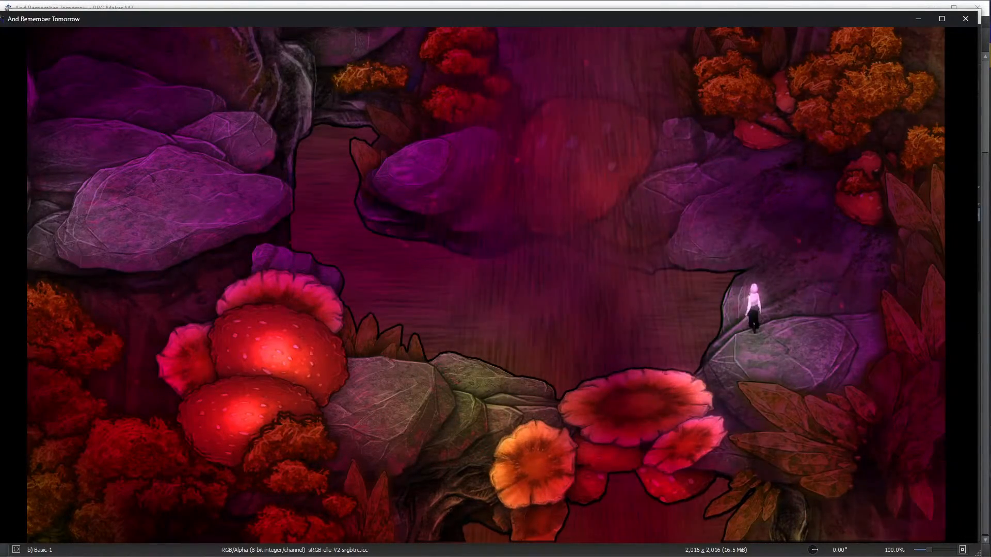
key(Left)
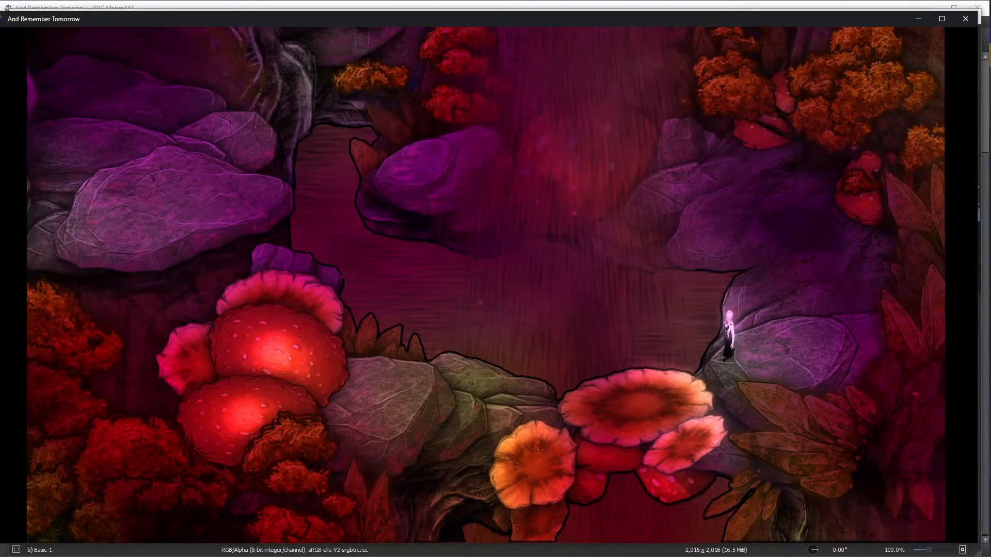
In Krita's eraser mode, trim the collision along the water's lower edge near its right end, undoing one stroke
key(alt+Tab)
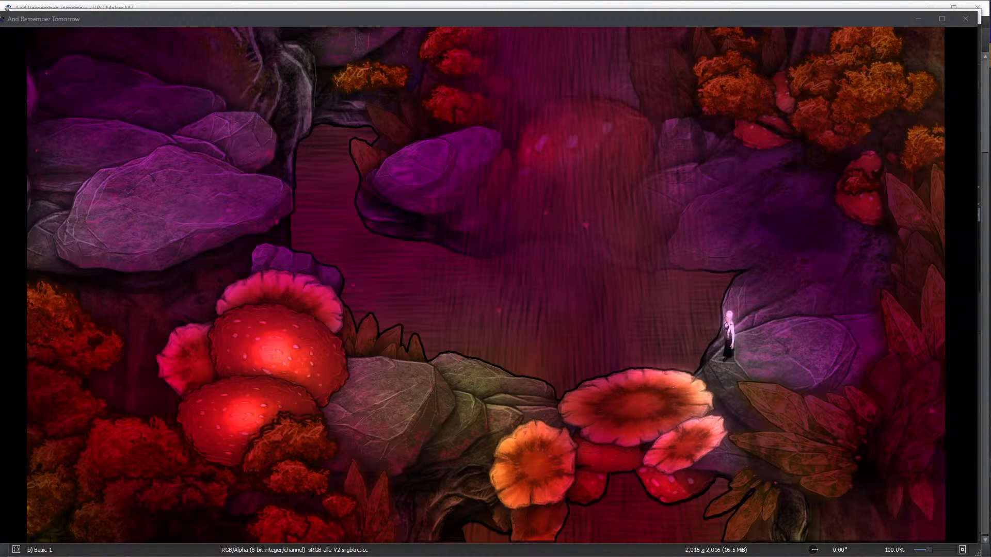
key(alt+Tab)
drag(500, 310, 514, 308)
click(76, 42)
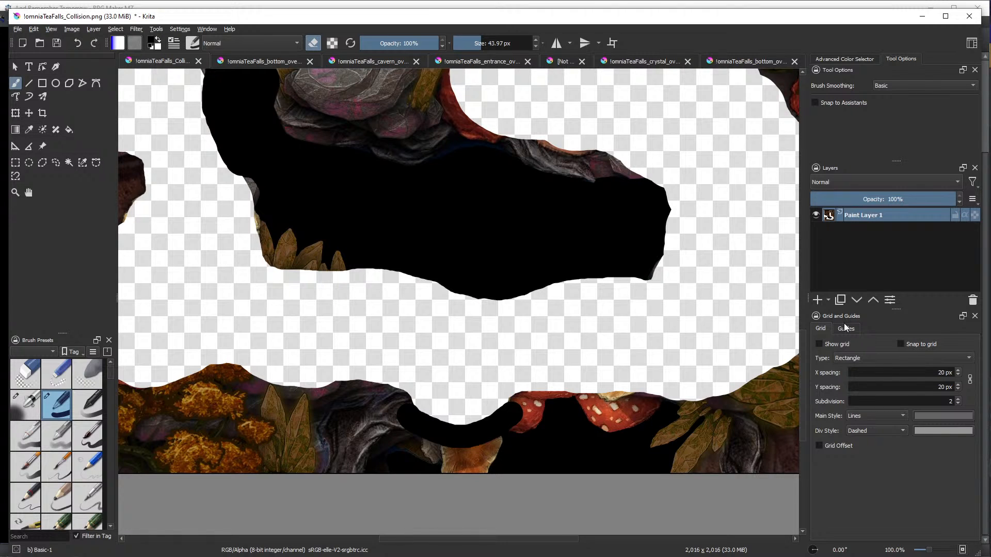
Return to the game and walk from the purple rock up to the ledge beside the waterfall and back down to the leaves
key(alt+Tab)
key(Down)
key(Up)
key(Up)
key(Left)
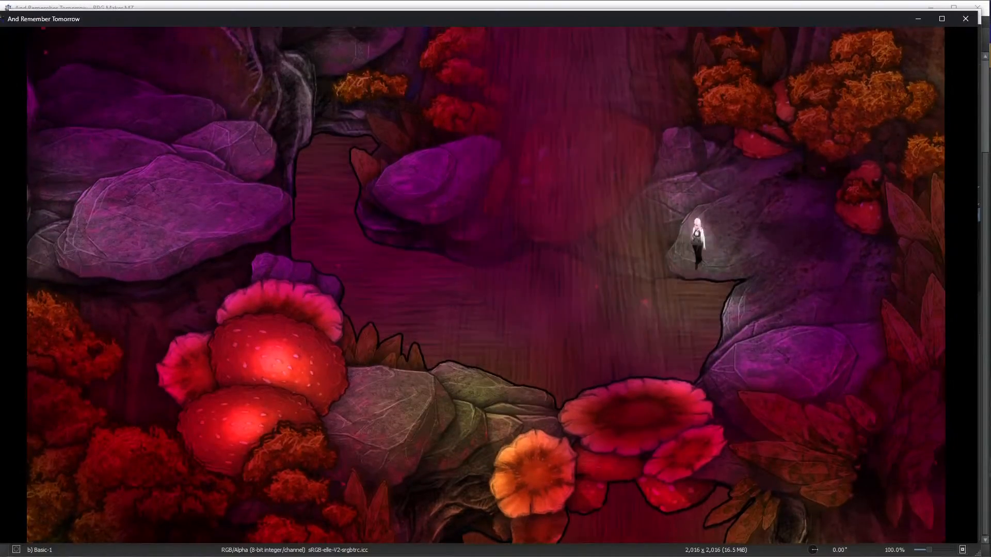
key(Right)
key(Down)
key(Right)
key(Up)
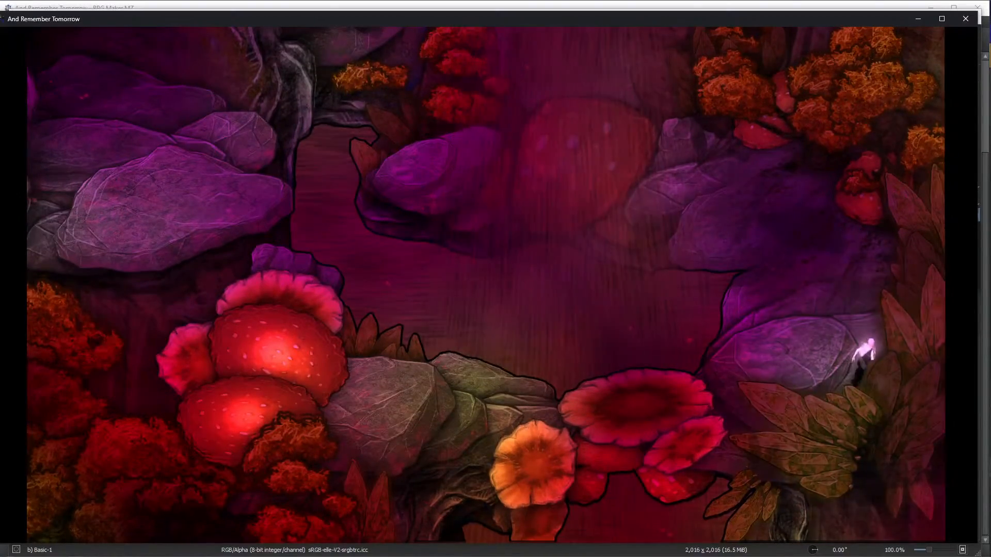
Walk the character up past the small red mushrooms below the orange bushes and back onto the waterfall ledge to check its boundaries
key(Down)
key(Up)
key(Left)
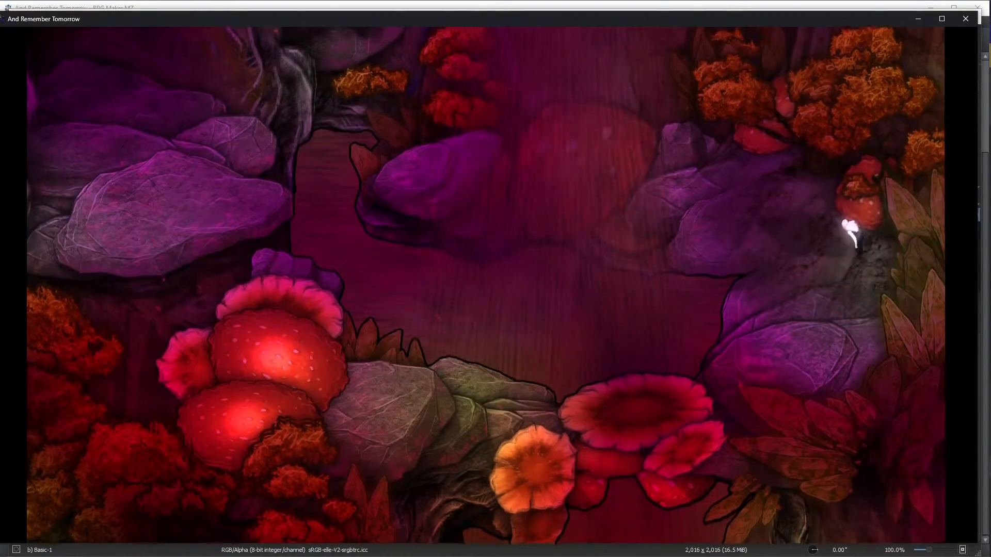
key(Left)
key(Up)
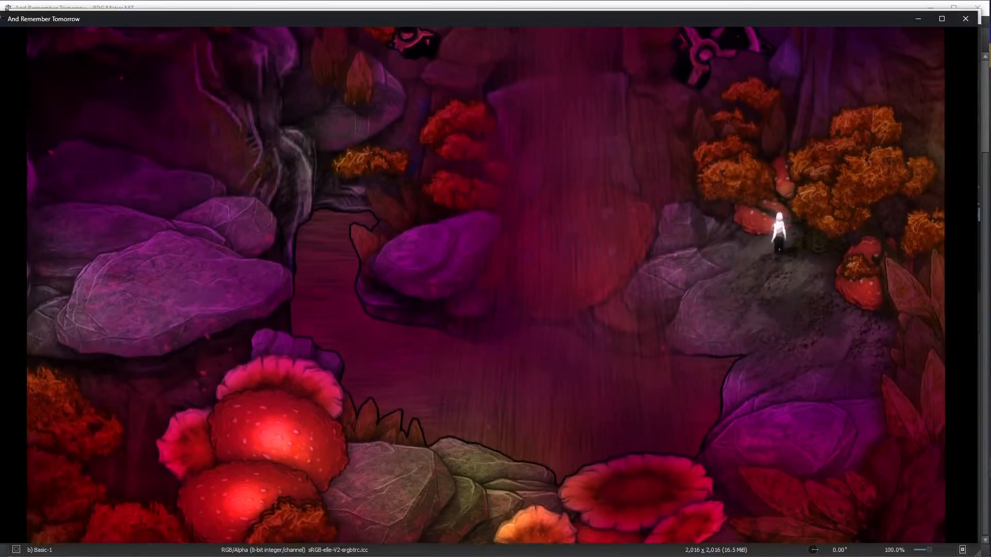
key(Down)
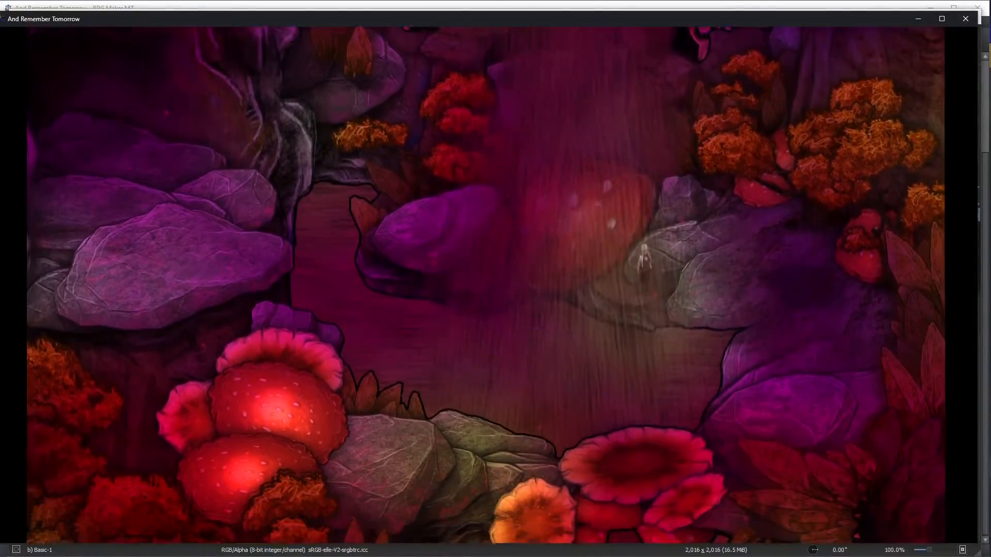
key(Right)
key(Down)
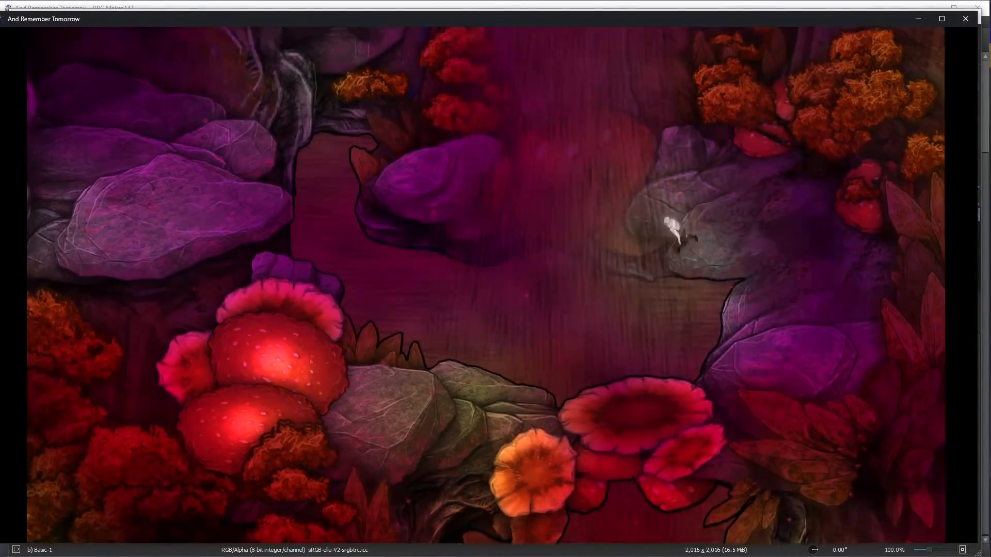
Walk from the waterfall ledge across the grey rock and down its slope to check the water boundary there
key(Down)
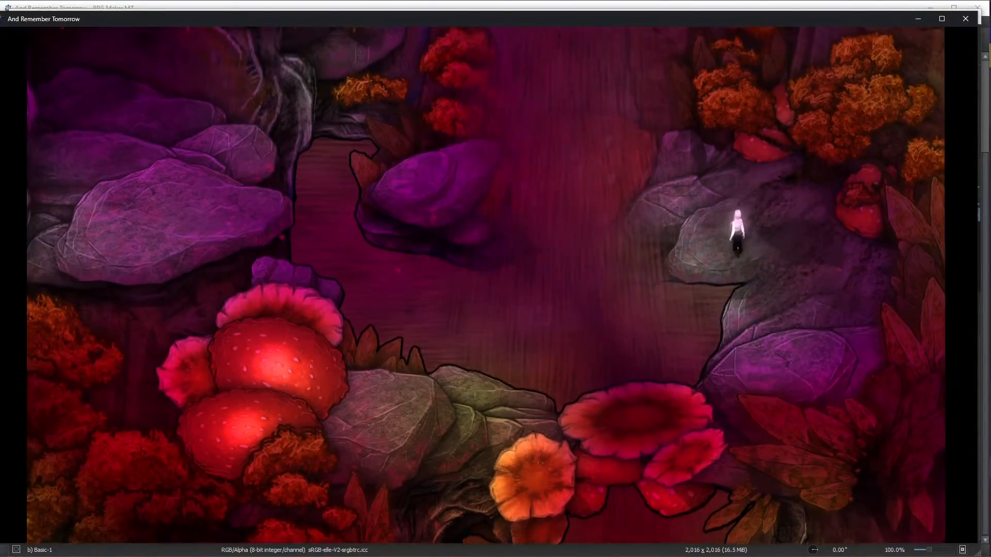
key(Right)
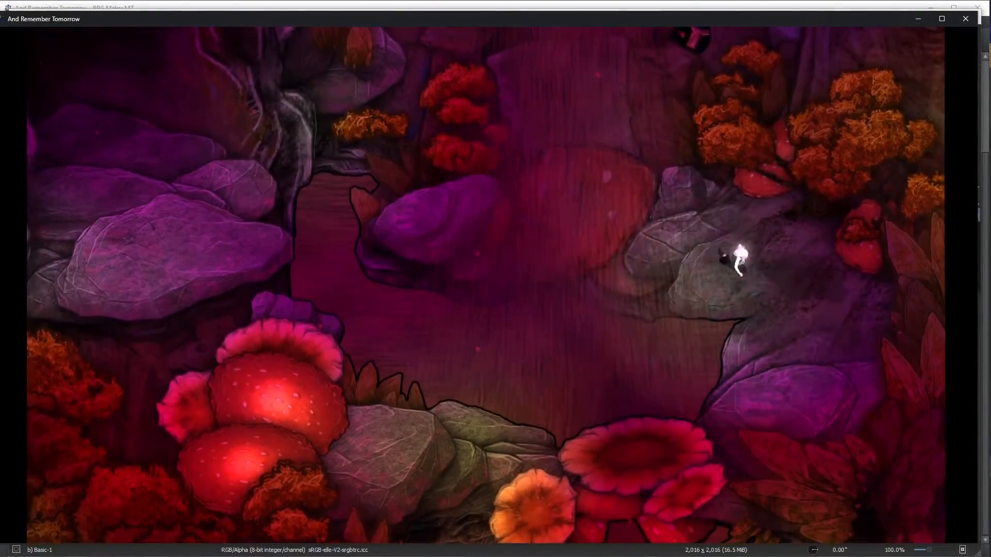
key(Down)
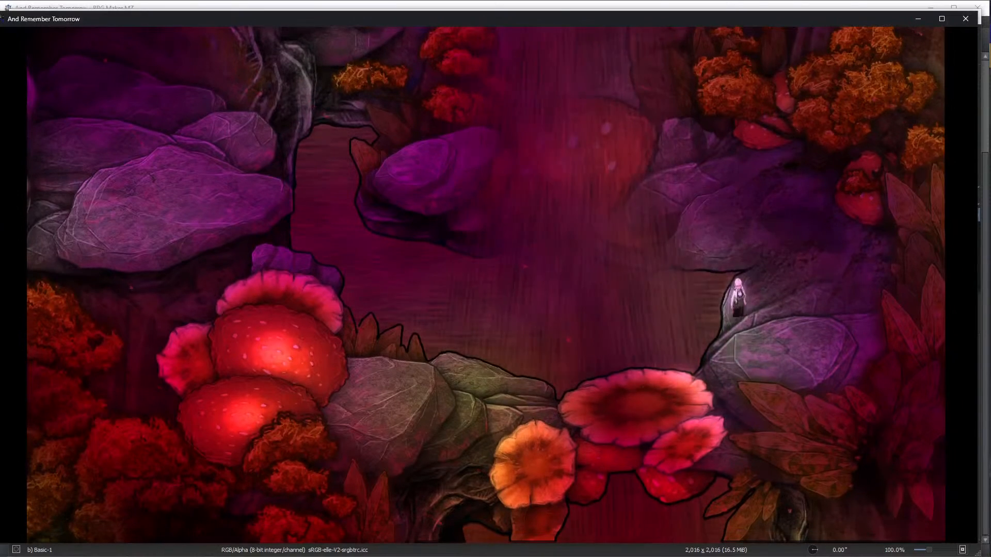
Switch to Krita and touch up the collision along the water's edge at its right end
key(alt+Tab)
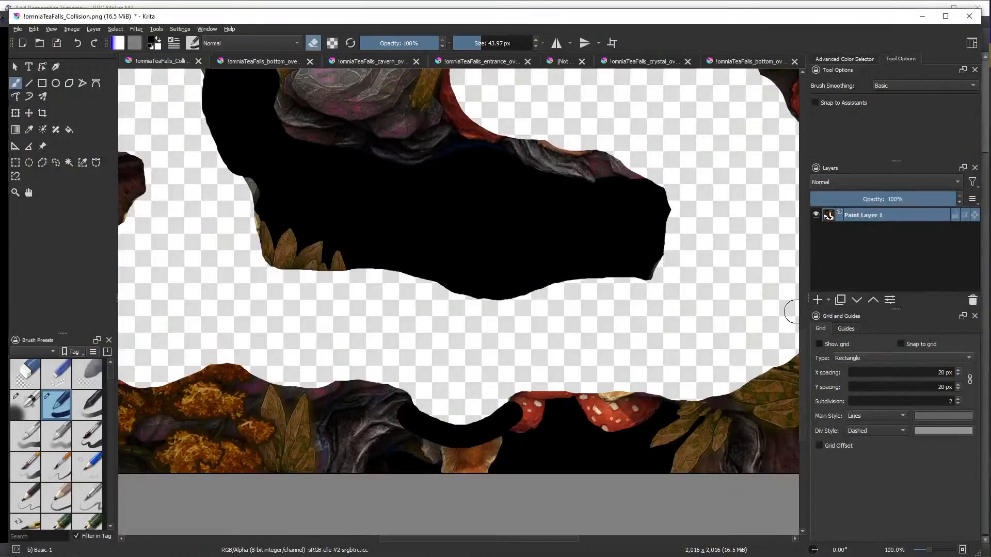
scroll(577, 176, down, 2)
mouse_move(582, 125)
mouse_down()
mouse_move(606, 252)
mouse_move(479, 250)
mouse_up()
scroll(502, 318, up, 3)
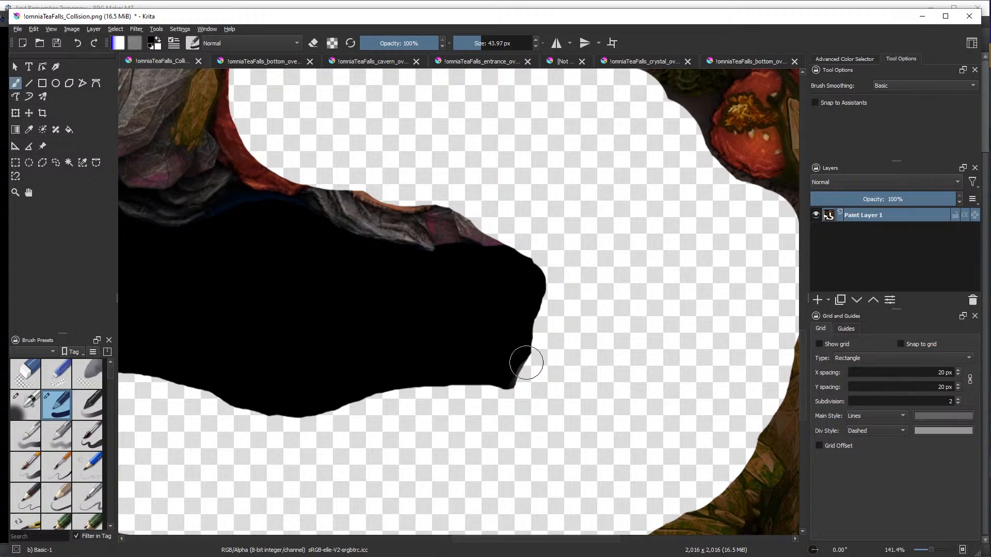
Return to the game and walk back up the slope onto the spotted mushroom behind the waterfall
key(alt+Tab)
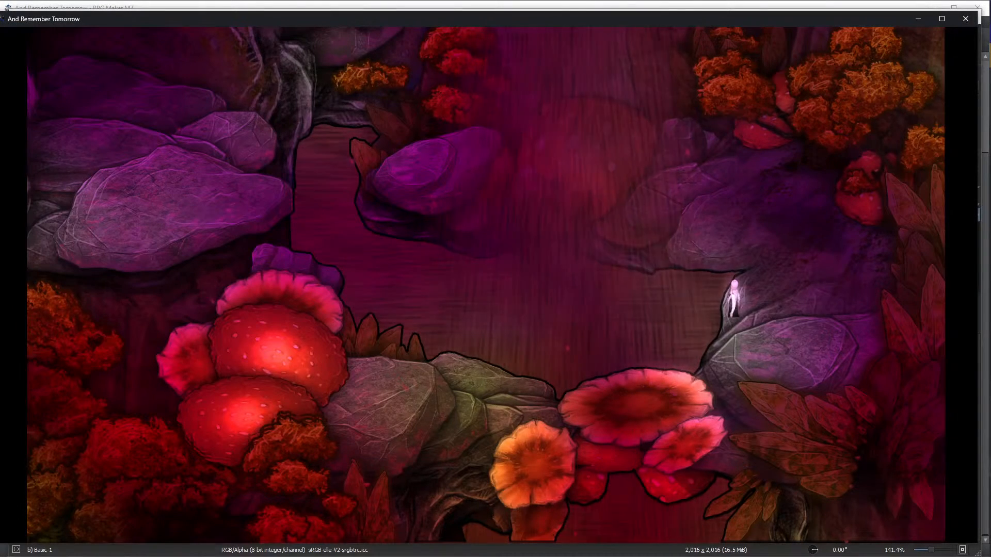
key(Up)
key(Left)
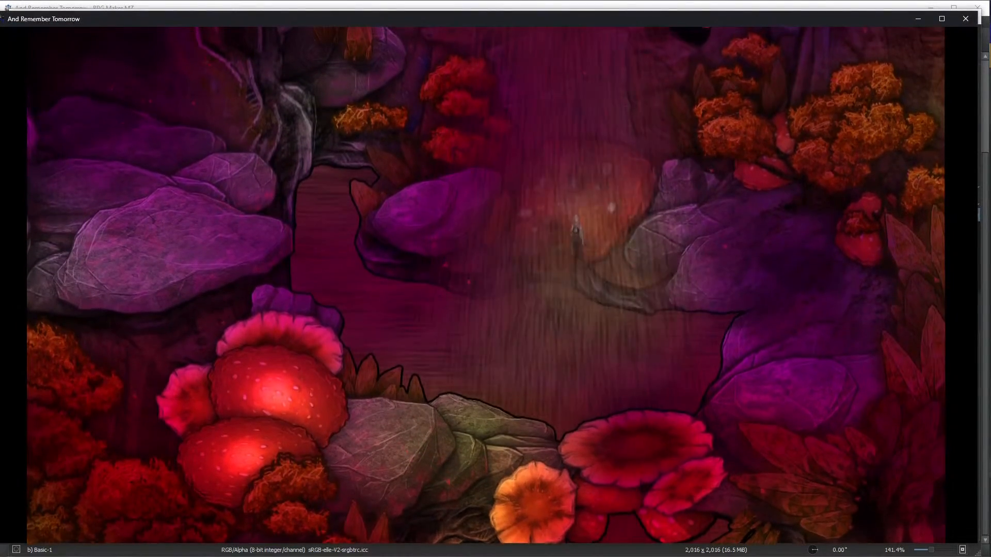
key(Up)
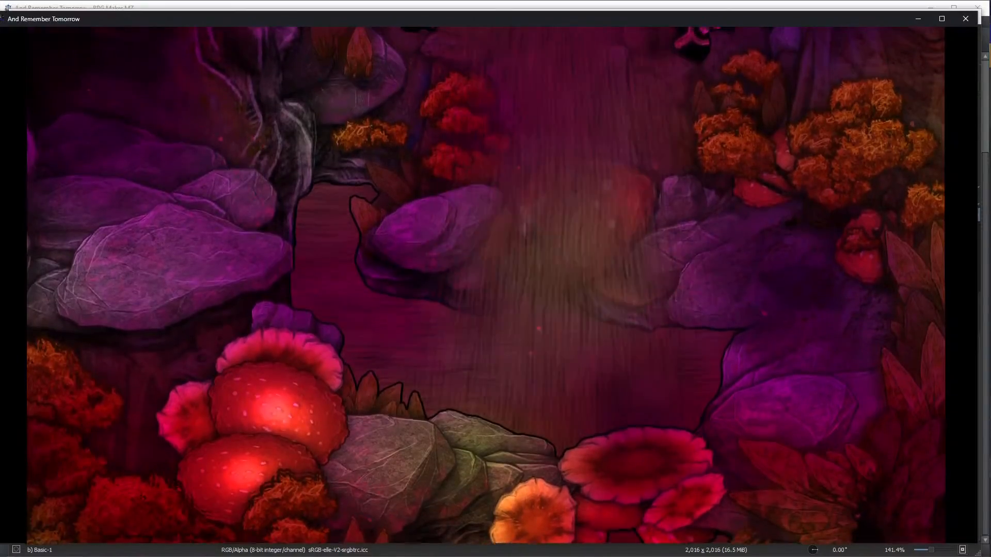
key(Up)
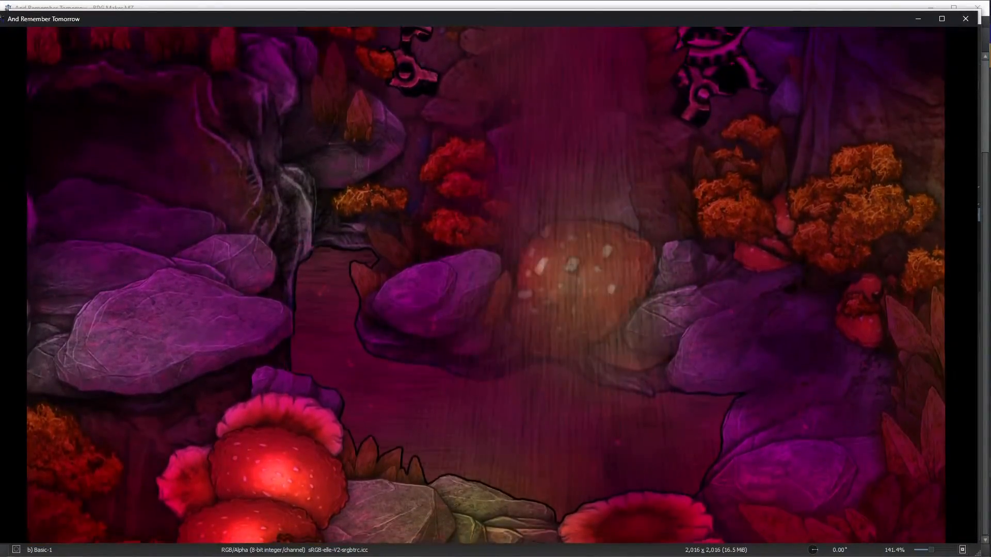
key(Down)
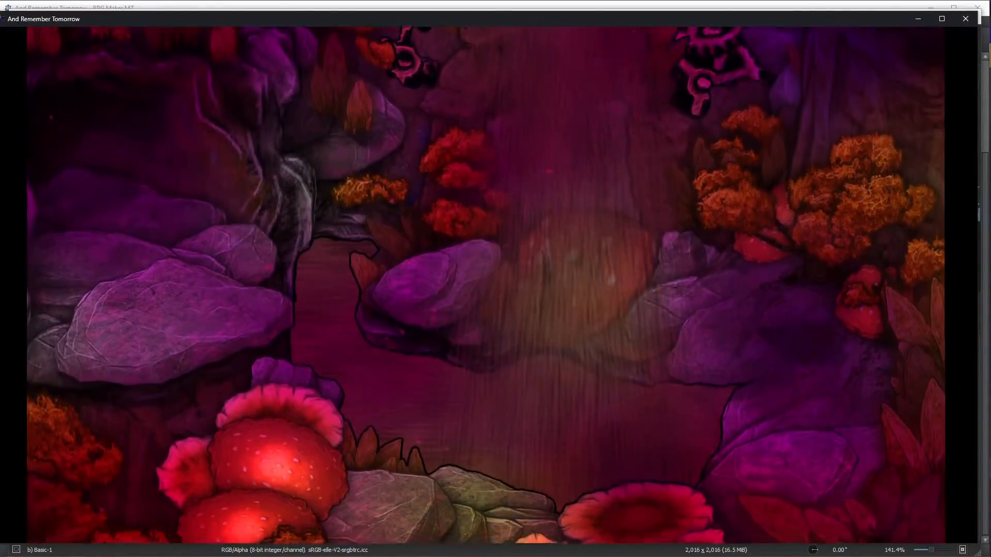
Walk up the waterfall to the round pipe opening and back down to check how the character is layered
key(Up)
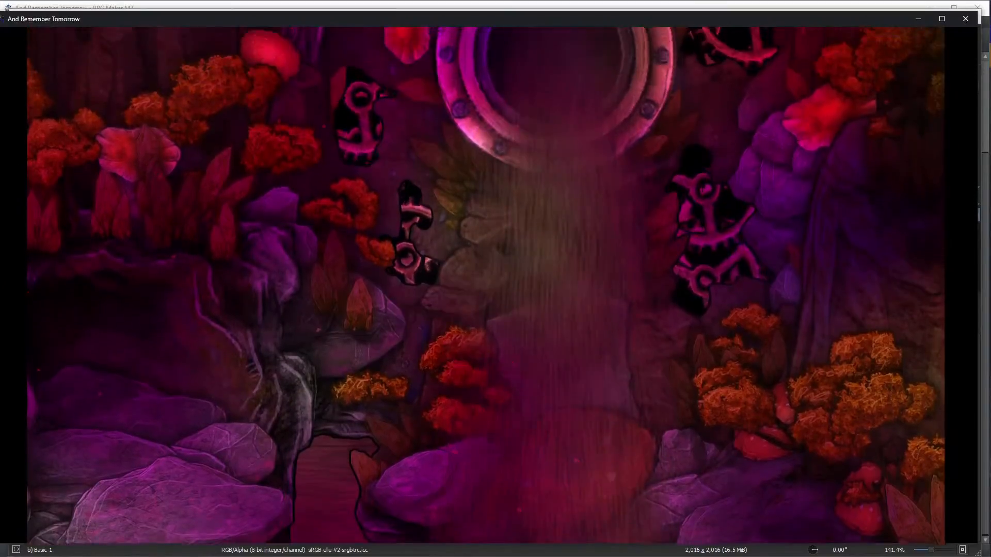
key(Down)
key(Up)
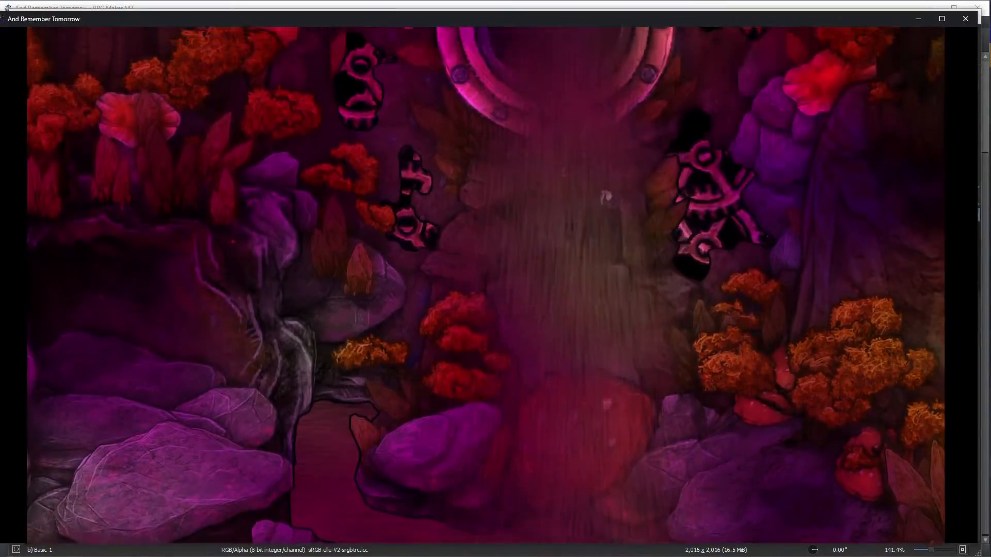
key(Up)
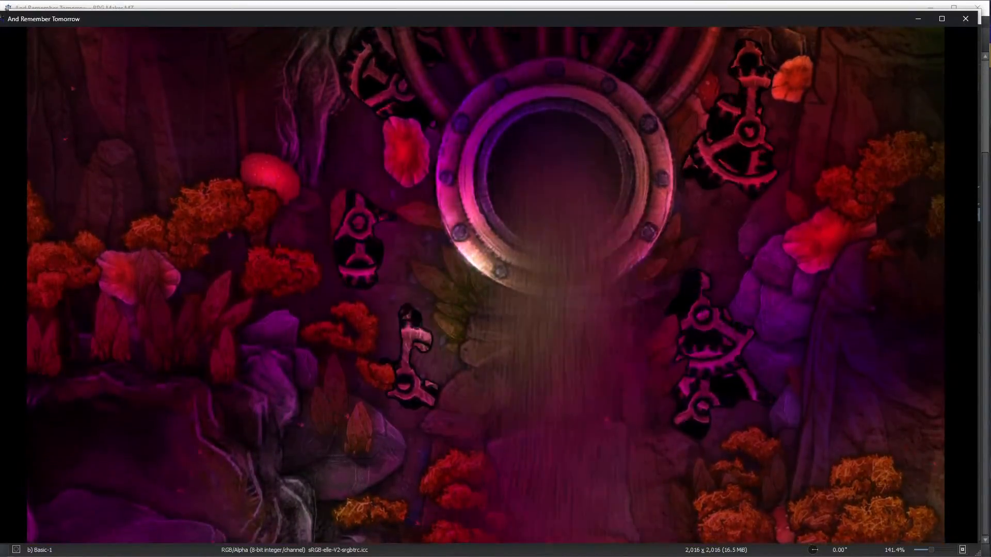
key(Down)
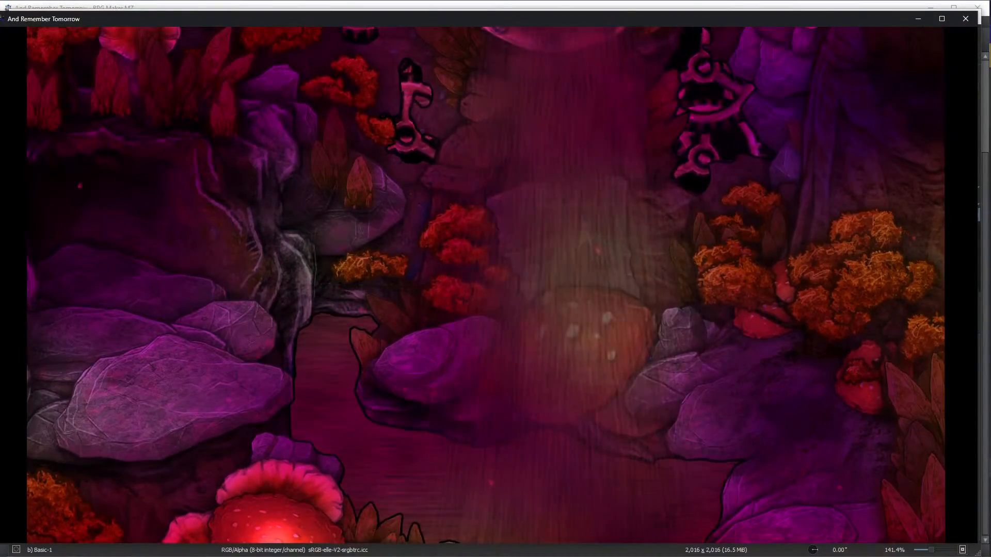
In RPG Maker MZ, set event EV030's tooClose distance to 3 and move the event up one tile to 25,22
key(alt+Tab)
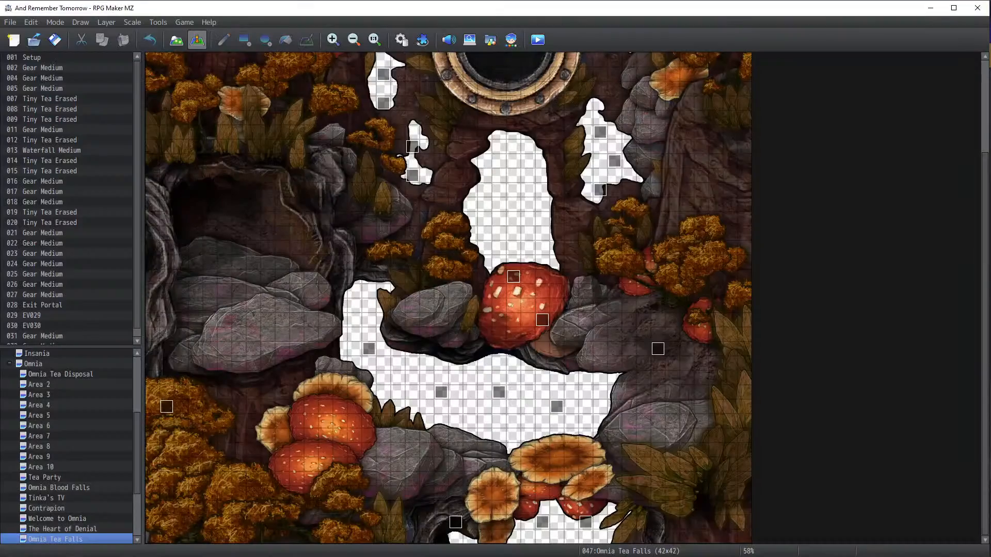
double_click(513, 279)
right_click(553, 174)
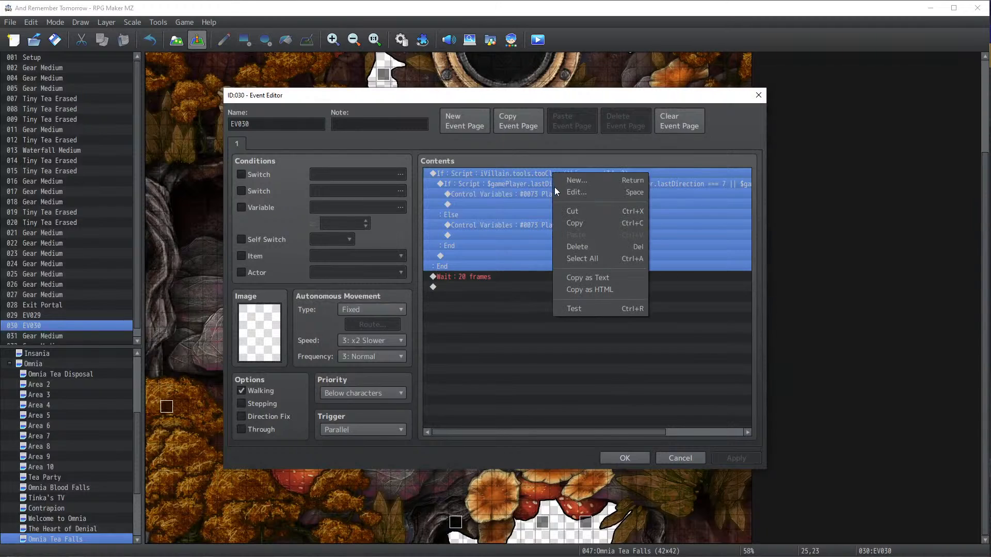
click(568, 192)
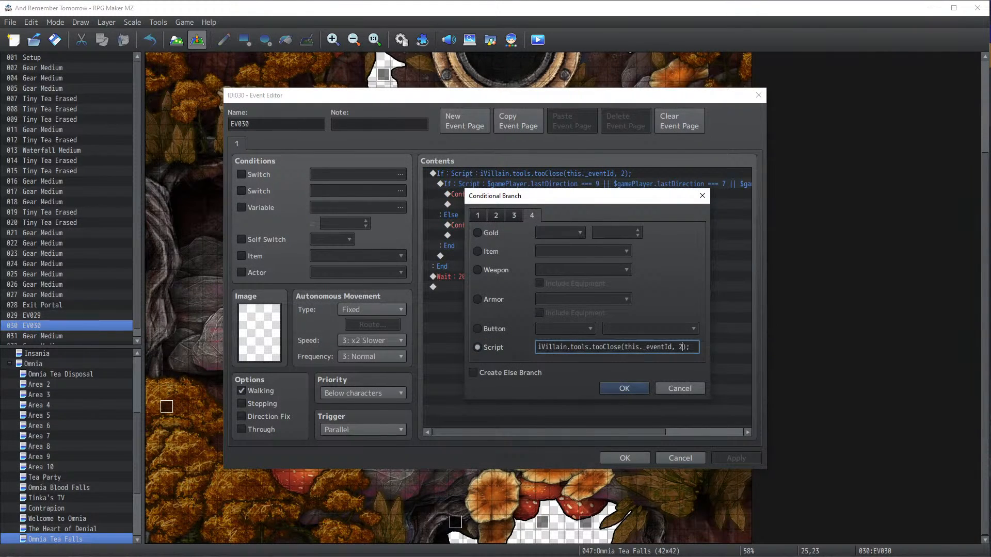
click(642, 390)
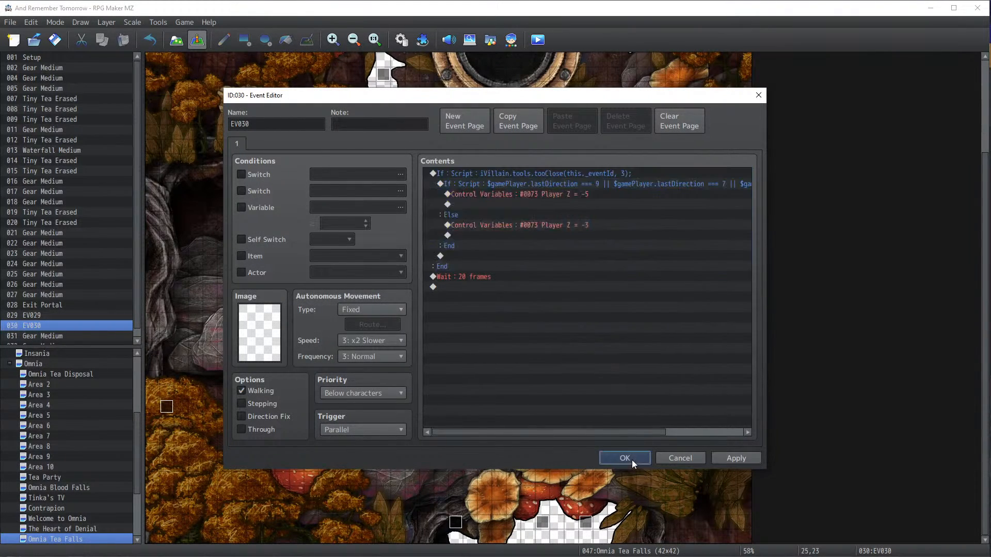
click(632, 459)
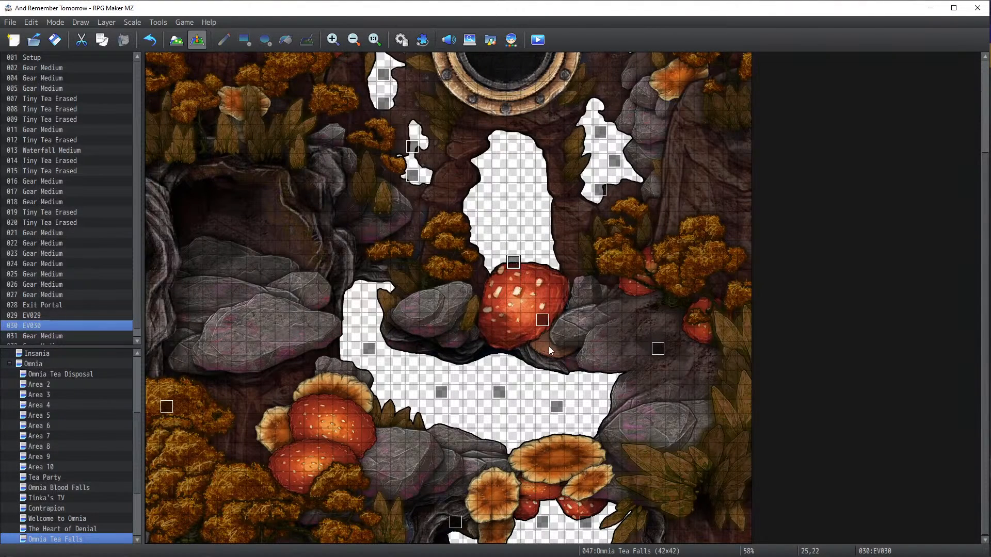
Review the commands of the Tiny Tea Erased event on the spotted mushroom and go back to the running game
double_click(542, 320)
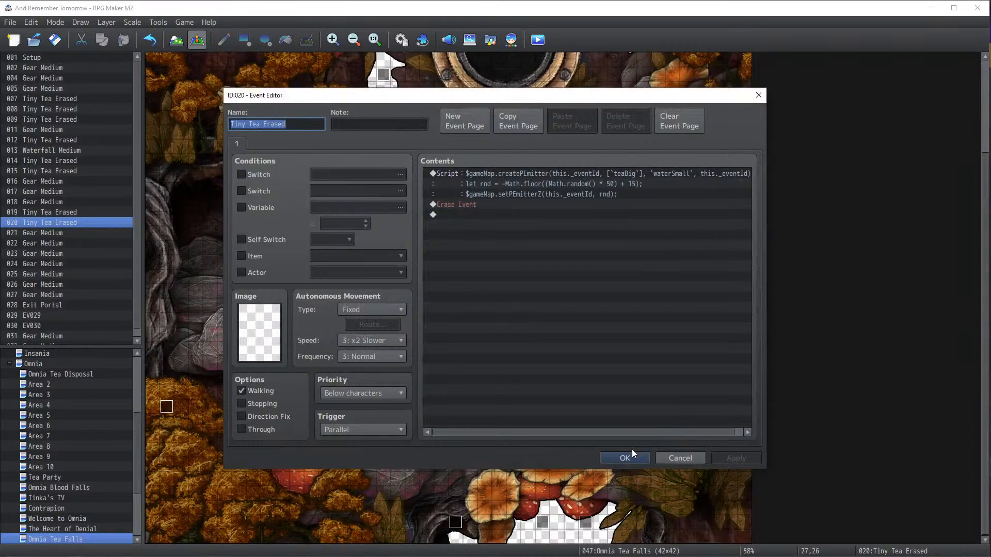
click(627, 456)
key(ctrl+r)
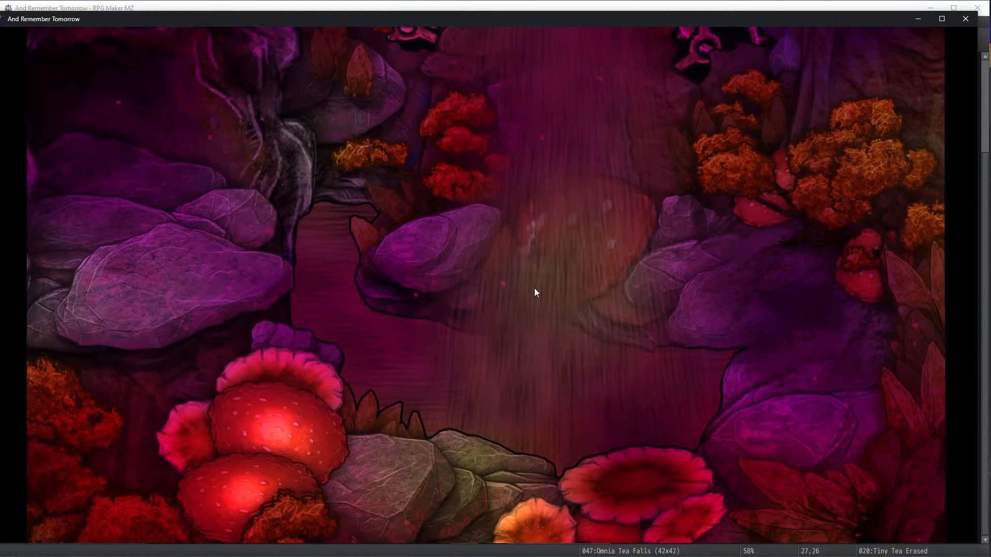
In Krita's eraser mode, trim the collision over the red mushroom edge beside the grey rock to widen the waterfall path
key(alt+Tab)
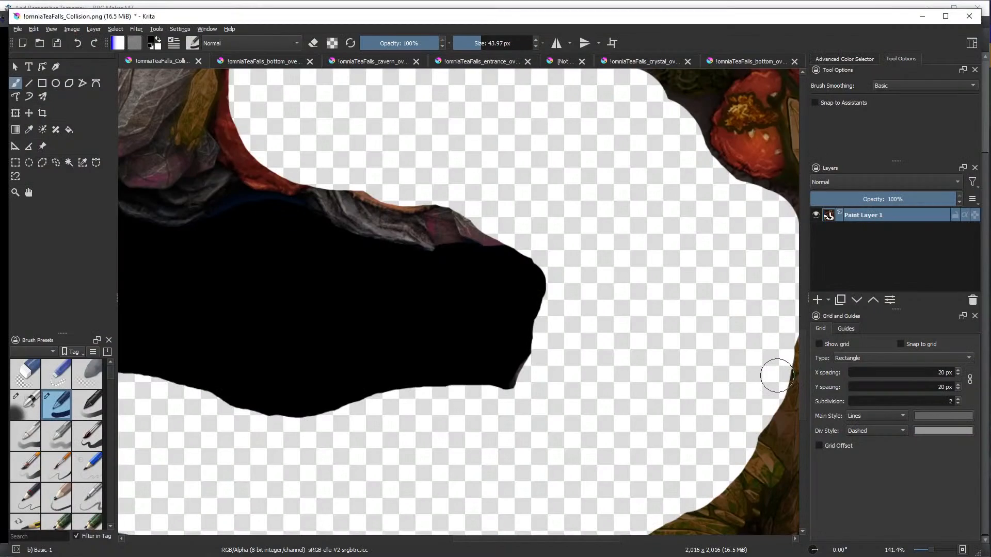
scroll(251, 116, down, 2)
drag(252, 116, 485, 247)
scroll(486, 244, up, 1)
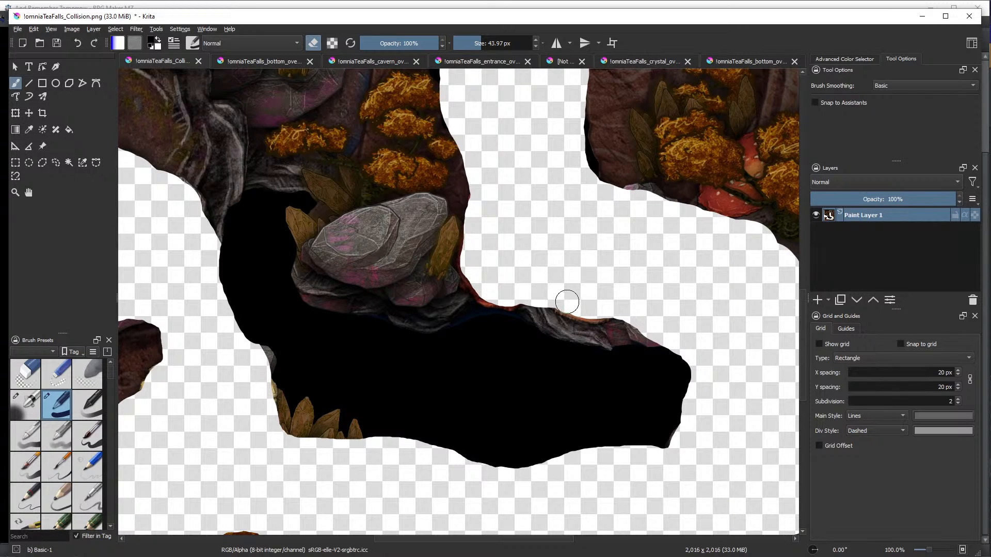
scroll(614, 228, down, 1)
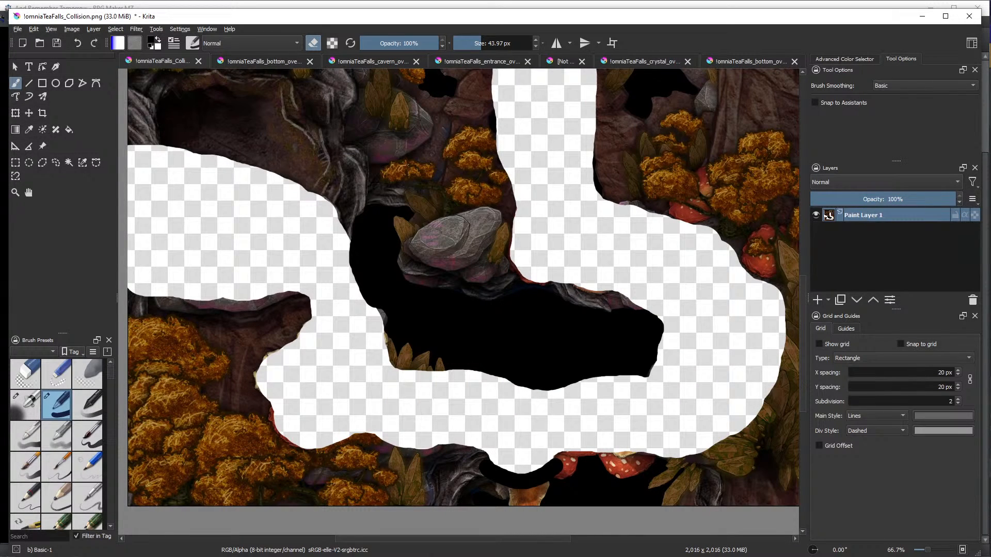
Return to the game and walk from the waterfall across the rocky ledge, down past the leaves and over to the orange mushroom
key(alt+Tab)
key(Up)
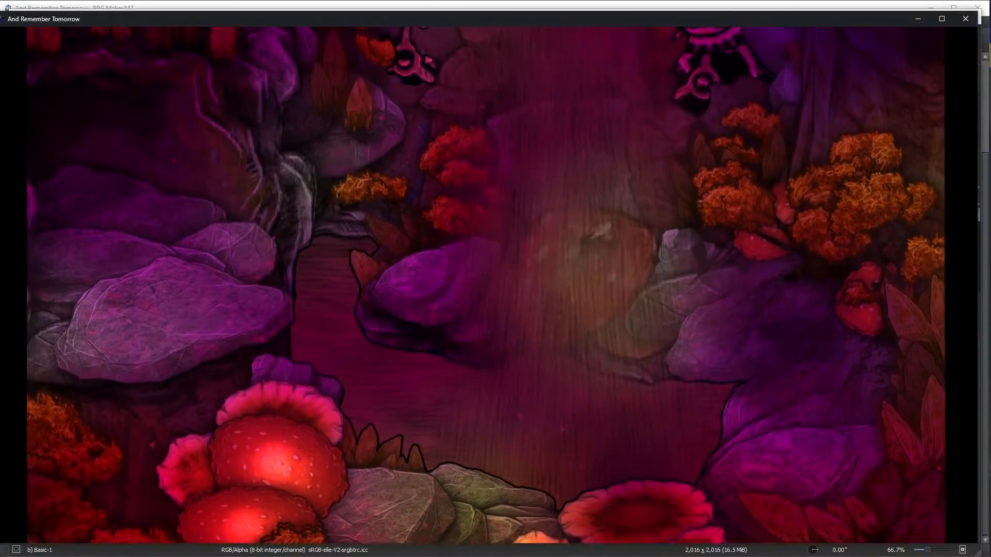
key(Right)
key(Right)
key(Down)
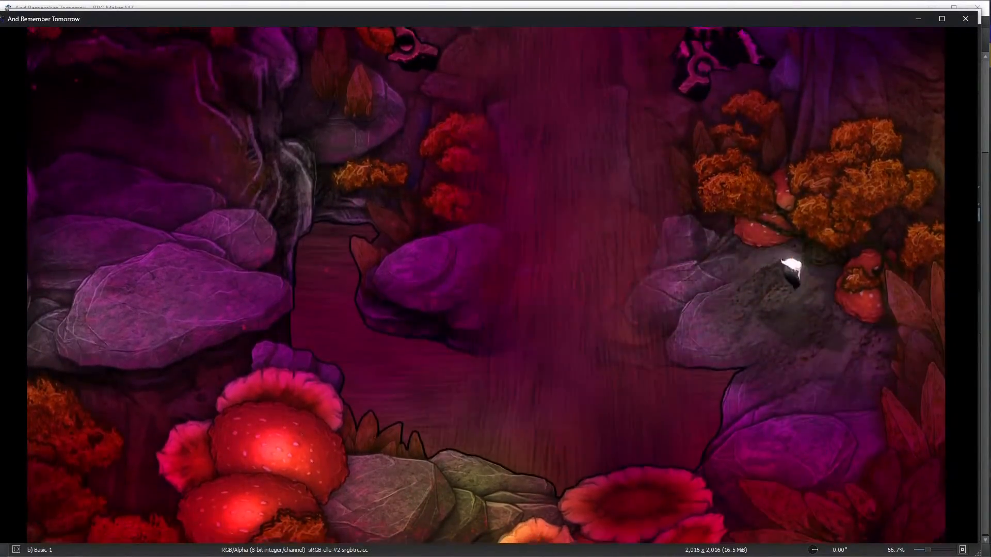
key(Down)
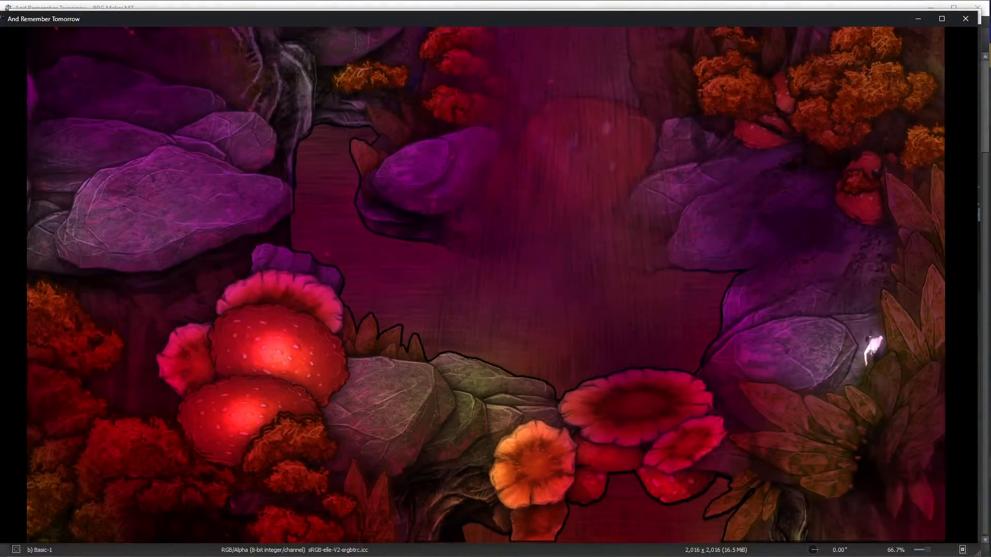
key(Left)
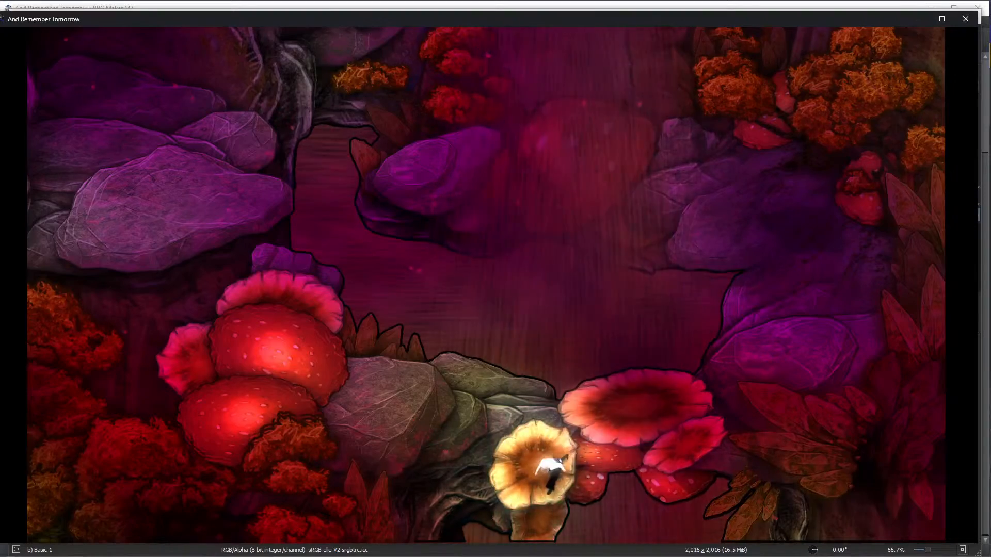
Walk over the large spotted mushrooms and up onto the flat grey rock to check that path
key(Left)
key(Up)
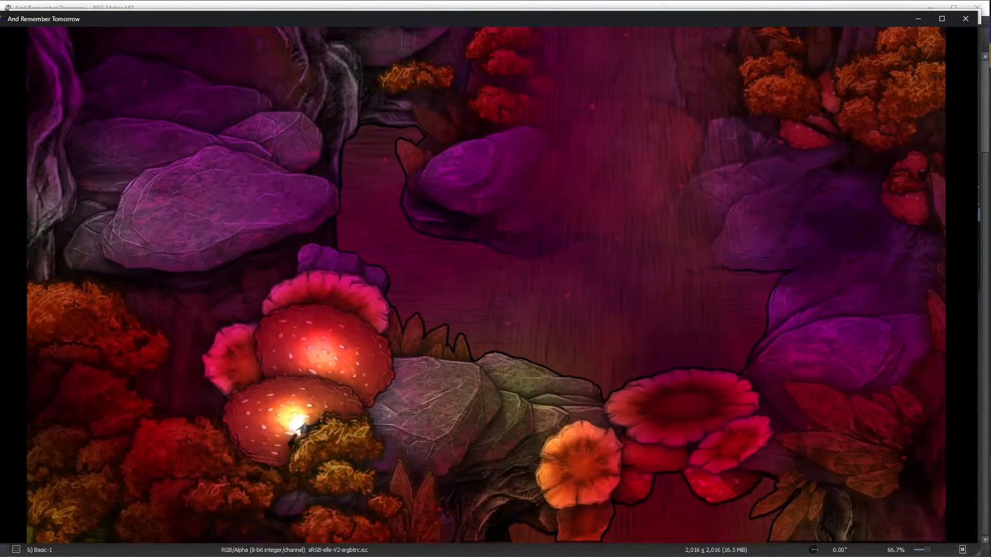
key(Up)
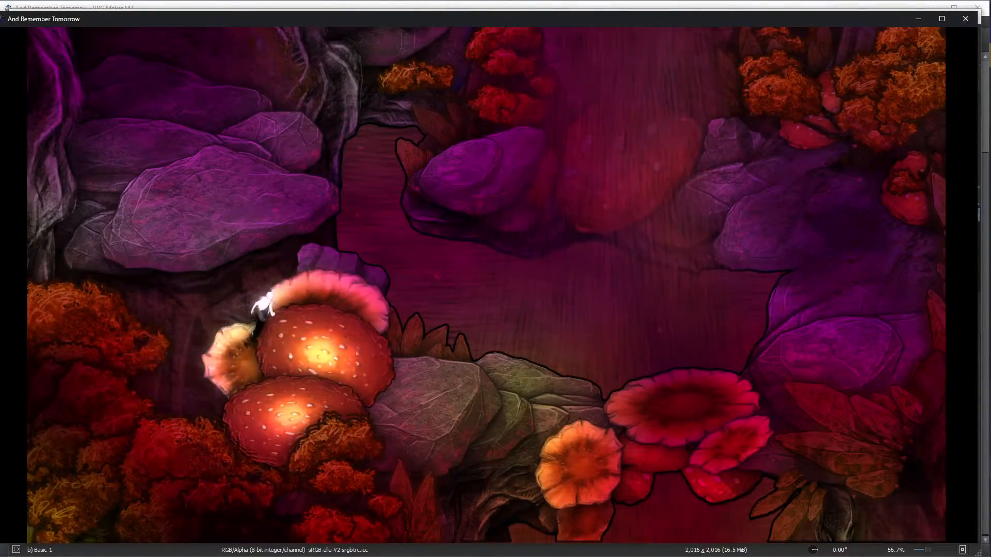
key(Up)
key(Left)
key(Down)
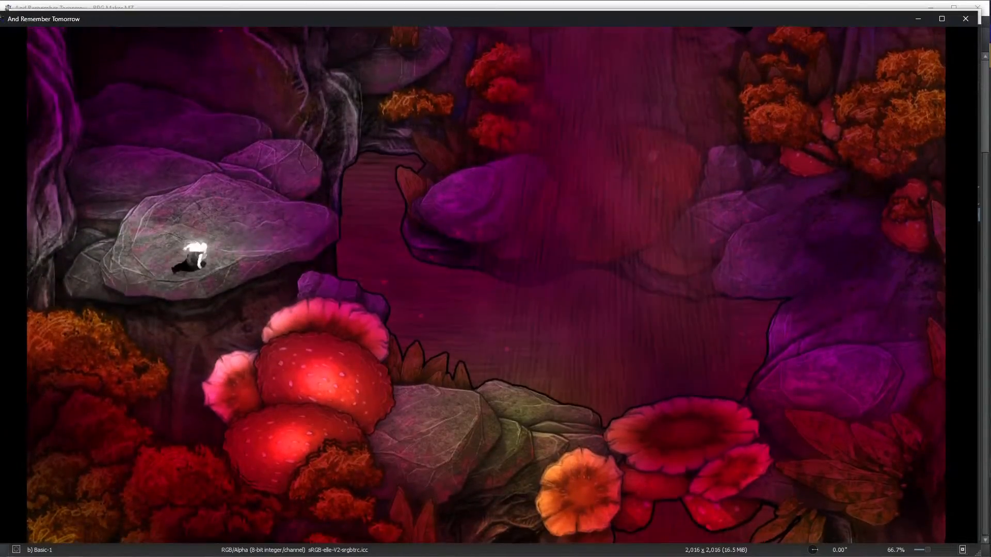
Walk off the flat rock and back down around the large mushrooms to the small leaves by the water
key(Right)
key(Up)
key(Right)
key(Down)
key(Down)
key(Right)
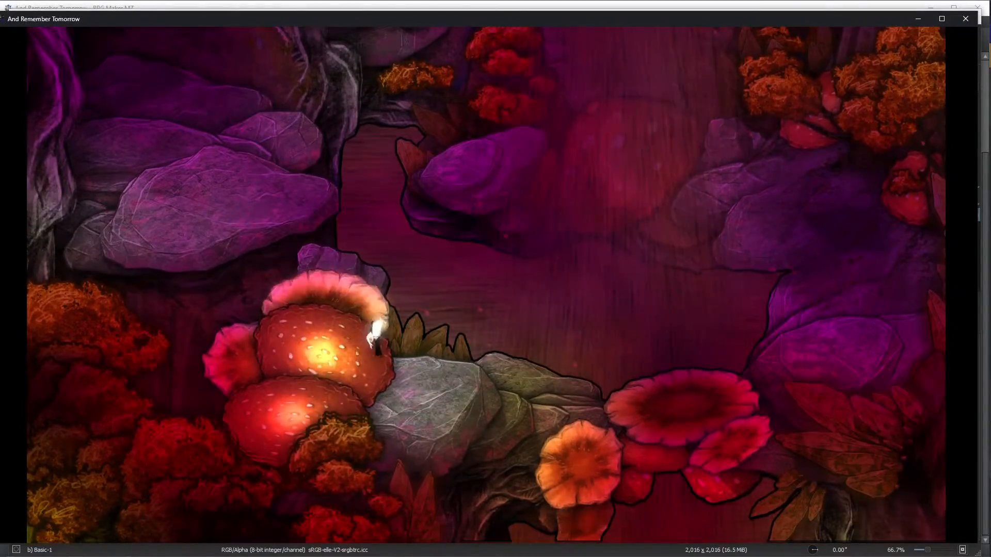
Walk back and forth along the upper edge of the mossy rocks to test the water boundary beside the small leaves
key(Right)
key(Up)
key(Right)
key(Left)
key(Right)
key(Left)
key(Right)
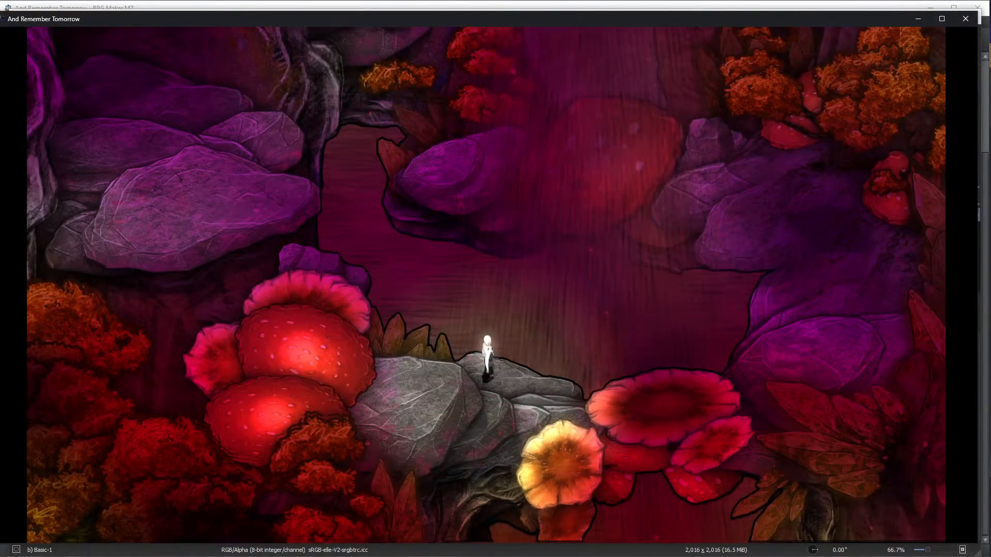
Examine the collision edge beside the small leaves up close in Krita and switch back to the game
key(alt+Tab)
scroll(462, 413, up, 1)
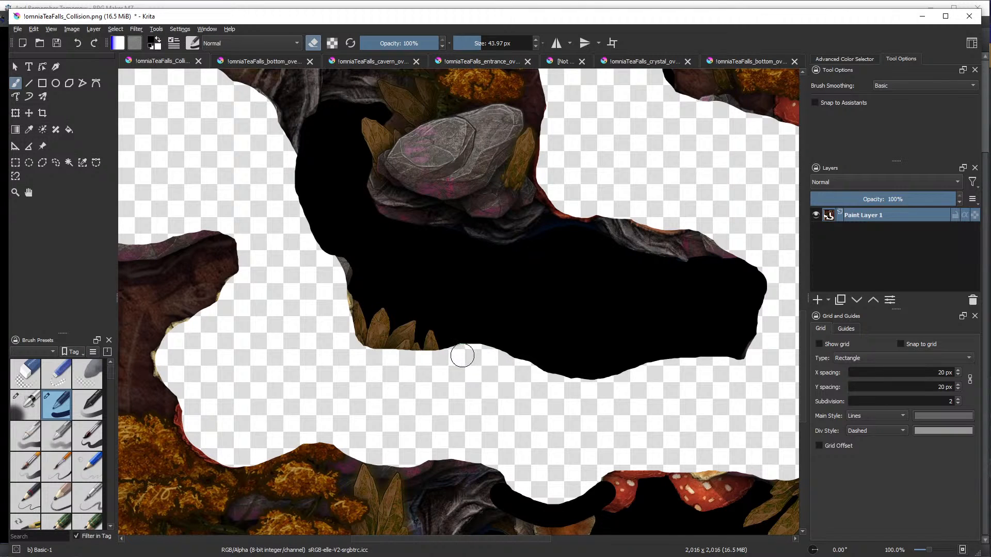
key(alt+Tab)
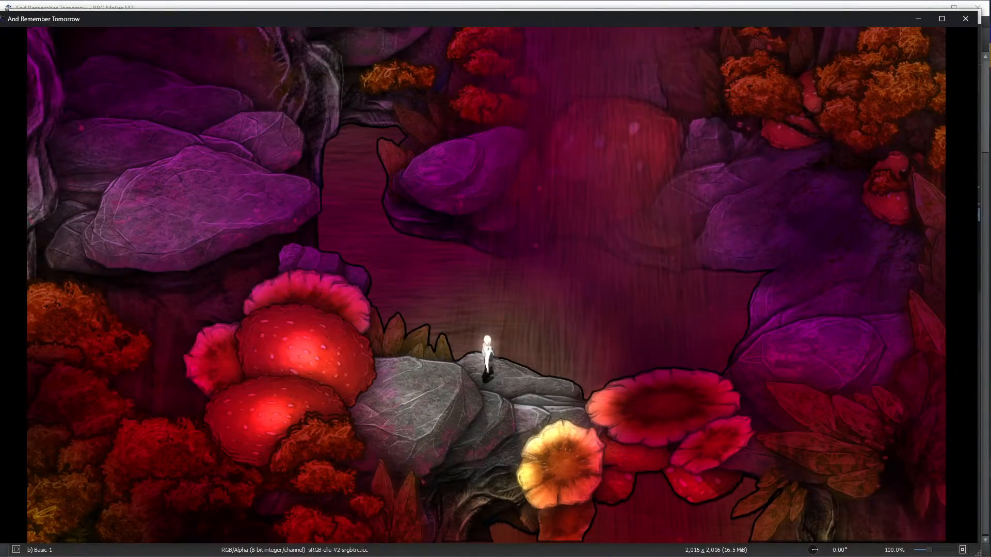
Switch to Krita, look over the collision edges around the black water area, and save the collision image as PNG
key(alt+Tab)
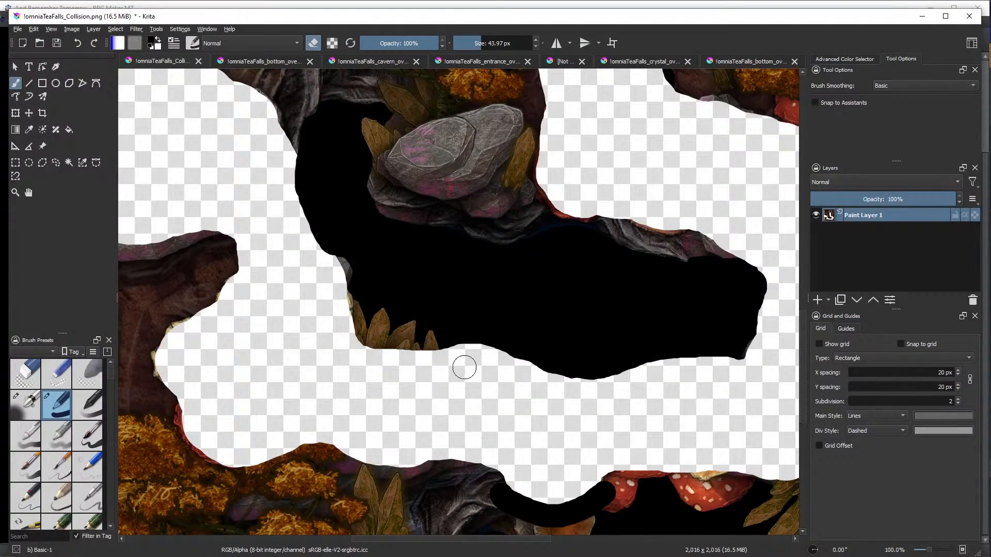
scroll(461, 368, down, 2)
scroll(642, 365, up, 2)
scroll(615, 370, down, 1)
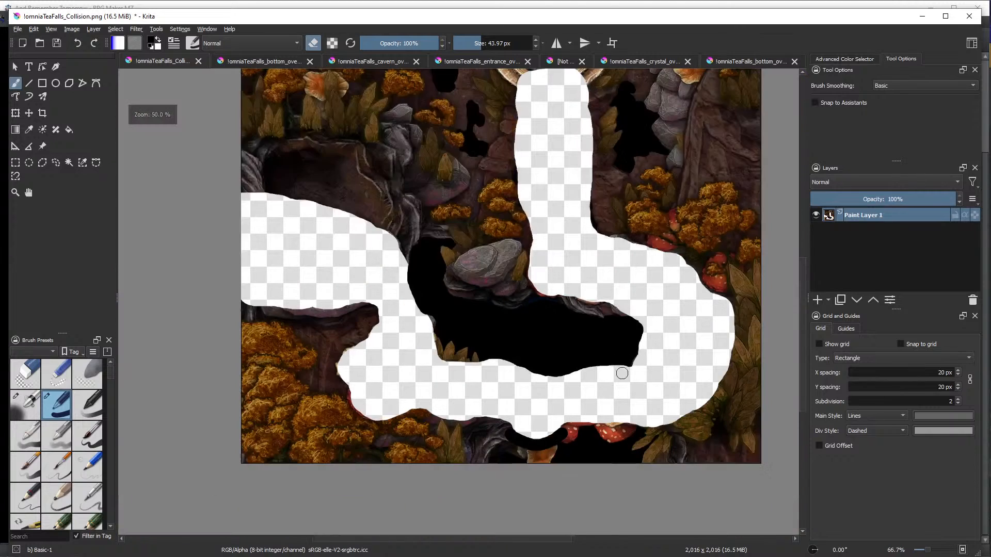
scroll(565, 290, up, 3)
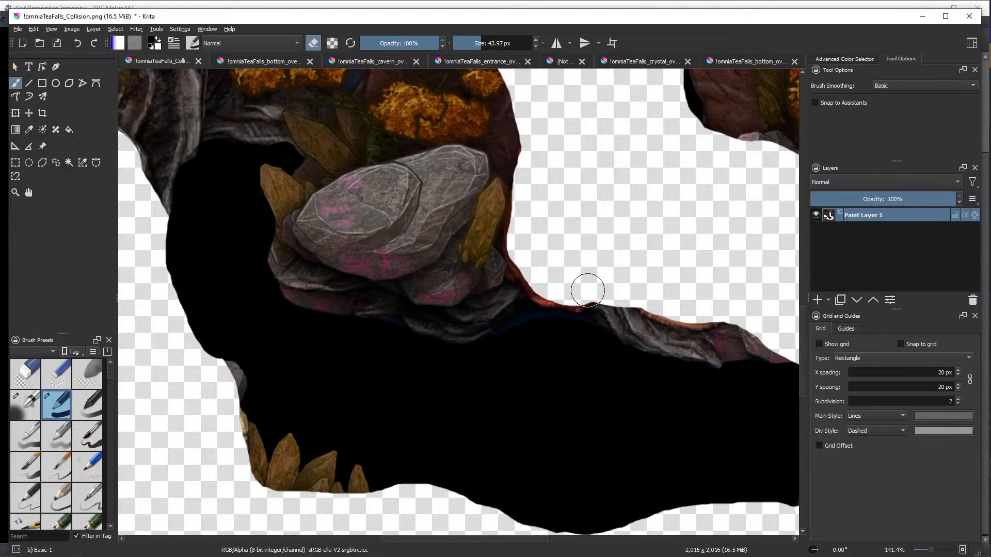
scroll(558, 247, down, 3)
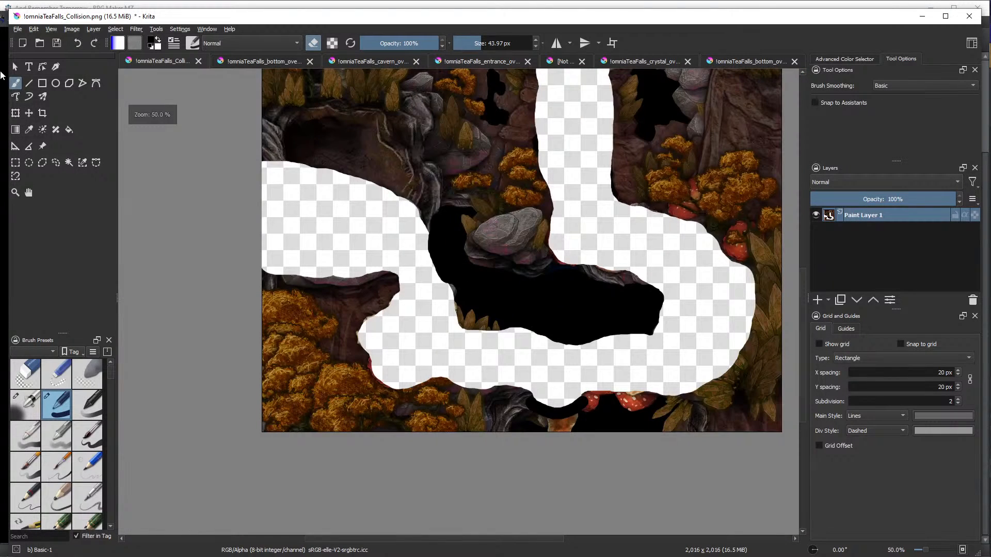
click(17, 29)
click(24, 82)
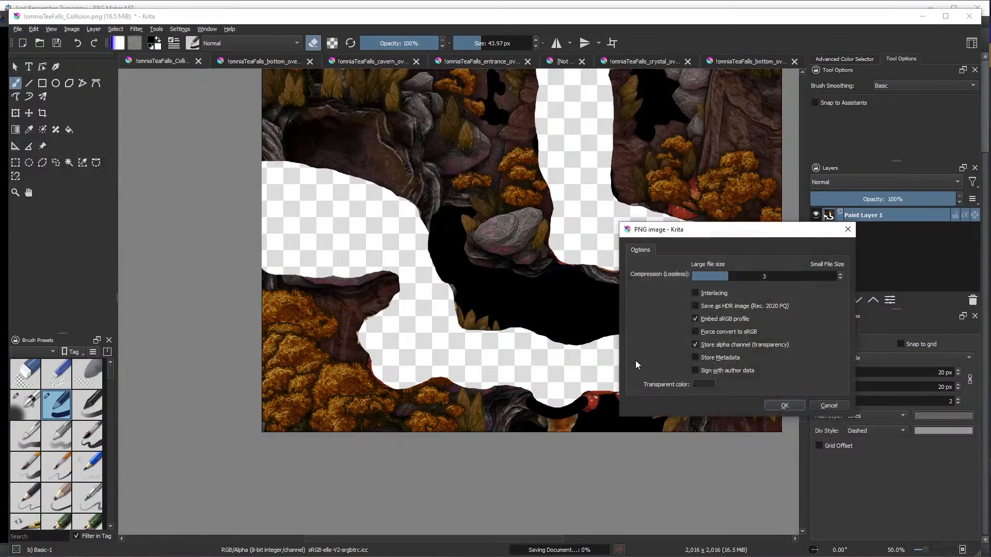
click(784, 406)
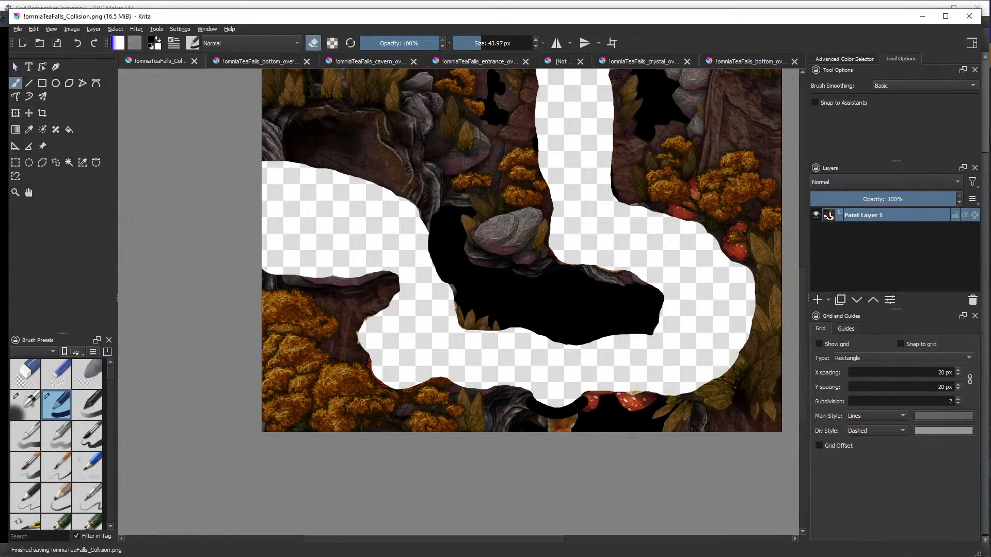
Close the running game, restart the playtest from RPG Maker MZ, and answer the portal's destination prompt
key(alt+Tab)
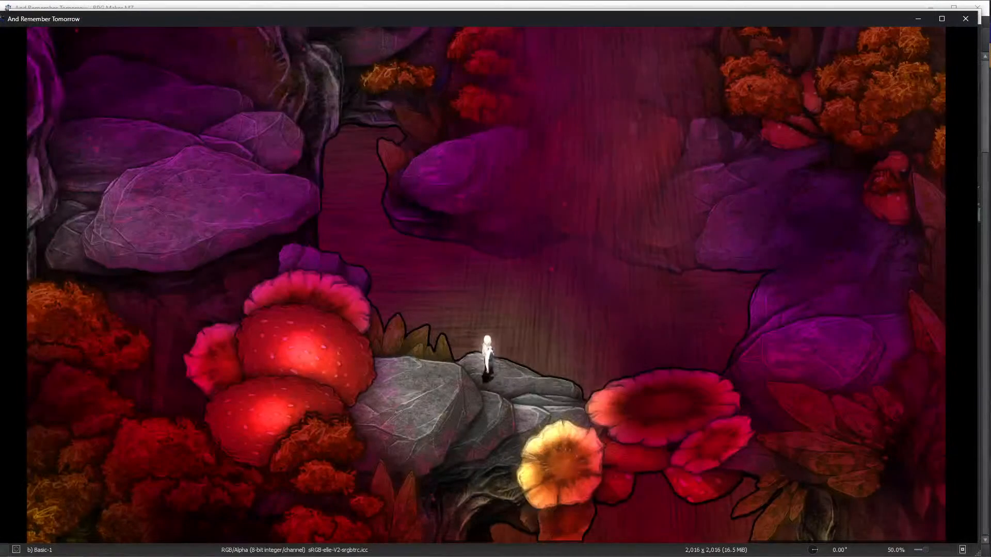
click(966, 18)
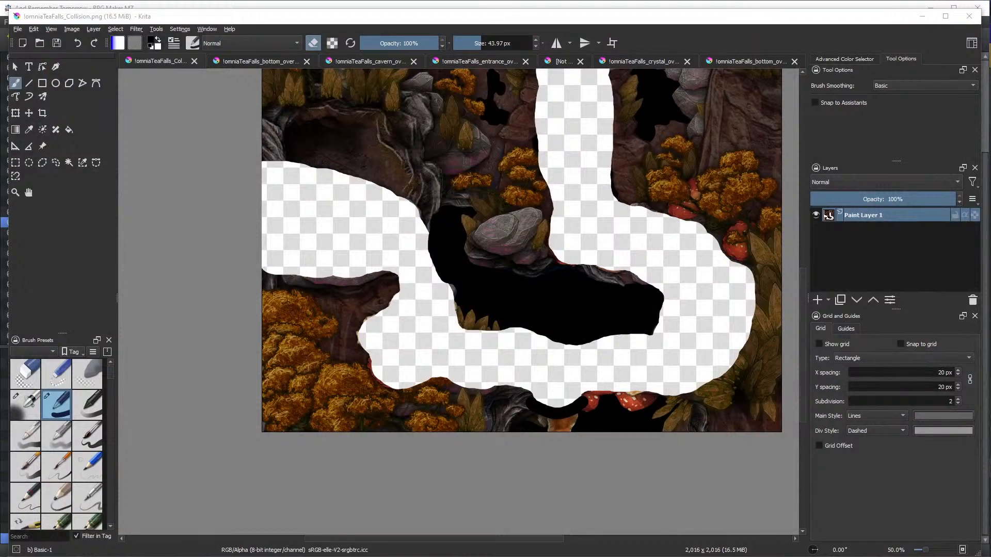
key(alt+Tab)
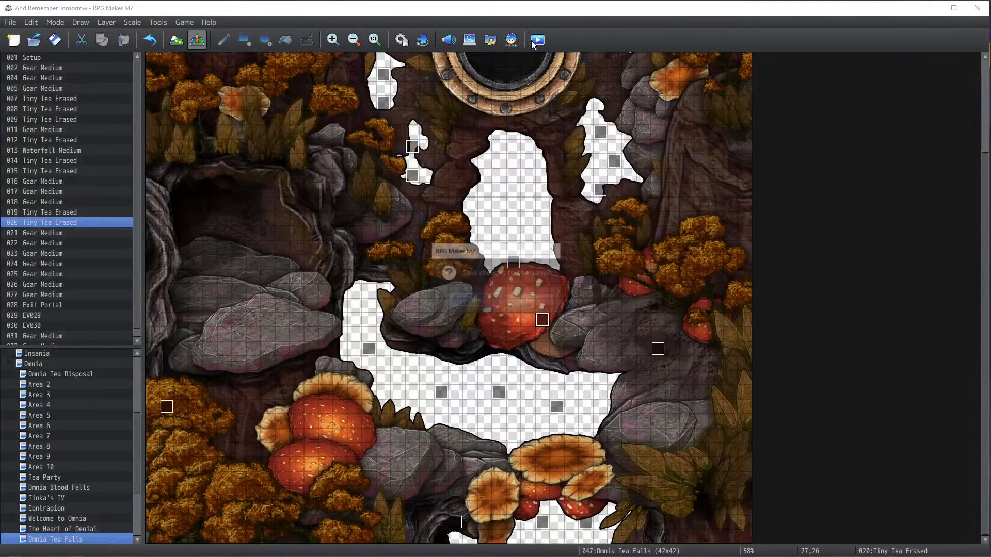
click(473, 297)
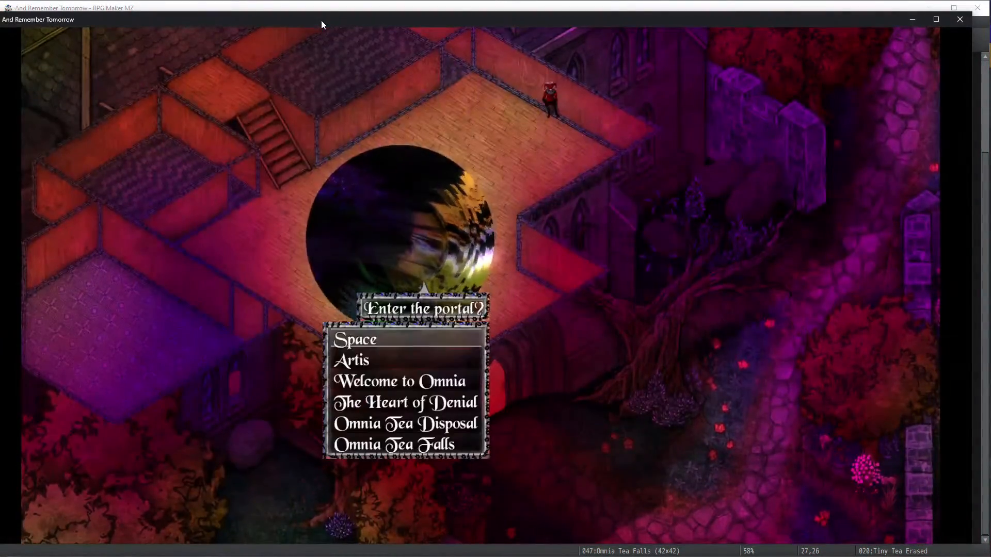
key(Return)
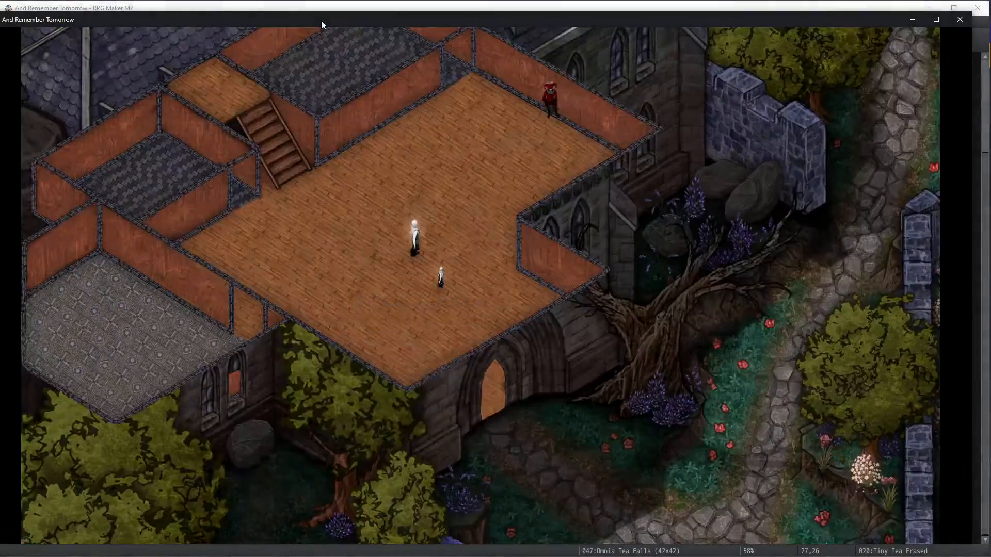
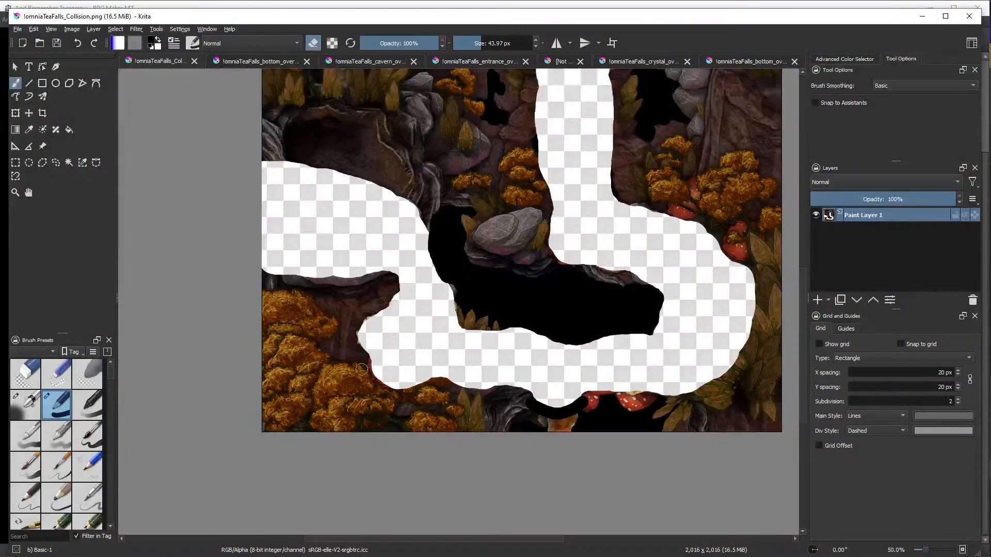
Erase the slivers along the curved cliff edge beside the orange moss in Krita, checking the large mushrooms in the game
scroll(376, 321, up, 4)
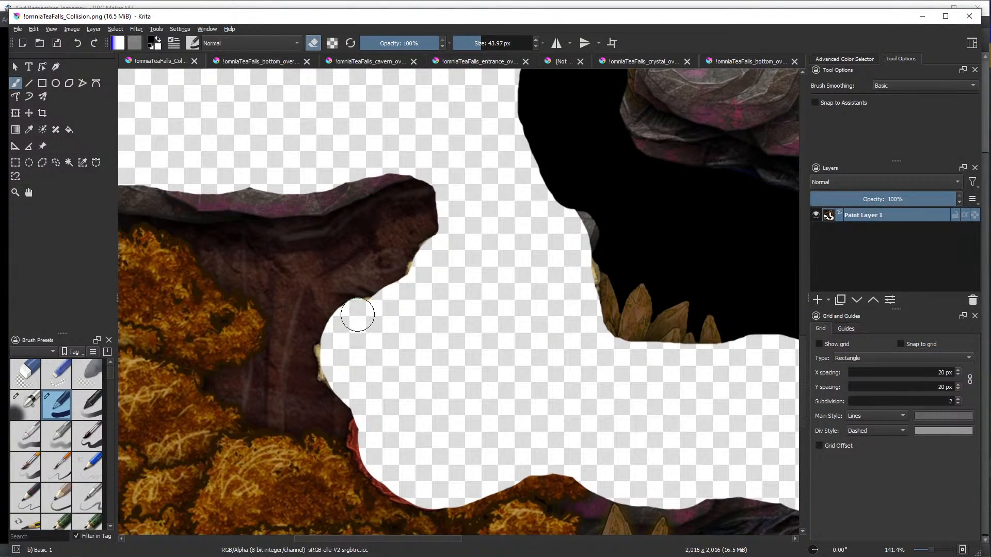
drag(335, 342, 333, 358)
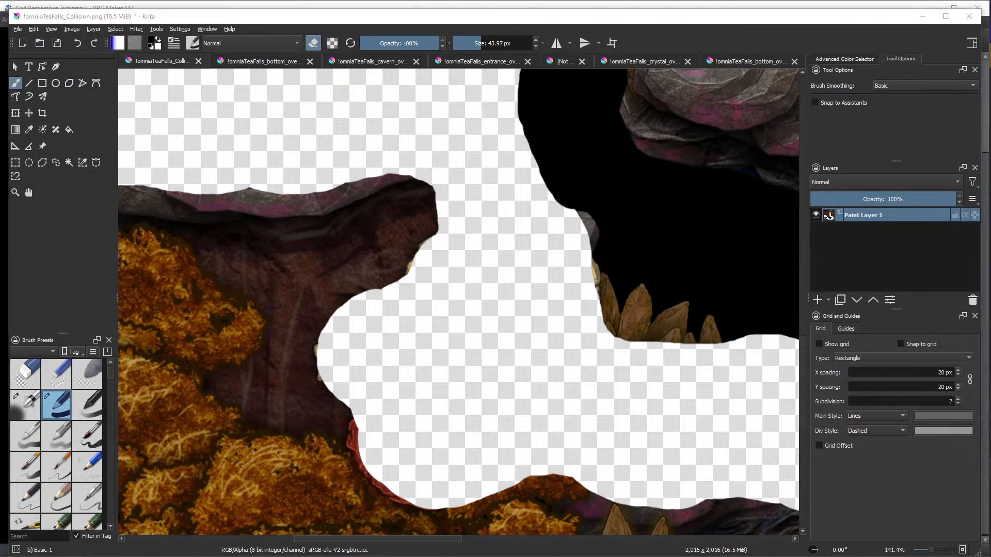
key(alt+Tab)
key(Left)
key(Down)
key(Down)
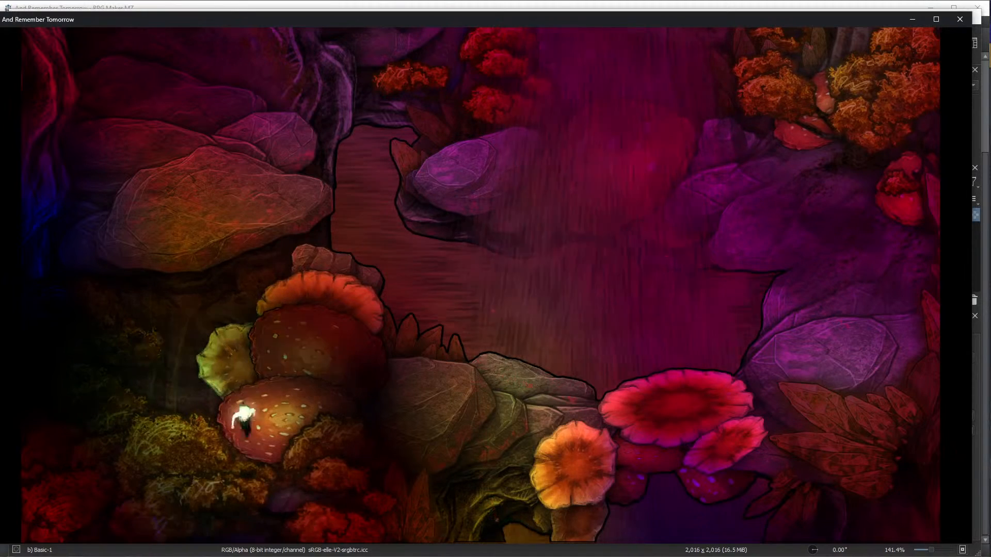
key(Right)
key(Left)
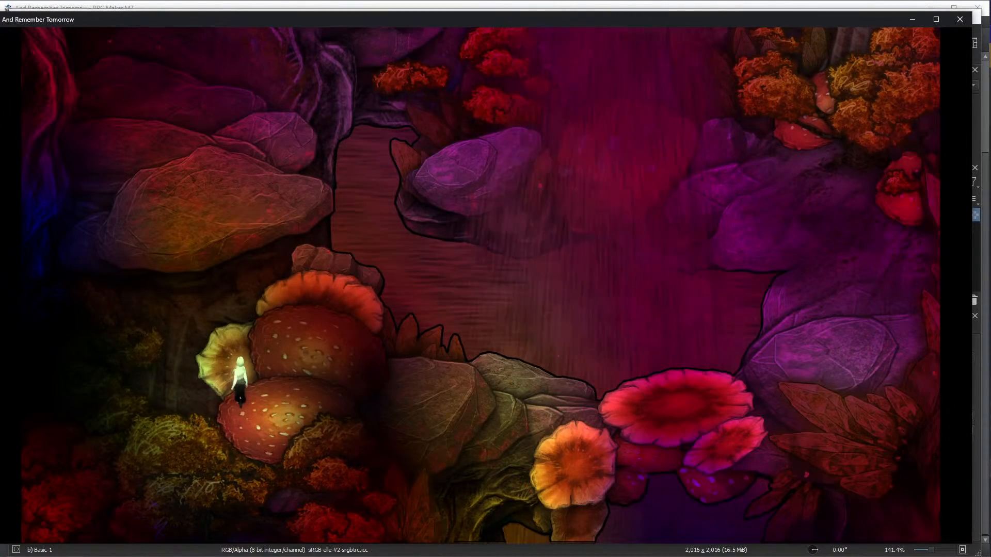
key(alt+Tab)
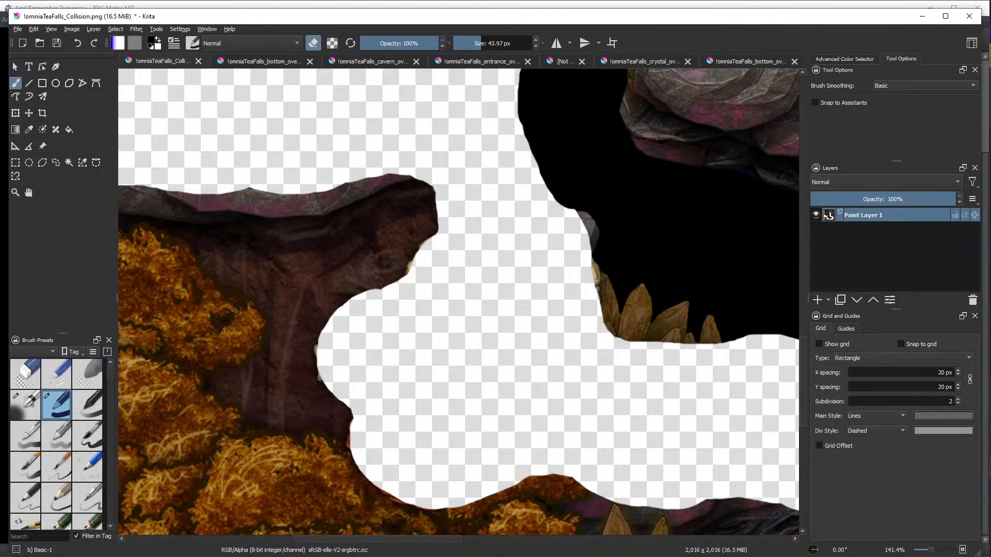
key(alt+Tab)
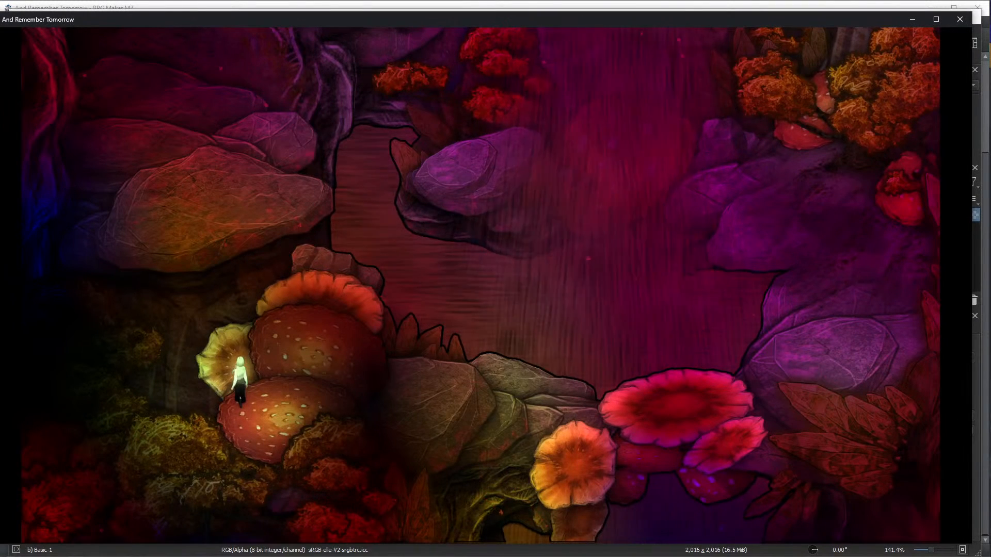
Walk from the lower spotted mushroom across the large grey rock to the yellow mushroom to check that path
key(Down)
key(Right)
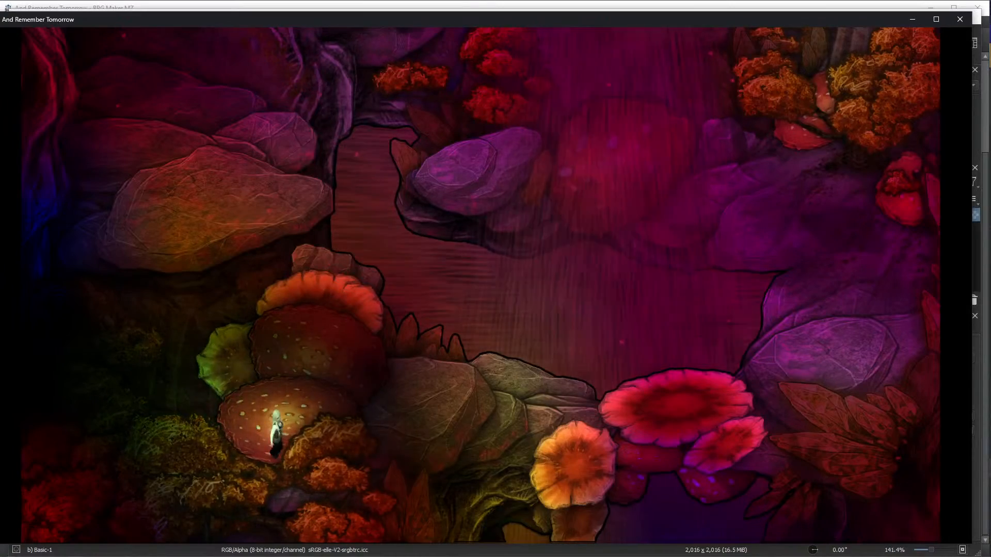
key(Right)
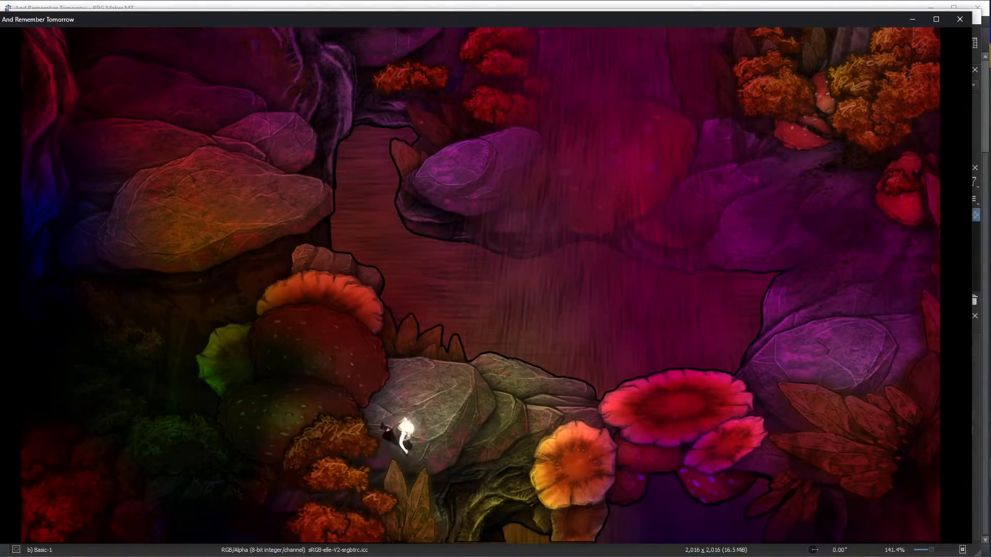
key(Right)
key(Down)
key(Left)
key(Up)
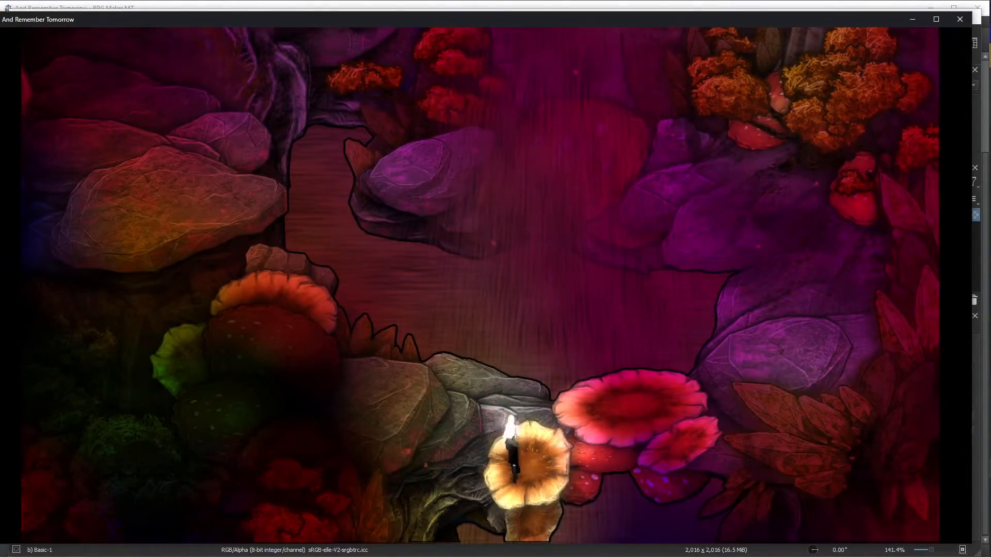
Walk back and forth between the large mushrooms and the grey rocks to test the water boundary beside the small leaves
key(Up)
key(Left)
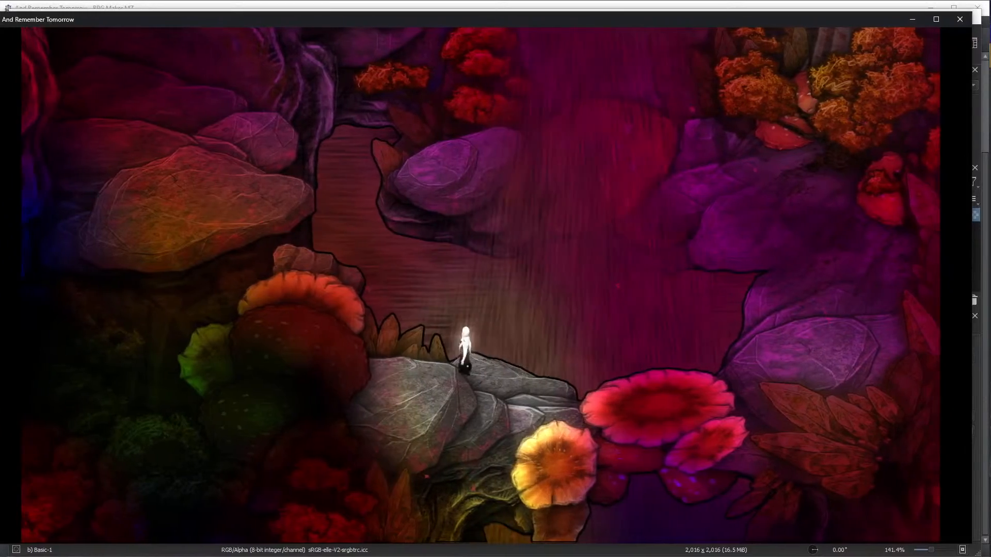
key(Right)
key(Left)
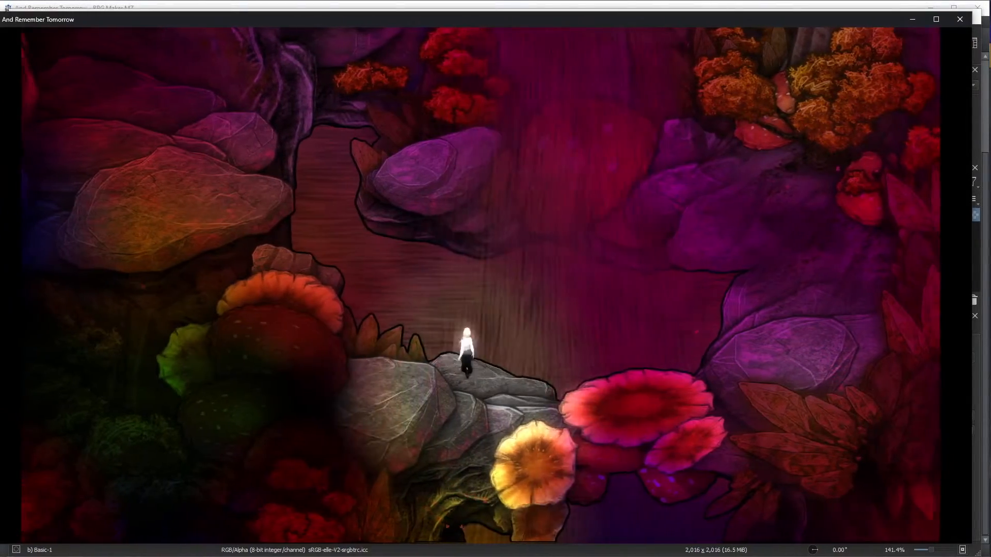
key(Up)
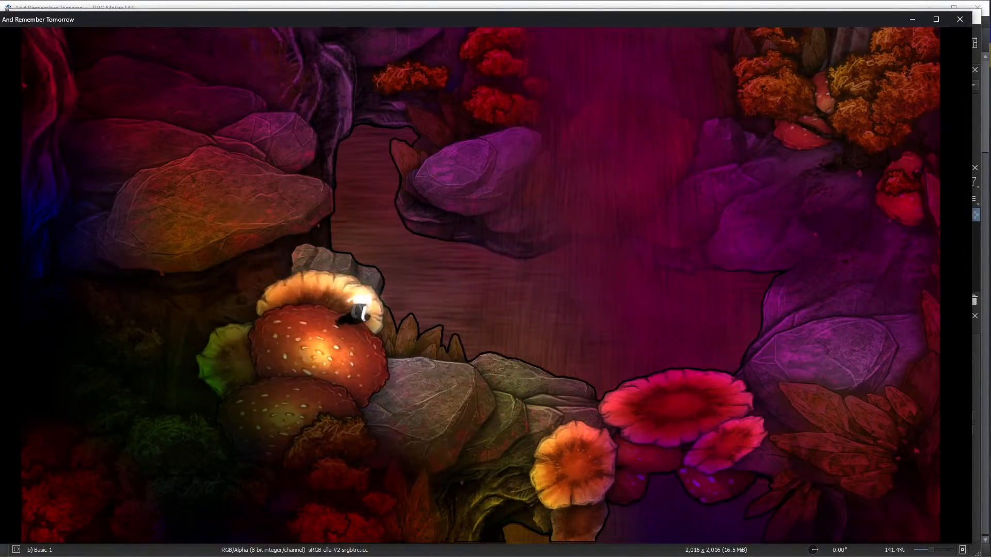
key(Right)
key(Right)
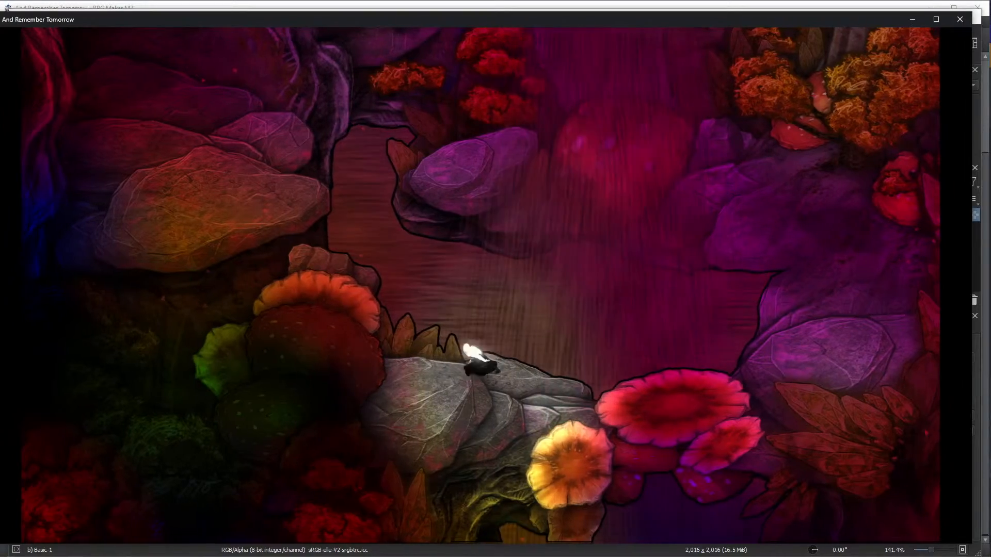
key(Left)
key(Right)
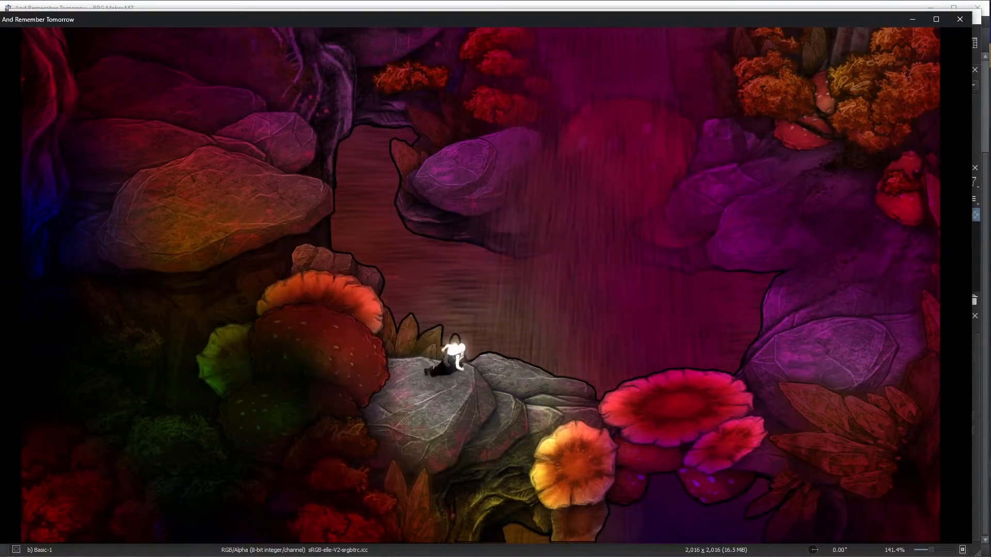
Walk over the yellow mushroom and the neighbouring red mushrooms to test the edge above the lower water
key(Right)
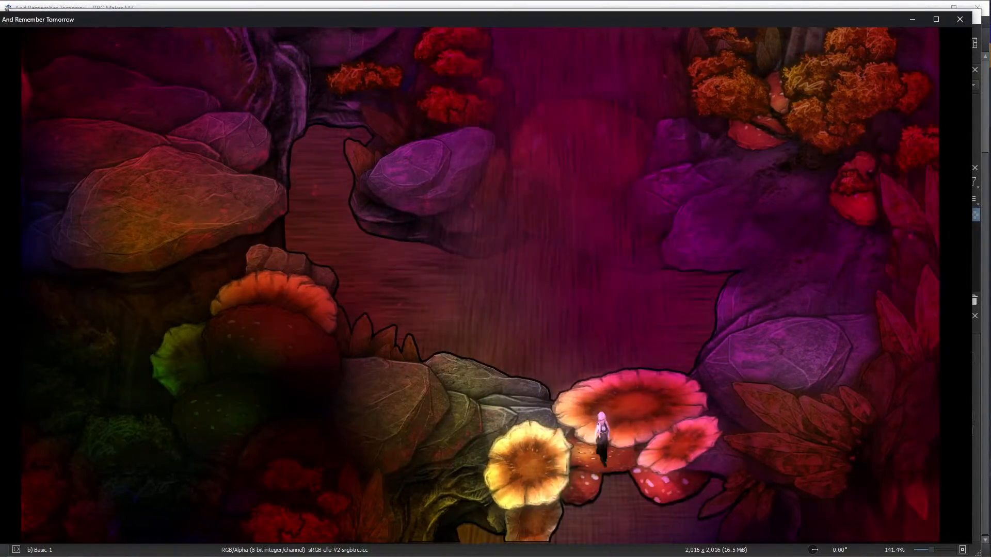
key(Left)
key(Right)
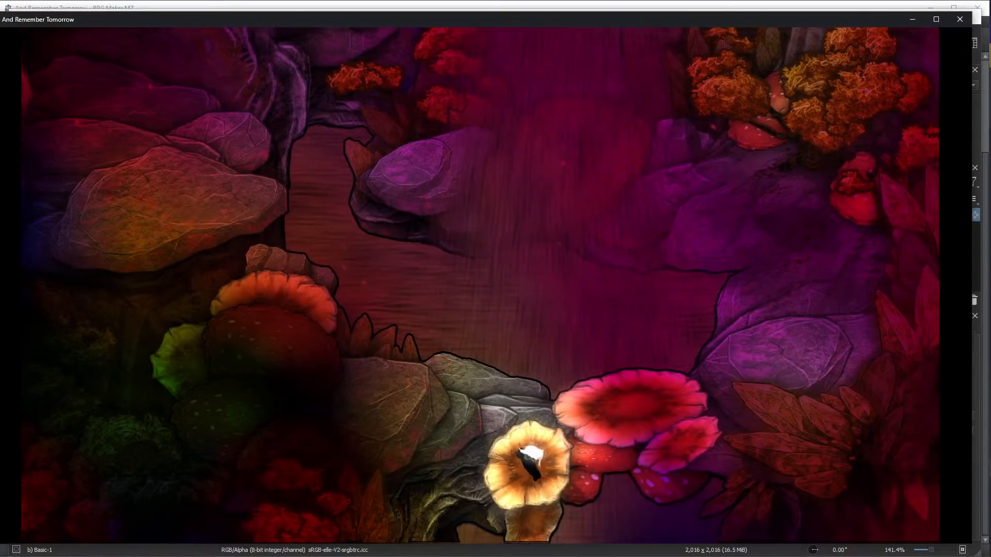
Walk past the red mushrooms to the large leaves and up and down beside the purple rock to check that boundary
key(Right)
key(Up)
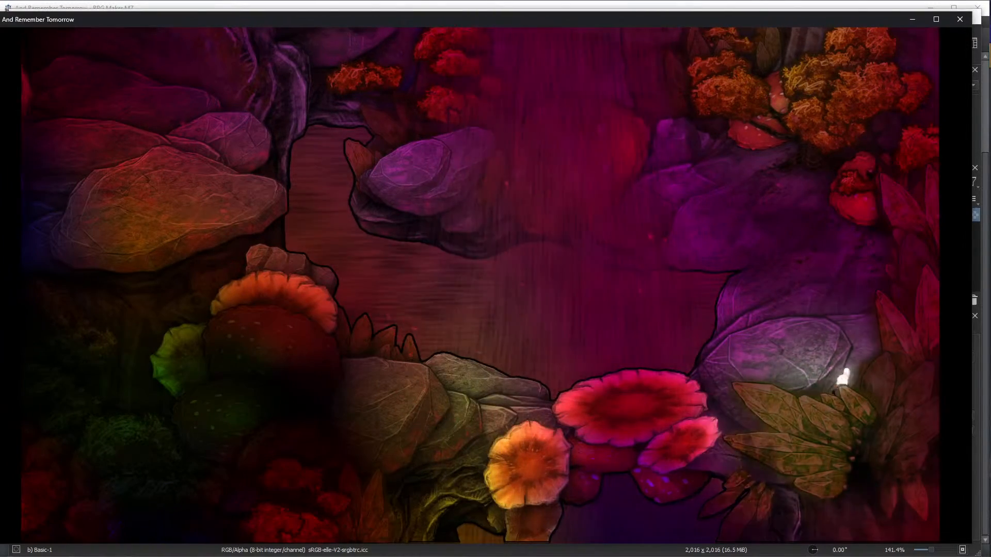
key(Up)
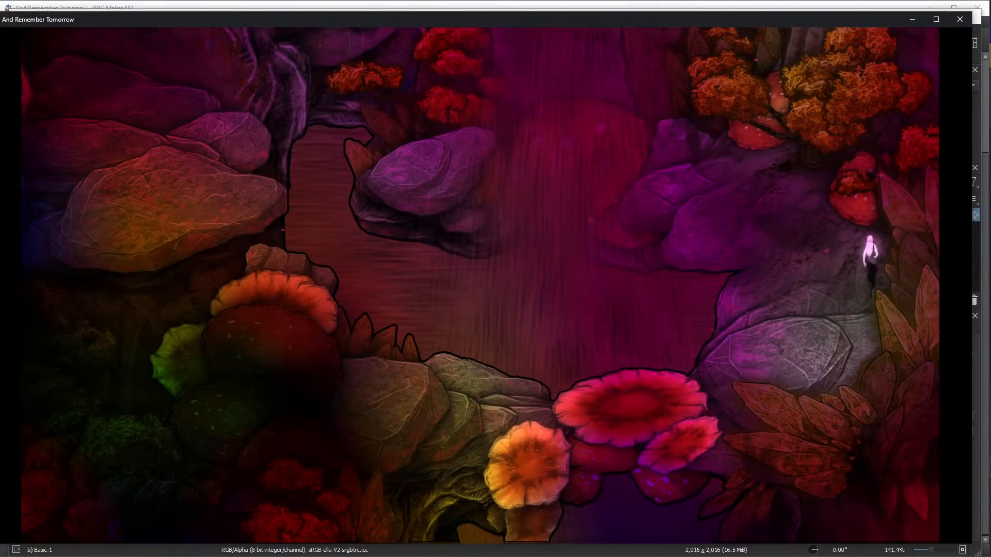
key(Down)
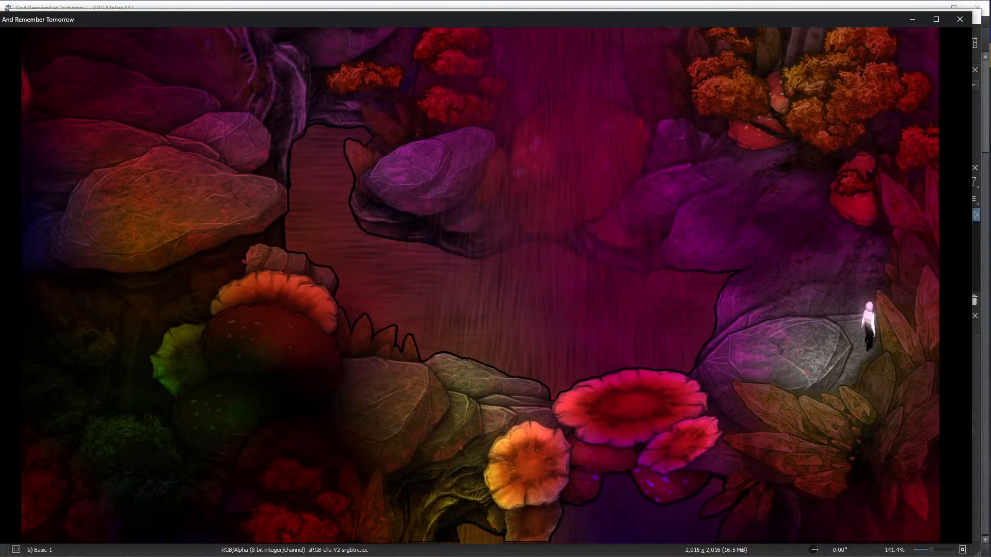
key(Up)
Examine the collision edges beside the large leaves and at the far end of the black water area in Krita
key(alt+Tab)
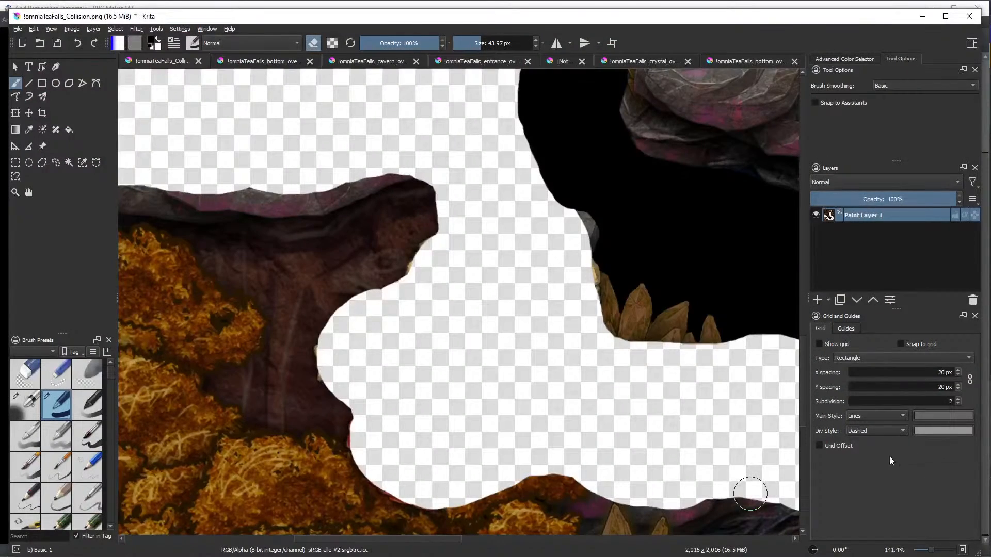
scroll(651, 409, down, 3)
drag(681, 409, 281, 349)
scroll(539, 346, up, 3)
scroll(482, 409, up, 2)
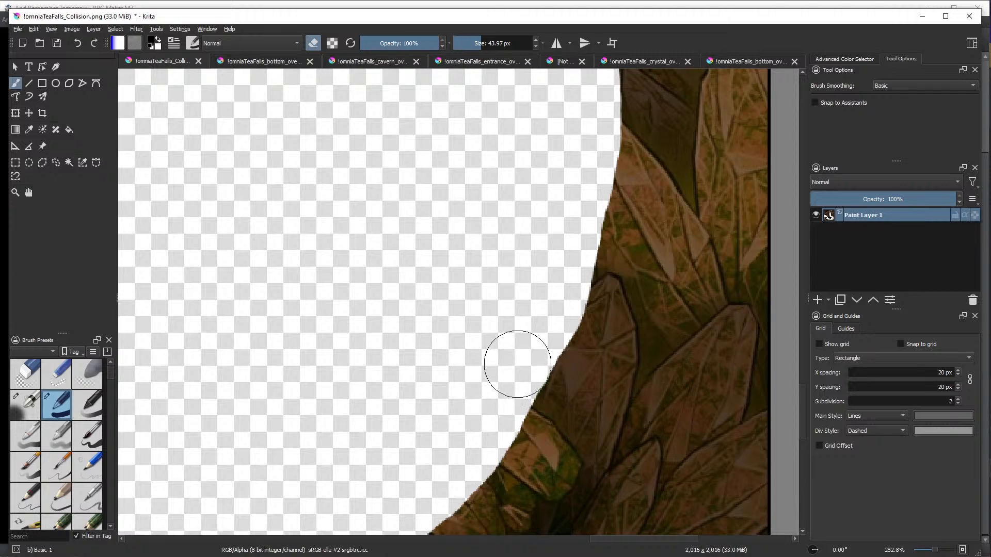
scroll(498, 288, down, 3)
scroll(544, 289, up, 2)
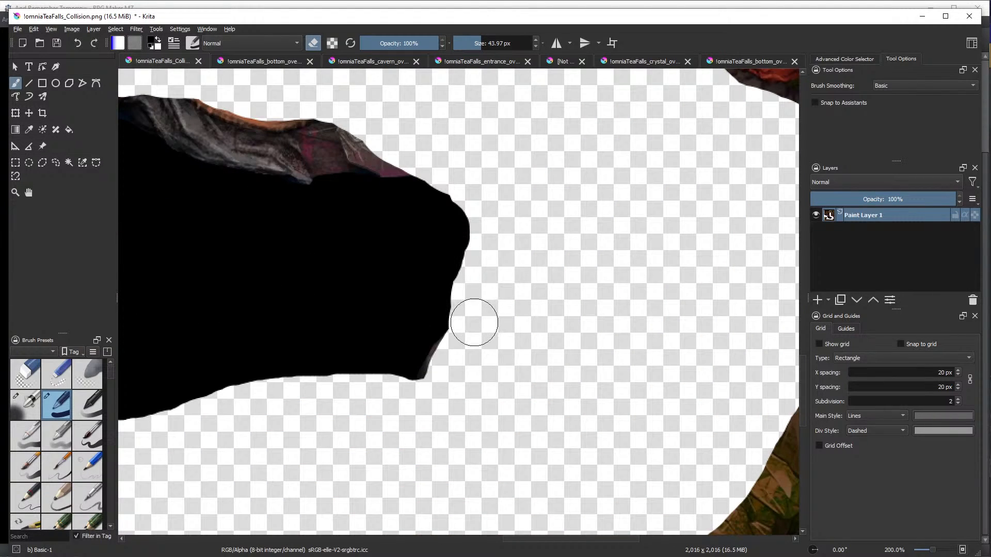
scroll(469, 331, down, 4)
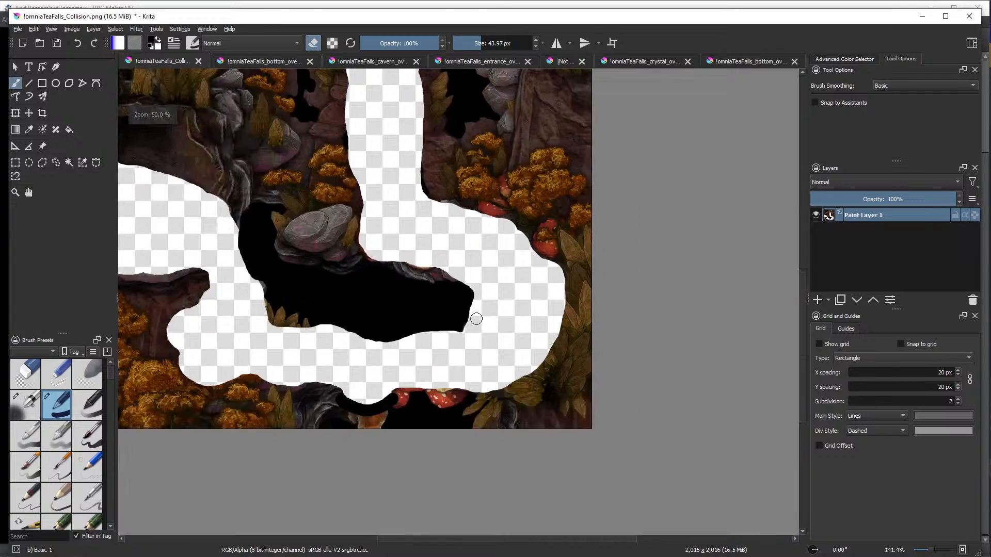
Switch to the running playtest and walk from the rock beside the large leaves across the mushrooms to the grey rocks
scroll(456, 311, up, 3)
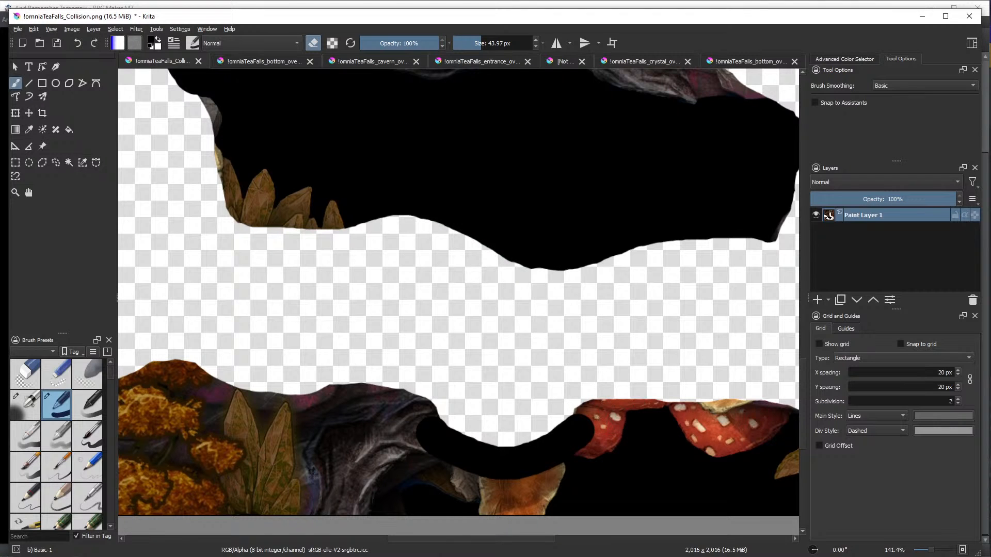
key(alt+Tab)
key(Left)
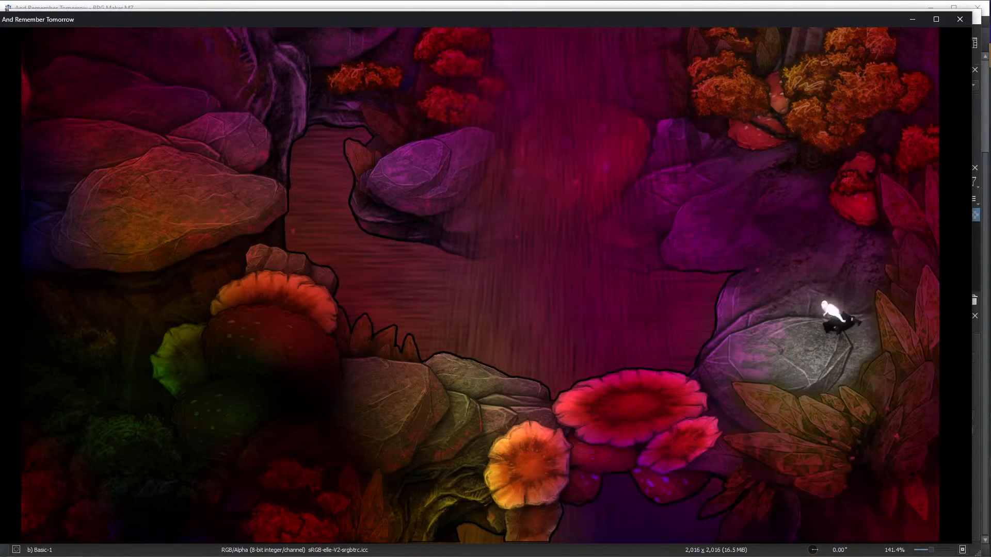
key(Down)
key(Left)
key(Up)
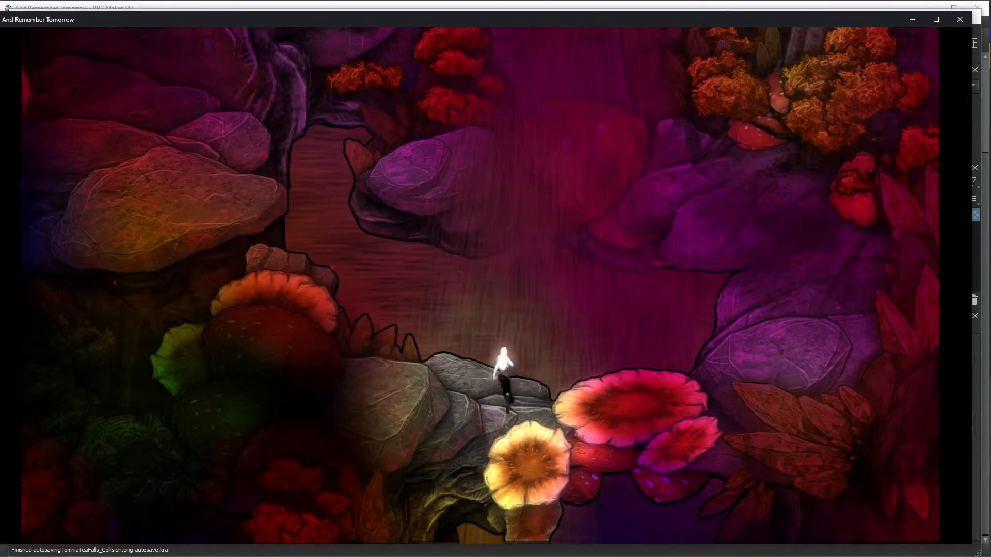
key(Right)
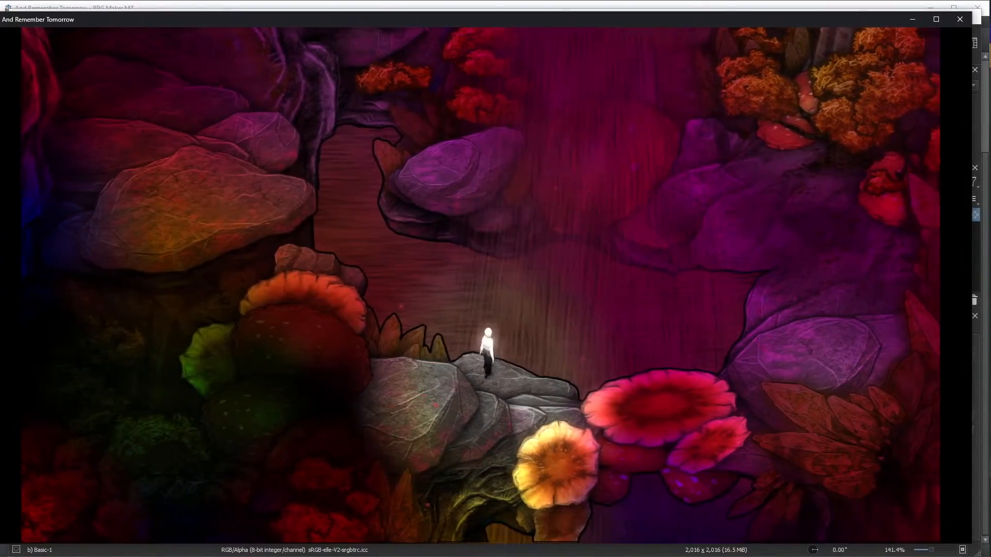
Walk back and forth along the upper edge of the grey rocks near the small leaves to test the water boundary
key(Down)
key(Left)
key(Right)
key(Left)
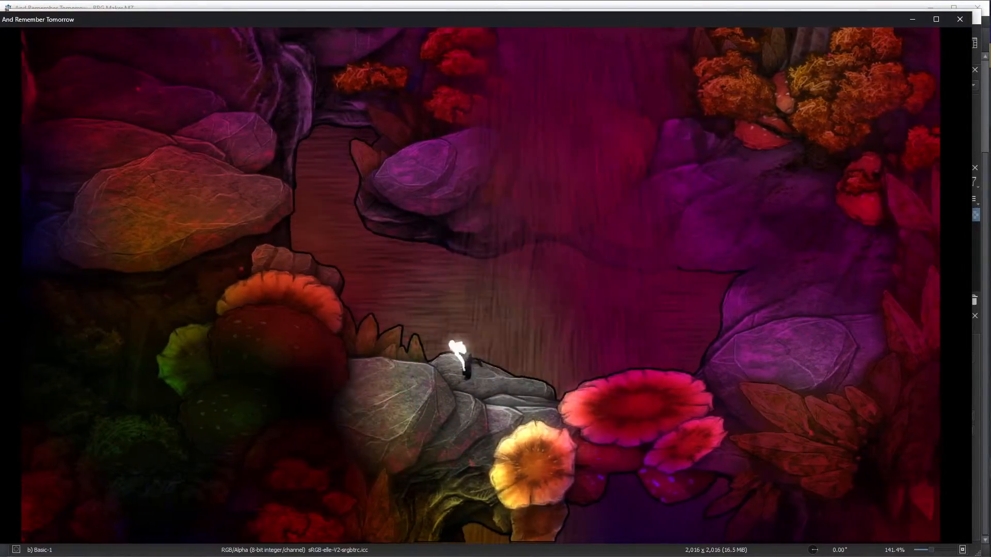
key(Right)
key(Right)
key(Left)
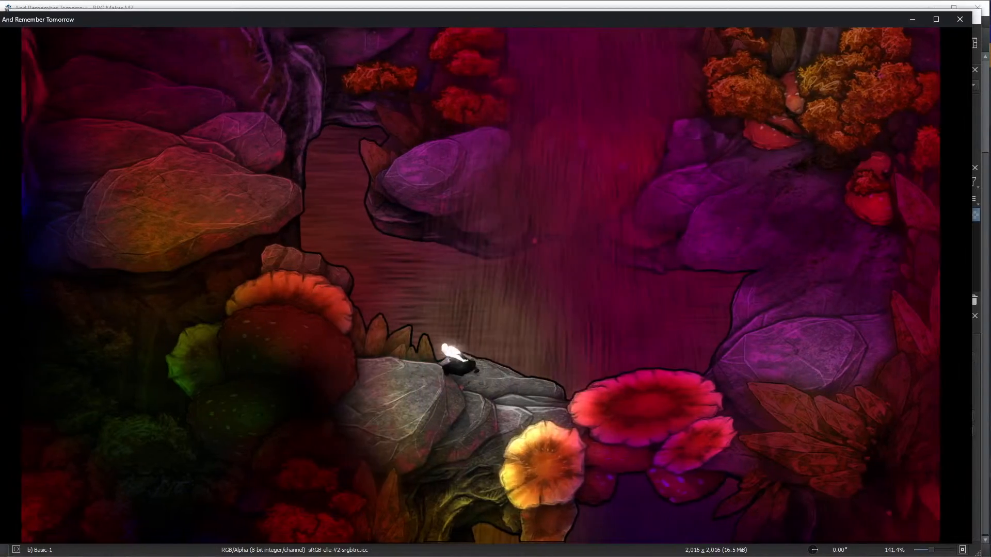
Walk over to the flat mushrooms and back to the grey rock beside the large spotted mushrooms to test both edges
key(Down)
key(Right)
key(Right)
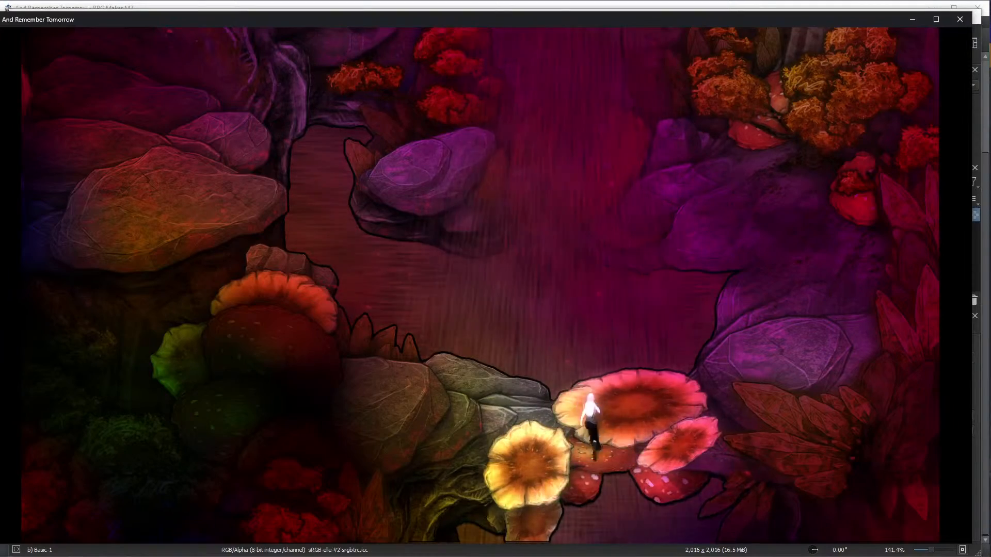
key(Left)
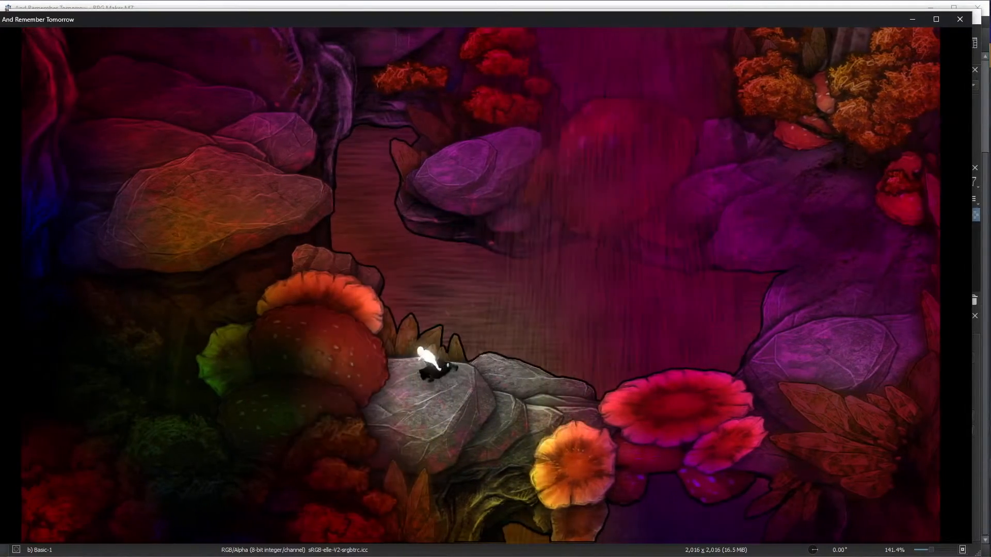
key(Left)
key(Down)
key(Right)
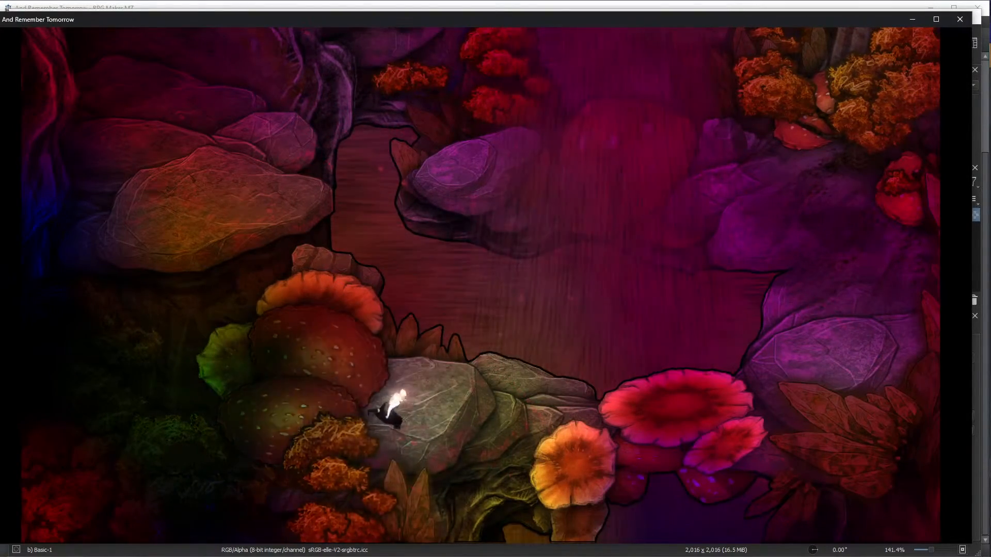
Walk across the flat mushrooms and up the purple rocks to the waterfall to test the walkable path behind it
key(Right)
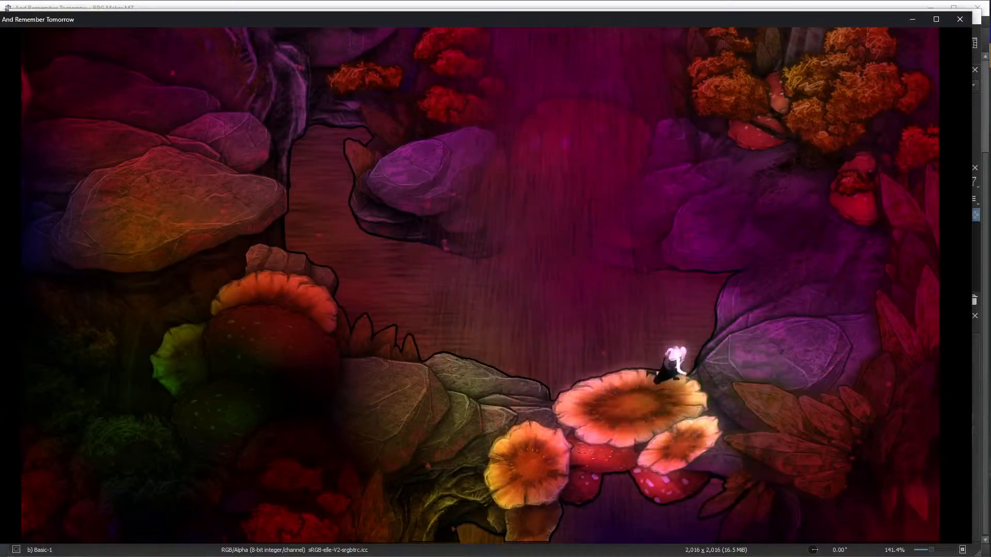
key(Up)
key(Left)
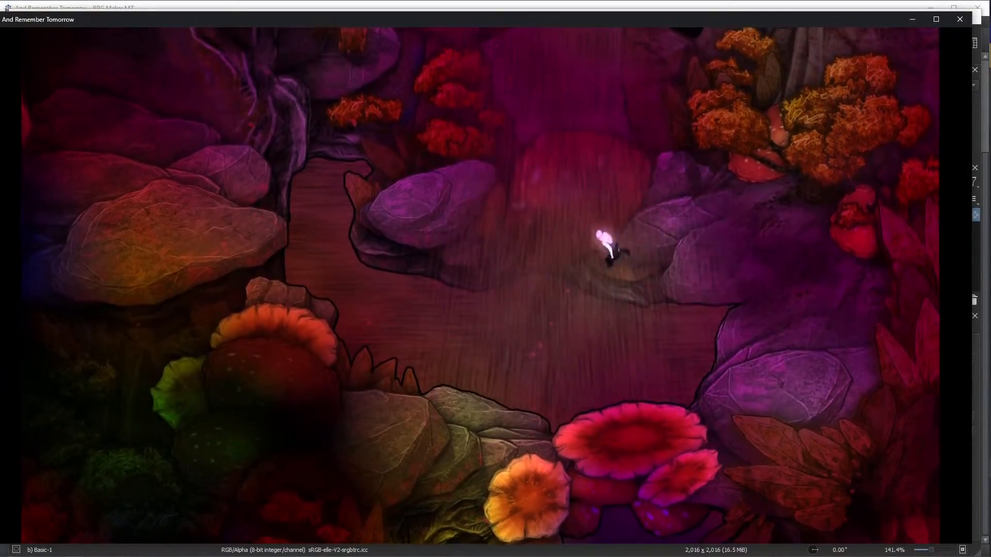
key(Up)
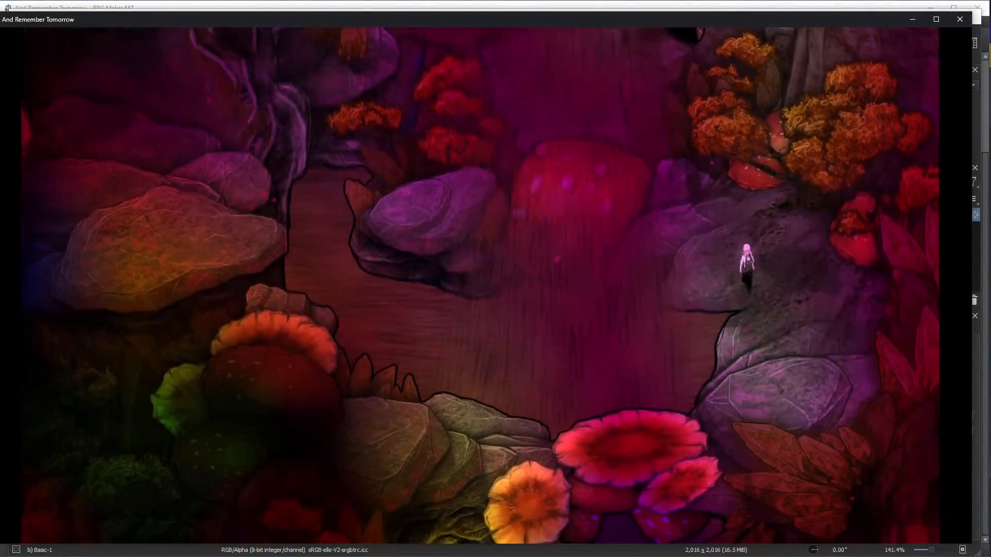
Switch to Krita and save the collision image, accepting the preset PNG export options
key(alt+Tab)
click(18, 30)
click(26, 73)
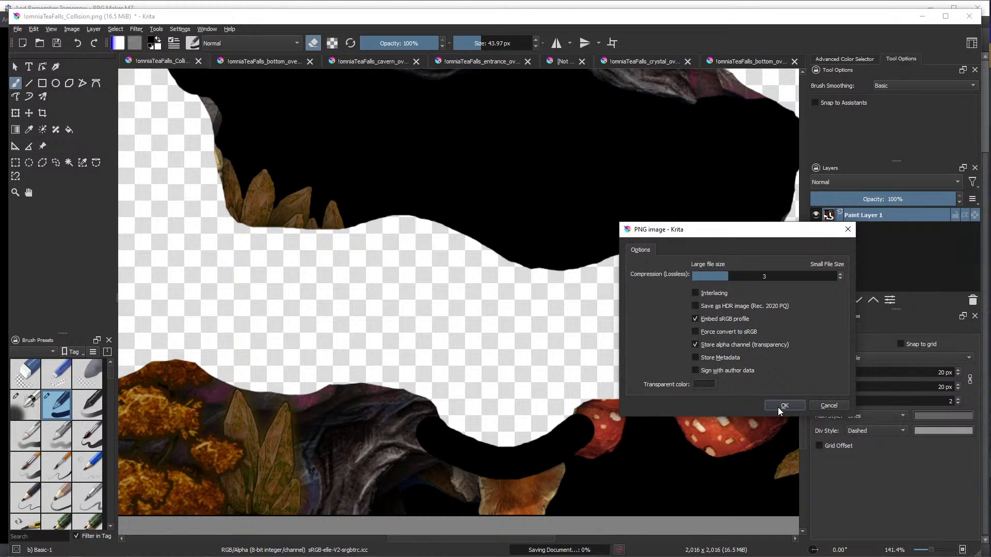
click(782, 407)
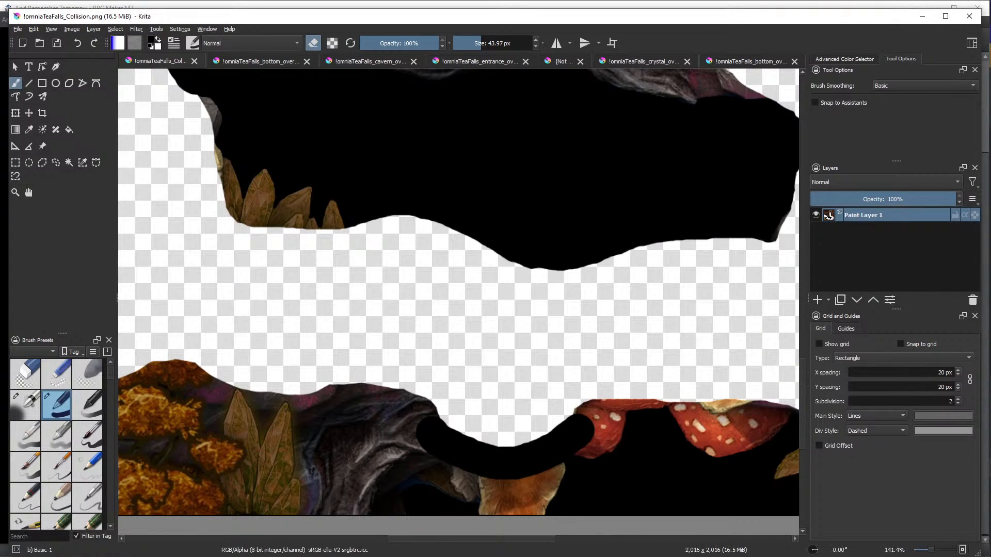
Close the old playtest, start a new one from RPG Maker MZ and enter the Omnia Tea Falls map
key(alt+Tab)
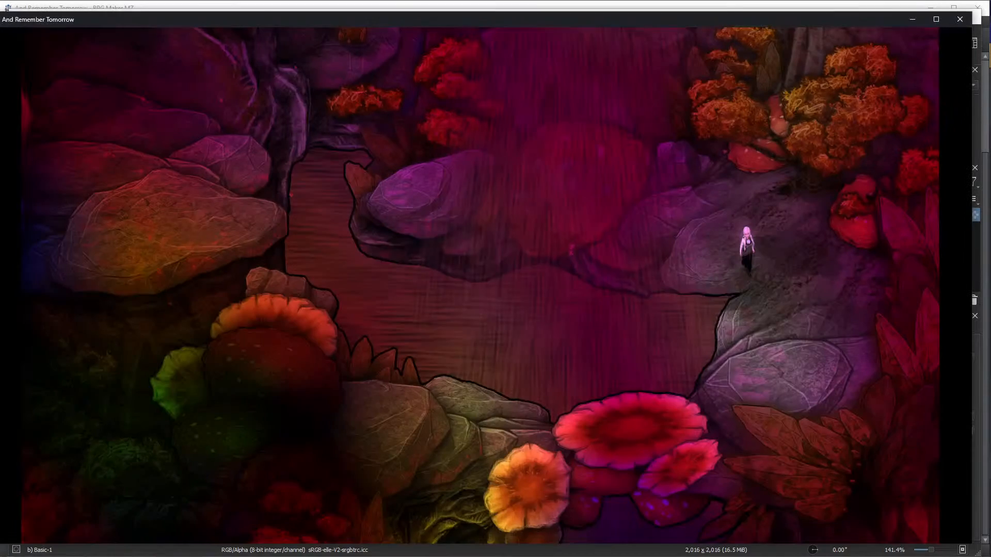
click(964, 21)
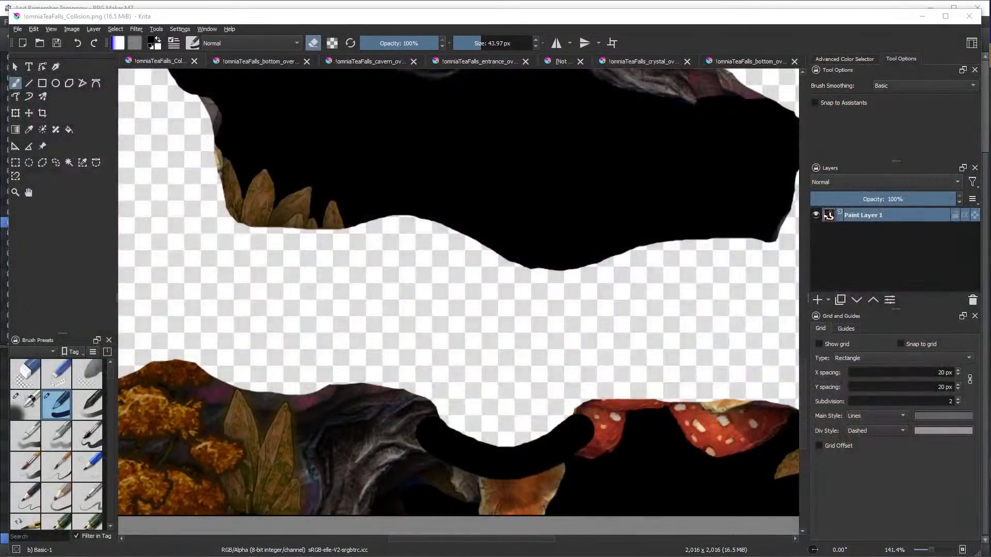
key(alt+Tab)
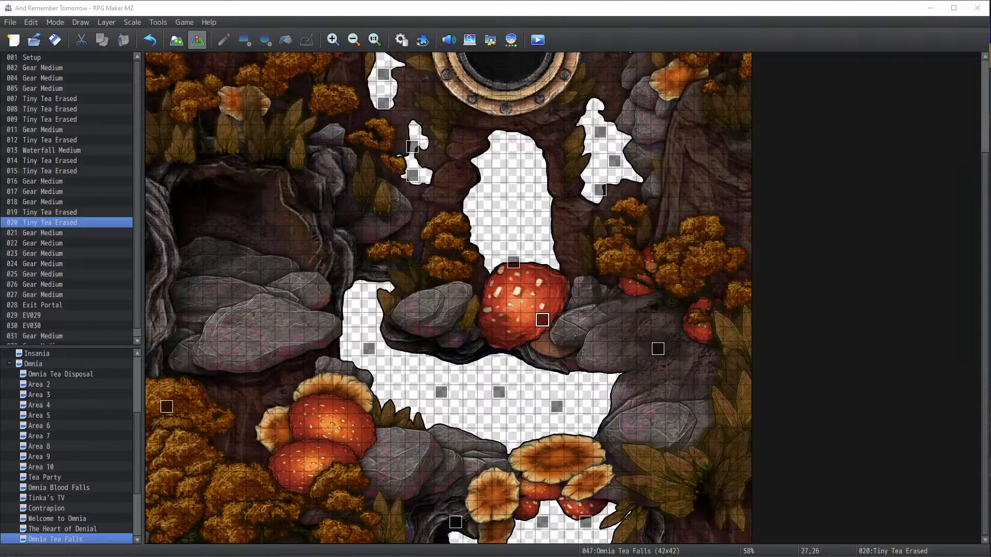
drag(990, 98, 326, 21)
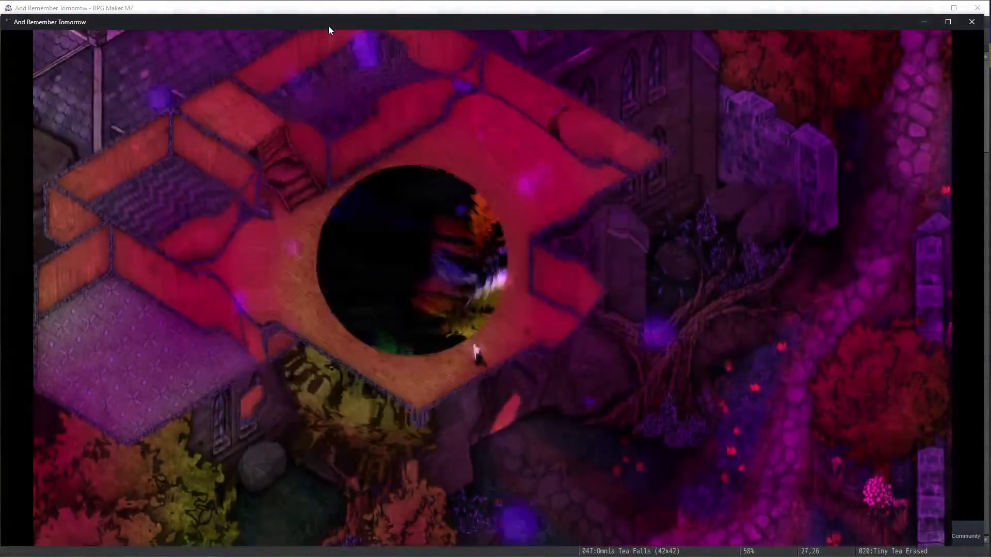
key(Return)
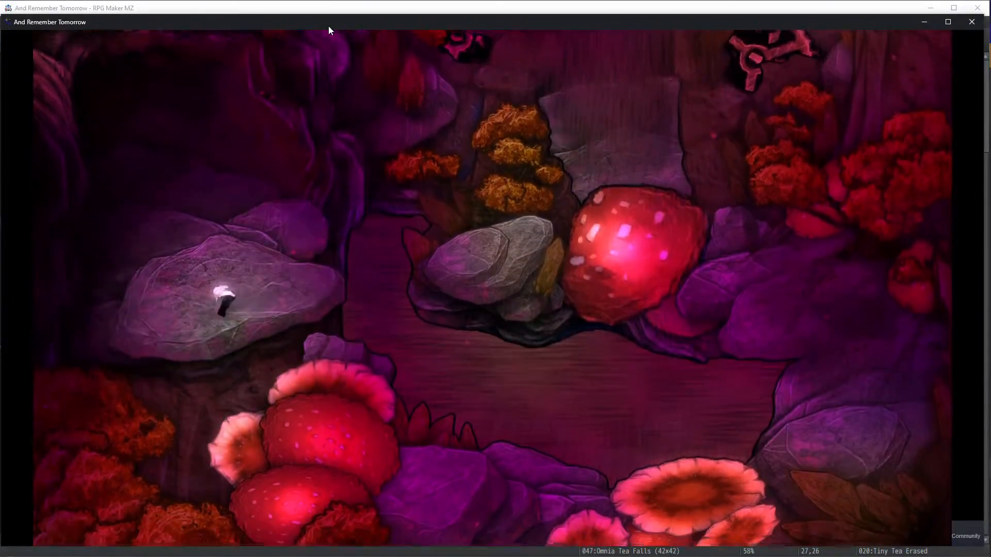
Walk from the large rock by the cave past the spotted mushrooms and along the grey rocks to test the saved collision edges
key(Right)
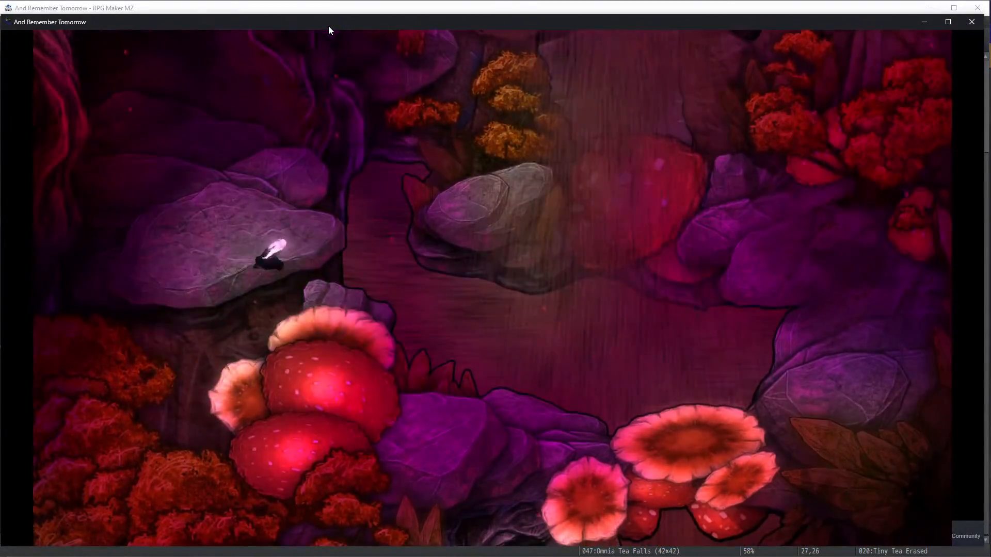
key(Left)
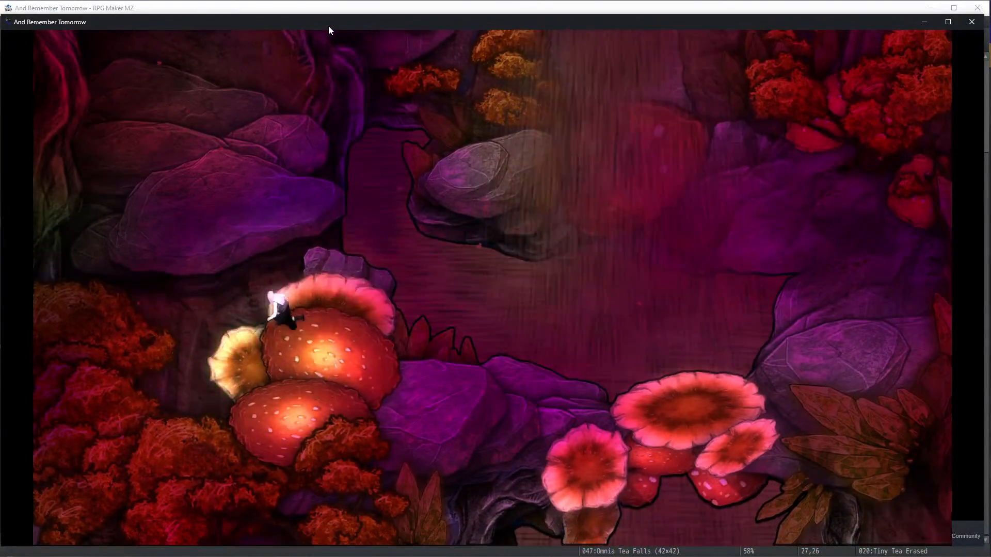
key(Right)
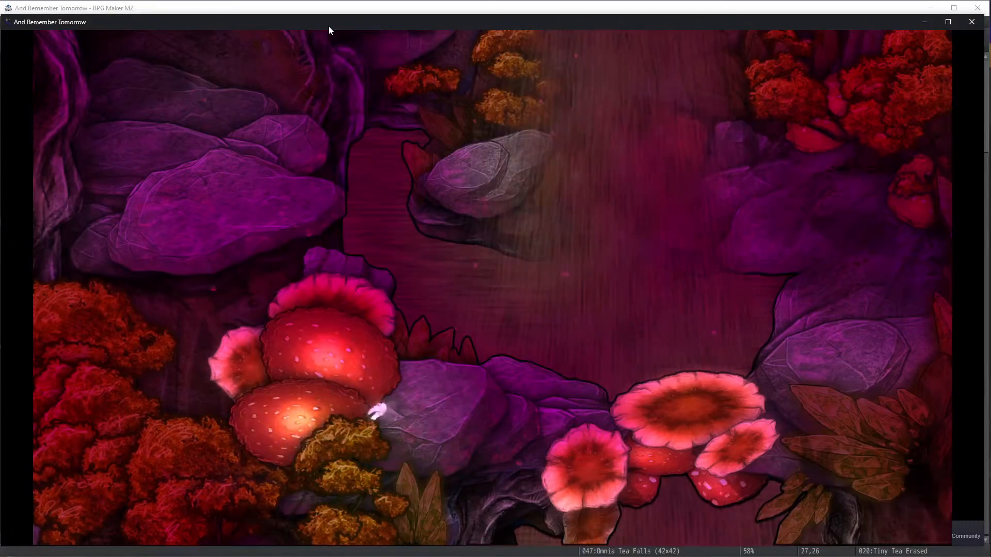
key(Right)
key(Left)
key(Right)
key(Right)
key(Left)
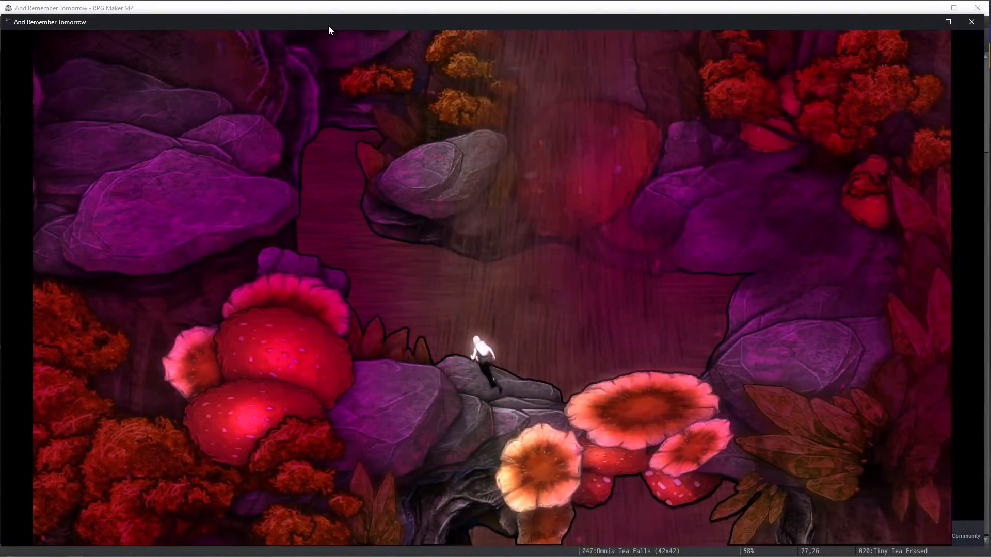
Walk down the grey rock beside the spotted mushrooms and across the flat mushrooms to the large leaves to test the lower edges
key(Right)
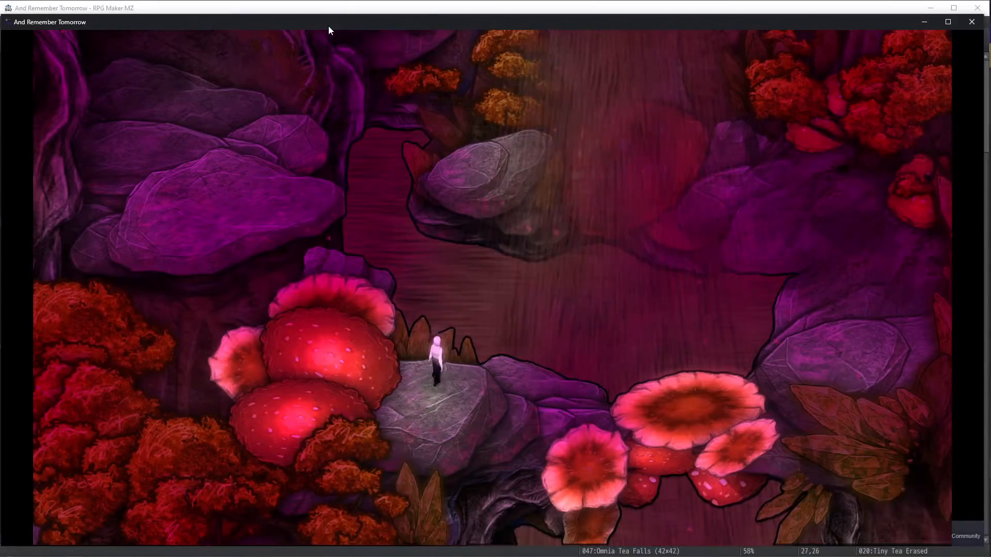
key(Down)
key(Left)
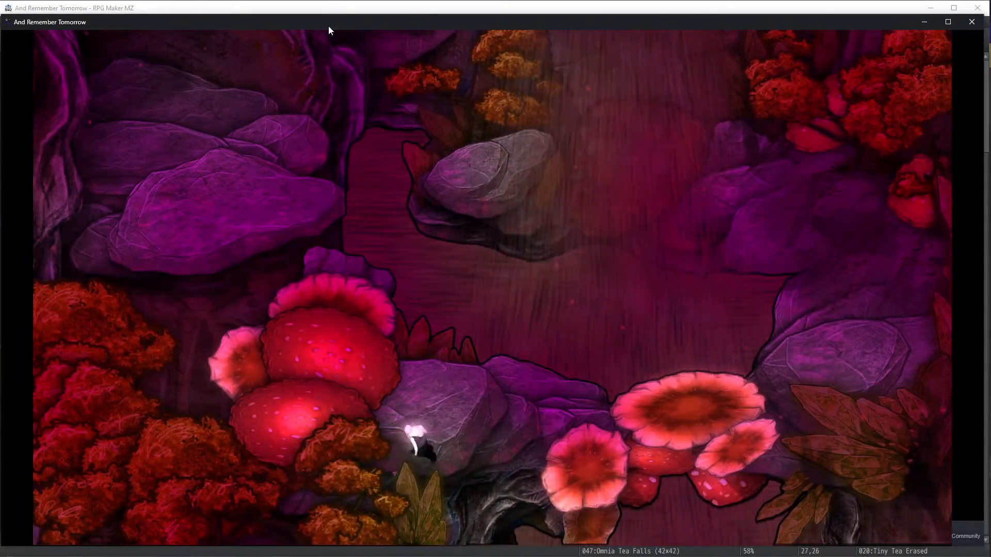
key(Right)
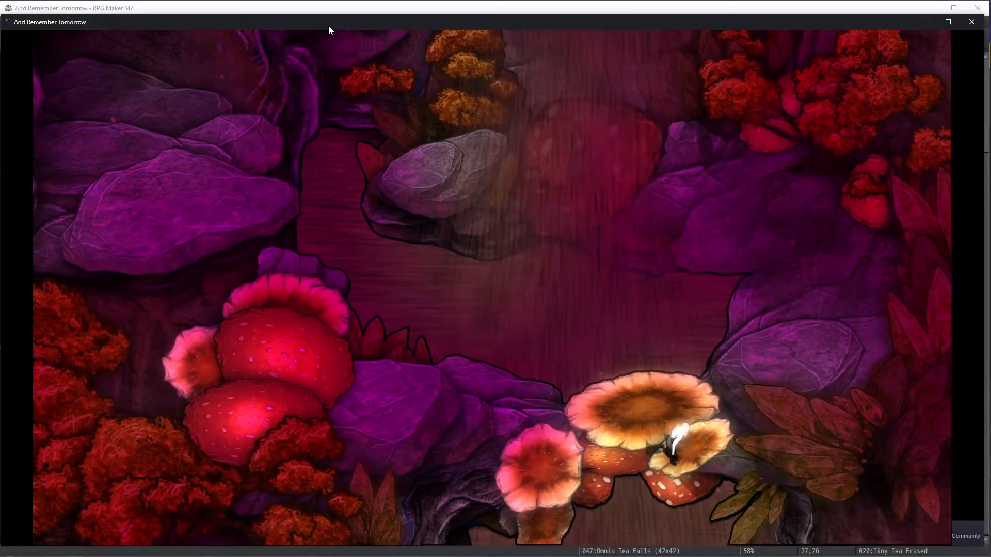
key(Right)
key(Up)
key(Left)
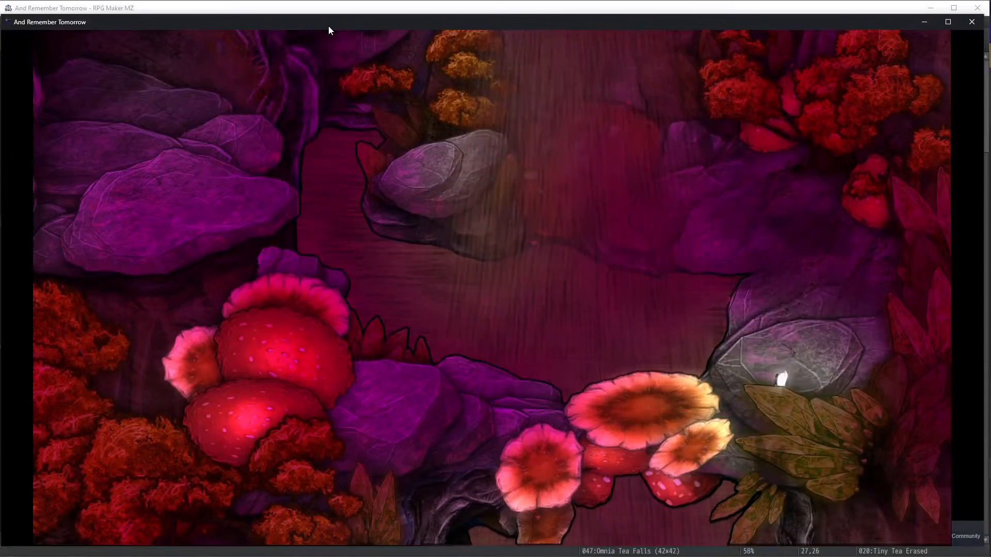
Walk up past the large leaves to the small red mushroom and across the purple rocks to the waterfall to test their edges
key(Up)
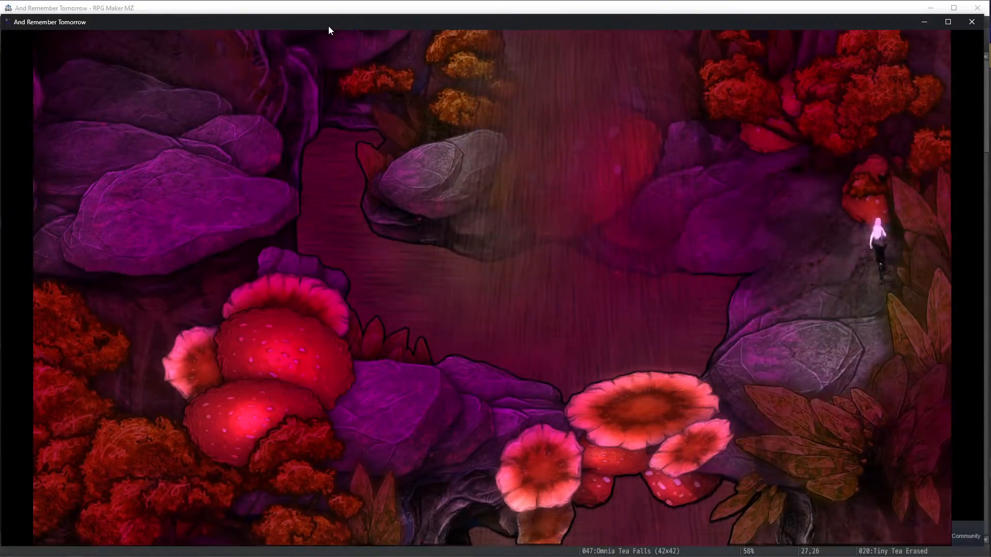
key(Down)
key(Up)
key(Left)
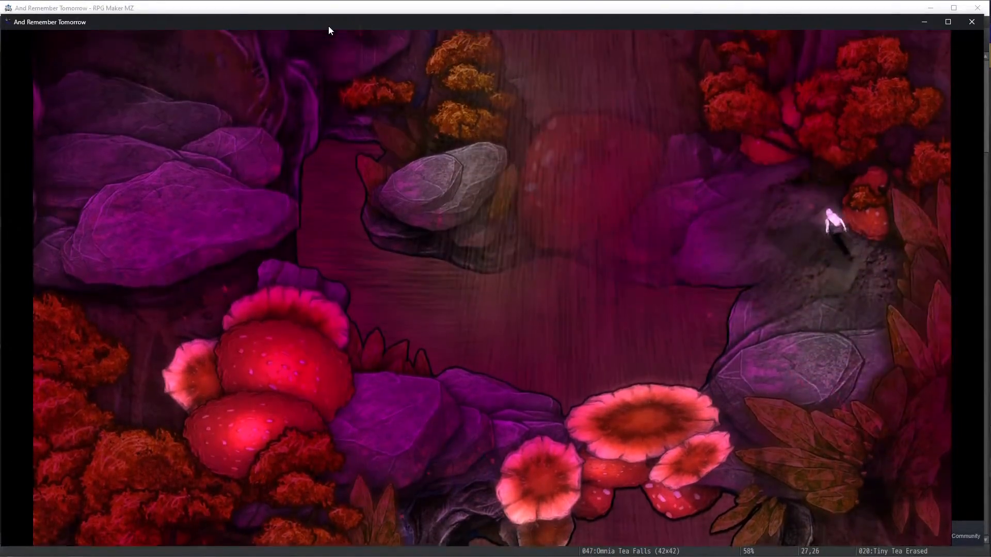
key(Down)
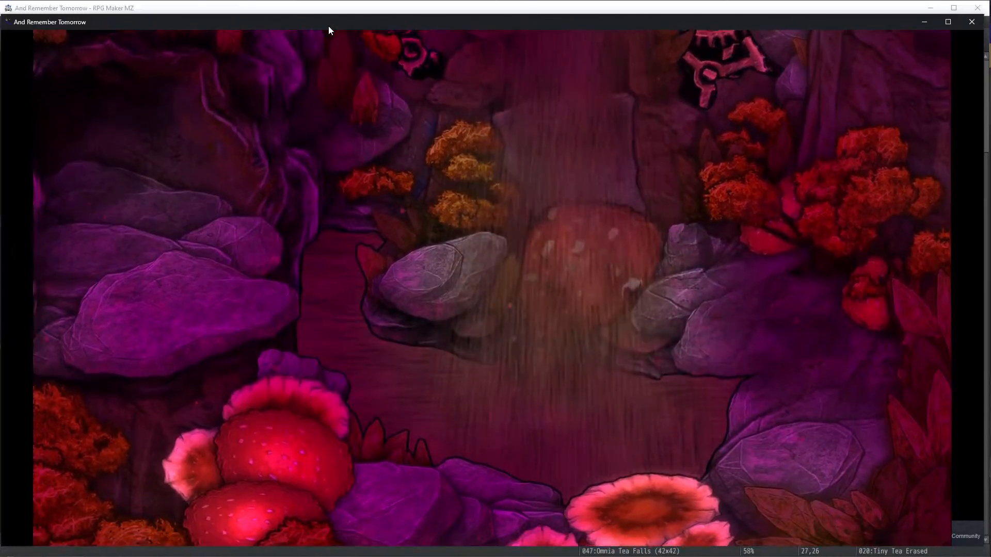
key(Right)
key(Up)
key(Left)
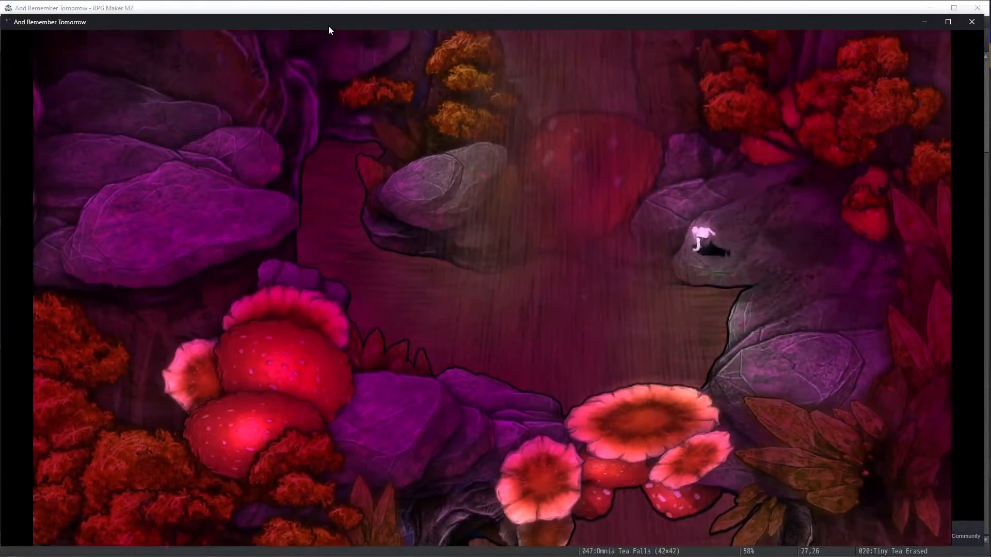
Walk back and forth between the purple rocks and the spotted mushroom behind the waterfall to test the ledge above the water
key(Right)
key(Down)
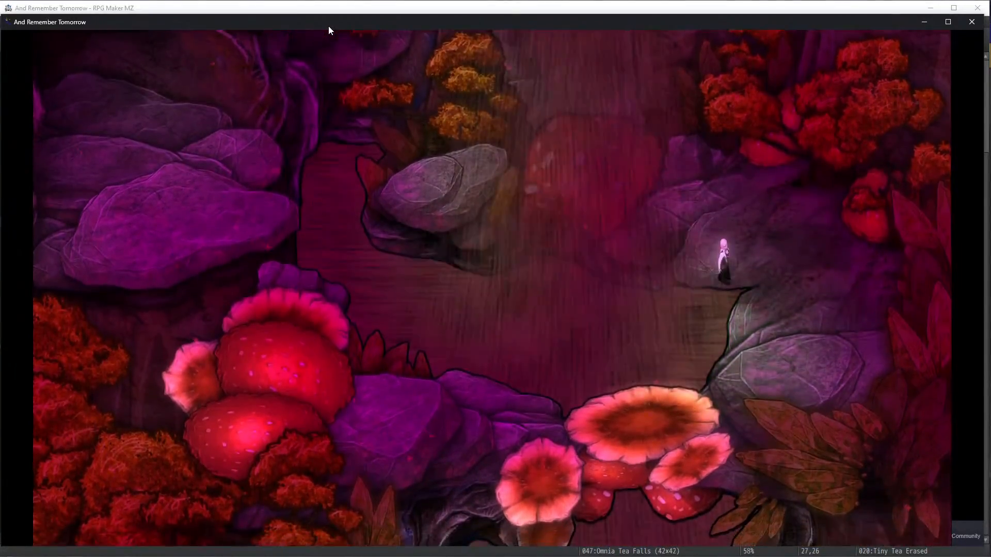
key(Up)
key(Left)
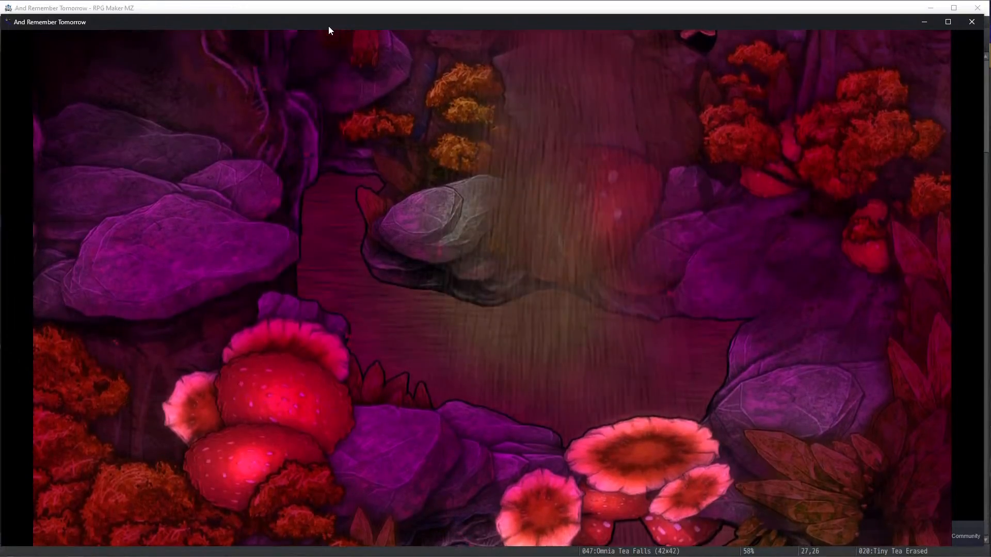
key(Up)
key(Left)
key(Up)
key(Down)
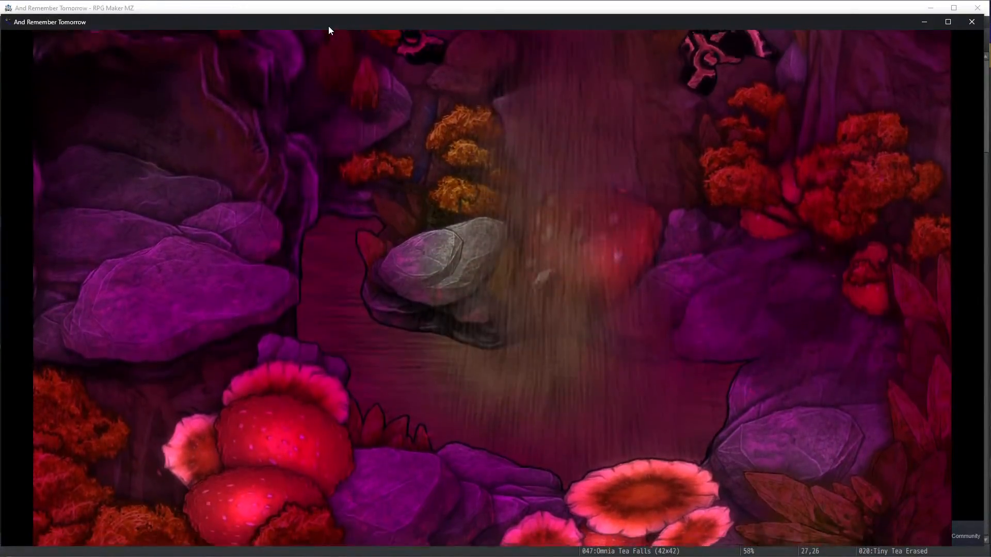
key(Right)
key(Down)
key(Left)
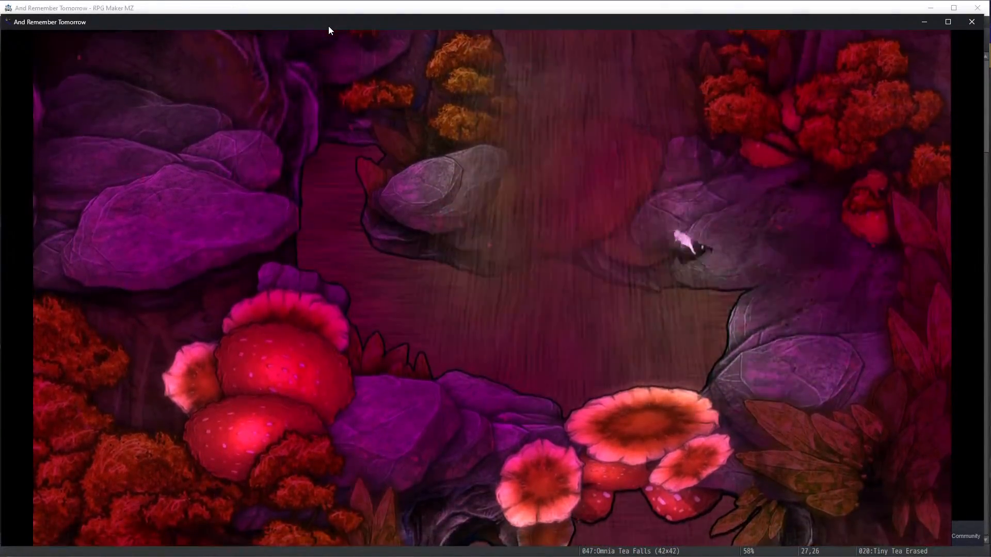
Walk up the purple rocks behind the waterfall and over to the small red mushroom to test the layering, and end the playtest
key(Up)
key(Right)
key(Up)
key(Right)
key(Up)
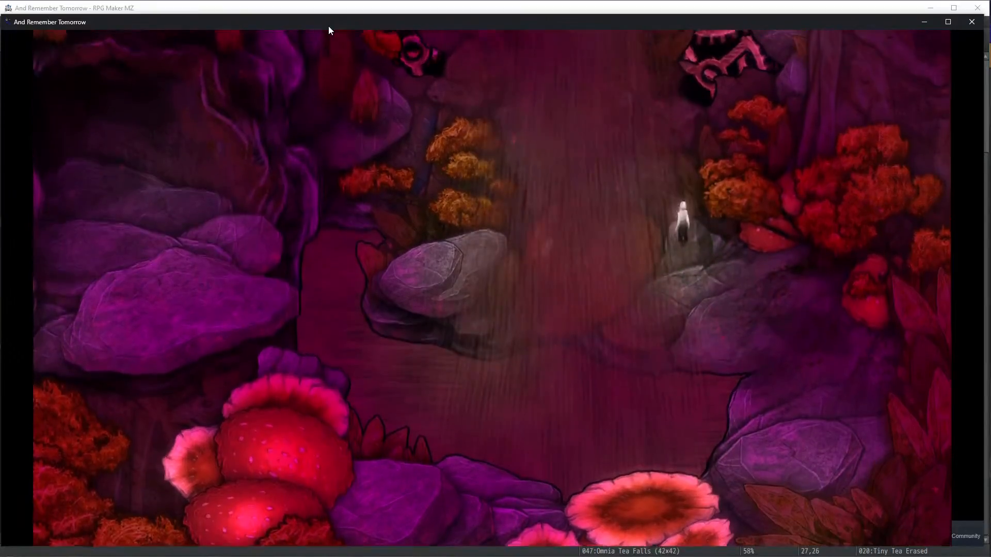
key(Left)
key(Up)
key(Up)
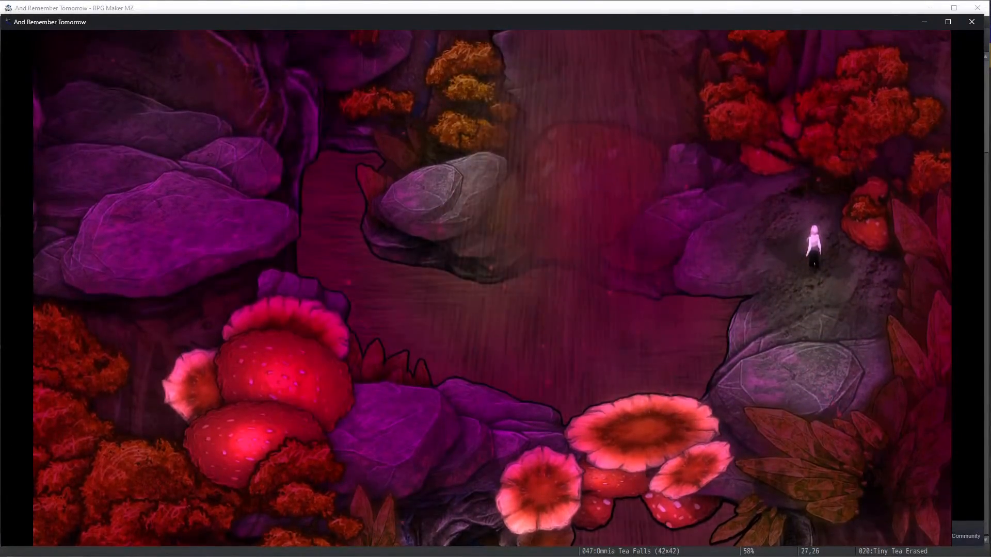
key(alt+F4)
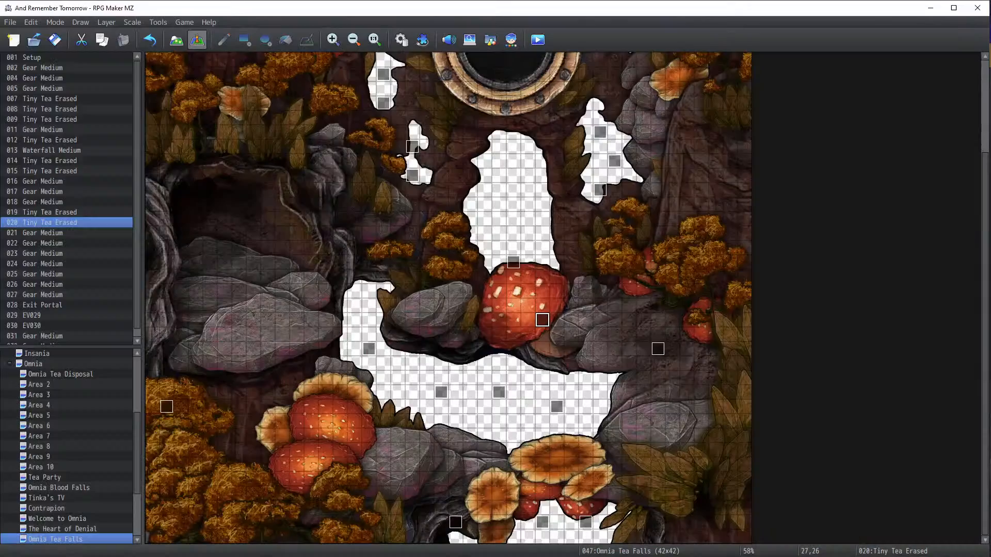
Set the tooClose distance in event EV029's outer conditional branch script to 3 and save the event
double_click(658, 348)
right_click(608, 175)
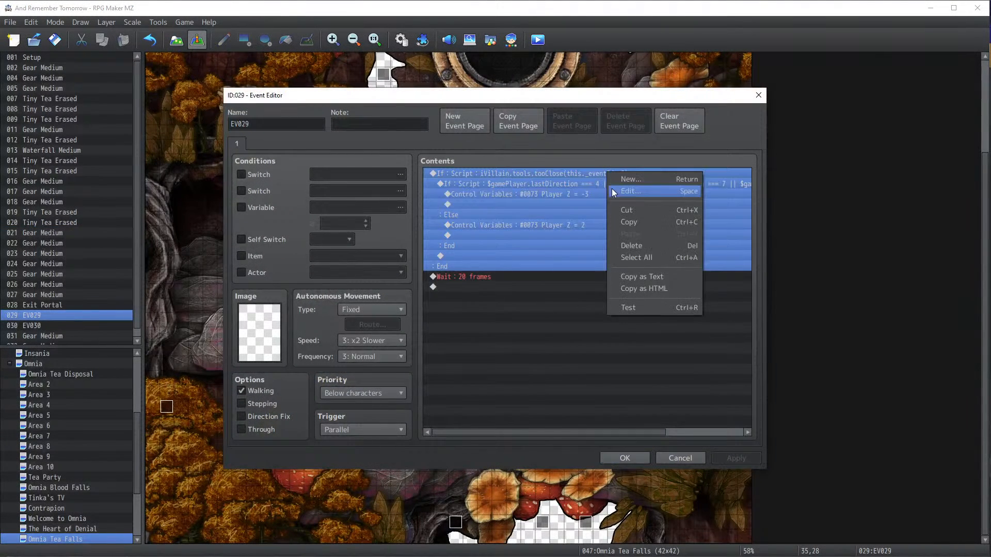
click(614, 191)
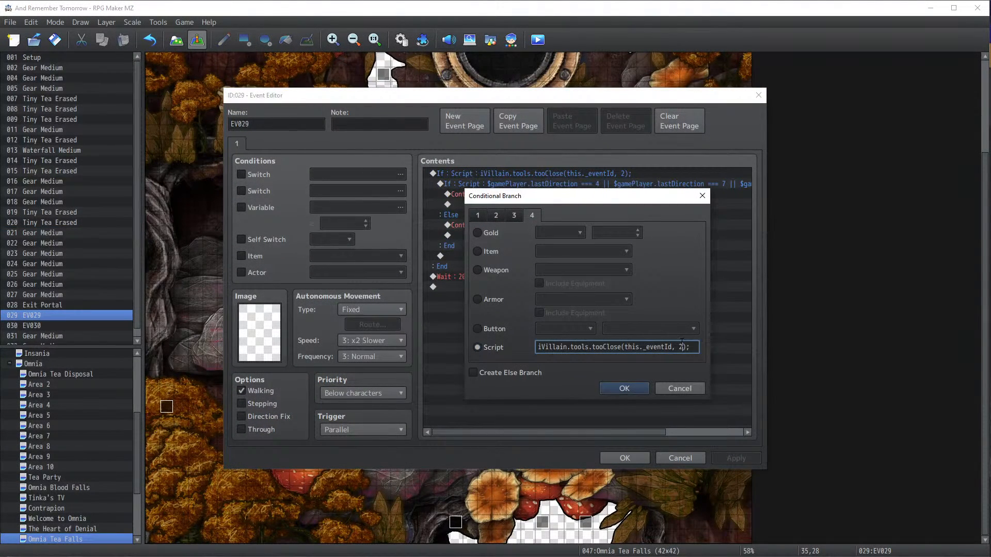
click(608, 389)
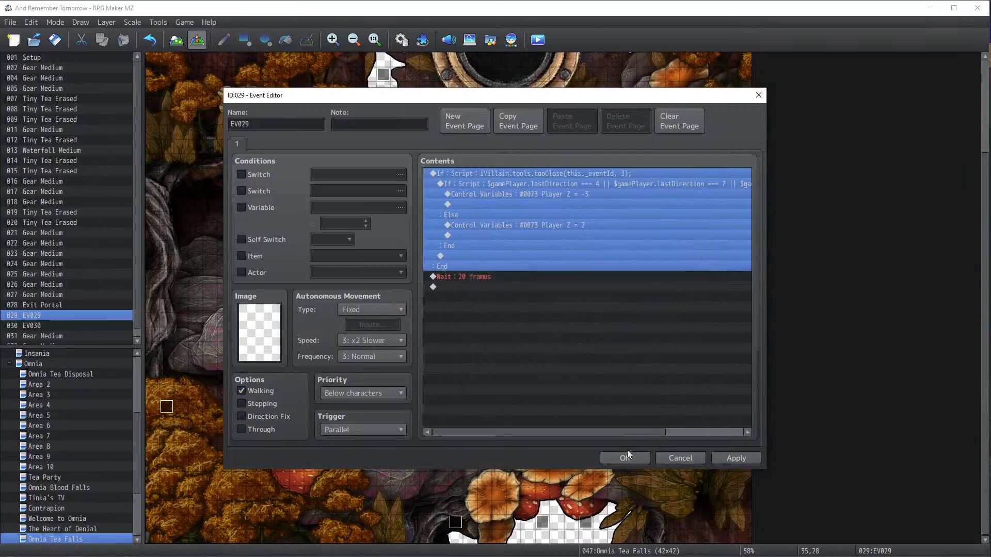
click(626, 457)
Run the playtest again and walk from the grey rock beside the spotted mushrooms up to the large rock by the cave
key(alt+Tab)
key(space)
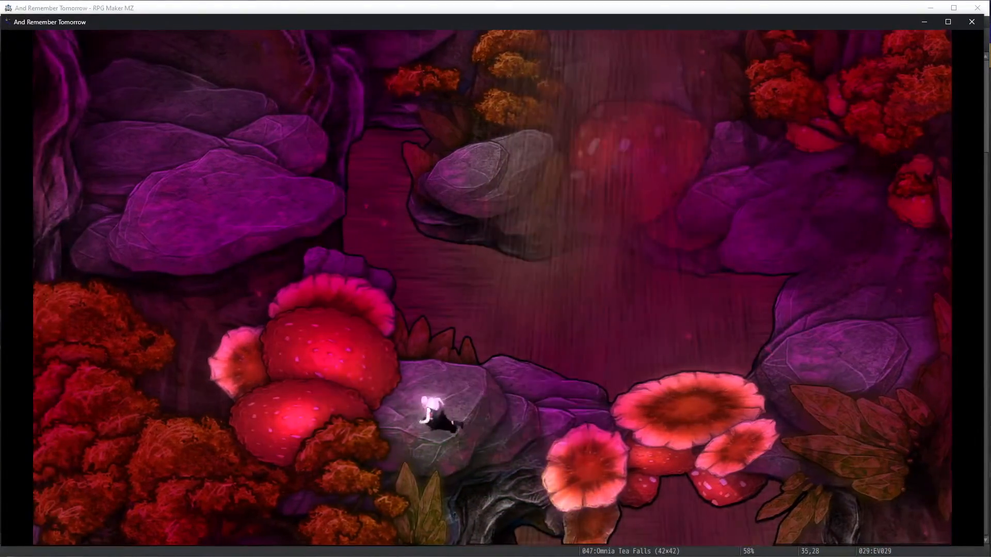
key(Up)
key(Left)
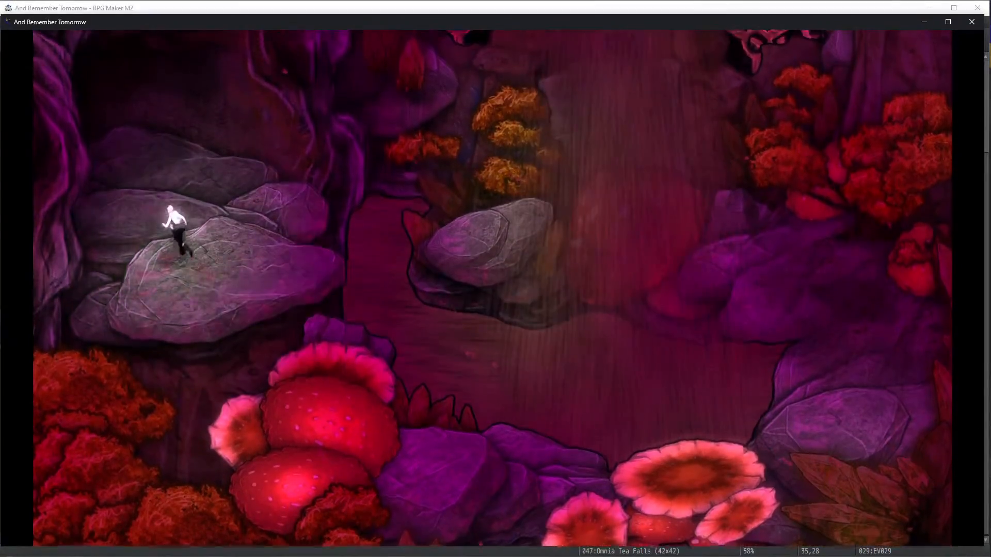